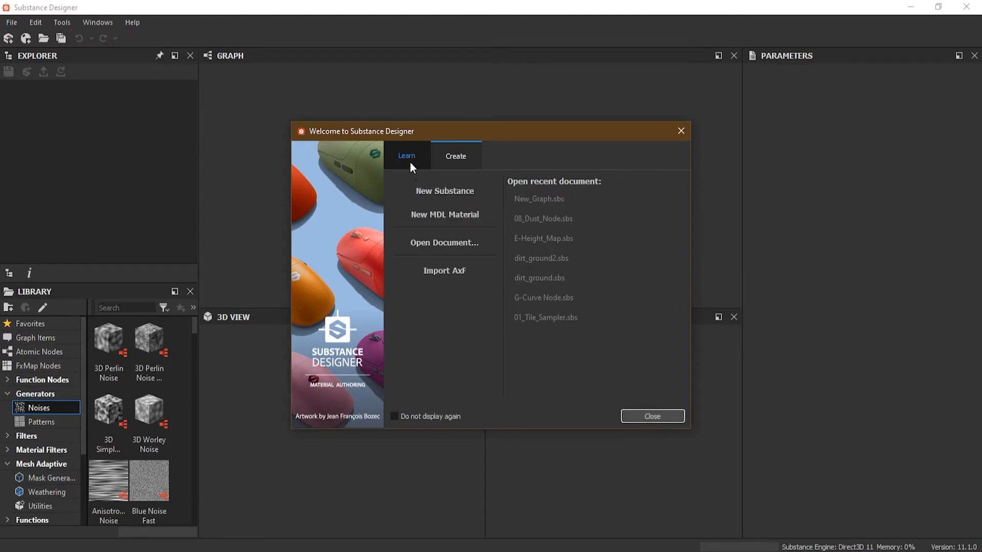
# - Create a new substance graph from the Empty template, naming it "basic nodes"
pyautogui.click(463, 202)
pyautogui.click(357, 174)
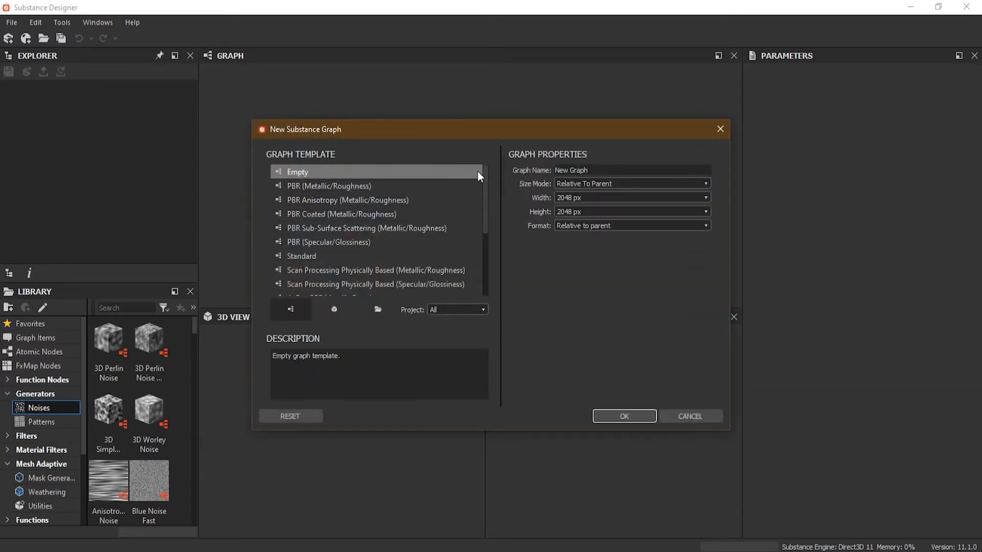
pyautogui.moveTo(616, 170); pyautogui.dragTo(520, 153)
pyautogui.write('basic nodes')
pyautogui.click(624, 416)
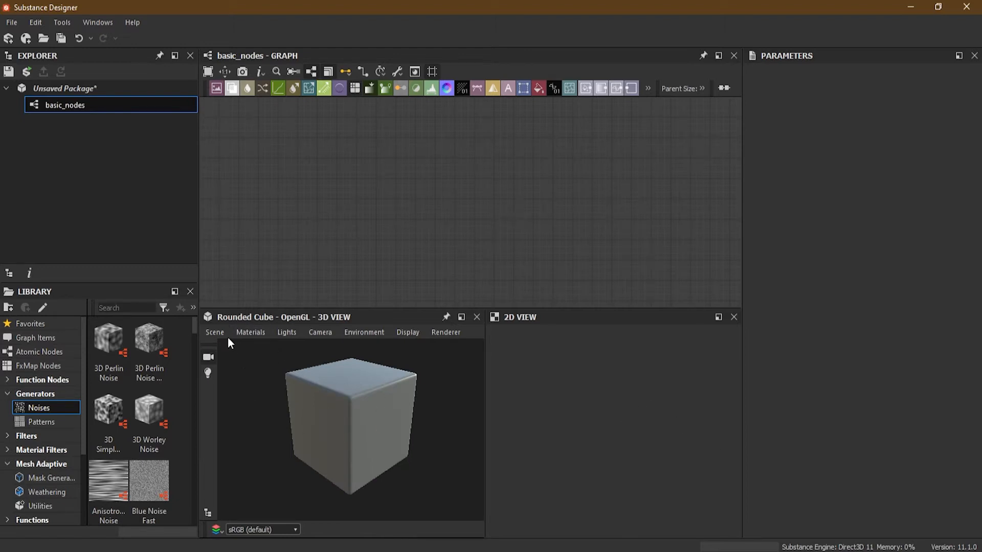
# - Change the 3D view's preview mesh to Plane (hi-res)
pyautogui.click(212, 332)
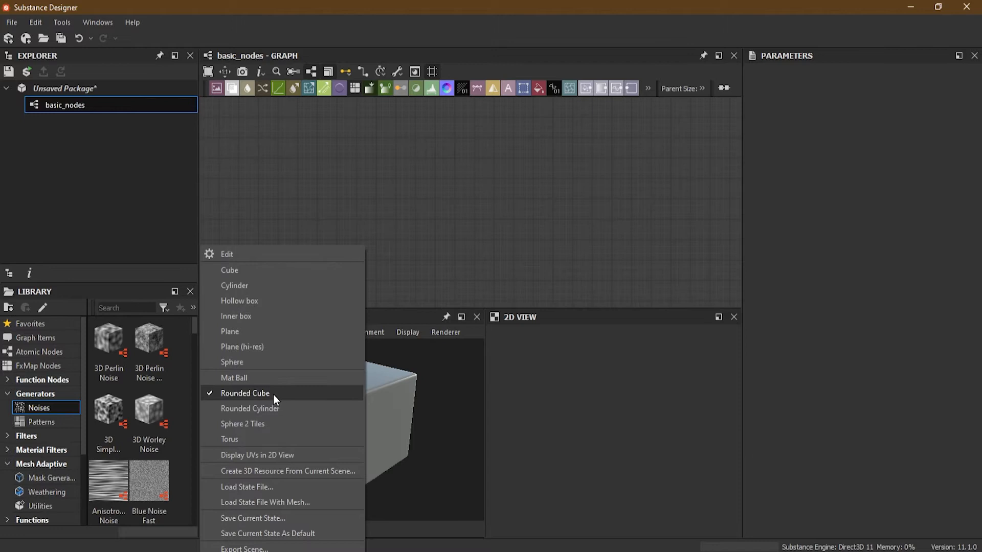
pyautogui.click(270, 348)
pyautogui.moveTo(345, 395)
pyautogui.mouseDown()
pyautogui.moveTo(348, 422)
pyautogui.moveTo(355, 400)
pyautogui.mouseUp()
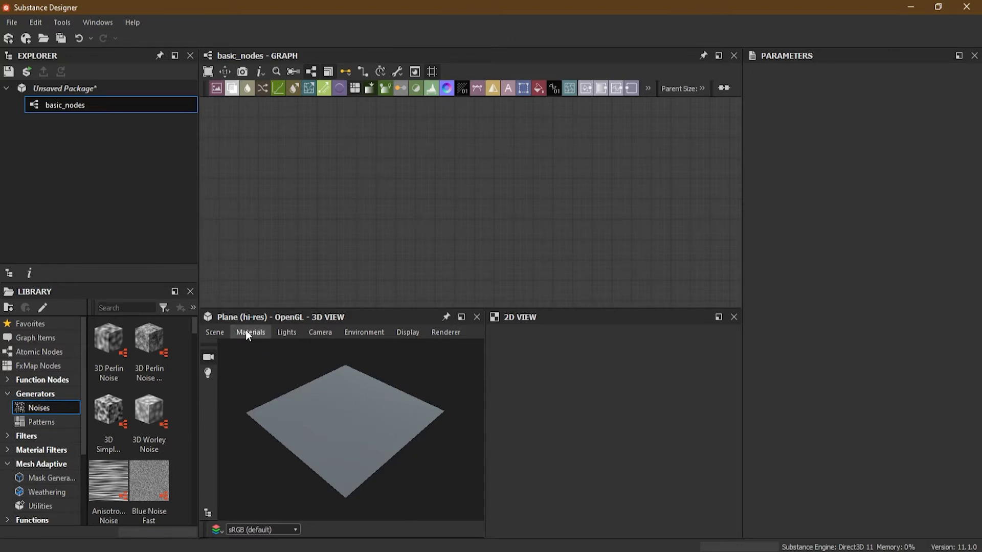
# - Save the 3D view's current state with the Plane (hi-res) mesh as the default
pyautogui.click(214, 332)
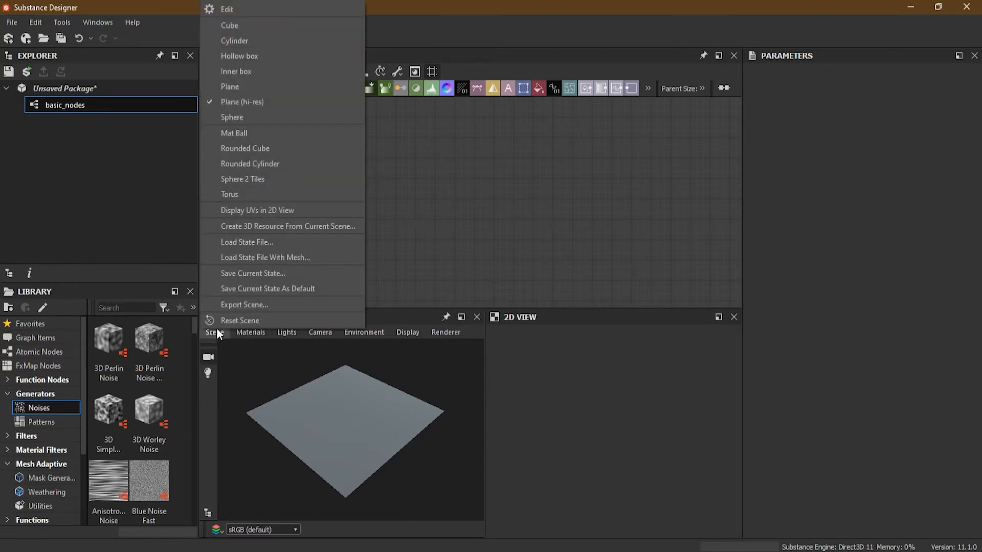
pyautogui.click(256, 102)
pyautogui.rightClick(304, 327)
pyautogui.moveTo(218, 336)
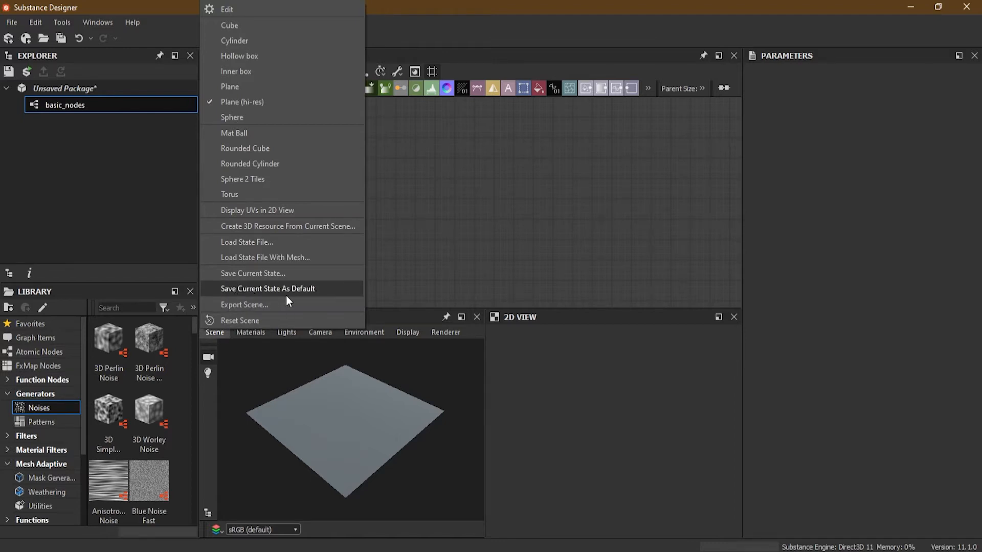
pyautogui.click(300, 289)
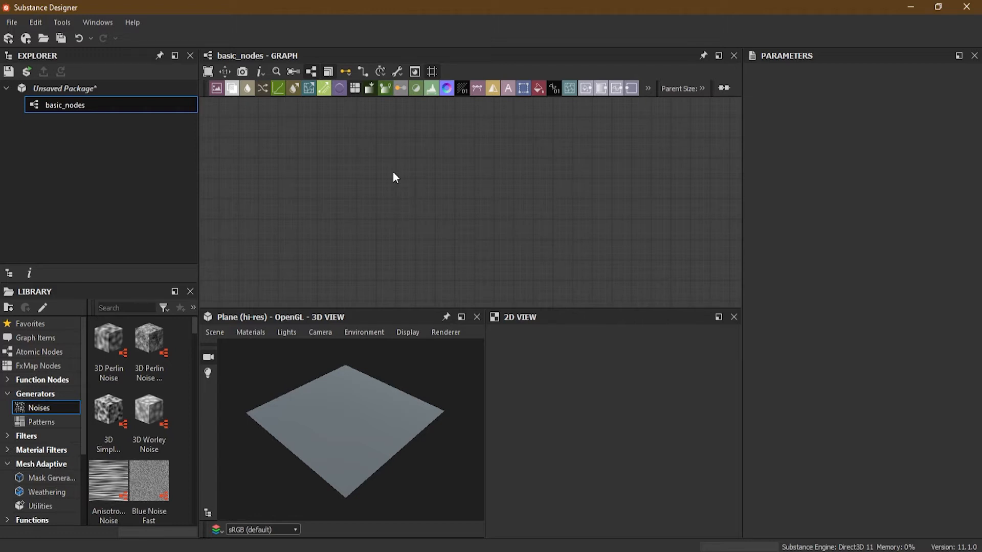
# - Add a Base Material node to the graph and enable its user-defined height map
pyautogui.press('space')
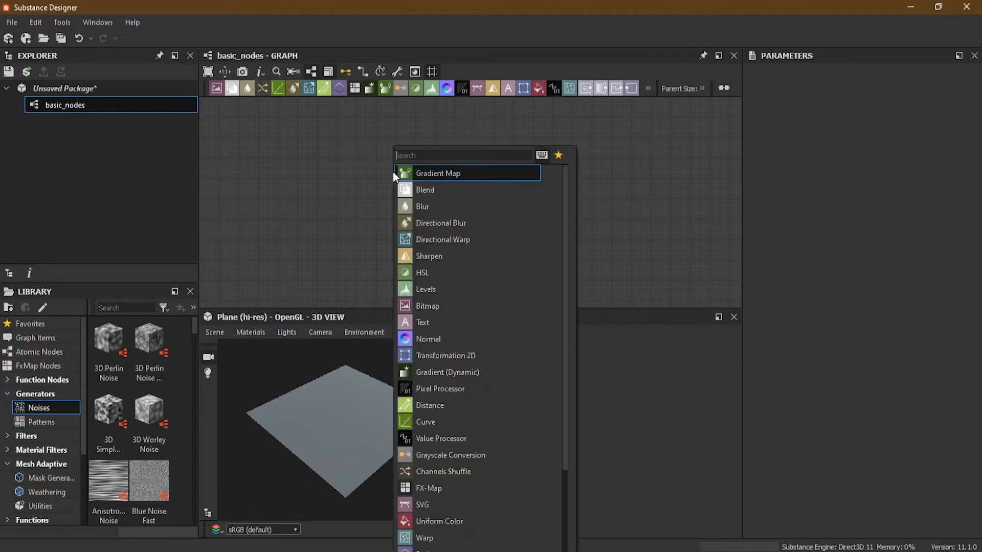
pyautogui.write('base')
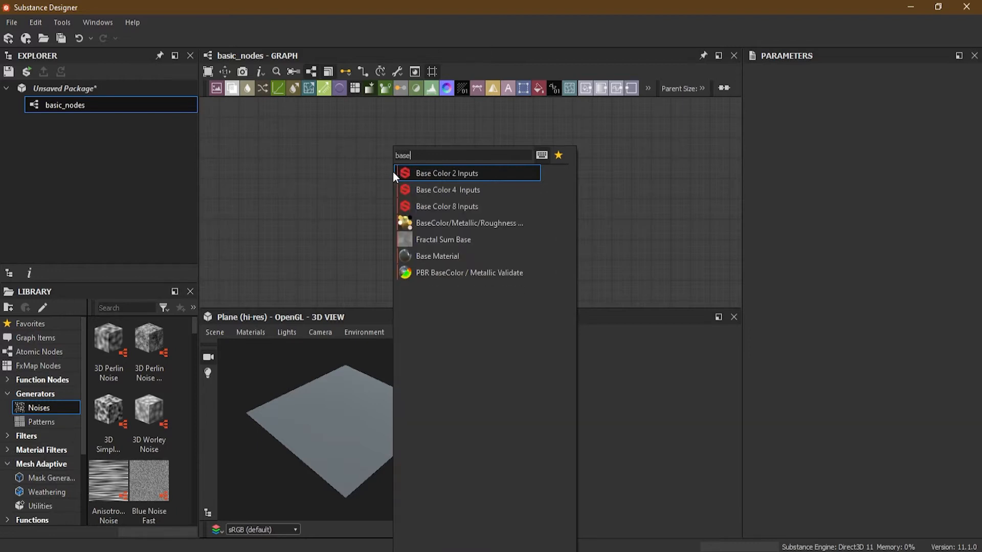
pyautogui.click(483, 259)
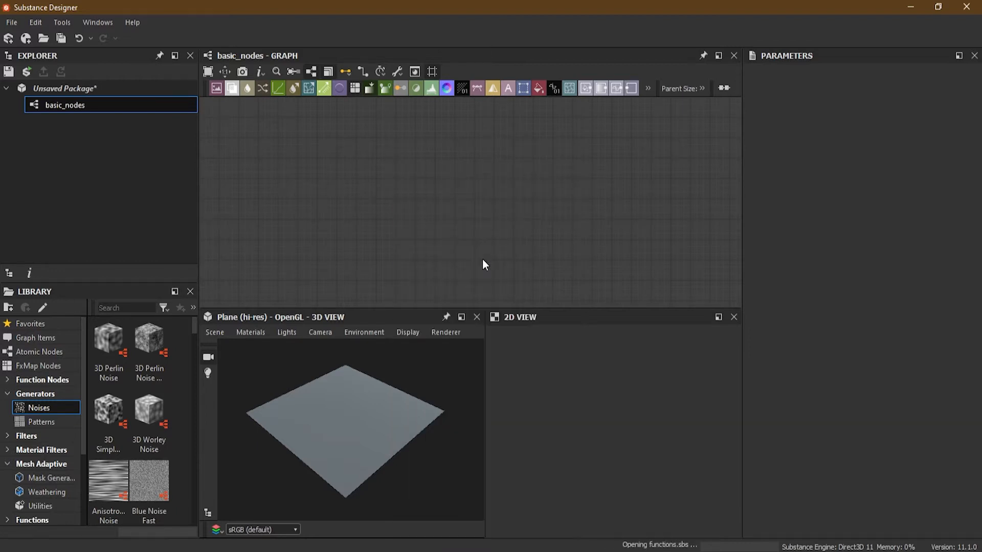
pyautogui.moveTo(396, 201); pyautogui.dragTo(530, 223)
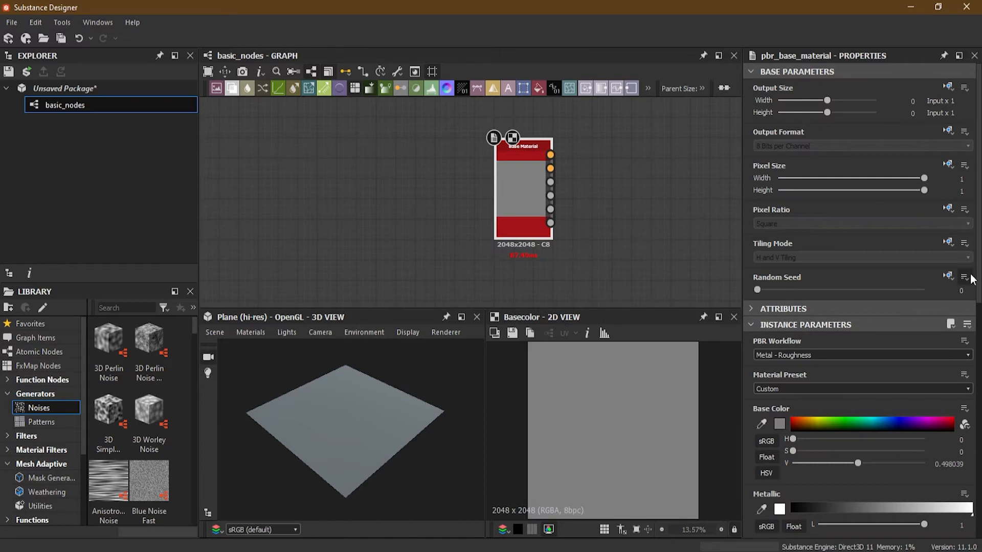
pyautogui.scroll(-15, 978, 277)
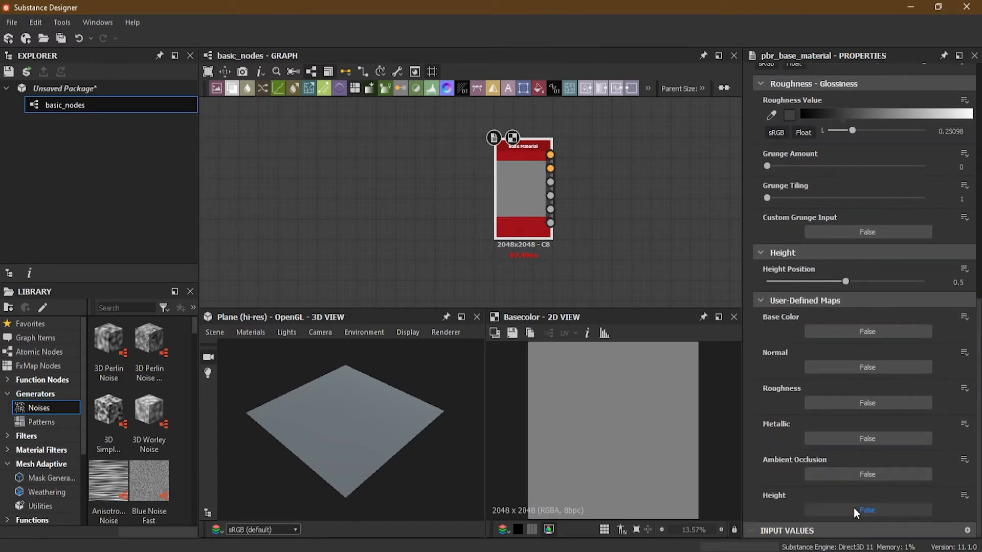
pyautogui.click(854, 508)
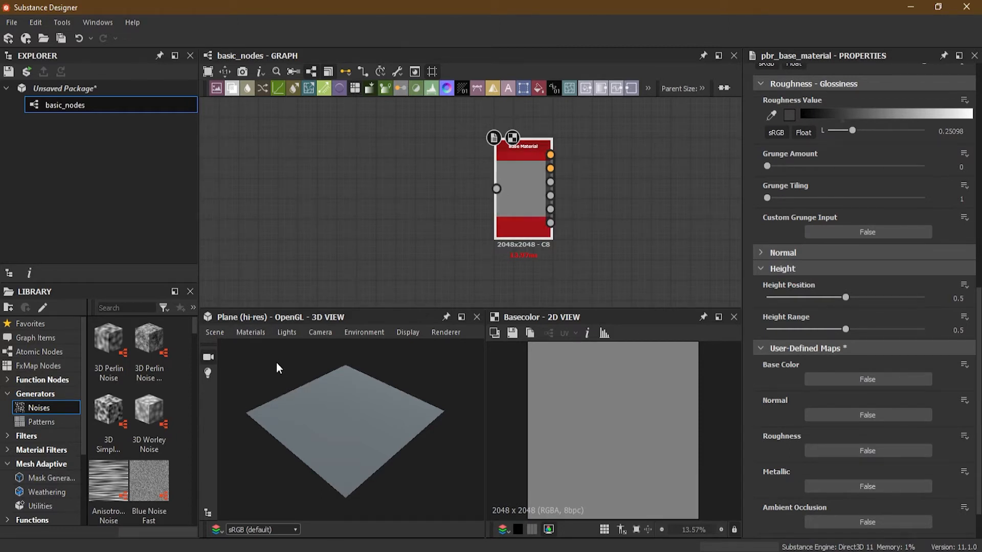
# - Switch the default material's physically_metallic_roughness shader to Tessellation and look through its properties
pyautogui.click(250, 332)
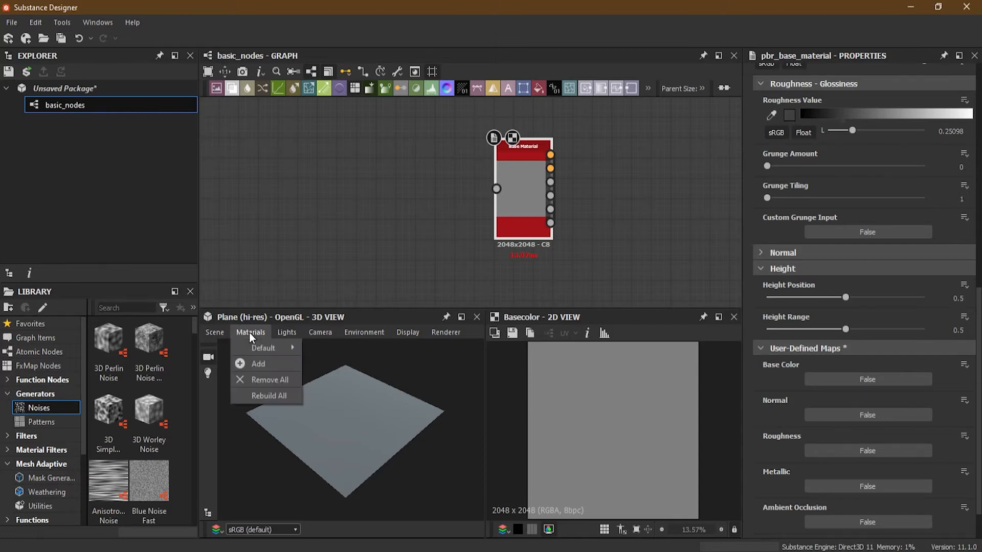
pyautogui.moveTo(255, 345)
pyautogui.moveTo(352, 409)
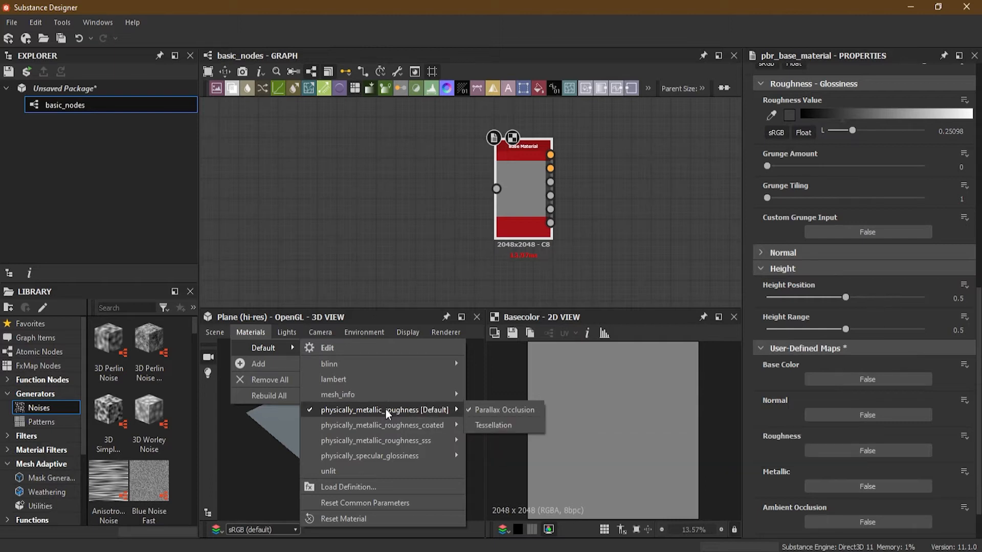
pyautogui.click(482, 427)
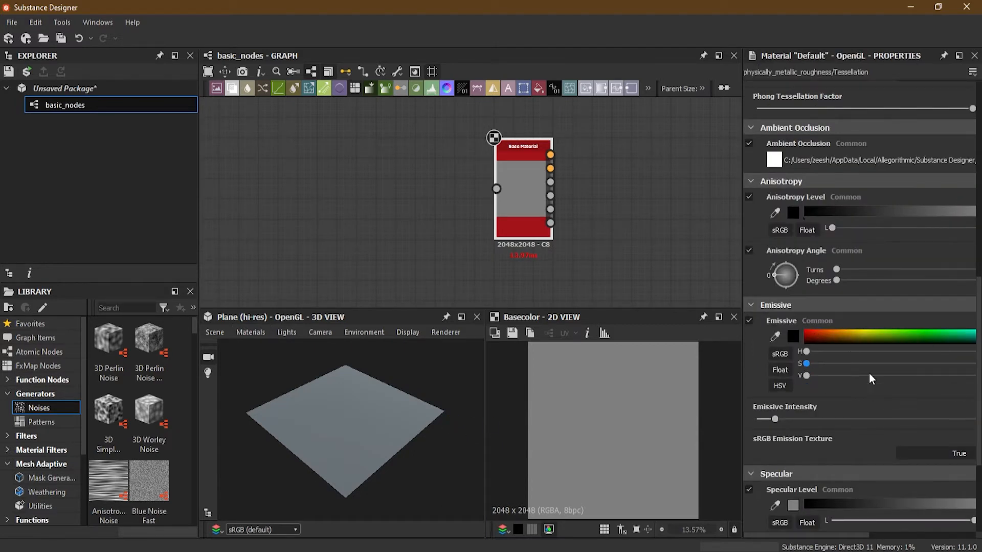
pyautogui.scroll(-2, 770, 379)
pyautogui.scroll(5, 770, 380)
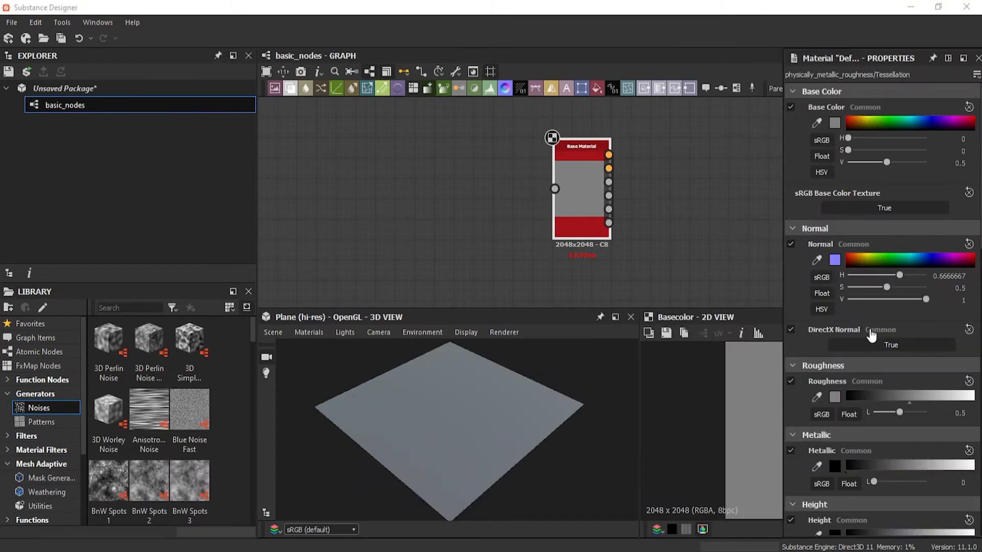
# - Edit the default material in the 3D view, setting the Tessellation Factor to 16 and the height Scale to 10
pyautogui.click(315, 331)
pyautogui.moveTo(327, 349)
pyautogui.moveTo(427, 409)
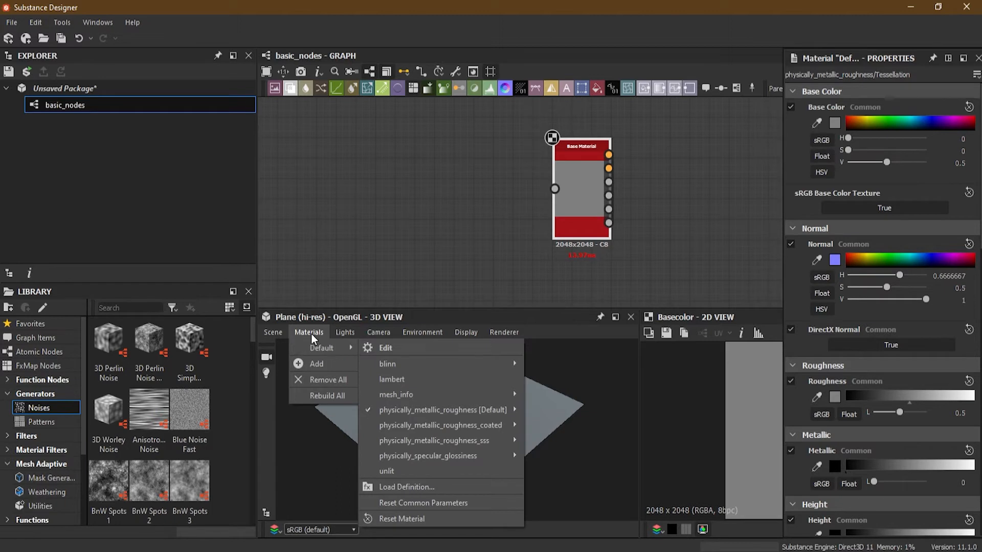
pyautogui.click(409, 345)
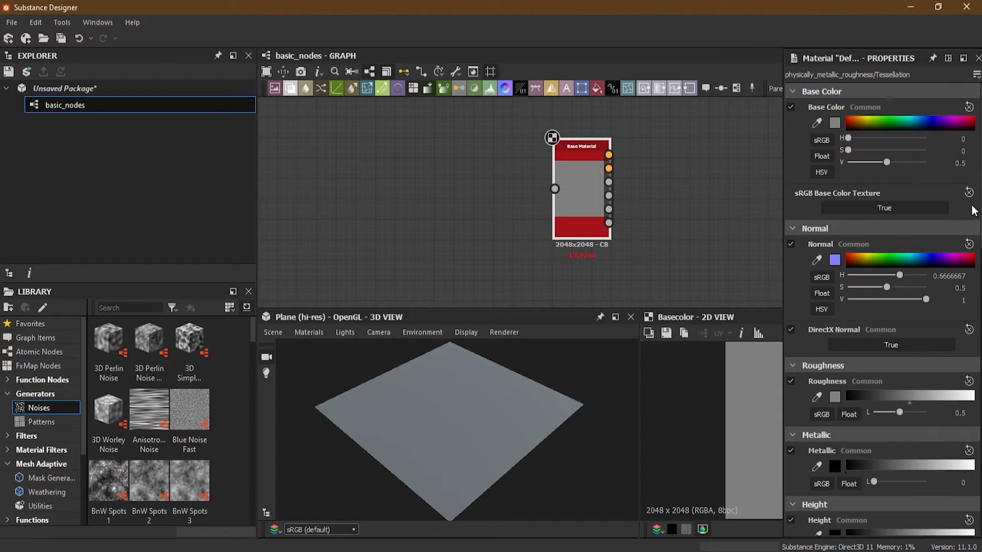
pyautogui.scroll(-2, 907, 242)
pyautogui.scroll(-2, 908, 250)
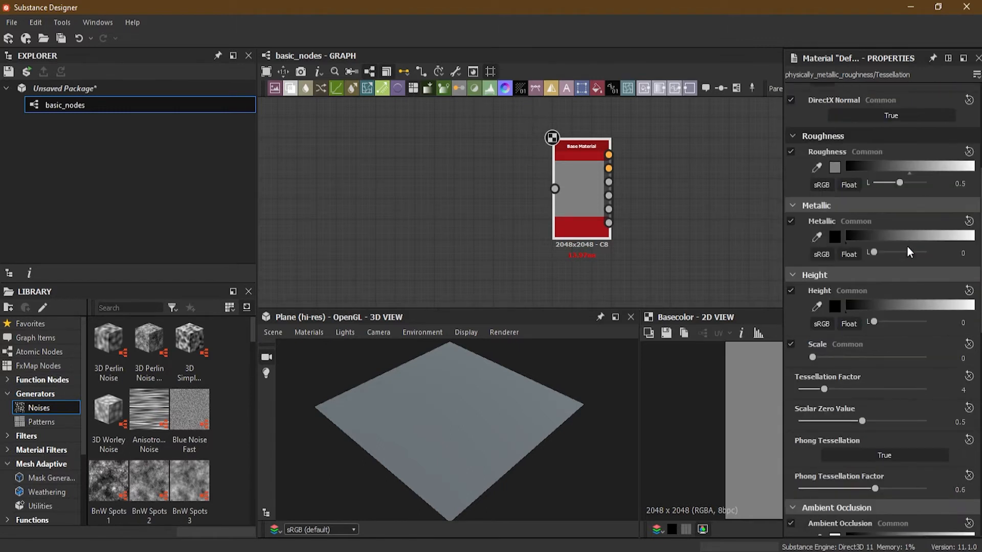
pyautogui.scroll(-1, 906, 247)
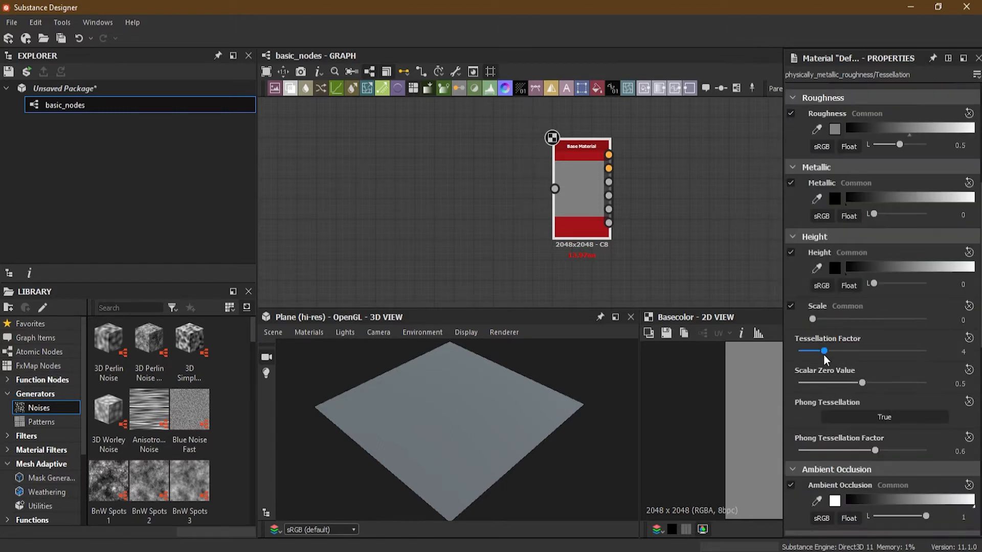
pyautogui.moveTo(823, 352); pyautogui.dragTo(925, 351)
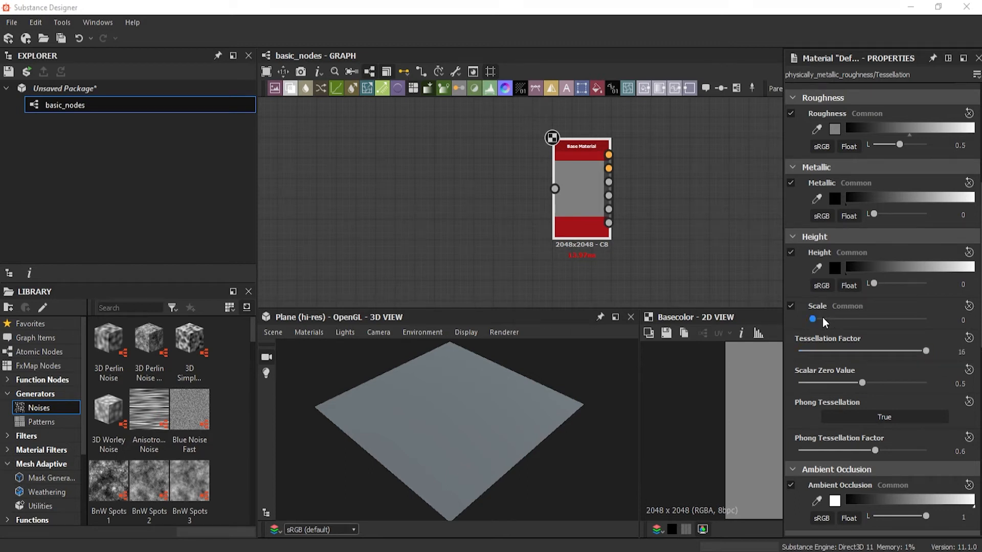
pyautogui.moveTo(814, 318); pyautogui.dragTo(981, 336)
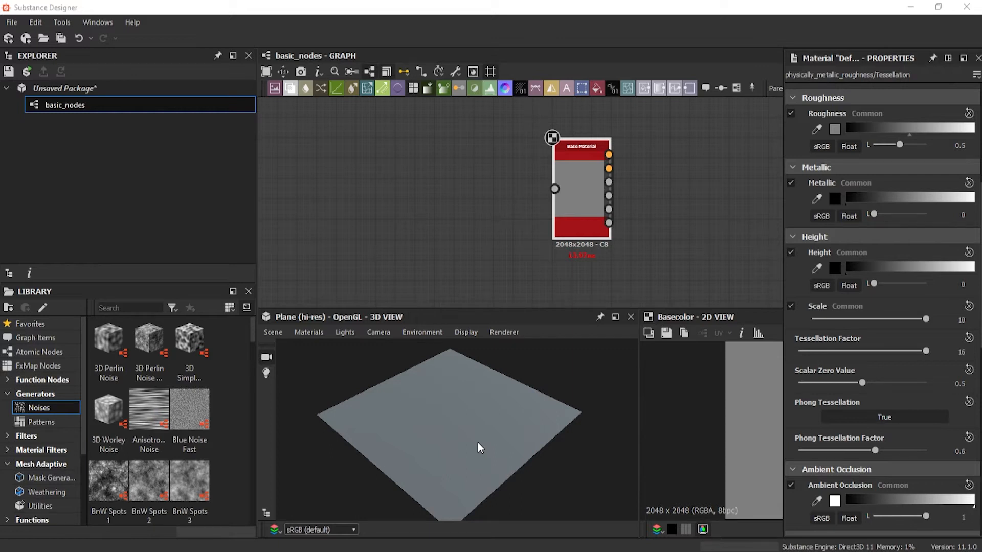
# - Try a Scalar Zero Value of 0 for the material's height, and set it back to 0.5
pyautogui.moveTo(505, 469); pyautogui.dragTo(498, 435)
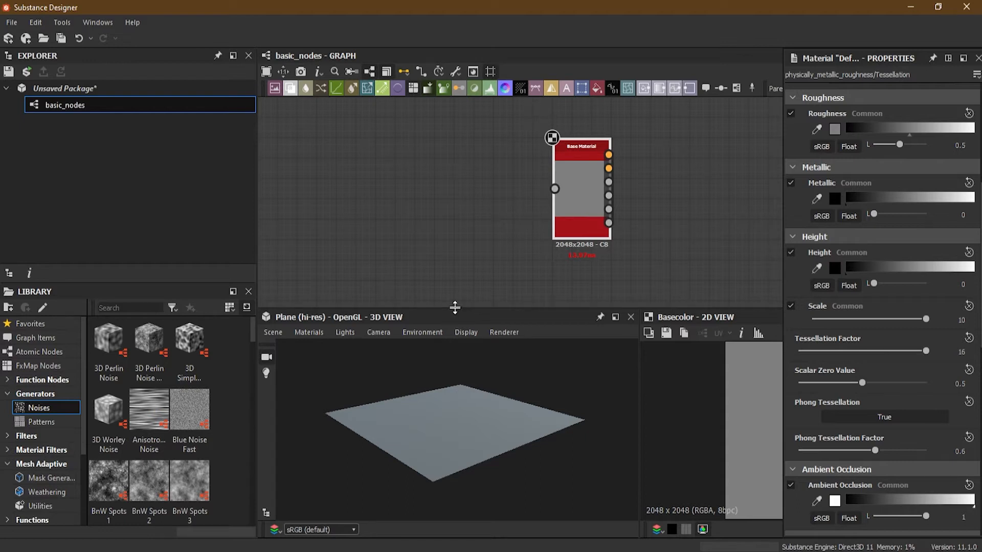
pyautogui.moveTo(466, 447); pyautogui.dragTo(470, 398)
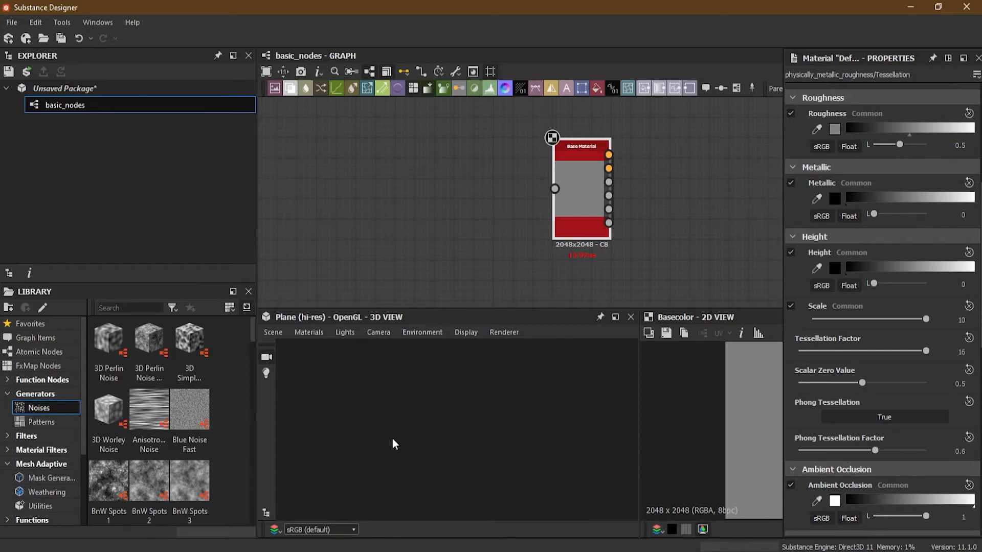
pyautogui.moveTo(439, 425); pyautogui.dragTo(479, 482)
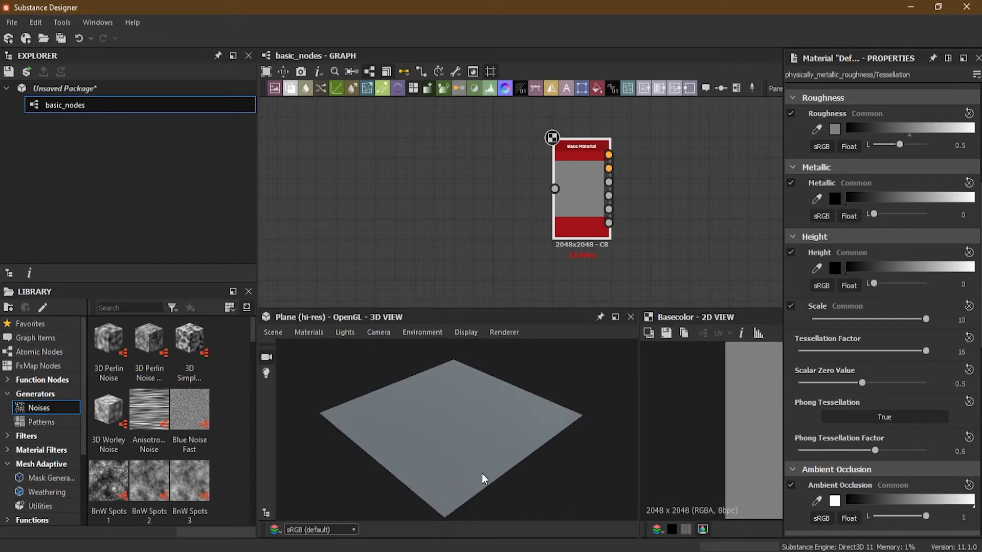
pyautogui.moveTo(482, 473); pyautogui.dragTo(460, 451)
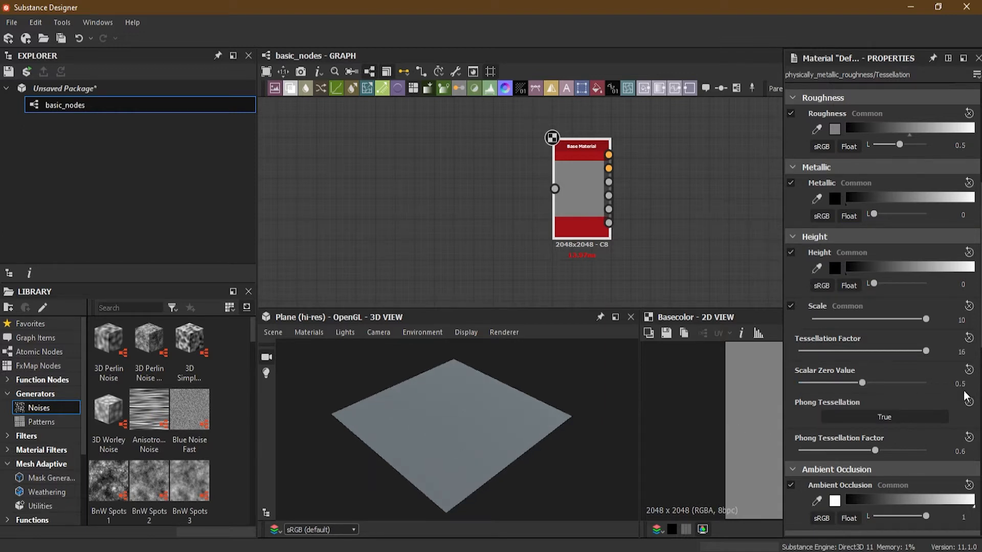
pyautogui.moveTo(862, 385); pyautogui.dragTo(752, 389)
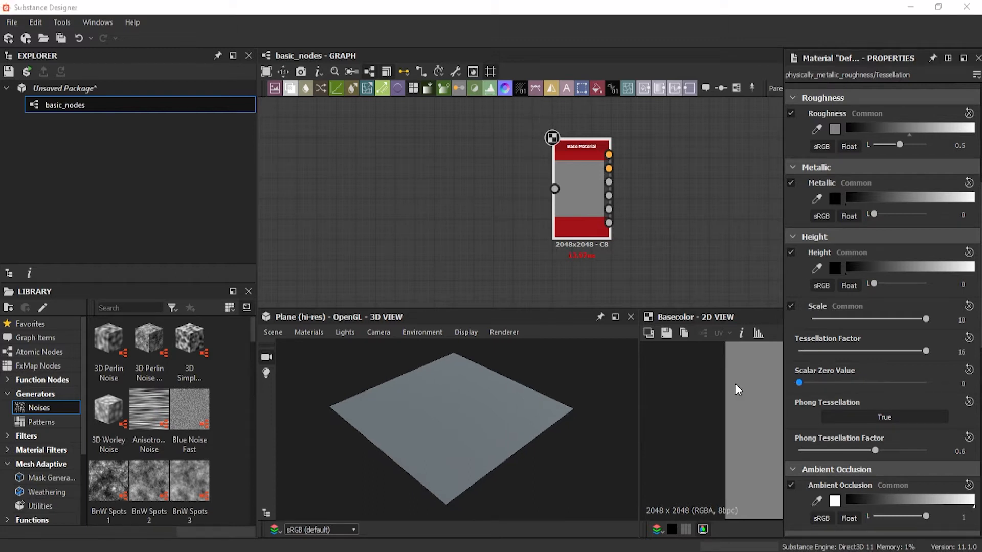
pyautogui.click(957, 384)
pyautogui.write('.5')
pyautogui.press('Return')
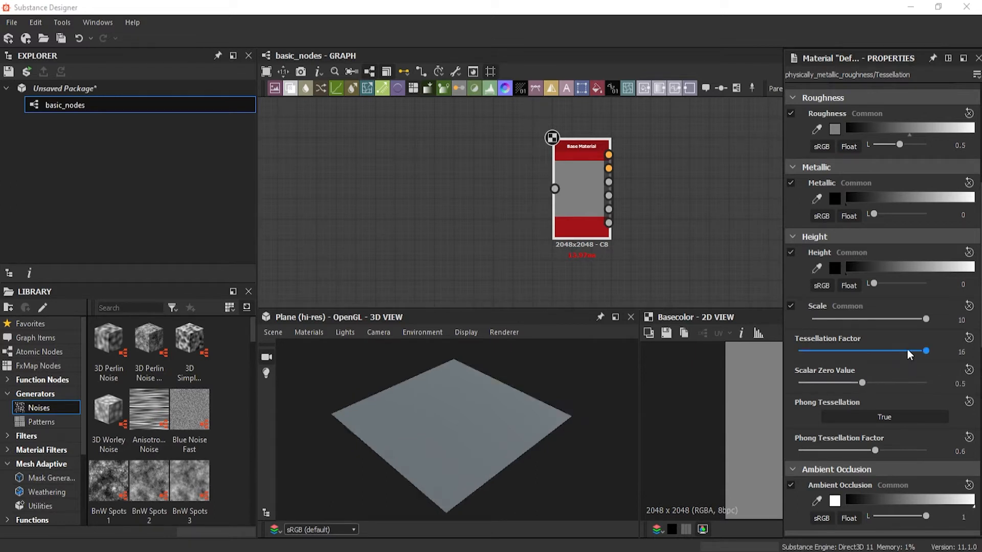
# - Switch the material's height Scale between 0 and 10 to compare the plane's displacement
pyautogui.moveTo(925, 319); pyautogui.dragTo(762, 316)
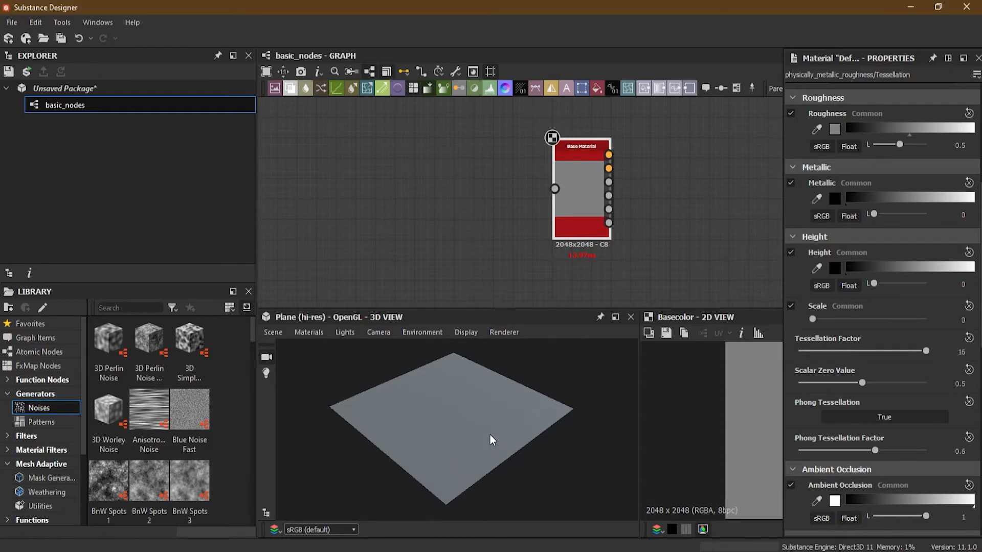
pyautogui.moveTo(491, 438); pyautogui.dragTo(487, 436, button='middle')
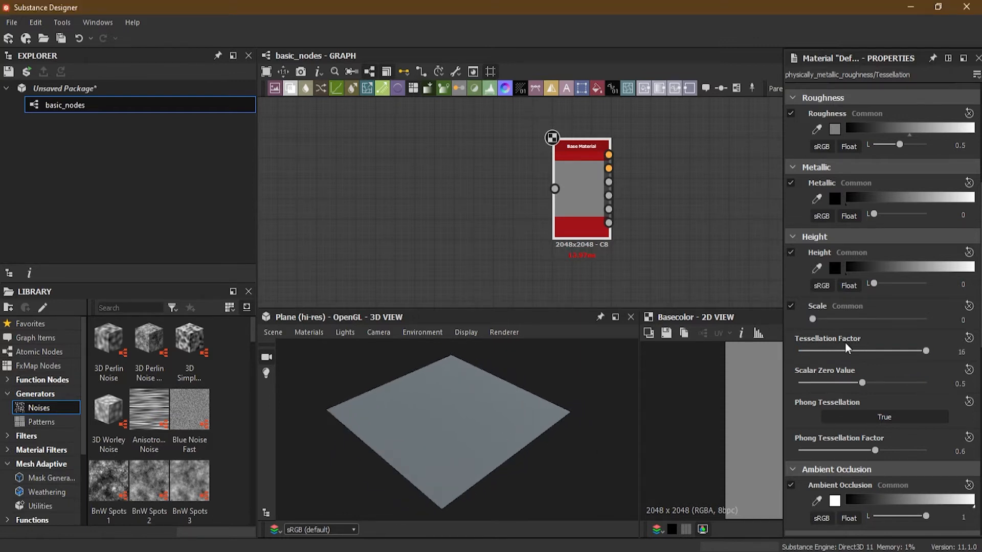
pyautogui.moveTo(814, 320); pyautogui.dragTo(931, 320)
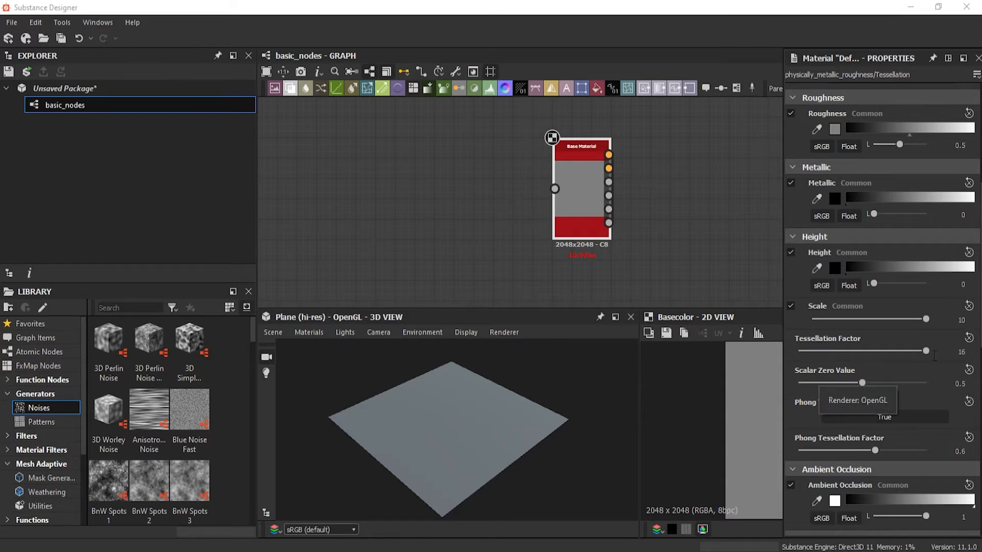
pyautogui.moveTo(926, 320); pyautogui.dragTo(786, 328)
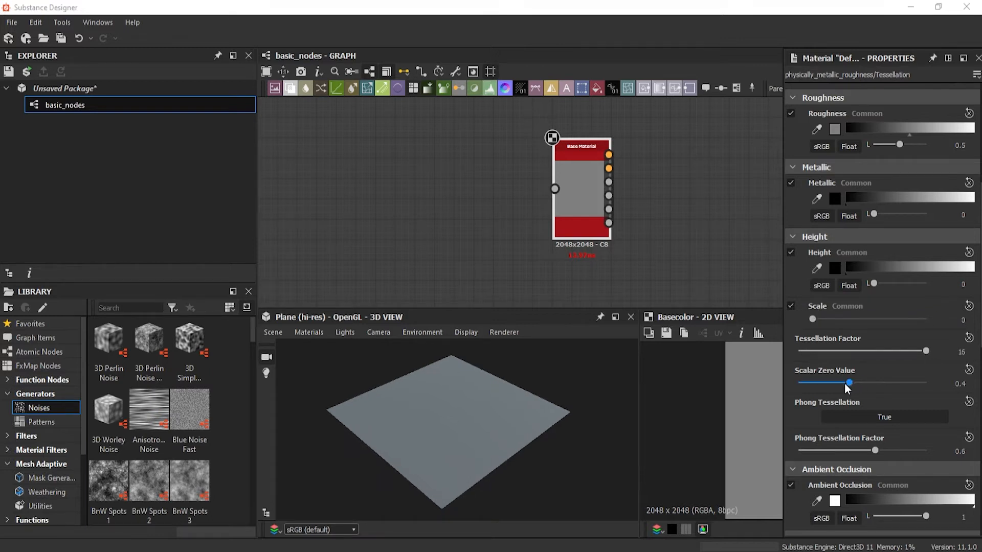
# - Set the material's Scalar Zero Value to 0 and its height Scale to 10, and deselect the Base Material node
pyautogui.moveTo(811, 386); pyautogui.dragTo(784, 385)
pyautogui.moveTo(813, 321); pyautogui.dragTo(923, 322)
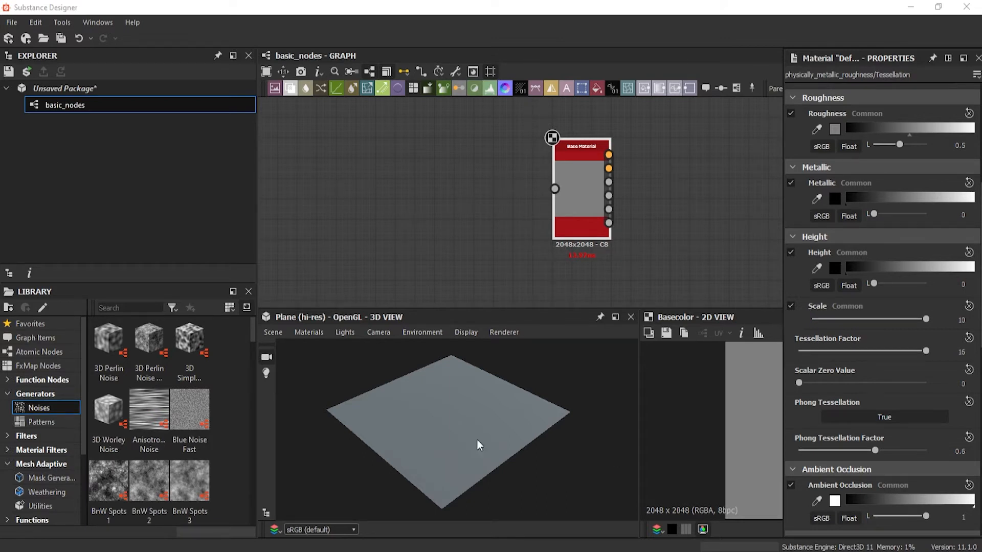
pyautogui.click(408, 177)
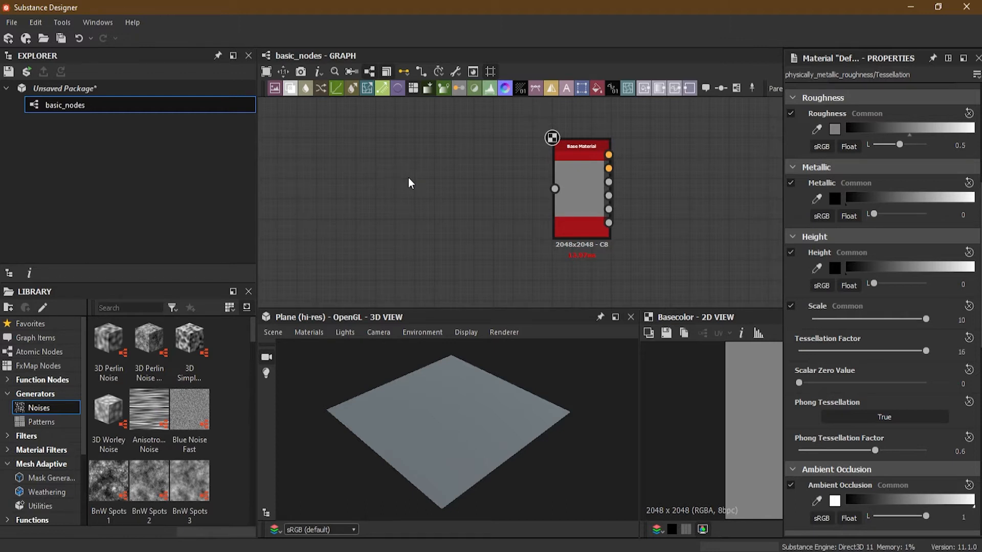
# - Add a Shape node beside the Base Material node and connect its output to the Base Material's input
pyautogui.press('space')
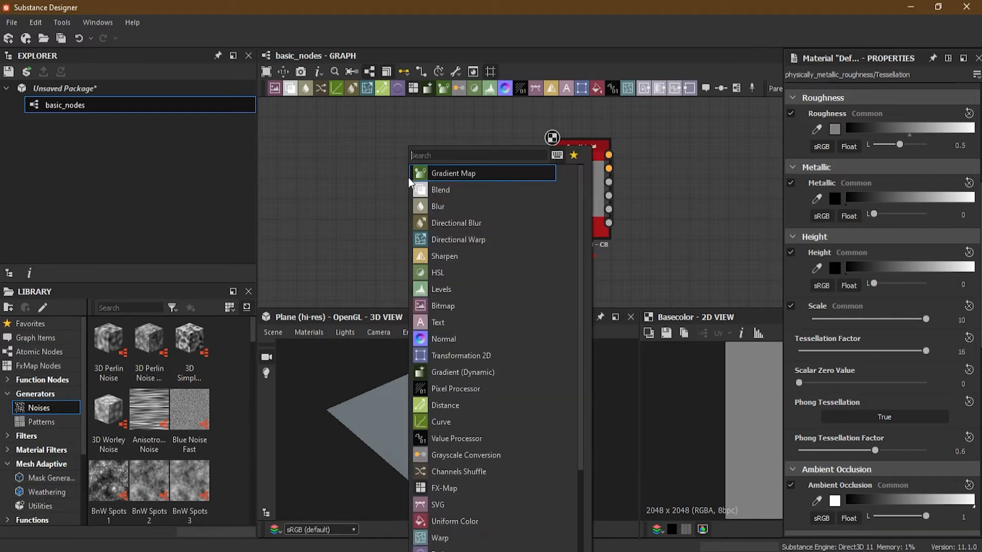
pyautogui.write('sha')
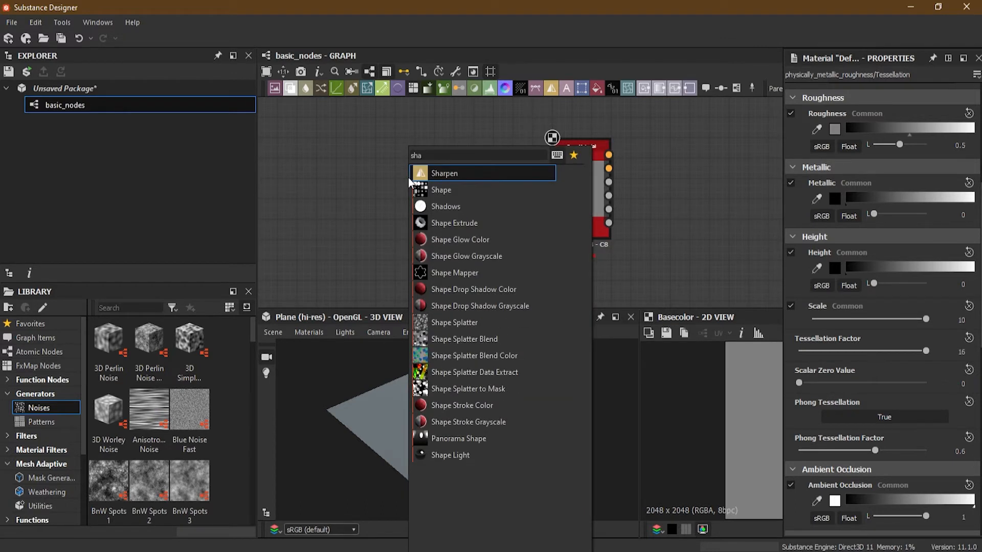
pyautogui.click(458, 195)
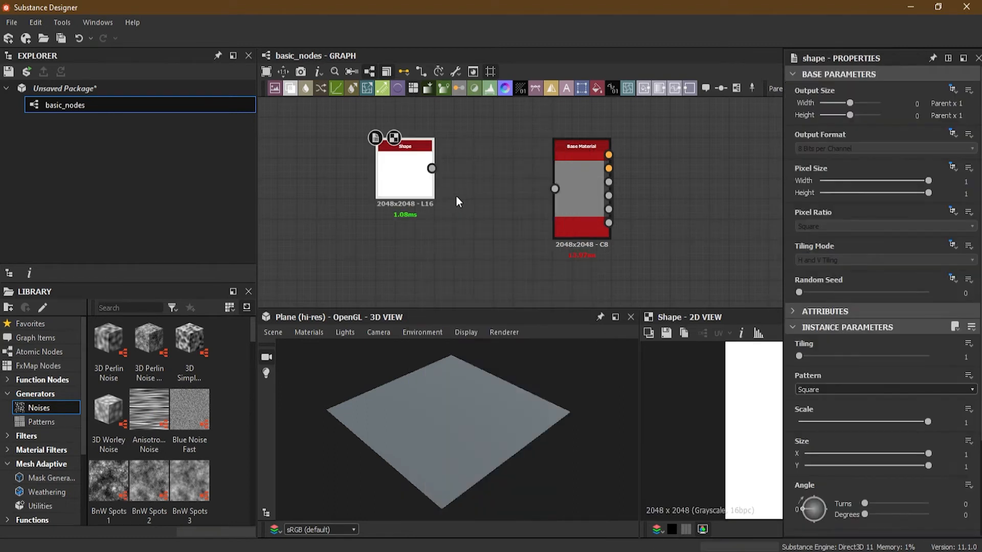
pyautogui.moveTo(406, 186); pyautogui.dragTo(566, 201)
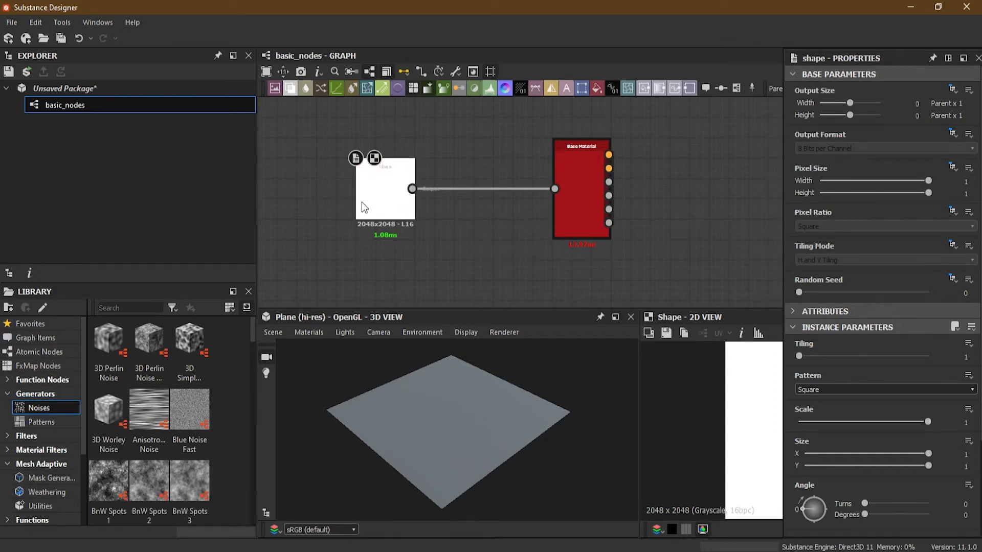
pyautogui.scroll(1, 344, 196)
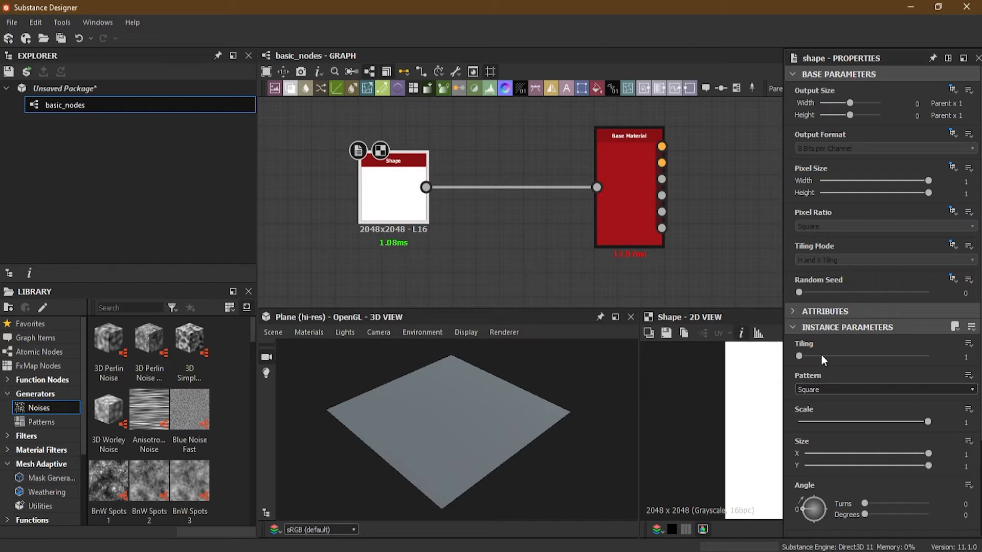
# - Review the Shape node's base parameters, including the inheritance options for its Tiling Mode
pyautogui.scroll(-2, 891, 364)
pyautogui.scroll(2, 891, 363)
pyautogui.moveTo(817, 247)
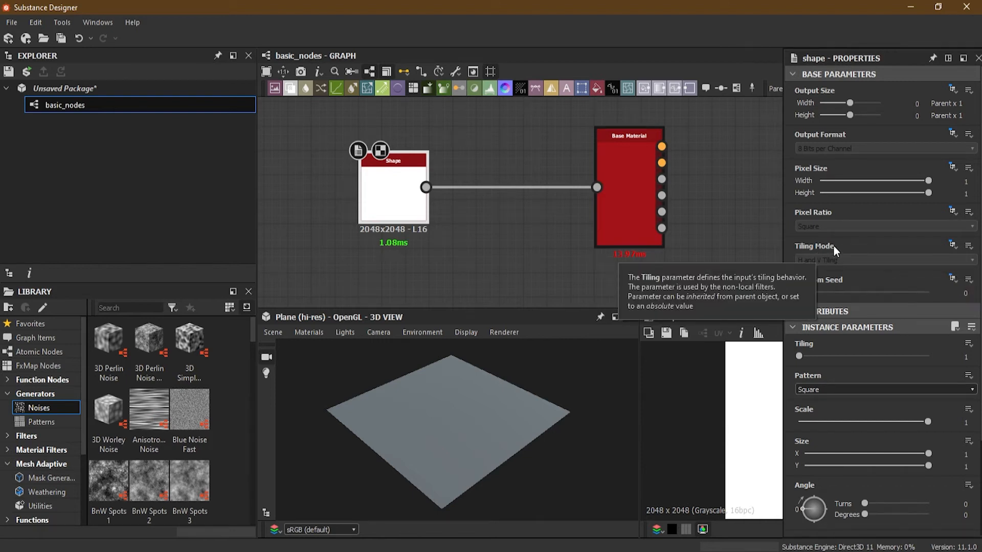
pyautogui.moveTo(829, 215)
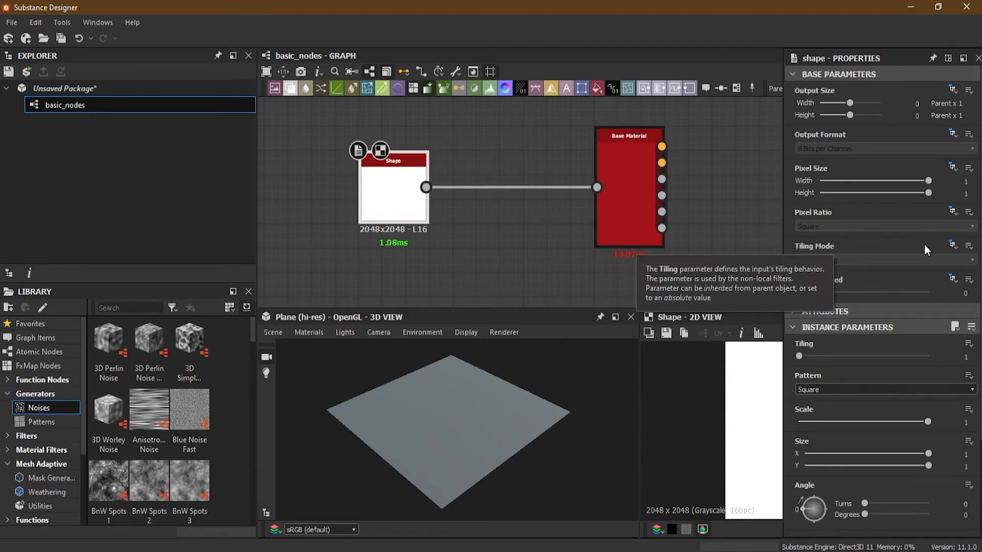
pyautogui.click(952, 244)
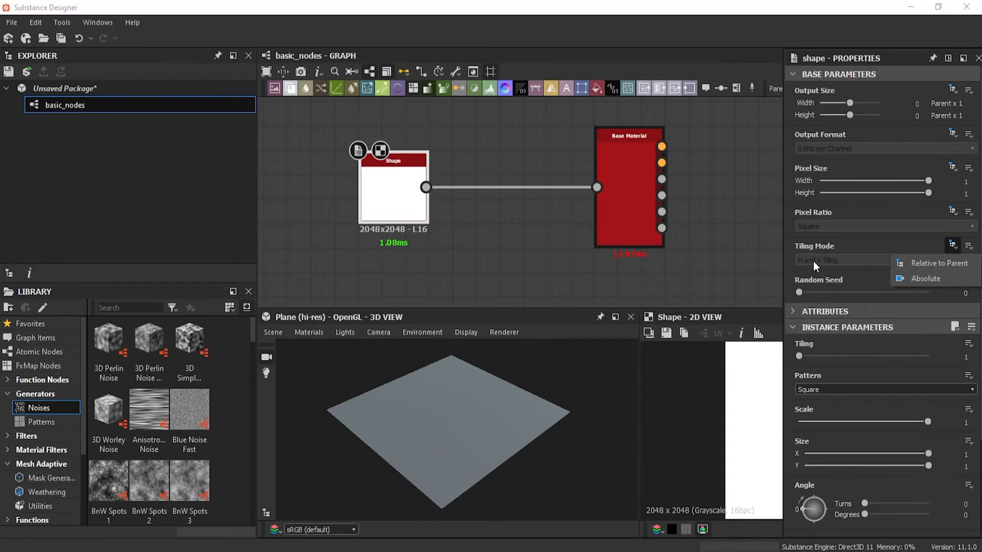
pyautogui.click(851, 235)
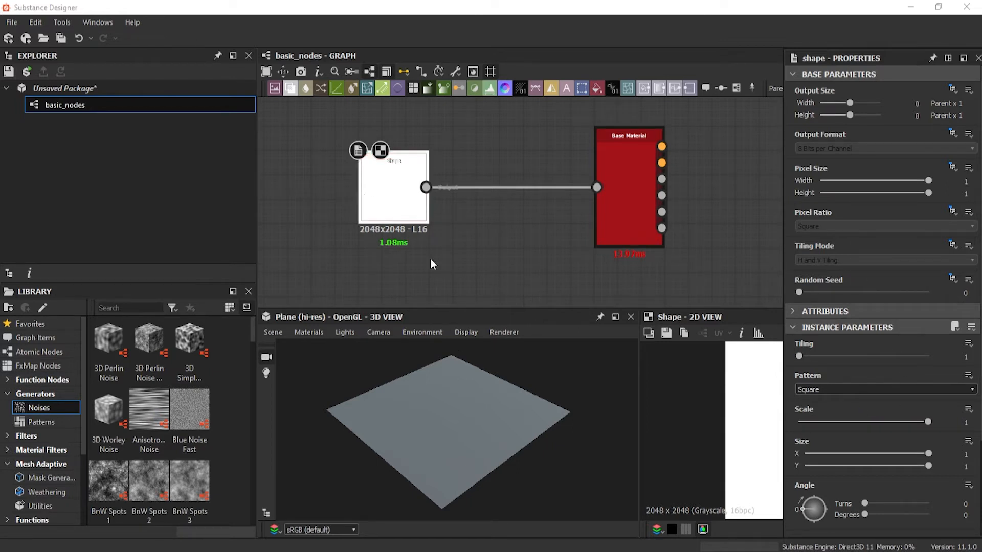
# - Set the Shape node's Scale to 0.43 and enlarge the 2D view to show the full texture
pyautogui.moveTo(925, 421); pyautogui.dragTo(854, 424)
pyautogui.click(685, 435)
pyautogui.scroll(1, 636, 408)
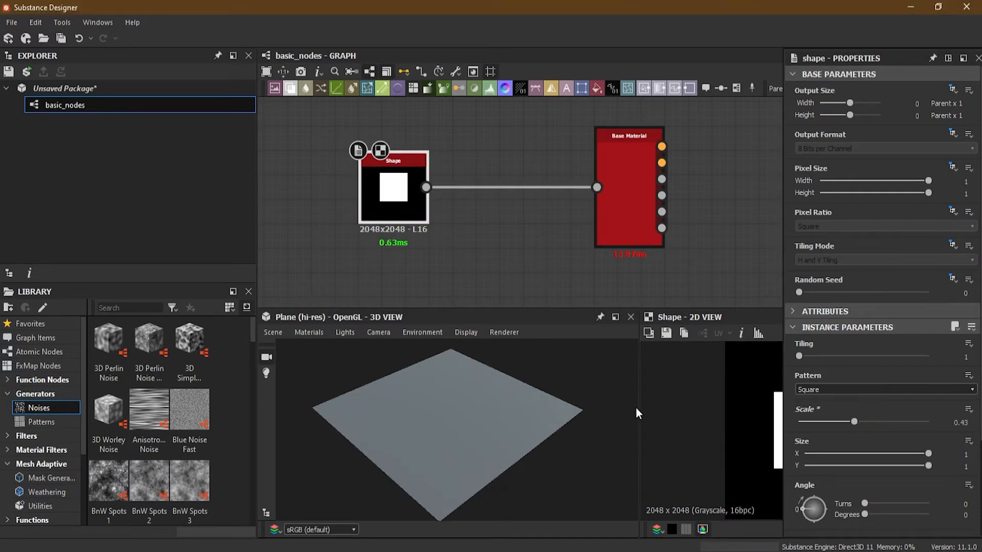
pyautogui.moveTo(641, 406); pyautogui.dragTo(497, 403)
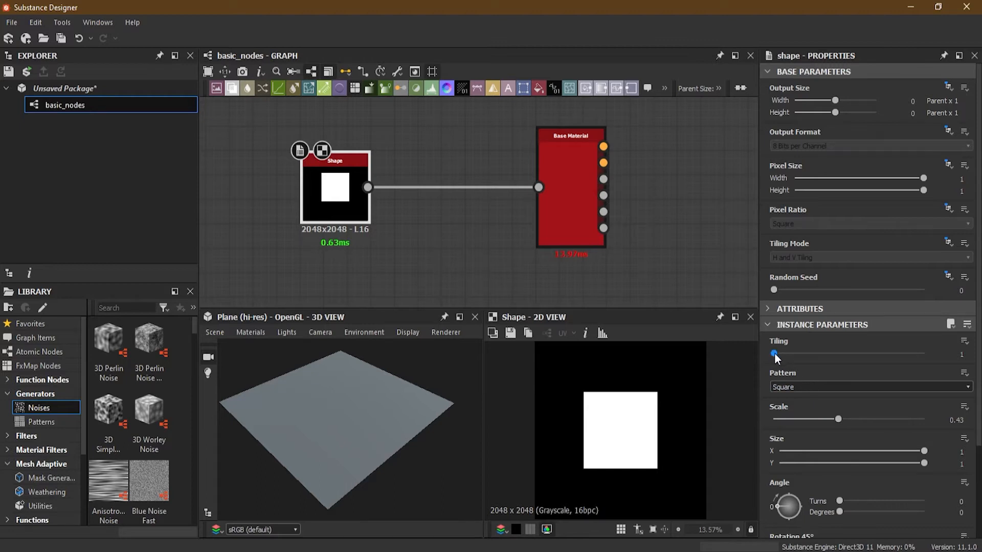
# - Try a higher Tiling on the Shape node, set its Scale to 0.57, and return the Tiling to 1
pyautogui.moveTo(776, 353); pyautogui.dragTo(814, 357)
pyautogui.moveTo(838, 420); pyautogui.dragTo(858, 418)
pyautogui.moveTo(813, 354); pyautogui.dragTo(772, 354)
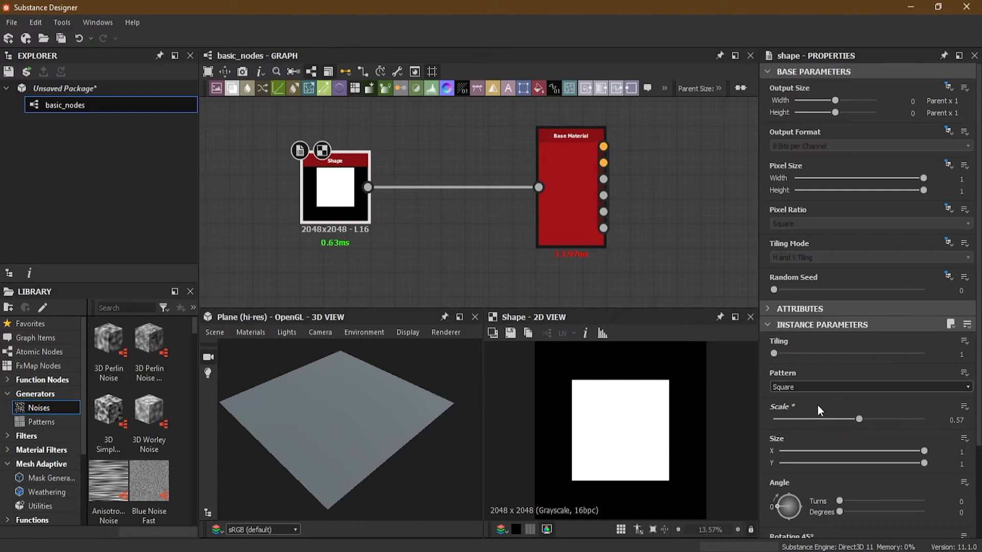
# - Try the Disc, Bell, Capsule and Waves patterns on the Shape node, and return to Disc
pyautogui.click(803, 386)
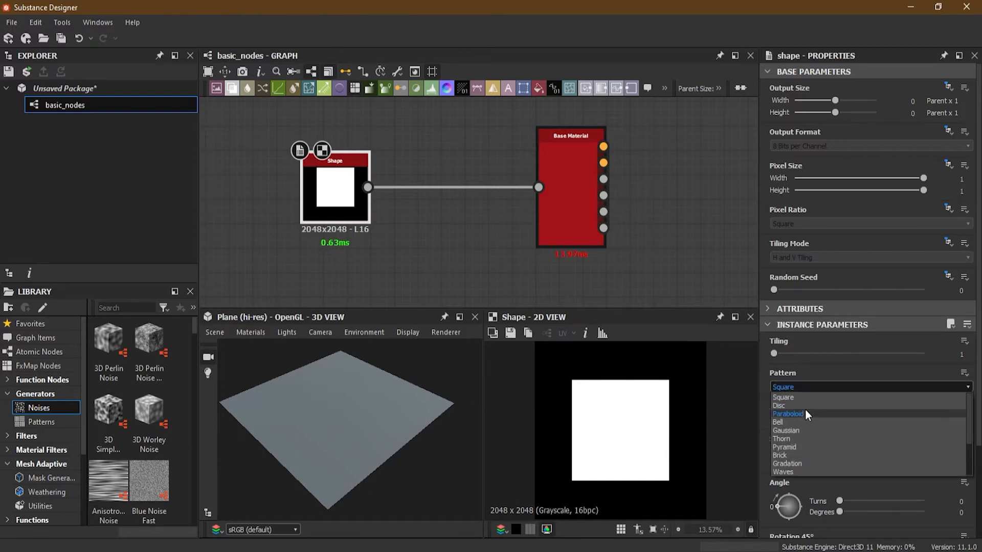
pyautogui.click(806, 405)
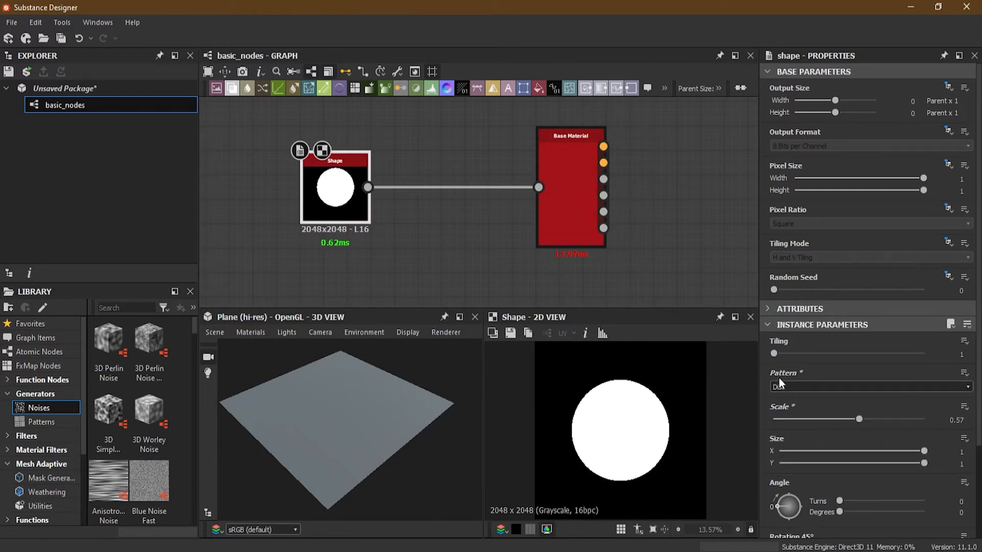
pyautogui.click(808, 388)
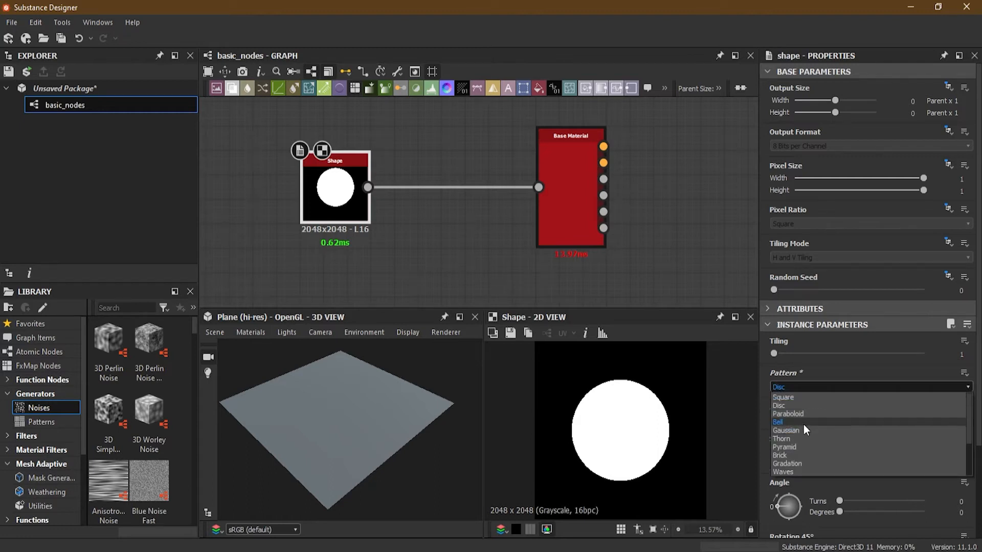
pyautogui.click(801, 423)
pyautogui.click(790, 388)
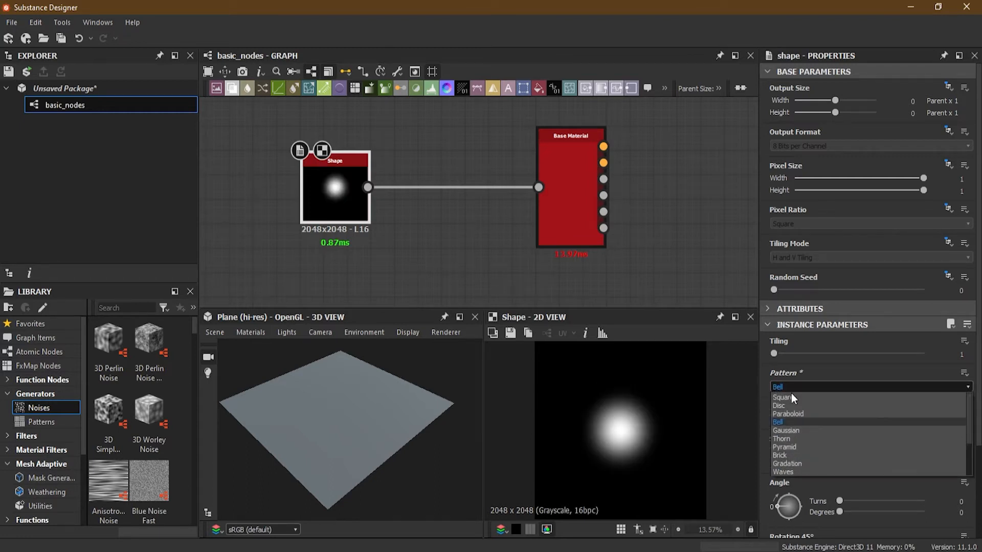
pyautogui.click(801, 456)
pyautogui.click(794, 387)
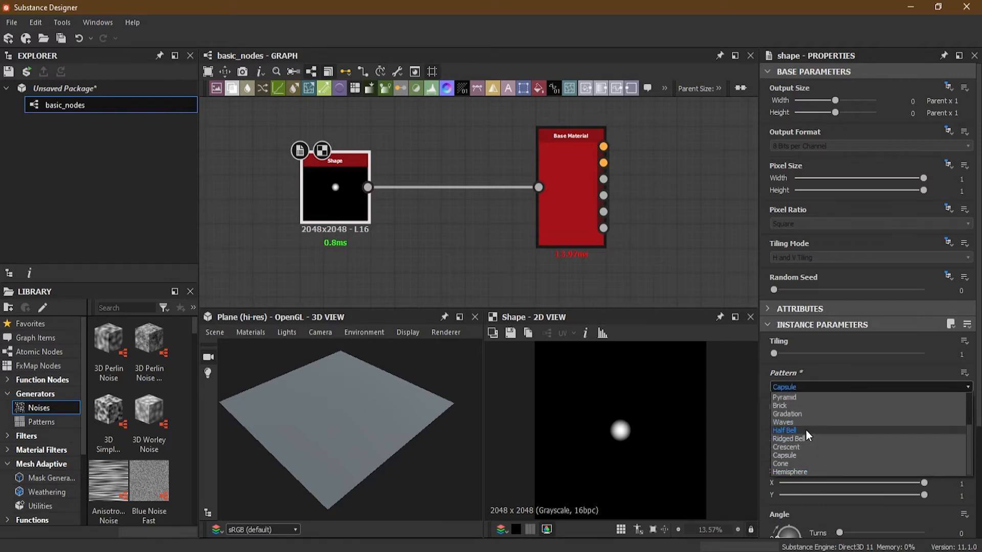
pyautogui.click(804, 423)
pyautogui.click(806, 390)
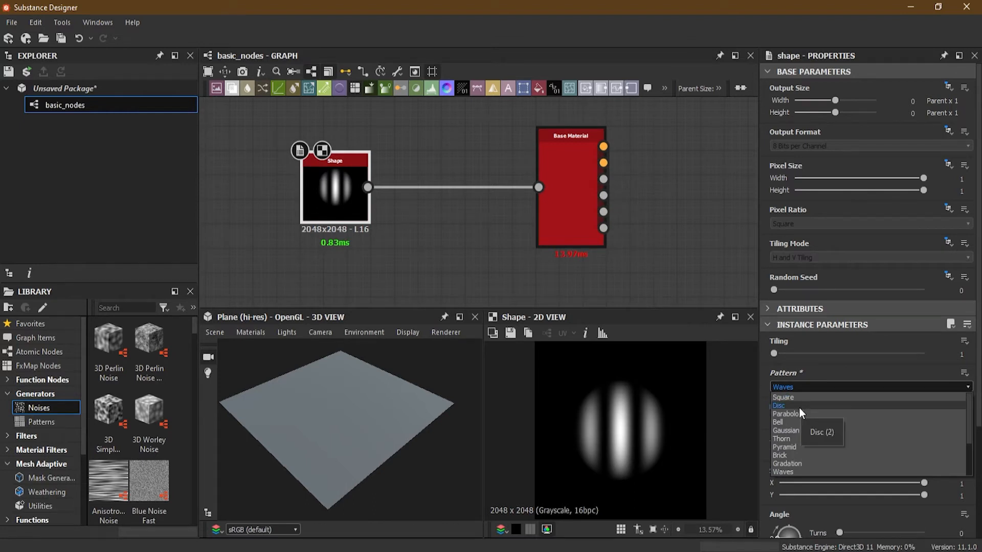
pyautogui.click(798, 407)
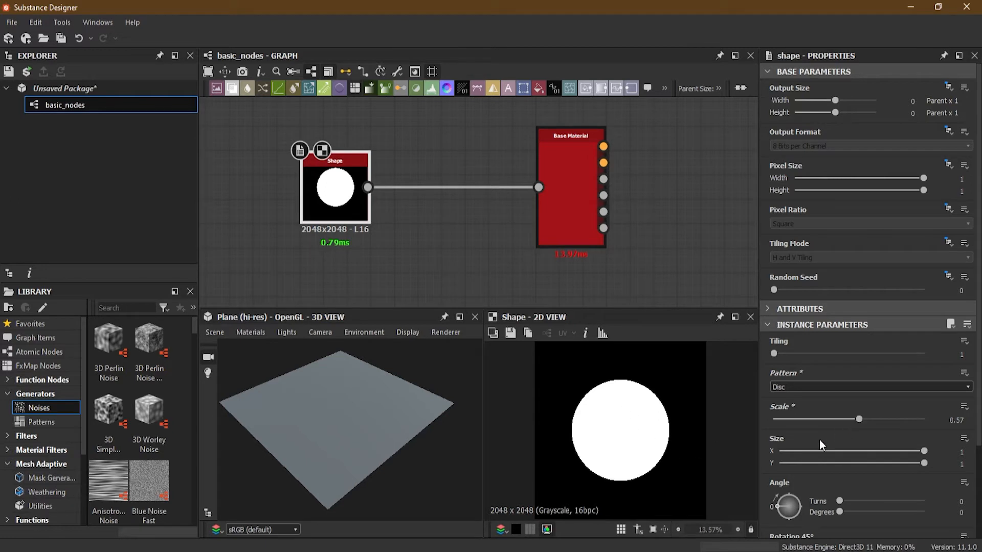
# - Try adjusting the disc's X Size, leave it at 1, and set the Shape node's Pattern to Square
pyautogui.scroll(-3, 819, 439)
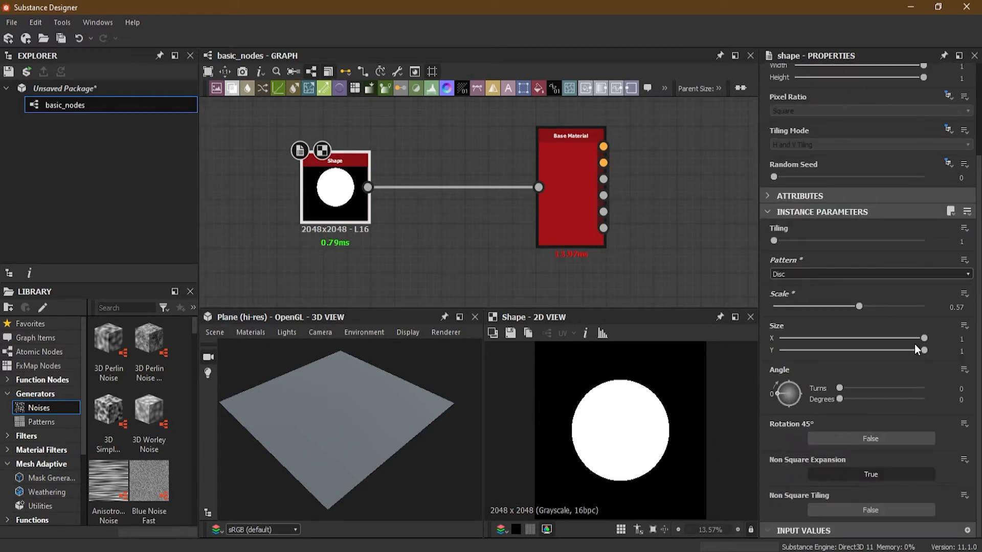
pyautogui.scroll(1, 872, 382)
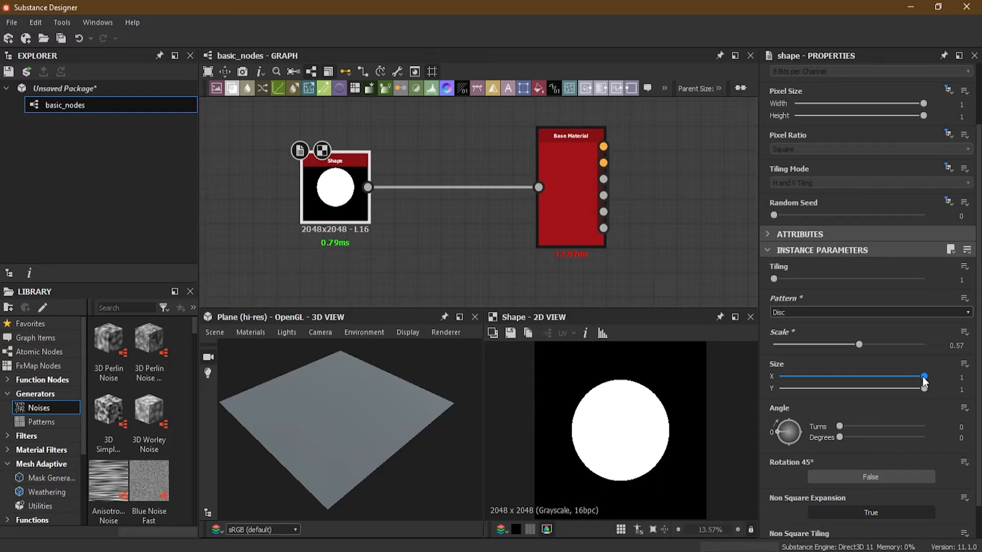
pyautogui.moveTo(924, 381)
pyautogui.mouseDown()
pyautogui.moveTo(838, 379)
pyautogui.moveTo(939, 385)
pyautogui.moveTo(866, 391)
pyautogui.moveTo(933, 389)
pyautogui.mouseUp()
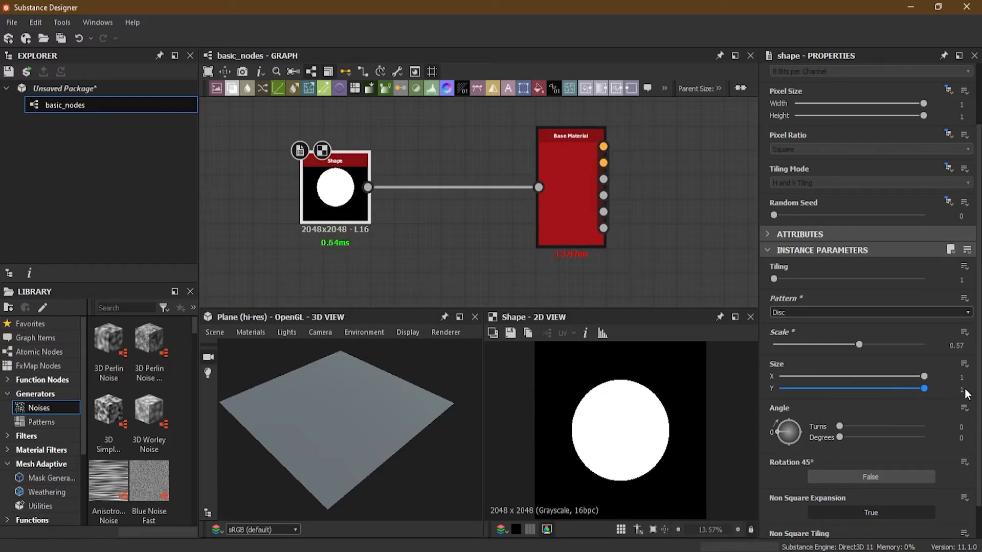
pyautogui.click(819, 312)
pyautogui.click(818, 321)
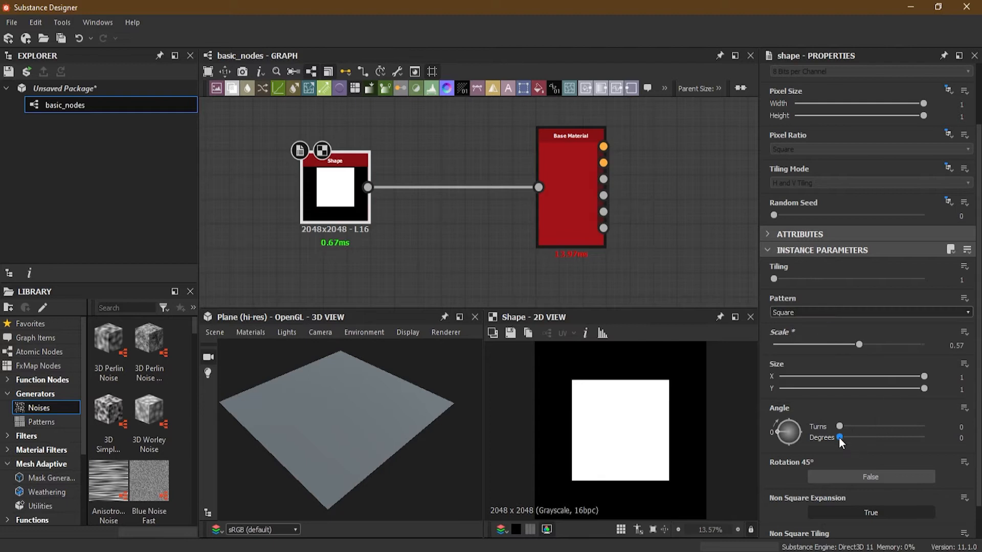
# - Try rotating the square to an Angle of 106 degrees, and reset the Angle to 0
pyautogui.moveTo(839, 436); pyautogui.dragTo(864, 437)
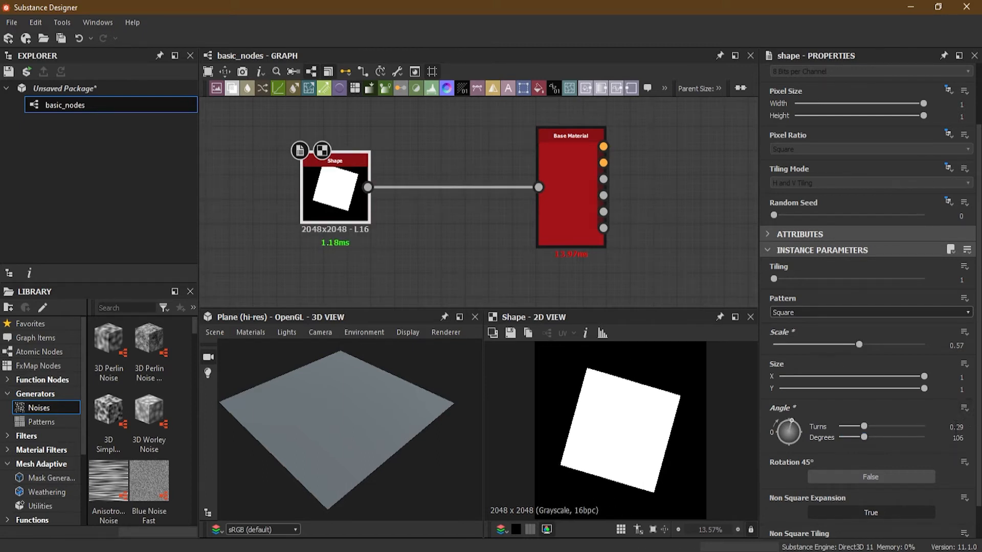
pyautogui.click(958, 438)
pyautogui.write('0')
pyautogui.press('Return')
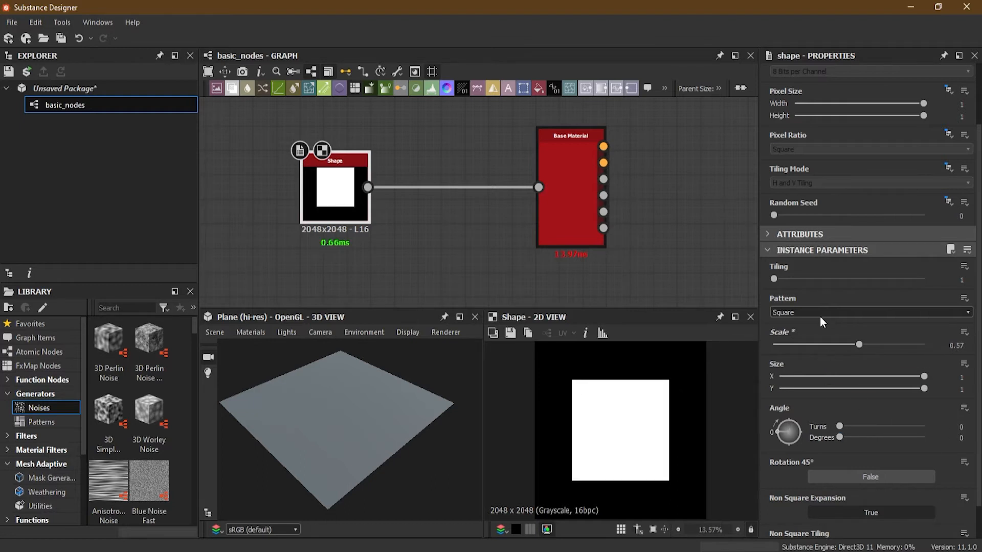
# - Switch the Shape node's Pattern to Disc, and change it back to Square
pyautogui.click(816, 311)
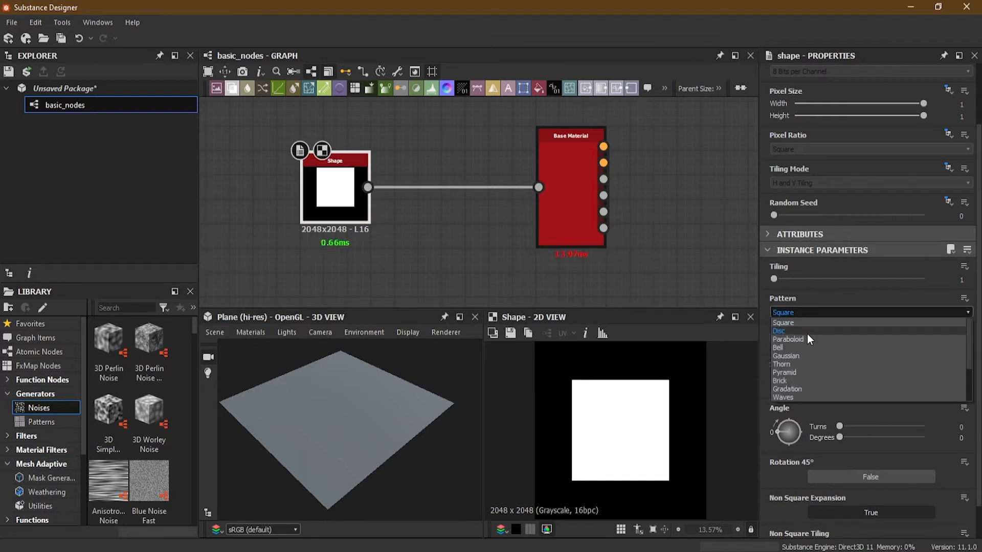
pyautogui.click(807, 332)
pyautogui.scroll(-1, 865, 460)
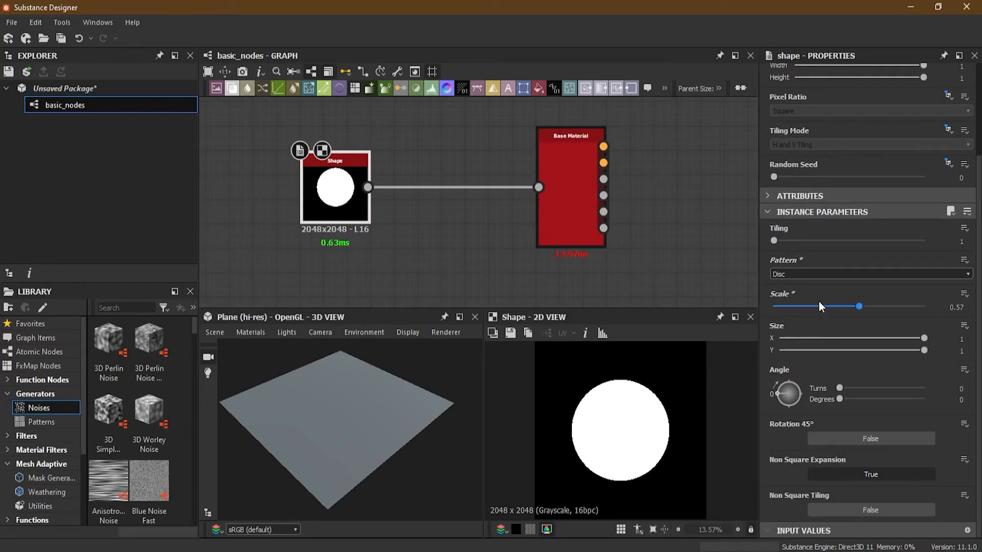
pyautogui.click(800, 274)
pyautogui.click(805, 288)
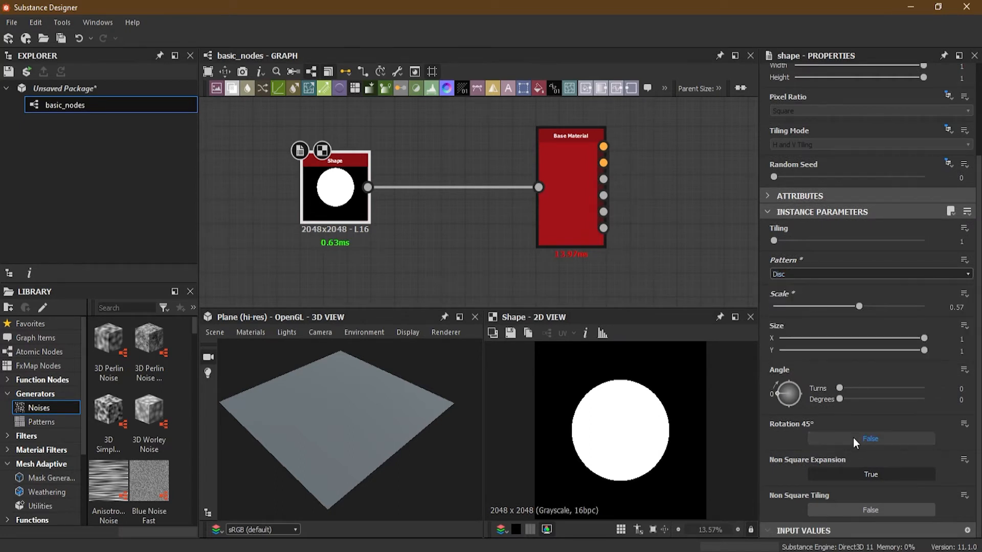
pyautogui.click(814, 277)
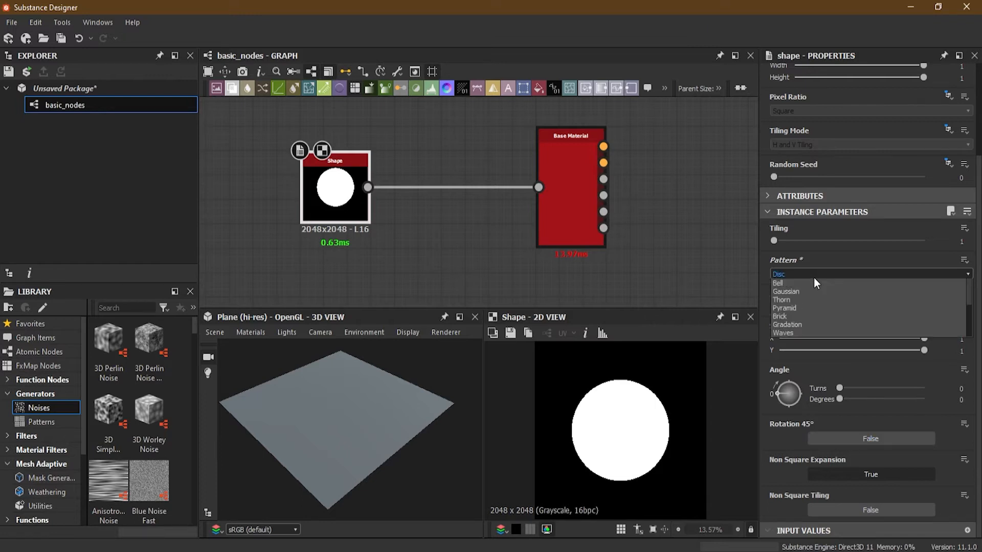
pyautogui.click(815, 285)
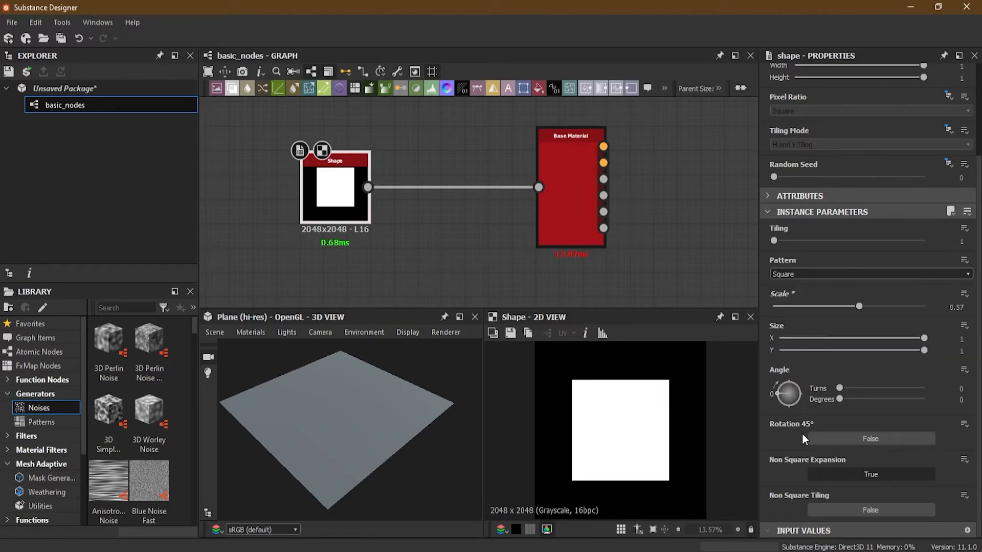
# - Enable Rotation 45° on the square, set its Angle to 199 degrees, and toggle the 45° rotation off and on to compare
pyautogui.click(845, 436)
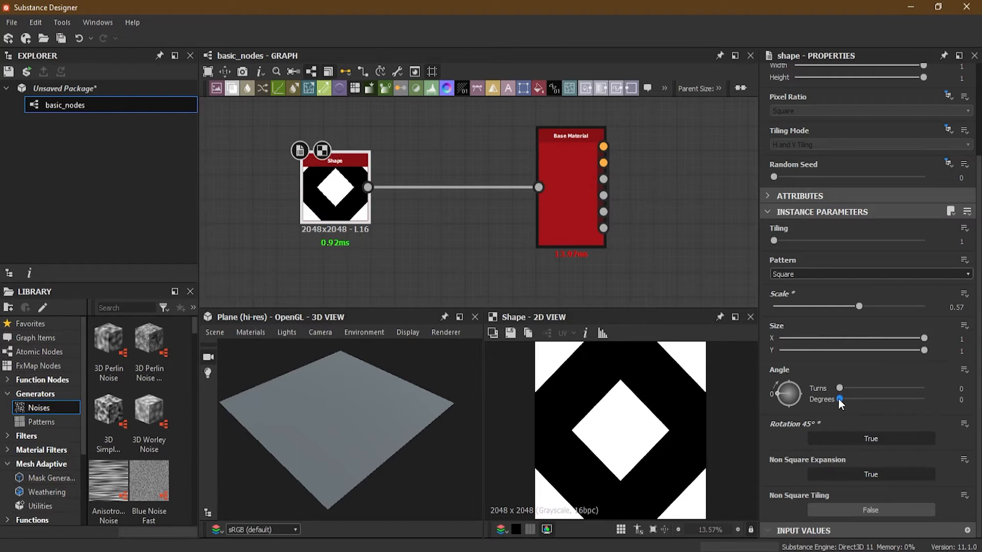
pyautogui.moveTo(839, 399); pyautogui.dragTo(886, 396)
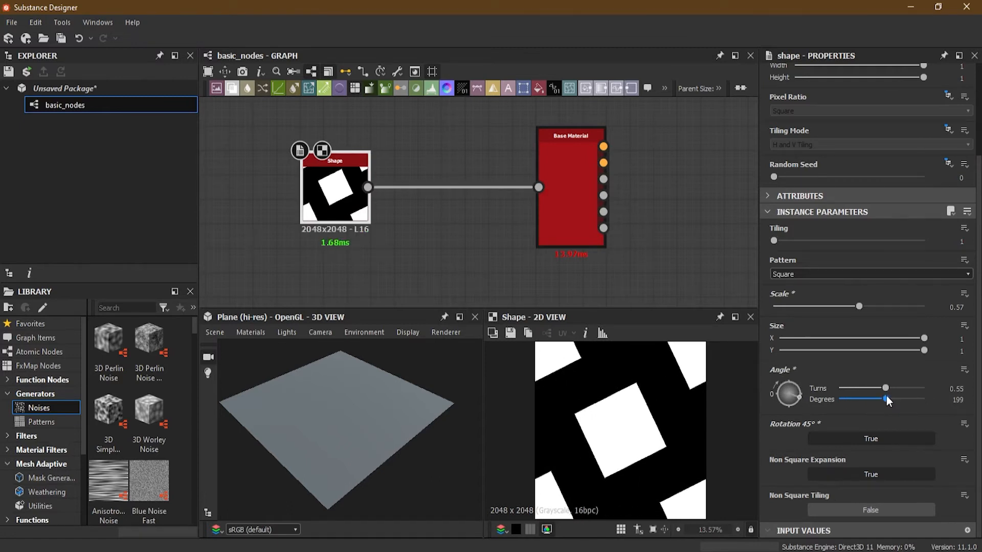
pyautogui.click(851, 439)
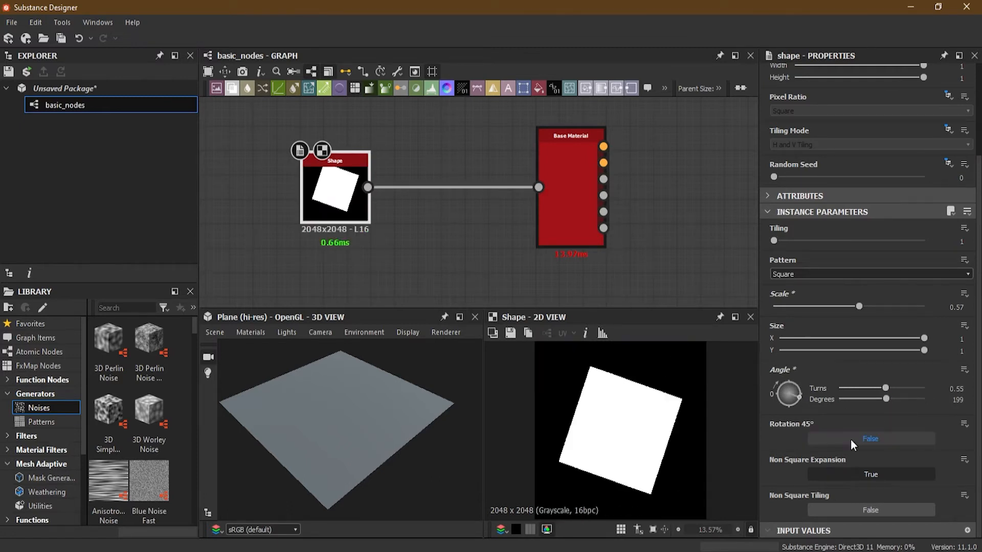
pyautogui.click(851, 439)
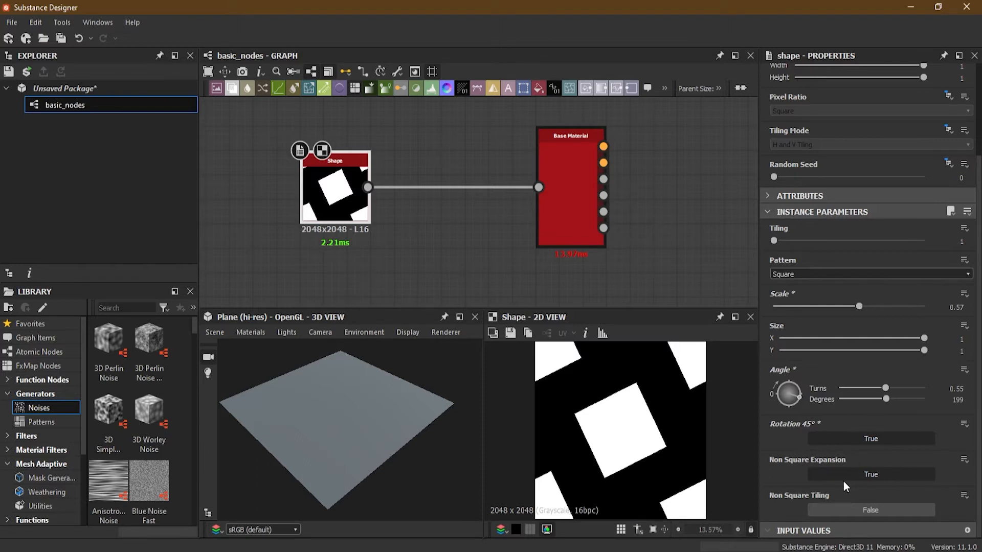
# - Set the Shape node's Tiling to 6, and try Non Square Tiling on before setting it back to False
pyautogui.click(839, 513)
pyautogui.moveTo(781, 243); pyautogui.dragTo(824, 241)
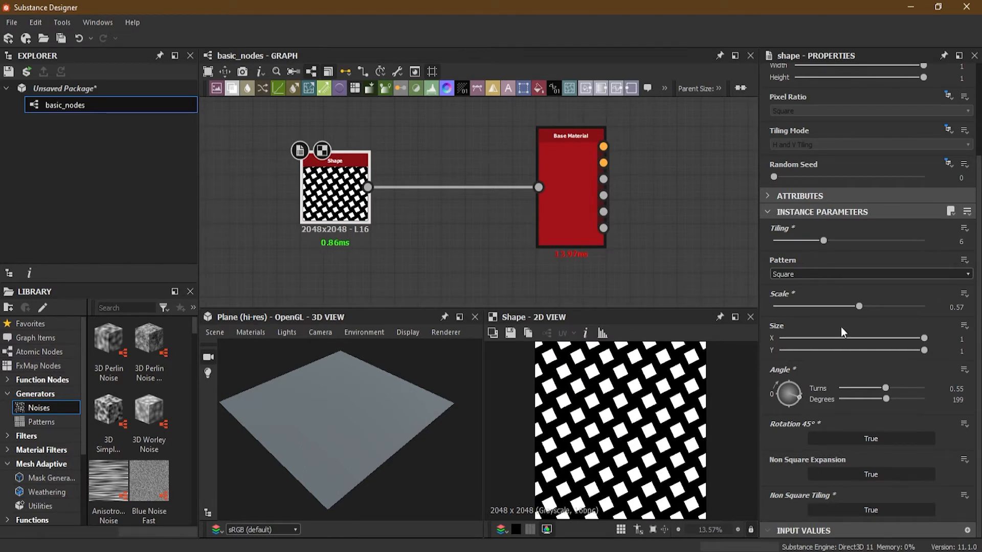
pyautogui.click(832, 511)
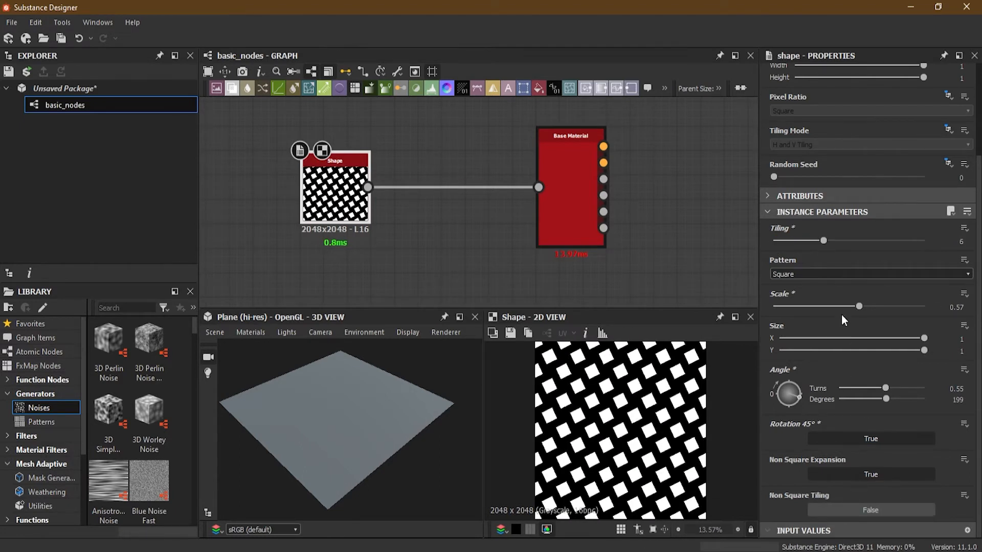
# - Turn off Rotation 45° on the Shape node and set its Angle to 0 degrees
pyautogui.click(853, 440)
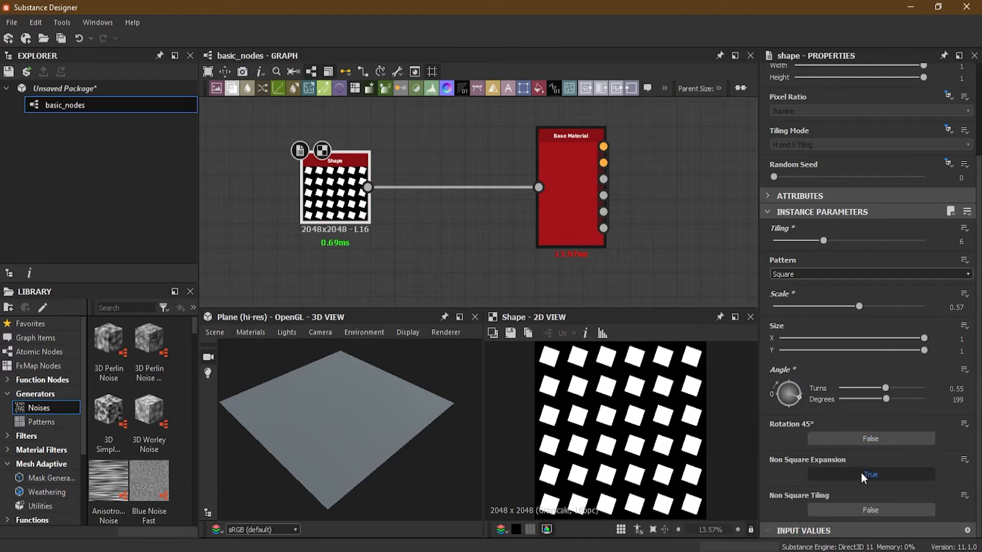
pyautogui.doubleClick(949, 399)
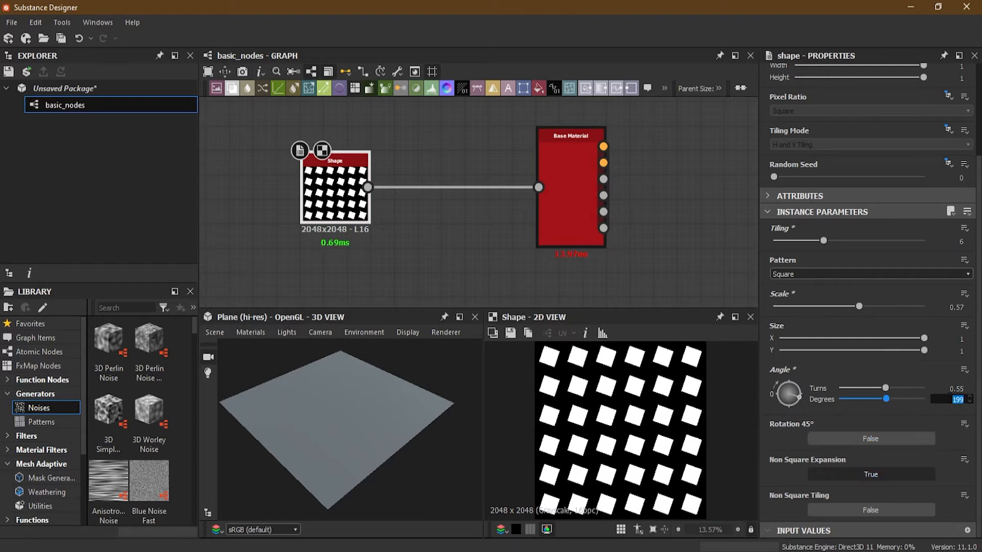
pyautogui.write('0')
pyautogui.press('Return')
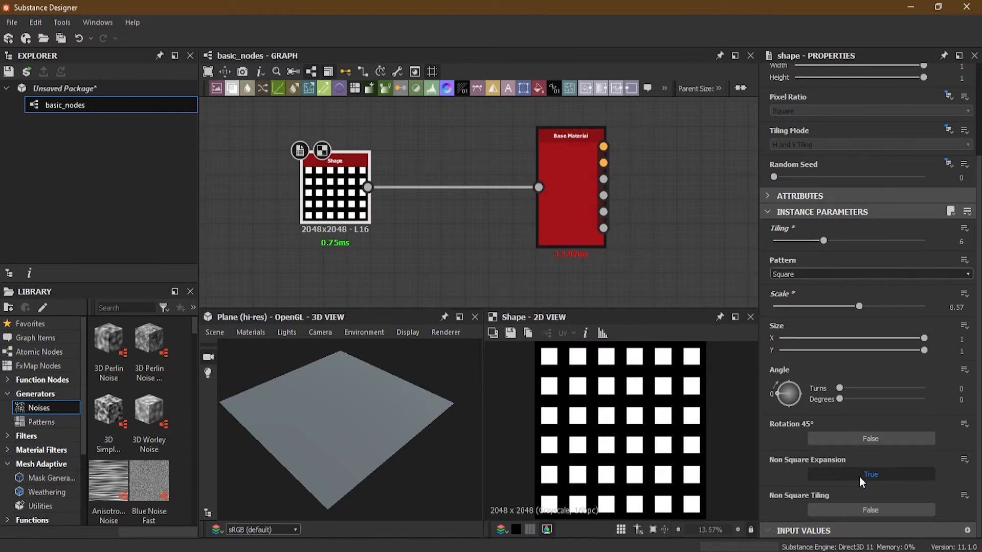
# - Try Non Square Tiling set to True on the Shape node, with Size X narrowed to 0.11
pyautogui.click(854, 511)
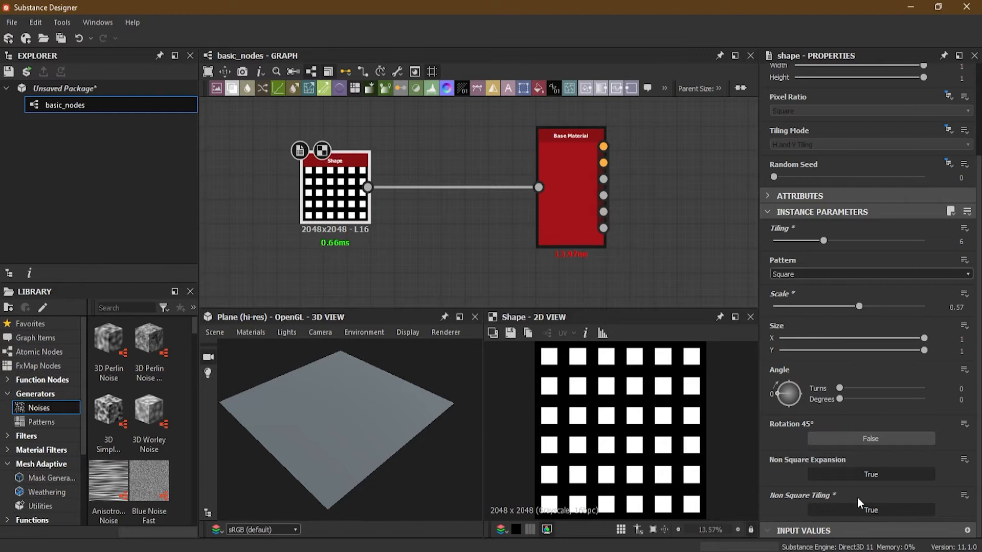
pyautogui.moveTo(924, 338); pyautogui.dragTo(831, 335)
pyautogui.moveTo(923, 351)
pyautogui.mouseDown()
pyautogui.moveTo(846, 351)
pyautogui.moveTo(930, 351)
pyautogui.mouseUp()
pyautogui.moveTo(830, 338); pyautogui.dragTo(796, 338)
# - Set Non Square Tiling and Non Square Expansion to False, toggling the expansion to compare its effect with Tiling raised to 7
pyautogui.click(864, 473)
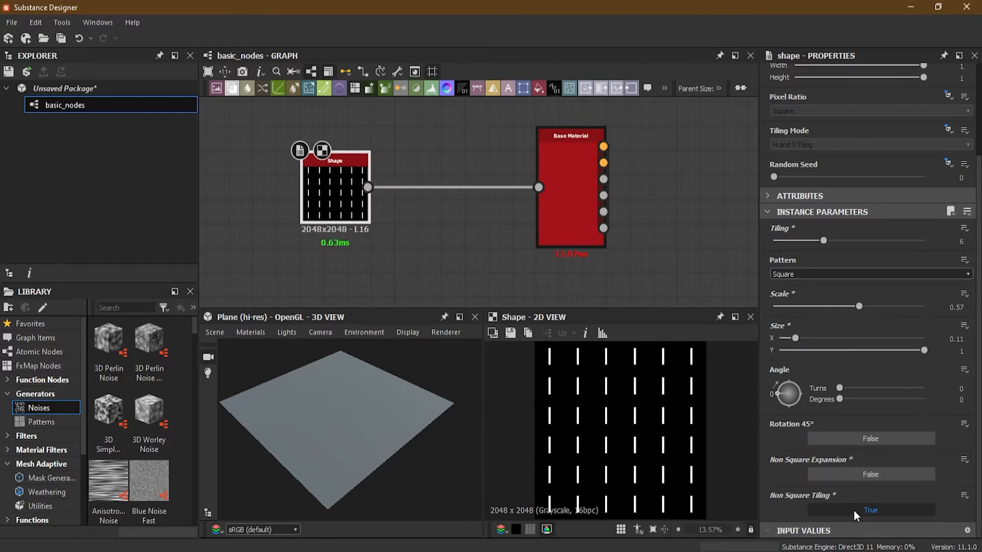
pyautogui.click(854, 510)
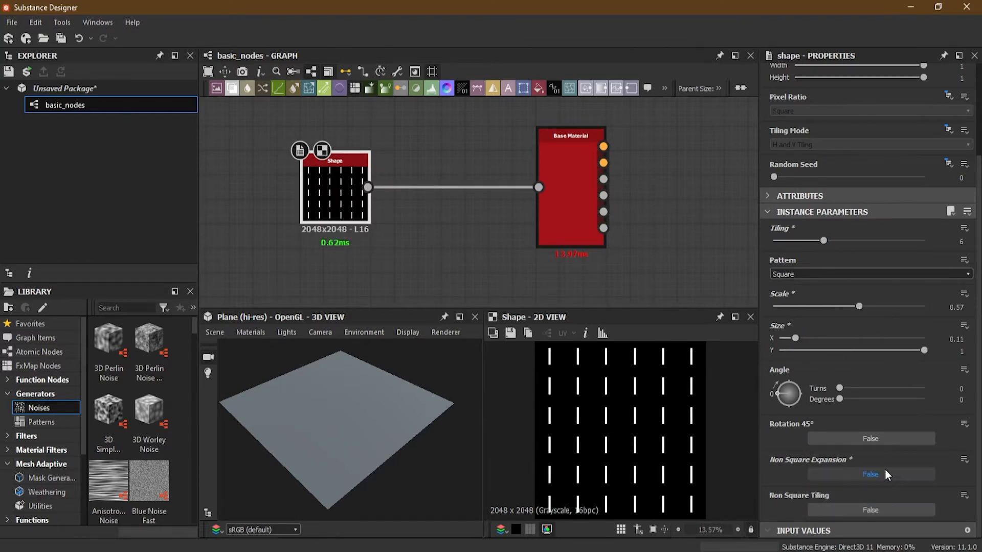
pyautogui.click(861, 476)
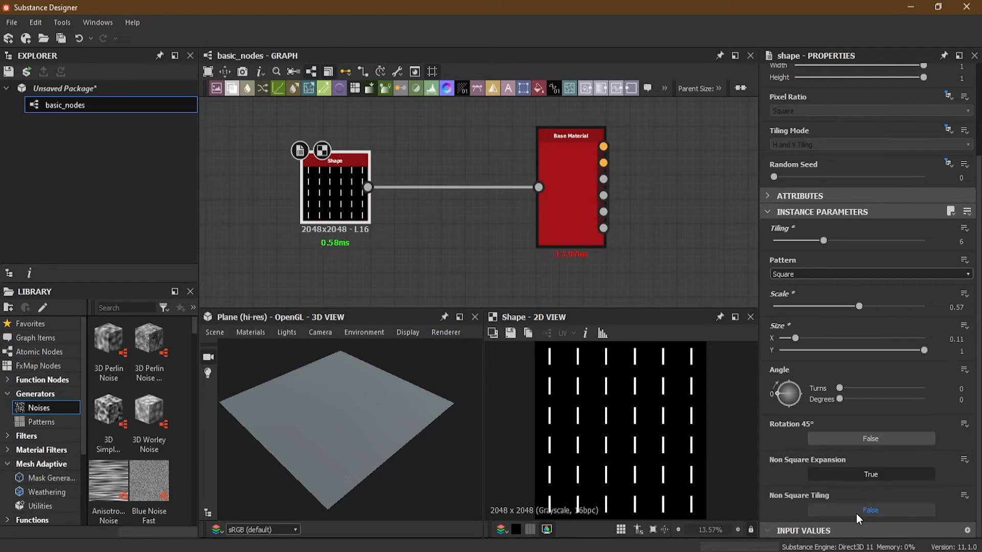
pyautogui.click(852, 477)
pyautogui.moveTo(823, 240)
pyautogui.mouseDown()
pyautogui.moveTo(801, 244)
pyautogui.moveTo(848, 244)
pyautogui.moveTo(799, 243)
pyautogui.moveTo(836, 245)
pyautogui.mouseUp()
pyautogui.click(849, 472)
pyautogui.click(865, 475)
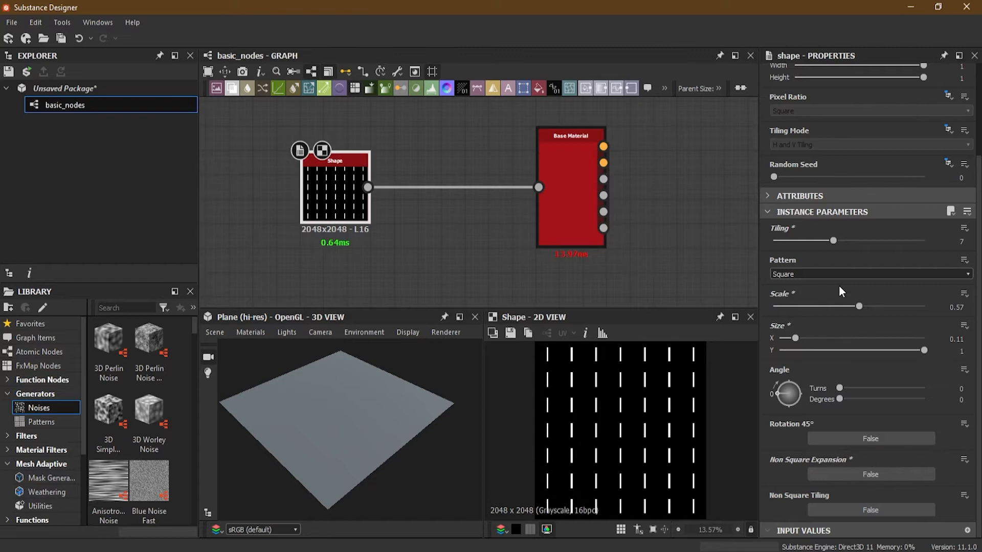
# - Change the Shape node's Pattern to Disc, and set Size X and Tiling both to 1
pyautogui.click(829, 272)
pyautogui.click(824, 292)
pyautogui.moveTo(796, 341); pyautogui.dragTo(927, 340)
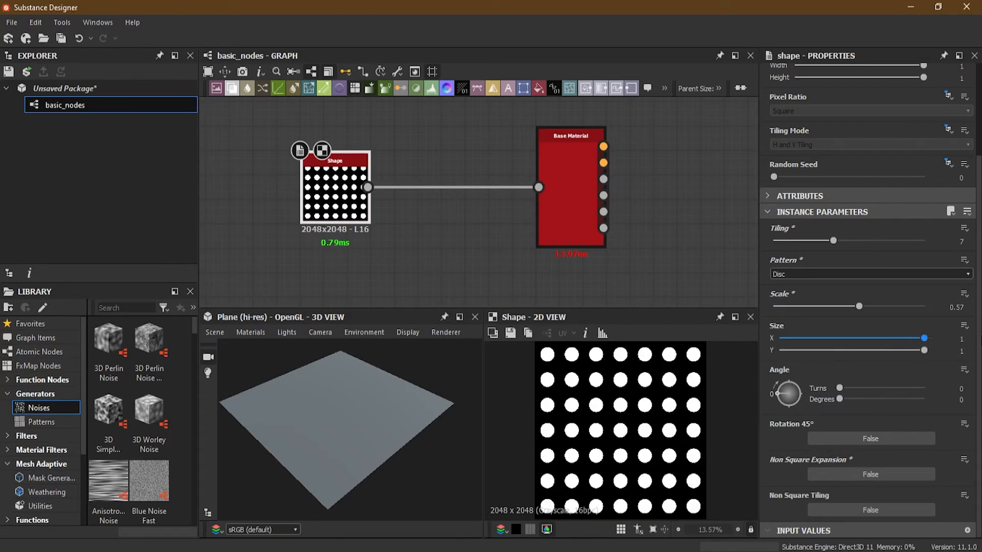
pyautogui.moveTo(834, 241); pyautogui.dragTo(732, 245)
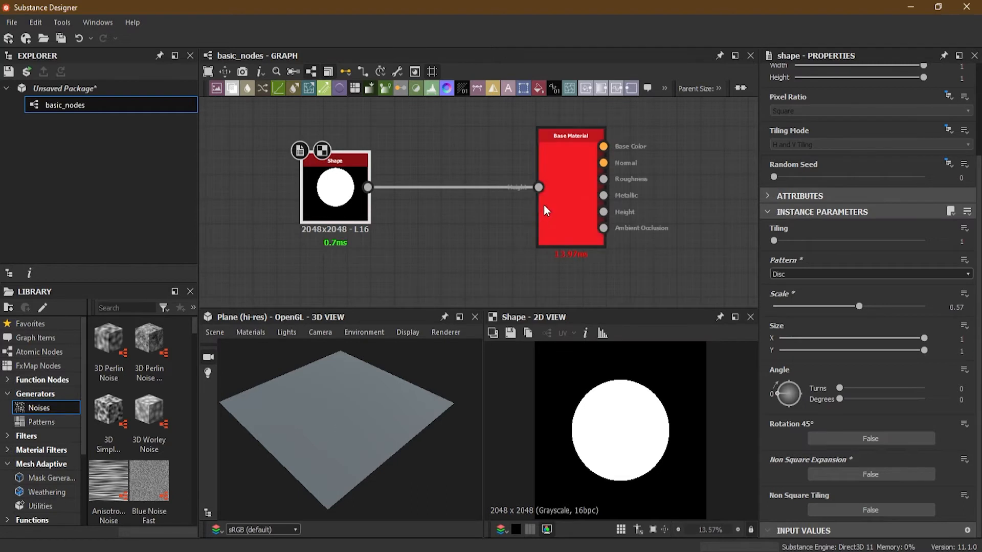
# - Enable the Base Color input among the Base Material node's User-Defined Maps
pyautogui.click(576, 188)
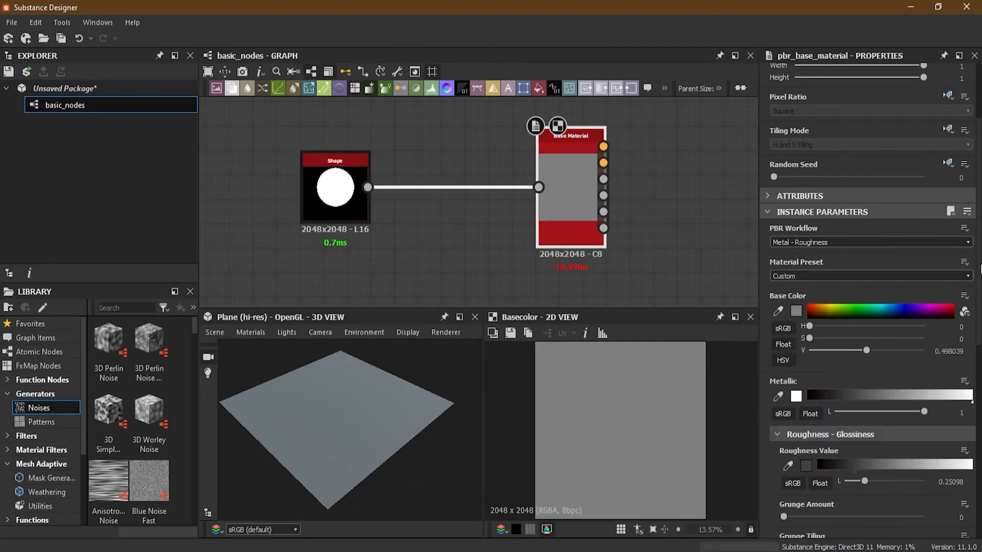
pyautogui.scroll(-6, 978, 276)
pyautogui.scroll(-1, 979, 276)
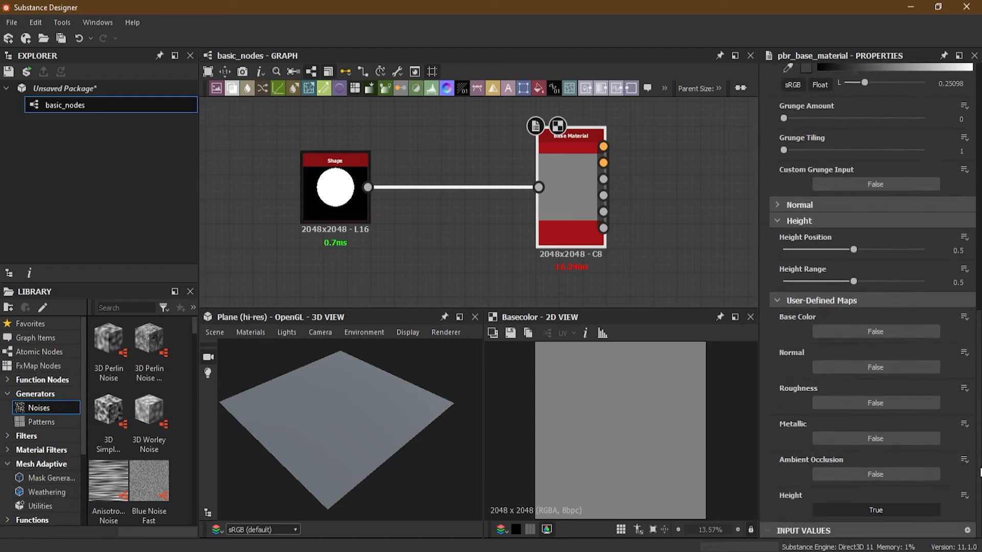
pyautogui.click(859, 333)
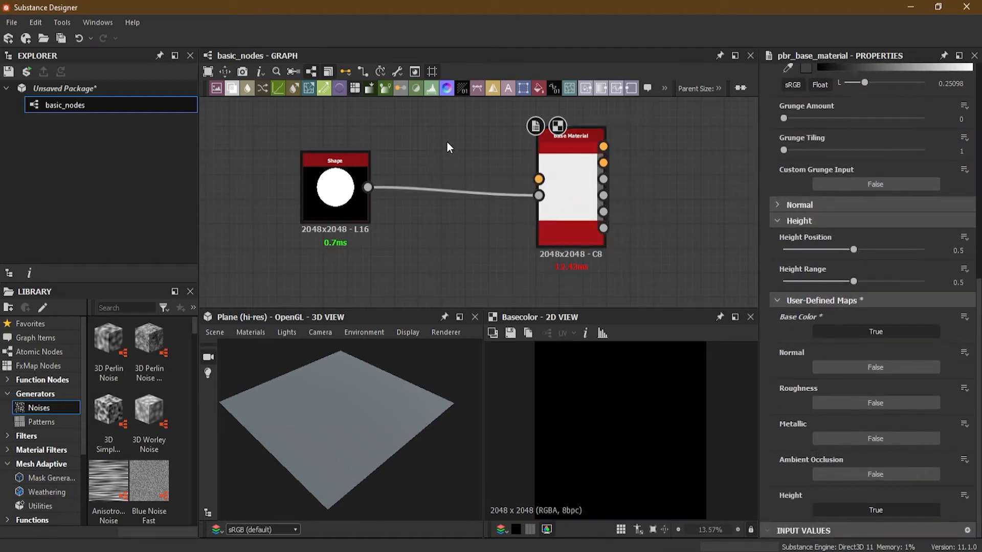
# - Shift the Shape node away from the Base Material and add a Uniform Color node above the link between them
pyautogui.moveTo(338, 183); pyautogui.dragTo(291, 195)
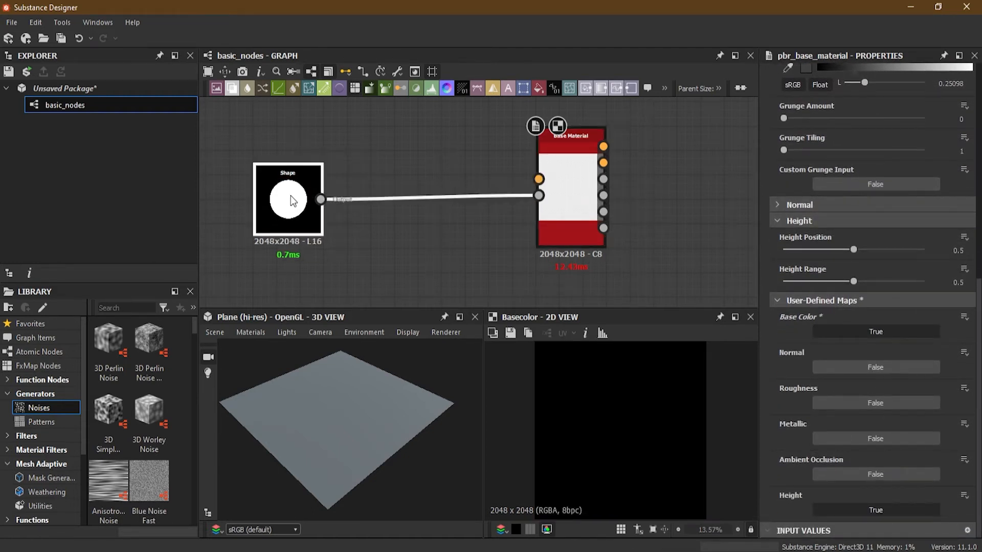
pyautogui.press('space')
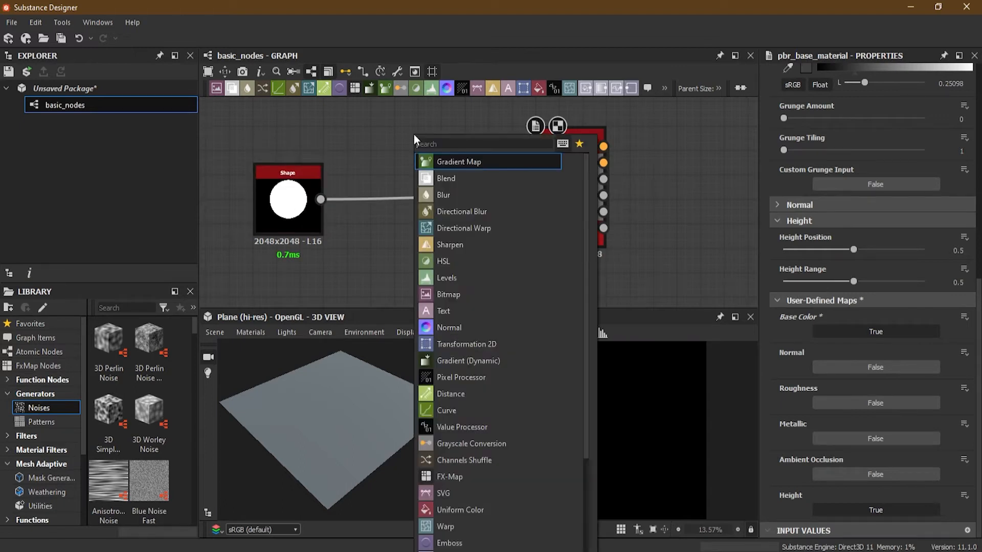
pyautogui.write('uni')
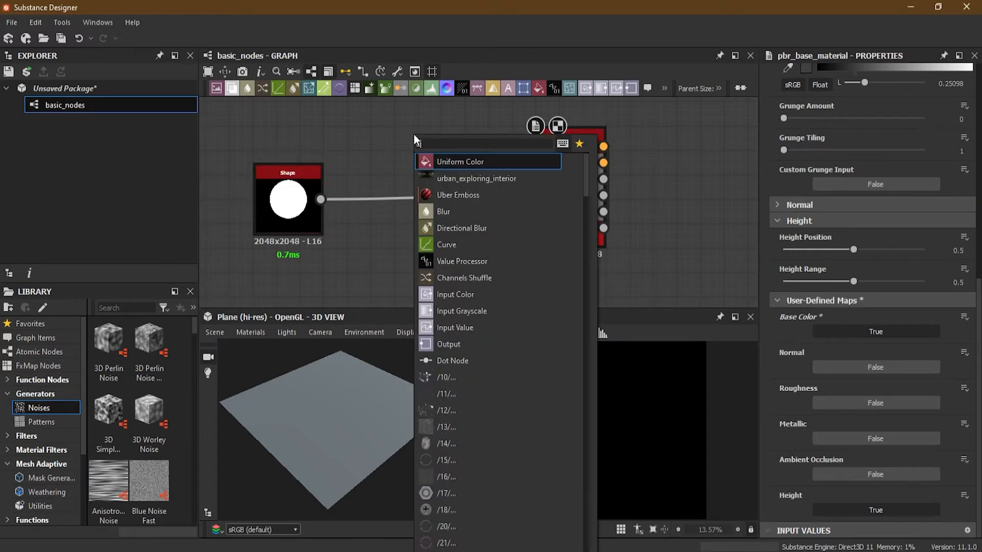
pyautogui.click(458, 164)
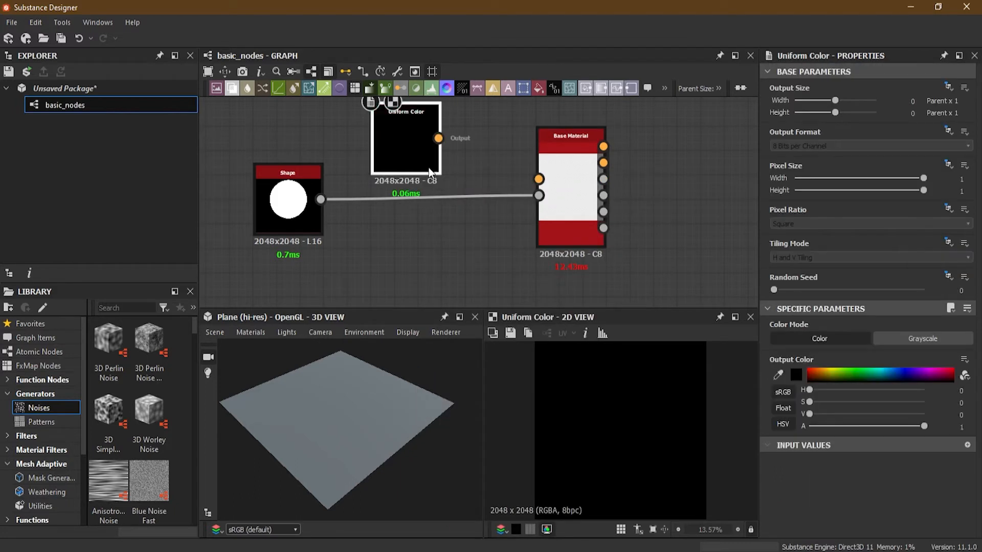
pyautogui.moveTo(427, 155); pyautogui.dragTo(426, 134)
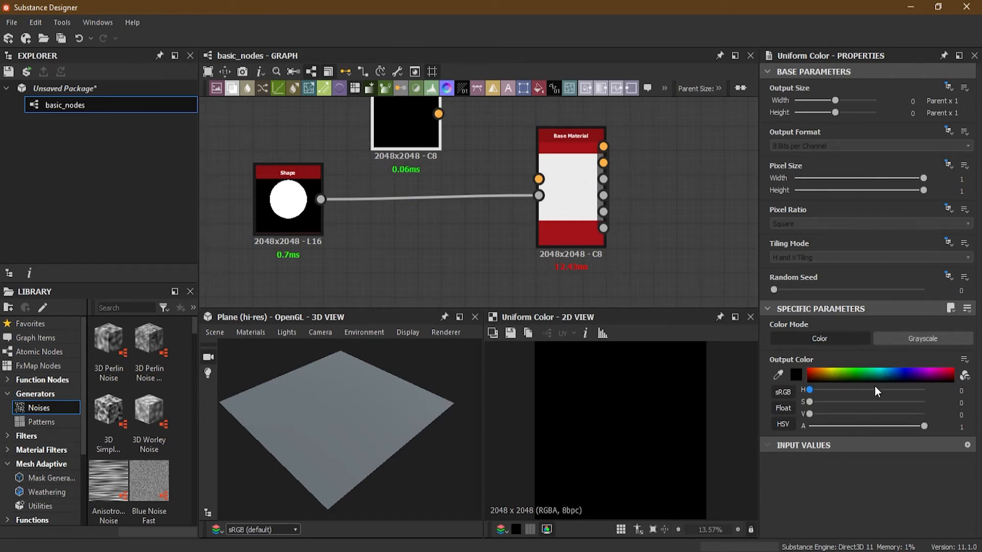
# - Set the Uniform Color node's Output Color to green and connect it to the Base Material's Base Color input
pyautogui.click(857, 376)
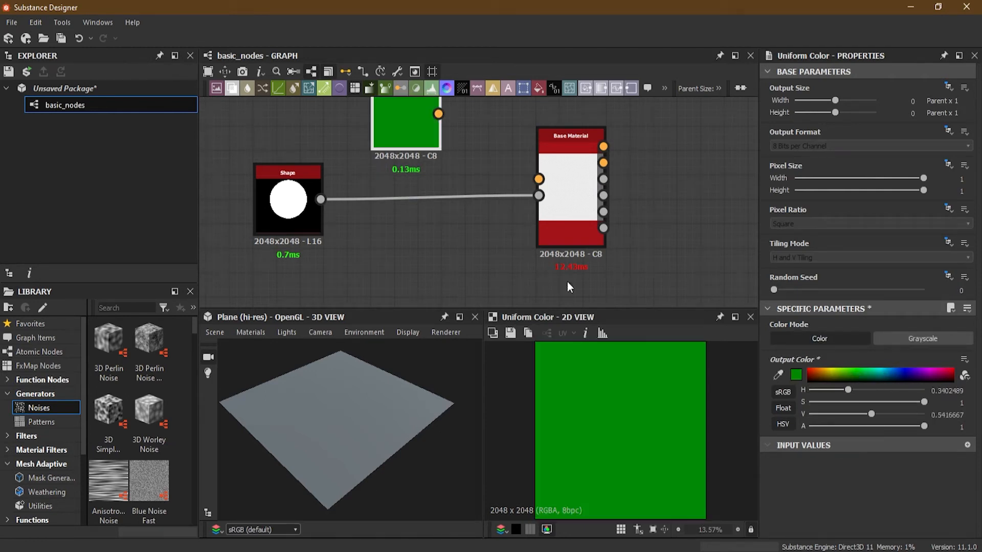
pyautogui.moveTo(438, 114); pyautogui.dragTo(539, 179)
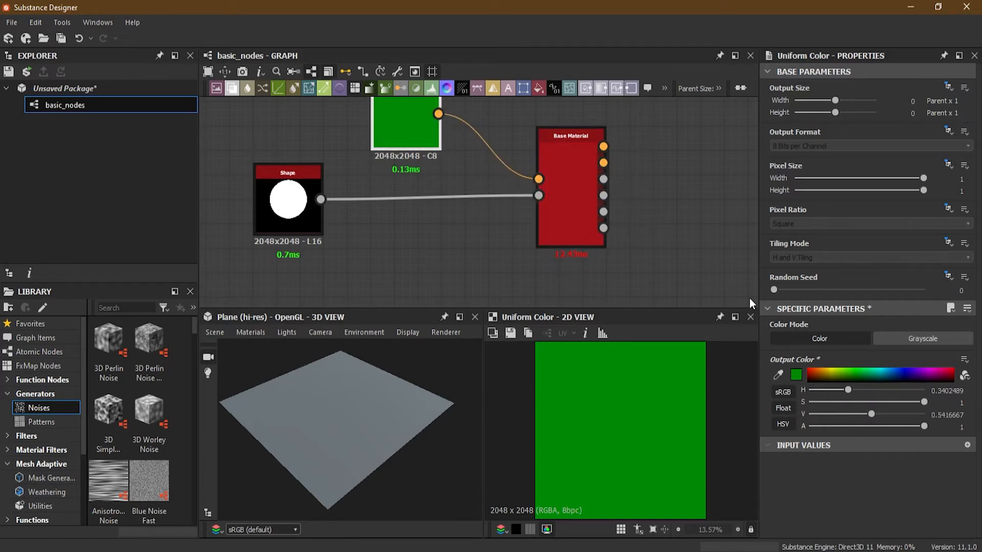
# - Show the Base Material in the 2D view and apply its outputs to the plane in the 3D view
pyautogui.doubleClick(572, 183)
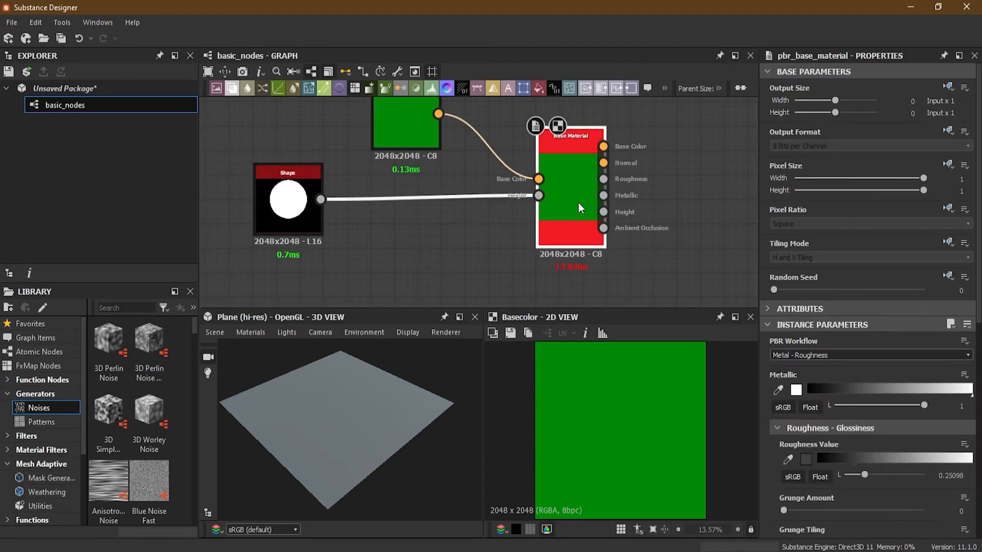
pyautogui.scroll(-2, 436, 189)
pyautogui.moveTo(480, 249); pyautogui.dragTo(502, 268, button='middle')
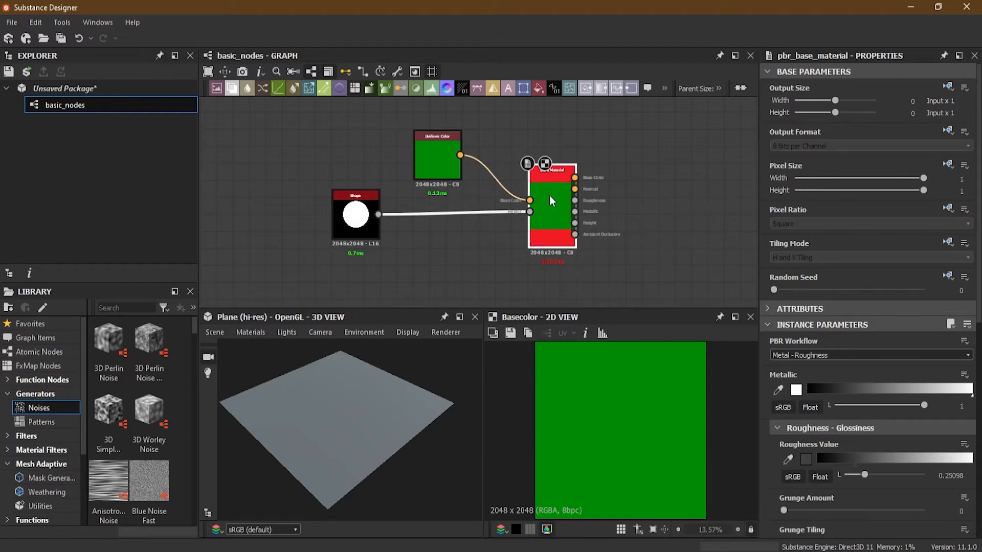
pyautogui.moveTo(549, 195); pyautogui.dragTo(338, 410)
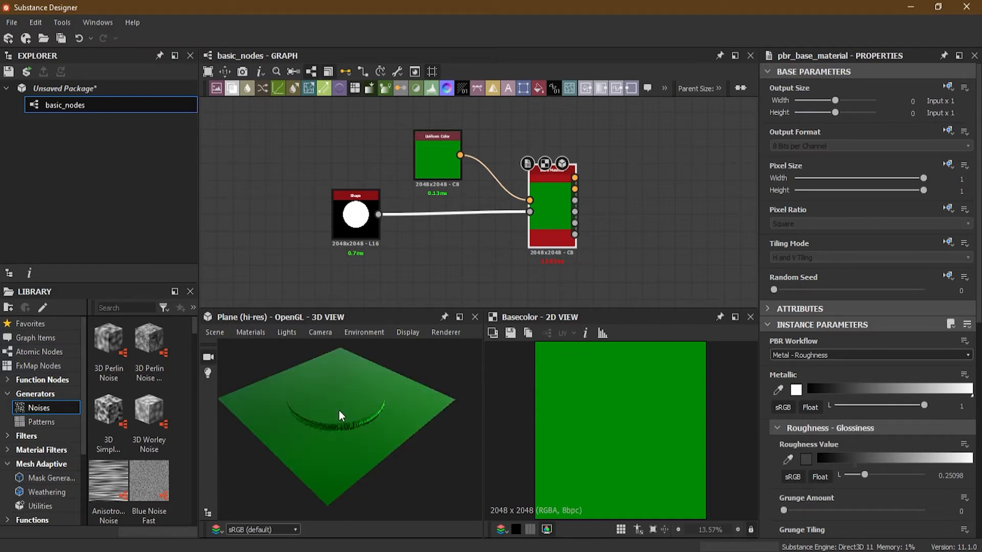
pyautogui.moveTo(330, 429)
pyautogui.mouseDown()
pyautogui.moveTo(323, 388)
pyautogui.moveTo(324, 441)
pyautogui.mouseUp()
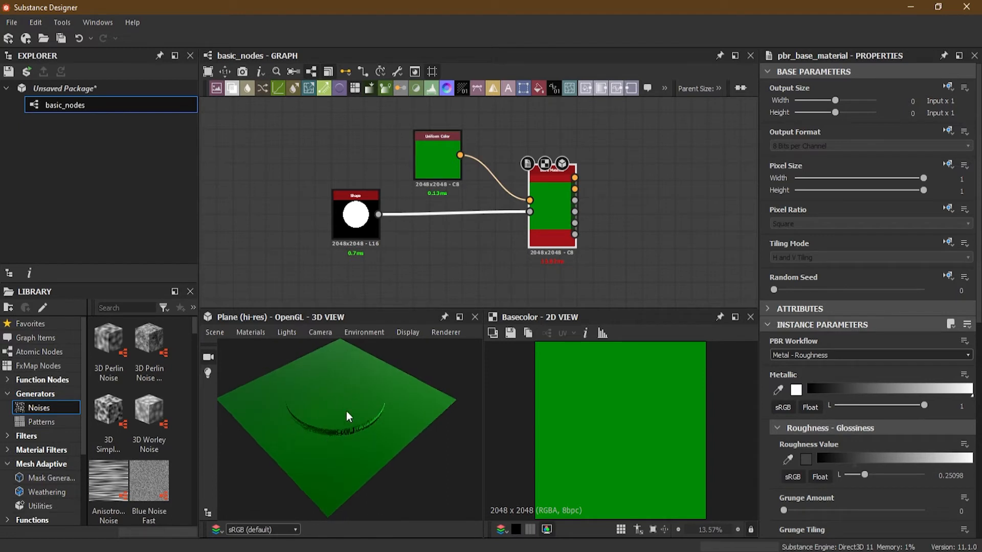
# - Change the Uniform Color from green to yellow, then to a pale green with hue 0.25 and saturation 0.3
pyautogui.click(437, 160)
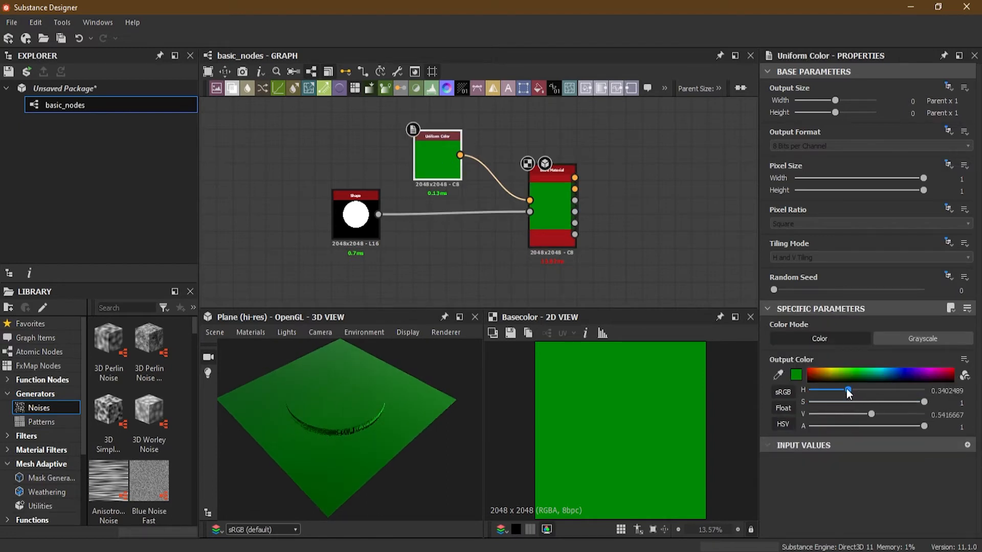
pyautogui.click(828, 370)
pyautogui.moveTo(827, 367); pyautogui.dragTo(827, 370)
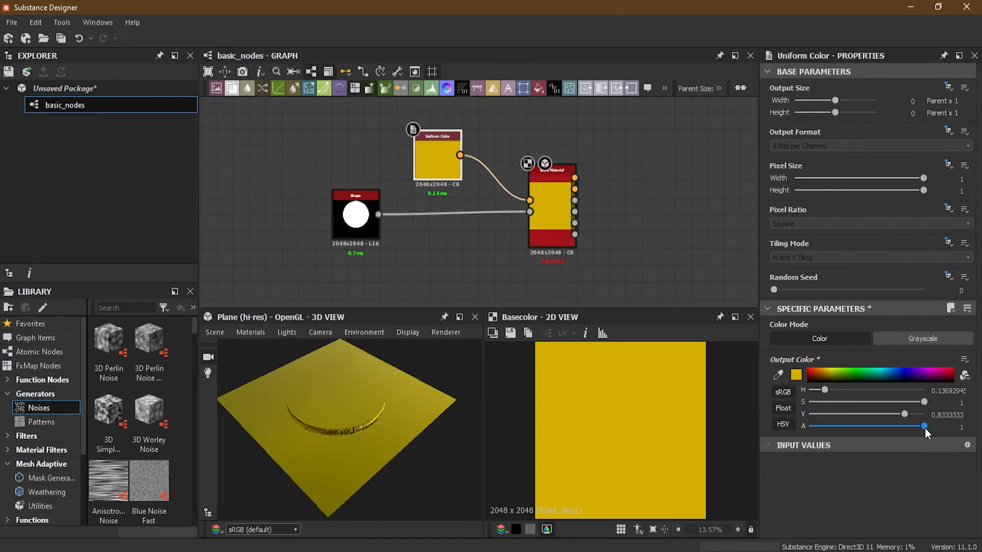
pyautogui.moveTo(923, 402); pyautogui.dragTo(849, 402)
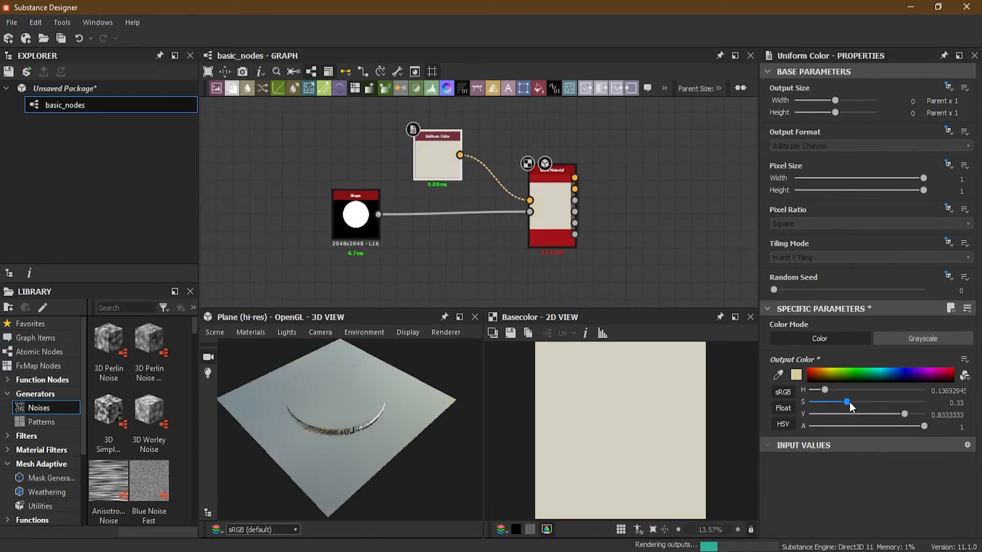
pyautogui.moveTo(346, 402); pyautogui.dragTo(370, 417)
pyautogui.moveTo(823, 389)
pyautogui.mouseDown()
pyautogui.moveTo(850, 388)
pyautogui.moveTo(837, 388)
pyautogui.mouseUp()
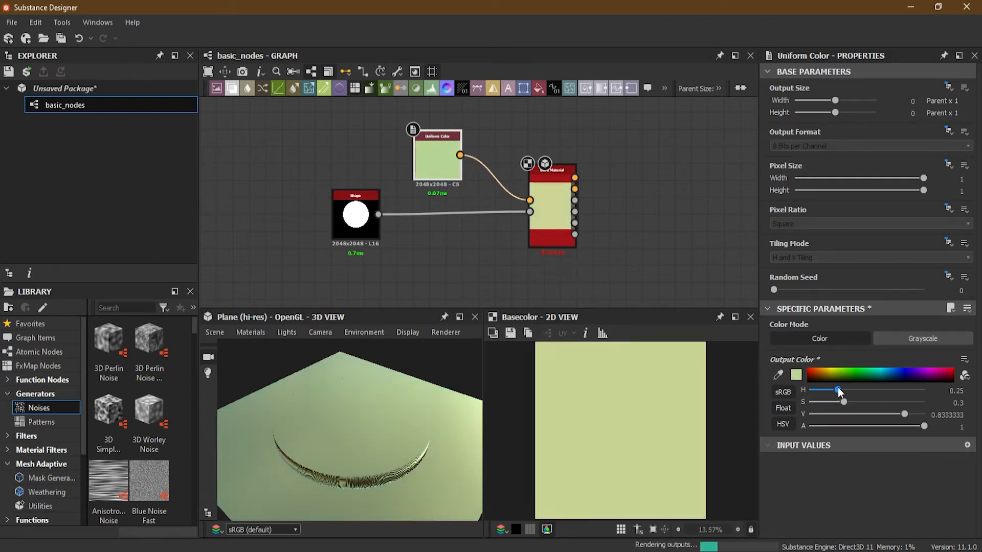
pyautogui.moveTo(399, 415); pyautogui.dragTo(389, 446)
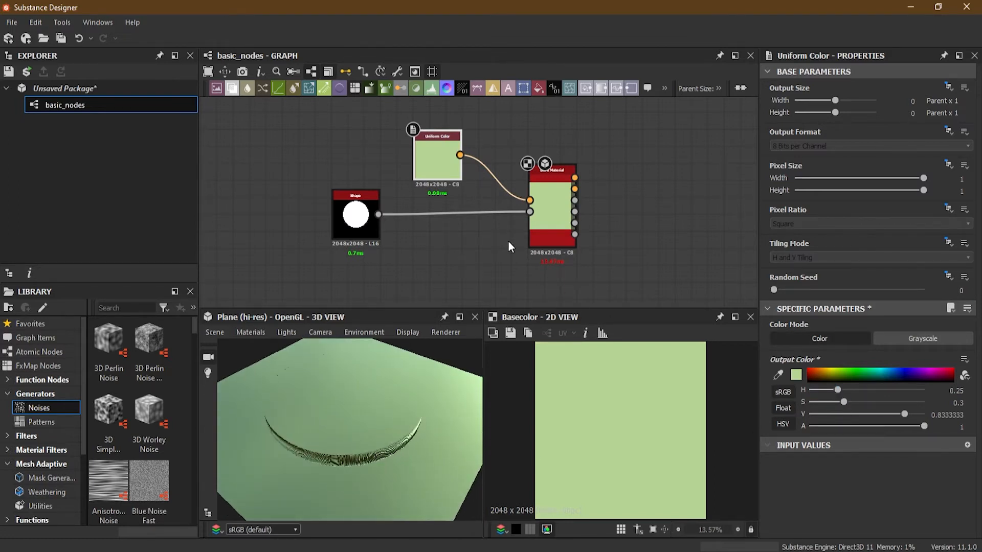
# - Enable the Ambient Occlusion input among the Base Material node's User-Defined Maps
pyautogui.scroll(-2, 507, 247)
pyautogui.moveTo(507, 246); pyautogui.dragTo(463, 219, button='middle')
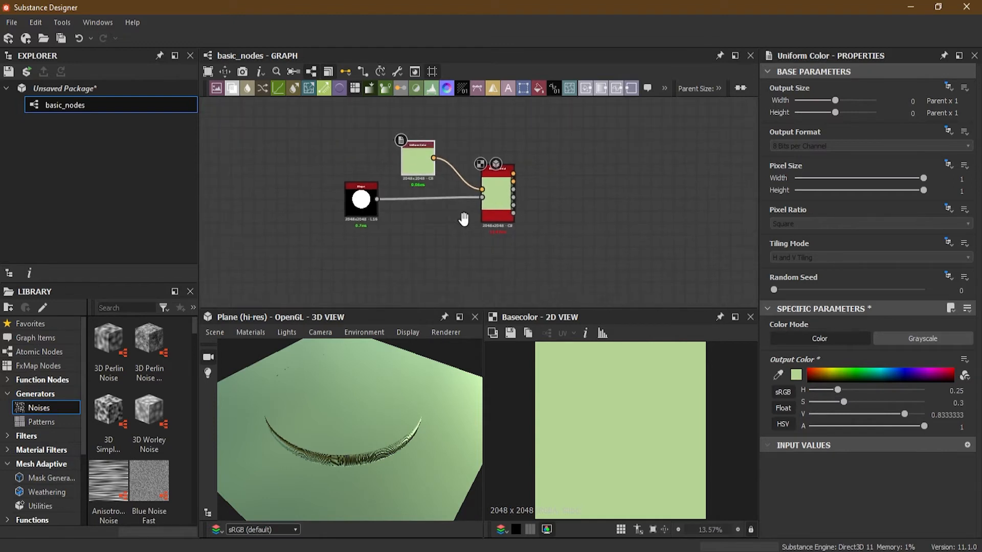
pyautogui.click(432, 224)
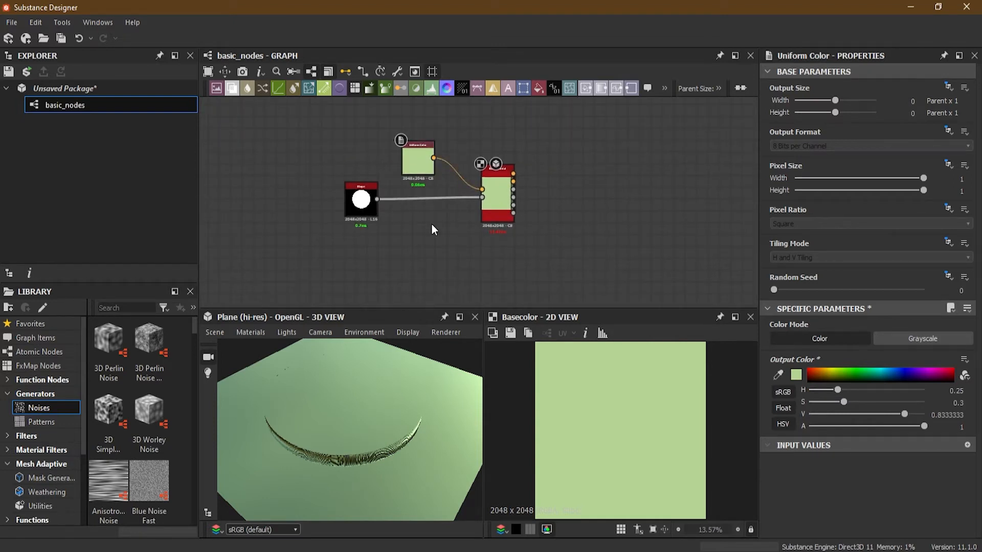
pyautogui.click(502, 200)
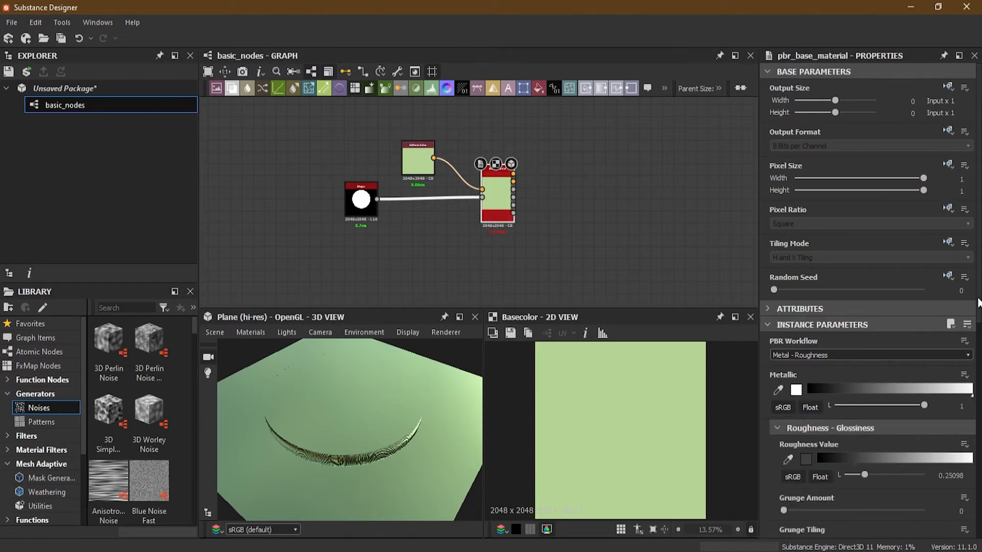
pyautogui.scroll(-10, 869, 302)
pyautogui.moveTo(427, 450); pyautogui.dragTo(367, 389)
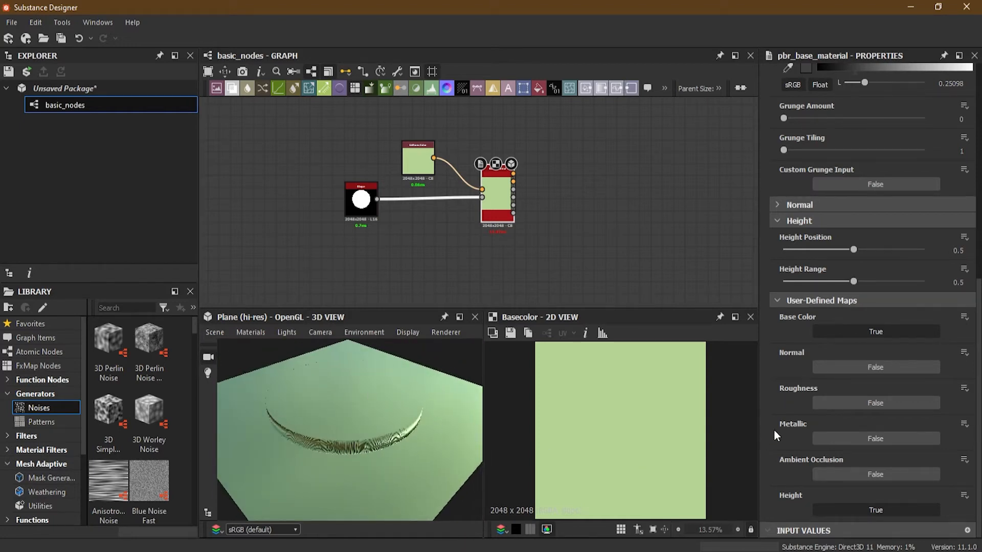
pyautogui.click(856, 475)
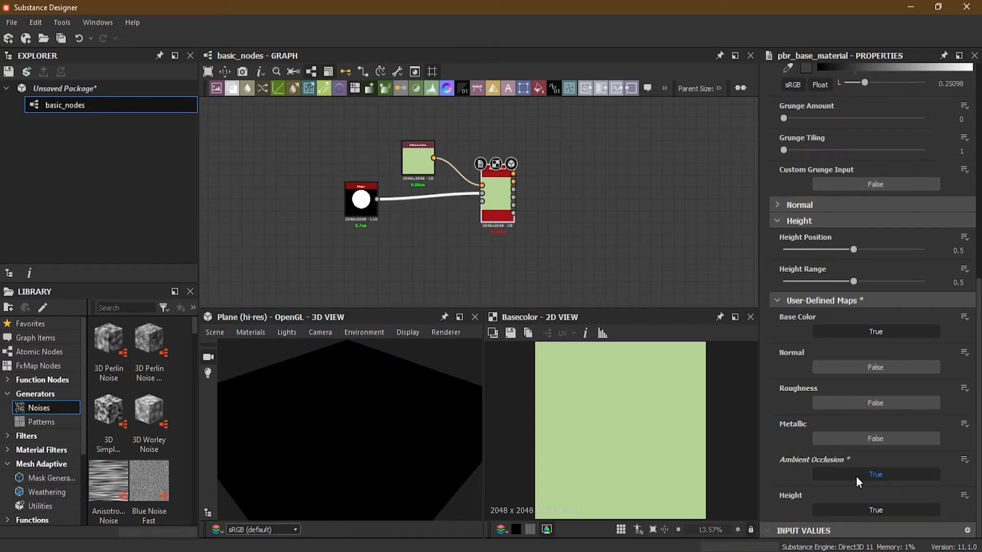
pyautogui.scroll(5, 471, 189)
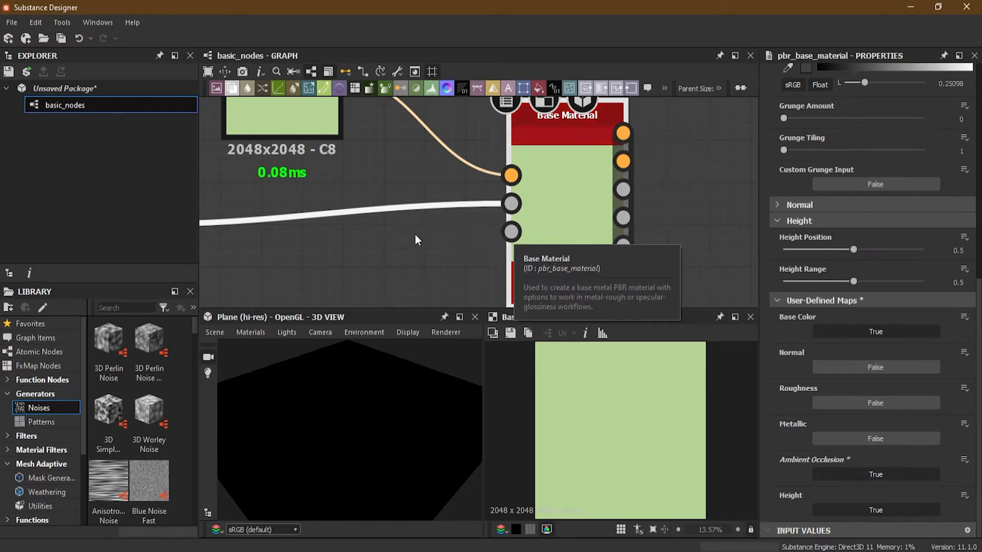
# - Move the Shape node farther from the Base Material to open space between the two nodes
pyautogui.scroll(-5, 393, 225)
pyautogui.scroll(3, 290, 240)
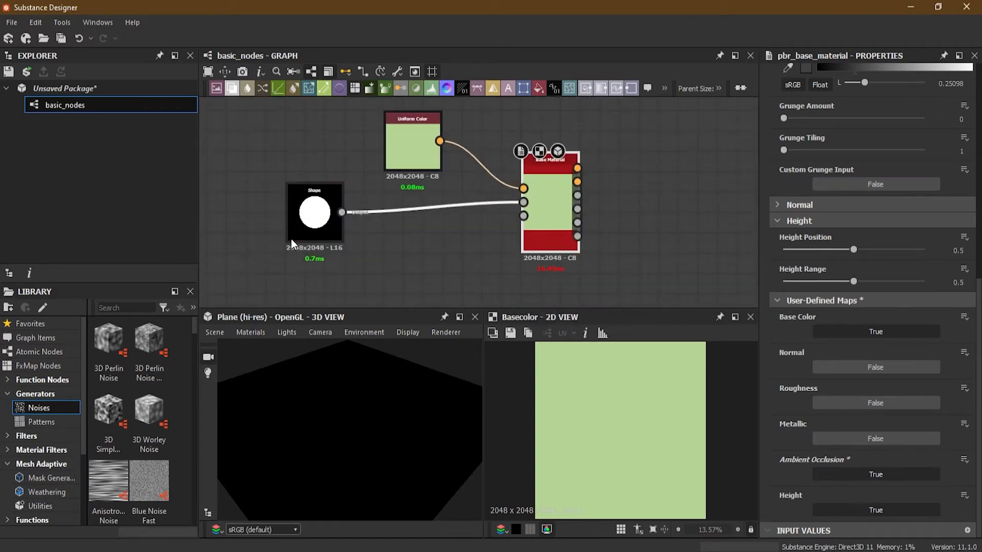
pyautogui.moveTo(315, 214); pyautogui.dragTo(241, 219)
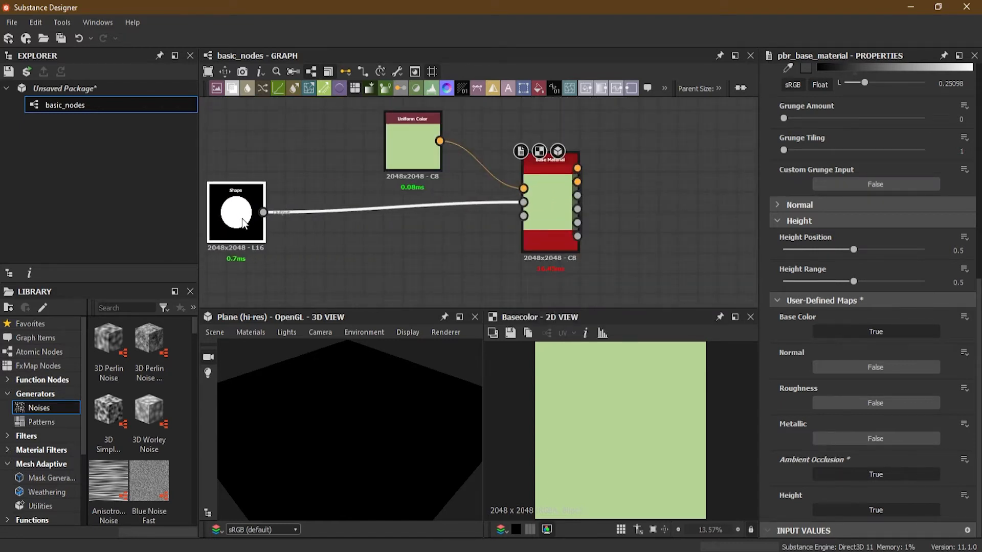
pyautogui.moveTo(344, 248); pyautogui.dragTo(351, 243, button='middle')
# - Try feeding the Shape output directly into the Base Material's Ambient Occlusion input, and remove that link after checking the 3D preview
pyautogui.moveTo(269, 208); pyautogui.dragTo(532, 220)
pyautogui.moveTo(393, 404)
pyautogui.mouseDown()
pyautogui.moveTo(398, 436)
pyautogui.moveTo(383, 404)
pyautogui.mouseUp()
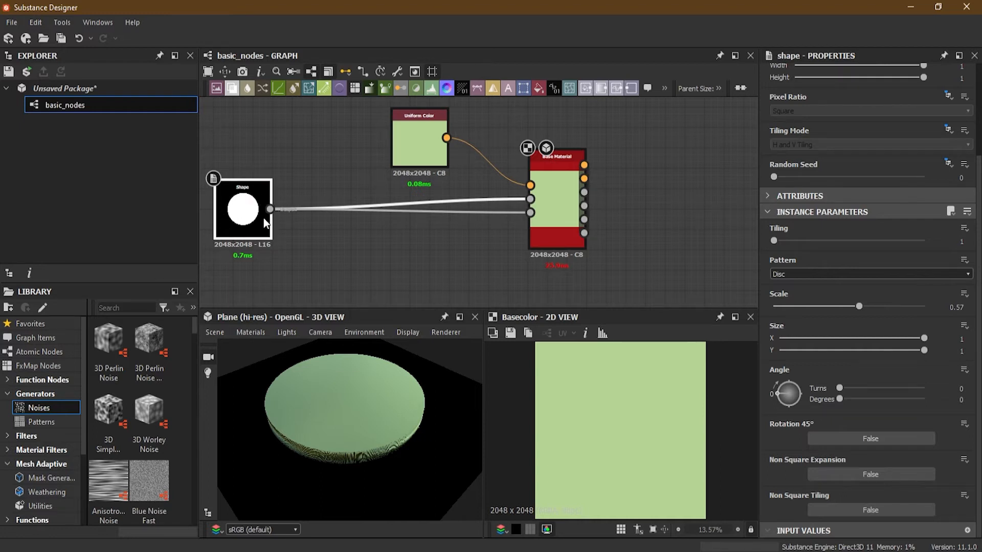
pyautogui.moveTo(386, 473)
pyautogui.mouseDown()
pyautogui.moveTo(384, 458)
pyautogui.moveTo(394, 468)
pyautogui.mouseUp()
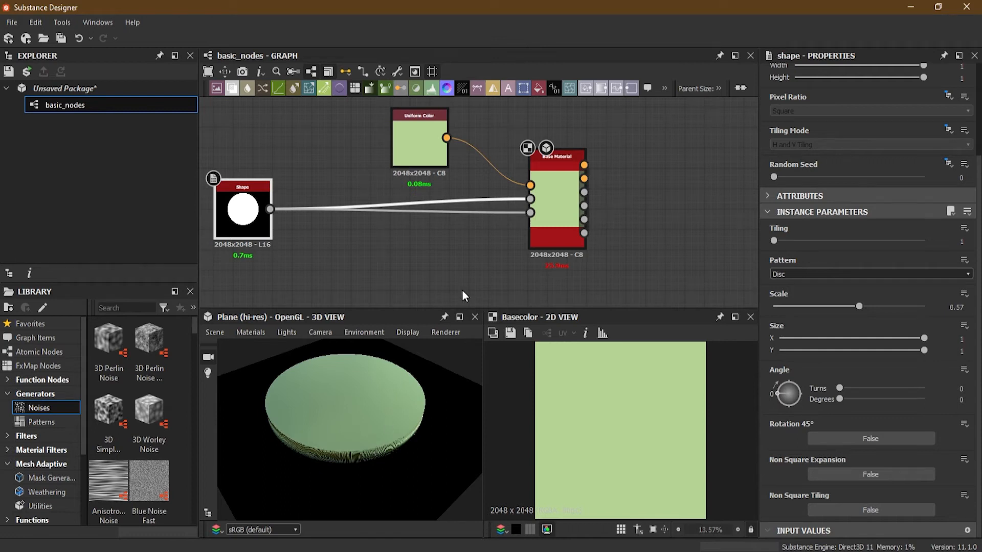
pyautogui.click(475, 212)
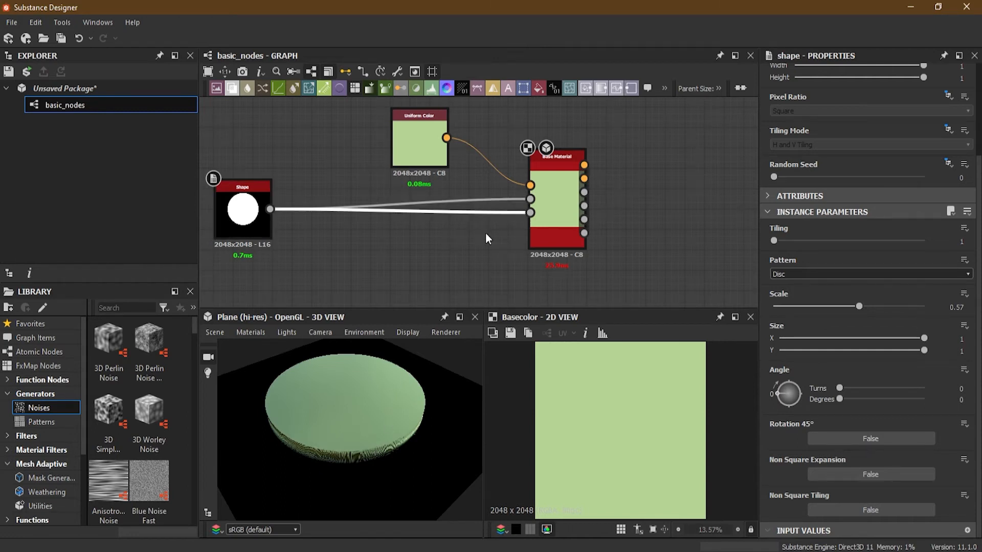
pyautogui.press('Delete')
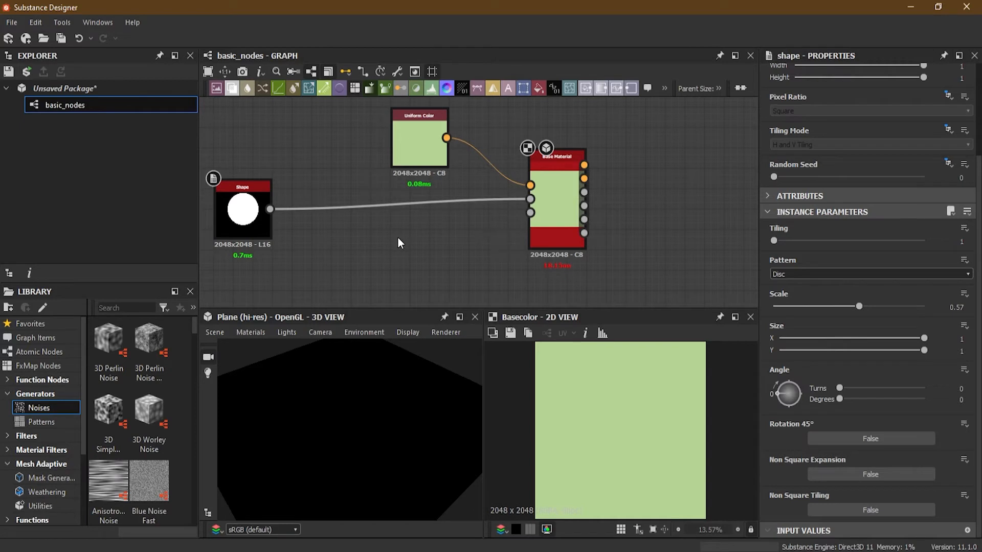
# - Add an Ambient Occlusion (HBAO) node and wire it between the Shape output and the Base Material's Ambient Occlusion input
pyautogui.press('space')
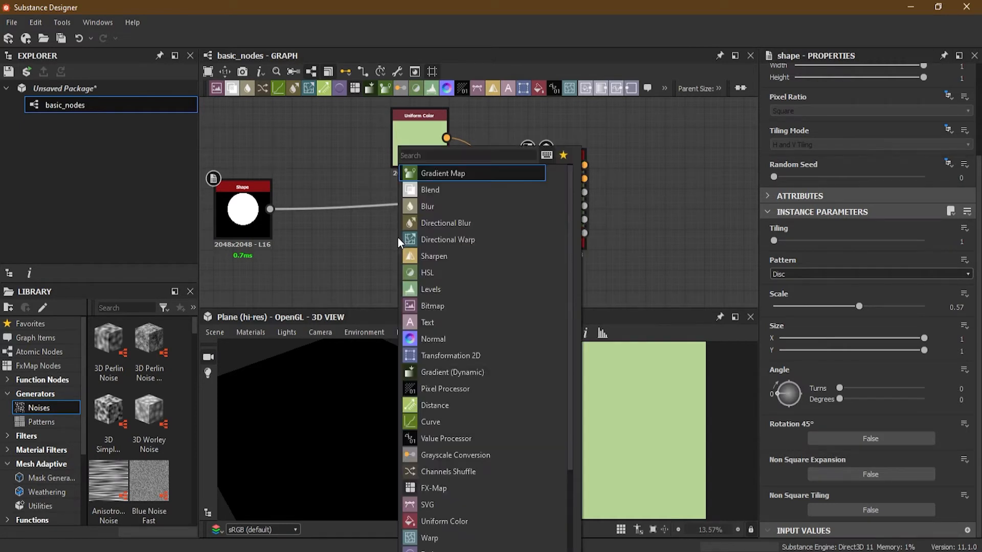
pyautogui.write('amb')
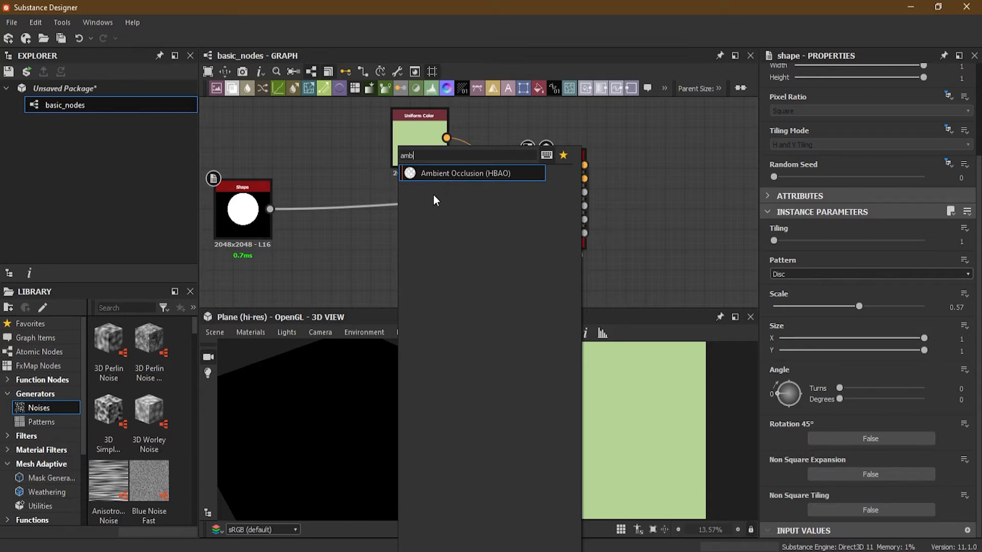
pyautogui.click(444, 173)
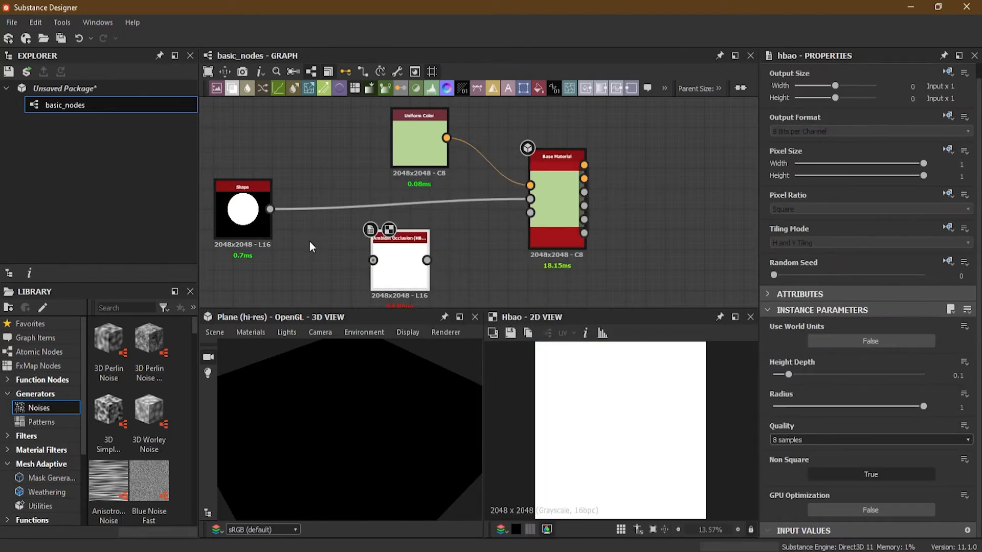
pyautogui.moveTo(270, 209); pyautogui.dragTo(372, 261)
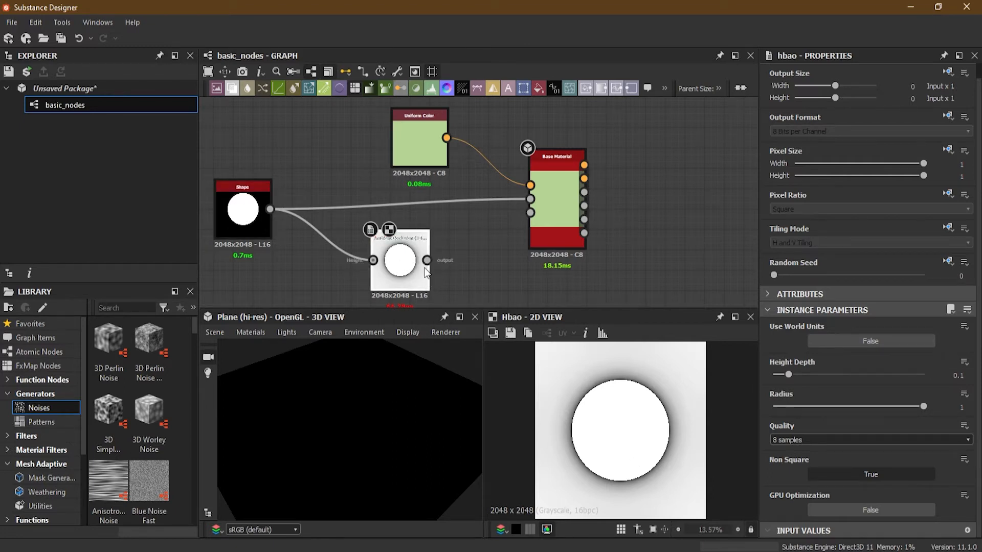
pyautogui.moveTo(427, 260); pyautogui.dragTo(530, 212)
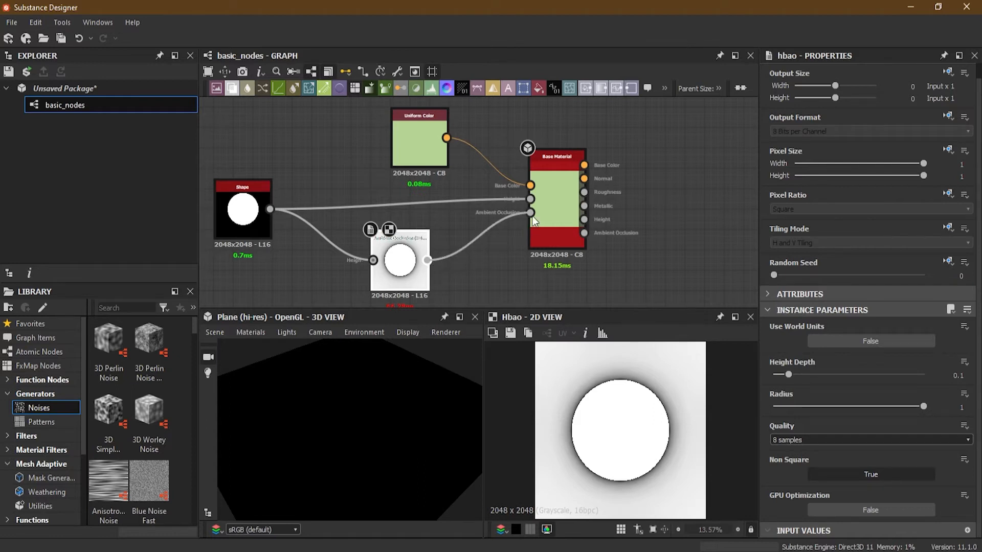
pyautogui.moveTo(395, 425); pyautogui.dragTo(378, 403)
# - Spread out the graph by moving the Shape and Uniform Color nodes higher, clear of the Ambient Occlusion node
pyautogui.scroll(-2, 463, 231)
pyautogui.moveTo(462, 232); pyautogui.dragTo(504, 234, button='middle')
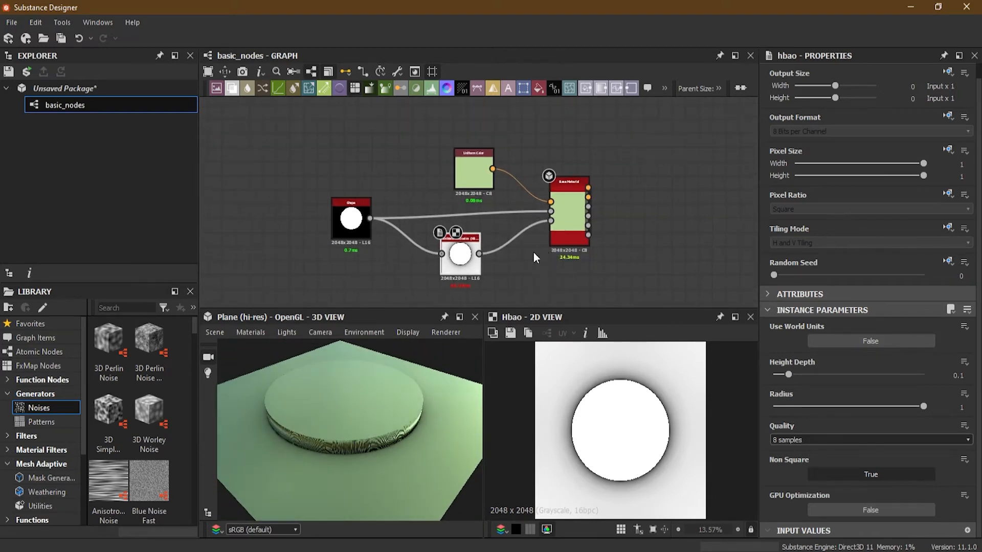
pyautogui.moveTo(363, 245); pyautogui.dragTo(349, 237)
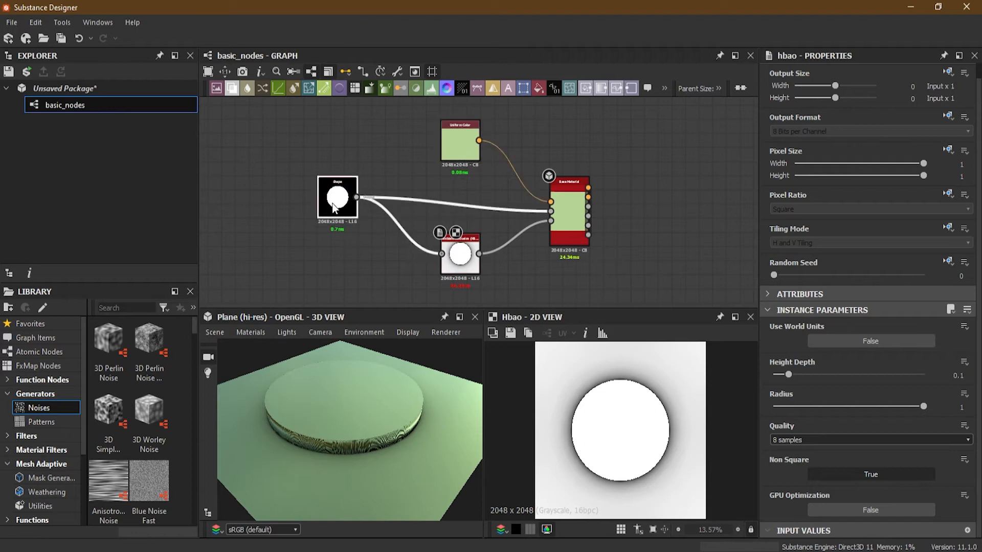
pyautogui.scroll(1, 350, 238)
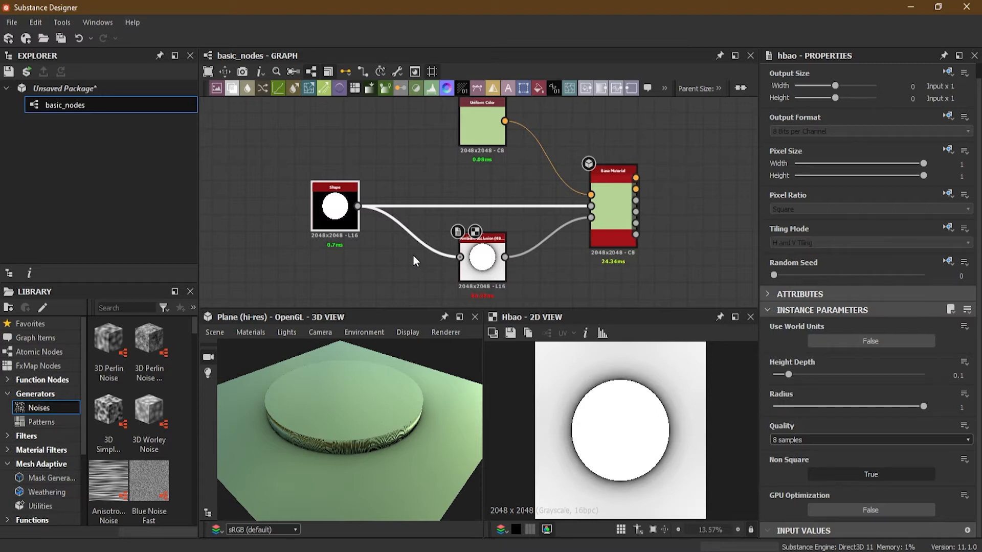
# - Enable the Normal input among the Base Material node's User-Defined Maps
pyautogui.doubleClick(620, 210)
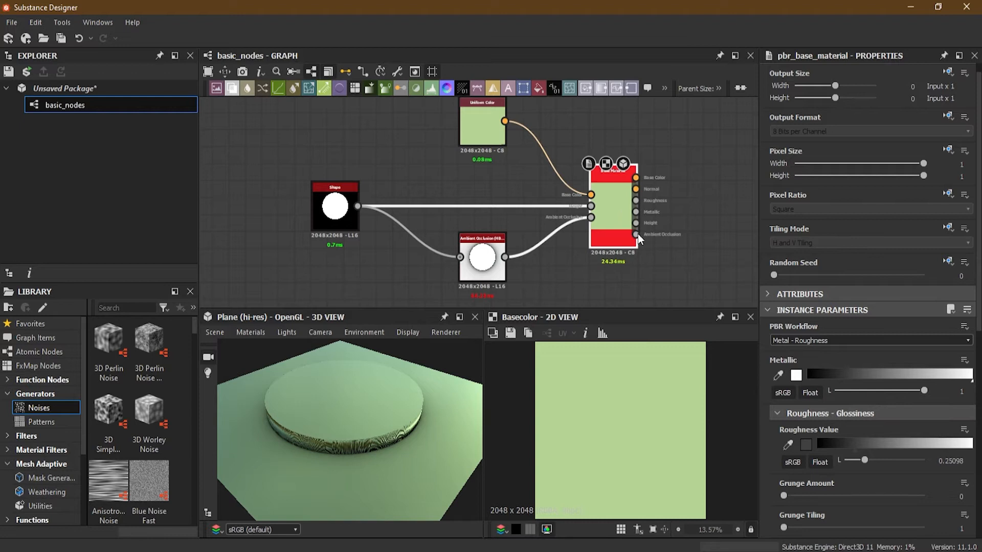
pyautogui.scroll(-5, 814, 390)
pyautogui.scroll(-3, 814, 391)
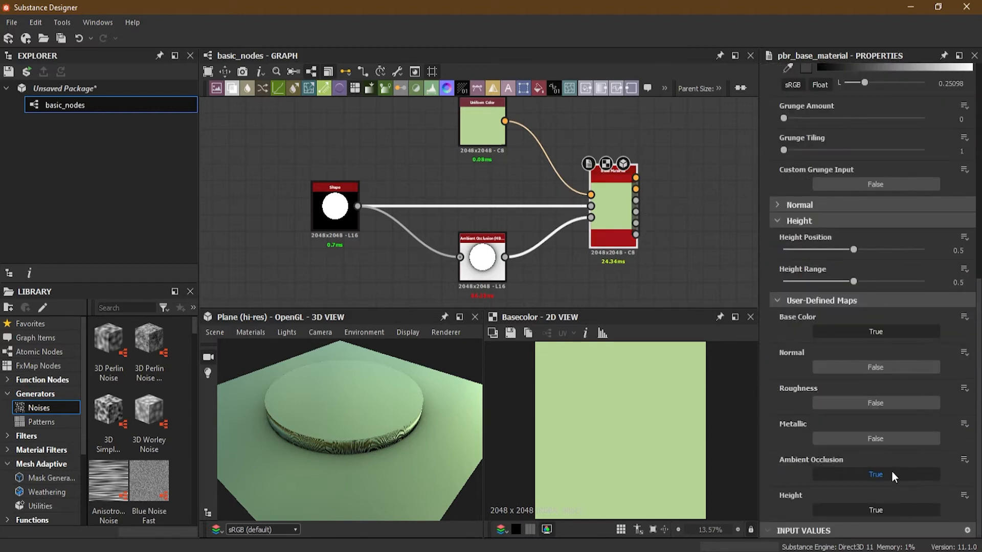
pyautogui.click(841, 369)
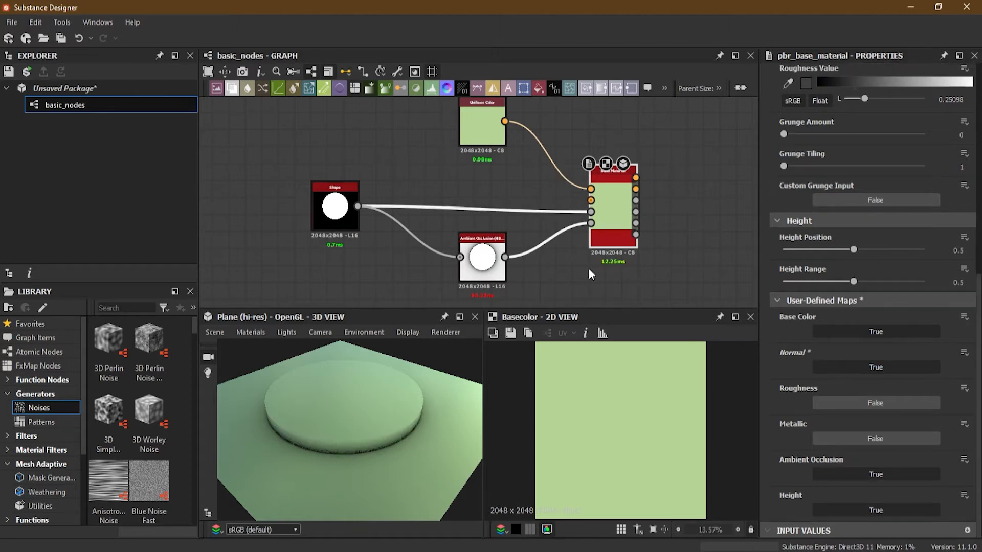
# - Move the Uniform Color node up to make room and add a Normal node above the Shape-to-Base Material link
pyautogui.scroll(-1, 384, 210)
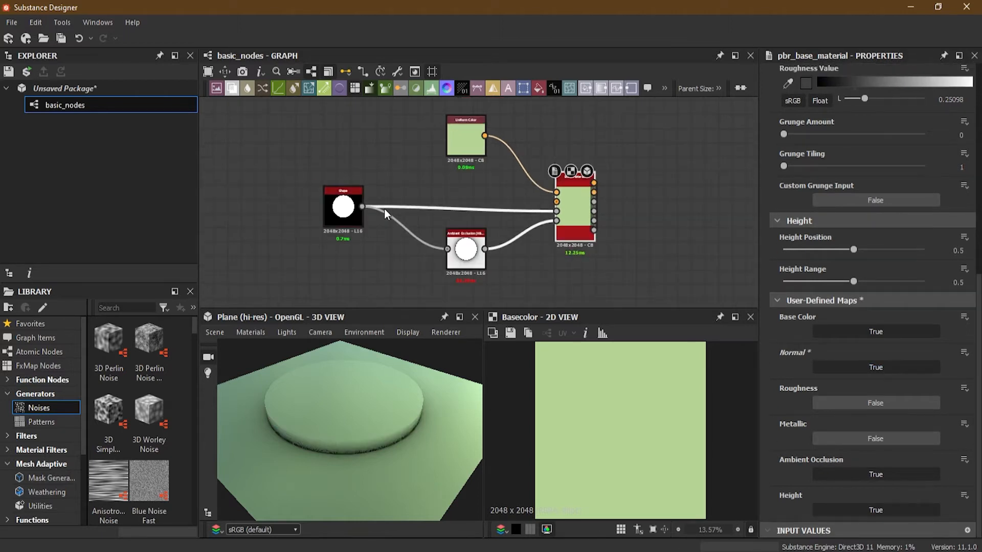
pyautogui.moveTo(444, 174); pyautogui.dragTo(493, 285, button='middle')
pyautogui.moveTo(473, 224); pyautogui.dragTo(473, 139)
pyautogui.moveTo(477, 230); pyautogui.dragTo(464, 170, button='middle')
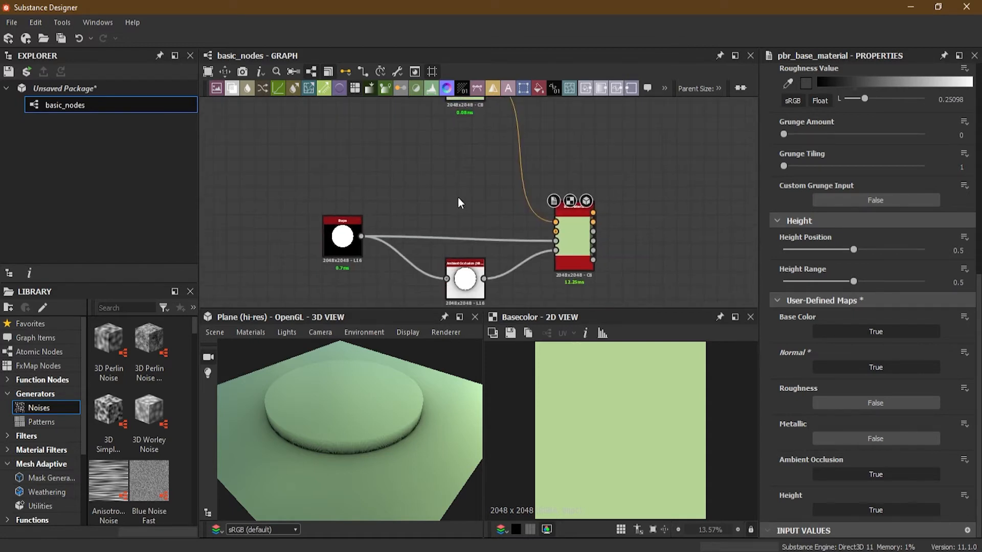
pyautogui.click(447, 89)
pyautogui.moveTo(481, 219); pyautogui.dragTo(470, 198)
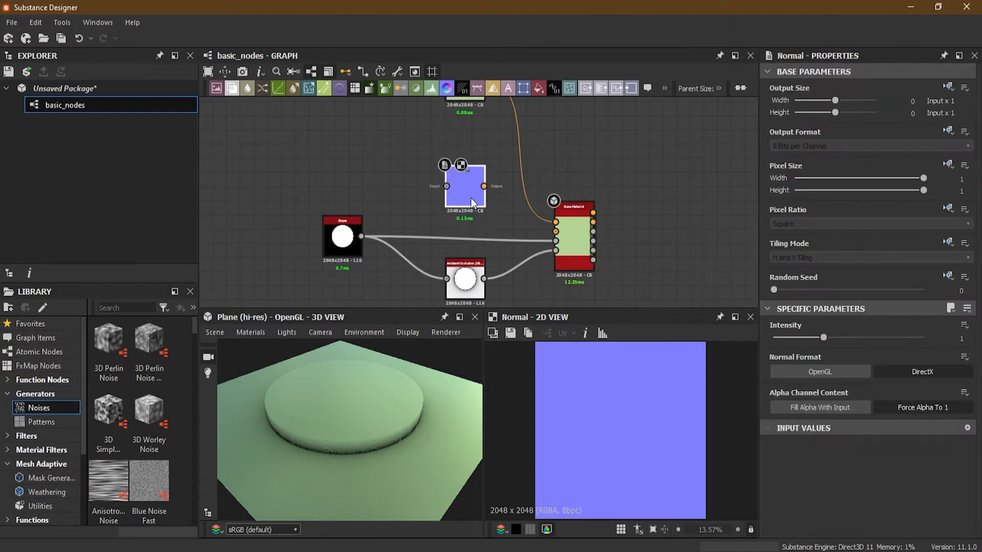
# - Connect the Shape output to the Normal node and the Normal node's output to the Base Material's Normal input
pyautogui.scroll(2, 412, 219)
pyautogui.moveTo(340, 244); pyautogui.dragTo(462, 171)
pyautogui.scroll(2, 530, 179)
pyautogui.scroll(1, 531, 185)
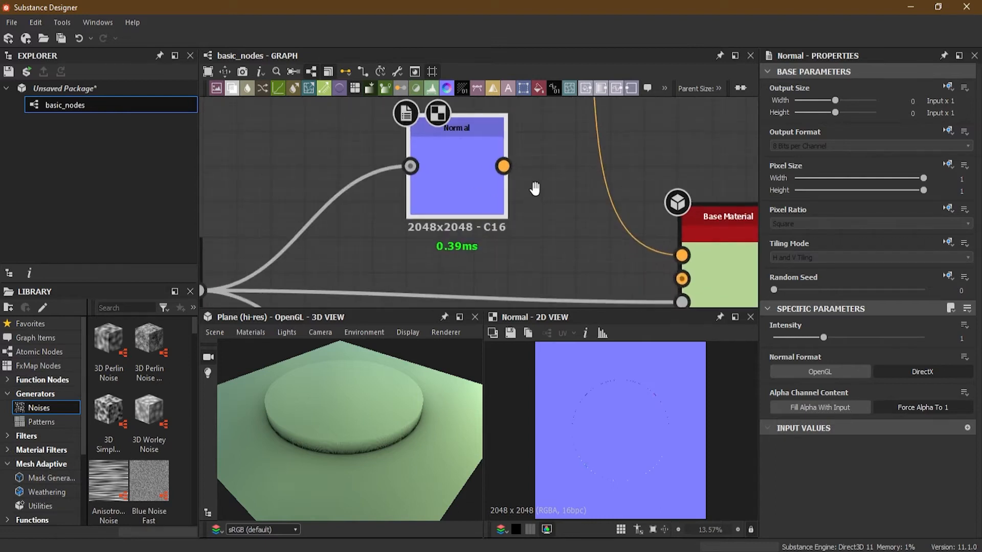
pyautogui.moveTo(540, 187); pyautogui.dragTo(431, 147, button='middle')
pyautogui.moveTo(396, 124); pyautogui.dragTo(566, 237)
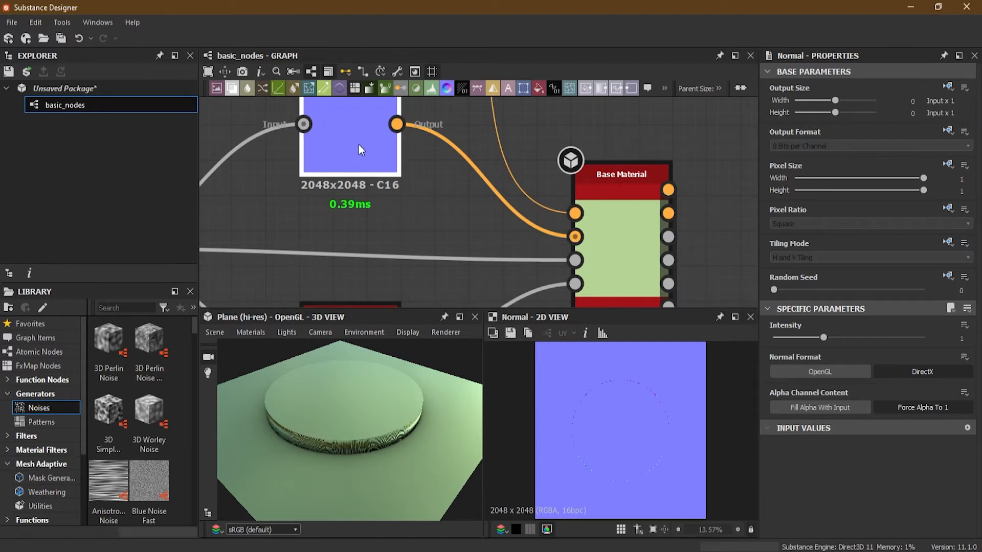
# - Set the Normal node's Intensity to 3
pyautogui.scroll(-3, 358, 144)
pyautogui.scroll(2, 366, 177)
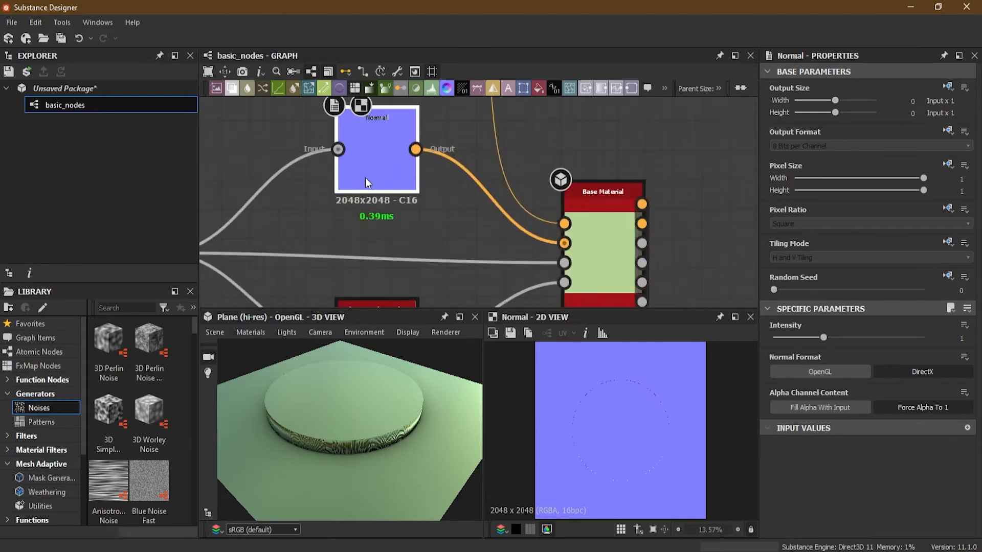
pyautogui.scroll(2, 245, 237)
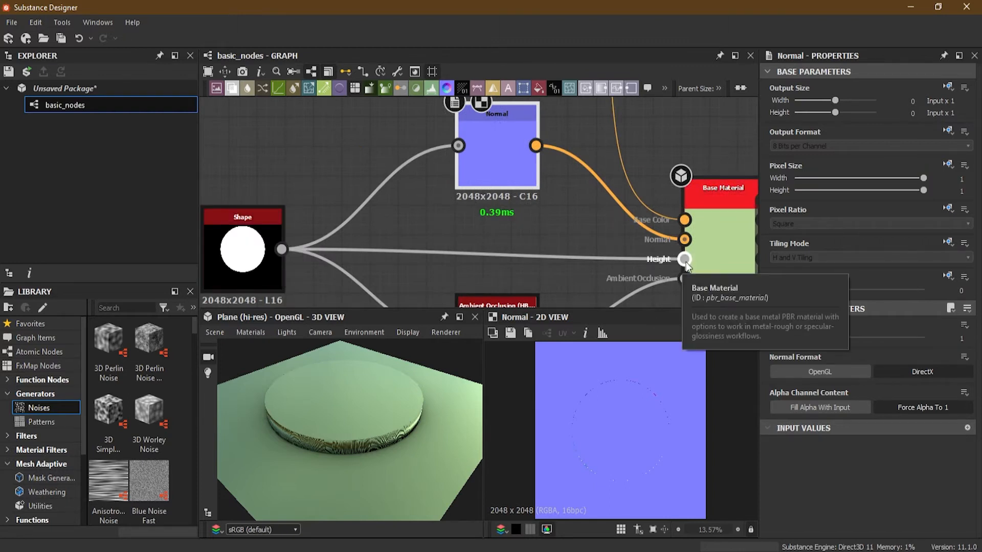
pyautogui.moveTo(526, 229); pyautogui.dragTo(455, 223, button='middle')
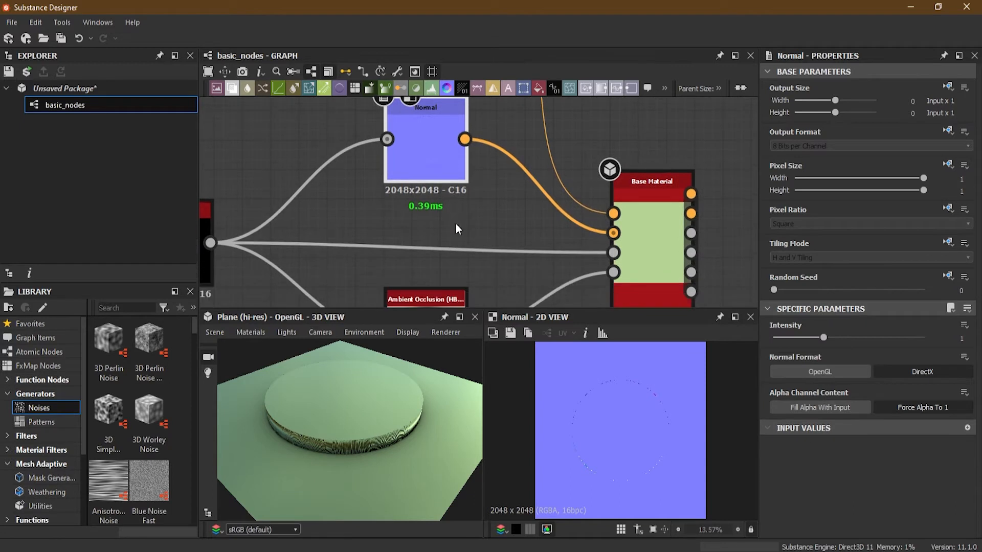
pyautogui.moveTo(382, 238); pyautogui.dragTo(436, 238, button='middle')
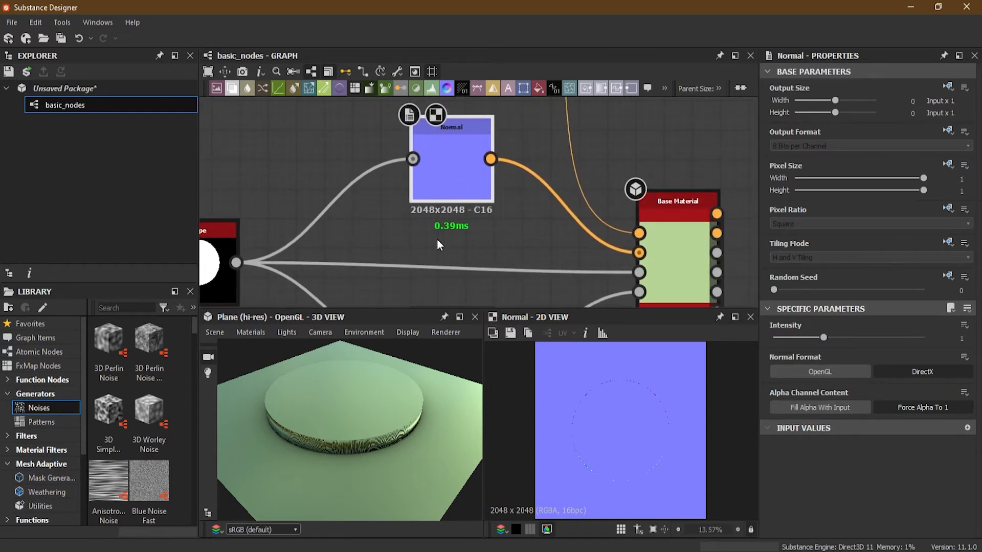
pyautogui.scroll(-3, 440, 238)
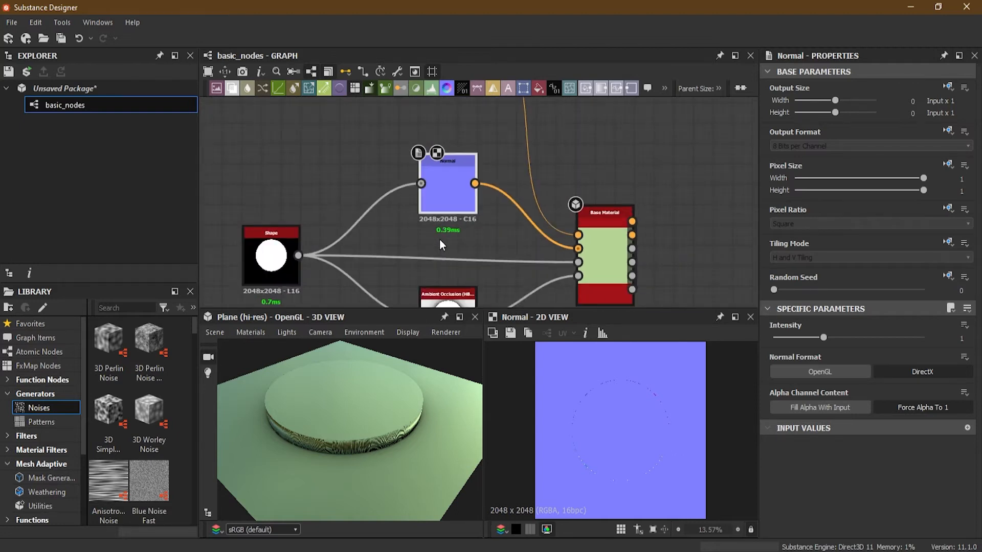
pyautogui.scroll(2, 432, 198)
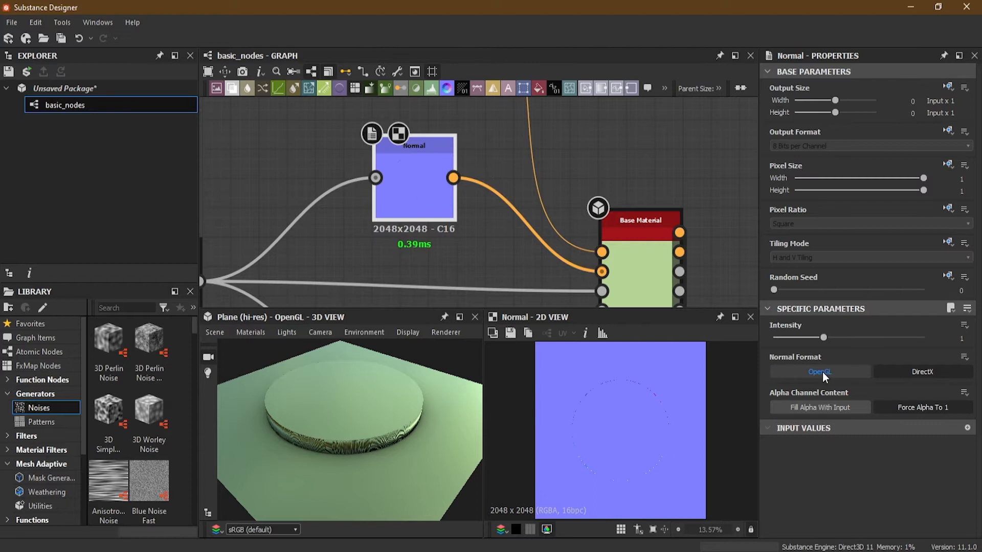
pyautogui.moveTo(824, 337); pyautogui.dragTo(935, 331)
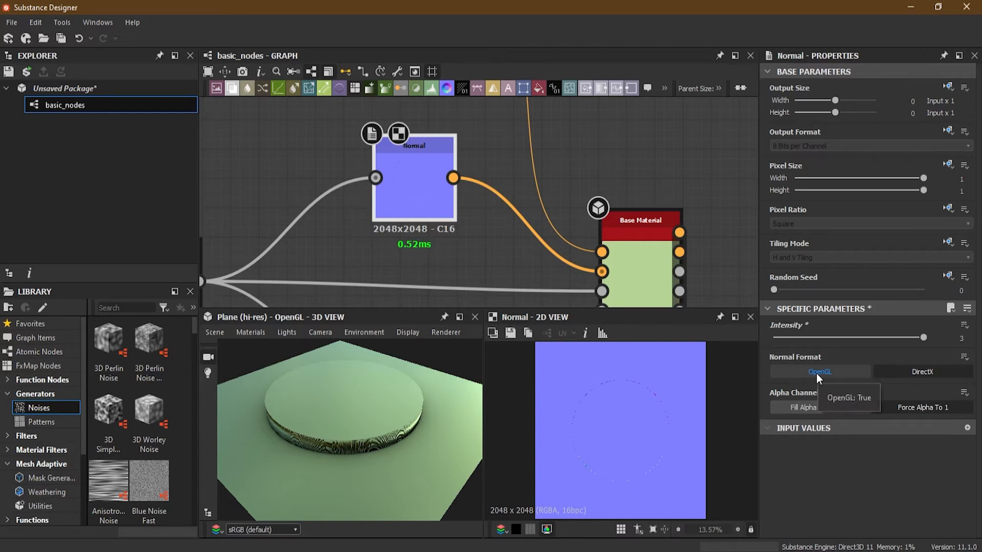
# - Switch the Normal node's format between OpenGL and DirectX to compare the disc's shading, and return it to DirectX
pyautogui.click(900, 374)
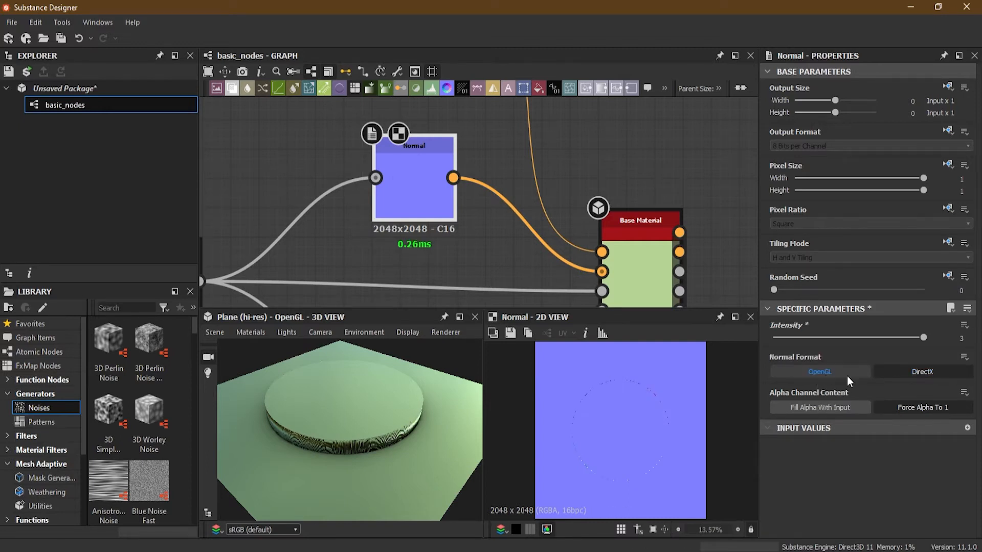
pyautogui.click(822, 376)
pyautogui.moveTo(404, 414); pyautogui.dragTo(316, 439)
pyautogui.click(897, 376)
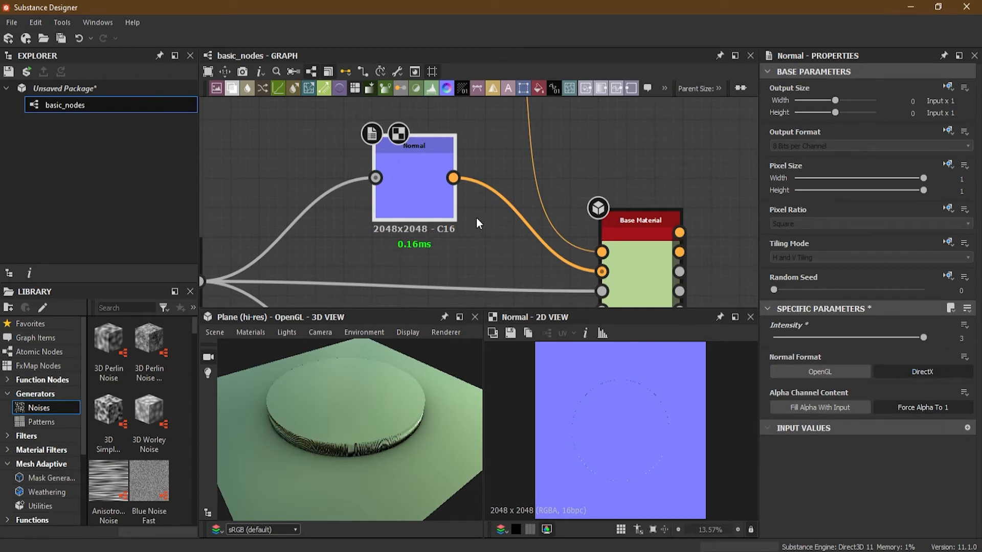
# - Lower the Normal node's Intensity to about 2.02
pyautogui.moveTo(468, 230); pyautogui.dragTo(511, 220, button='middle')
pyautogui.scroll(-2, 395, 225)
pyautogui.moveTo(431, 245); pyautogui.dragTo(440, 209, button='middle')
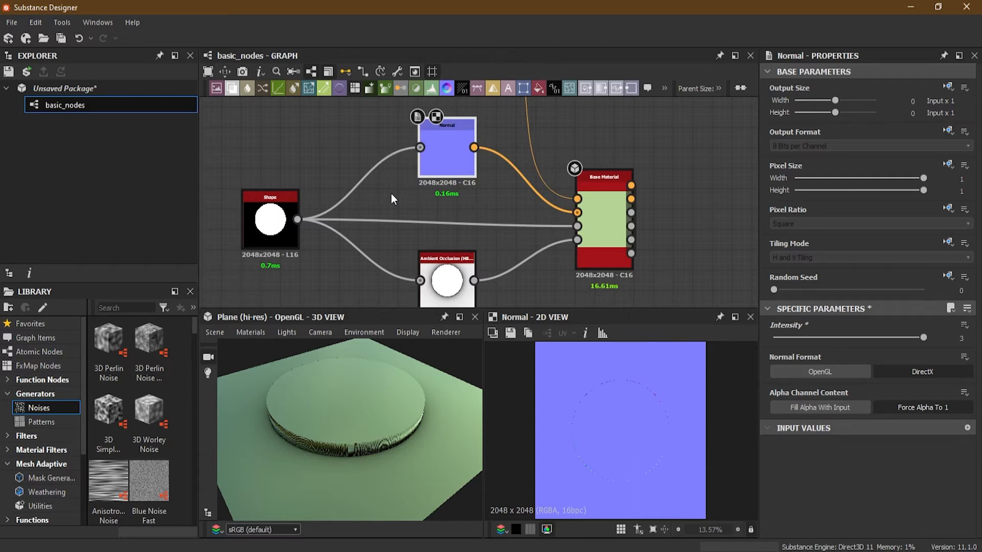
pyautogui.moveTo(337, 438); pyautogui.dragTo(387, 419)
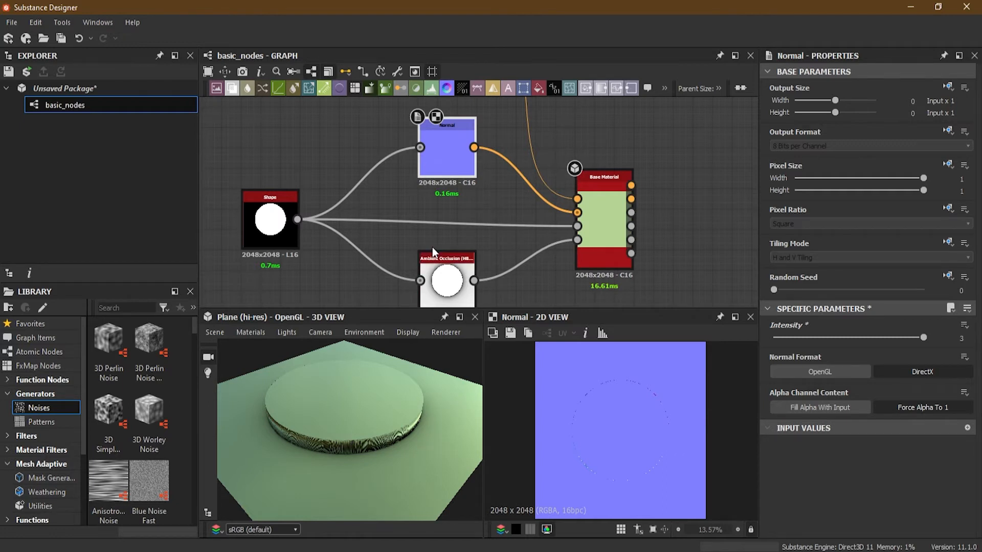
pyautogui.scroll(6, 428, 137)
pyautogui.scroll(-4, 455, 167)
pyautogui.scroll(-1, 465, 207)
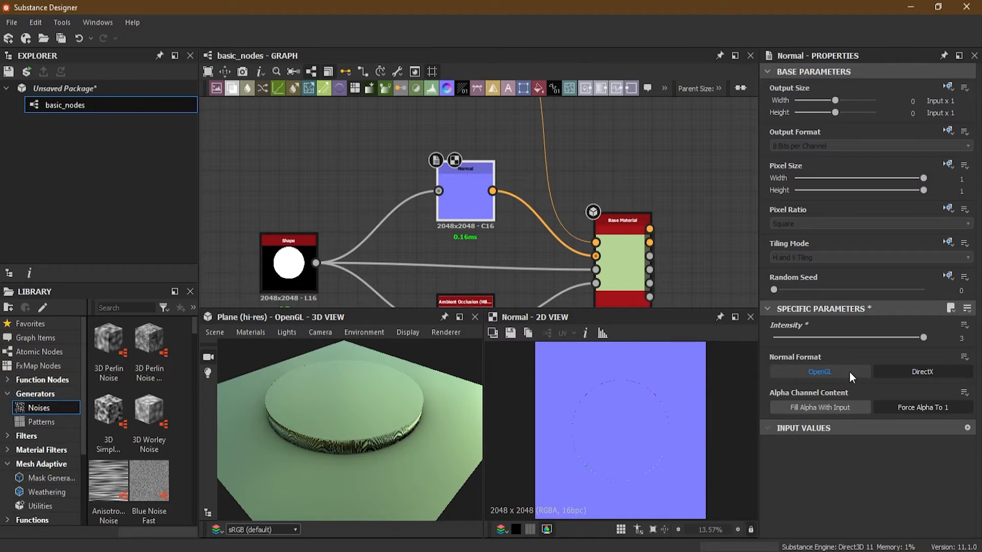
pyautogui.moveTo(923, 337); pyautogui.dragTo(867, 338)
pyautogui.moveTo(931, 335); pyautogui.dragTo(876, 336)
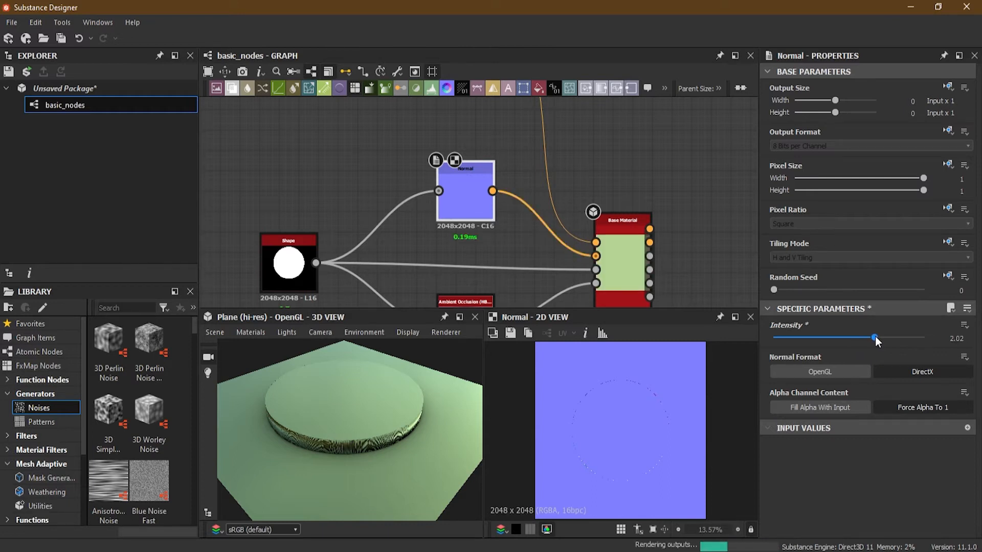
# - Show the Shape node in the 2D view and examine the disc's edge up close in both the 3D and 2D views
pyautogui.moveTo(422, 195); pyautogui.dragTo(456, 172, button='middle')
pyautogui.doubleClick(348, 201)
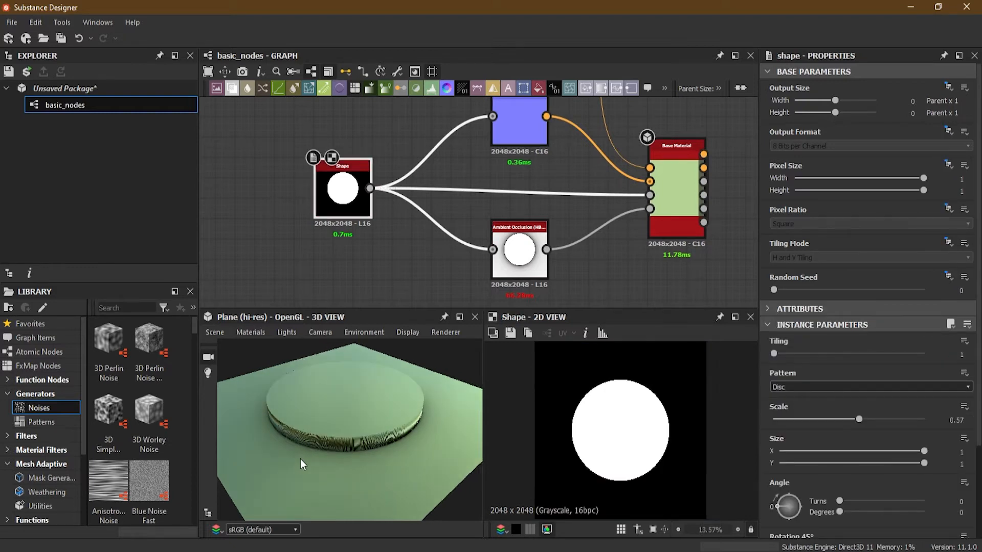
pyautogui.scroll(5, 329, 447)
pyautogui.moveTo(363, 466); pyautogui.dragTo(360, 443)
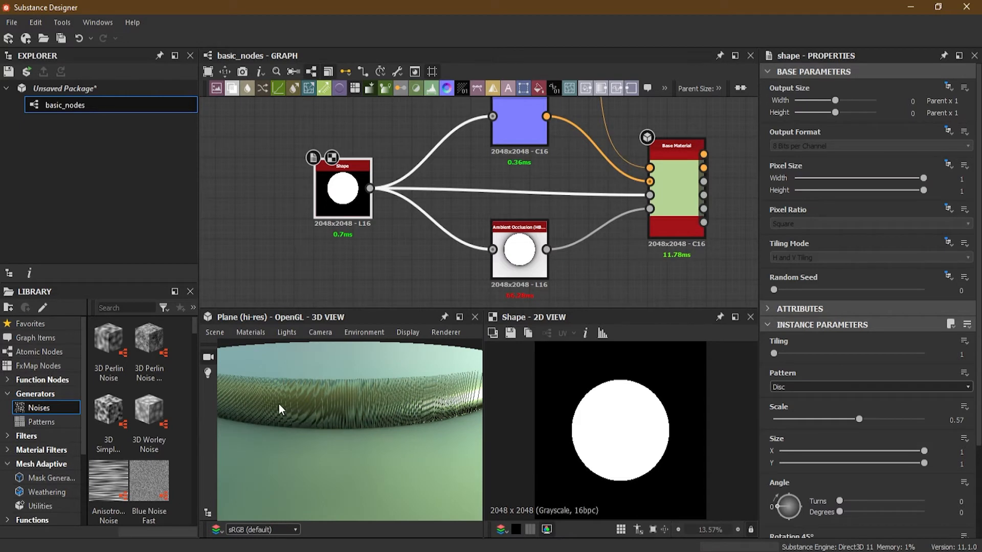
pyautogui.scroll(10, 615, 386)
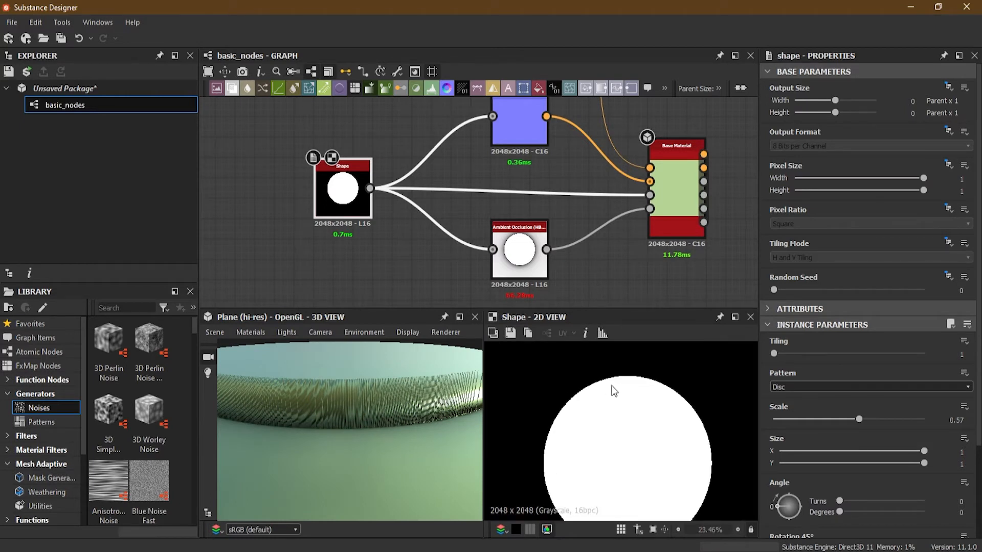
pyautogui.scroll(4, 615, 383)
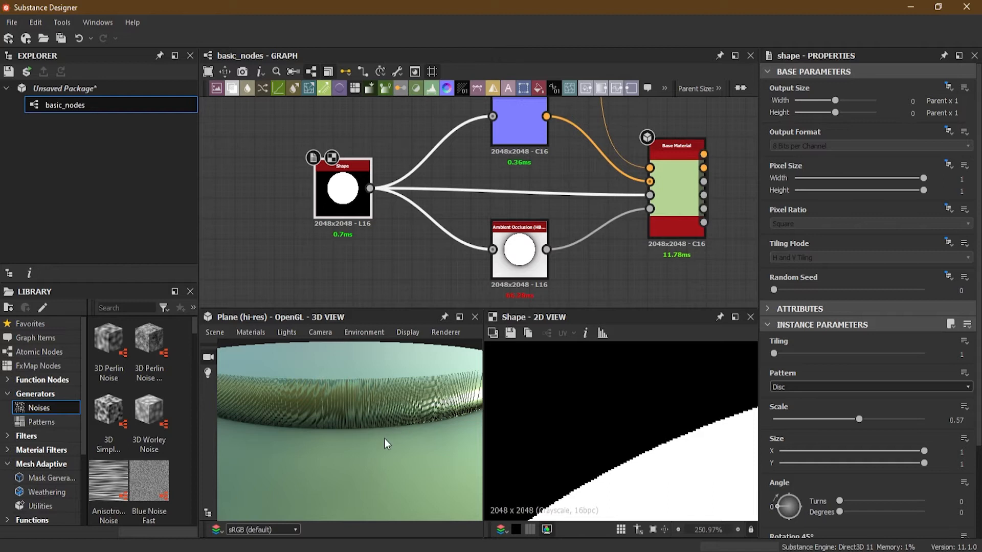
pyautogui.moveTo(384, 438); pyautogui.dragTo(351, 478)
pyautogui.scroll(-5, 360, 424)
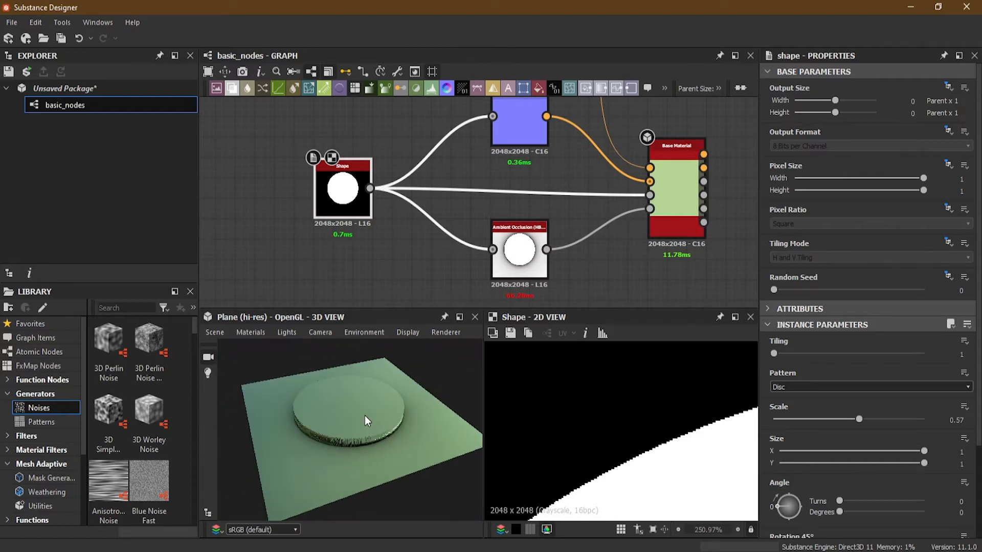
pyautogui.scroll(-3, 650, 467)
pyautogui.scroll(-10, 641, 470)
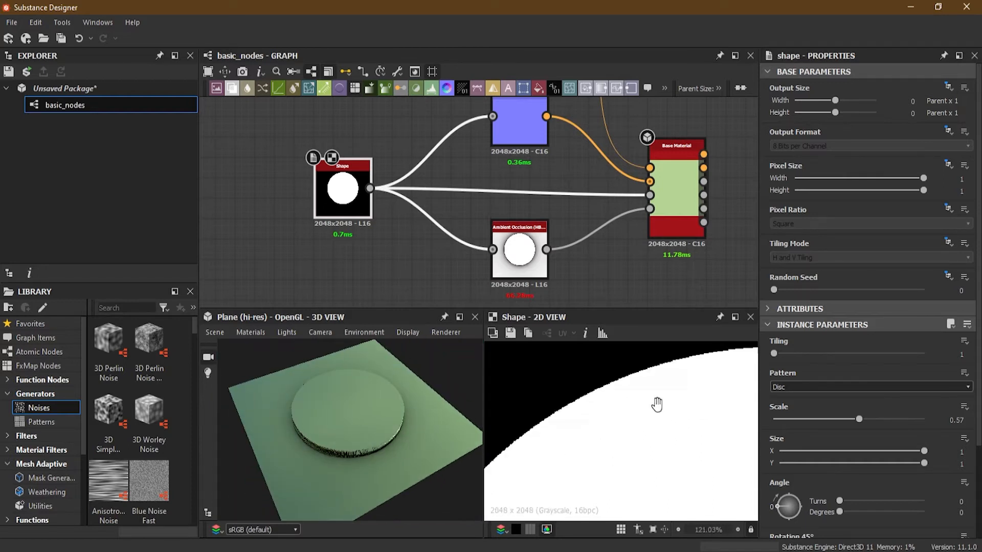
# - Switch the Shape node's Pattern to Square and examine its edges in the 3D and 2D views
pyautogui.click(846, 388)
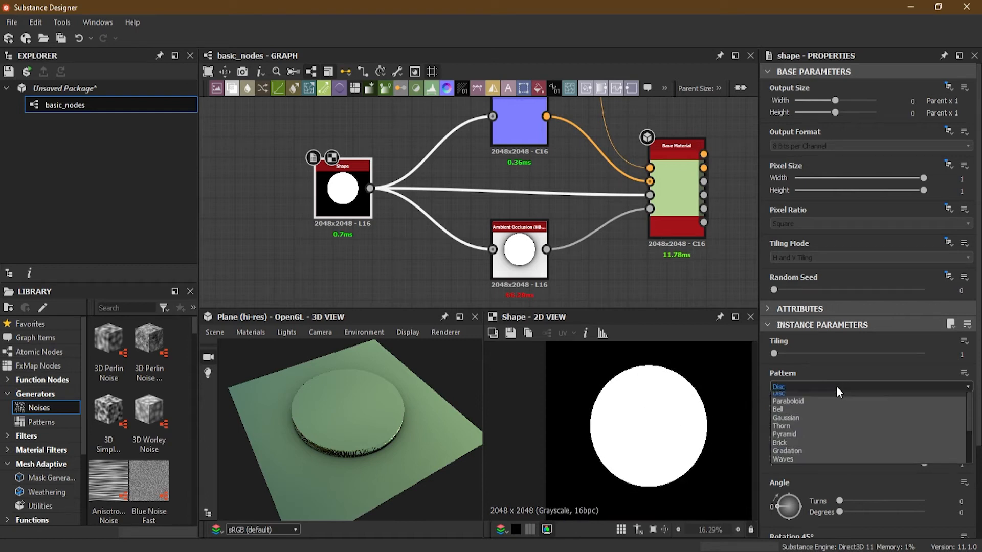
pyautogui.click(833, 400)
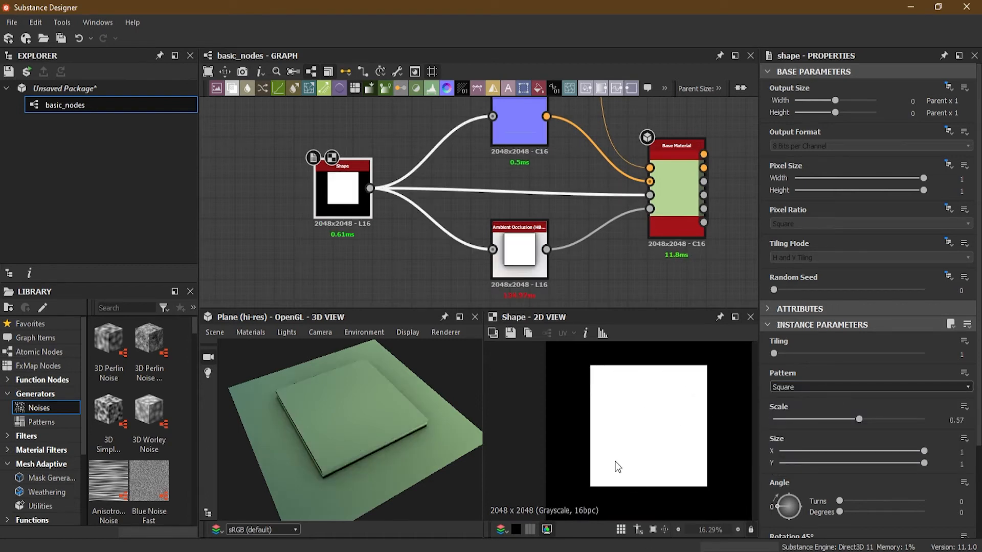
pyautogui.scroll(4, 348, 443)
pyautogui.moveTo(345, 475); pyautogui.dragTo(307, 446)
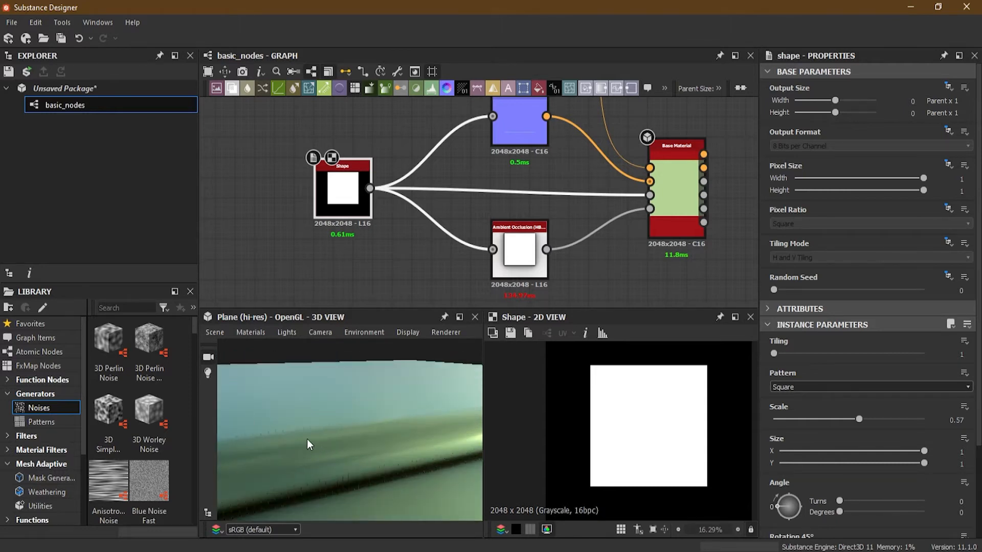
pyautogui.scroll(10, 607, 416)
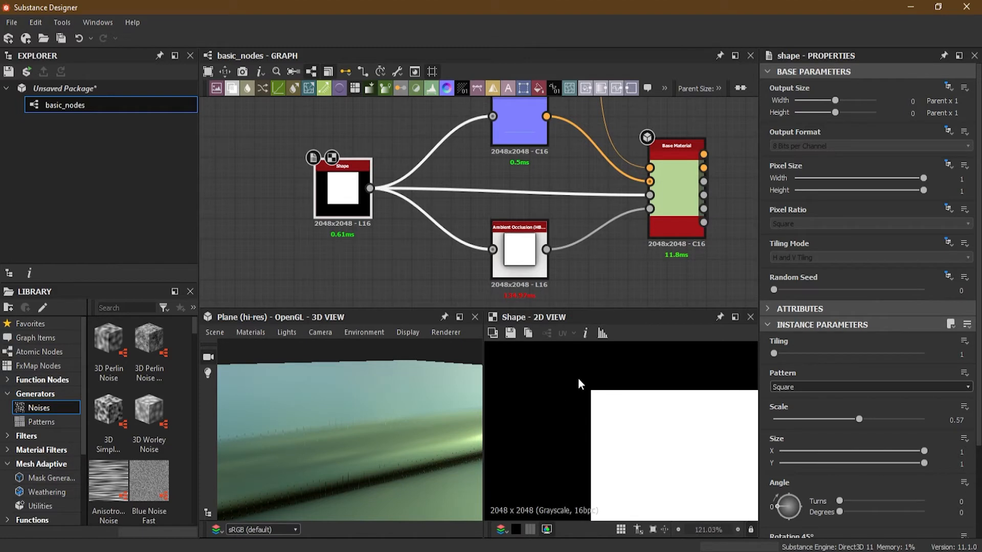
pyautogui.scroll(1, 535, 416)
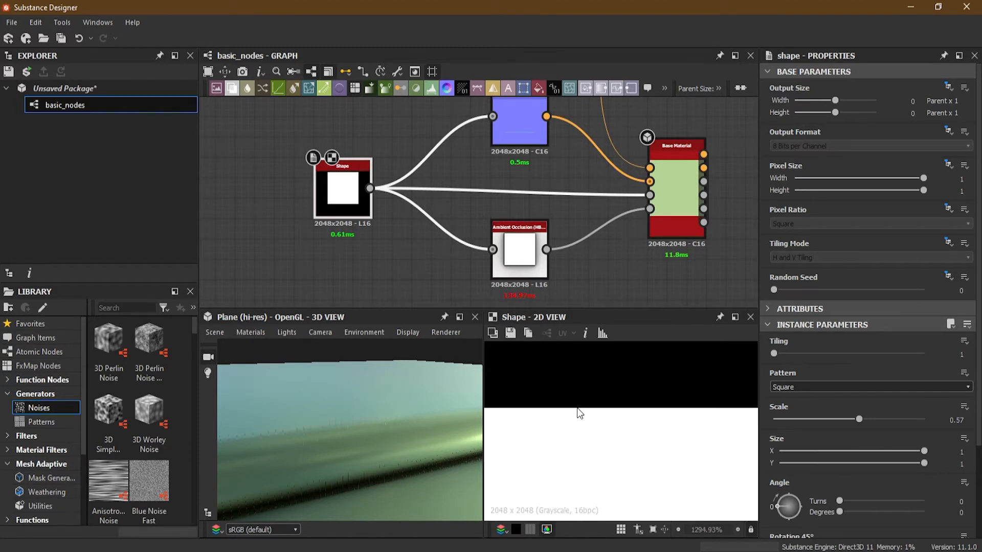
pyautogui.scroll(-2, 583, 417)
pyautogui.scroll(4, 501, 409)
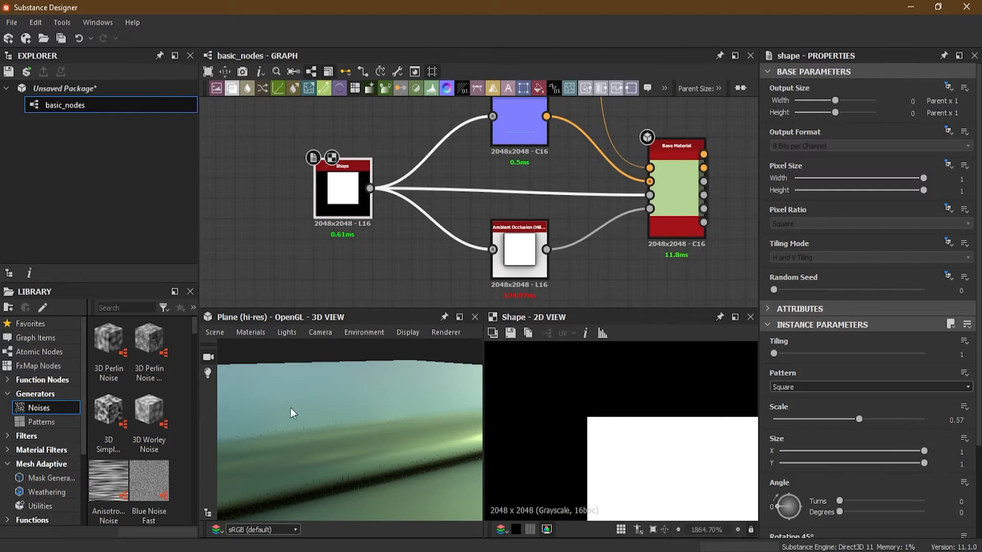
pyautogui.scroll(-5, 287, 416)
pyautogui.moveTo(316, 404); pyautogui.dragTo(350, 418)
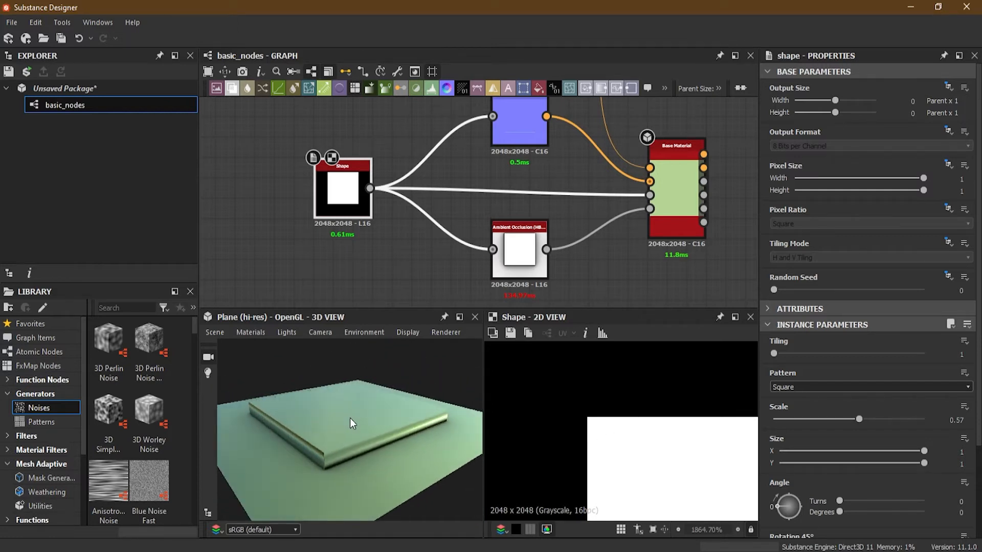
# - Edit the plane's Default material and set its Height Scale to 25
pyautogui.click(250, 333)
pyautogui.moveTo(262, 348)
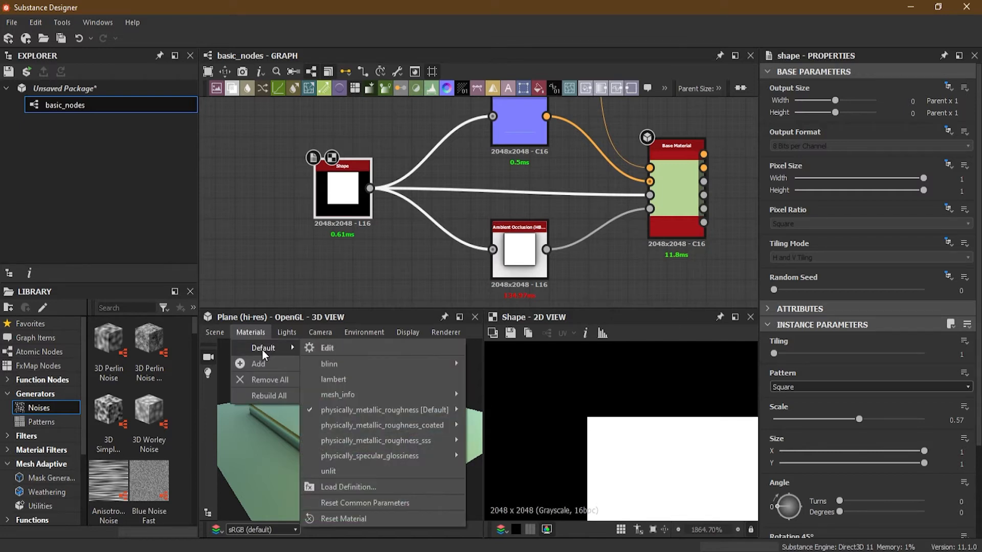
pyautogui.click(369, 351)
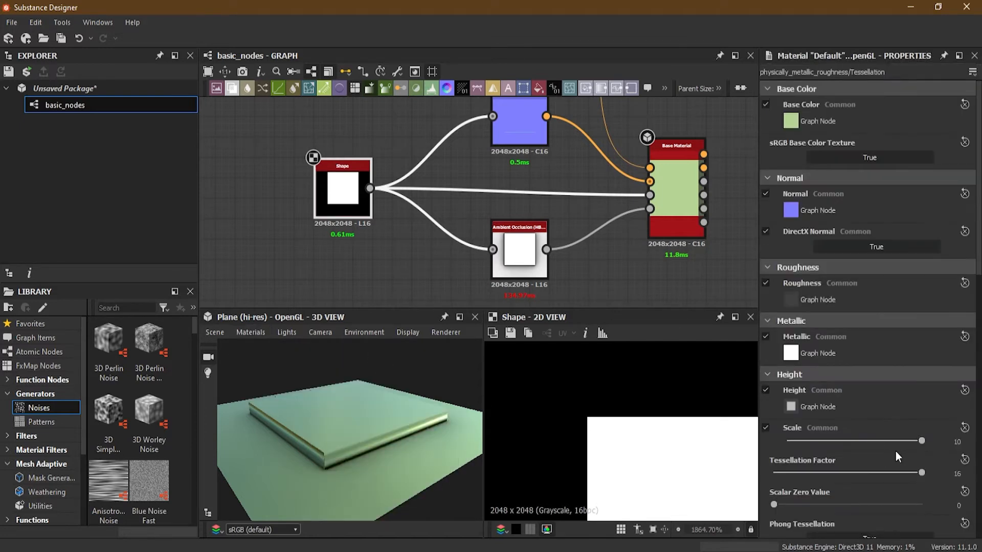
pyautogui.click(956, 442)
pyautogui.press('Return')
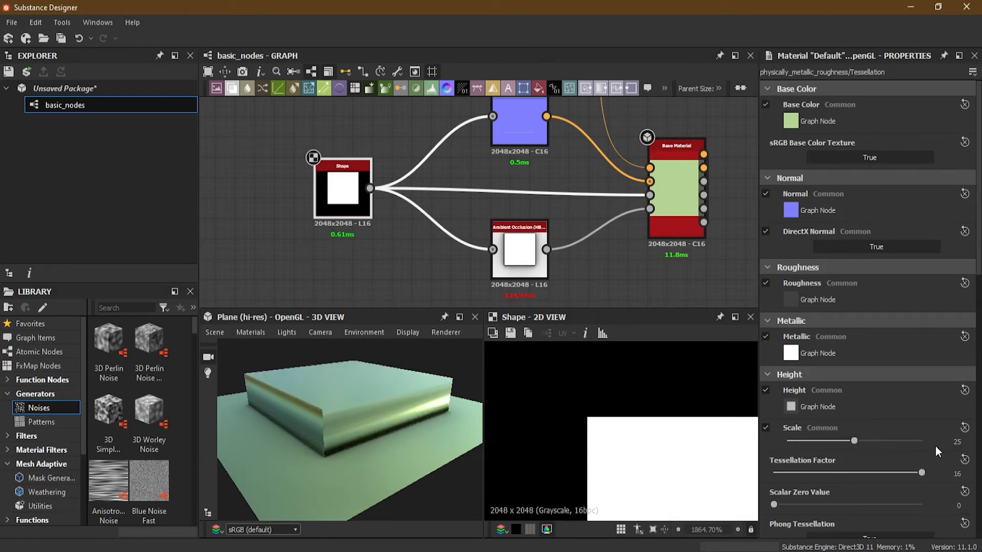
pyautogui.scroll(-1, 921, 447)
pyautogui.moveTo(776, 467); pyautogui.dragTo(745, 471)
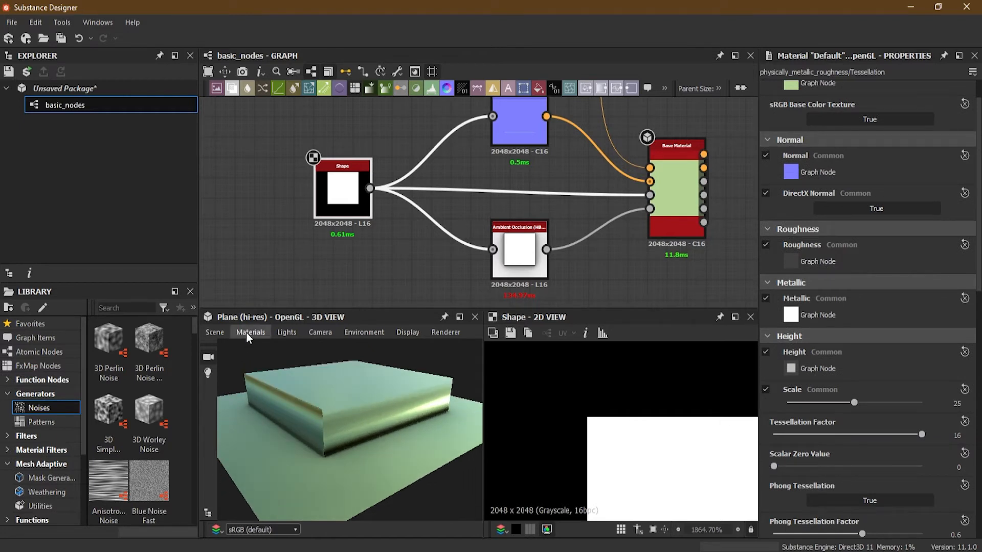
# - Reselect the Shape node and compare the raised square in the 3D view with its full black-and-white mask
pyautogui.click(342, 189)
pyautogui.moveTo(342, 394); pyautogui.dragTo(345, 425)
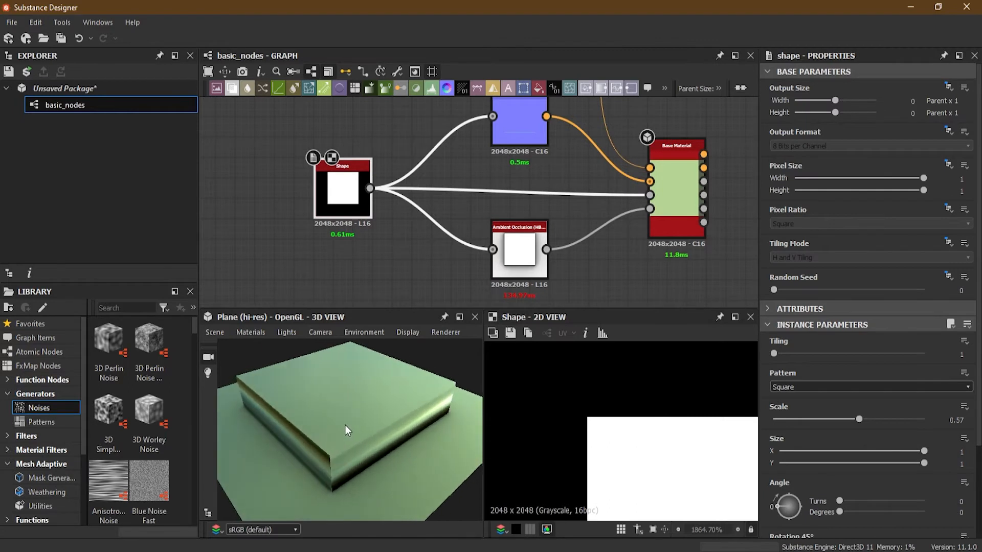
pyautogui.click(819, 388)
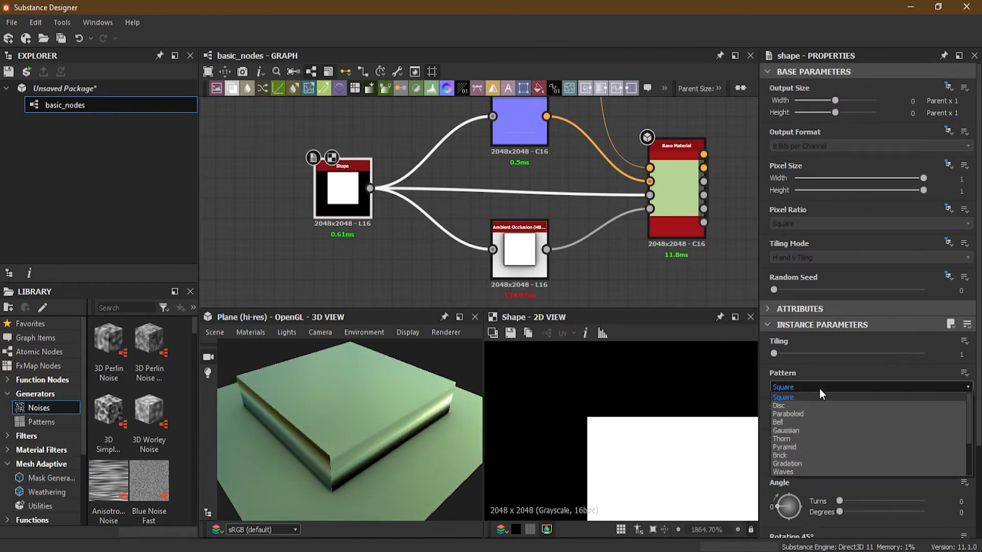
pyautogui.click(618, 411)
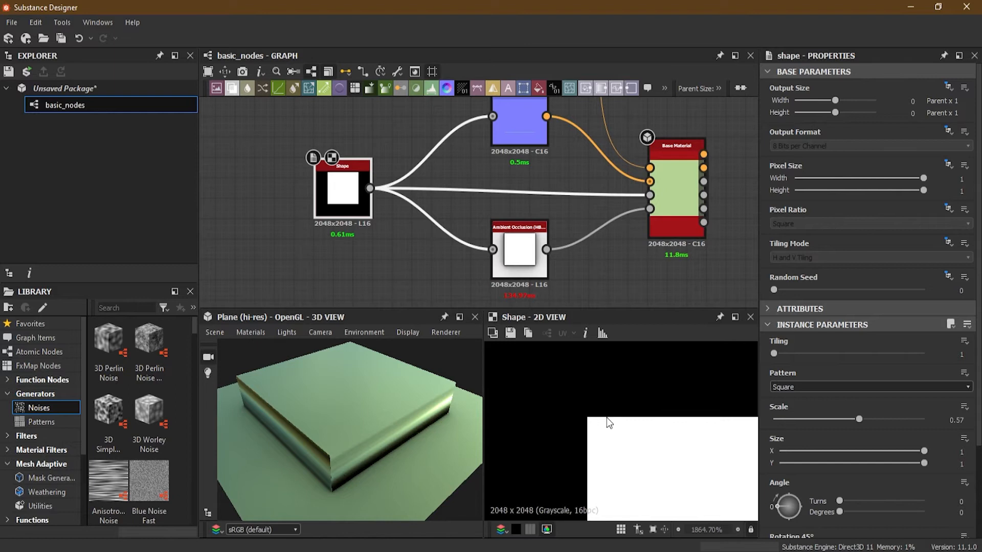
pyautogui.scroll(-20, 609, 419)
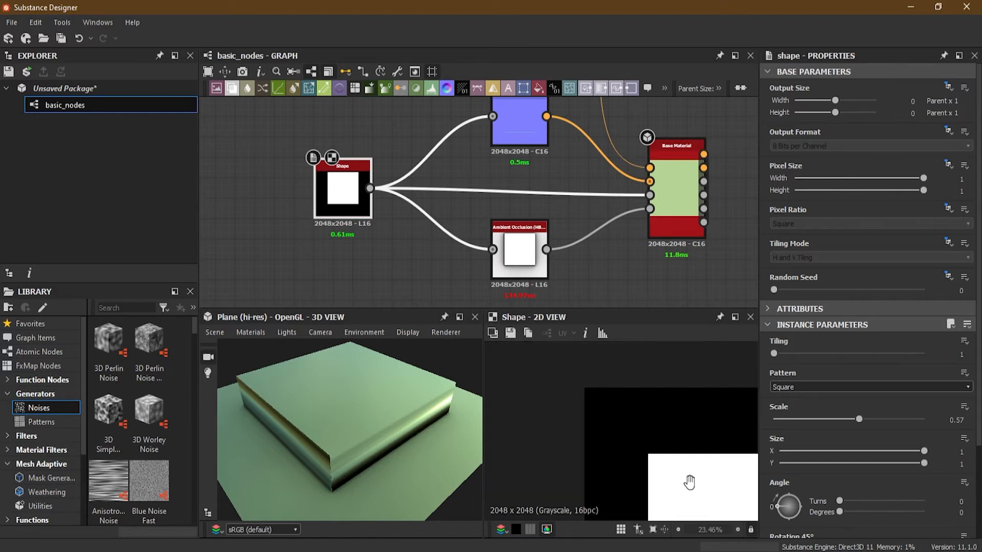
pyautogui.scroll(-4, 599, 393)
pyautogui.scroll(2, 622, 401)
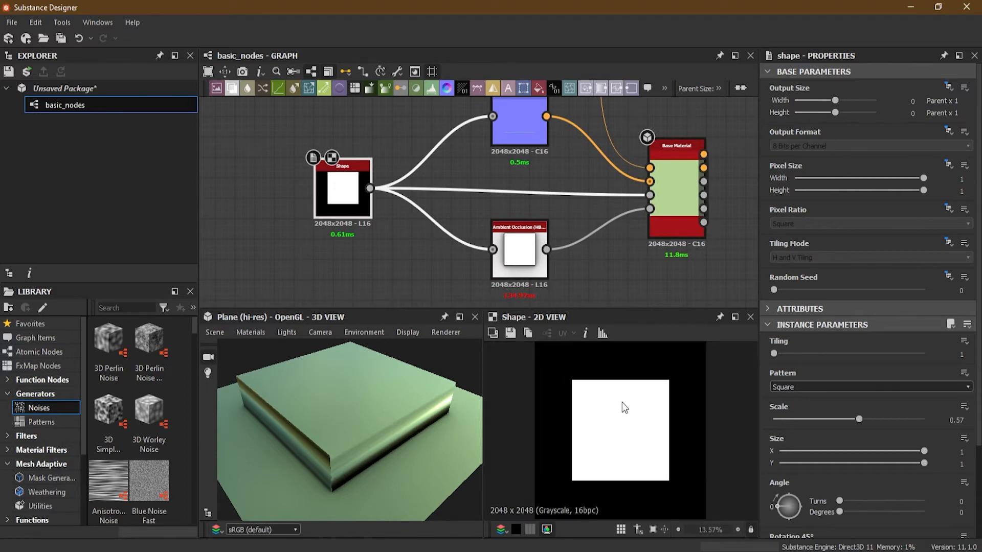
# - Change the Shape node's Pattern to Paraboloid and examine its white-to-black gradient in the 2D view
pyautogui.click(795, 389)
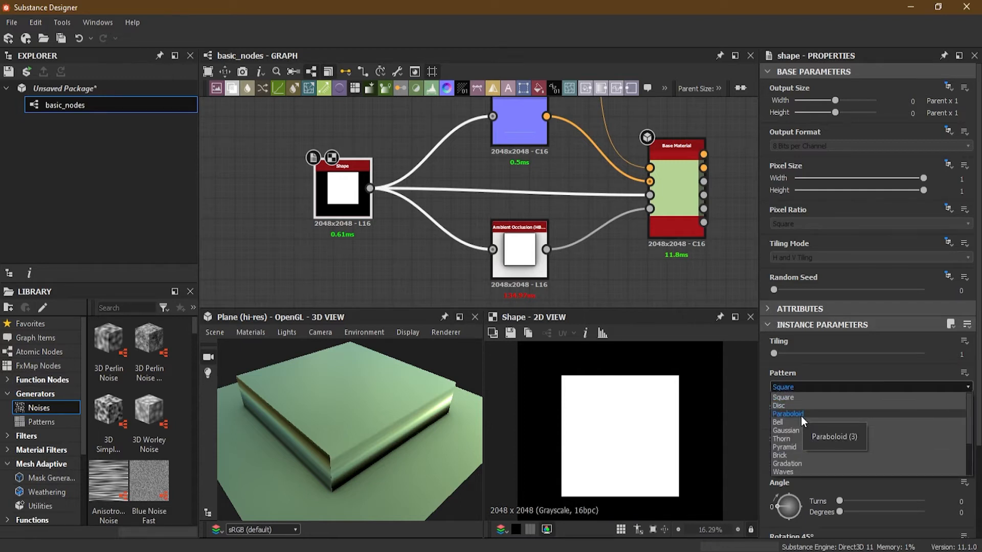
pyautogui.click(795, 414)
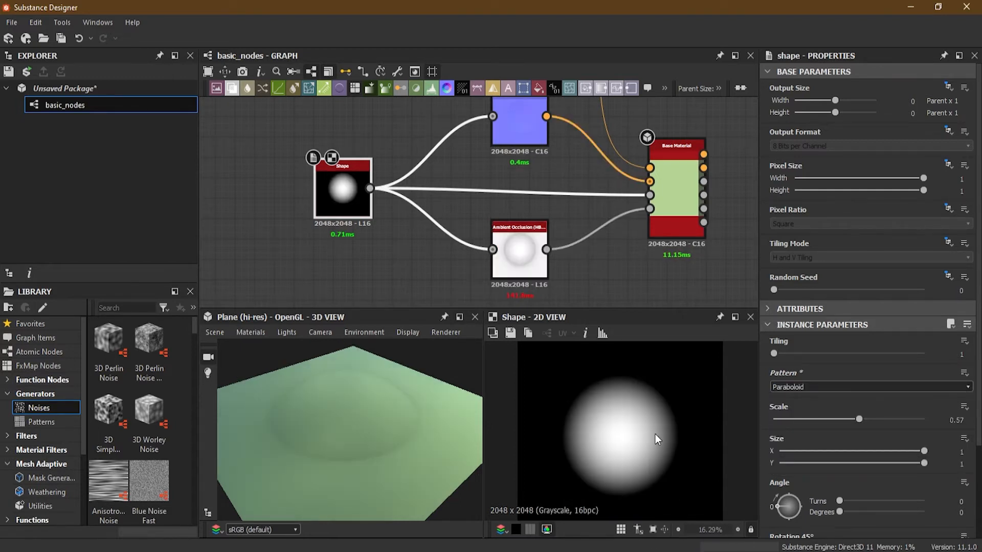
pyautogui.scroll(2, 635, 431)
pyautogui.scroll(1, 613, 405)
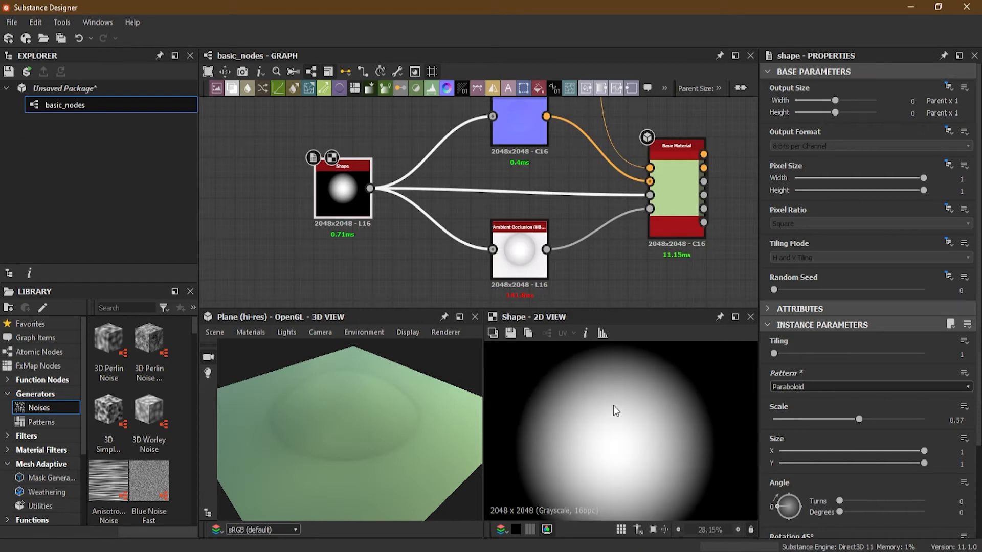
pyautogui.scroll(3, 550, 397)
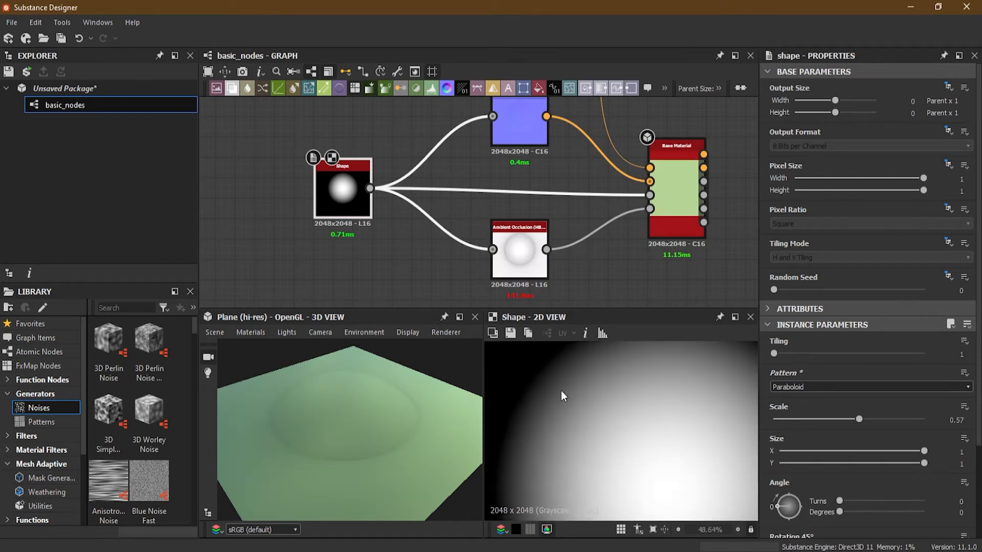
pyautogui.scroll(-2, 606, 419)
pyautogui.moveTo(704, 395); pyautogui.dragTo(644, 360, button='middle')
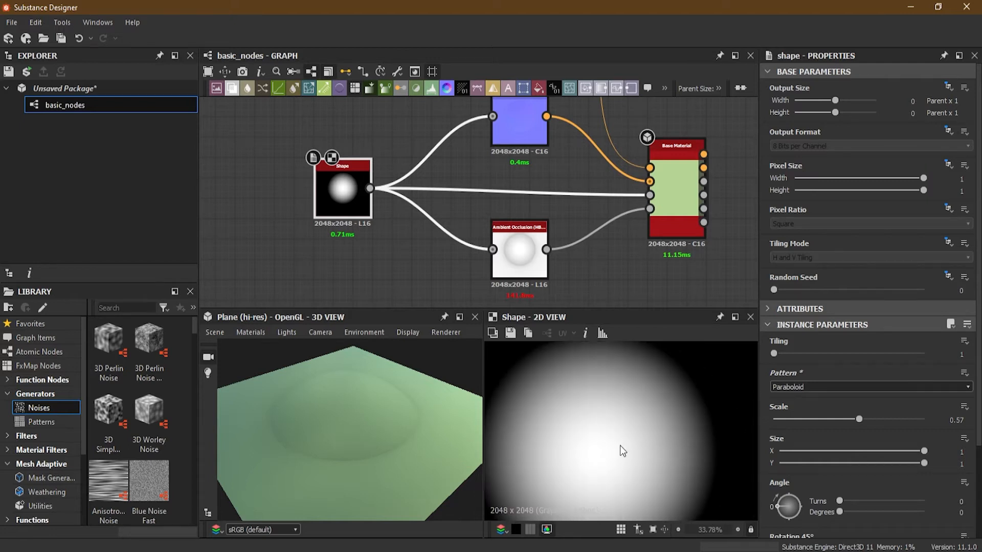
pyautogui.scroll(-2, 608, 461)
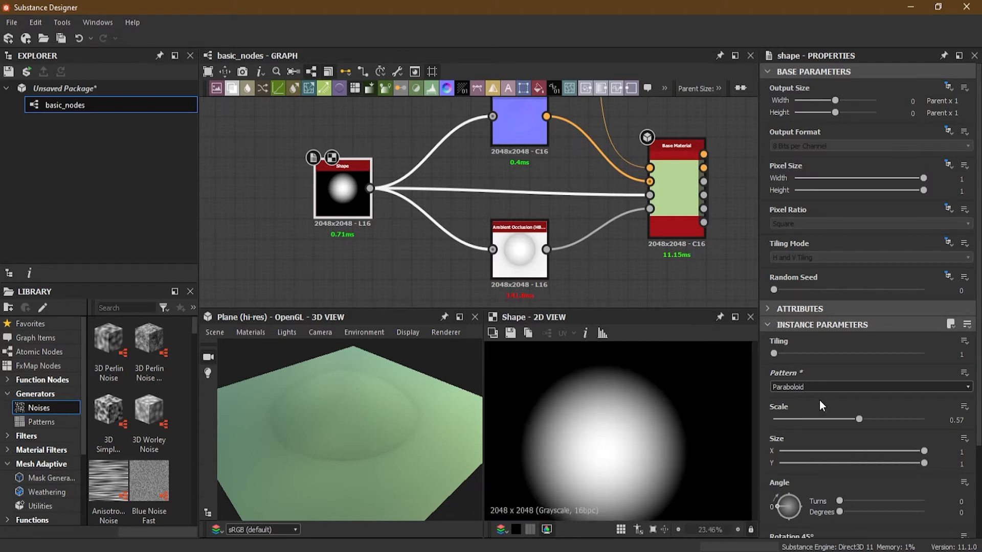
# - Set the Shape node's Pattern back to Disc and inspect the raised disc's side walls
pyautogui.click(821, 387)
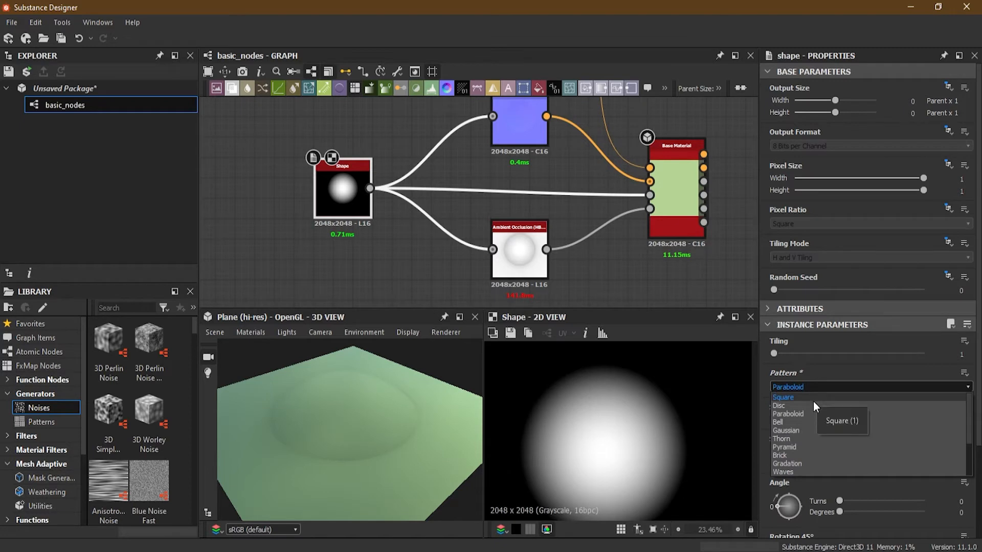
pyautogui.click(809, 403)
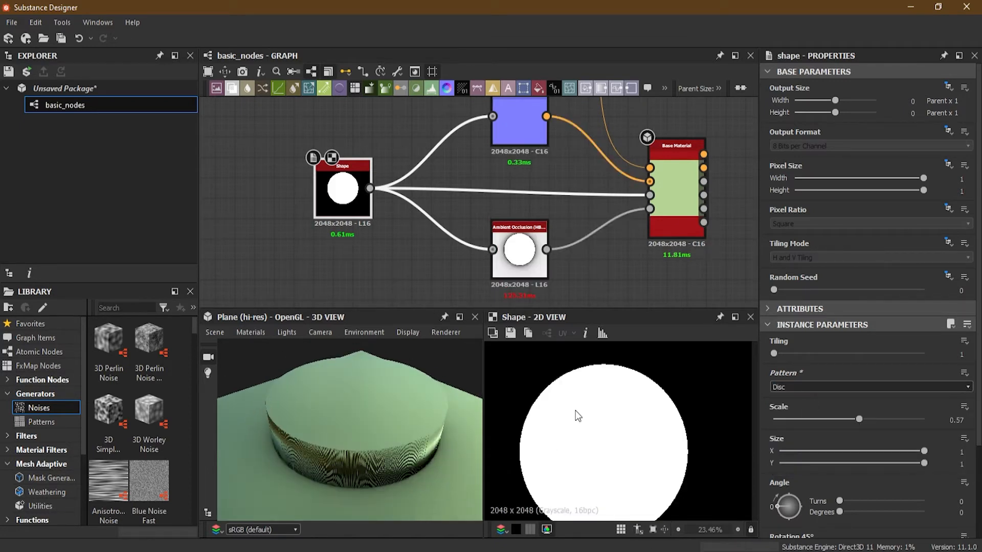
pyautogui.moveTo(355, 480); pyautogui.dragTo(365, 425)
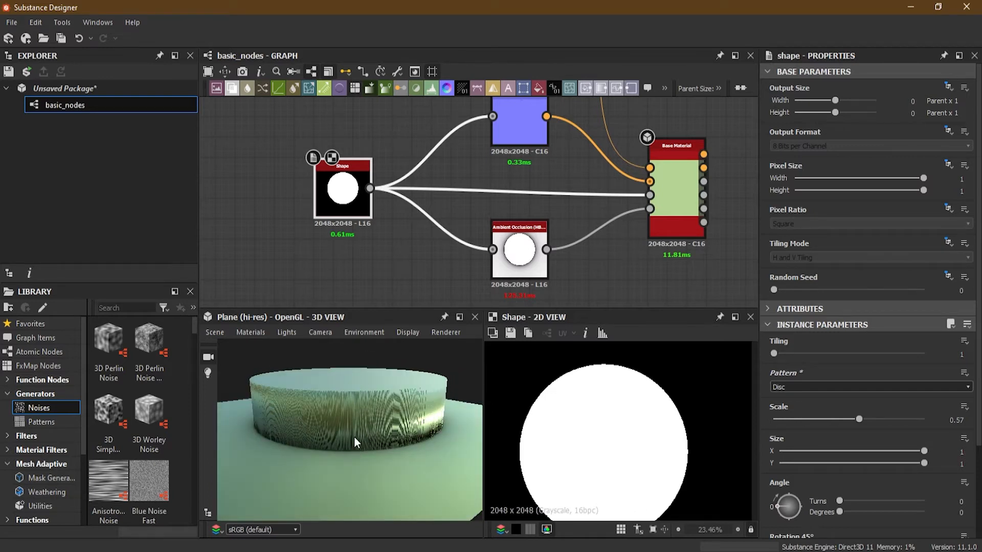
pyautogui.scroll(-3, 520, 371)
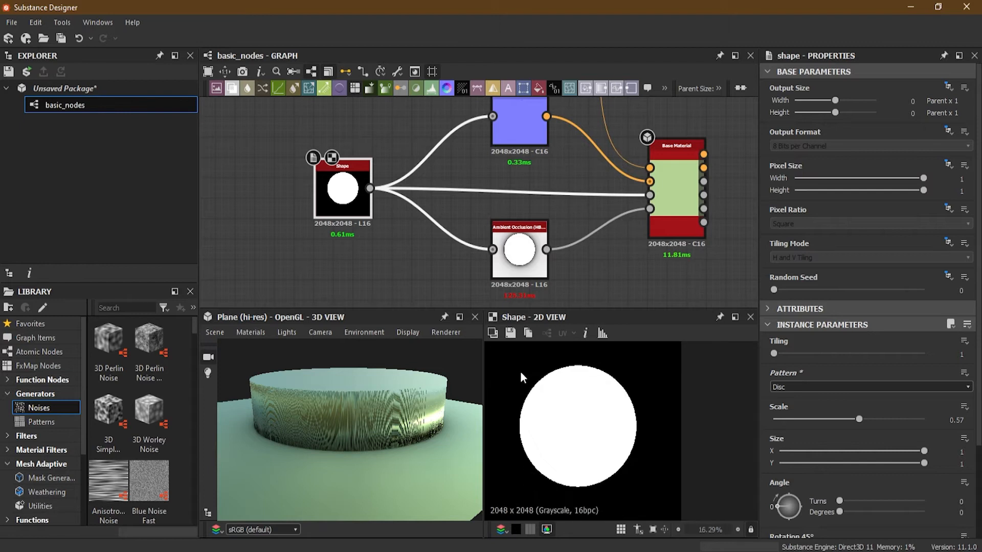
pyautogui.moveTo(365, 428); pyautogui.dragTo(353, 507)
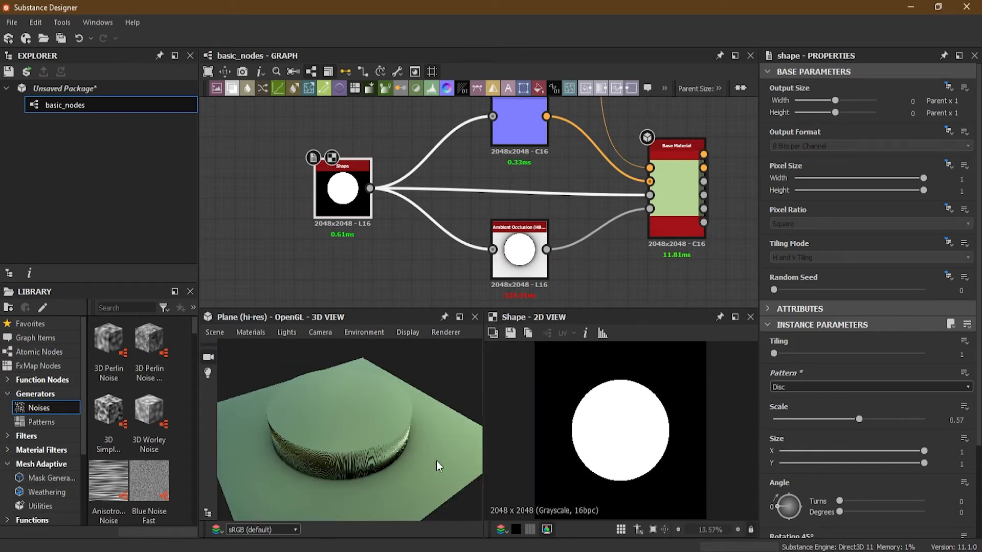
# - Try a Scalar Zero Value of 0.5 on the plane's Default material, inspect the raised disc, and return the value to 0
pyautogui.click(251, 332)
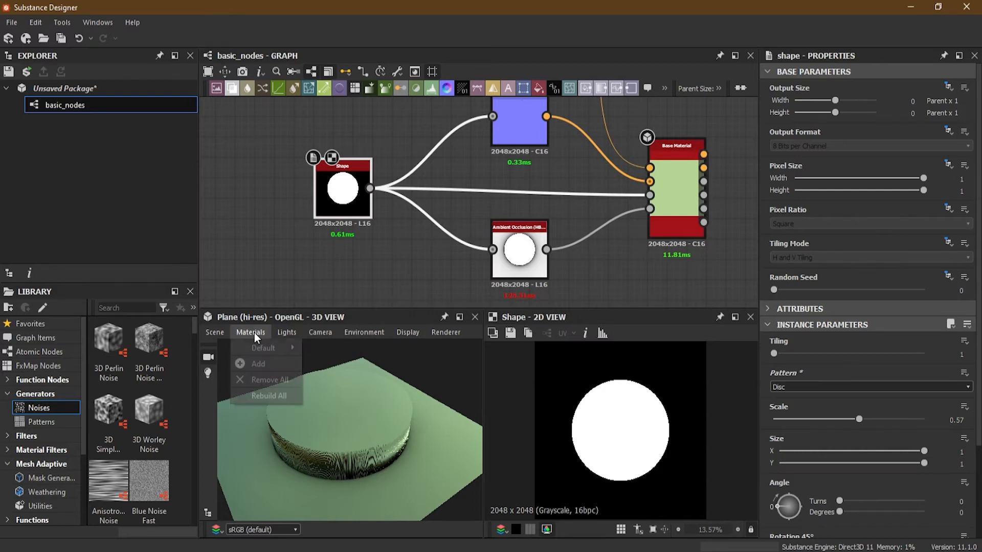
pyautogui.moveTo(259, 346)
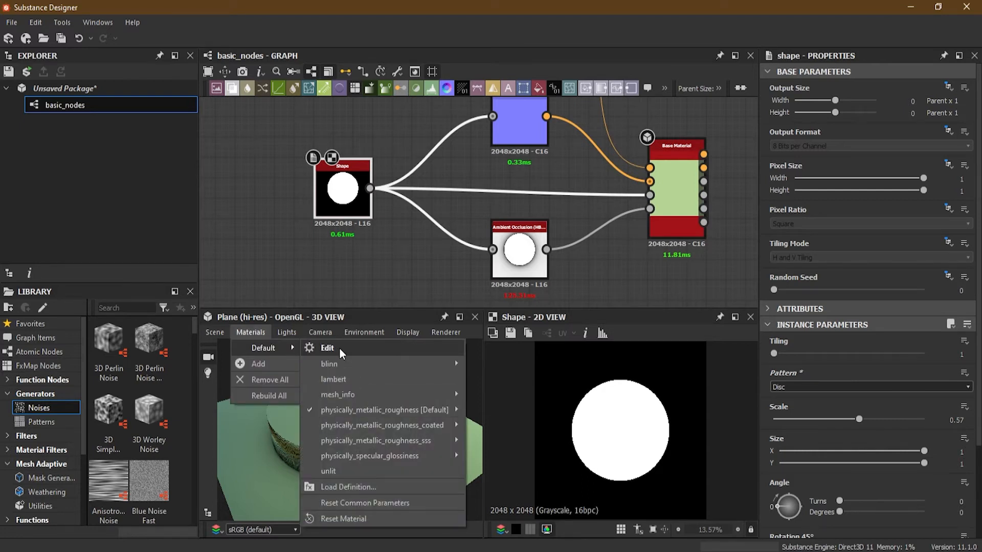
pyautogui.click(358, 348)
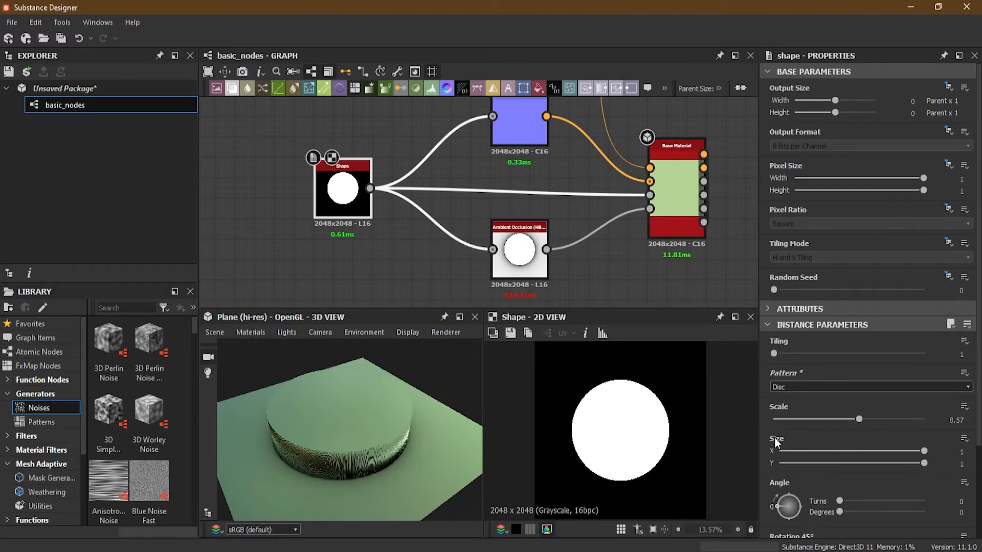
pyautogui.scroll(-2, 833, 436)
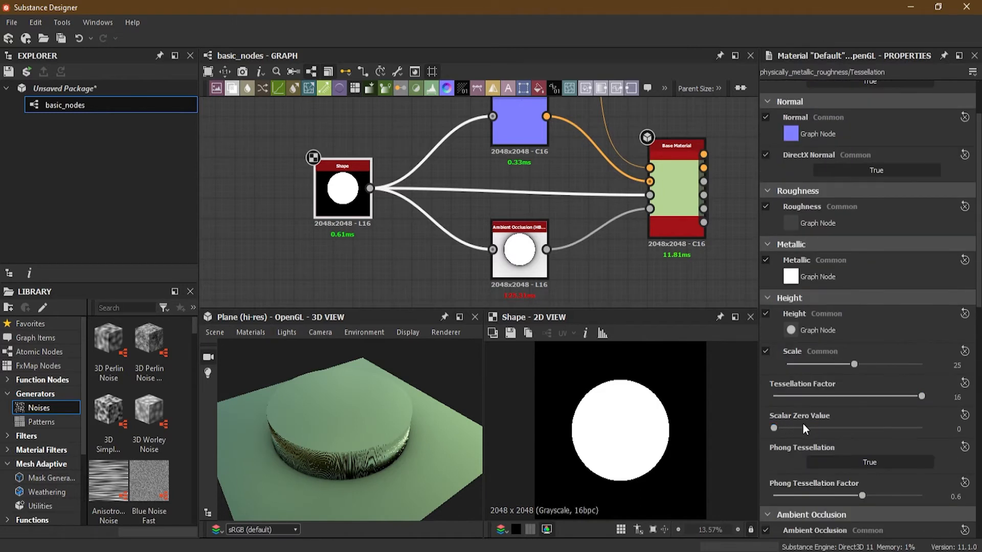
pyautogui.click(946, 427)
pyautogui.write('0.5')
pyautogui.press('Return')
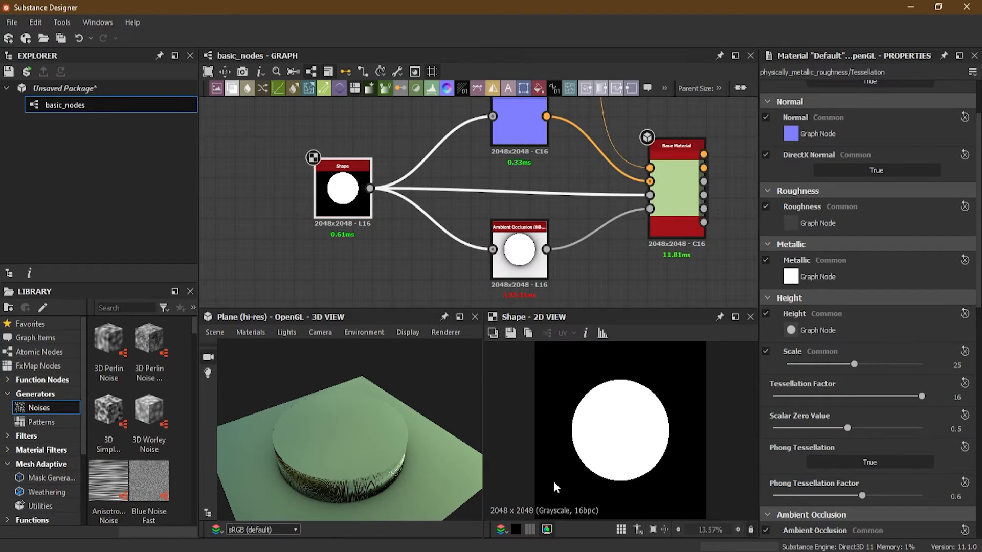
pyautogui.moveTo(360, 465); pyautogui.dragTo(305, 410)
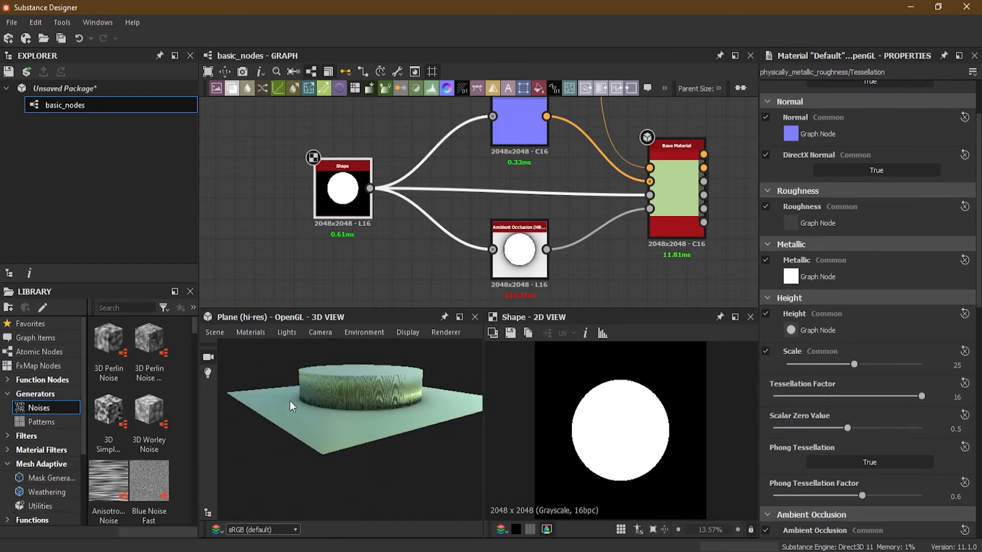
pyautogui.moveTo(441, 420); pyautogui.dragTo(323, 440)
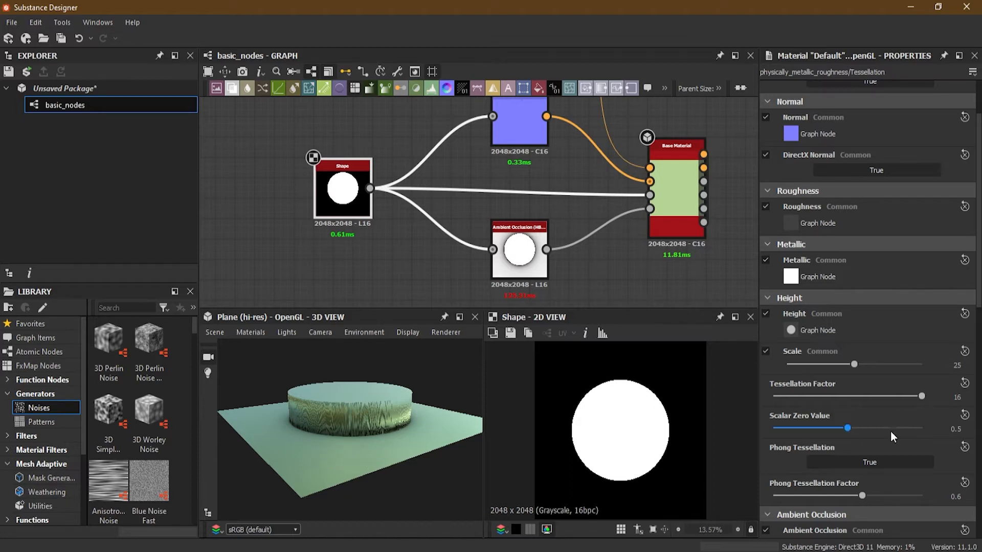
pyautogui.moveTo(838, 429); pyautogui.dragTo(742, 432)
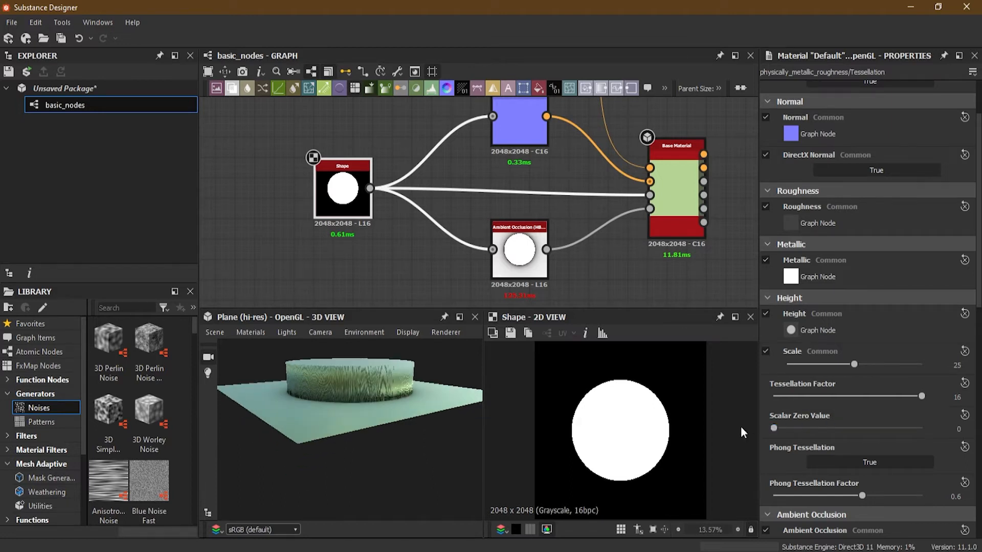
pyautogui.moveTo(379, 416)
pyautogui.mouseDown()
pyautogui.moveTo(385, 450)
pyautogui.moveTo(416, 474)
pyautogui.mouseUp()
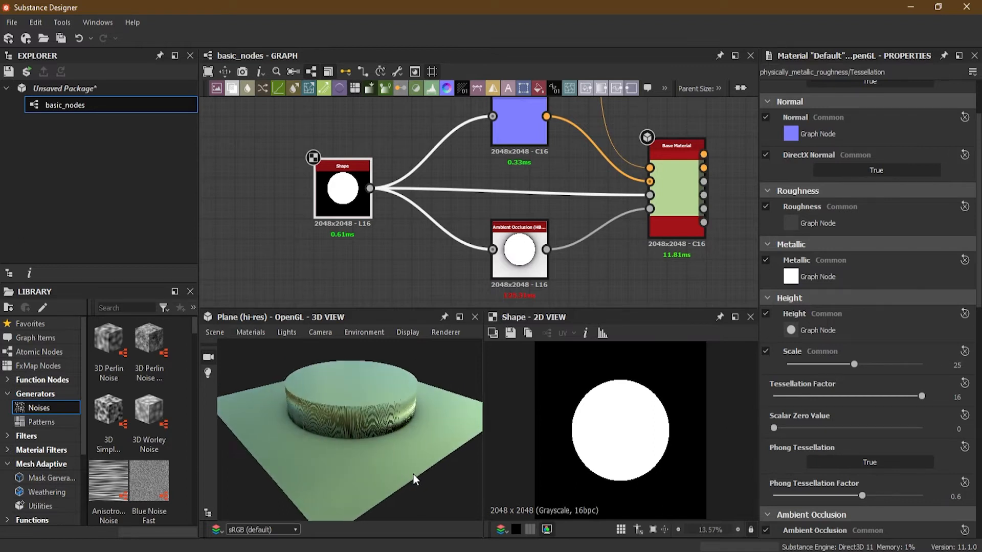
# - Reselect the Shape node and examine the raised disc's side walls up close in the 3D view
pyautogui.click(339, 202)
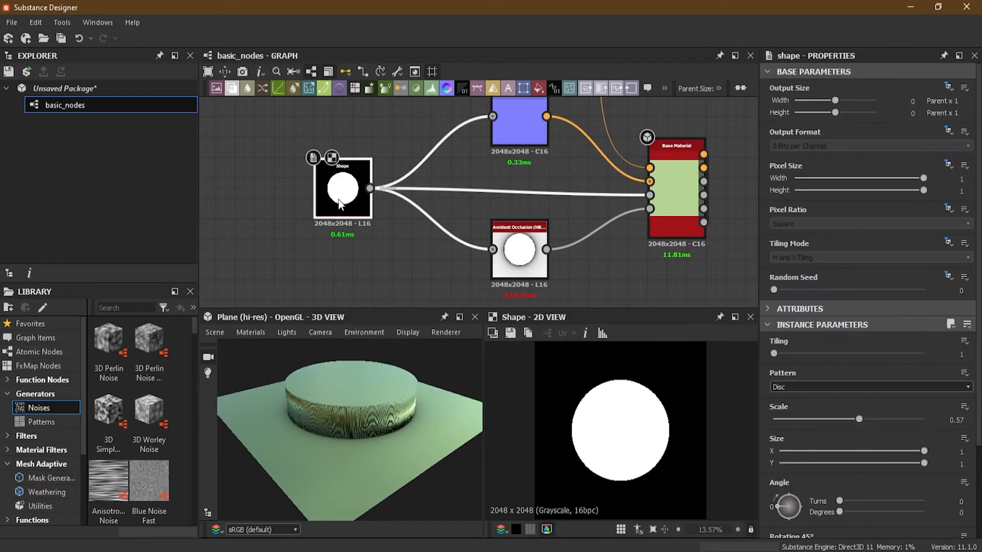
pyautogui.moveTo(463, 185); pyautogui.dragTo(432, 189, button='middle')
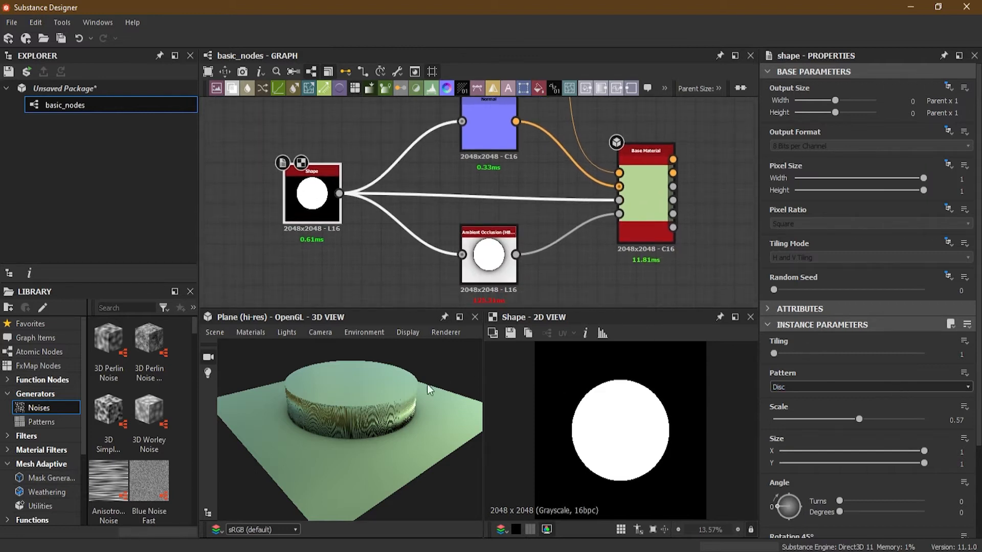
pyautogui.moveTo(405, 390); pyautogui.dragTo(395, 422)
pyautogui.scroll(3, 357, 389)
pyautogui.moveTo(373, 393); pyautogui.dragTo(373, 421, button='middle')
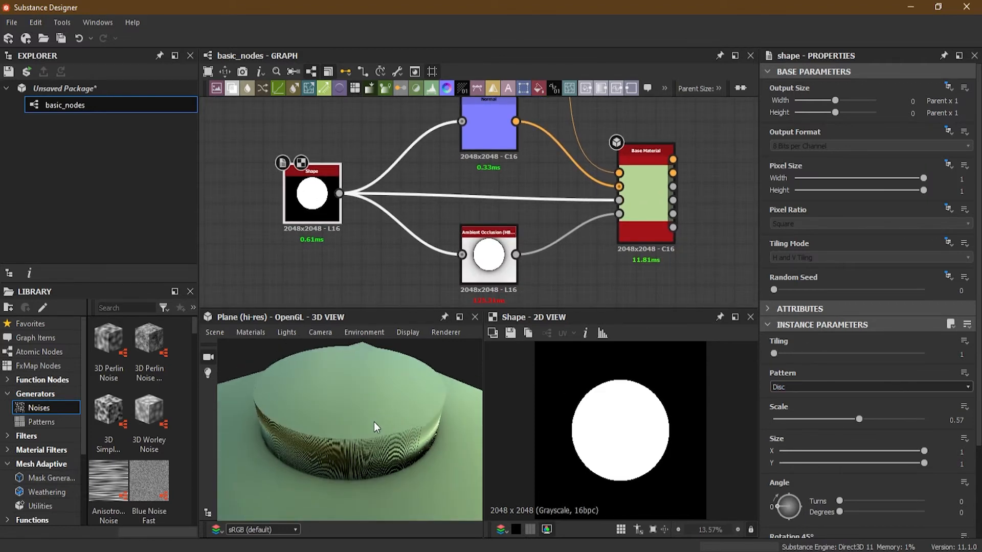
pyautogui.scroll(2, 377, 433)
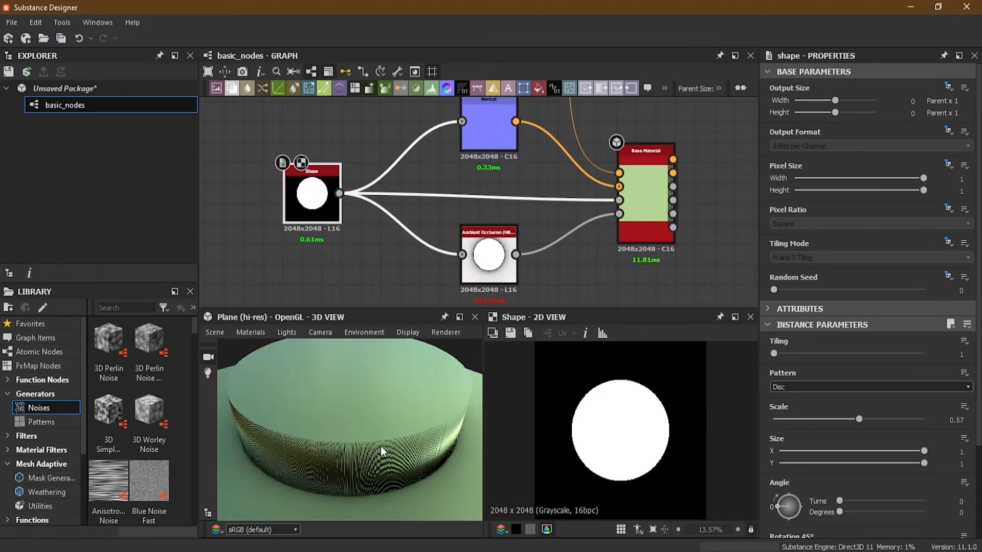
# - Change the Shape node's Pattern to Square and inspect the raised block's edges and its connections to the Base Material
pyautogui.click(804, 391)
pyautogui.click(803, 398)
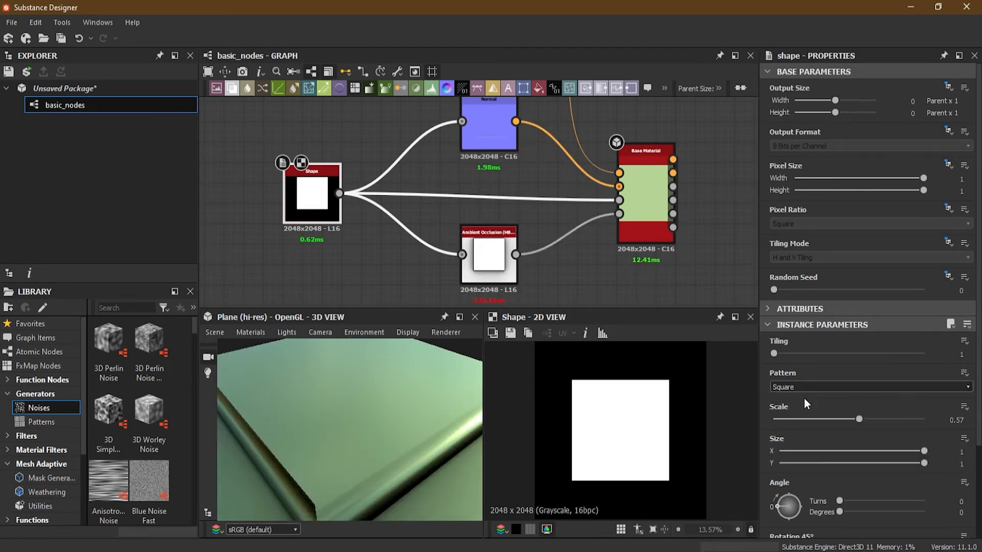
pyautogui.scroll(-1, 415, 224)
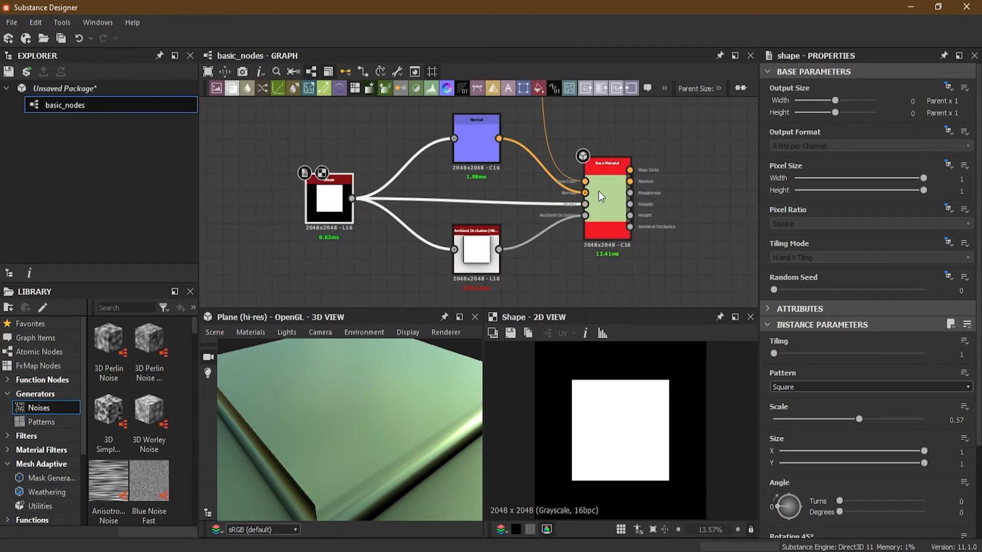
pyautogui.moveTo(499, 134); pyautogui.dragTo(498, 225, button='middle')
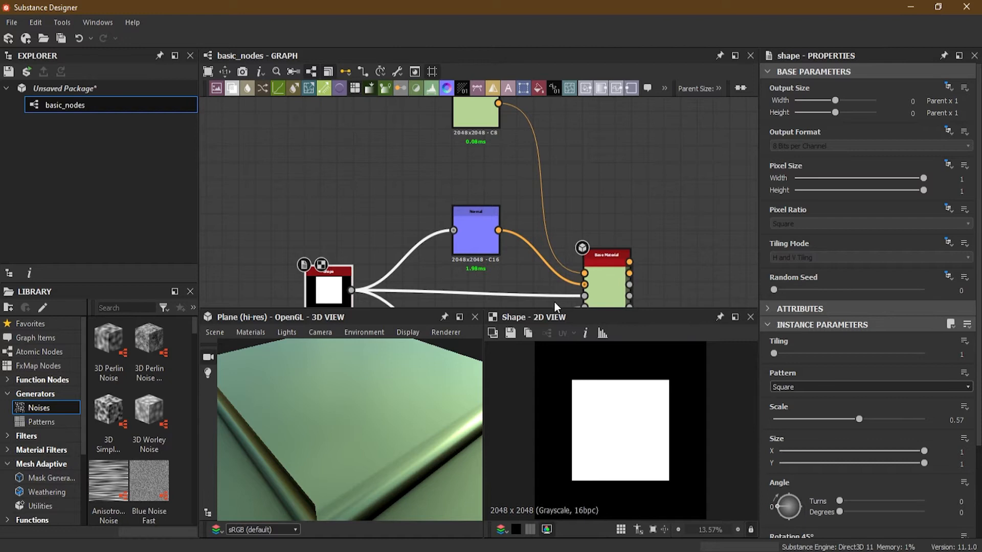
pyautogui.moveTo(554, 297); pyautogui.dragTo(560, 222, button='middle')
pyautogui.moveTo(434, 389); pyautogui.dragTo(401, 469)
pyautogui.scroll(3, 378, 449)
pyautogui.scroll(-2, 389, 456)
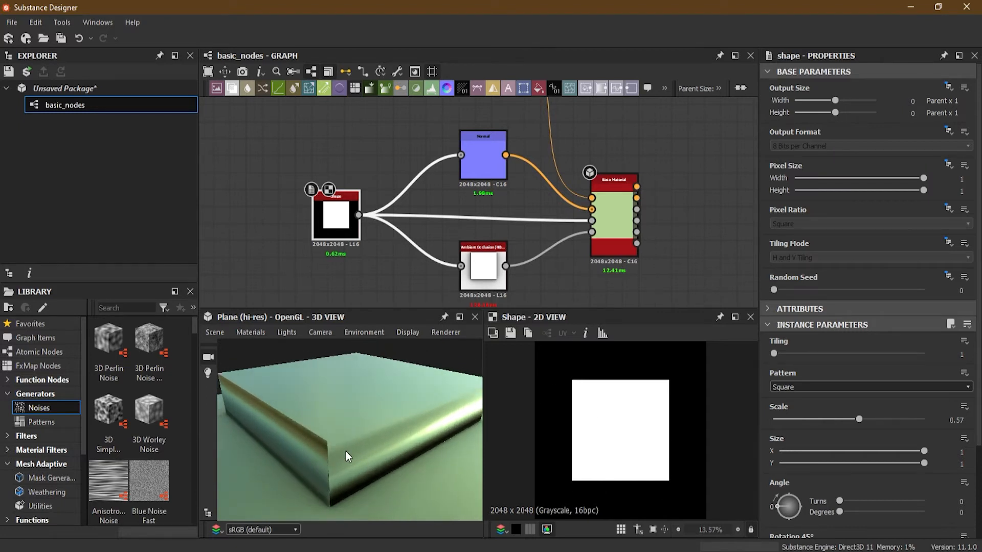
pyautogui.scroll(-2, 346, 452)
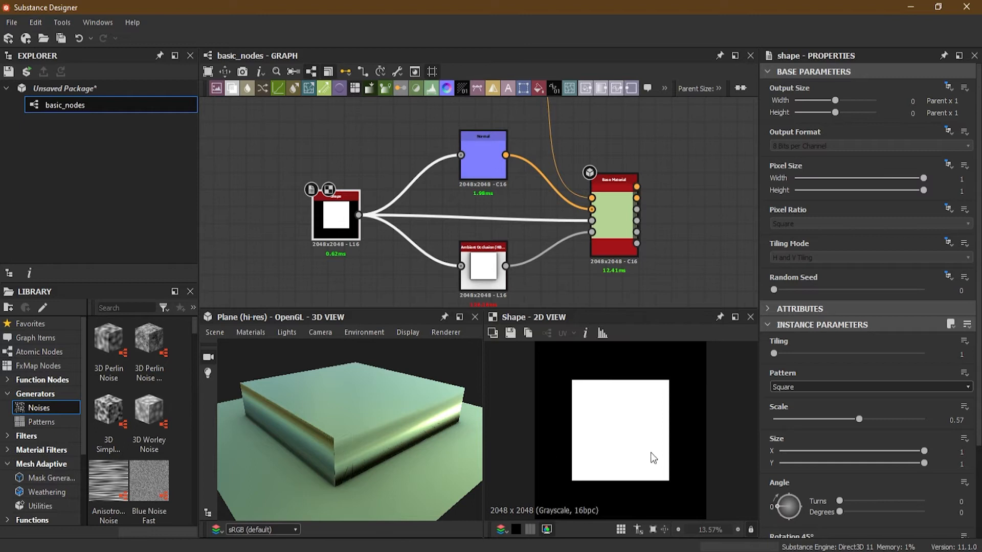
pyautogui.moveTo(336, 468); pyautogui.dragTo(345, 475)
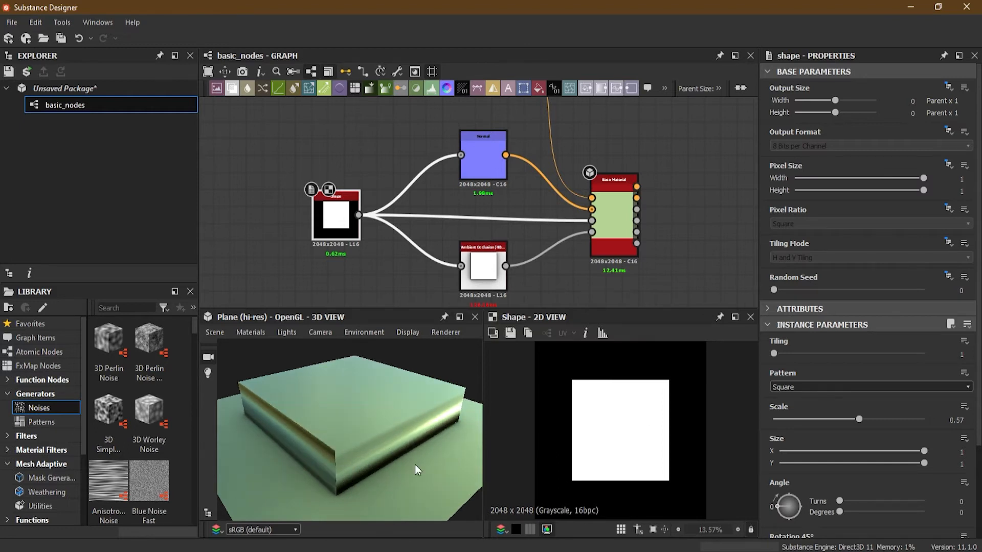
# - Set the Shape node's Pattern to Paraboloid and inspect the resulting dome from the side and from above
pyautogui.click(806, 386)
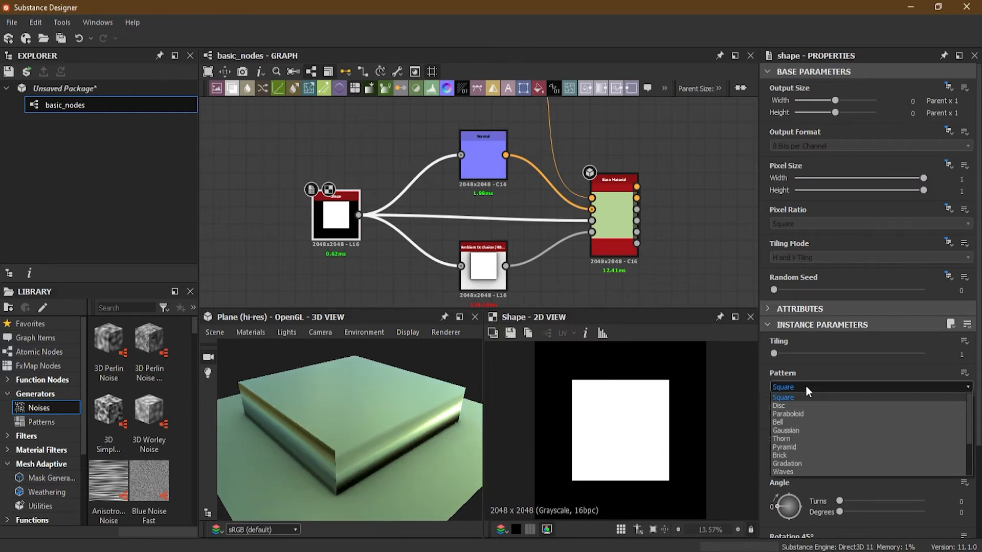
pyautogui.click(811, 413)
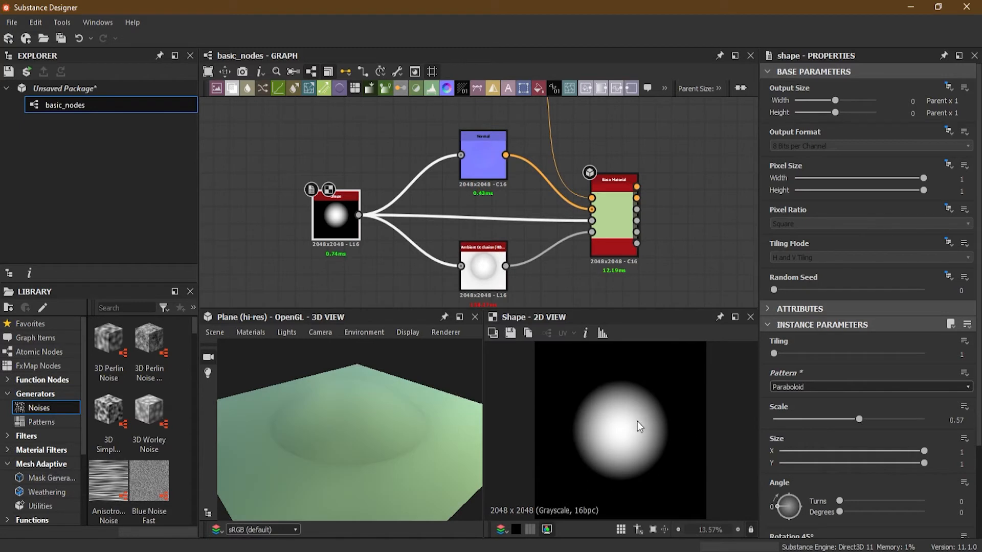
pyautogui.moveTo(357, 456); pyautogui.dragTo(299, 416)
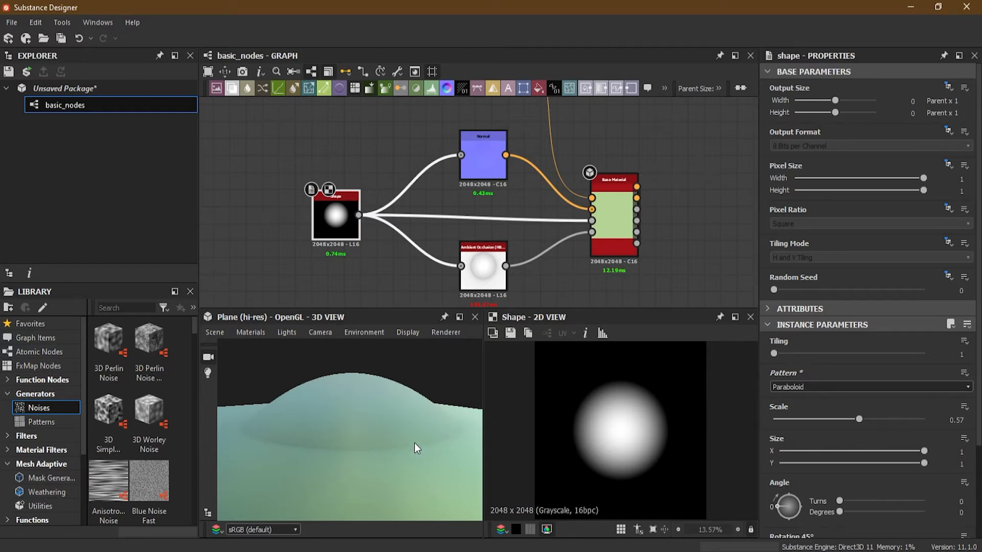
pyautogui.moveTo(394, 450); pyautogui.dragTo(370, 478)
pyautogui.scroll(1, 520, 168)
# - Try the Uniform Color node in Grayscale mode with an output luminance of 0.875
pyautogui.moveTo(520, 167); pyautogui.dragTo(520, 271, button='middle')
pyautogui.click(474, 115)
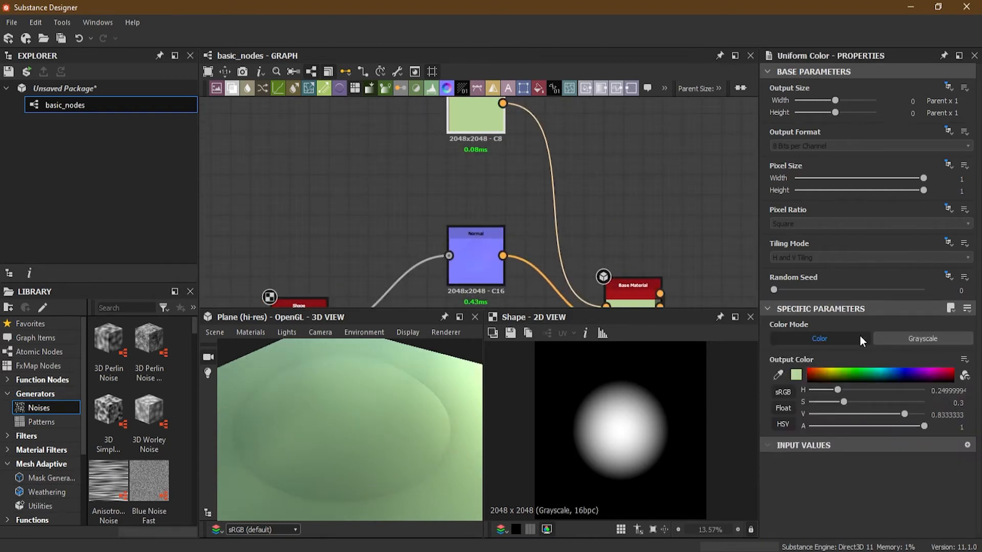
pyautogui.click(892, 336)
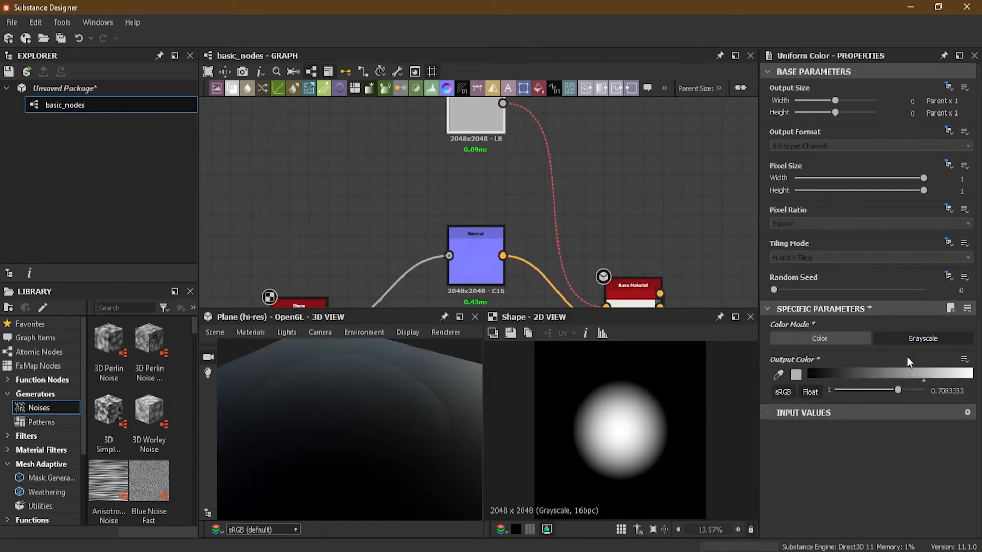
pyautogui.moveTo(901, 376)
pyautogui.mouseDown()
pyautogui.moveTo(844, 380)
pyautogui.moveTo(952, 378)
pyautogui.mouseUp()
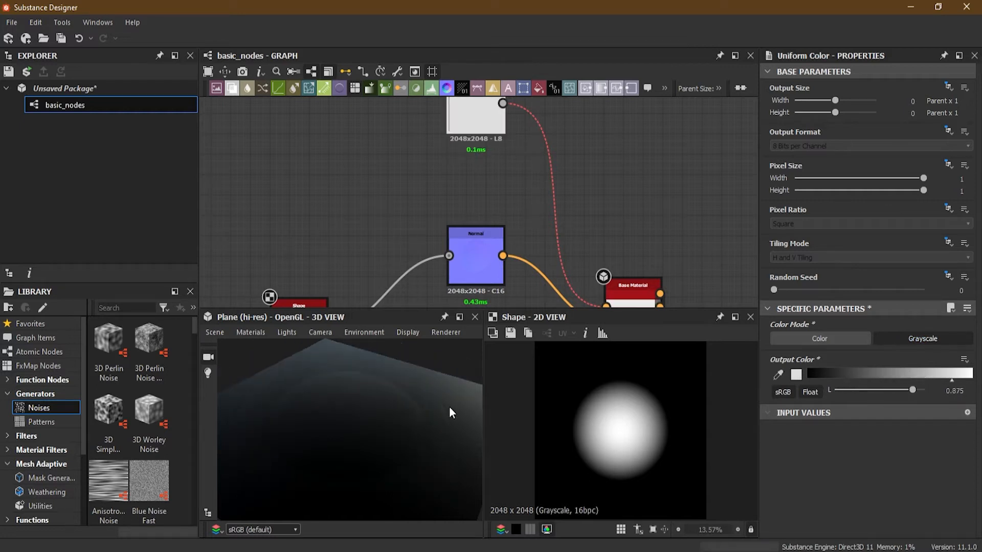
# - Show the Uniform Color node in the 2D view, set its Color Mode to Color and its output to neutral grey with V 0.74
pyautogui.doubleClick(463, 123)
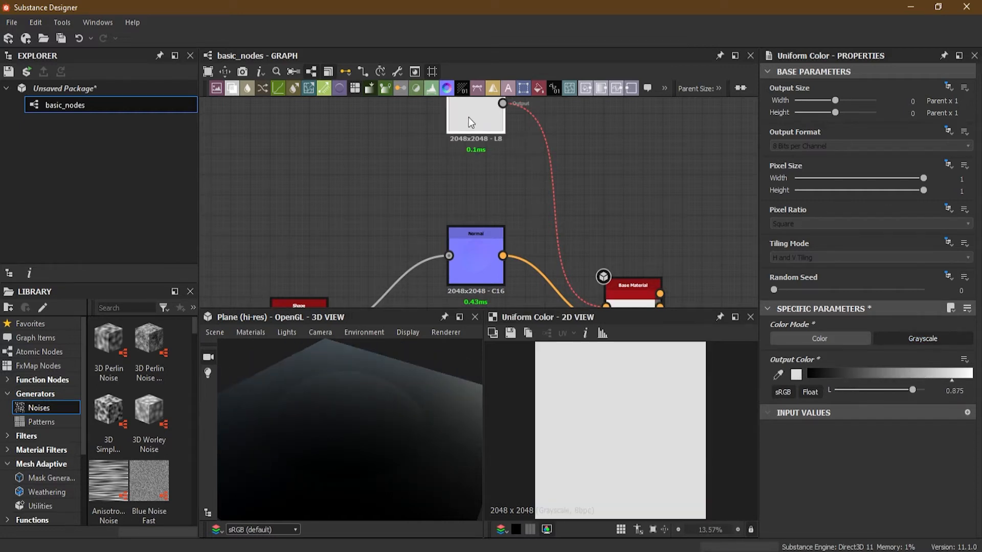
pyautogui.click(824, 337)
pyautogui.moveTo(819, 373); pyautogui.dragTo(894, 418)
pyautogui.moveTo(437, 425); pyautogui.dragTo(380, 473)
pyautogui.scroll(-4, 465, 194)
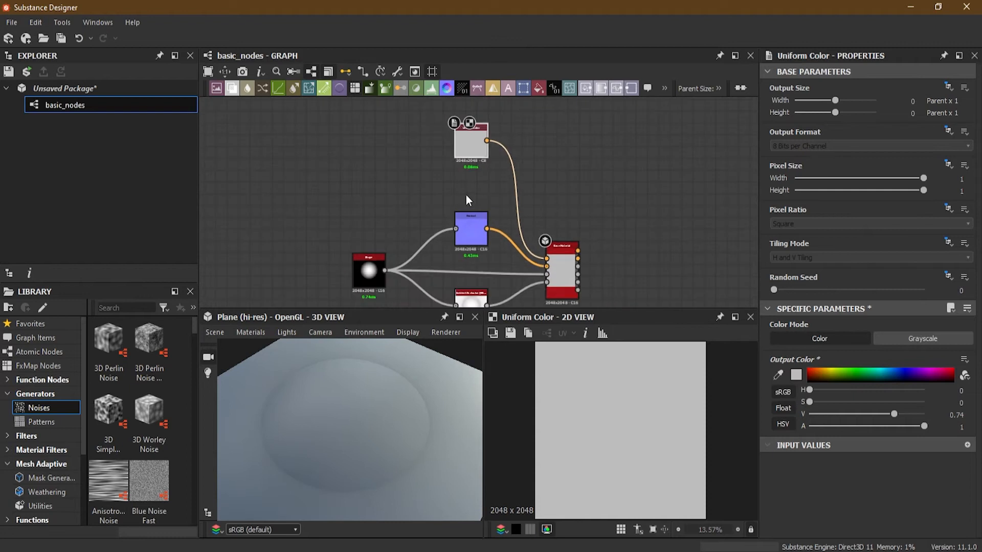
# - Set the Ambient Occlusion node's Height Depth to 0.37, Radius to 0.46 and Quality to 16 samples
pyautogui.click(512, 249)
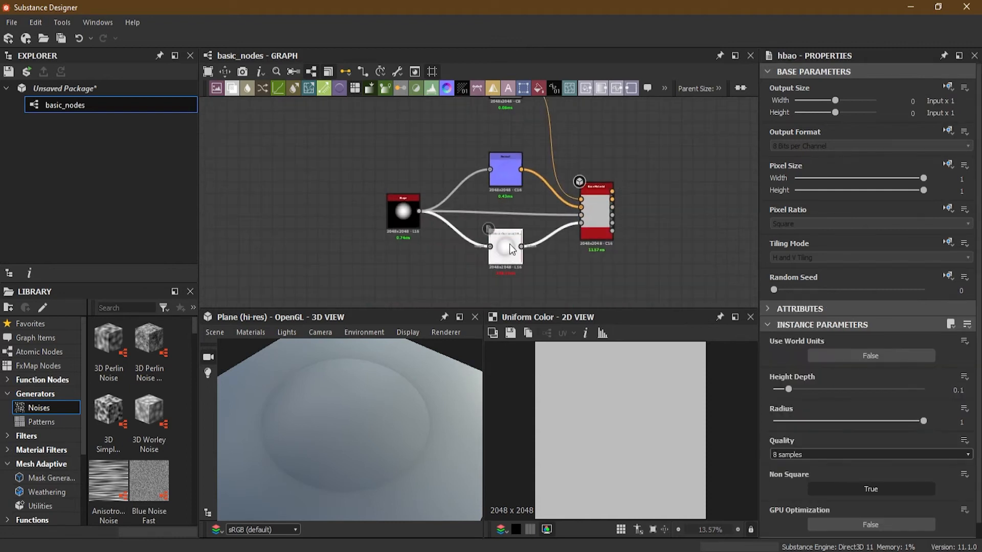
pyautogui.moveTo(788, 389); pyautogui.dragTo(828, 398)
pyautogui.moveTo(919, 420); pyautogui.dragTo(845, 419)
pyautogui.scroll(-1, 816, 435)
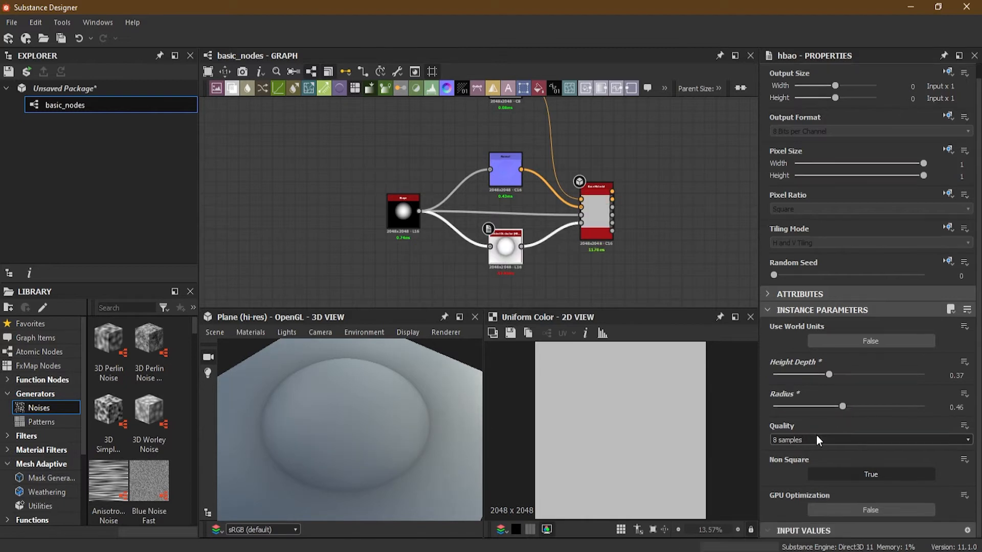
pyautogui.click(800, 438)
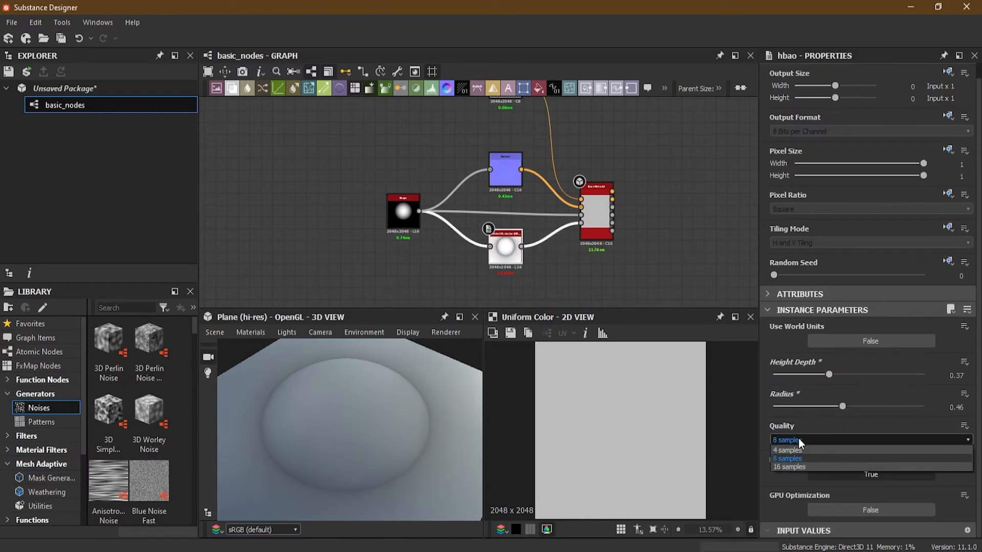
pyautogui.click(798, 467)
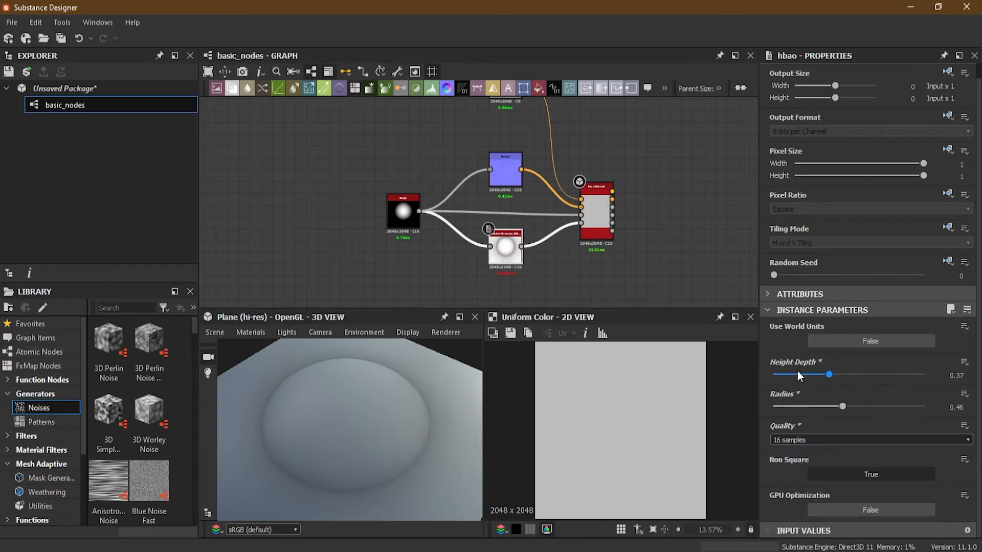
# - Raise the Ambient Occlusion node's Height Depth to 1 and inspect the shading around the dome's base
pyautogui.moveTo(421, 480); pyautogui.dragTo(391, 430)
pyautogui.moveTo(831, 377); pyautogui.dragTo(937, 379)
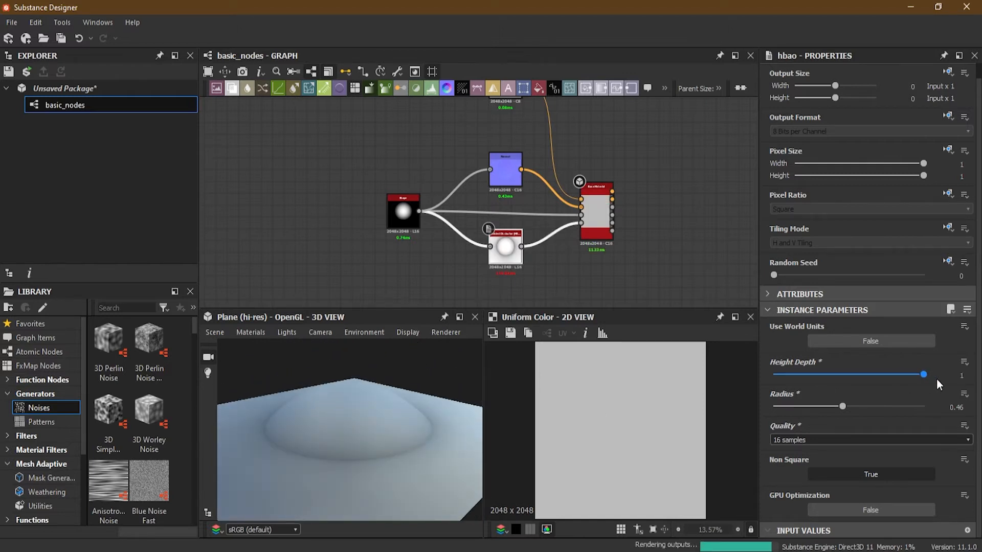
pyautogui.moveTo(341, 465); pyautogui.dragTo(355, 442)
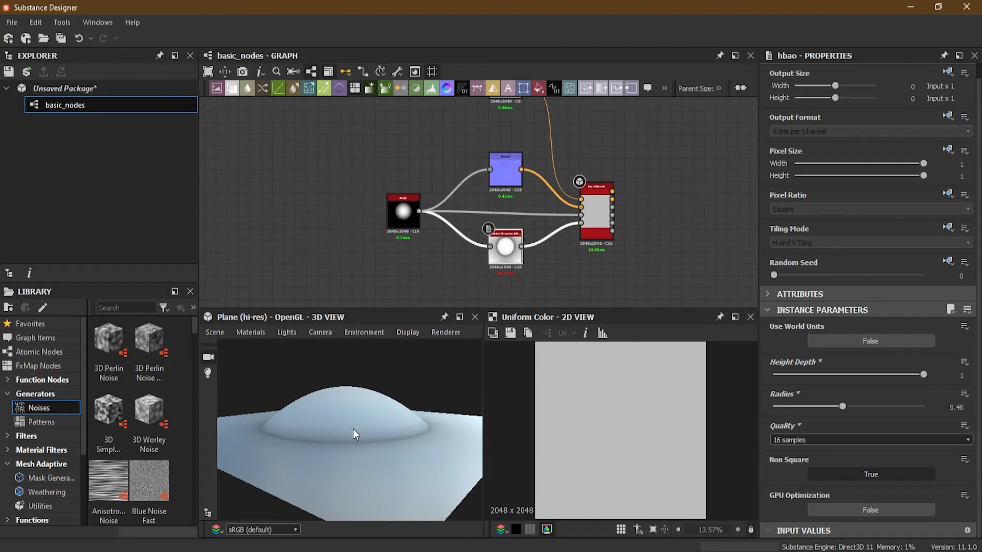
# - Set the Ambient Occlusion node's Height Depth to 0.43 and Radius to 0.21, checking the dome's shading in the 3D view
pyautogui.moveTo(923, 375); pyautogui.dragTo(838, 374)
pyautogui.moveTo(395, 419); pyautogui.dragTo(387, 461)
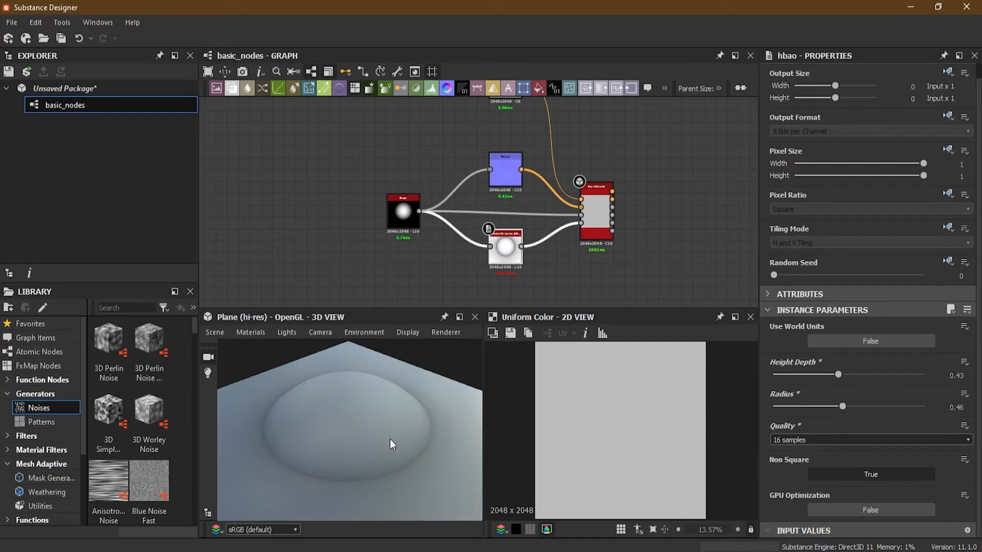
pyautogui.moveTo(840, 405); pyautogui.dragTo(805, 413)
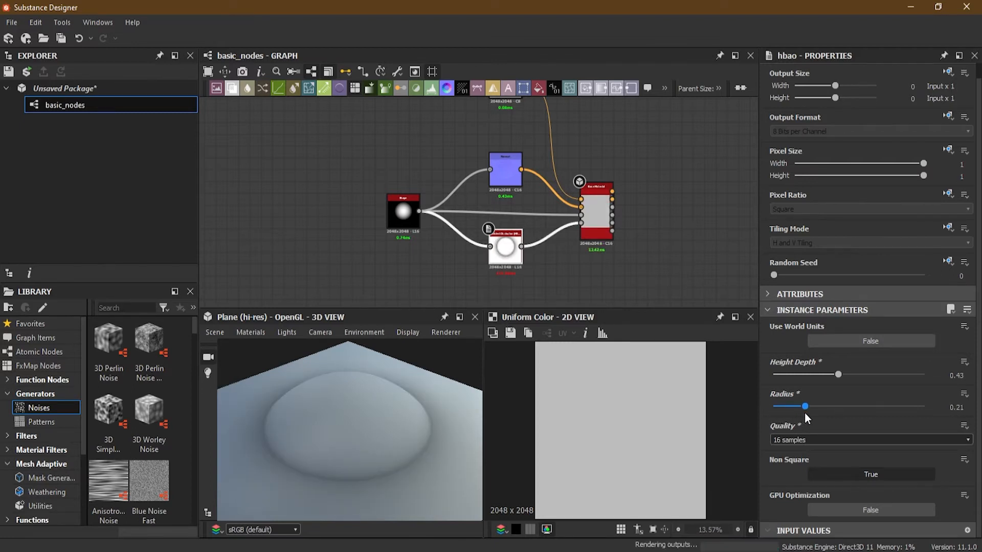
# - Show the Shape node in the 2D view and compare its Paraboloid gradient with the dome's side profile in the 3D view
pyautogui.doubleClick(398, 216)
pyautogui.moveTo(326, 452); pyautogui.dragTo(333, 416)
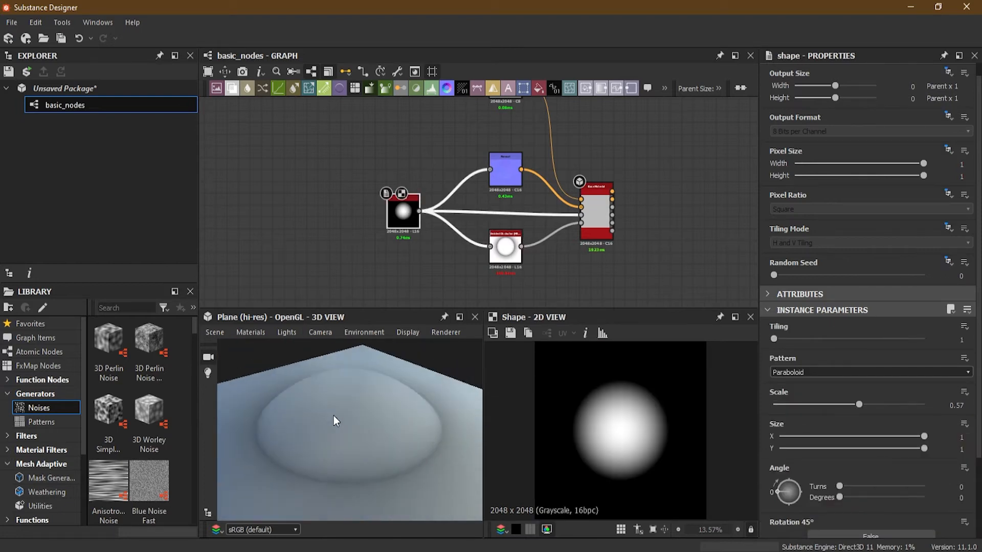
pyautogui.scroll(5, 587, 422)
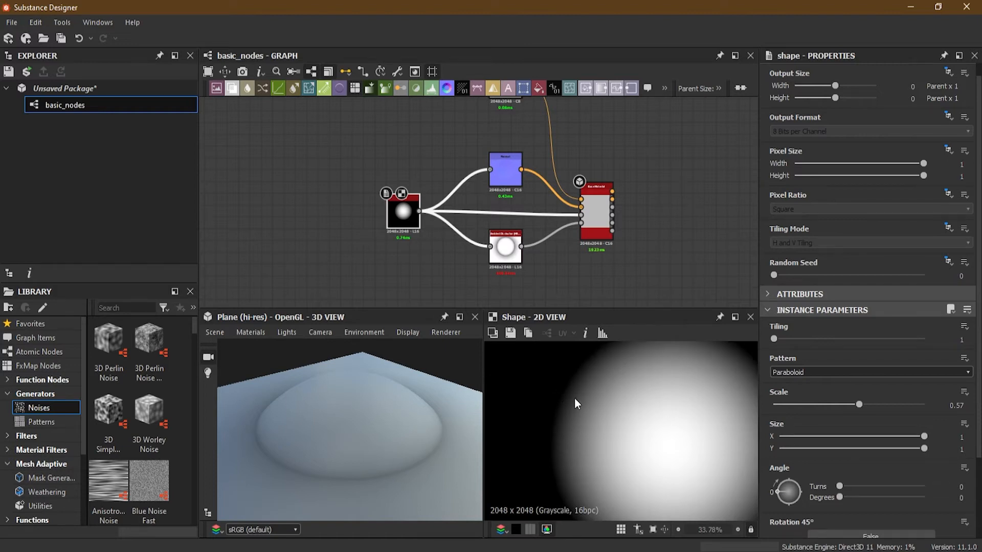
pyautogui.moveTo(304, 491)
pyautogui.mouseDown()
pyautogui.moveTo(290, 471)
pyautogui.moveTo(294, 492)
pyautogui.mouseUp()
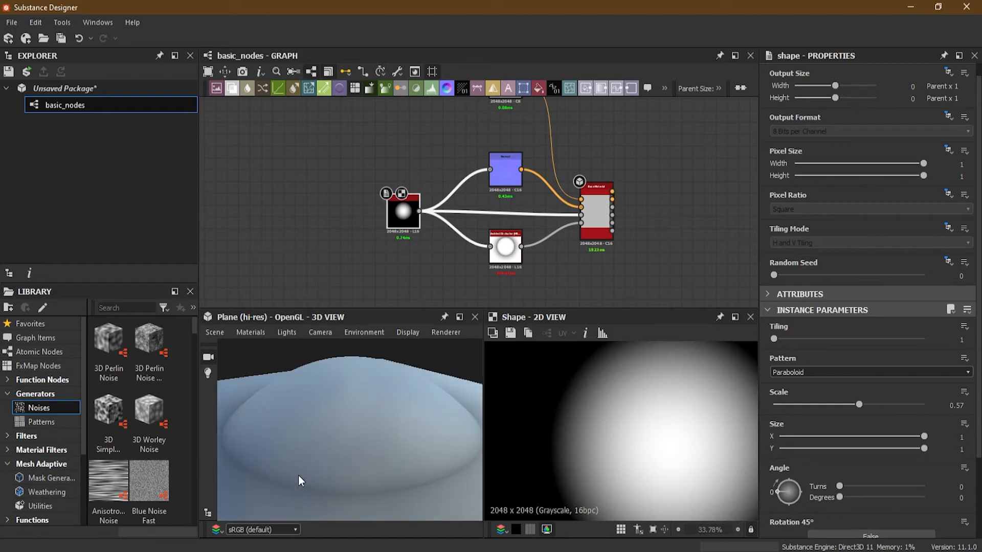
pyautogui.scroll(1, 595, 381)
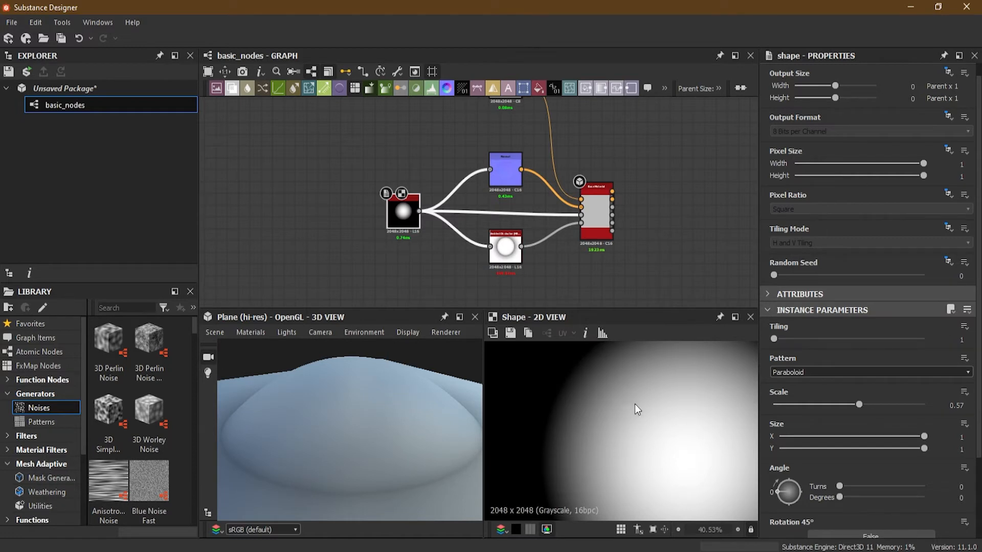
pyautogui.moveTo(362, 457)
pyautogui.mouseDown()
pyautogui.moveTo(361, 428)
pyautogui.moveTo(376, 424)
pyautogui.moveTo(339, 427)
pyautogui.moveTo(355, 402)
pyautogui.mouseUp()
pyautogui.scroll(-3, 639, 433)
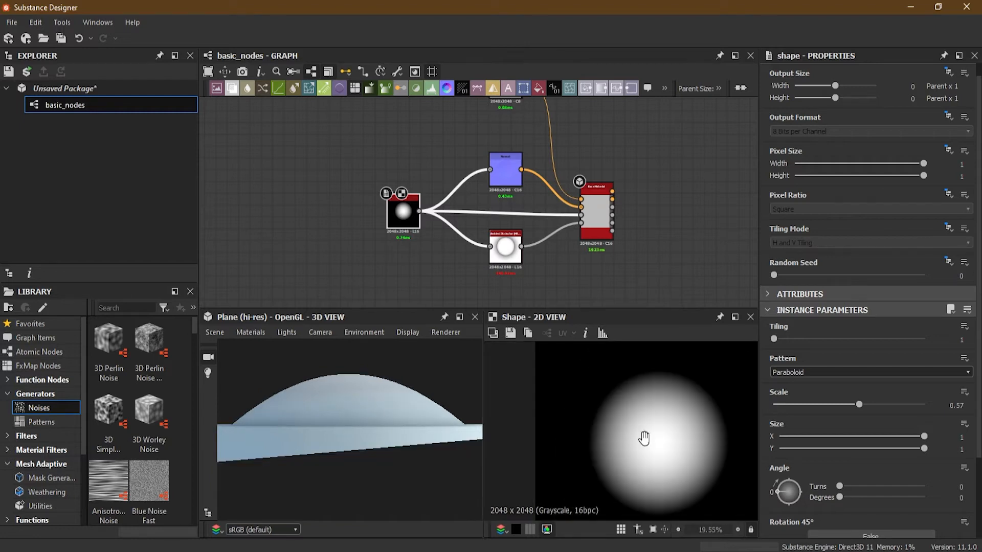
pyautogui.moveTo(645, 440); pyautogui.dragTo(608, 418, button='middle')
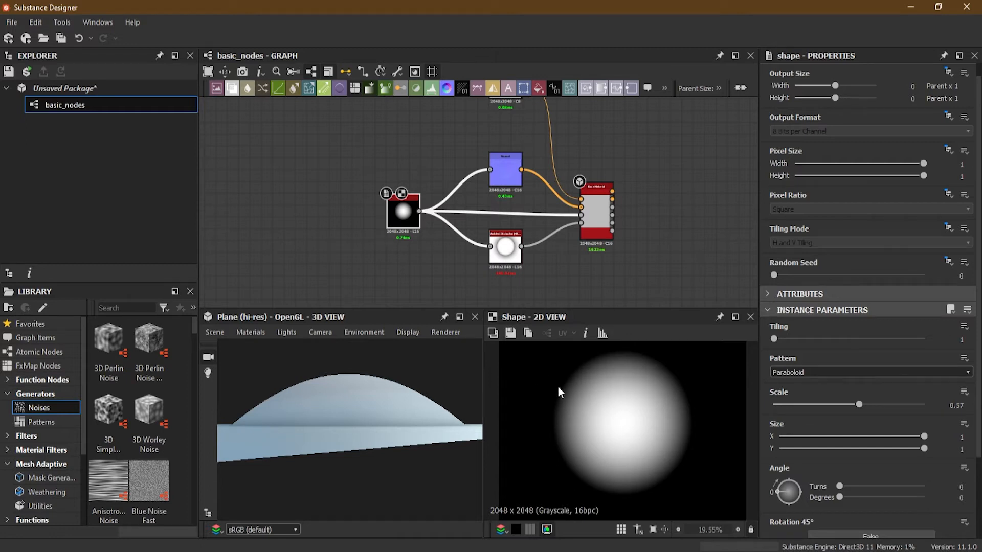
pyautogui.moveTo(239, 425); pyautogui.dragTo(355, 435)
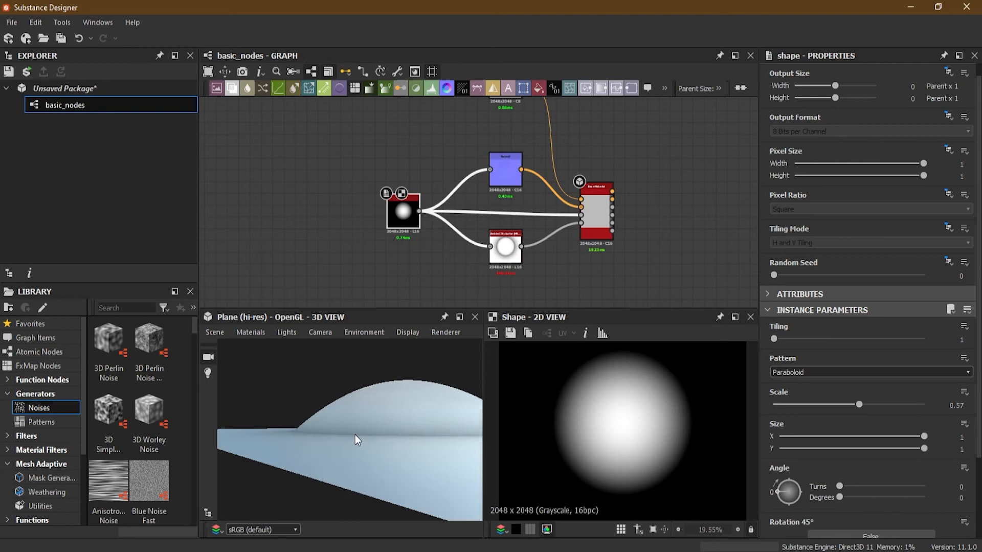
pyautogui.moveTo(347, 457); pyautogui.dragTo(346, 455)
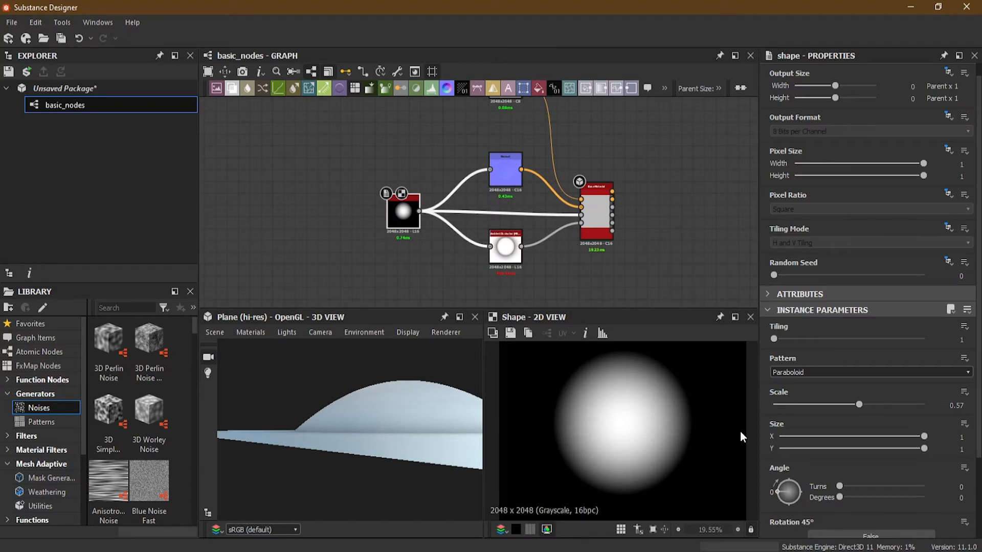
# - Set the Shape node's Pattern to Bell and inspect the resulting bump from above in the 3D view
pyautogui.click(815, 372)
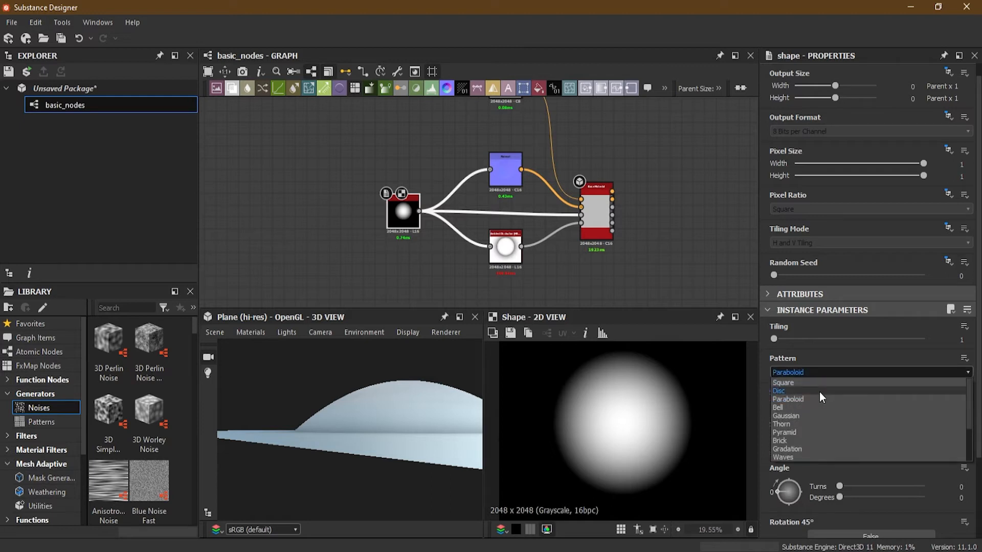
pyautogui.click(813, 407)
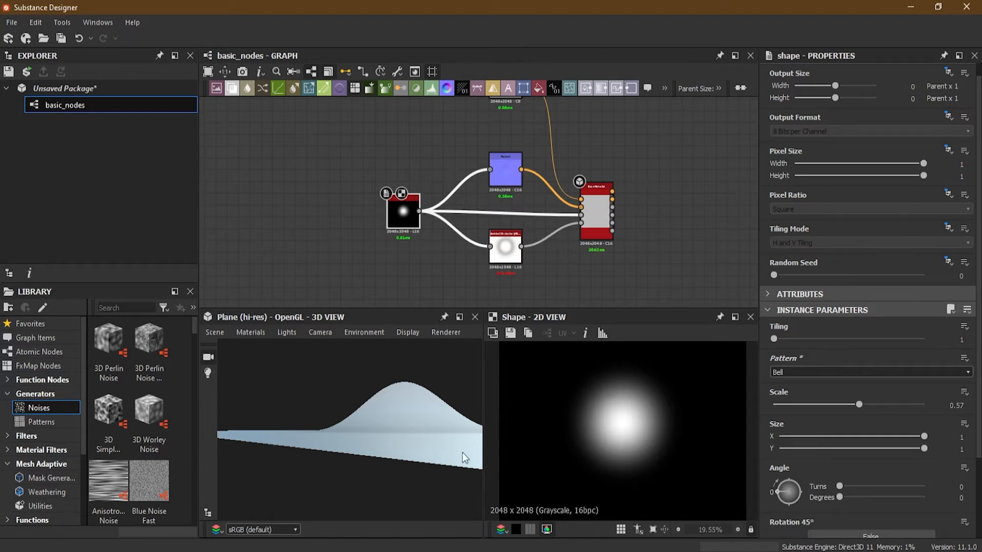
pyautogui.moveTo(450, 445); pyautogui.dragTo(407, 458)
# - Set the Ambient Occlusion node's Height Depth to 1 and Radius to 0.3, checking the shading in the 3D view
pyautogui.click(500, 257)
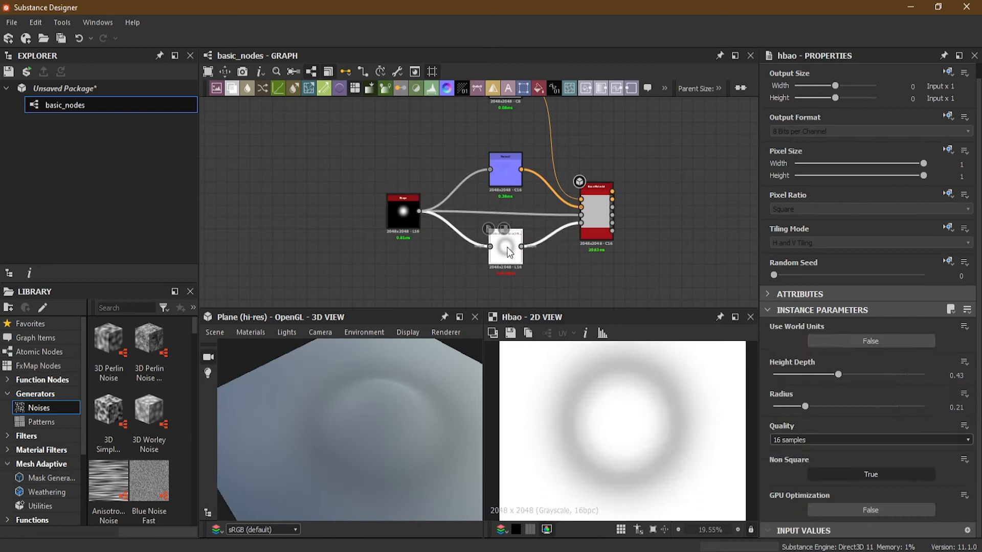
pyautogui.moveTo(854, 375); pyautogui.dragTo(928, 376)
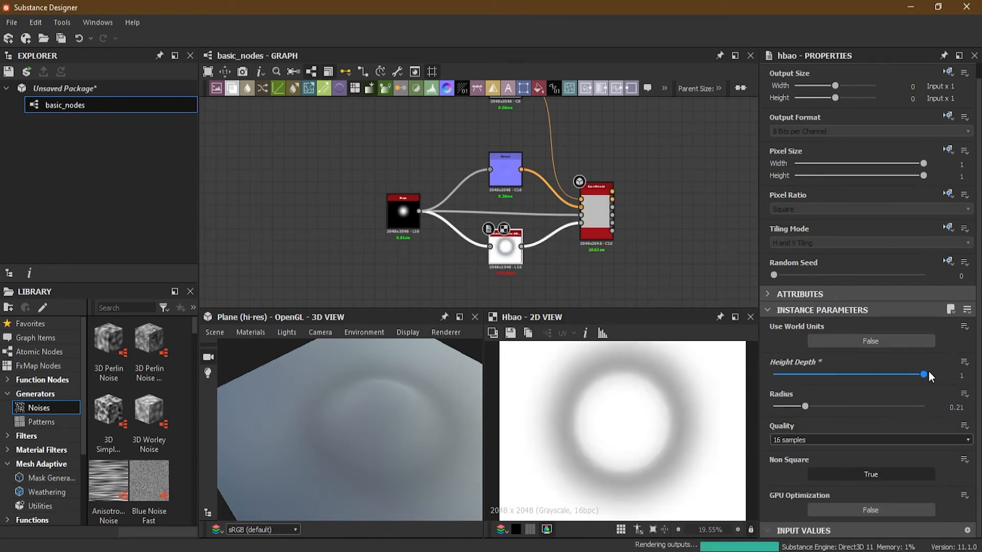
pyautogui.moveTo(803, 406)
pyautogui.mouseDown()
pyautogui.moveTo(777, 406)
pyautogui.moveTo(818, 407)
pyautogui.mouseUp()
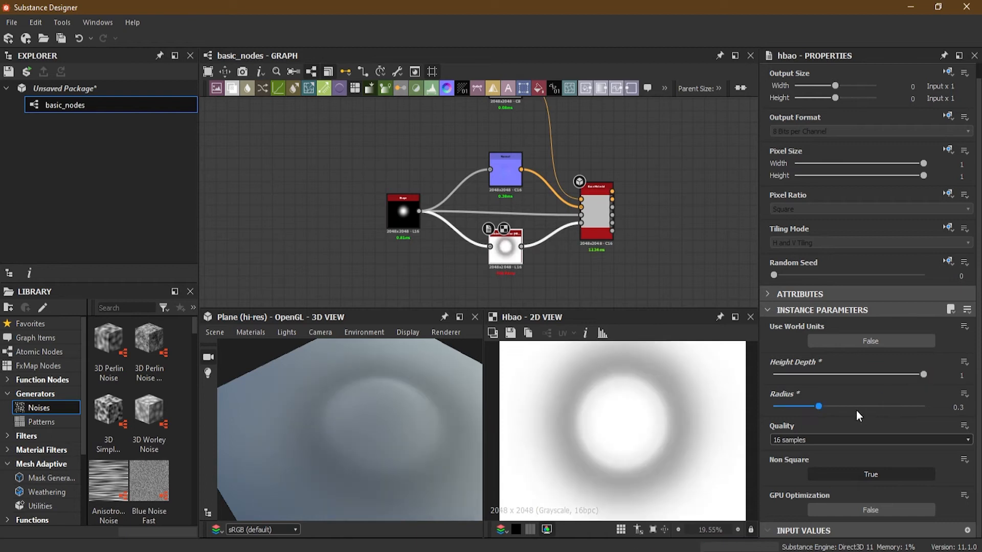
pyautogui.moveTo(449, 450)
pyautogui.mouseDown()
pyautogui.moveTo(437, 425)
pyautogui.moveTo(433, 440)
pyautogui.mouseUp()
# - Show the Shape node in the 2D view, set its Pattern to Gaussian and inspect the peak in 3D
pyautogui.doubleClick(403, 220)
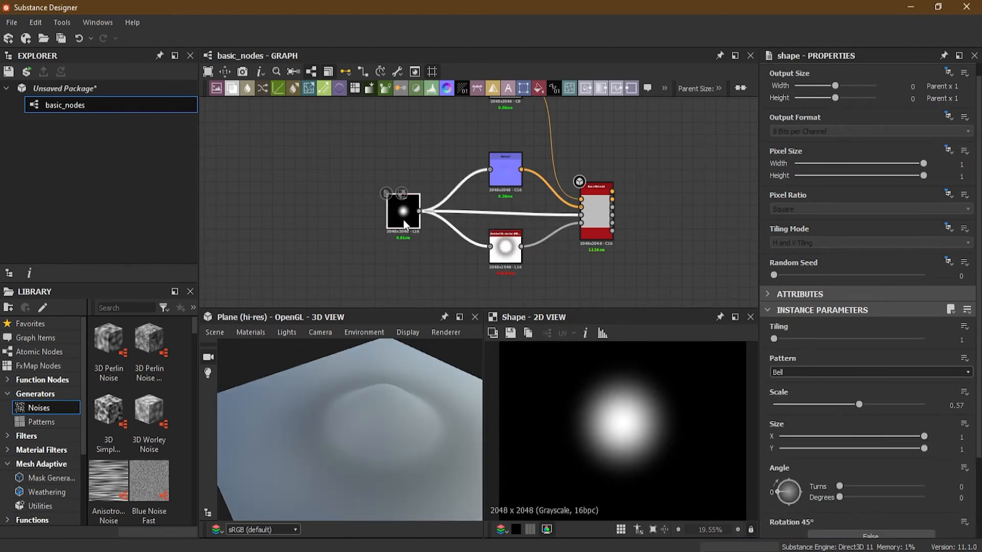
pyautogui.click(839, 372)
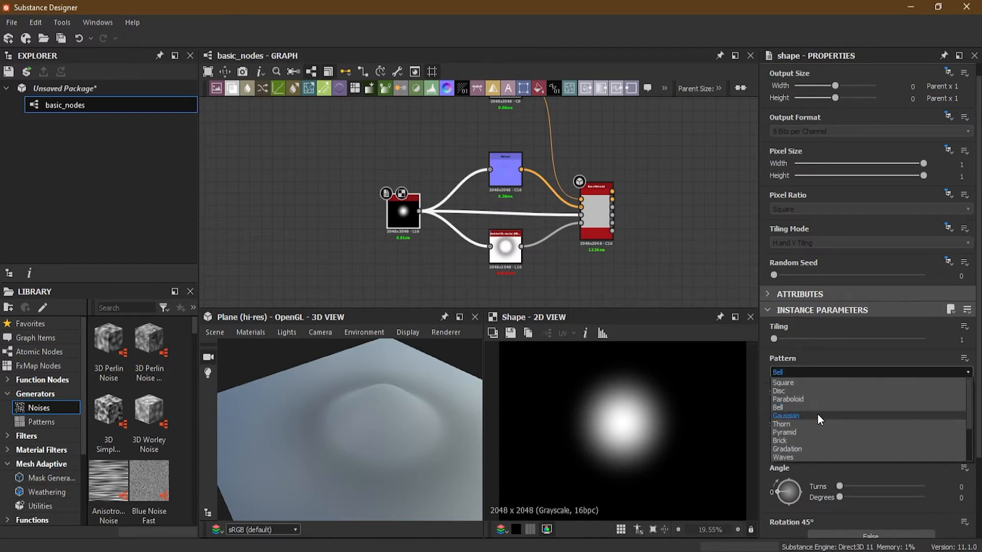
pyautogui.click(815, 415)
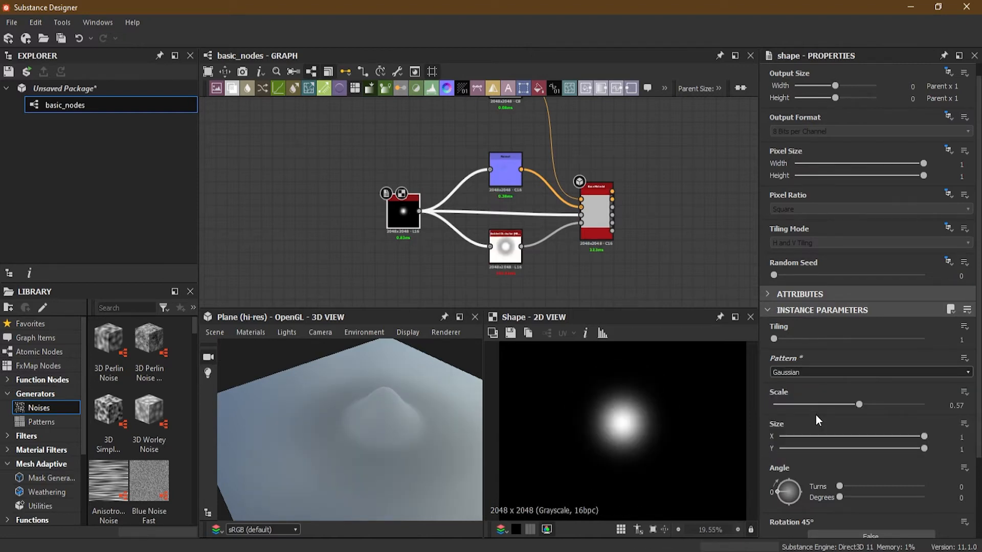
pyautogui.click(811, 372)
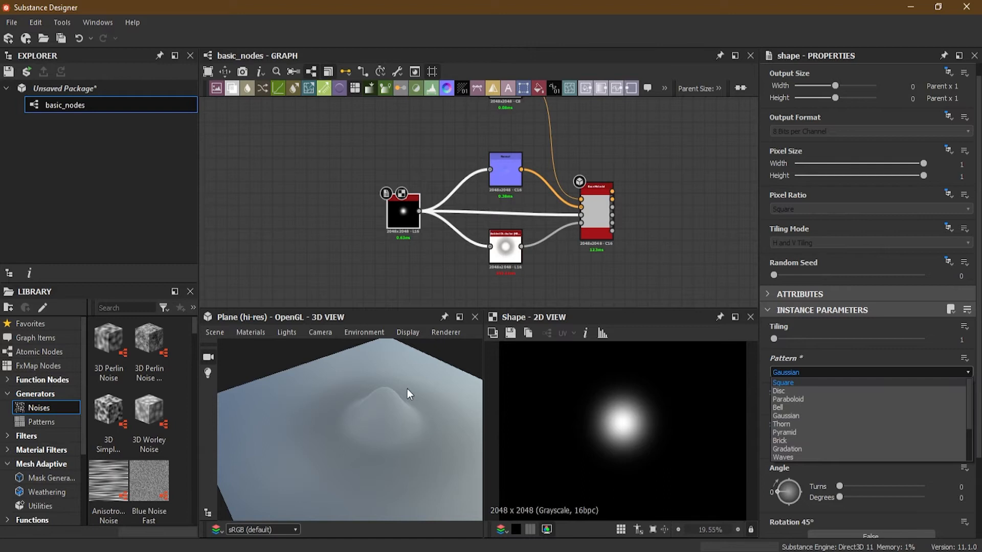
pyautogui.click(411, 407)
pyautogui.moveTo(411, 407); pyautogui.dragTo(395, 419)
# - Change the Shape node's Pattern to Thorn and check the sharp peak in the 3D view
pyautogui.click(802, 373)
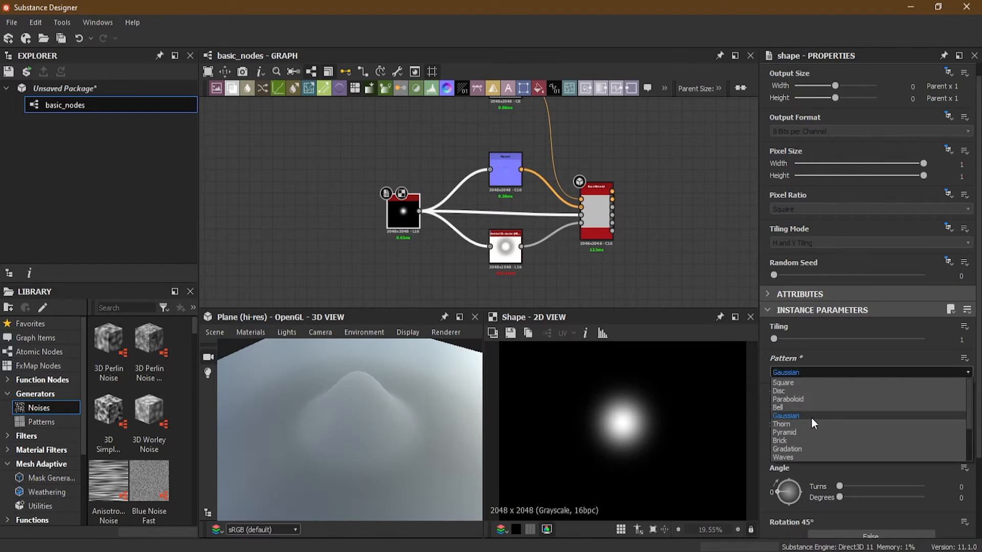
pyautogui.click(814, 424)
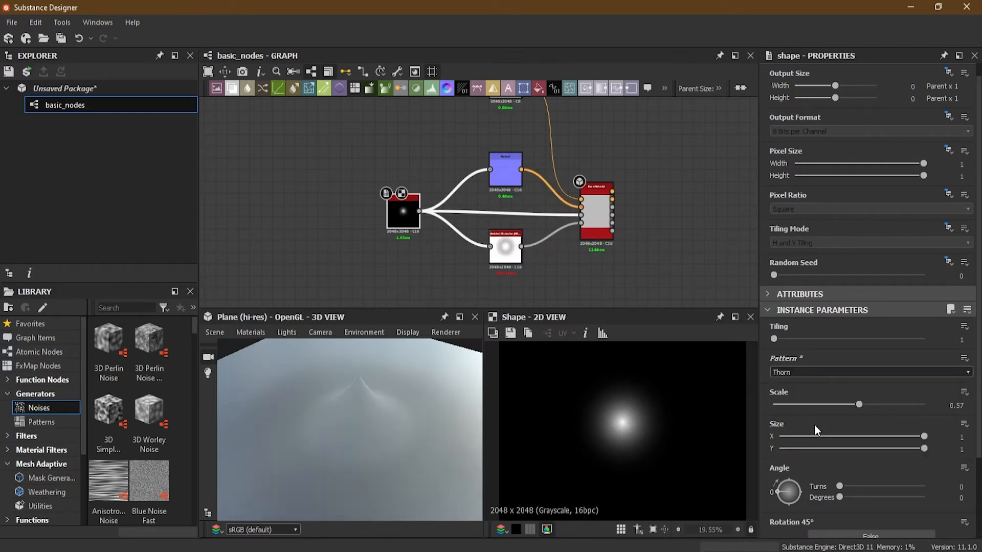
pyautogui.moveTo(427, 431)
pyautogui.mouseDown()
pyautogui.moveTo(453, 364)
pyautogui.moveTo(430, 435)
pyautogui.mouseUp()
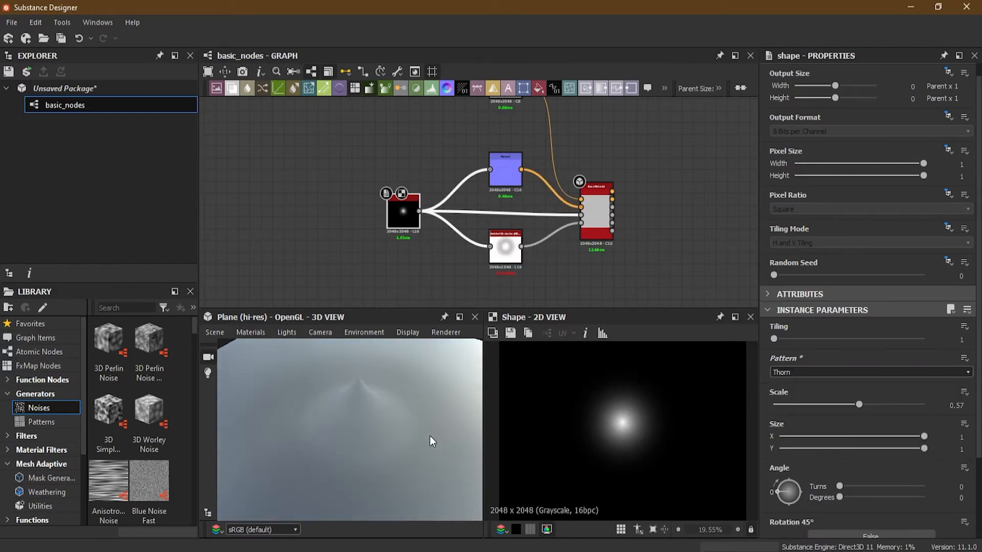
# - Change the Shape node's Pattern to Brick and view the whole raised block in the 3D view
pyautogui.click(811, 372)
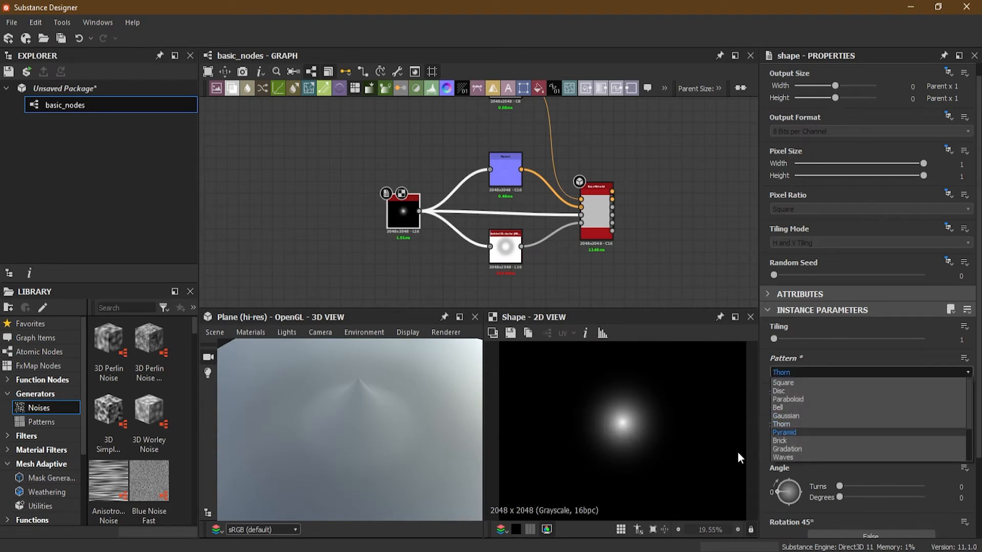
pyautogui.click(799, 441)
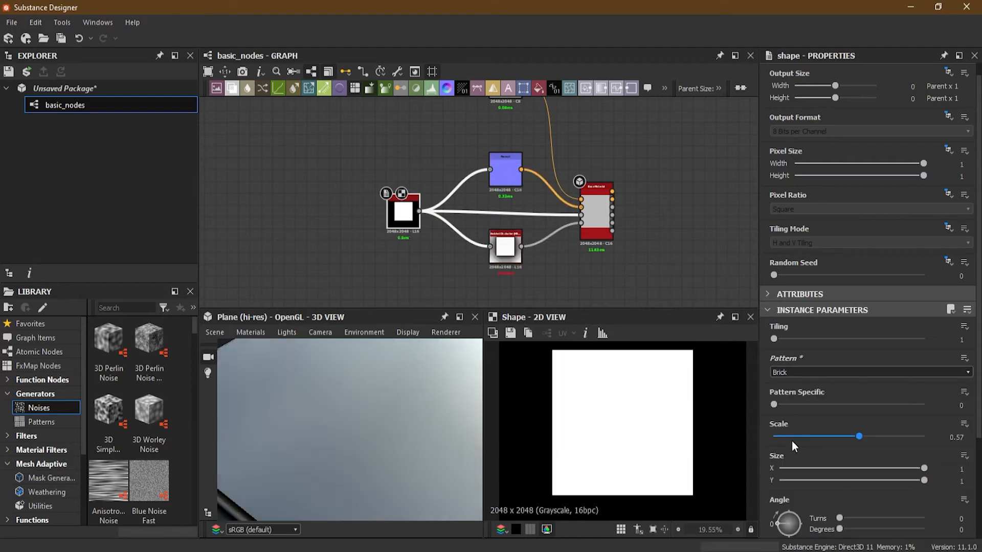
pyautogui.scroll(-5, 410, 386)
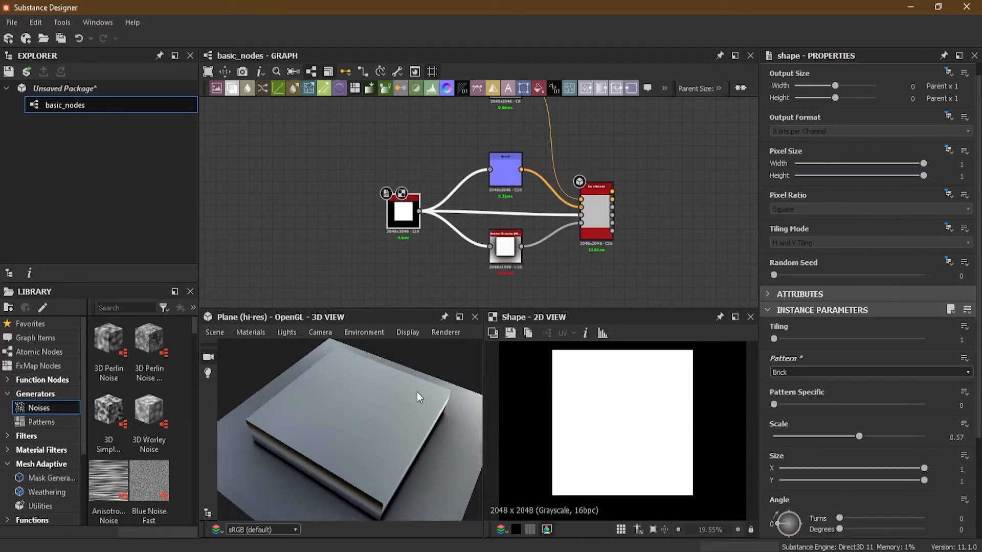
# - Set the Shape node's Pattern to Gradation and Scale to 0.61, comparing the gradient with the ramp in the 3D view
pyautogui.click(851, 372)
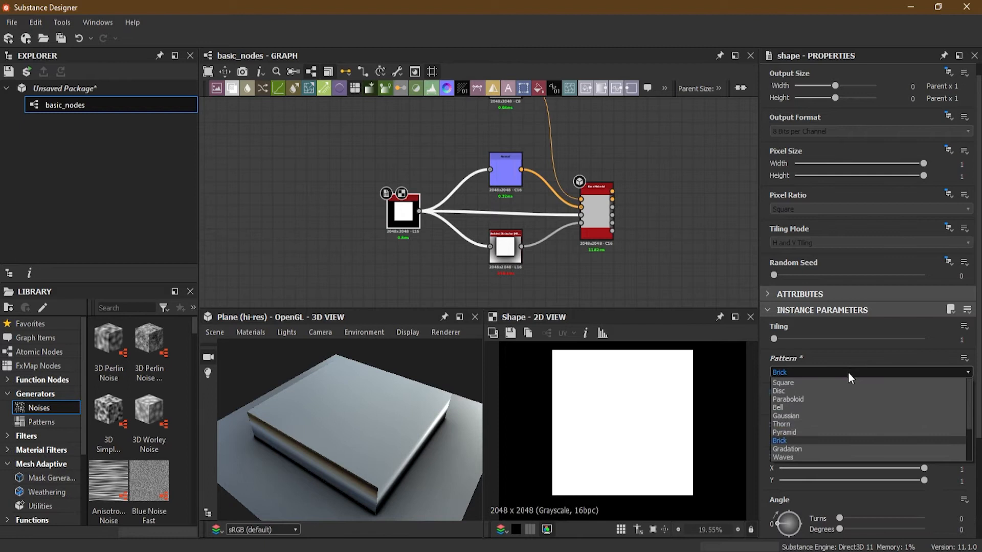
pyautogui.click(820, 452)
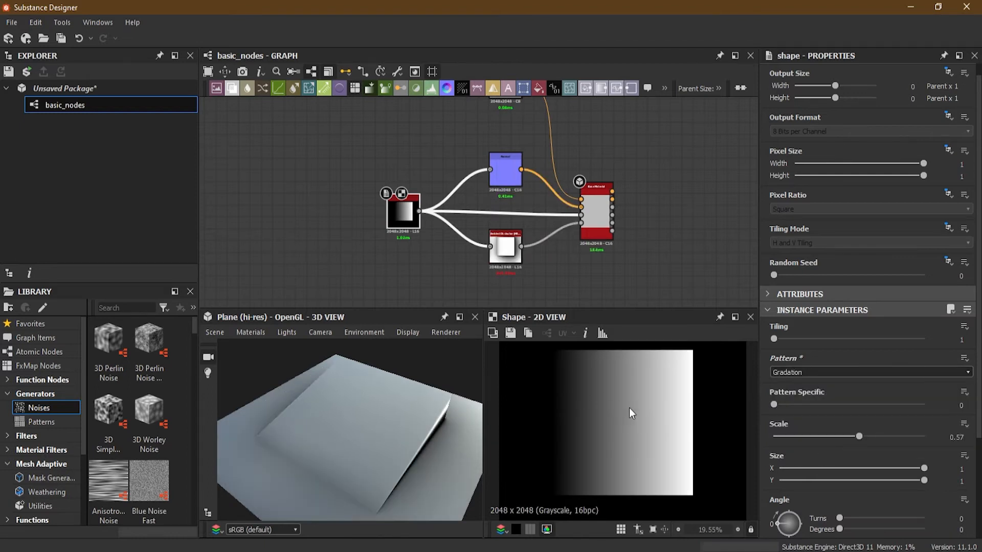
pyautogui.moveTo(413, 462); pyautogui.dragTo(351, 432)
pyautogui.moveTo(350, 431); pyautogui.dragTo(380, 459)
pyautogui.moveTo(819, 436); pyautogui.dragTo(866, 435)
pyautogui.moveTo(369, 453); pyautogui.dragTo(346, 414)
pyautogui.scroll(-3, 555, 427)
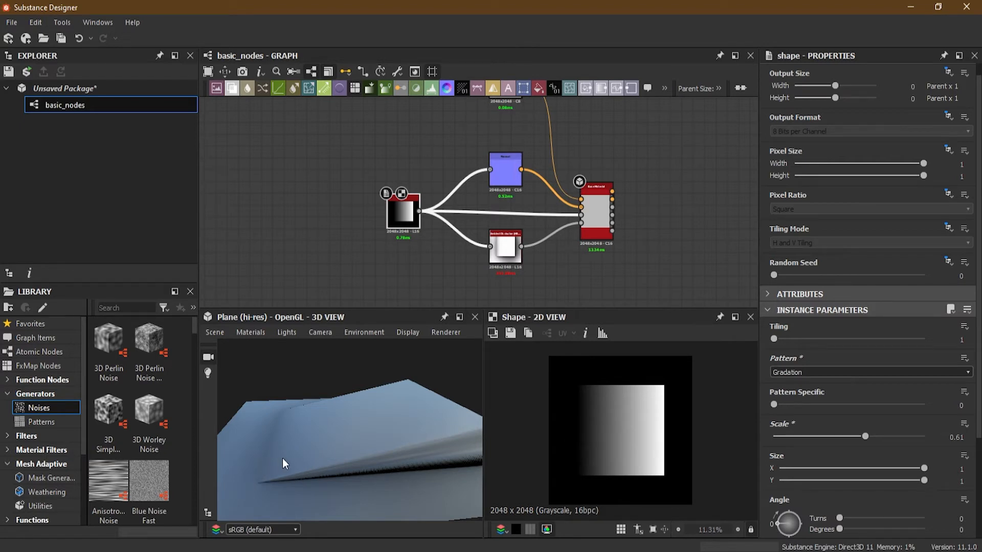
pyautogui.moveTo(326, 447)
pyautogui.mouseDown()
pyautogui.moveTo(367, 455)
pyautogui.moveTo(324, 456)
pyautogui.moveTo(333, 462)
pyautogui.moveTo(335, 441)
pyautogui.mouseUp()
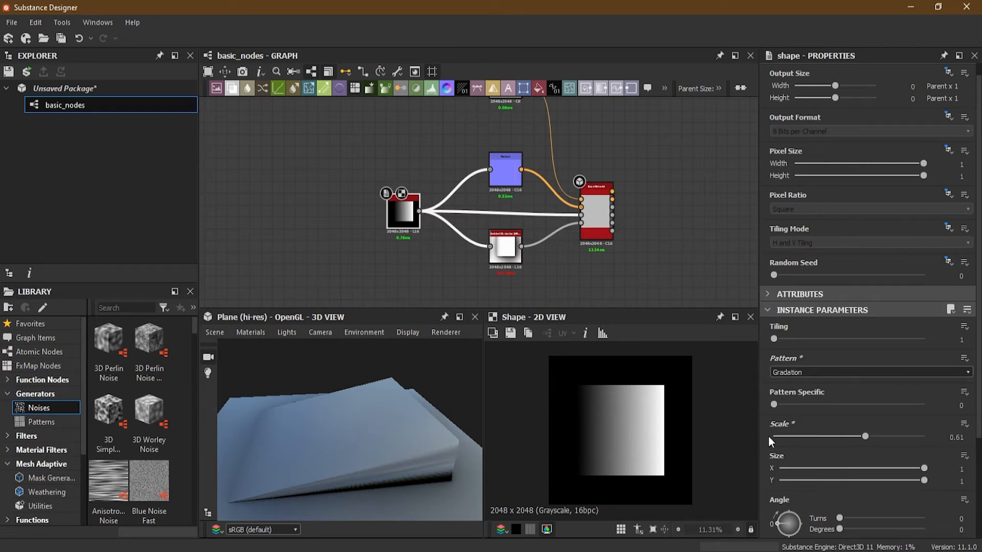
# - Change the Shape node's Pattern to Waves and inspect the ridges in the 3D view
pyautogui.click(842, 373)
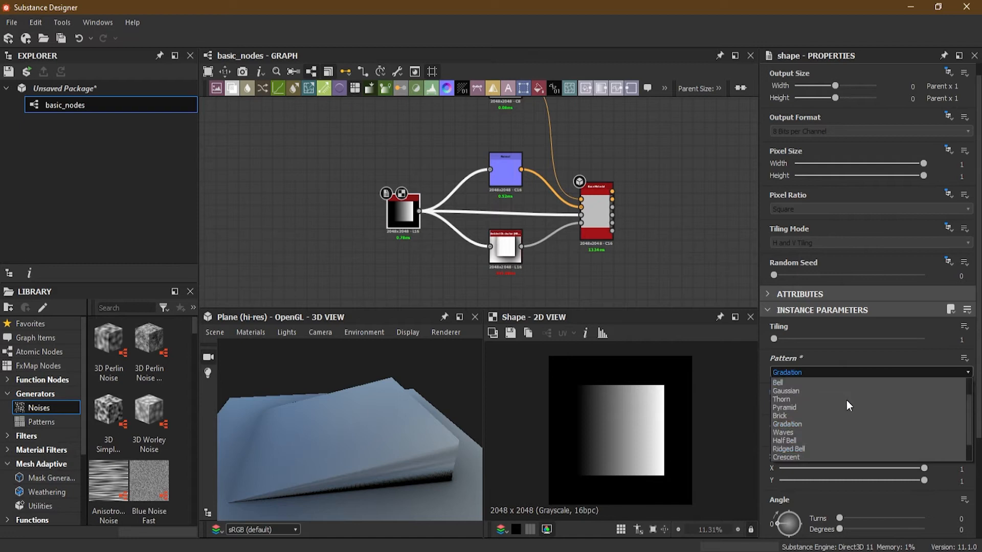
pyautogui.click(839, 433)
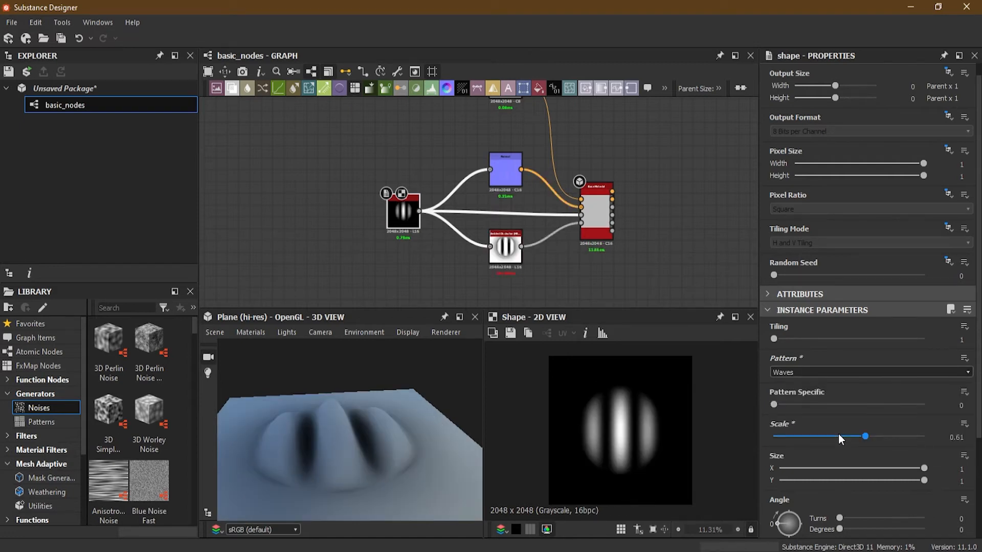
pyautogui.moveTo(344, 463); pyautogui.dragTo(367, 460)
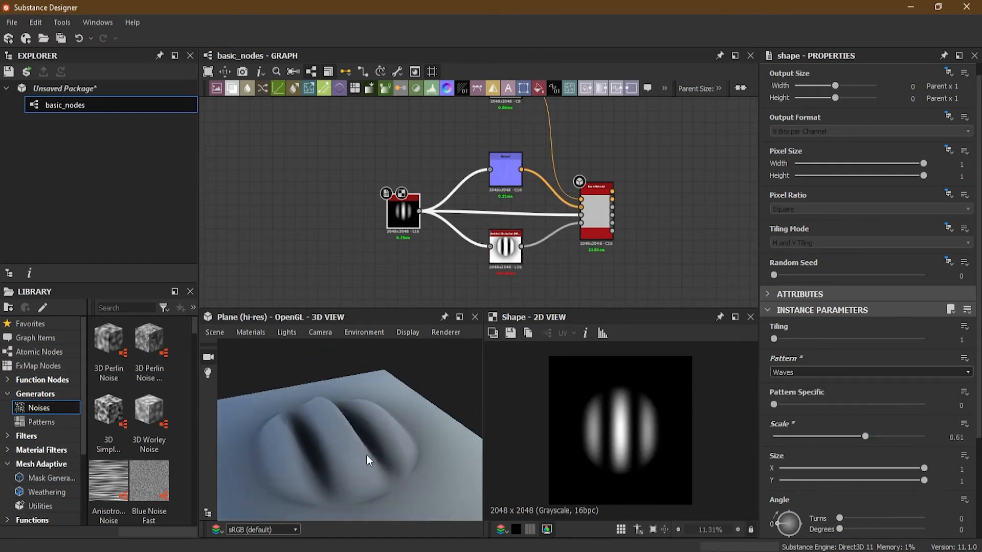
# - Try the Ridged Bell and Cone patterns on the Shape node, comparing their gradients and heights
pyautogui.click(812, 376)
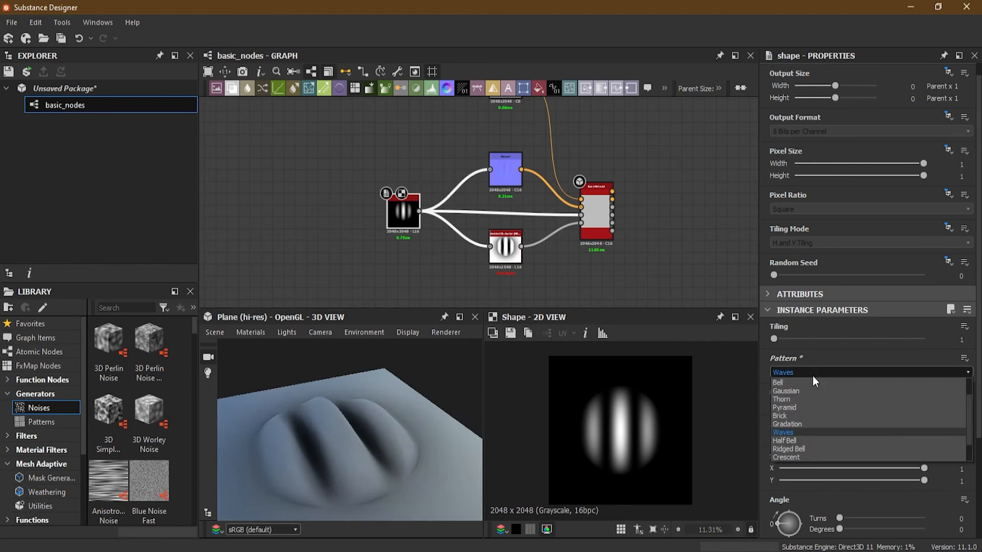
pyautogui.click(817, 448)
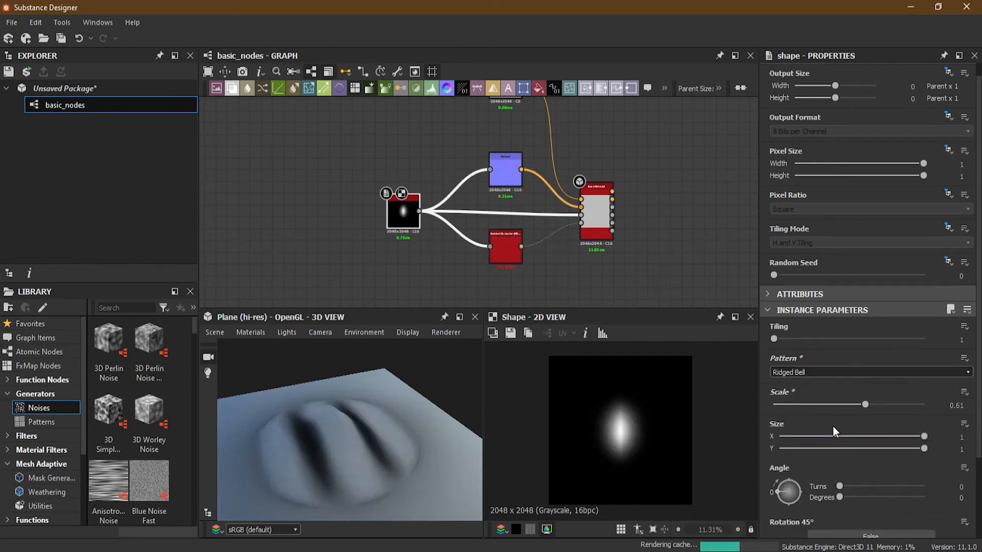
pyautogui.click(807, 372)
pyautogui.scroll(-1, 803, 436)
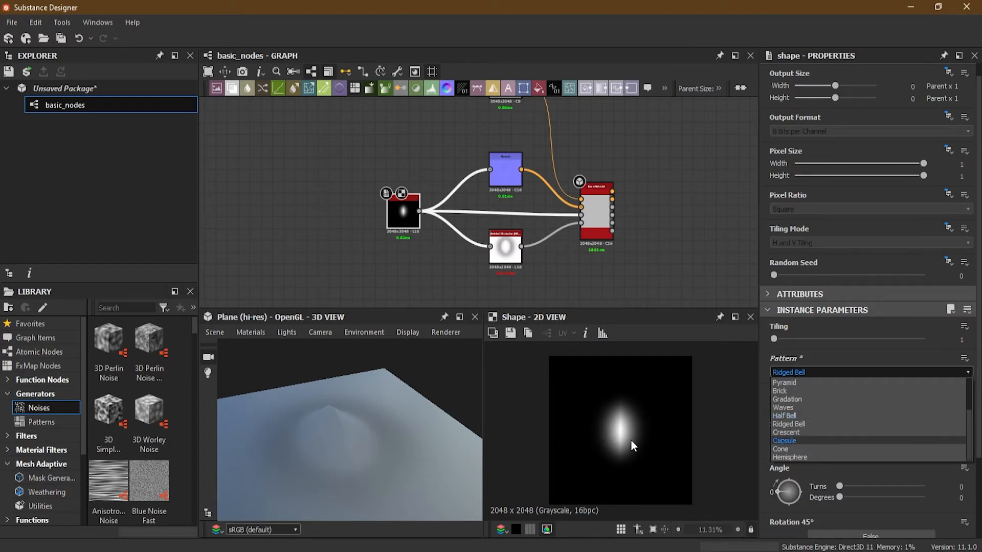
pyautogui.click(808, 449)
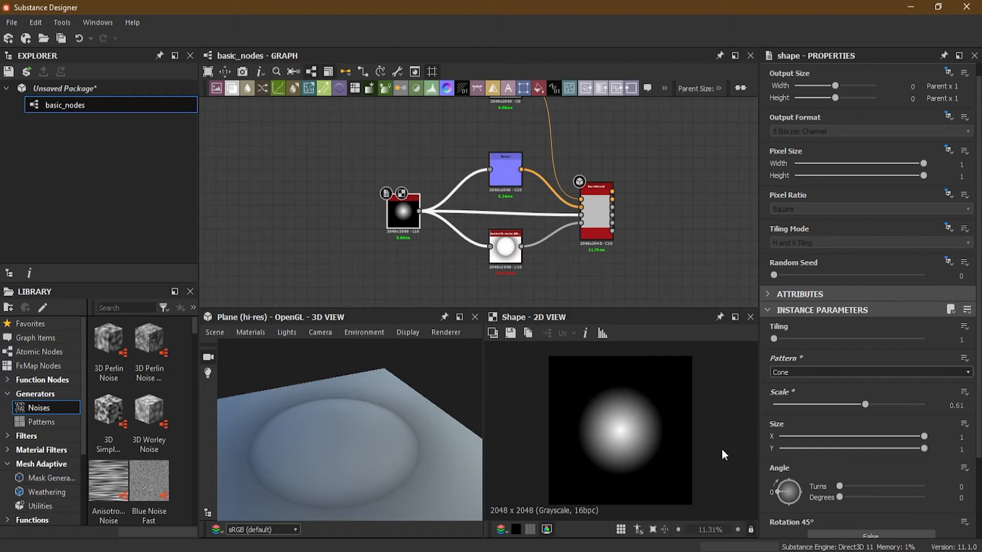
# - Change the Shape node's Pattern to Hemisphere and inspect the dome in the 3D view
pyautogui.click(805, 372)
pyautogui.click(832, 454)
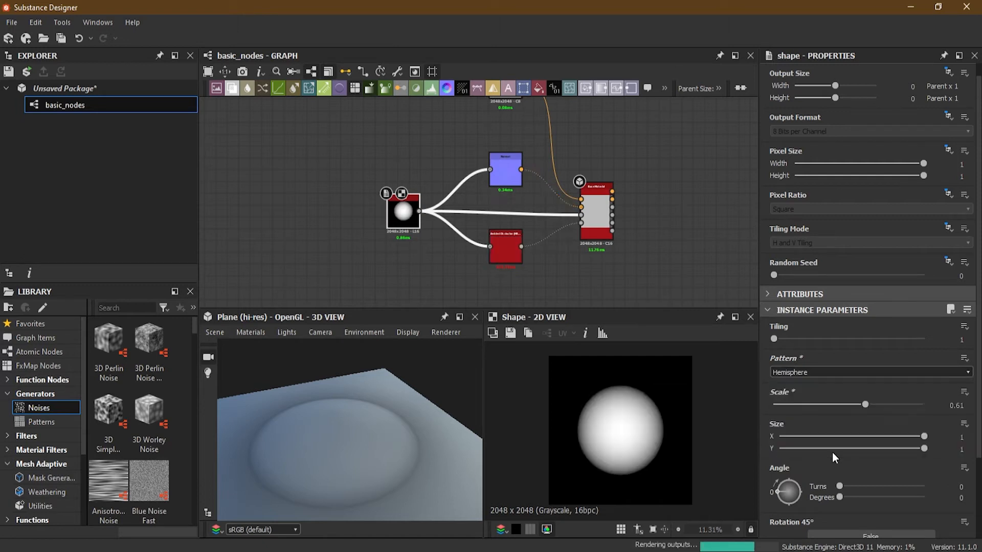
pyautogui.moveTo(343, 483); pyautogui.dragTo(368, 476)
# - Set the Shape node's Pattern to Disc
pyautogui.click(803, 372)
pyautogui.scroll(2, 813, 394)
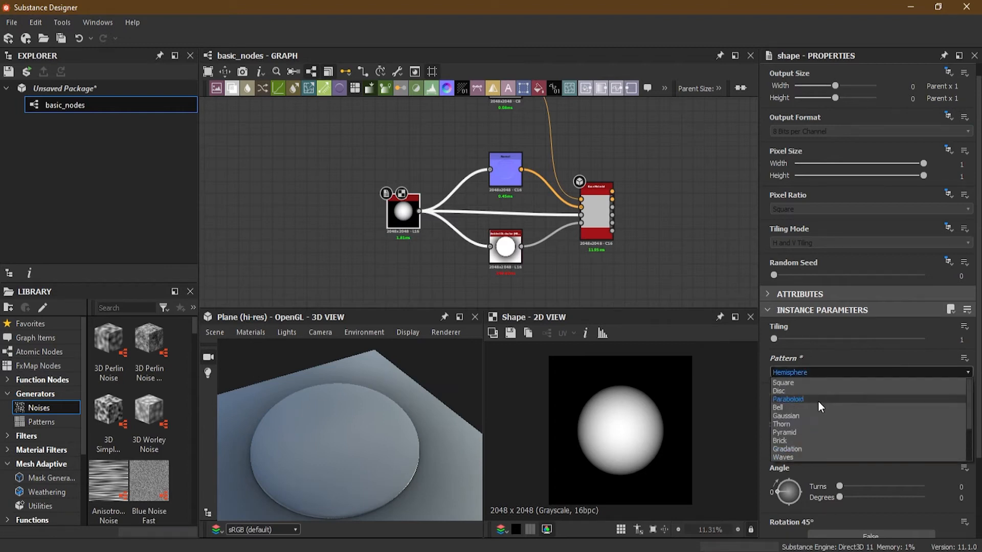
pyautogui.click(807, 388)
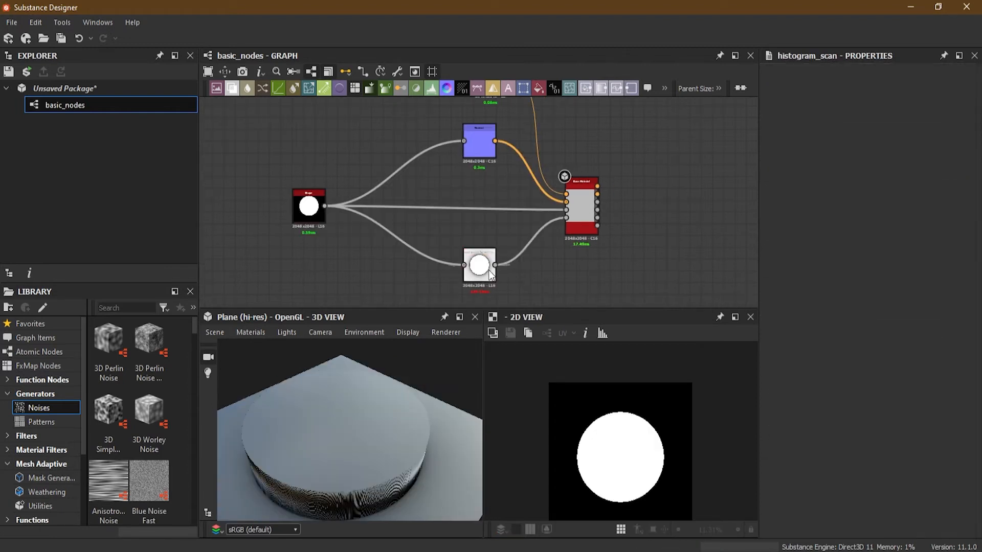
# - Reset the Ambient Occlusion node's Height Depth to 0.1 and its Radius to 1, the default values
pyautogui.doubleClick(483, 269)
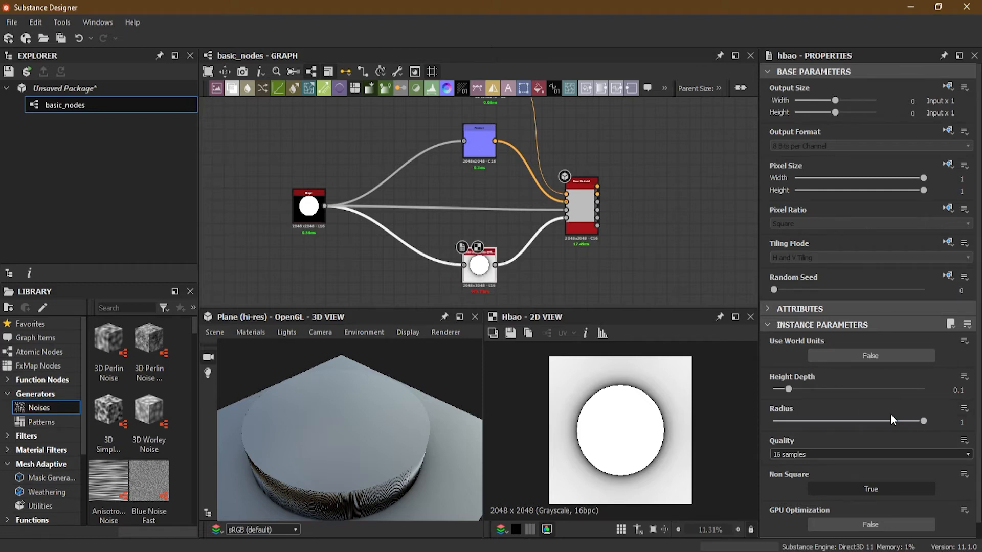
pyautogui.click(964, 378)
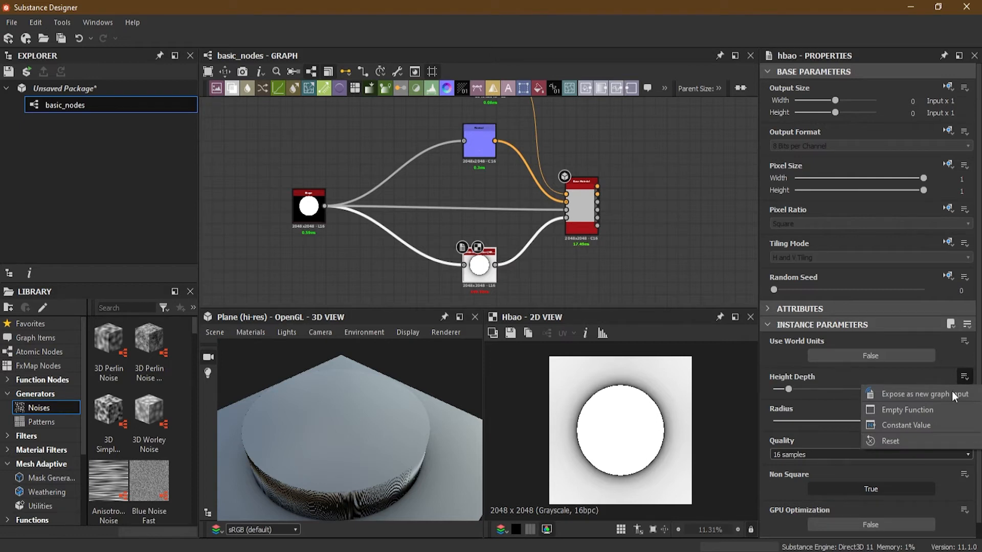
pyautogui.click(924, 438)
pyautogui.click(964, 409)
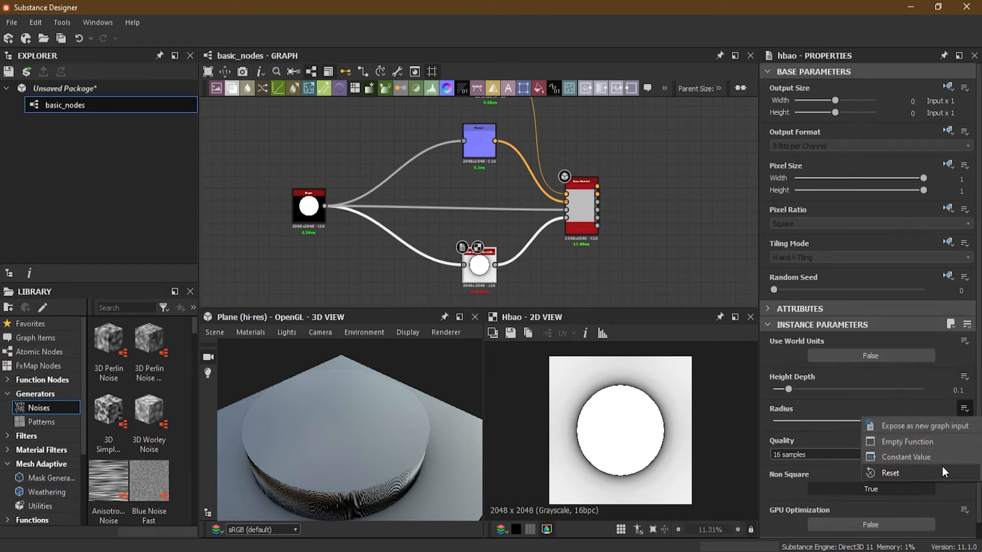
pyautogui.click(939, 468)
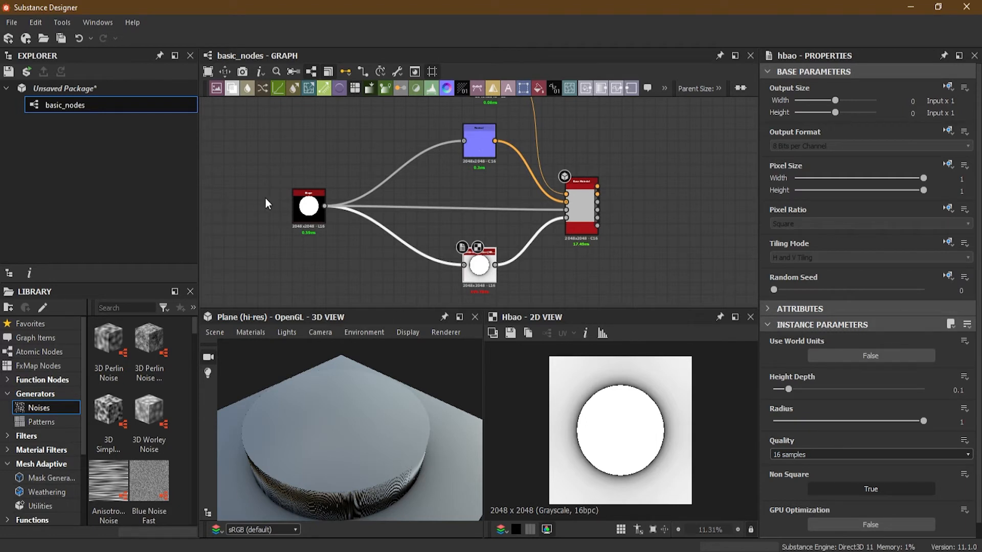
pyautogui.scroll(3, 265, 199)
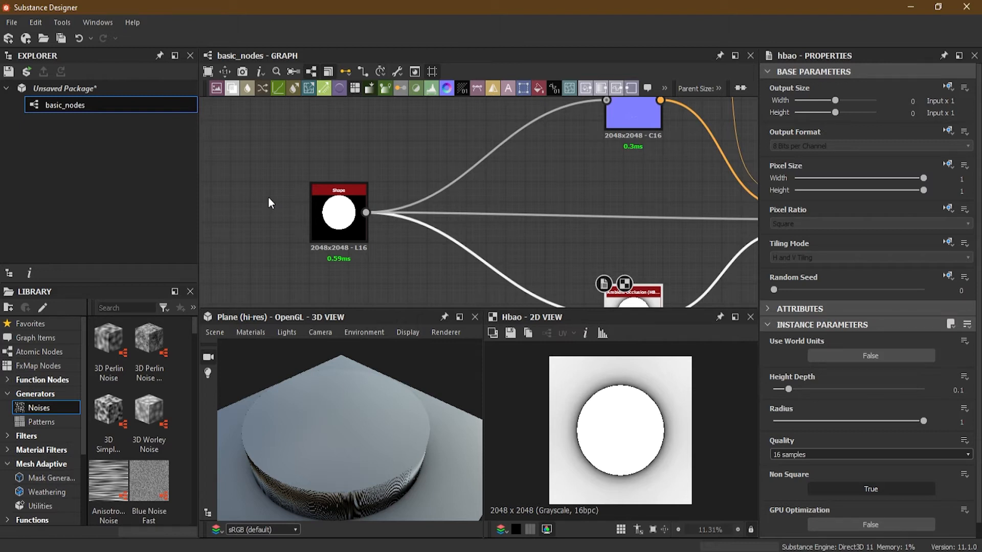
pyautogui.scroll(-3, 266, 199)
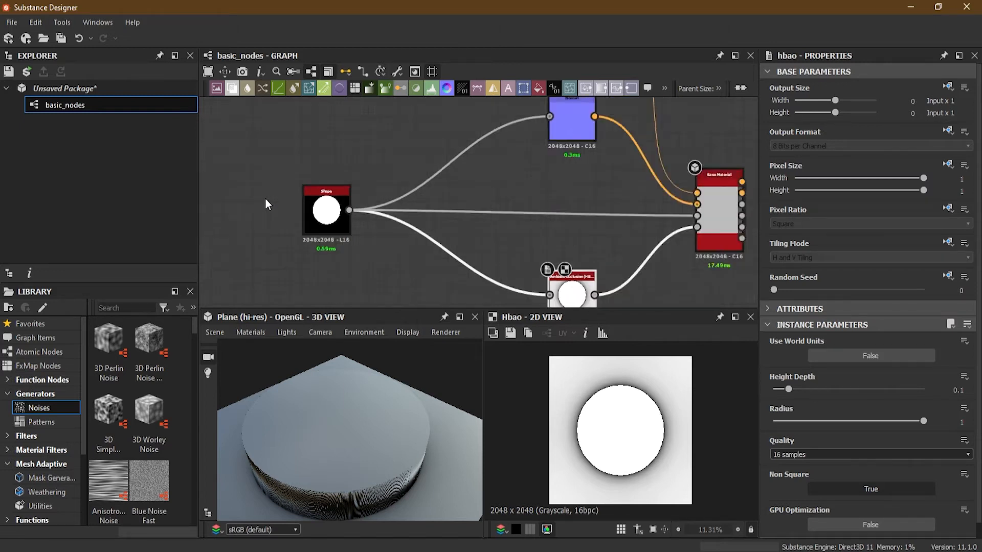
# - Inspect the disc's height in the 3D view and look through the Shape node's available Pattern options
pyautogui.moveTo(266, 199); pyautogui.dragTo(325, 198, button='middle')
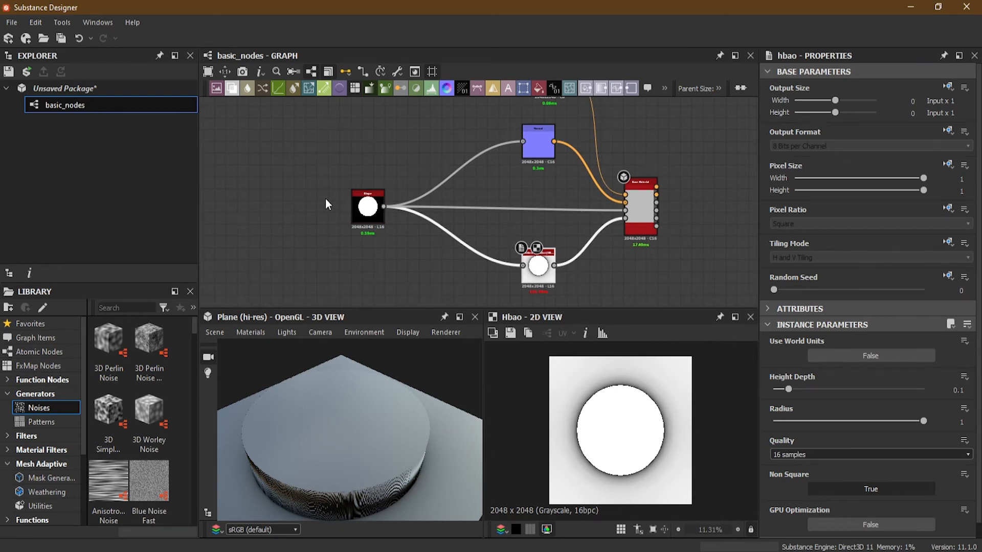
pyautogui.moveTo(364, 486); pyautogui.dragTo(435, 350)
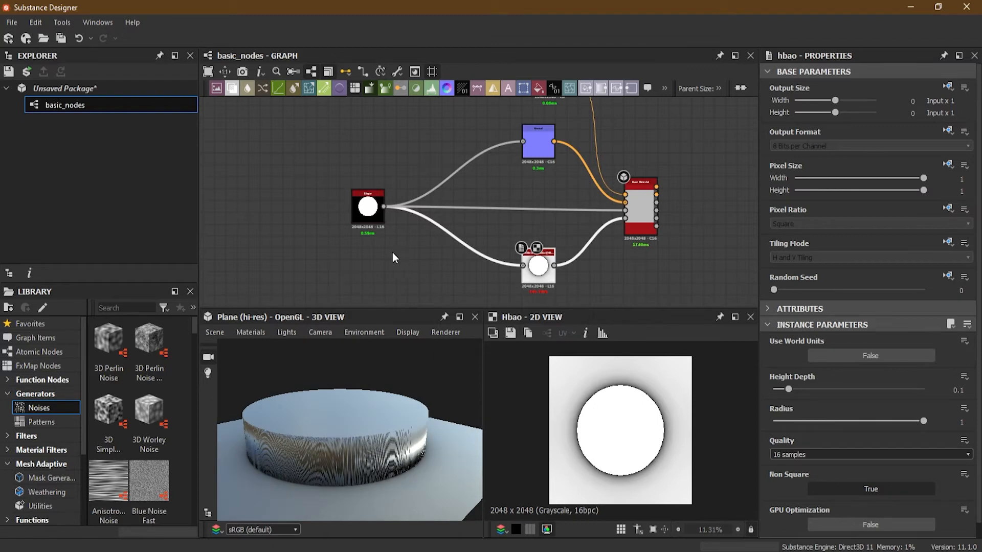
pyautogui.scroll(4, 344, 237)
pyautogui.scroll(-2, 345, 238)
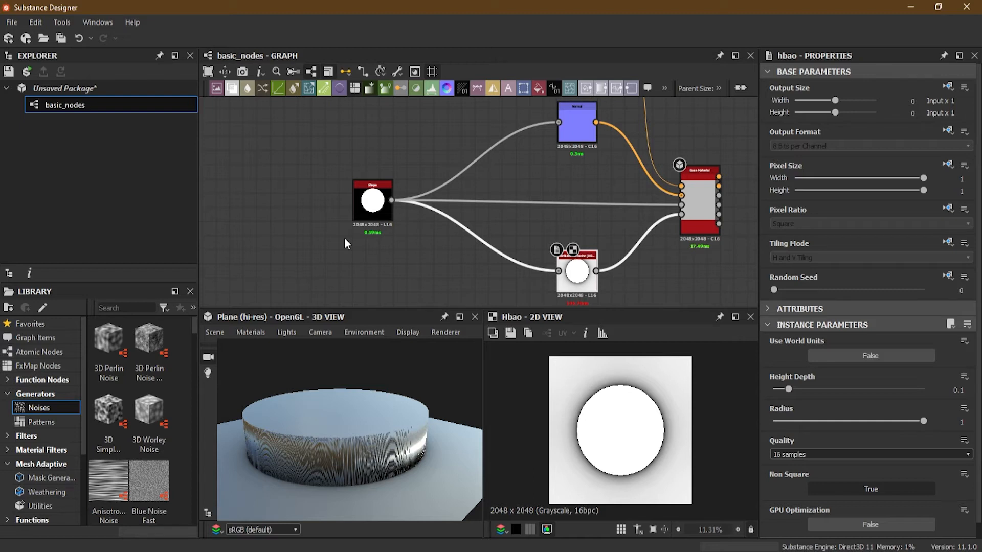
pyautogui.scroll(4, 362, 190)
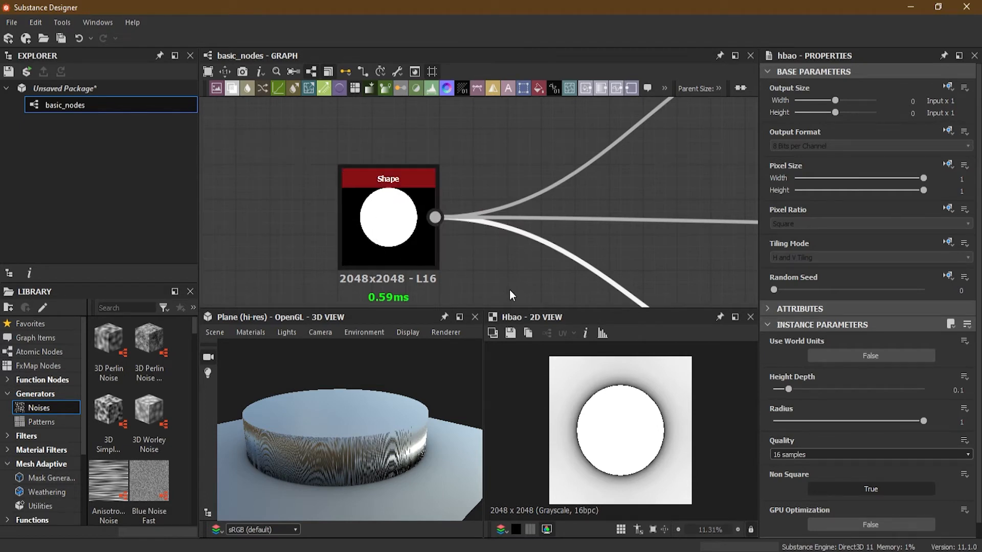
pyautogui.doubleClick(381, 206)
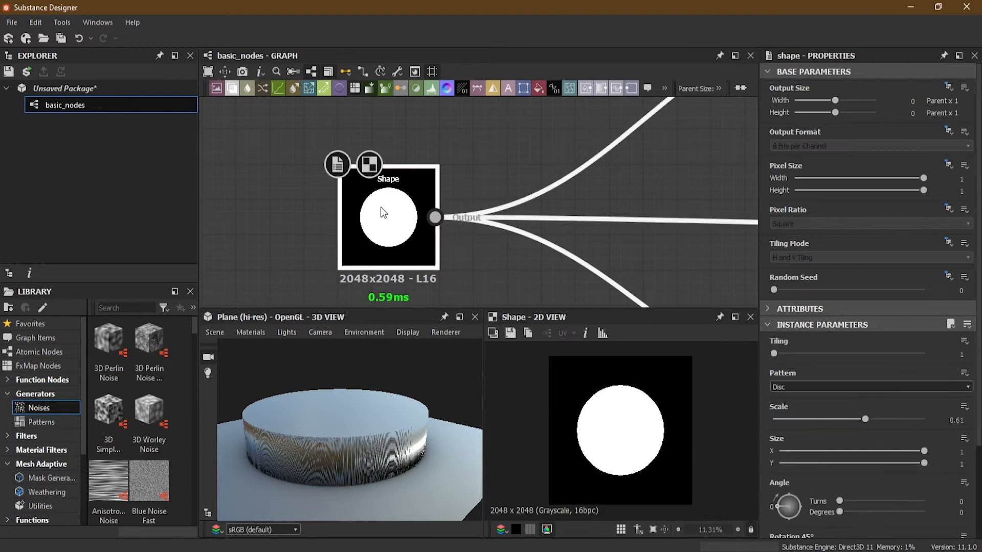
pyautogui.click(833, 386)
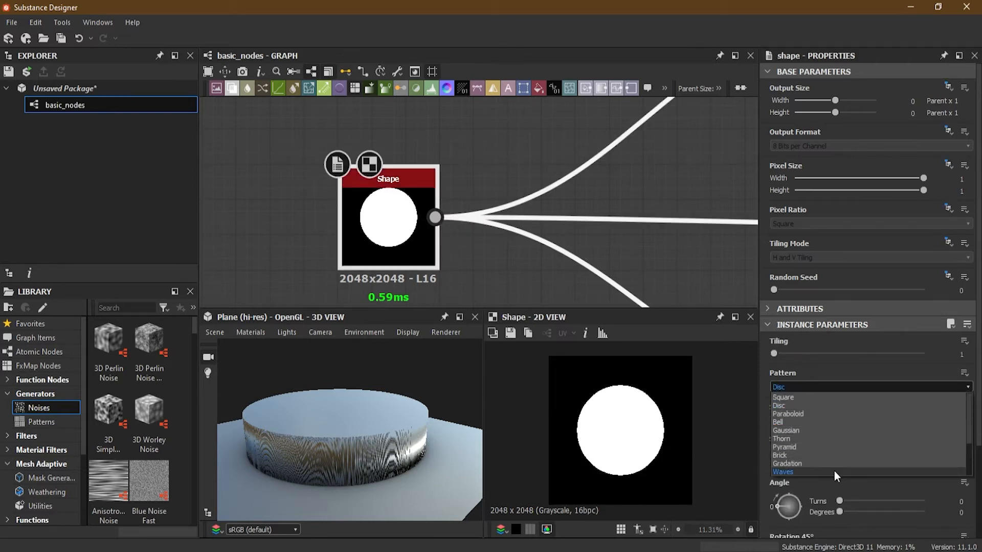
pyautogui.click(841, 367)
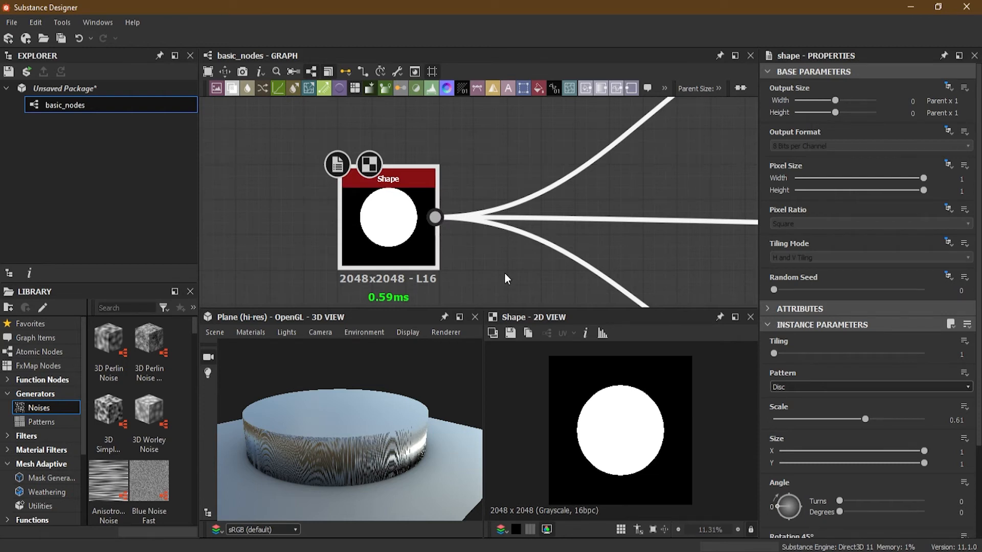
# - Move the Shape node farther from the Normal and Ambient Occlusion nodes to make room between them
pyautogui.moveTo(504, 275); pyautogui.dragTo(559, 238, button='middle')
pyautogui.scroll(-4, 554, 226)
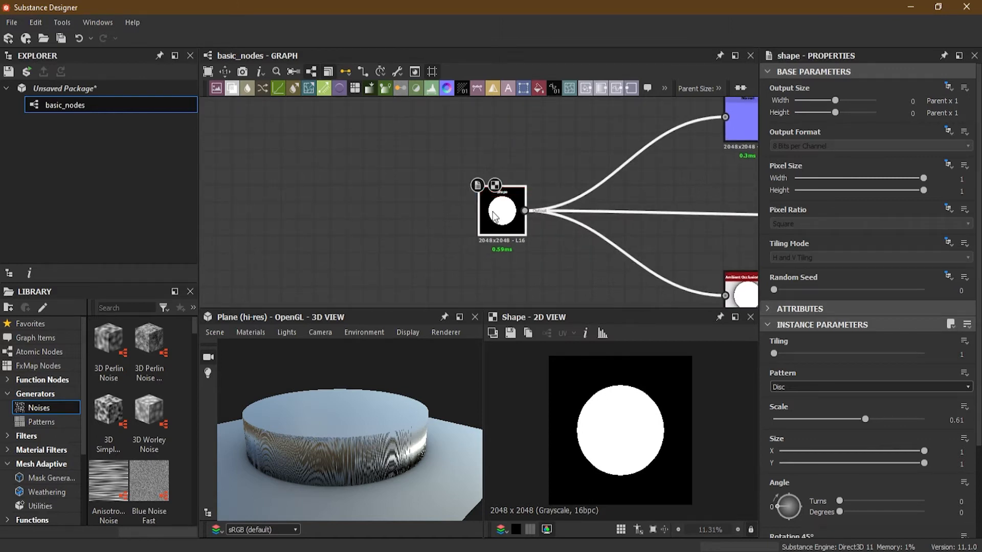
pyautogui.moveTo(494, 216); pyautogui.dragTo(338, 216)
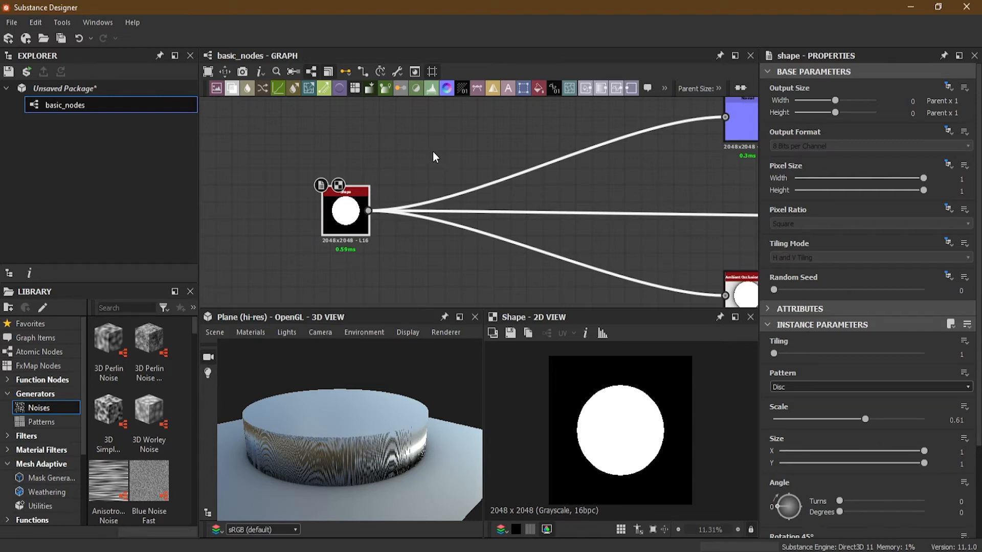
pyautogui.moveTo(357, 229); pyautogui.dragTo(431, 229)
pyautogui.click(302, 221)
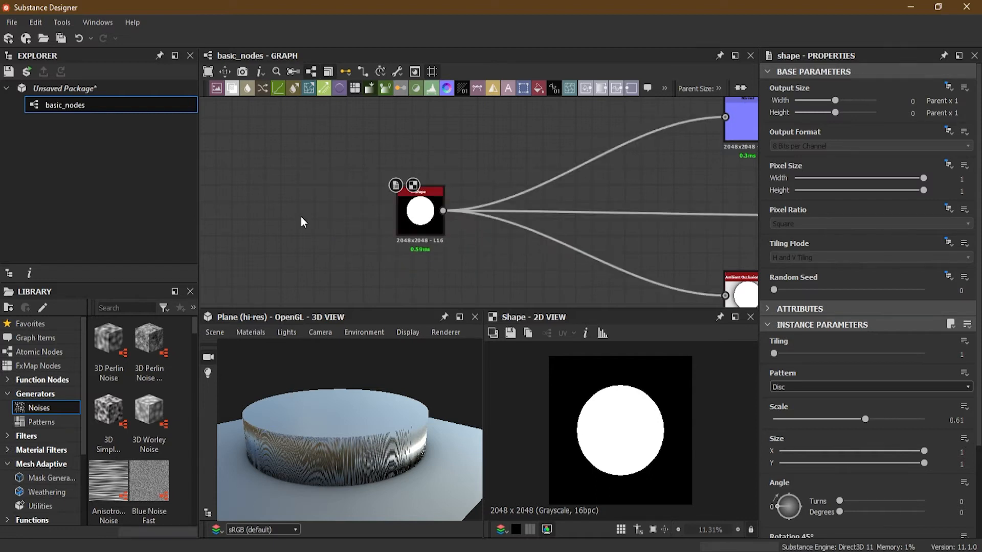
# - Add a Blend node to the graph and place it below the links between the Shape and Ambient Occlusion nodes
pyautogui.press('space')
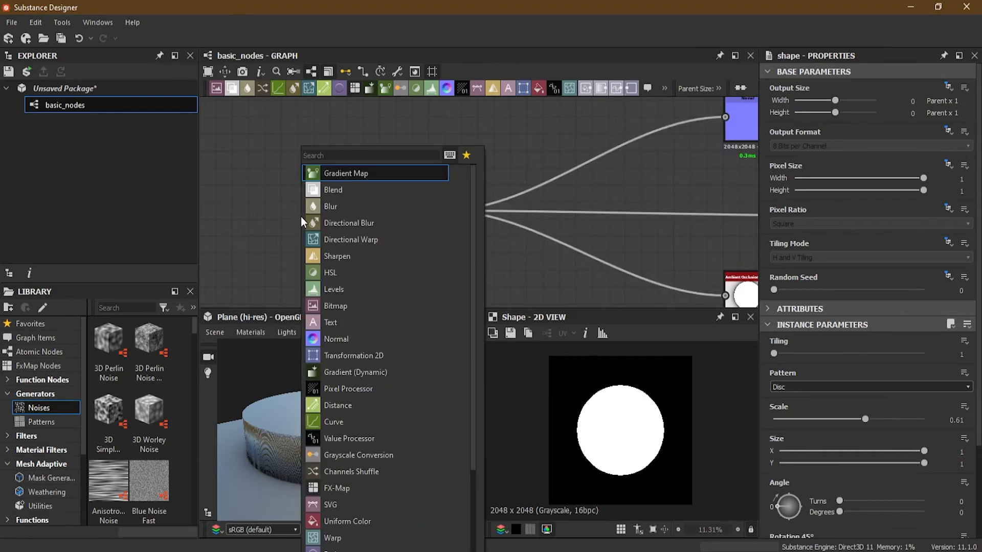
pyautogui.click(362, 193)
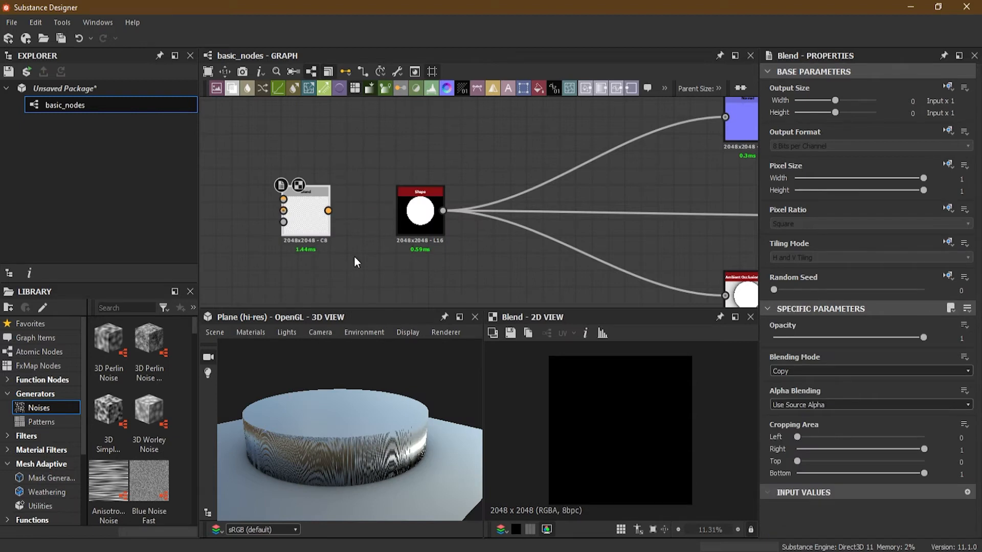
pyautogui.moveTo(350, 263); pyautogui.dragTo(329, 201, button='middle')
pyautogui.moveTo(276, 164); pyautogui.dragTo(480, 241)
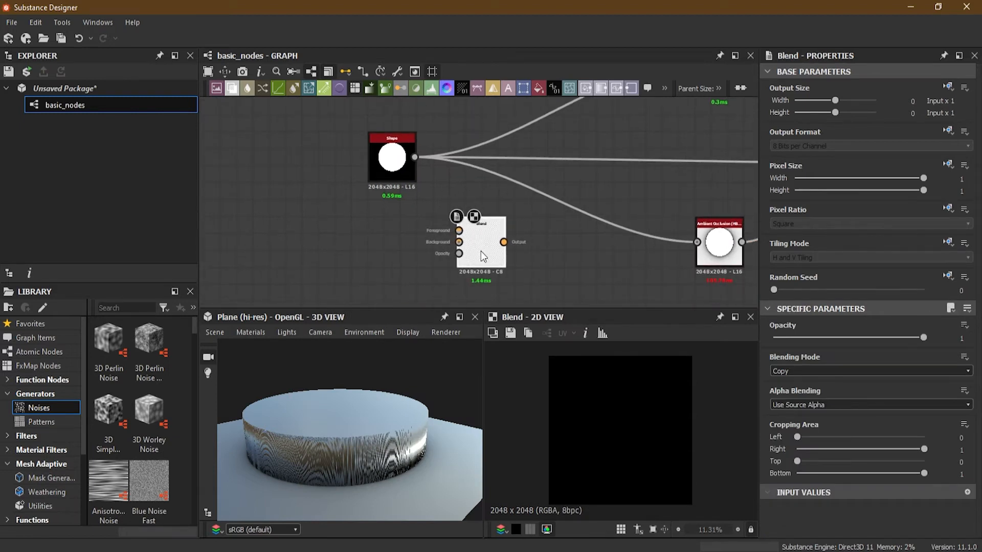
pyautogui.moveTo(480, 245); pyautogui.dragTo(538, 261)
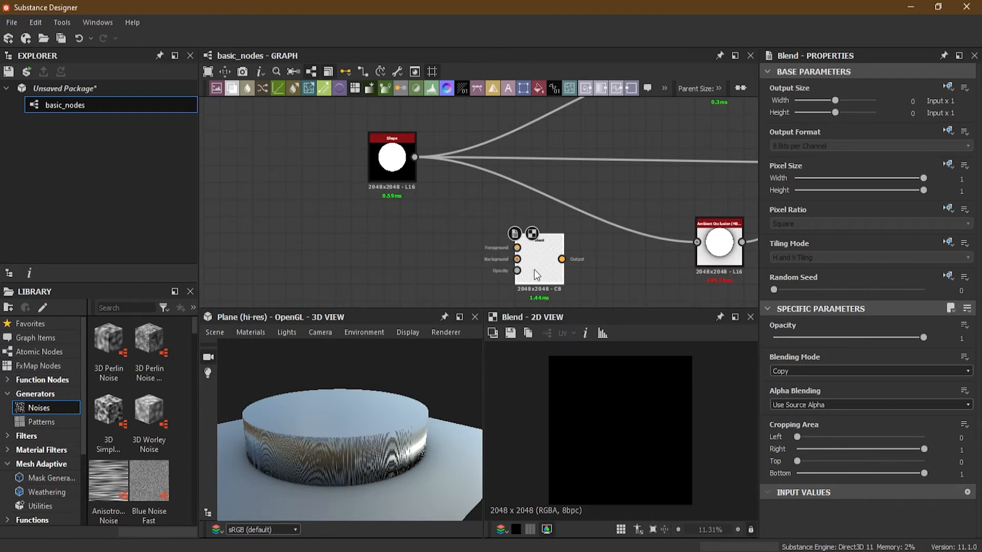
# - Inspect the Blend node's inputs and connect the Shape node's output to its Foreground input
pyautogui.scroll(3, 534, 269)
pyautogui.scroll(1, 534, 270)
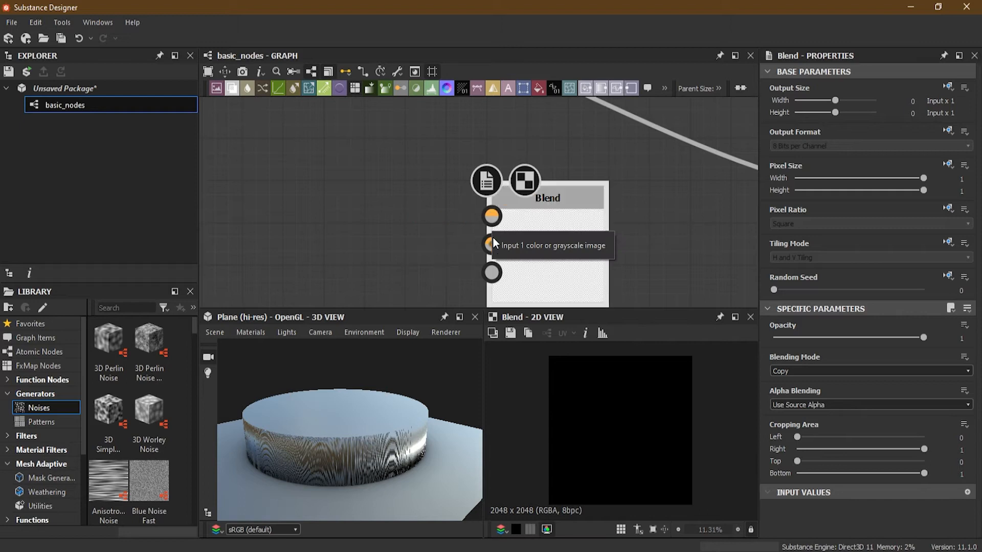
pyautogui.scroll(-3, 489, 249)
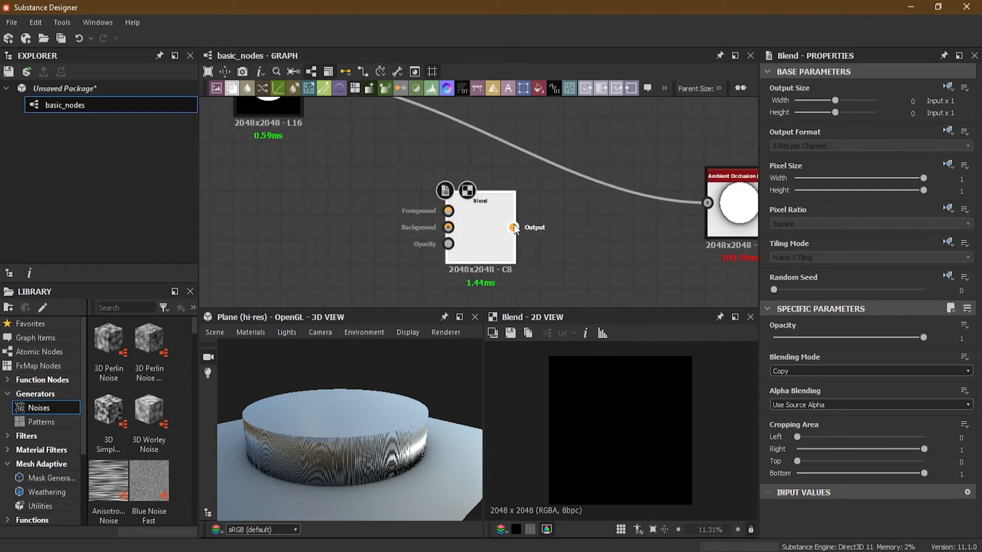
pyautogui.moveTo(360, 190); pyautogui.dragTo(393, 226, button='middle')
pyautogui.scroll(-1, 366, 205)
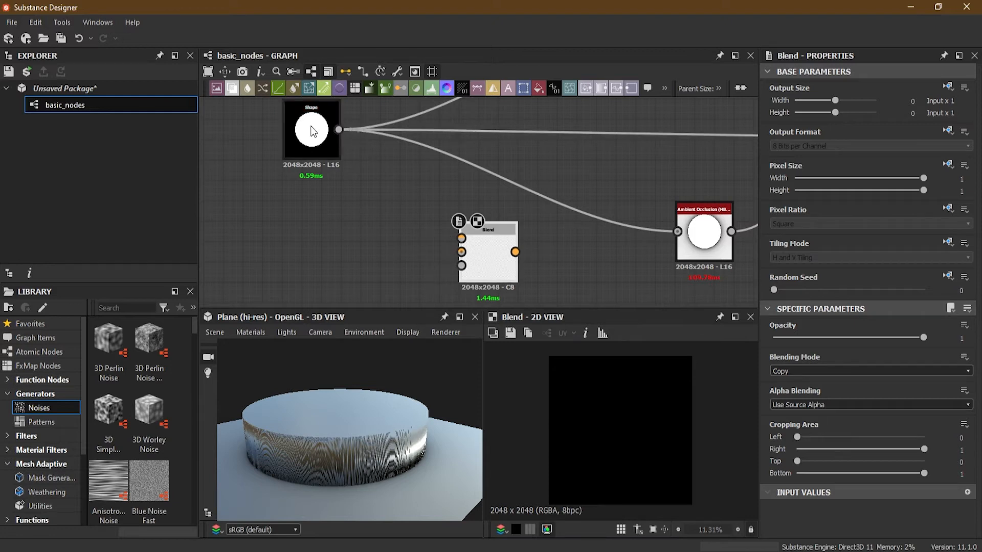
pyautogui.moveTo(342, 130); pyautogui.dragTo(344, 164, button='middle')
pyautogui.moveTo(345, 154); pyautogui.dragTo(466, 271)
pyautogui.moveTo(489, 275); pyautogui.dragTo(472, 219, button='middle')
pyautogui.scroll(1, 472, 219)
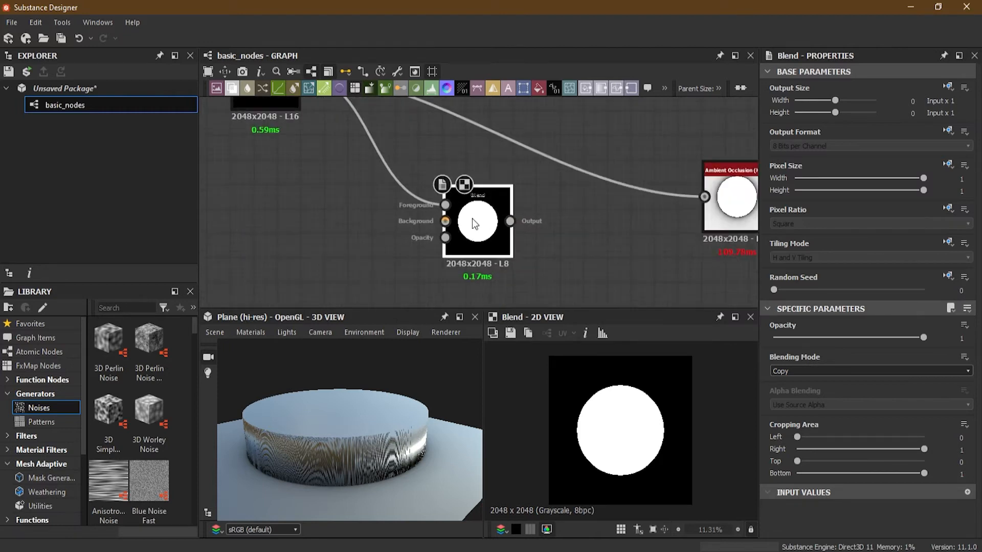
pyautogui.moveTo(471, 219); pyautogui.dragTo(484, 245, button='middle')
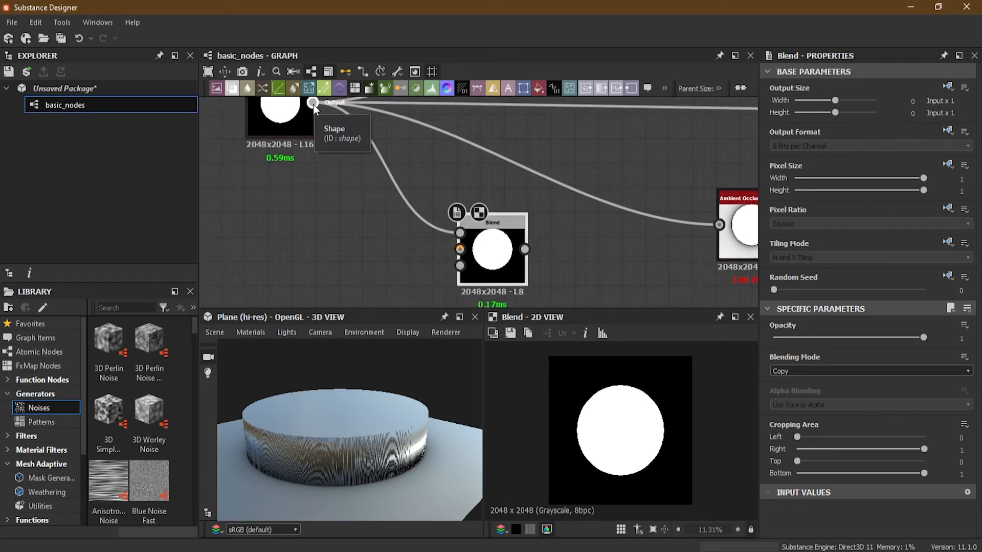
# - Add a second Shape node below the first one, beside the Blend node
pyautogui.moveTo(392, 243); pyautogui.dragTo(386, 216, button='middle')
pyautogui.scroll(-2, 386, 198)
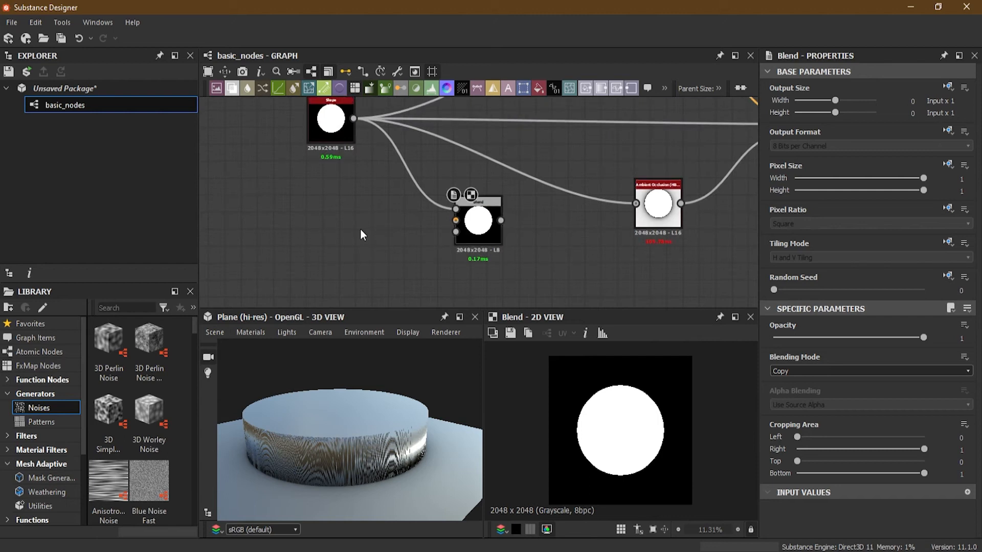
pyautogui.press('space')
pyautogui.write('s')
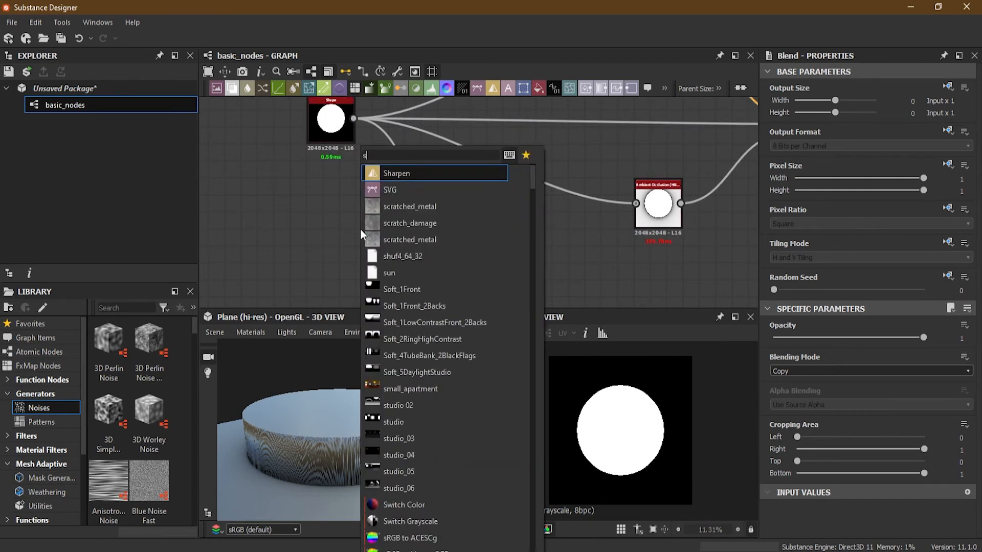
pyautogui.write('hape')
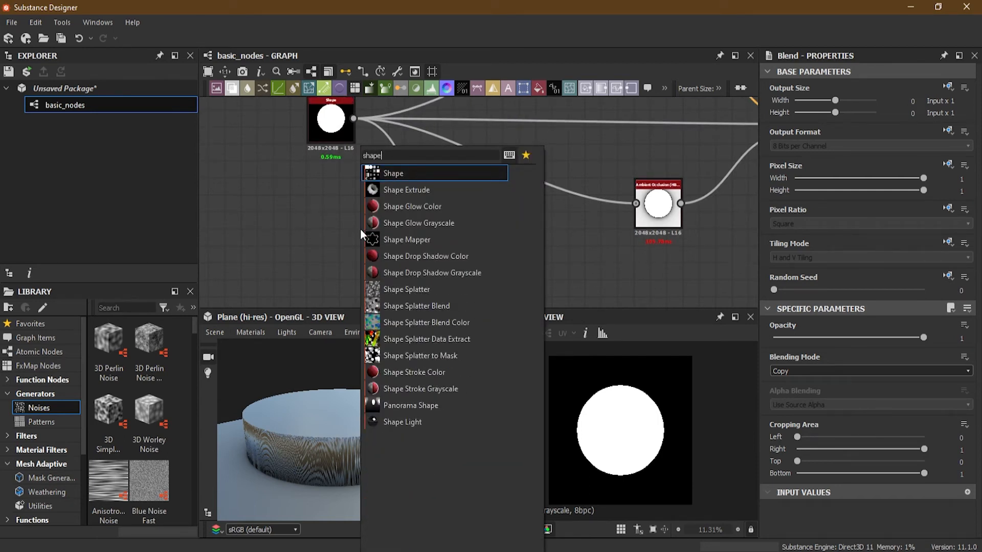
pyautogui.click(428, 177)
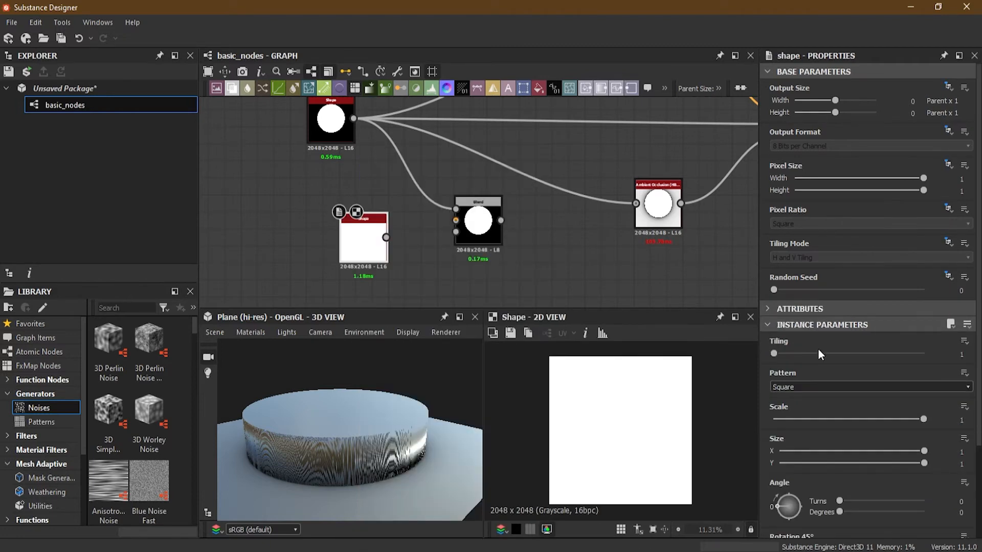
# - Set the second Shape node's Pattern to Disc and its Scale to 0.4
pyautogui.click(814, 385)
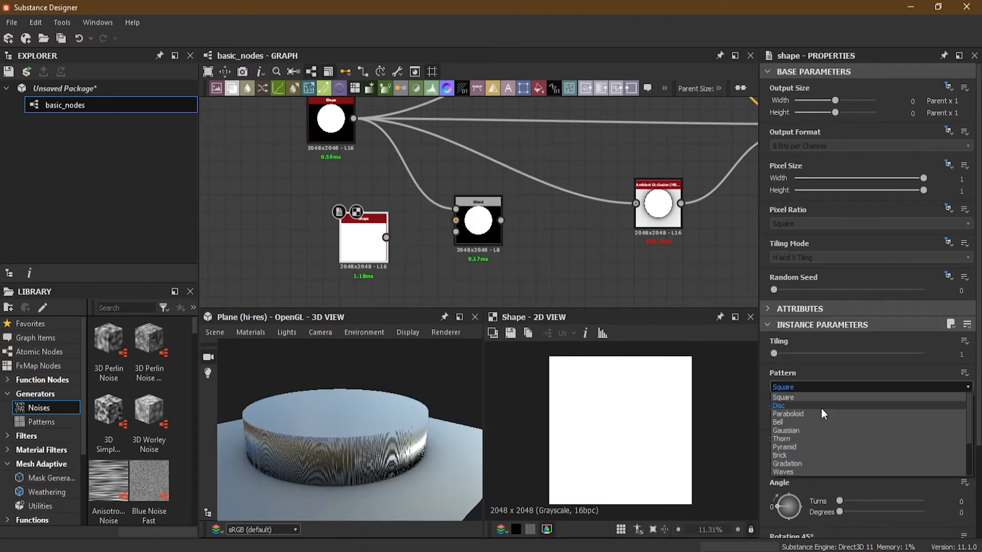
pyautogui.click(820, 407)
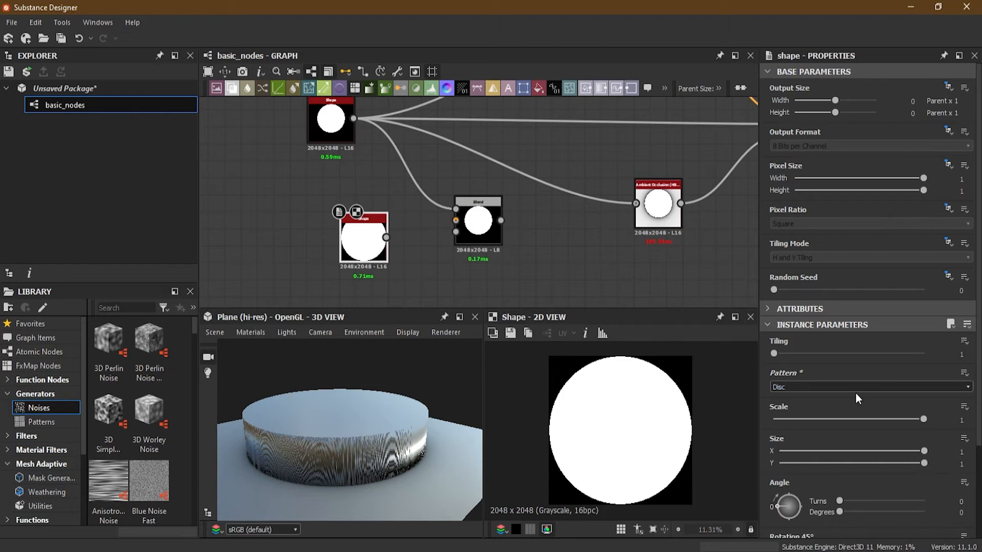
pyautogui.moveTo(922, 418); pyautogui.dragTo(833, 422)
pyautogui.scroll(3, 426, 234)
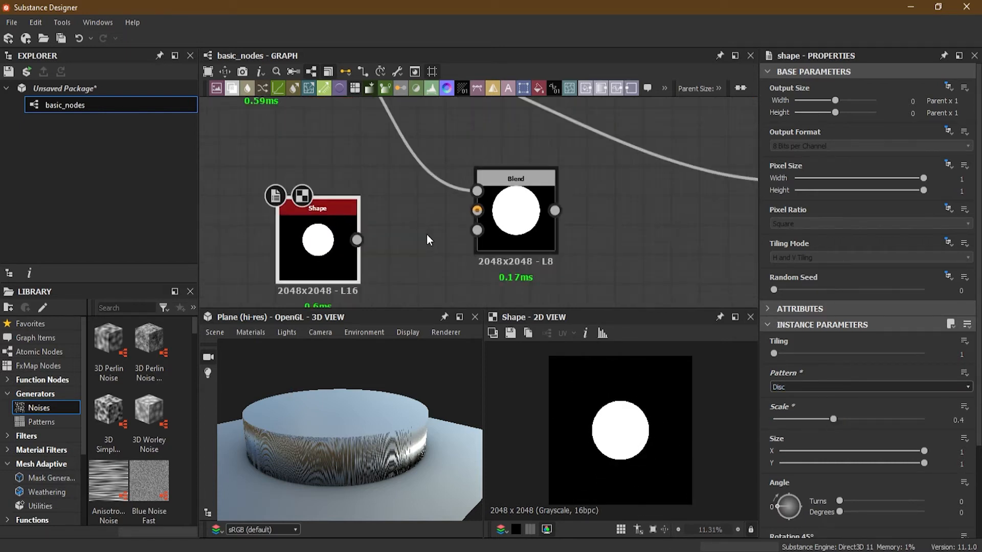
# - Connect the second Shape to the Blend node's Background input and select the Blend node to view its result
pyautogui.moveTo(358, 240); pyautogui.dragTo(477, 212)
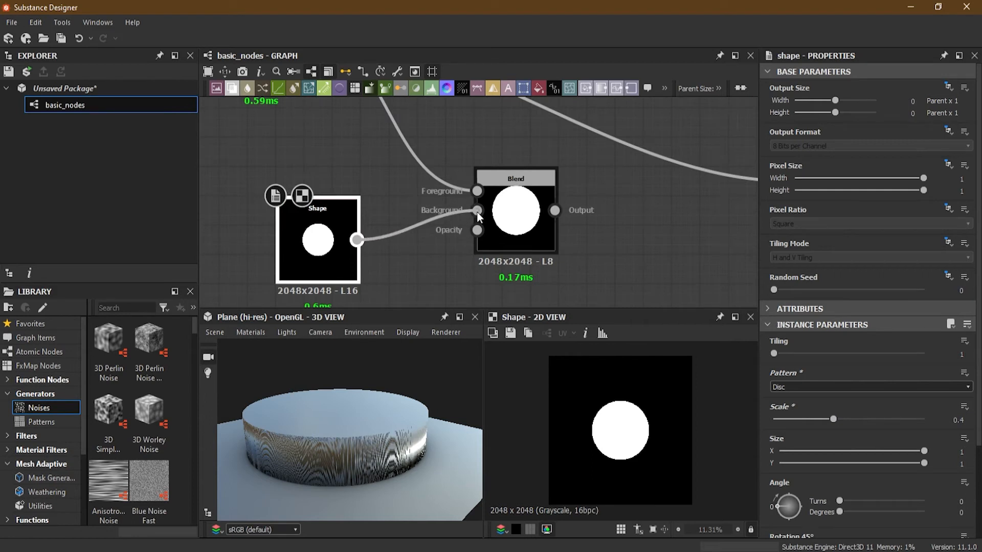
pyautogui.click(515, 201)
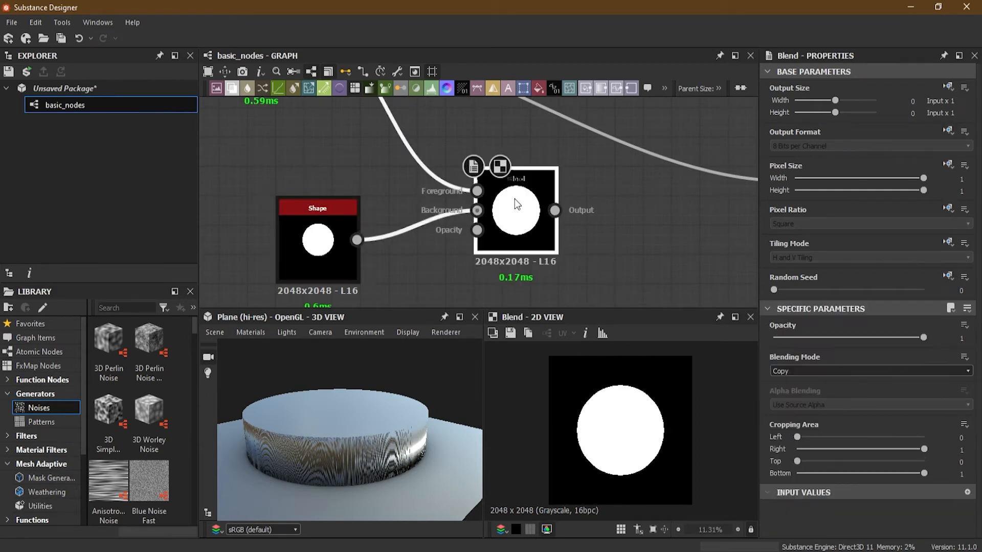
pyautogui.scroll(-3, 388, 177)
# - Try an Opacity of 0.54 on the Blend node, then restore it to 1
pyautogui.moveTo(418, 219); pyautogui.dragTo(422, 230, button='middle')
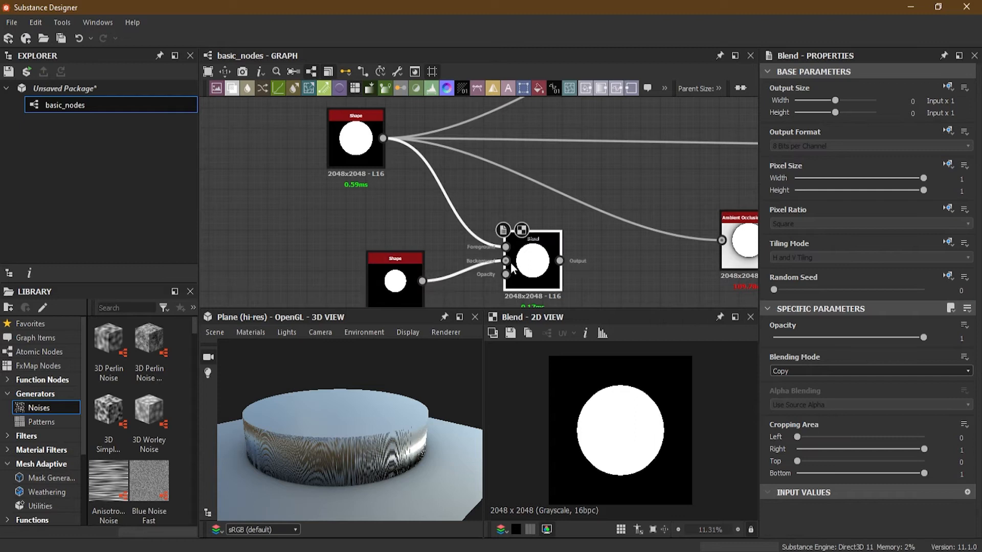
pyautogui.moveTo(464, 268); pyautogui.dragTo(418, 243, button='middle')
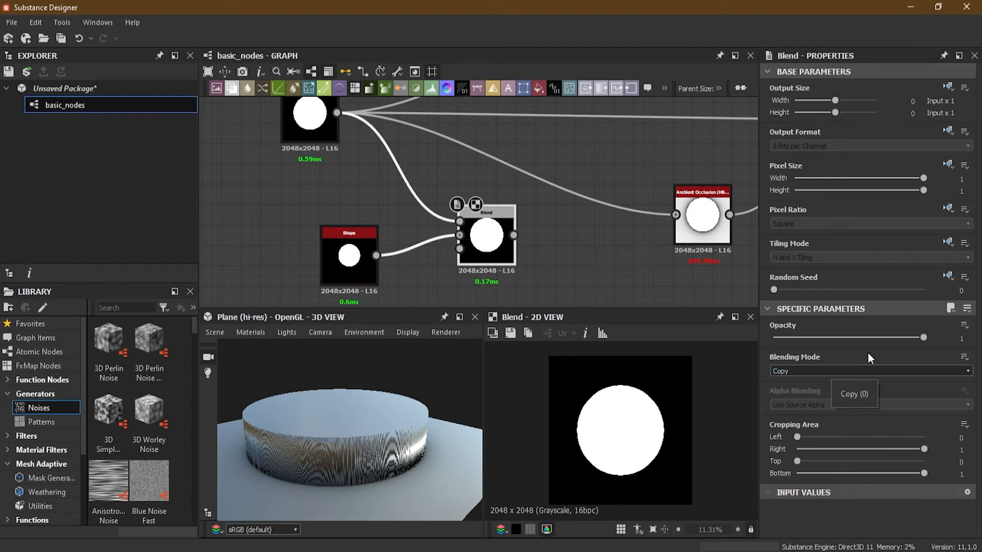
pyautogui.moveTo(923, 338); pyautogui.dragTo(855, 337)
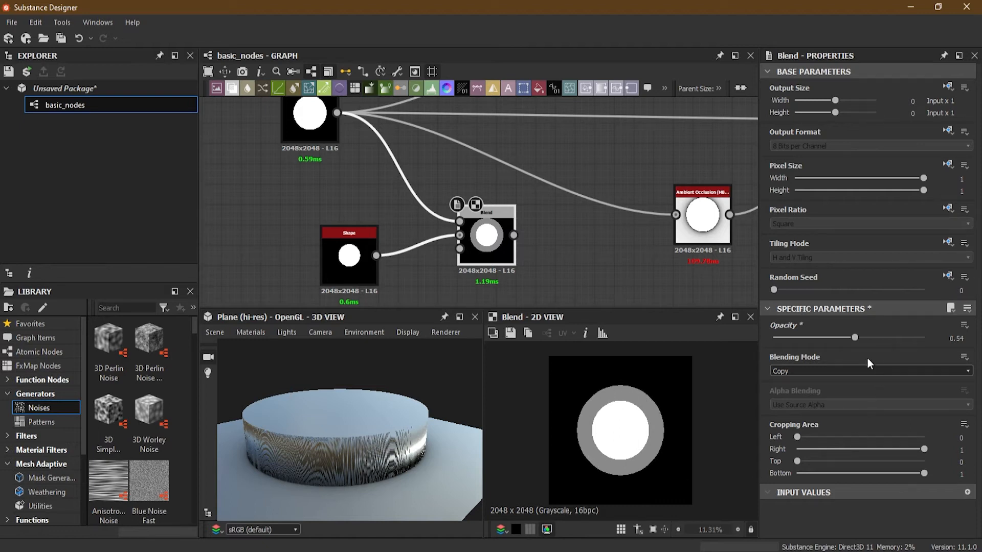
pyautogui.moveTo(856, 337); pyautogui.dragTo(953, 335)
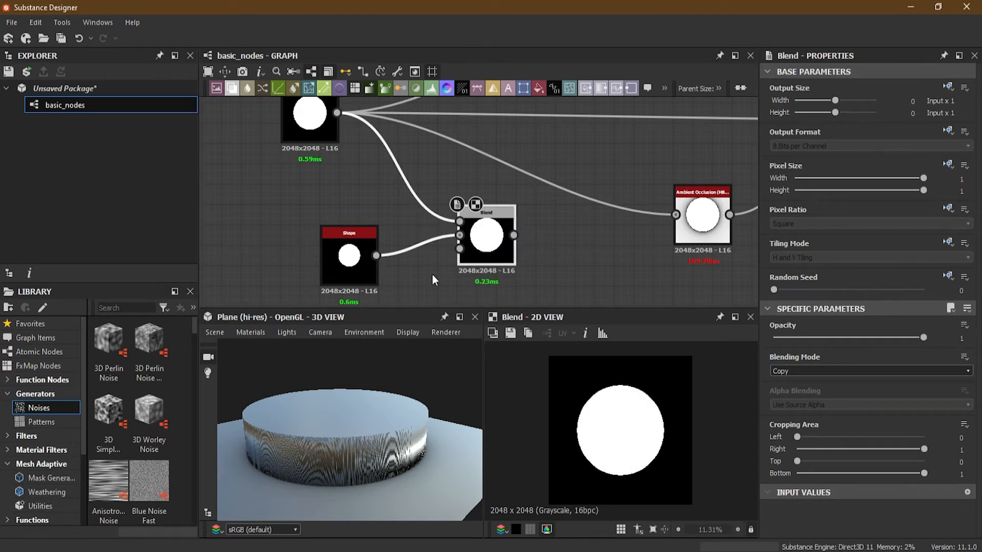
pyautogui.scroll(-2, 449, 218)
pyautogui.moveTo(581, 179); pyautogui.dragTo(531, 241, button='middle')
pyautogui.scroll(4, 240, 222)
pyautogui.scroll(1, 302, 211)
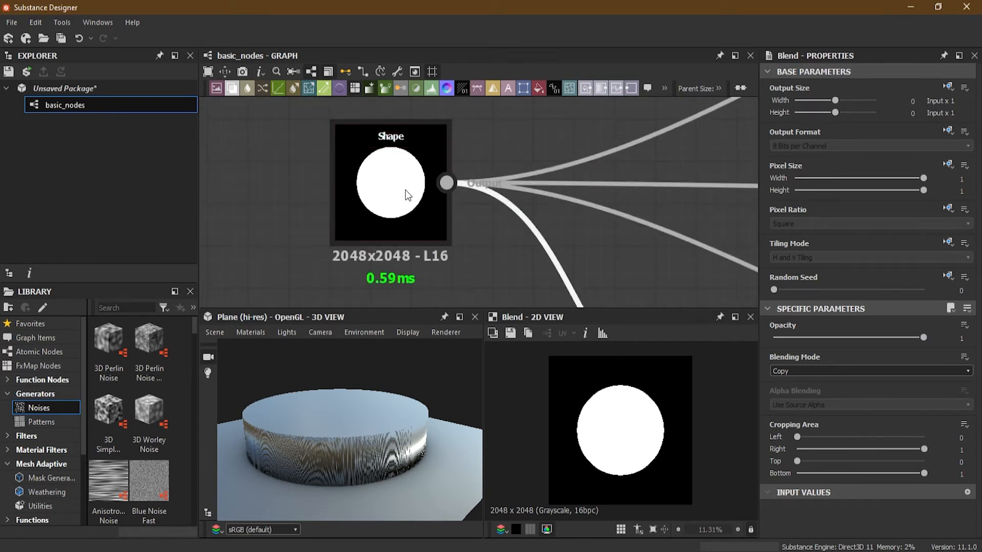
# - Delete the first Shape node's direct links to the Normal, Ambient Occlusion and Base Material nodes
pyautogui.scroll(-3, 582, 232)
pyautogui.moveTo(581, 230); pyautogui.dragTo(349, 214, button='middle')
pyautogui.scroll(-3, 472, 190)
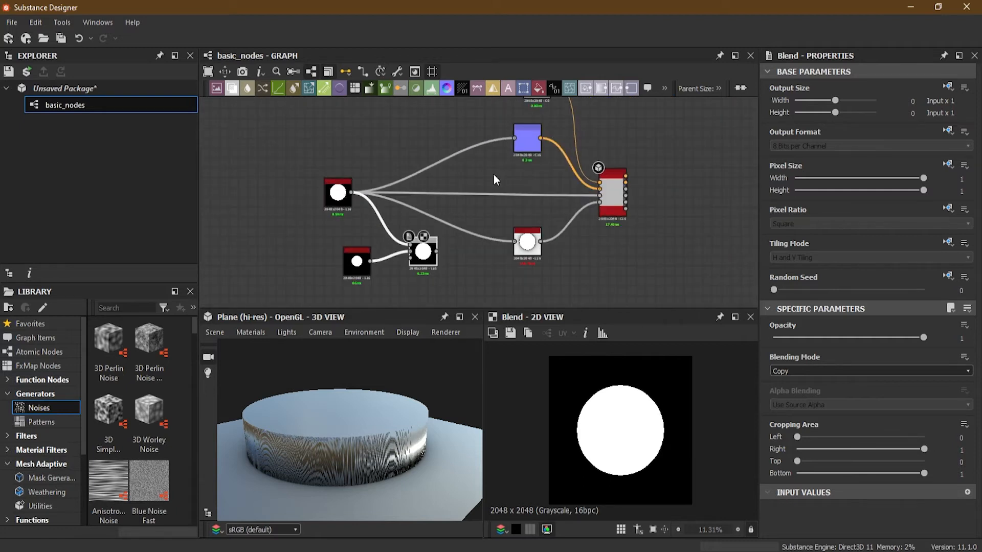
pyautogui.scroll(4, 447, 244)
pyautogui.scroll(-3, 497, 225)
pyautogui.moveTo(509, 177); pyautogui.dragTo(513, 208, button='middle')
pyautogui.click(504, 147)
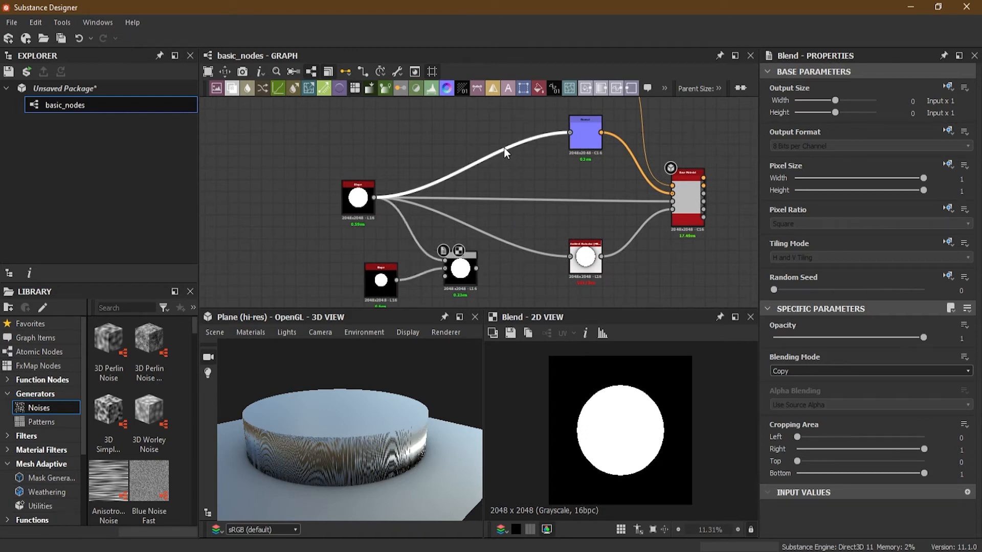
pyautogui.press('Delete')
pyautogui.click(506, 201)
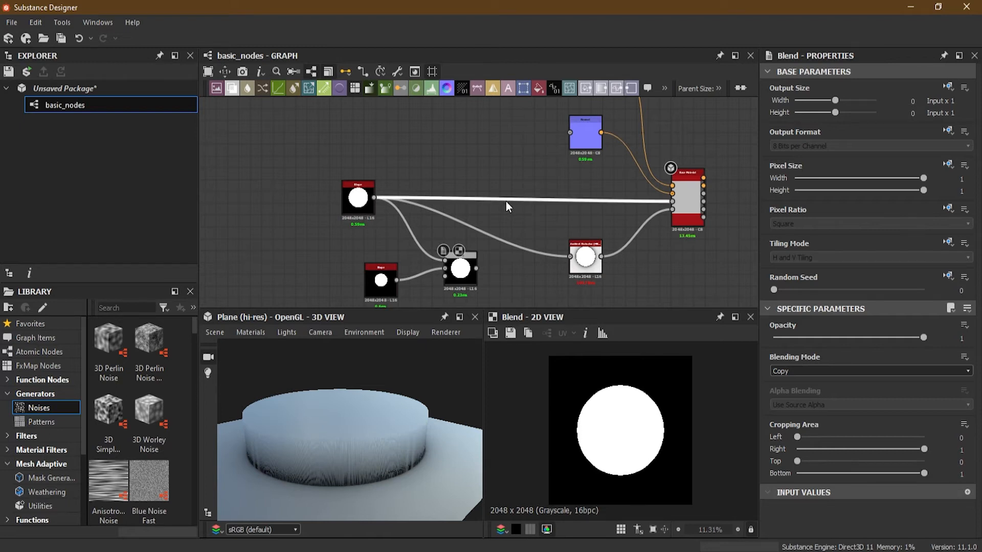
pyautogui.press('Delete')
pyautogui.click(521, 248)
pyautogui.press('Delete')
# - Connect the Blend output to the Ambient Occlusion node, the Normal node and the Base Material's Height input
pyautogui.moveTo(571, 257); pyautogui.dragTo(476, 271)
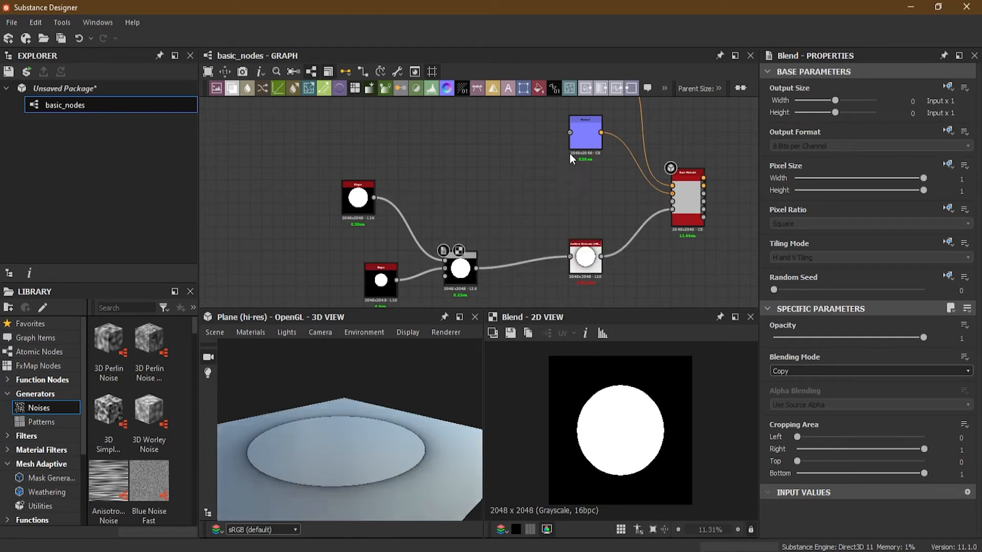
pyautogui.moveTo(570, 133); pyautogui.dragTo(476, 264)
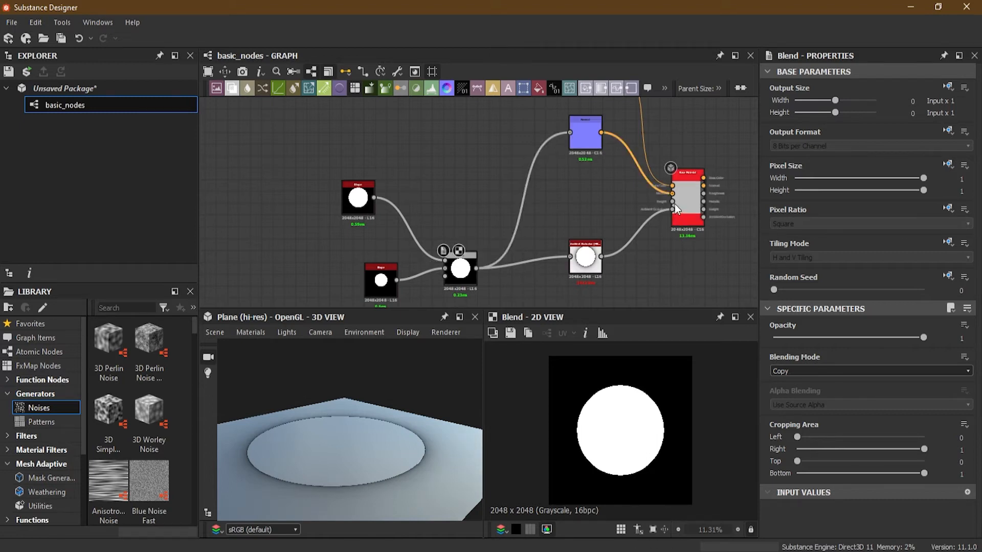
pyautogui.moveTo(672, 202); pyautogui.dragTo(480, 270)
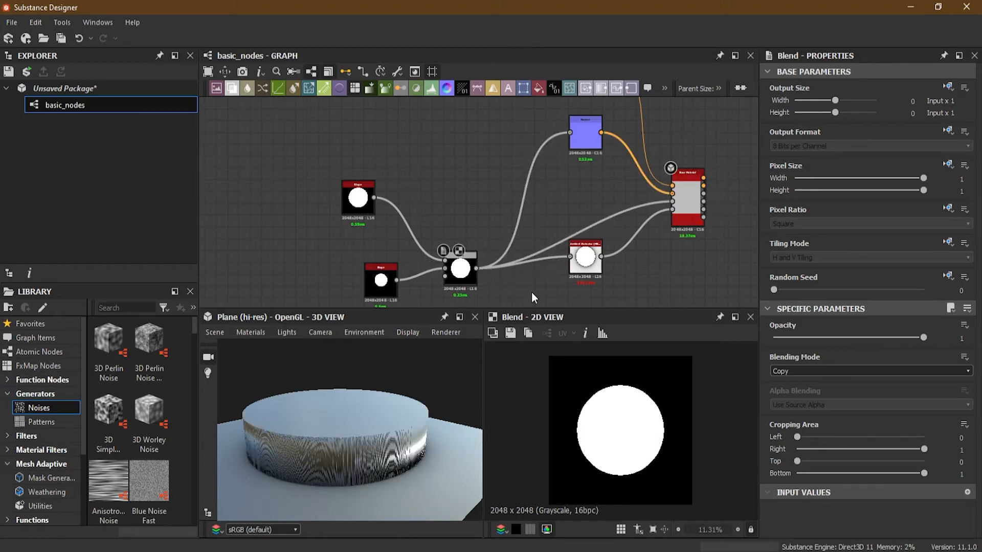
# - Try Opacity values of 0.48 and 0.39 on the Blend node and check the stepped discs in 3D
pyautogui.click(466, 276)
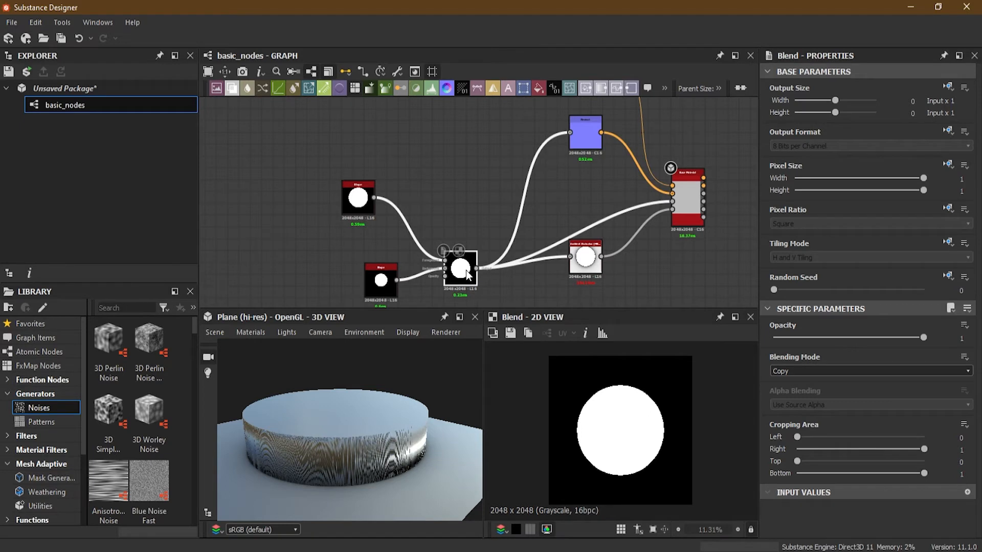
pyautogui.moveTo(491, 280); pyautogui.dragTo(492, 248, button='middle')
pyautogui.scroll(3, 492, 243)
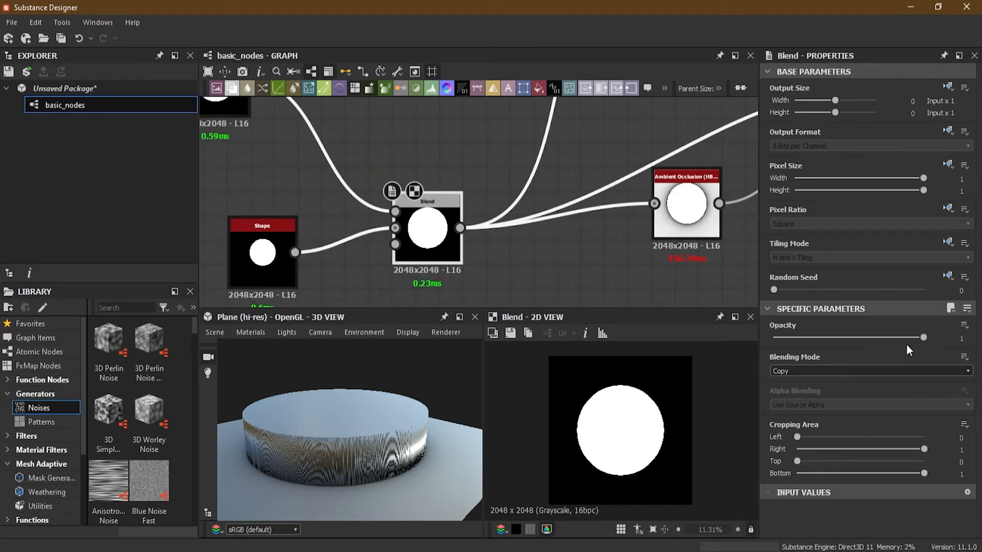
pyautogui.moveTo(922, 338); pyautogui.dragTo(845, 346)
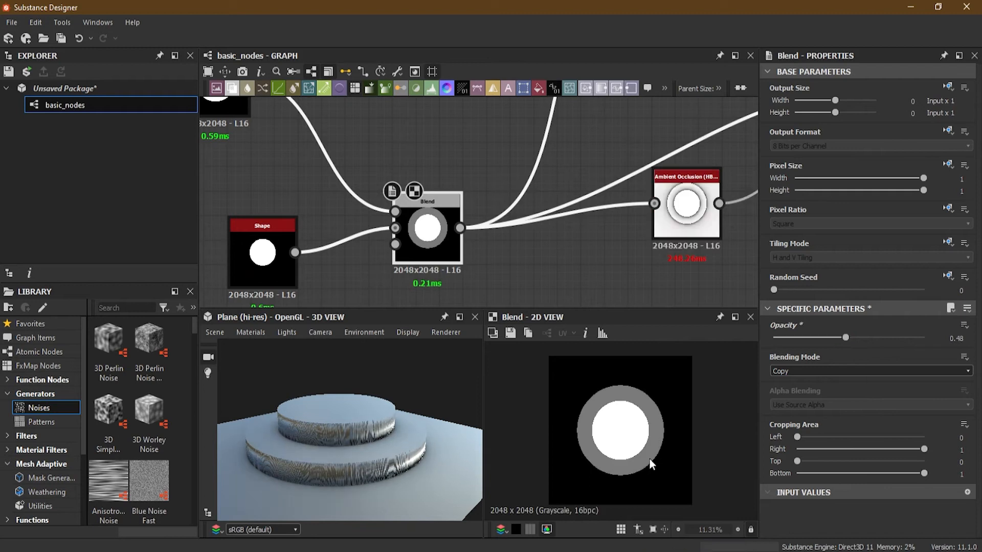
pyautogui.moveTo(394, 419); pyautogui.dragTo(398, 444)
pyautogui.moveTo(846, 337)
pyautogui.mouseDown()
pyautogui.moveTo(866, 335)
pyautogui.moveTo(832, 339)
pyautogui.mouseUp()
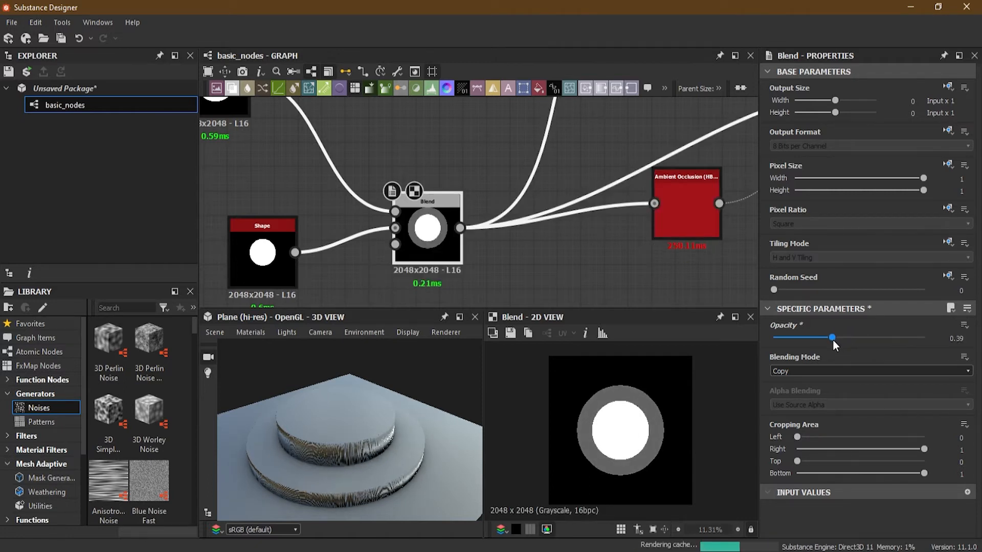
# - Line up the two Shape nodes in a column and move the Blend node closer to them
pyautogui.scroll(-1, 339, 216)
pyautogui.scroll(3, 348, 232)
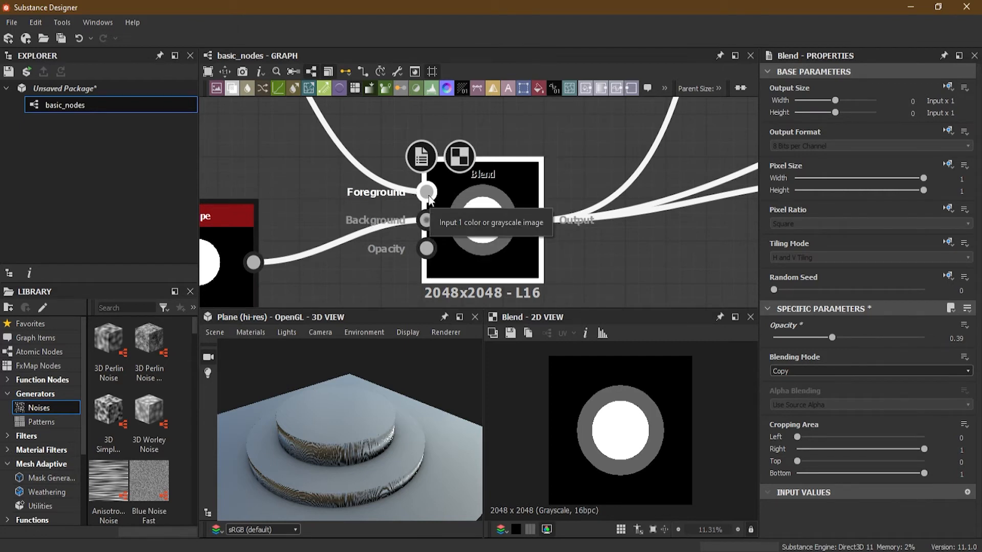
pyautogui.scroll(-8, 426, 222)
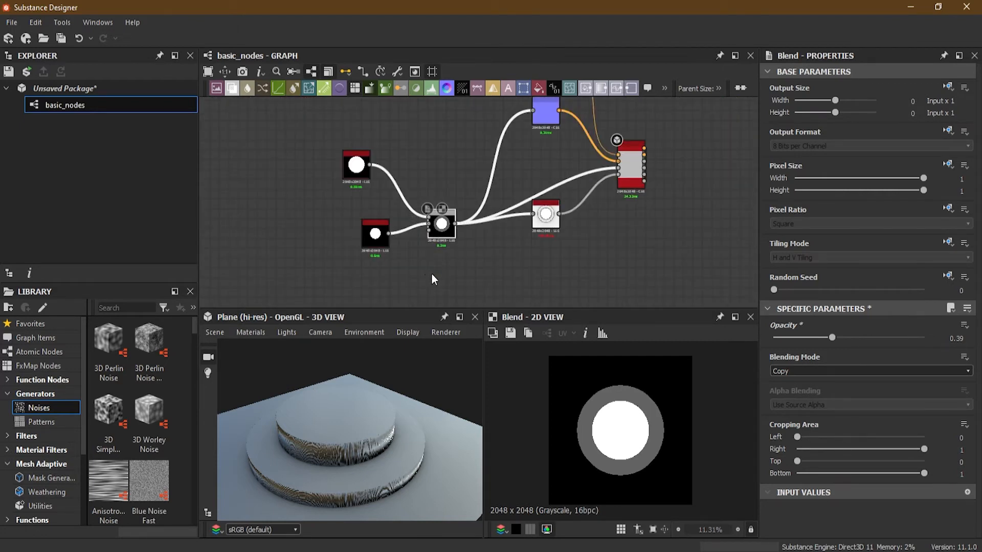
pyautogui.moveTo(431, 273); pyautogui.dragTo(465, 267, button='middle')
pyautogui.moveTo(378, 166); pyautogui.dragTo(313, 169)
pyautogui.moveTo(409, 227); pyautogui.dragTo(324, 225)
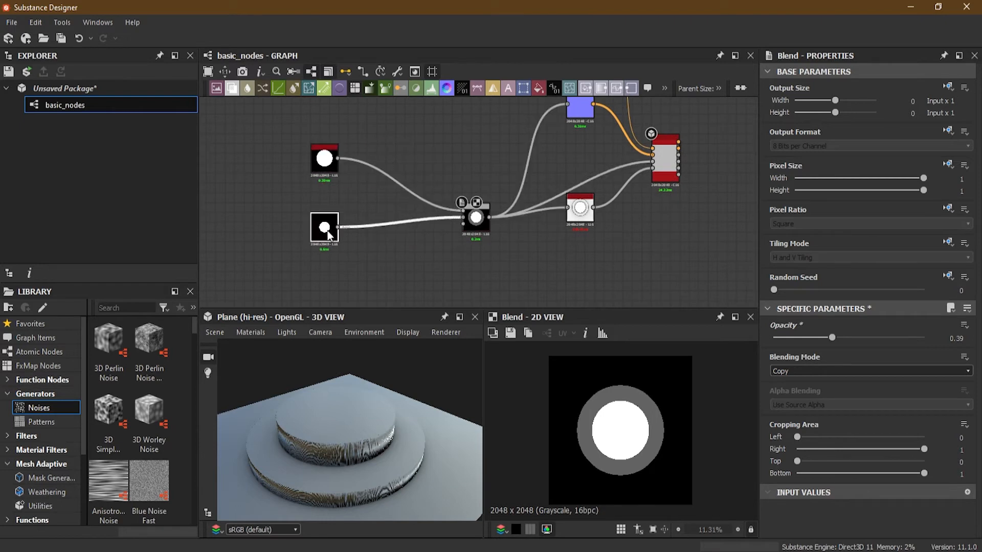
pyautogui.scroll(3, 346, 222)
pyautogui.moveTo(567, 237); pyautogui.dragTo(469, 228)
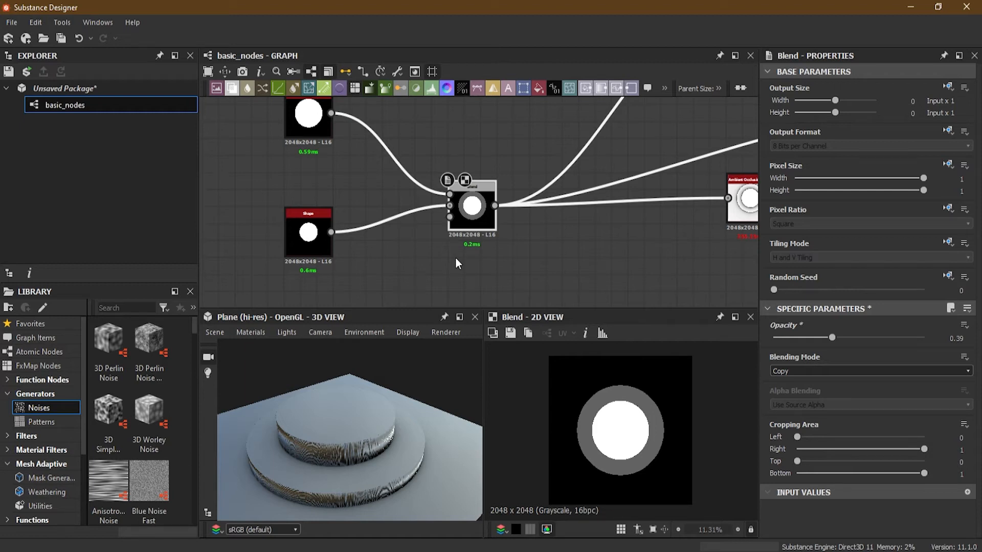
# - Switch to the browser, view the bold India Today peace sign from the image results, and close the browser window
pyautogui.hotkey('alt', 'Tab')
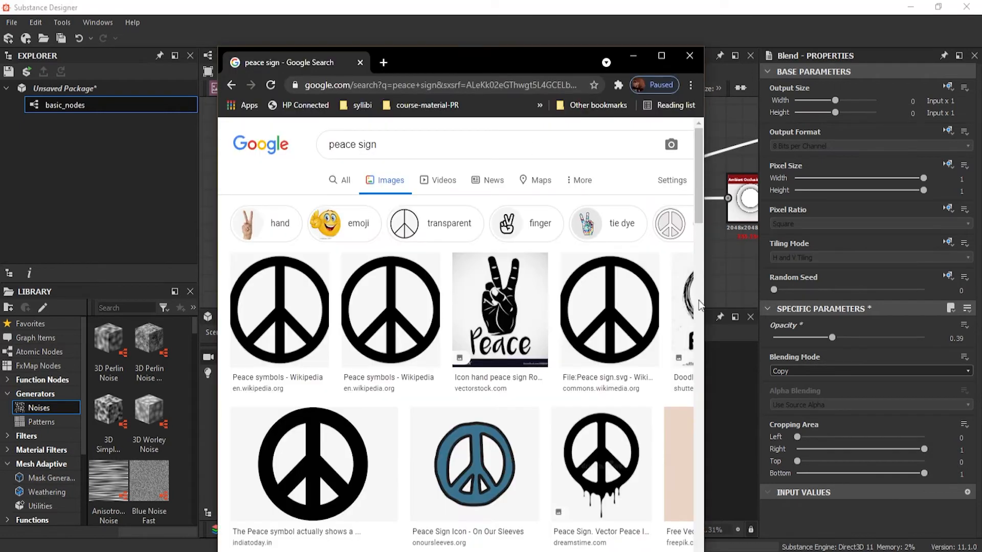
pyautogui.scroll(-1, 390, 364)
pyautogui.scroll(-2, 358, 358)
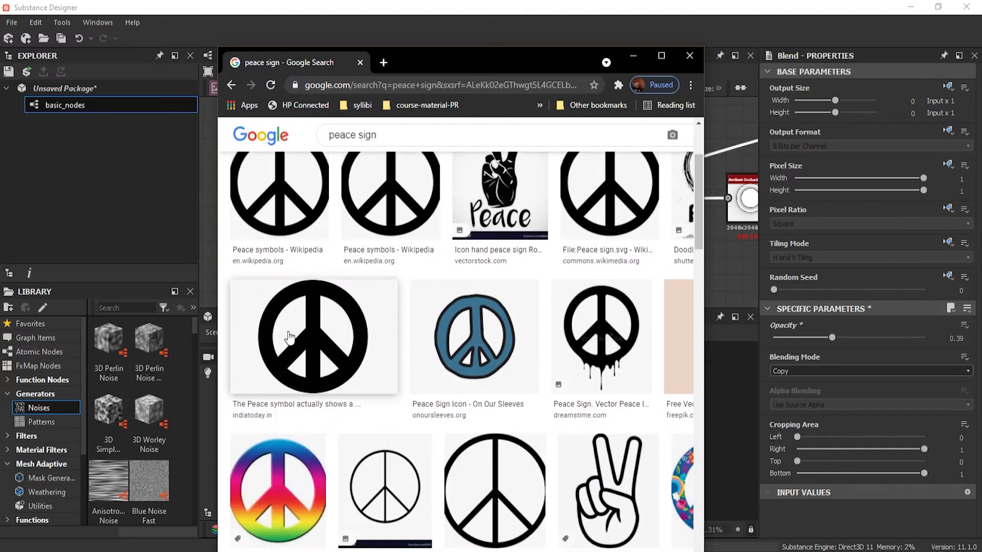
pyautogui.click(310, 350)
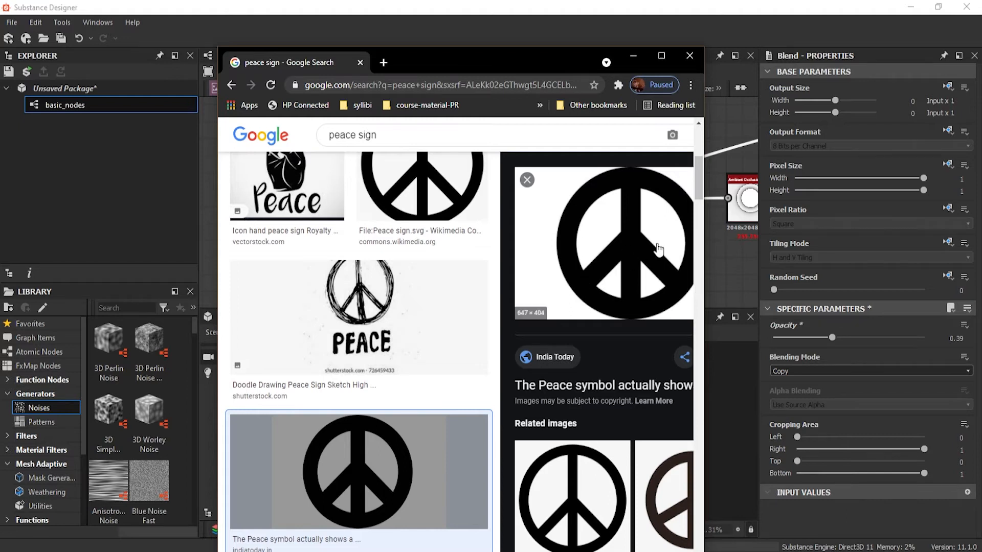
pyautogui.moveTo(426, 67); pyautogui.dragTo(360, 26)
pyautogui.hscroll(3, 465, 205)
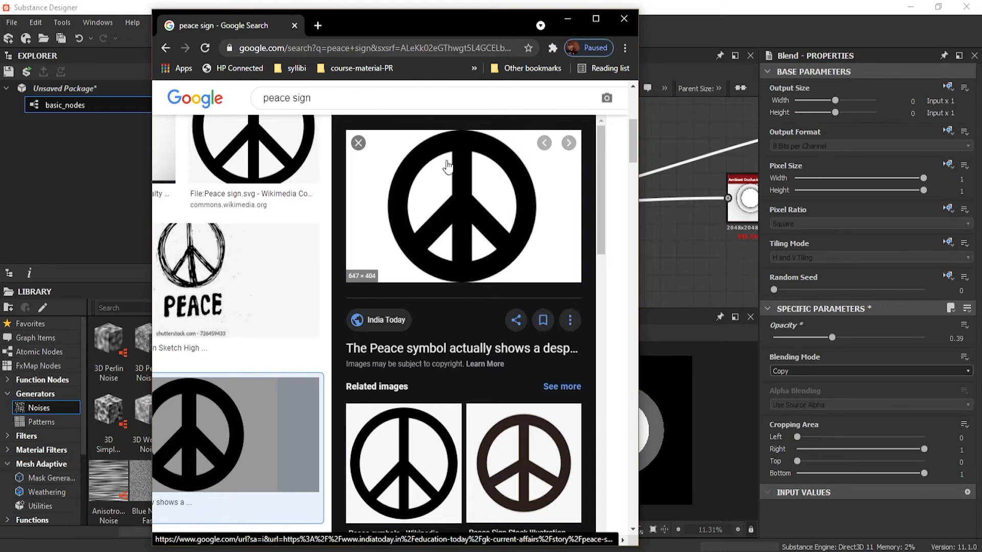
pyautogui.click(624, 20)
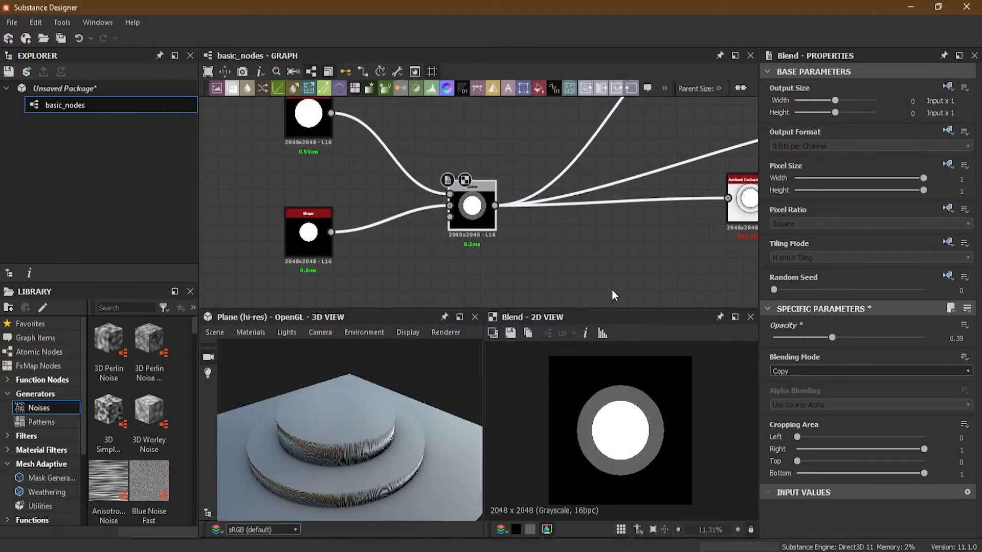
# - Compare the Blend node's result at an Opacity of 1 and at 0.34
pyautogui.moveTo(832, 338); pyautogui.dragTo(923, 339)
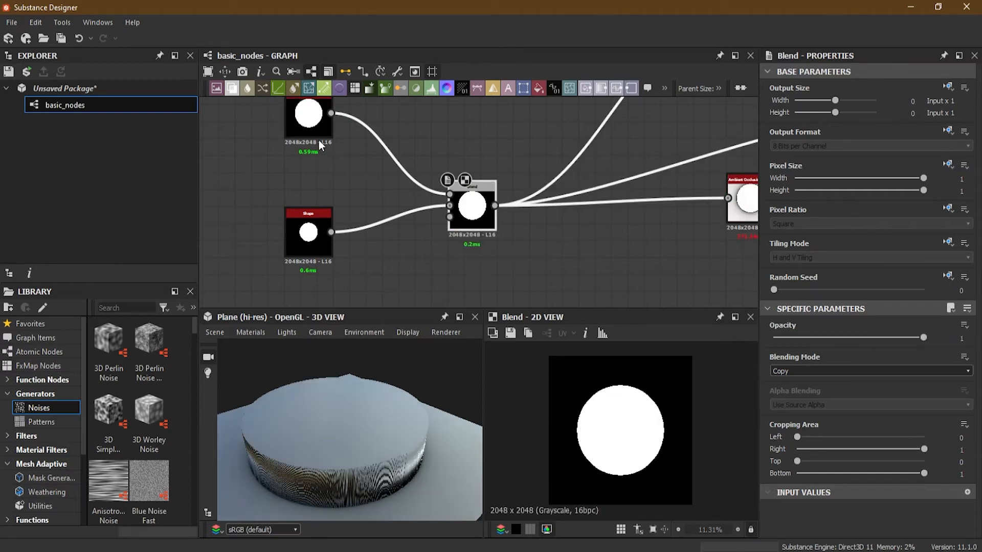
pyautogui.moveTo(312, 142); pyautogui.dragTo(343, 174, button='middle')
pyautogui.moveTo(849, 338); pyautogui.dragTo(824, 339)
pyautogui.scroll(4, 458, 261)
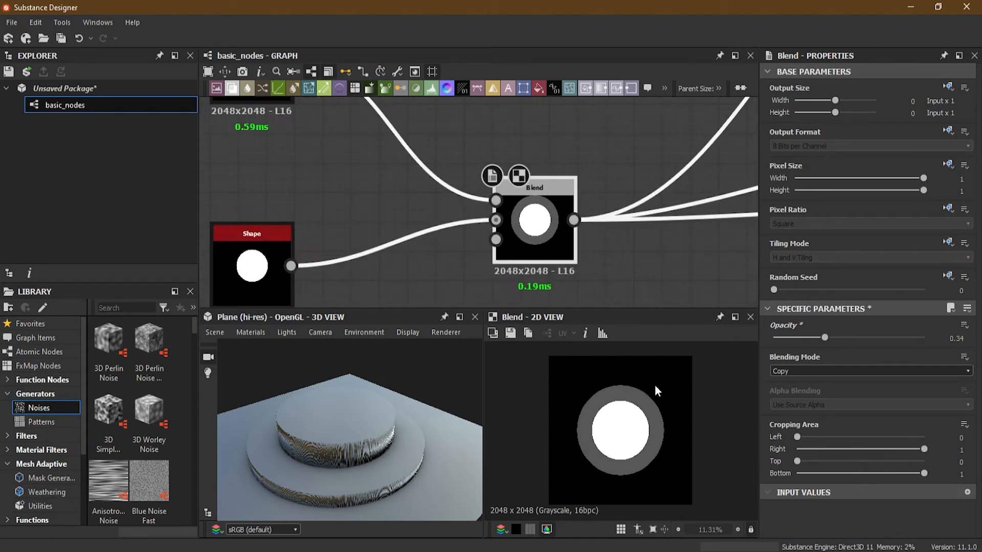
pyautogui.scroll(1, 656, 390)
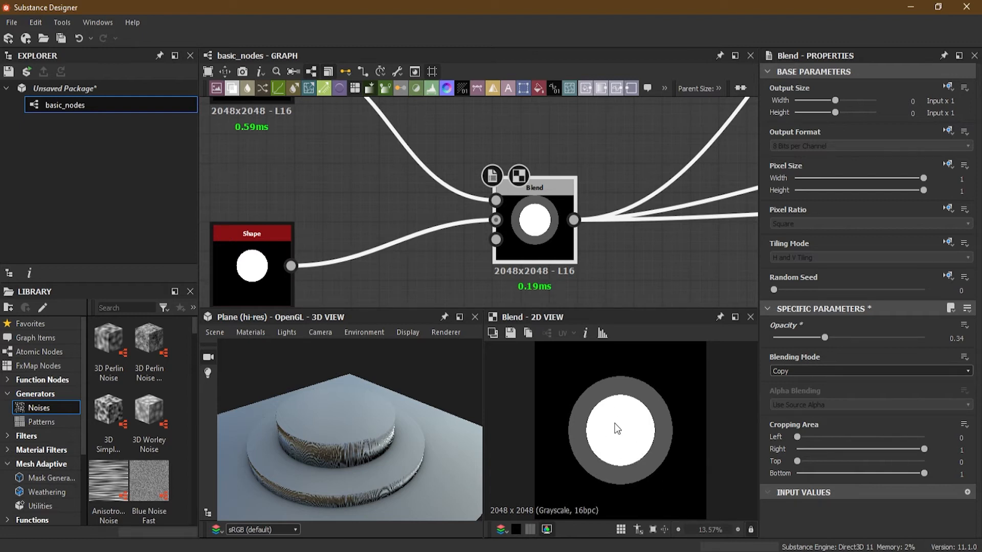
# - Compare the second Shape with the Blend result and set the second Shape's Scale to 0.5
pyautogui.click(262, 254)
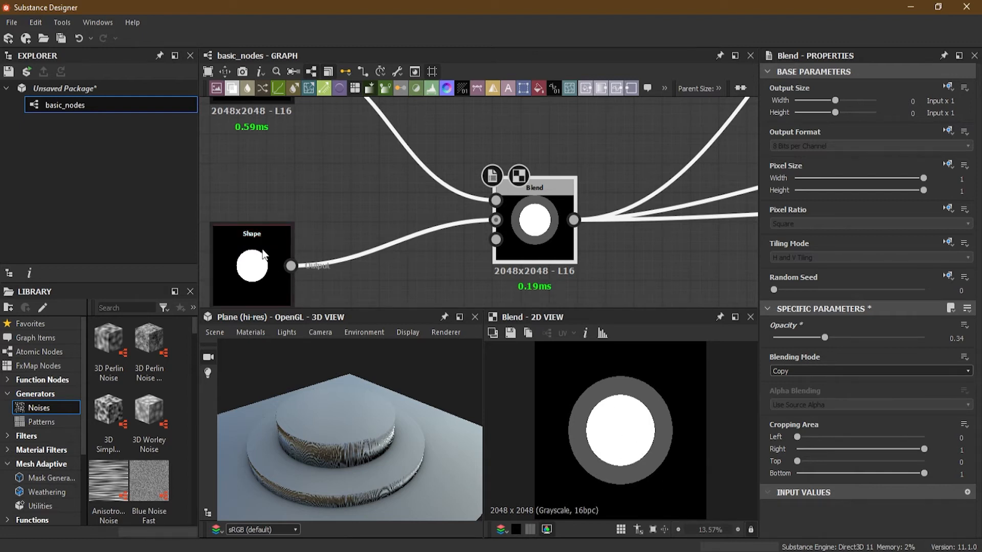
pyautogui.click(540, 234)
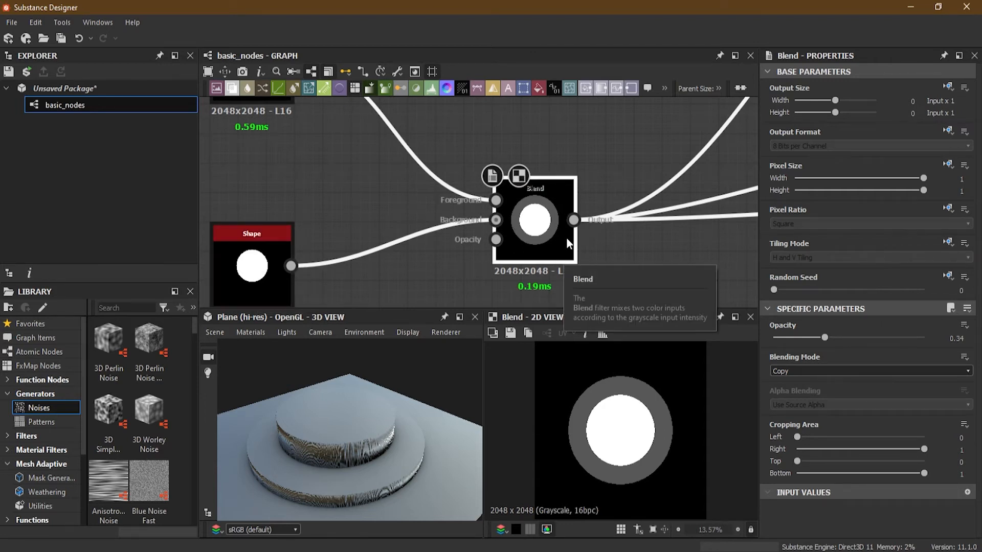
pyautogui.click(267, 251)
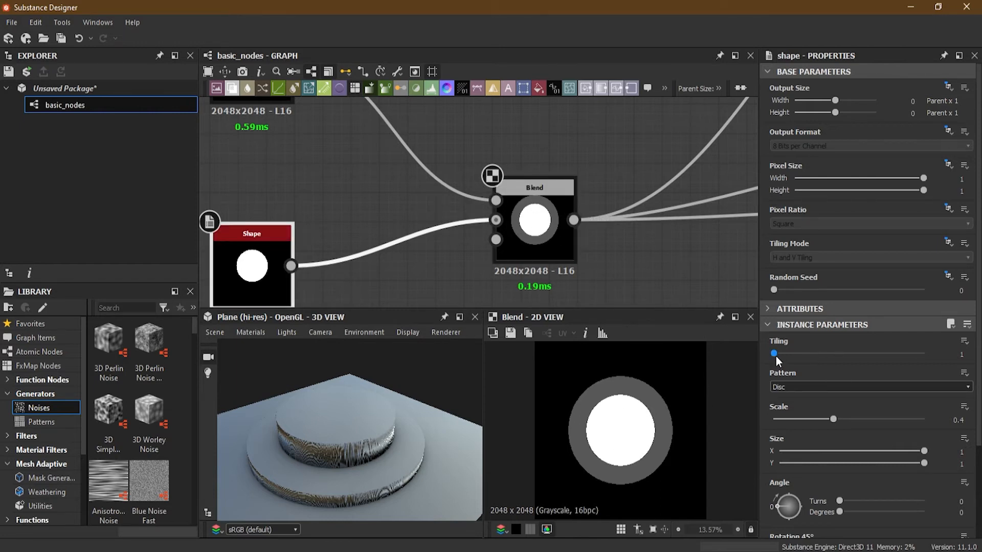
pyautogui.moveTo(832, 419)
pyautogui.mouseDown()
pyautogui.moveTo(824, 419)
pyautogui.moveTo(848, 422)
pyautogui.mouseUp()
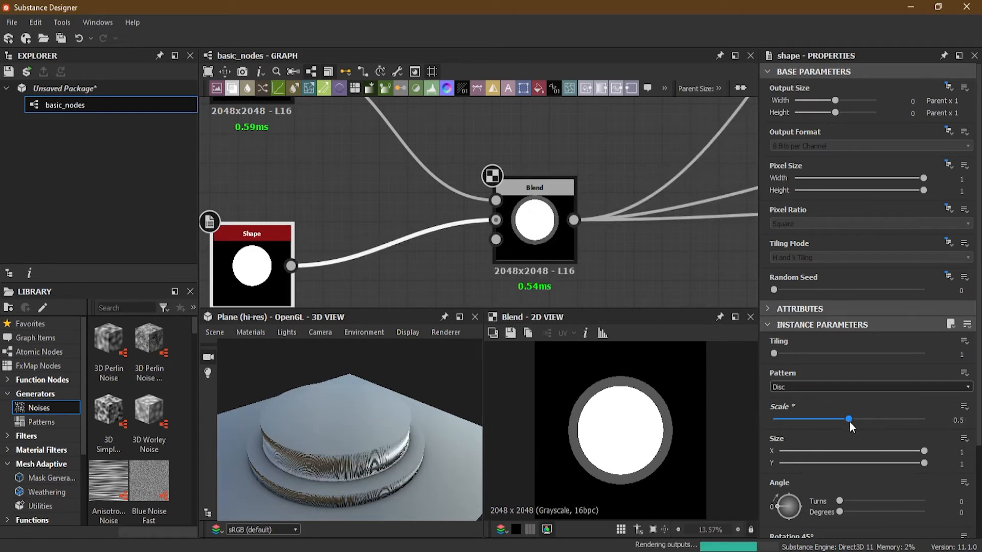
# - Set the Blend node's Opacity to 1 and its Blending Mode to Subtract
pyautogui.click(545, 192)
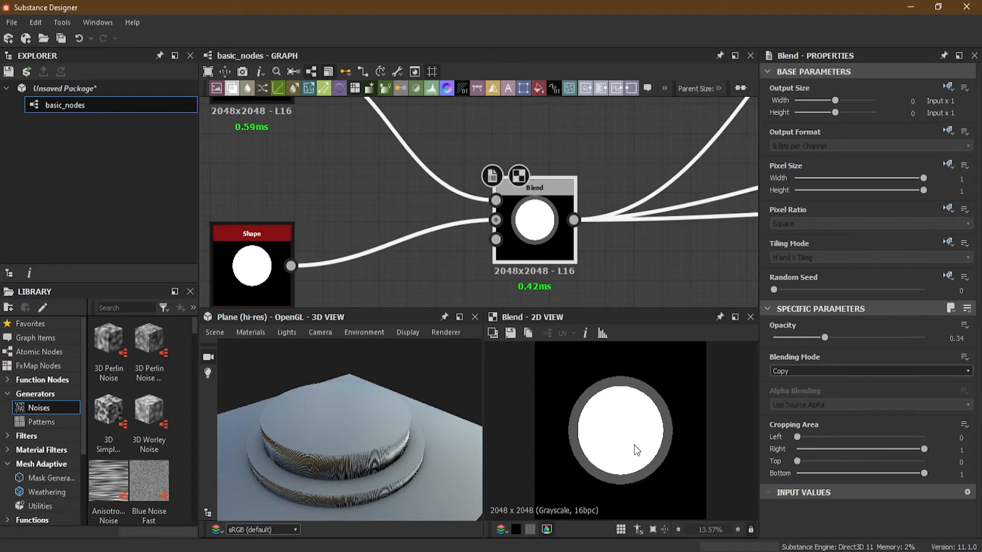
pyautogui.click(797, 370)
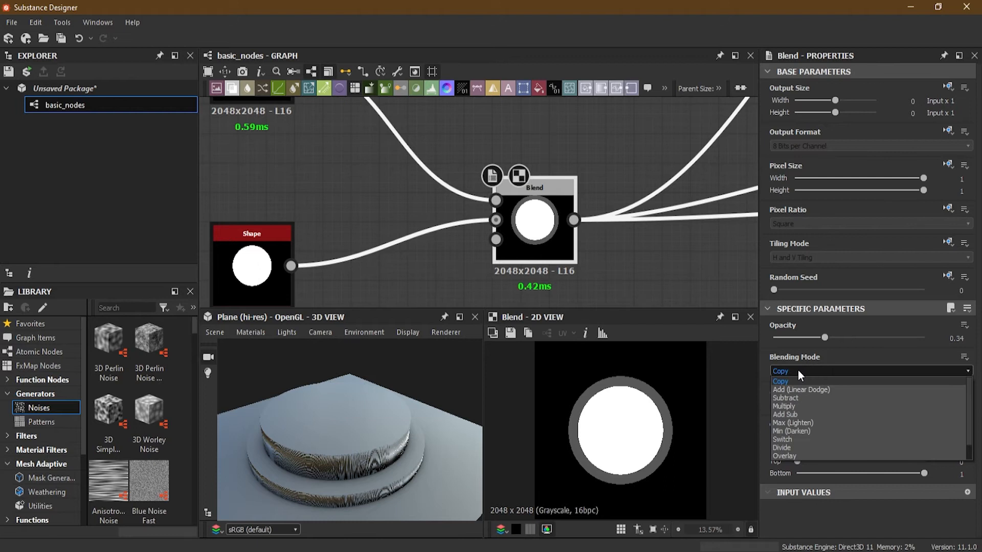
pyautogui.click(832, 338)
pyautogui.moveTo(830, 336); pyautogui.dragTo(937, 334)
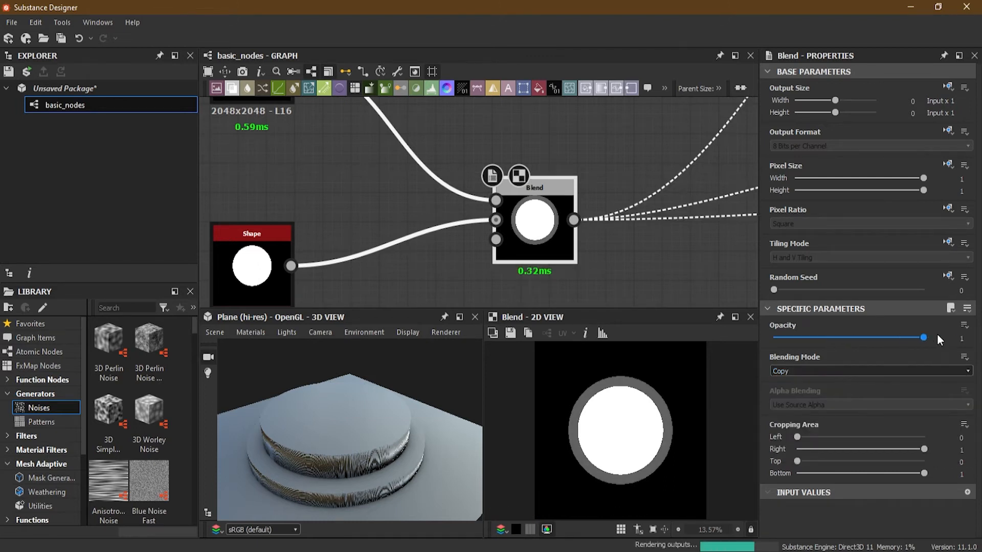
pyautogui.click(793, 369)
pyautogui.click(829, 369)
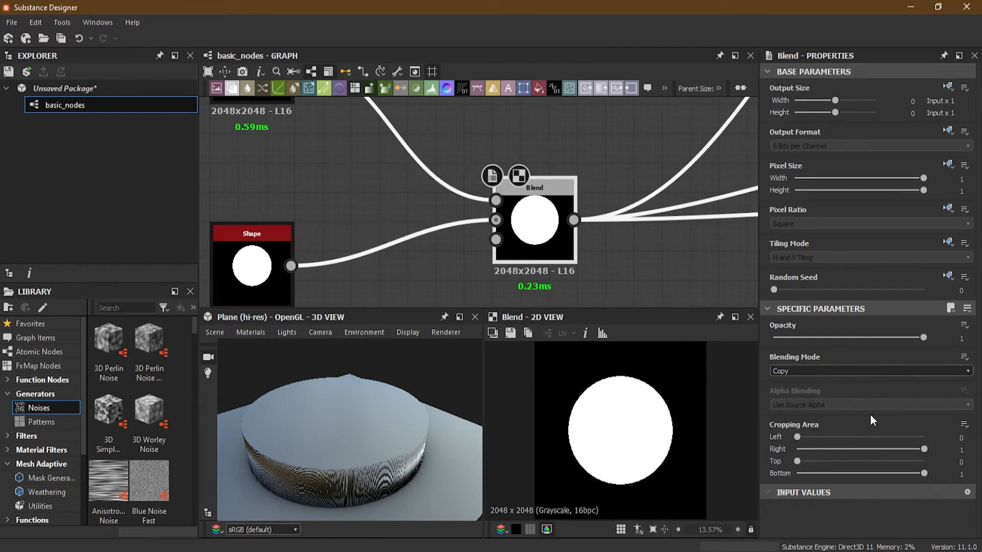
pyautogui.click(808, 369)
pyautogui.click(811, 398)
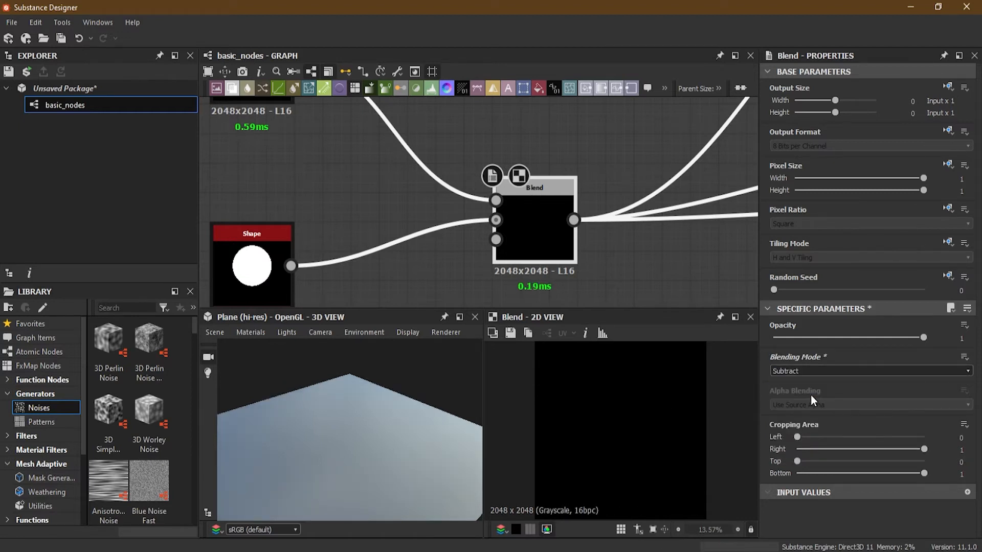
# - Swap the Blend node's foreground and background connections so the smaller disc is subtracted from the larger one
pyautogui.moveTo(367, 184); pyautogui.dragTo(394, 227, button='middle')
pyautogui.scroll(-2, 382, 213)
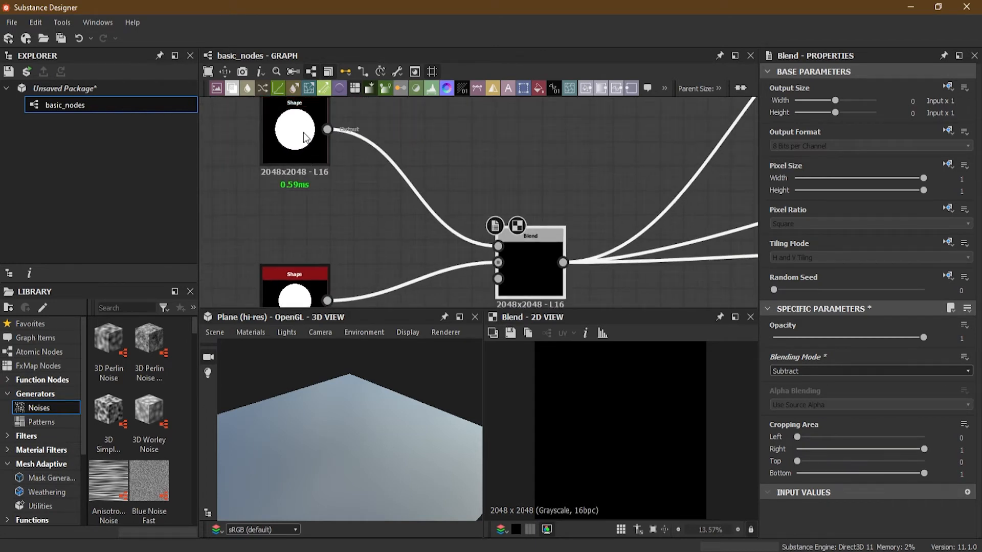
pyautogui.moveTo(373, 251); pyautogui.dragTo(356, 218, button='middle')
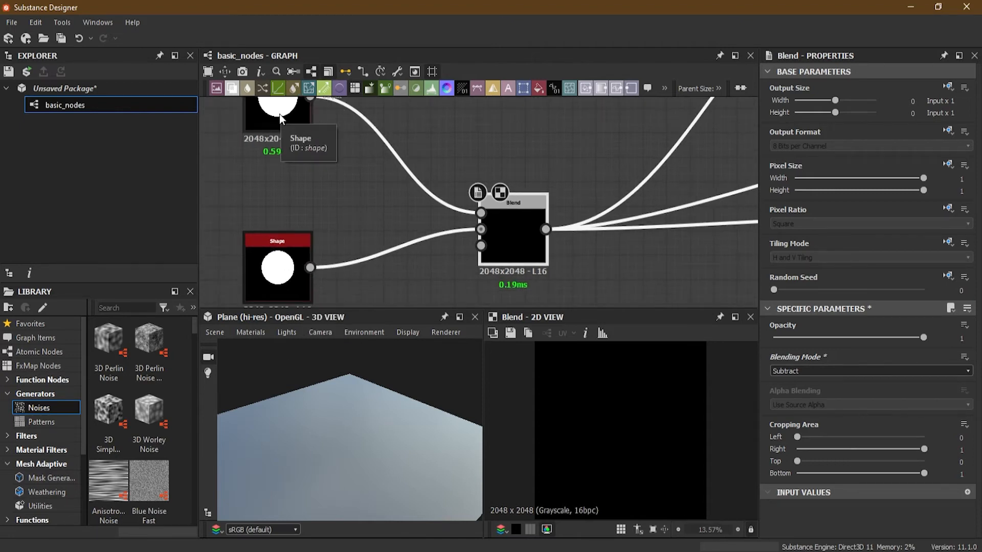
pyautogui.scroll(1, 424, 247)
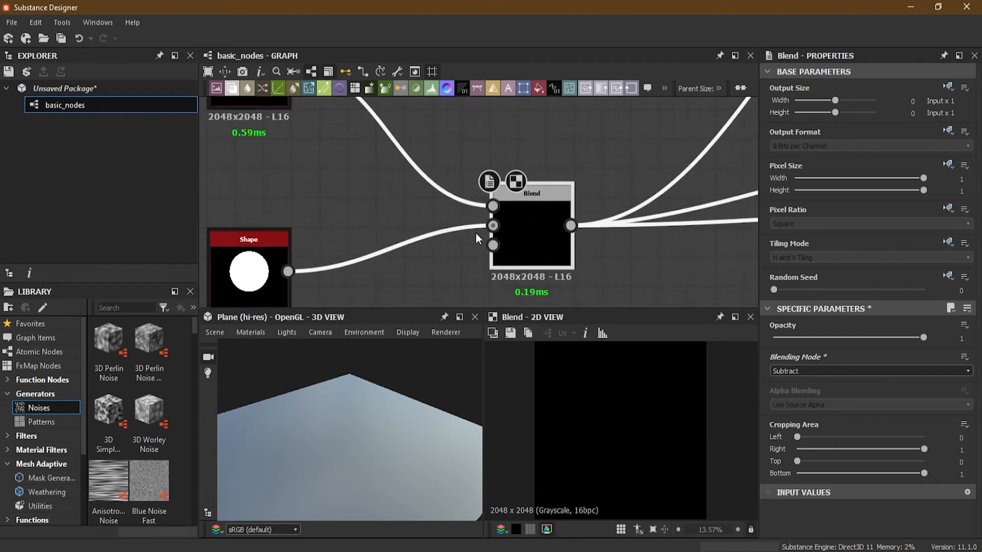
pyautogui.moveTo(423, 120); pyautogui.dragTo(445, 262)
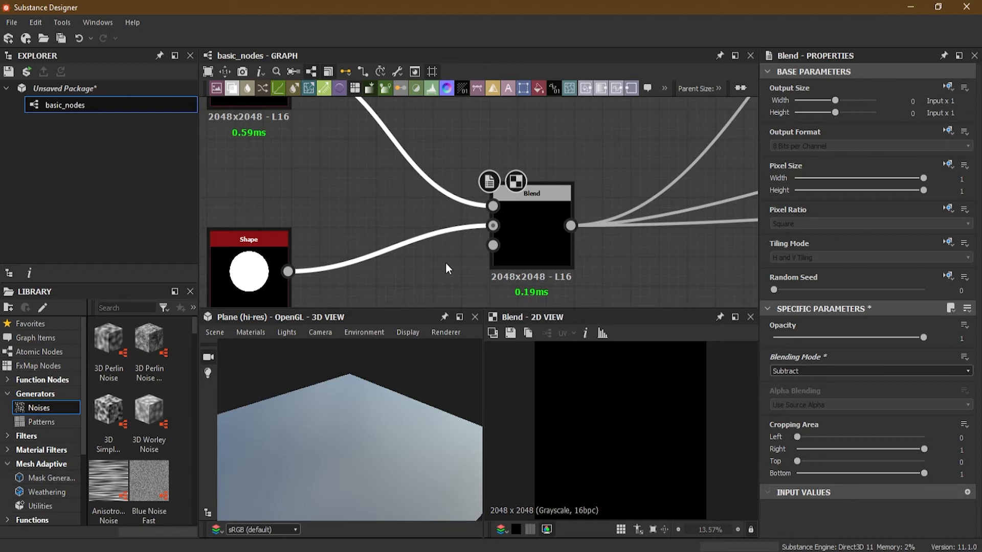
pyautogui.press('x')
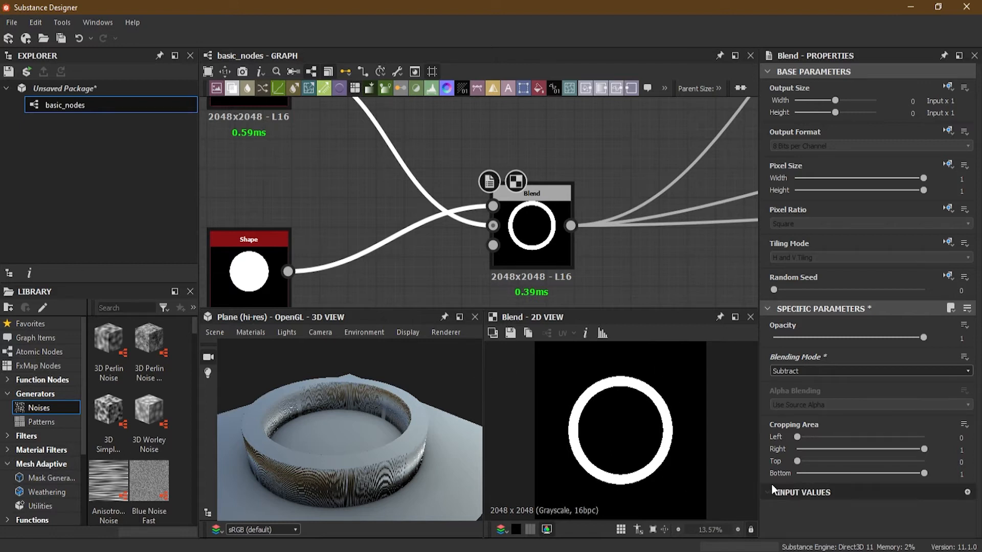
# - Try a Cropping Area Bottom of 0.45 on the Blend node and compare the result with its two inputs swapped
pyautogui.moveTo(797, 437)
pyautogui.mouseDown()
pyautogui.moveTo(862, 439)
pyautogui.moveTo(784, 438)
pyautogui.mouseUp()
pyautogui.moveTo(921, 447); pyautogui.dragTo(963, 455)
pyautogui.moveTo(796, 462); pyautogui.dragTo(744, 465)
pyautogui.moveTo(925, 474); pyautogui.dragTo(853, 474)
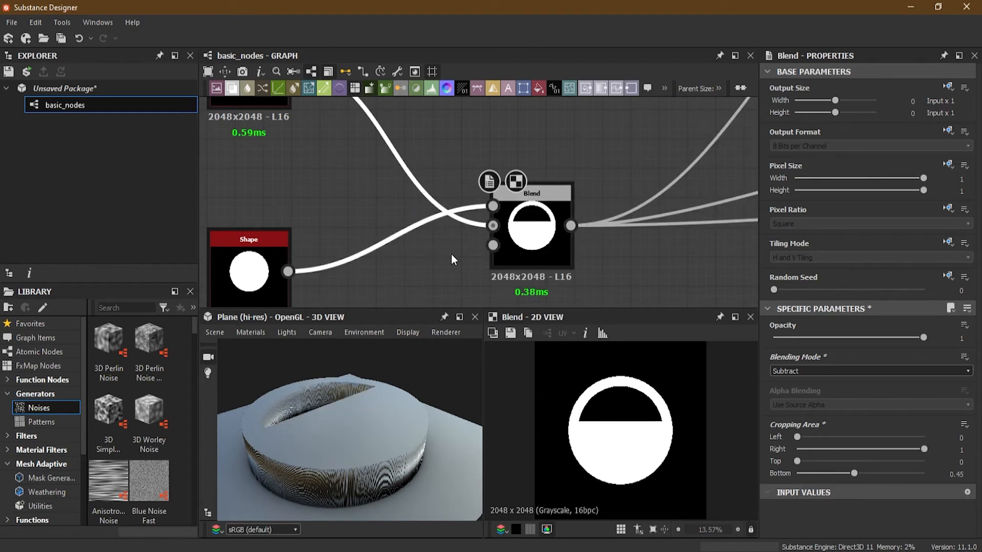
pyautogui.press('x')
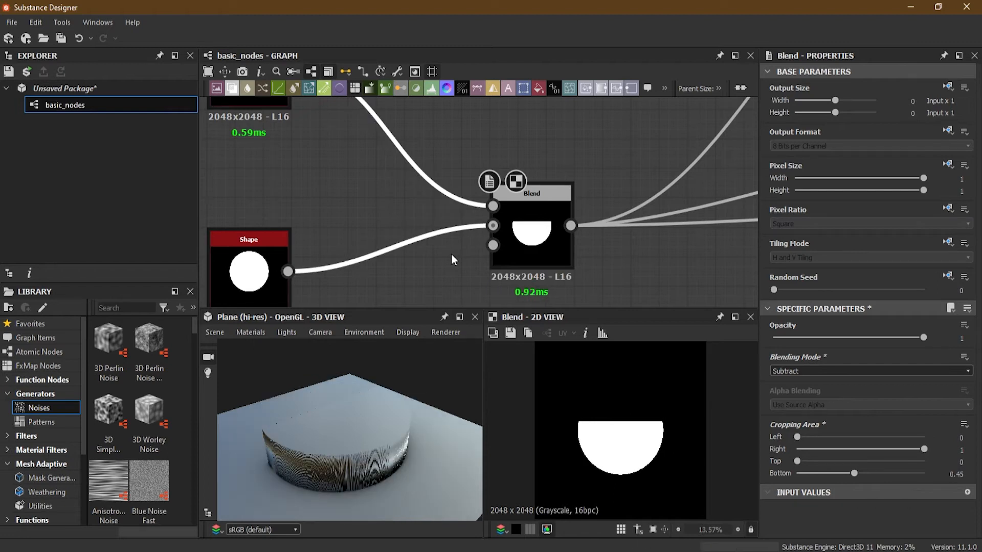
pyautogui.press('x')
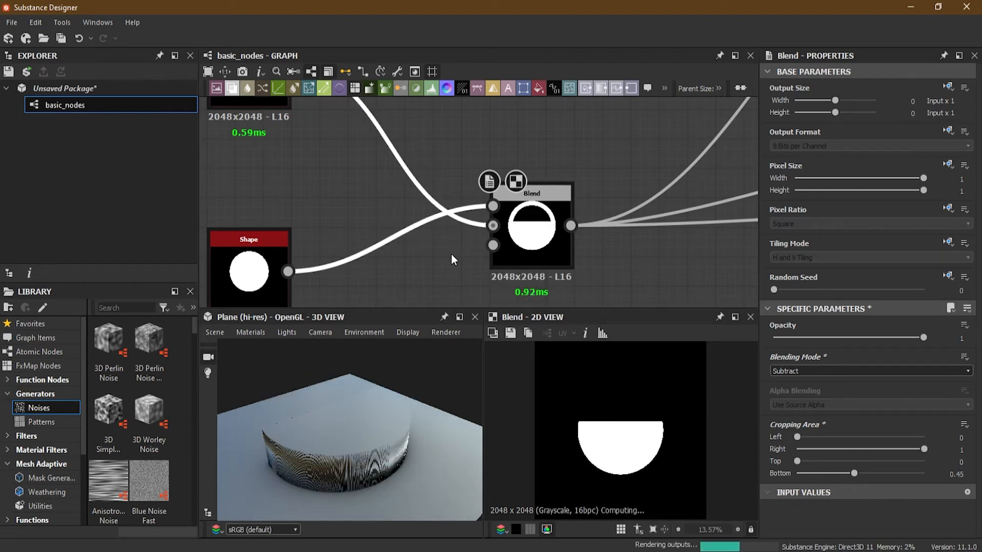
# - Set the Blend node's Cropping Area Bottom to 0
pyautogui.moveTo(854, 473); pyautogui.dragTo(781, 478)
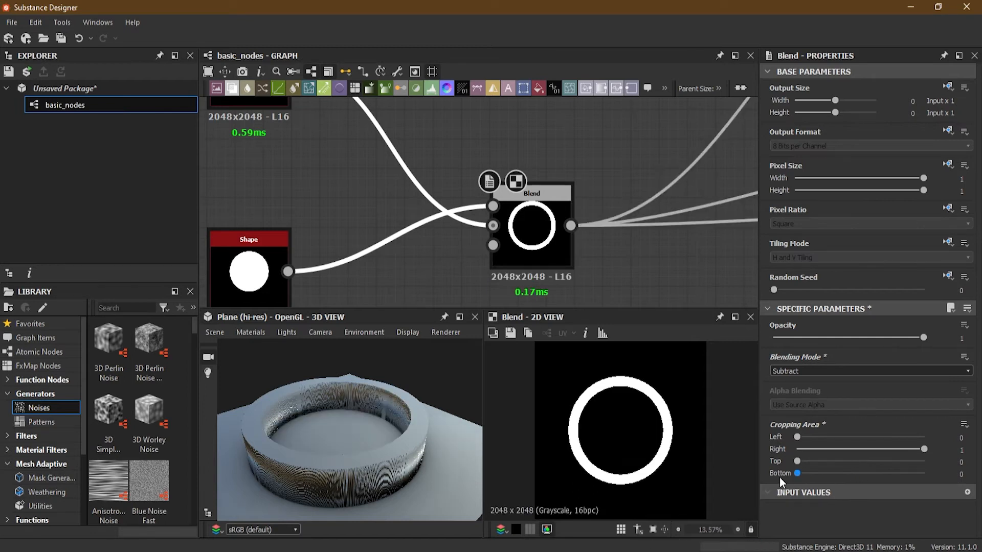
pyautogui.moveTo(924, 450)
pyautogui.mouseDown()
pyautogui.moveTo(798, 448)
pyautogui.moveTo(936, 452)
pyautogui.mouseUp()
# - Add a second Blend node below the ring Blend and connect the ring Blend's output to its Foreground input
pyautogui.scroll(-3, 598, 171)
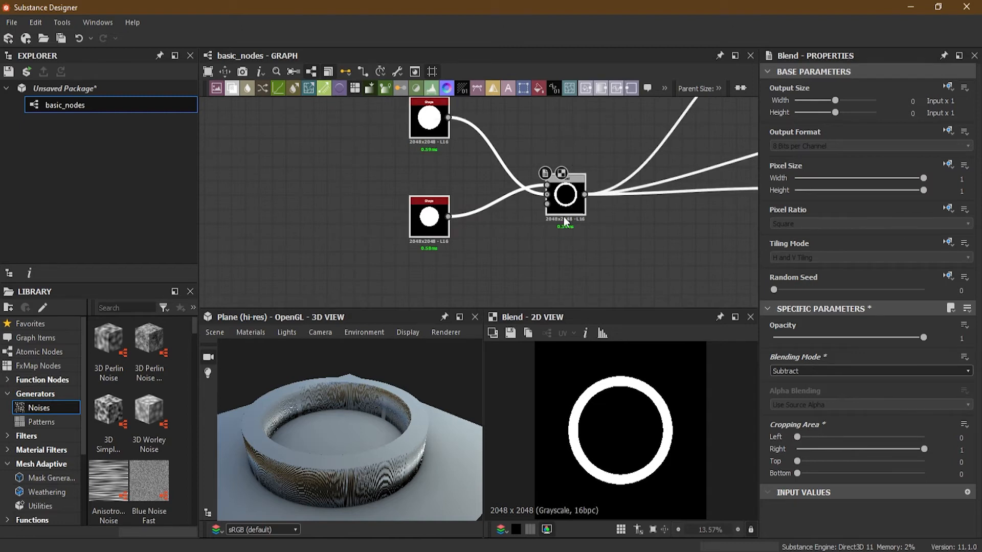
pyautogui.moveTo(568, 216); pyautogui.dragTo(458, 210, button='middle')
pyautogui.scroll(1, 520, 231)
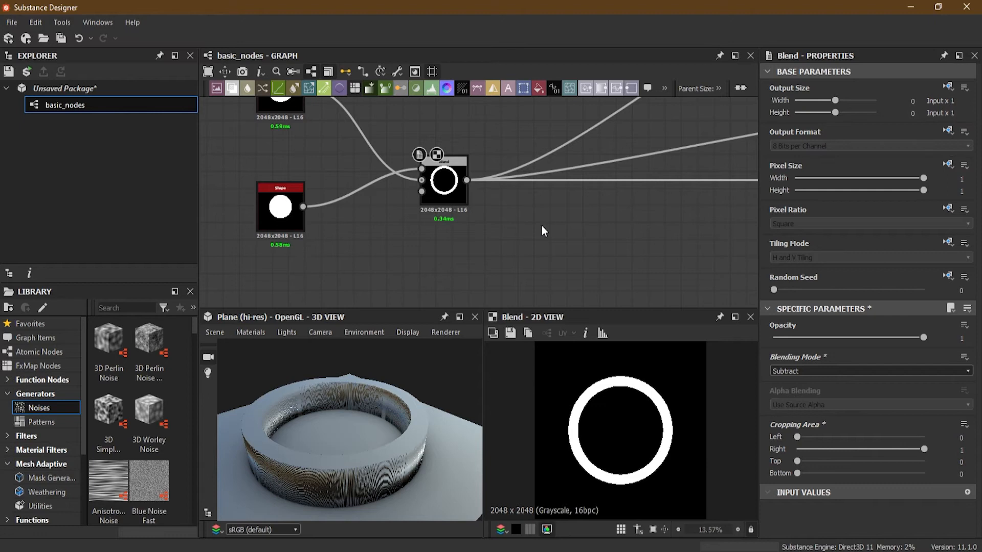
pyautogui.press('space')
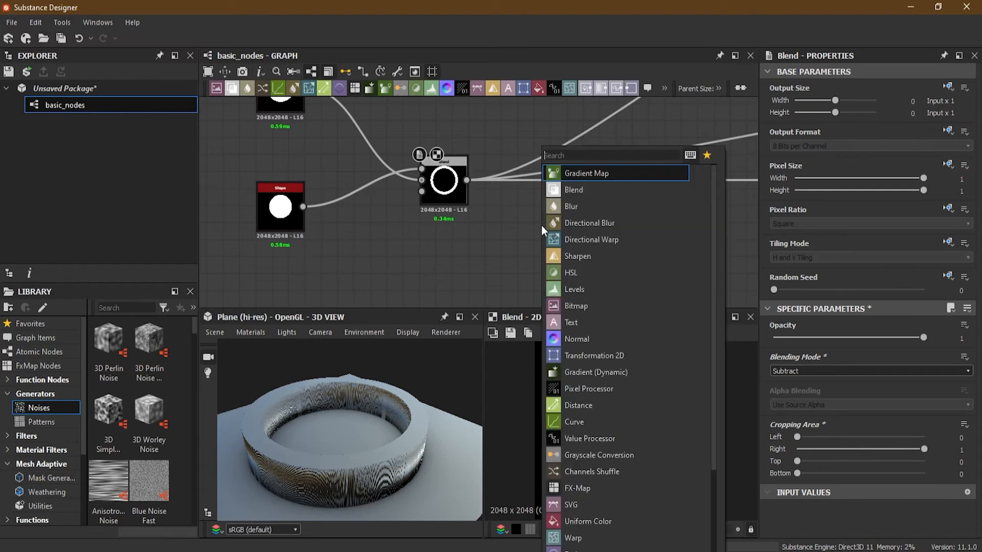
pyautogui.click(605, 192)
pyautogui.moveTo(545, 235); pyautogui.dragTo(585, 240)
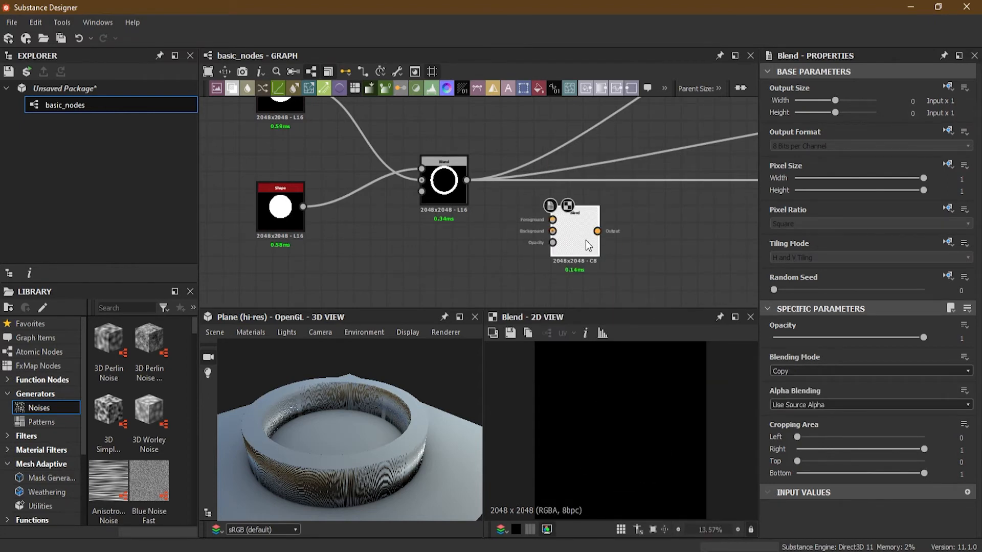
pyautogui.scroll(2, 526, 214)
pyautogui.moveTo(440, 165); pyautogui.dragTo(564, 222)
# - Add a Shape node below the ring Blend and connect its output to the new Blend's Background input
pyautogui.moveTo(482, 261); pyautogui.dragTo(493, 198, button='middle')
pyautogui.click(472, 232)
pyautogui.press('space')
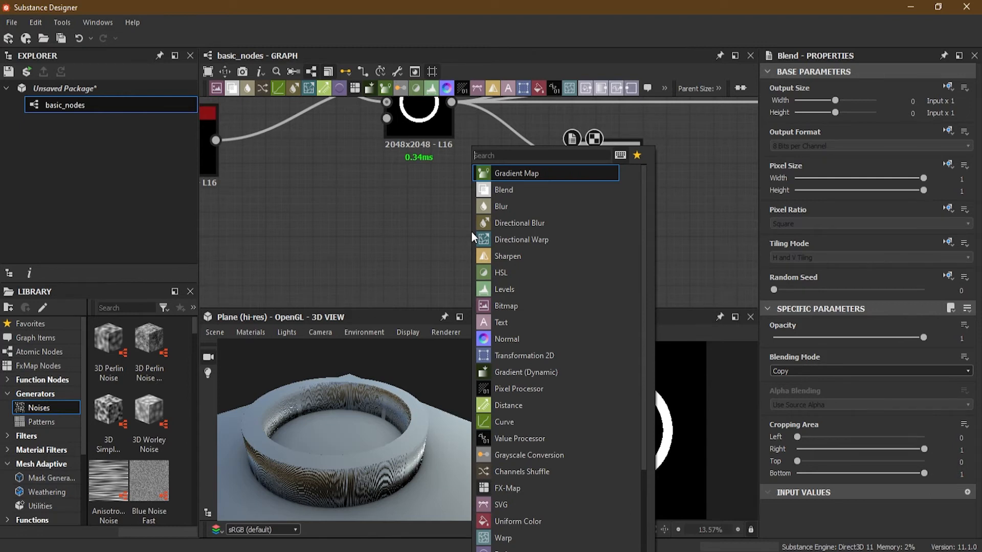
pyautogui.write('sh')
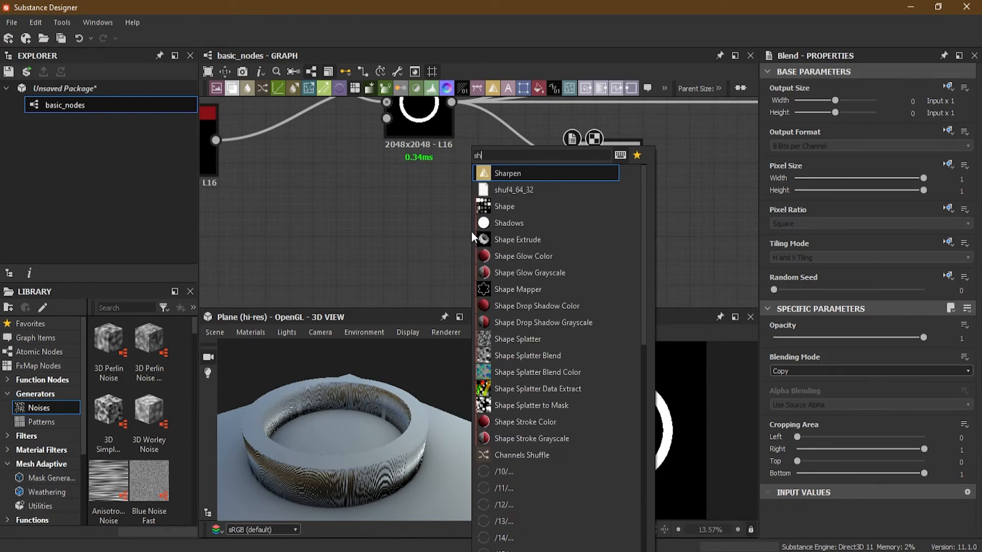
pyautogui.click(503, 209)
pyautogui.moveTo(459, 230); pyautogui.dragTo(573, 179)
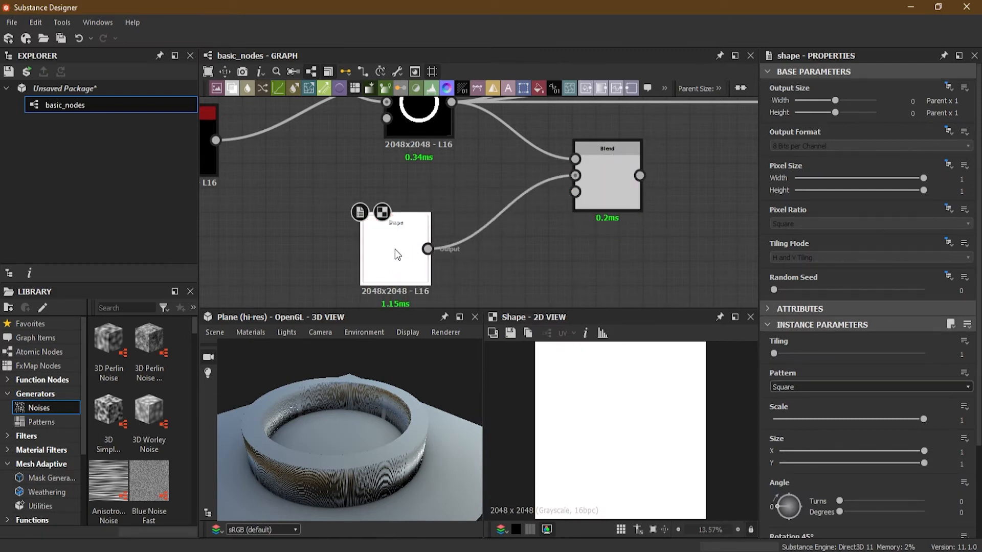
# - Shape the new square into a vertical bar with a Scale of 0.74 and an X Size of 0.11
pyautogui.moveTo(919, 420); pyautogui.dragTo(885, 422)
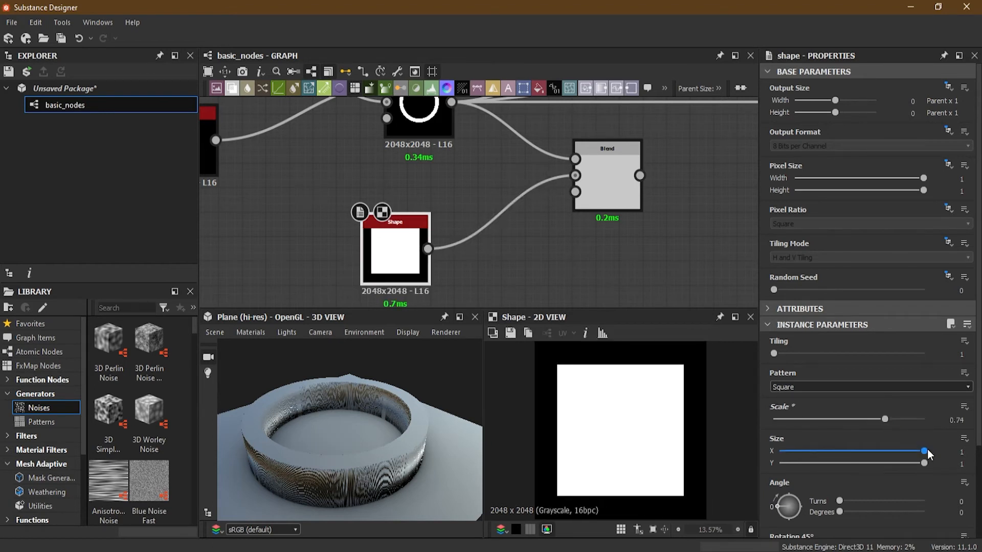
pyautogui.moveTo(923, 451); pyautogui.dragTo(796, 453)
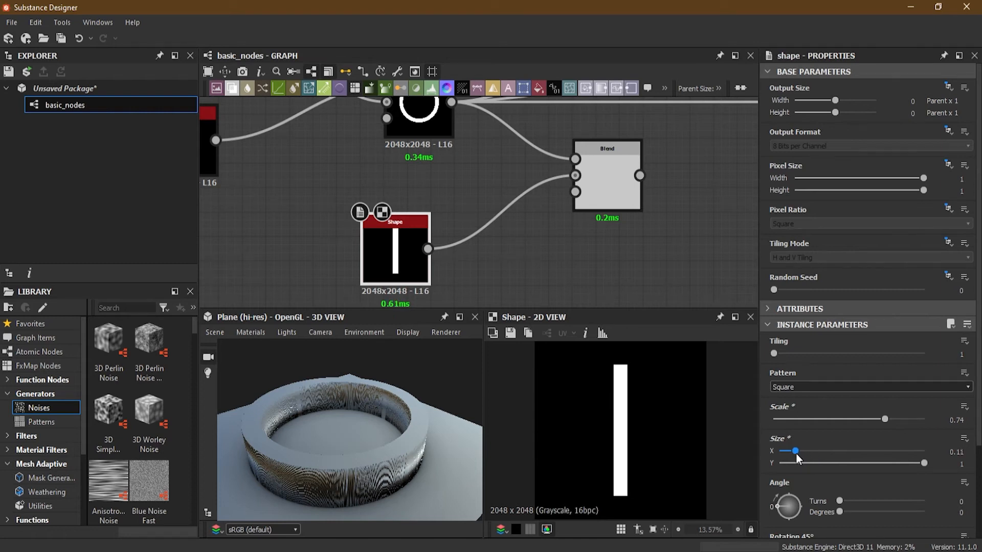
# - Preview the second Blend node and set its Blending Mode to Add (Linear Dodge)
pyautogui.doubleClick(612, 174)
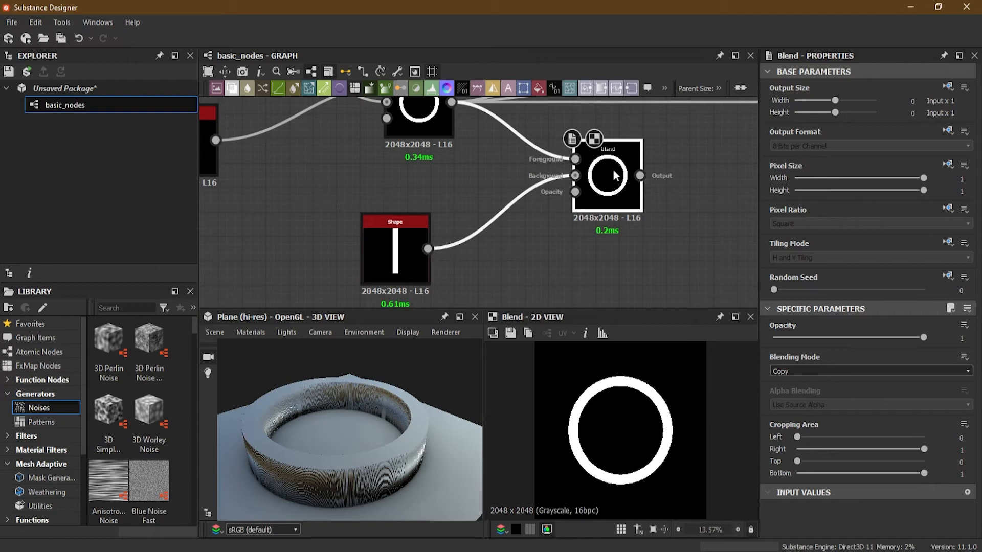
pyautogui.click(788, 371)
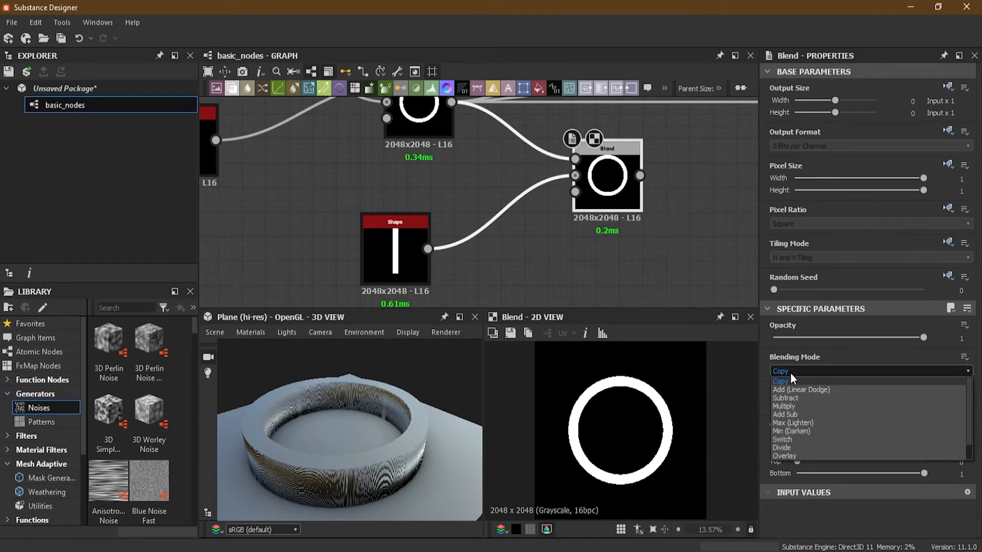
pyautogui.click(803, 390)
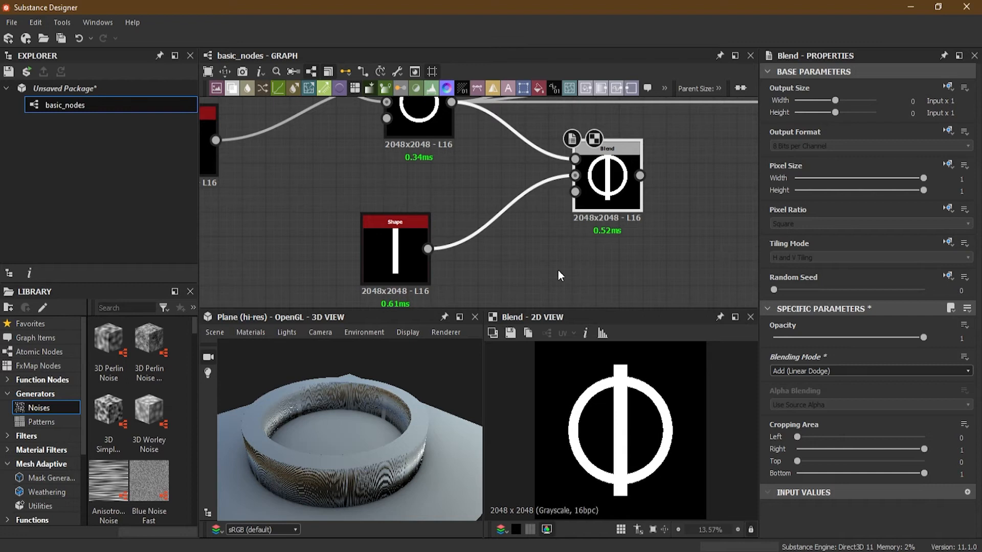
# - Fit the bar inside the ring by setting its Shape node's Y Size to 0.73 and X Size to 0.09
pyautogui.click(395, 245)
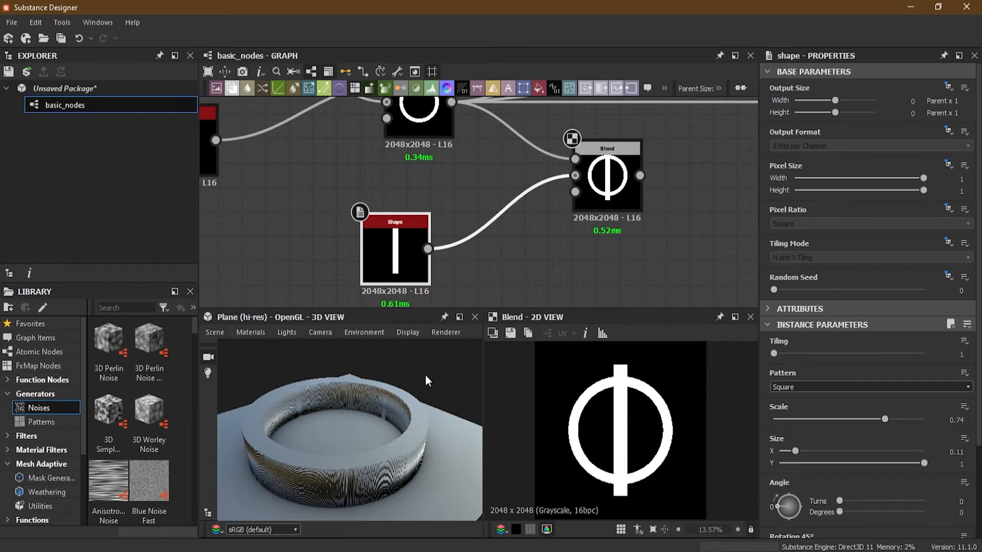
pyautogui.moveTo(923, 464); pyautogui.dragTo(885, 467)
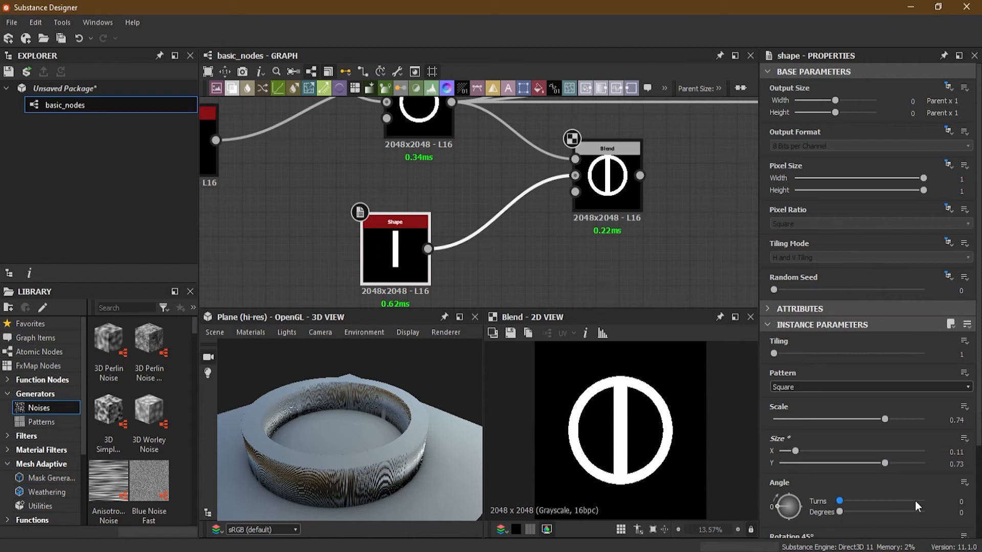
pyautogui.moveTo(795, 456); pyautogui.dragTo(793, 452)
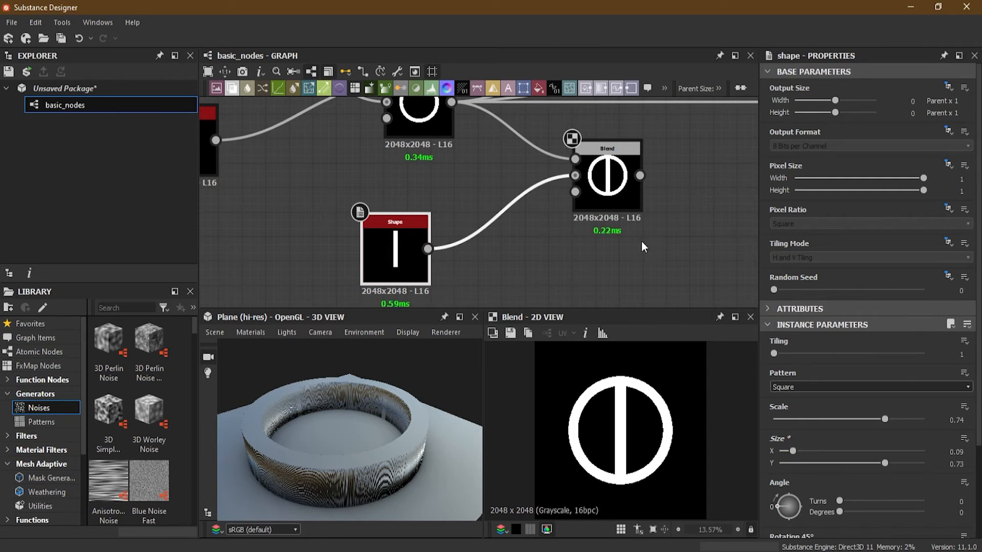
# - Move the ring Blend's connections to the Normal, Base Material and Ambient Occlusion nodes onto the second Blend's output
pyautogui.scroll(-3, 584, 223)
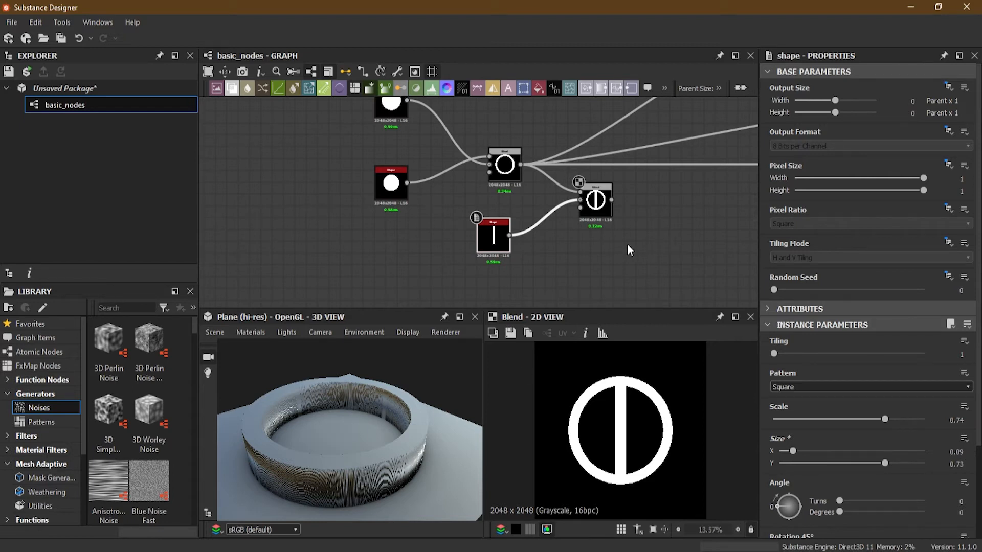
pyautogui.moveTo(655, 202); pyautogui.dragTo(514, 230, button='middle')
pyautogui.scroll(-3, 512, 230)
pyautogui.moveTo(564, 203); pyautogui.dragTo(563, 234, button='middle')
pyautogui.scroll(3, 563, 235)
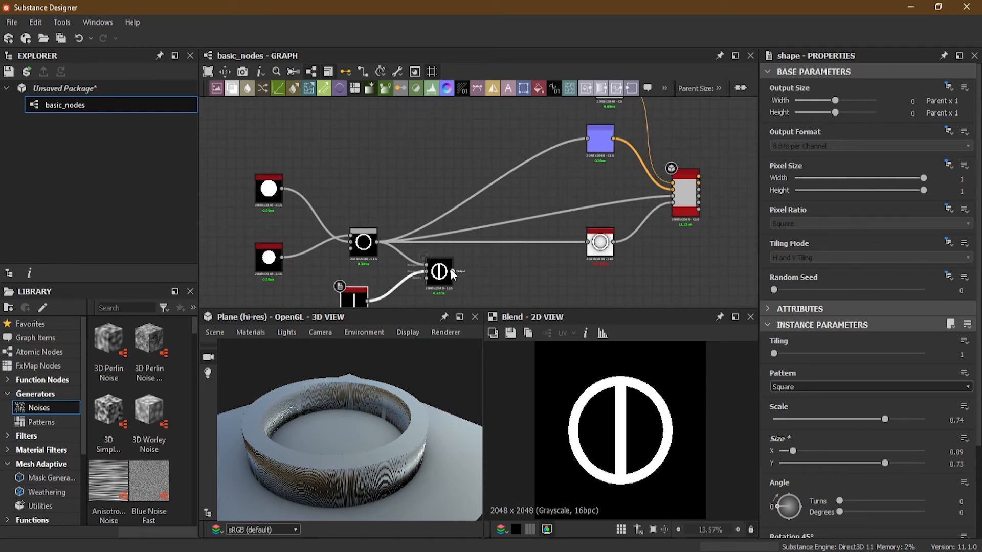
pyautogui.scroll(1, 517, 276)
pyautogui.moveTo(518, 276)
pyautogui.mouseDown(button='middle')
pyautogui.moveTo(628, 223)
pyautogui.moveTo(588, 256)
pyautogui.moveTo(532, 276)
pyautogui.mouseUp(button='middle')
pyautogui.scroll(-1, 627, 223)
pyautogui.scroll(1, 627, 223)
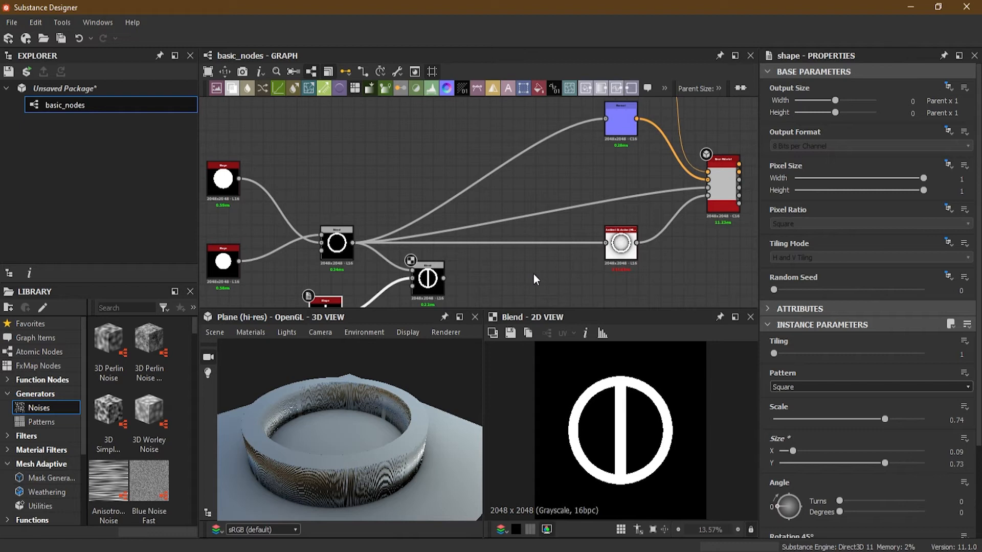
pyautogui.moveTo(517, 268); pyautogui.dragTo(555, 222, button='middle')
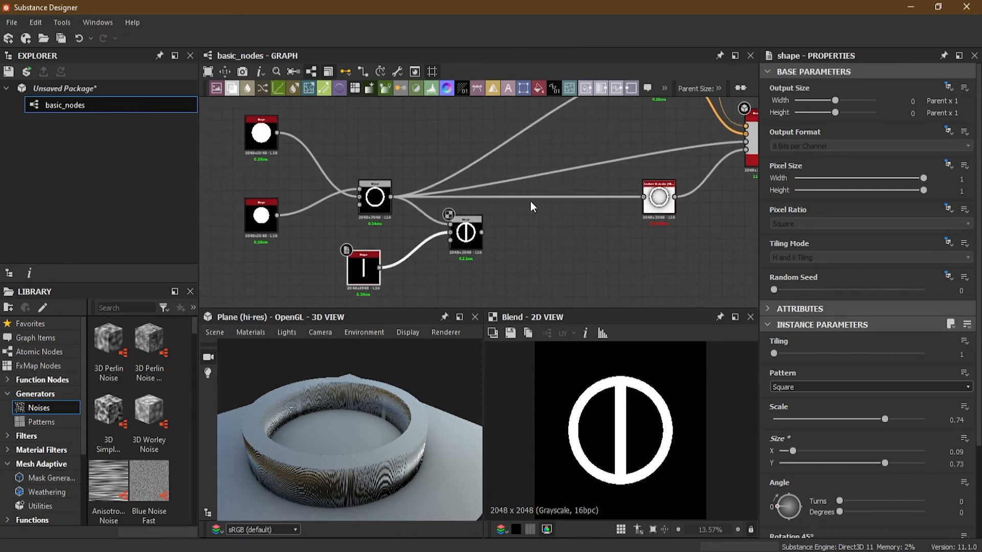
pyautogui.scroll(2, 530, 201)
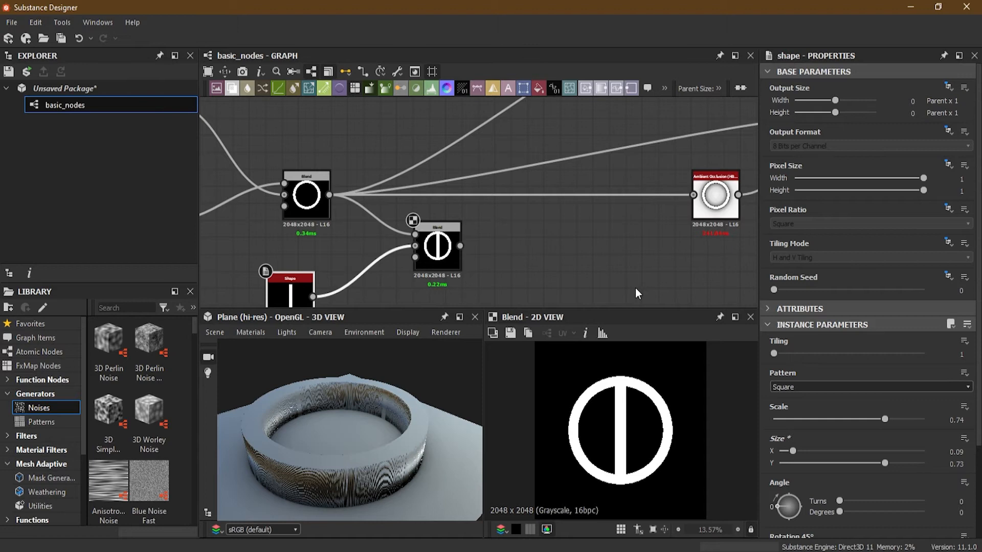
pyautogui.keyDown('shift'); pyautogui.moveTo(332, 196); pyautogui.dragTo(462, 248); pyautogui.keyUp('shift')
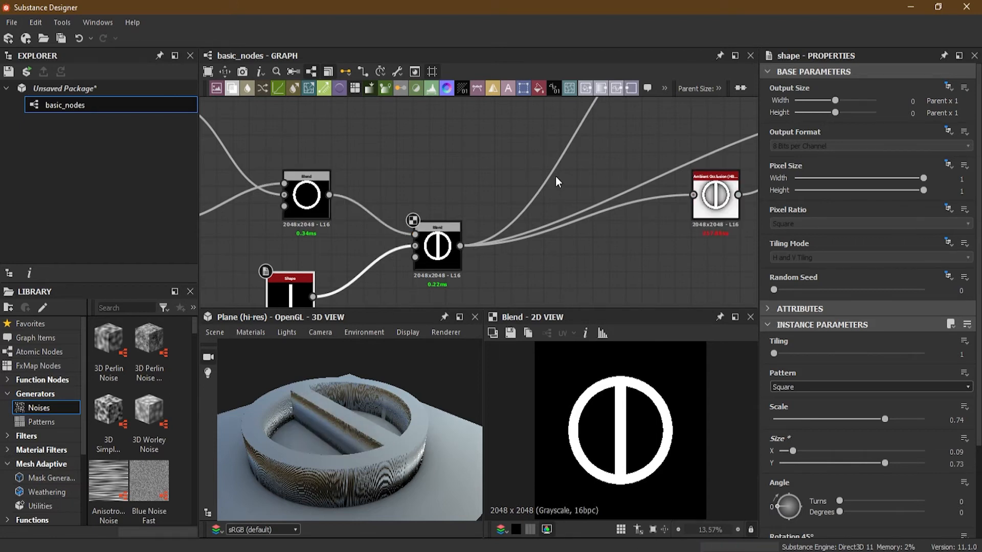
# - Select the Shape and Blend nodes together and move them up to line up with the material nodes
pyautogui.scroll(-4, 569, 255)
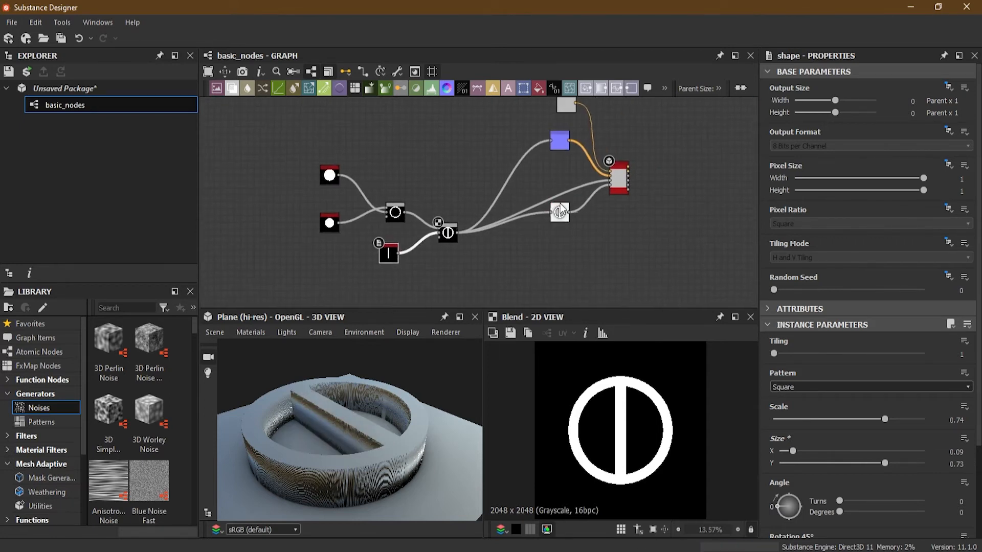
pyautogui.moveTo(311, 156); pyautogui.dragTo(378, 252)
pyautogui.moveTo(452, 278); pyautogui.dragTo(452, 278)
pyautogui.moveTo(448, 240); pyautogui.dragTo(388, 181)
pyautogui.scroll(5, 438, 185)
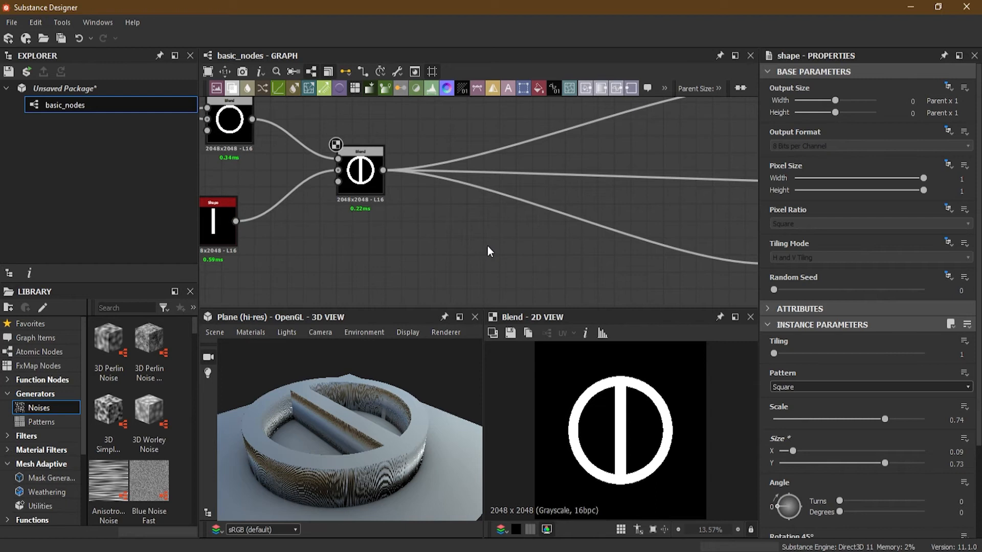
# - Add a third Blend node below the second one and connect the second Blend's output to its Foreground input
pyautogui.scroll(-4, 491, 250)
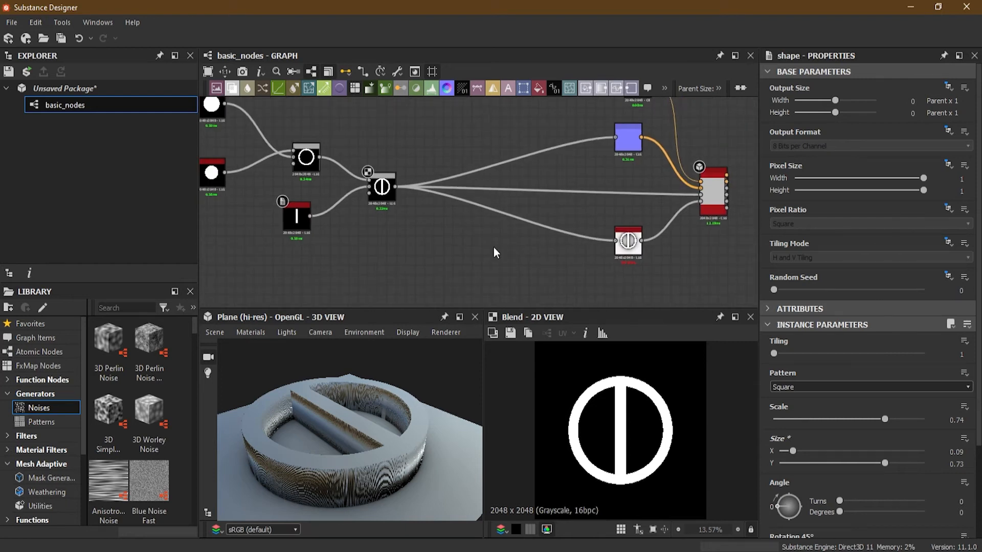
pyautogui.press('space')
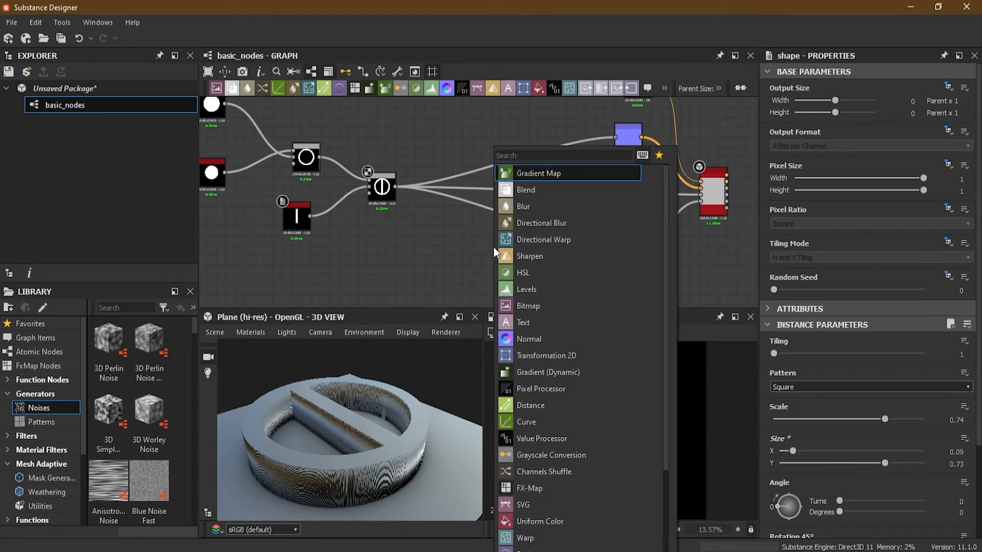
pyautogui.write('bl')
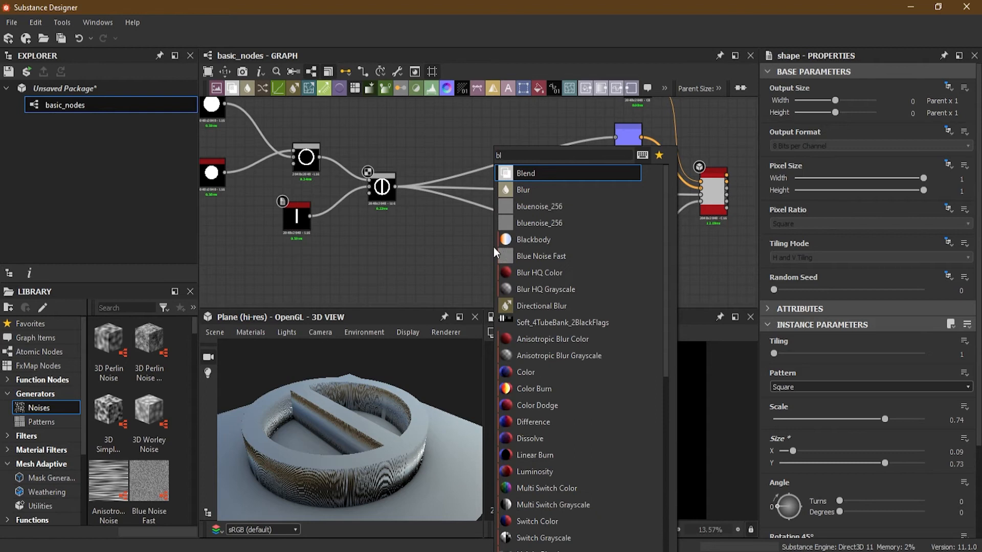
pyautogui.click(550, 174)
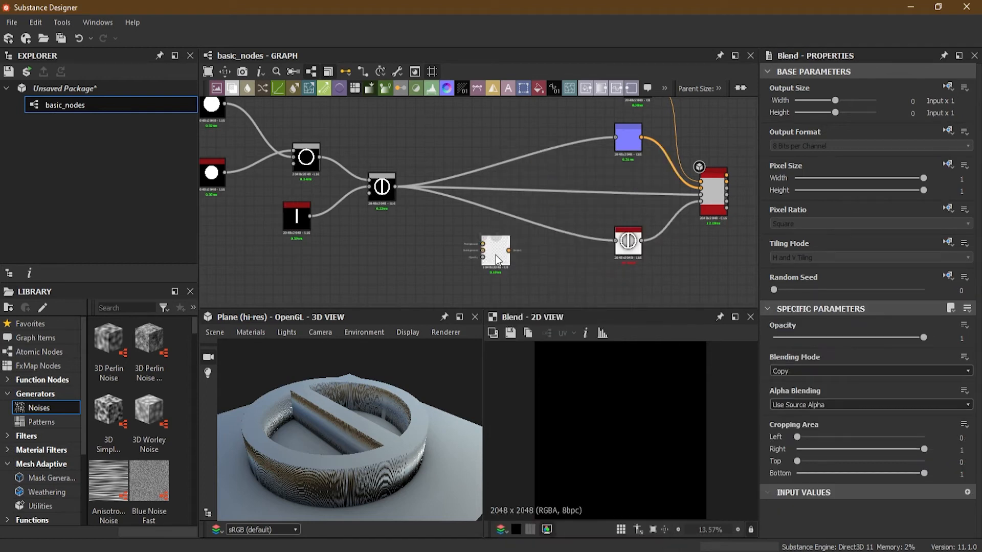
pyautogui.moveTo(499, 248); pyautogui.dragTo(447, 246)
pyautogui.scroll(2, 447, 246)
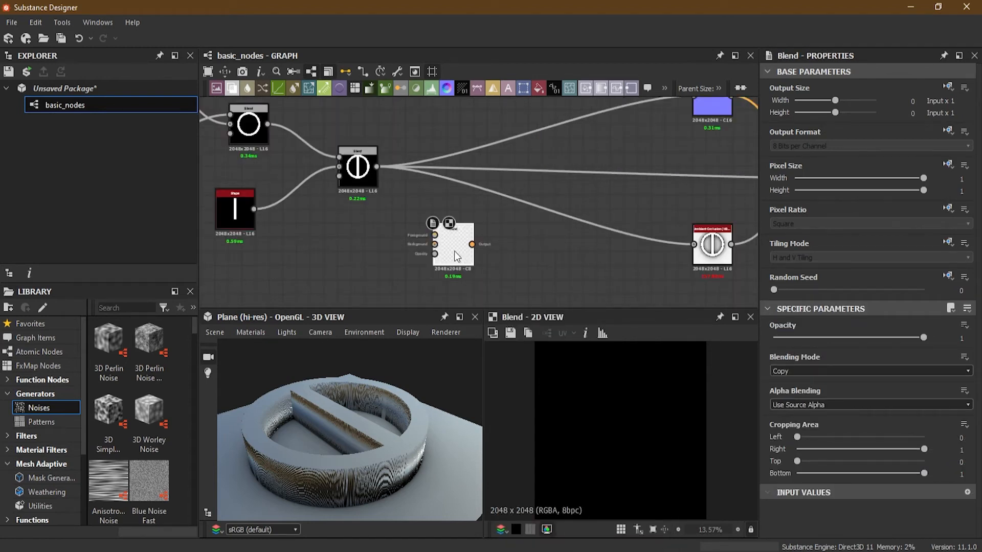
pyautogui.scroll(2, 382, 184)
pyautogui.moveTo(373, 158); pyautogui.dragTo(460, 258)
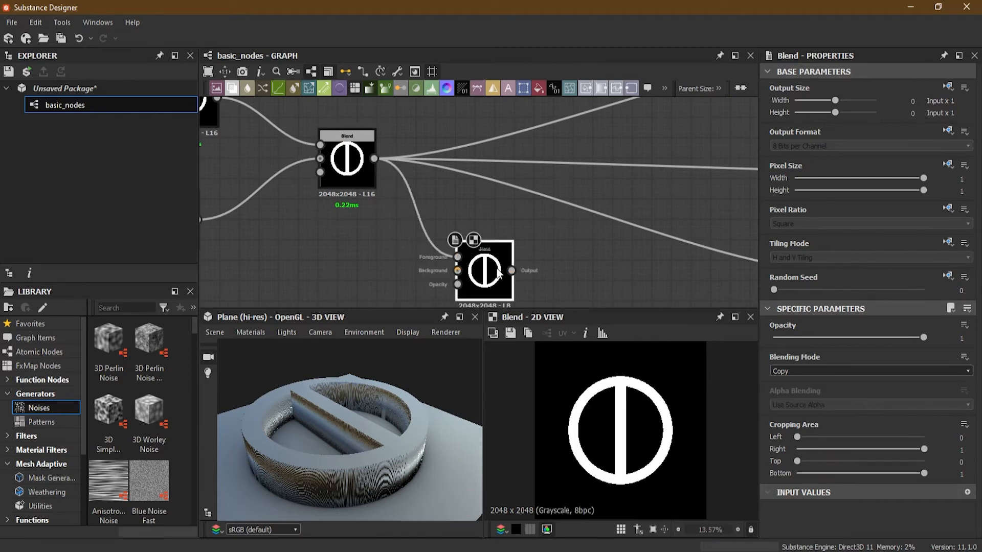
pyautogui.moveTo(560, 269); pyautogui.dragTo(437, 229, button='middle')
# - Add a new Shape node below the second Blend and connect it to the third Blend's Background input
pyautogui.scroll(-2, 599, 190)
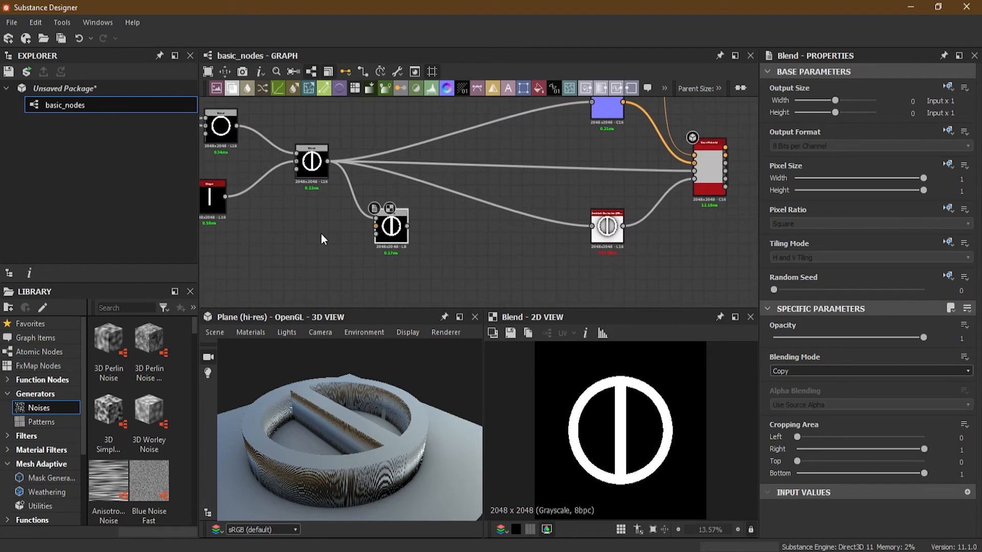
pyautogui.press('space')
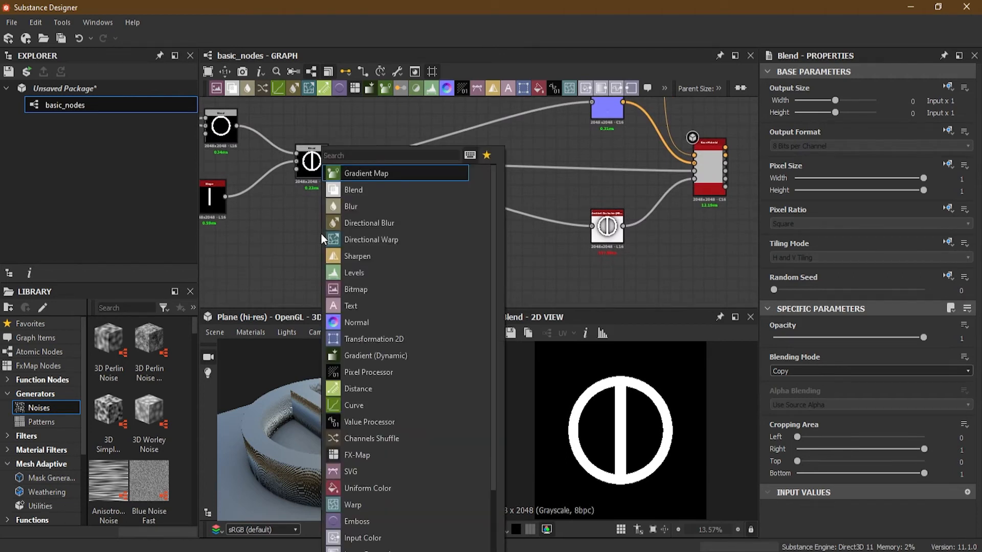
pyautogui.write('sha')
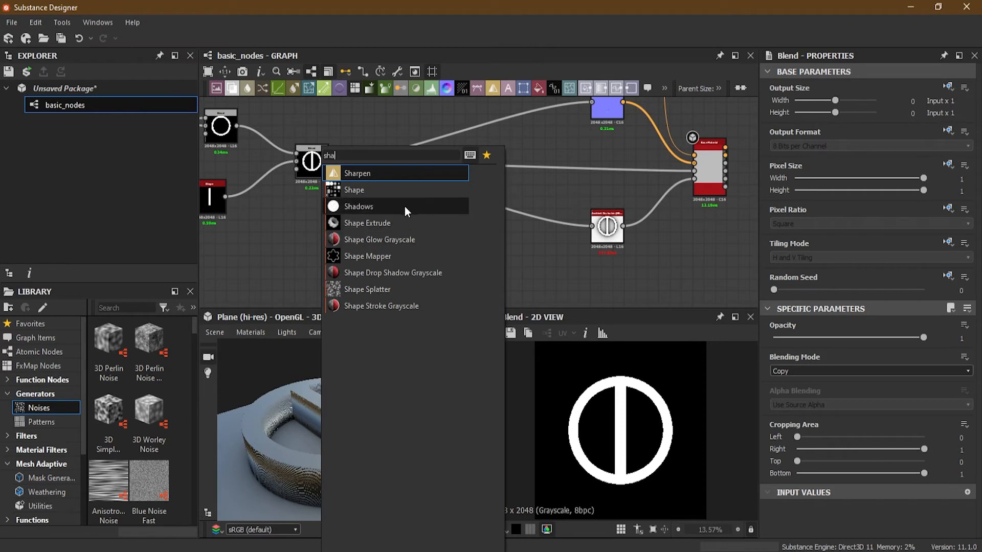
pyautogui.click(394, 193)
pyautogui.moveTo(328, 243); pyautogui.dragTo(375, 227)
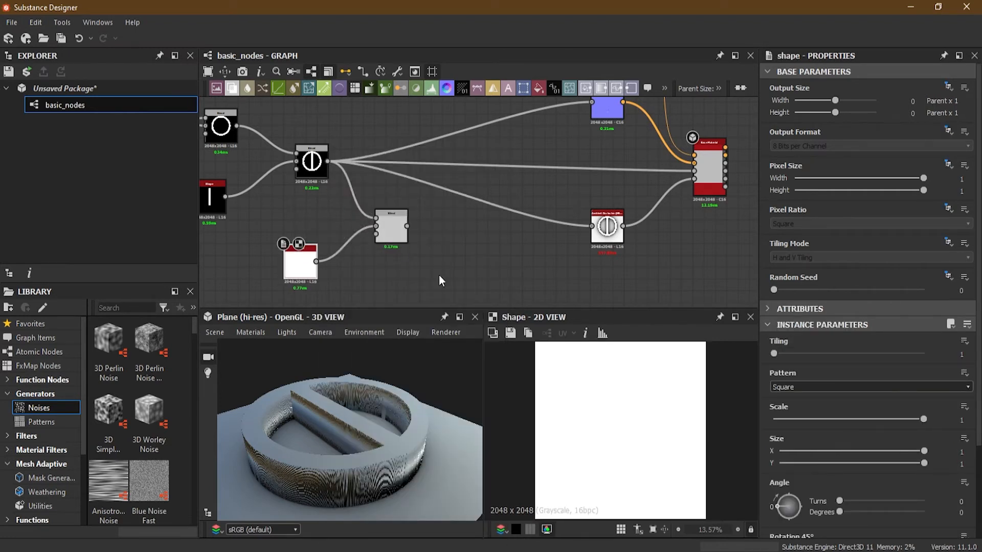
# - Preview the third Blend node and set its Blending Mode to Add (Linear Dodge)
pyautogui.scroll(2, 332, 240)
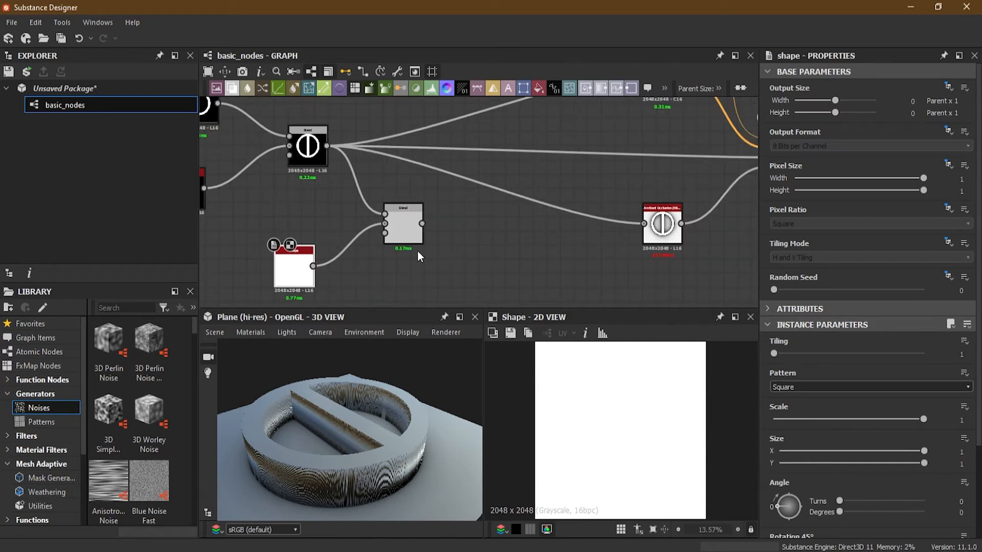
pyautogui.doubleClick(403, 223)
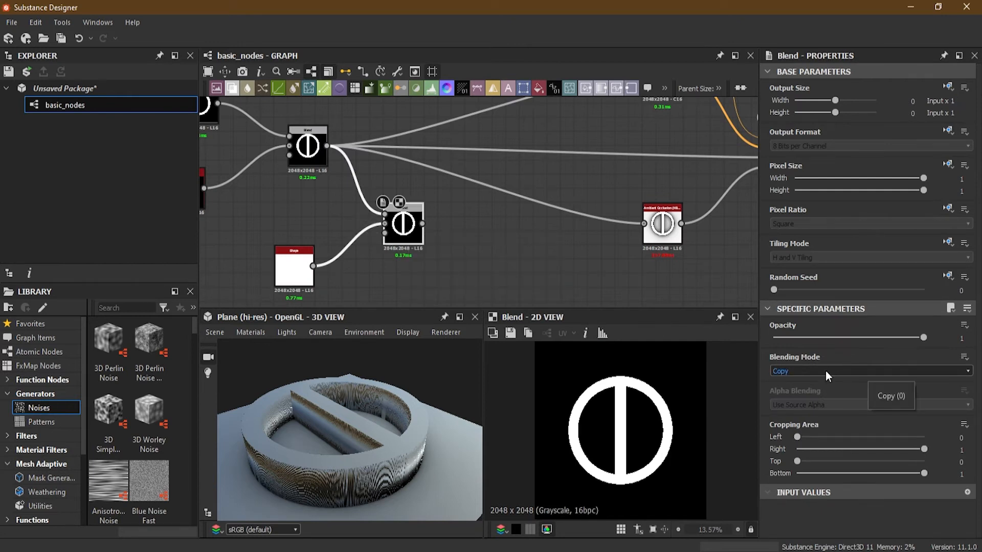
pyautogui.click(826, 370)
pyautogui.click(824, 392)
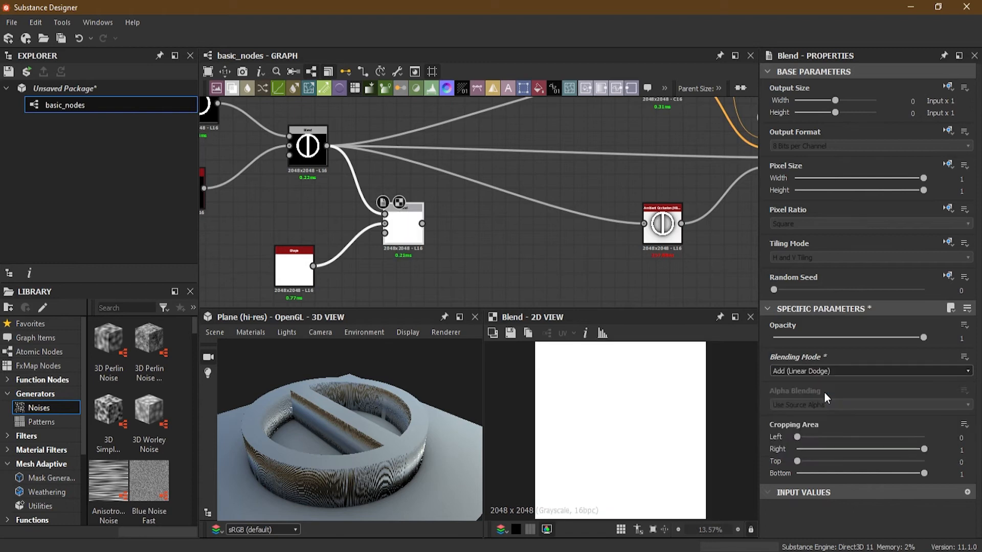
# - Turn the new Shape into a short diagonal bar with Scale 0.35, X Size 0.19 and Angle 0.14 turns (50 degrees)
pyautogui.click(290, 265)
pyautogui.moveTo(922, 419); pyautogui.dragTo(826, 421)
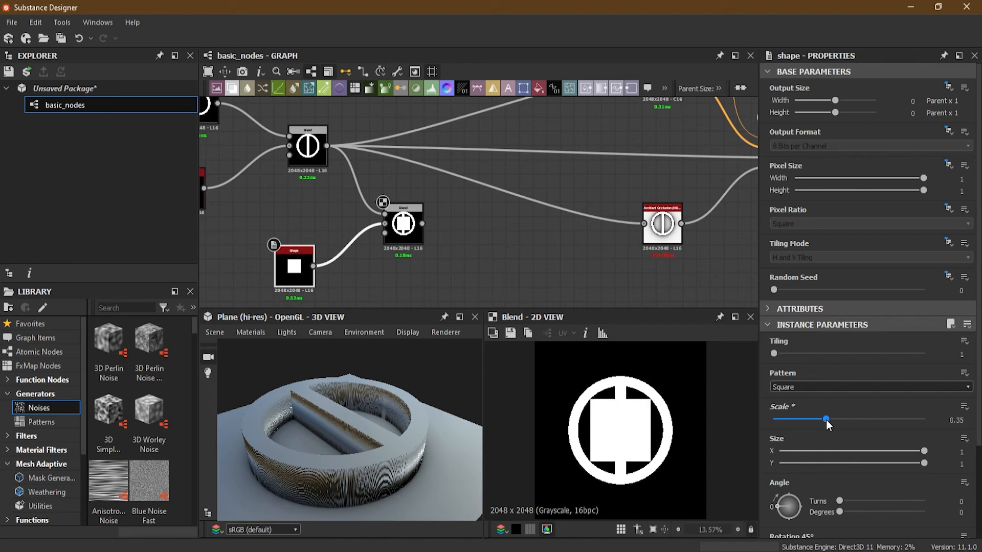
pyautogui.moveTo(923, 451); pyautogui.dragTo(807, 452)
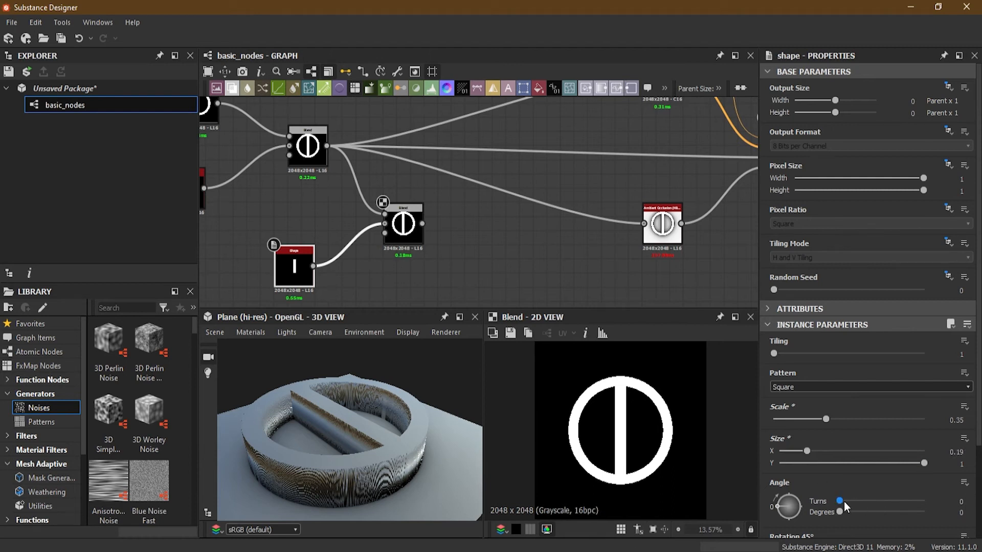
pyautogui.moveTo(840, 501)
pyautogui.mouseDown()
pyautogui.moveTo(860, 502)
pyautogui.moveTo(849, 503)
pyautogui.mouseUp()
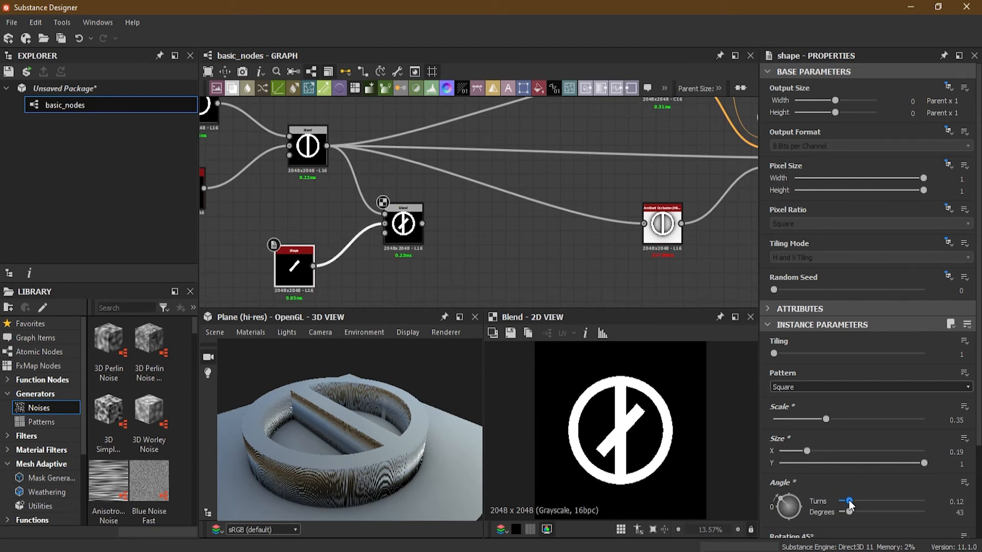
pyautogui.moveTo(849, 504); pyautogui.dragTo(852, 505)
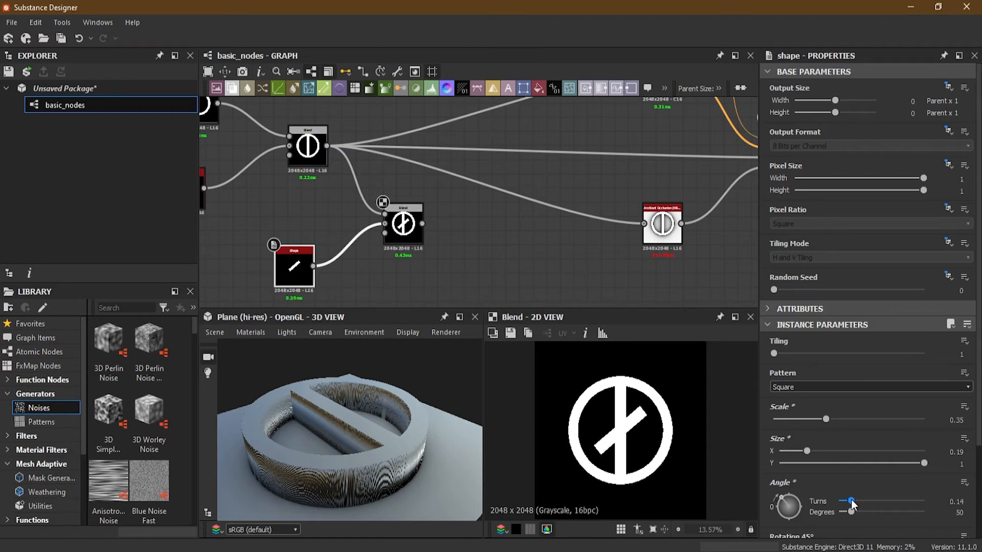
# - Switch to the browser to compare the diagonal bar with the peace sign reference image, and close that browser window
pyautogui.moveTo(487, 254); pyautogui.dragTo(529, 220, button='middle')
pyautogui.scroll(2, 378, 234)
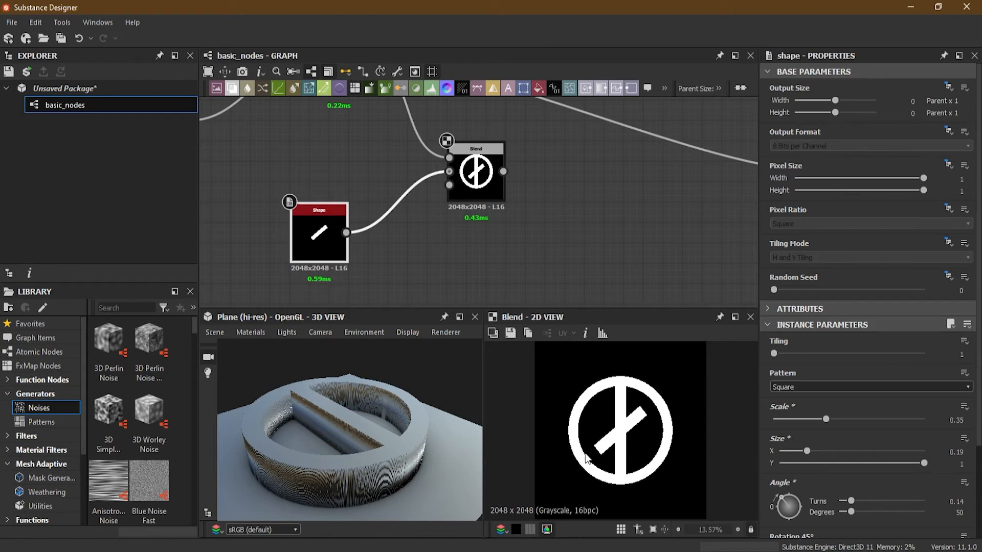
pyautogui.moveTo(434, 232); pyautogui.dragTo(533, 217, button='middle')
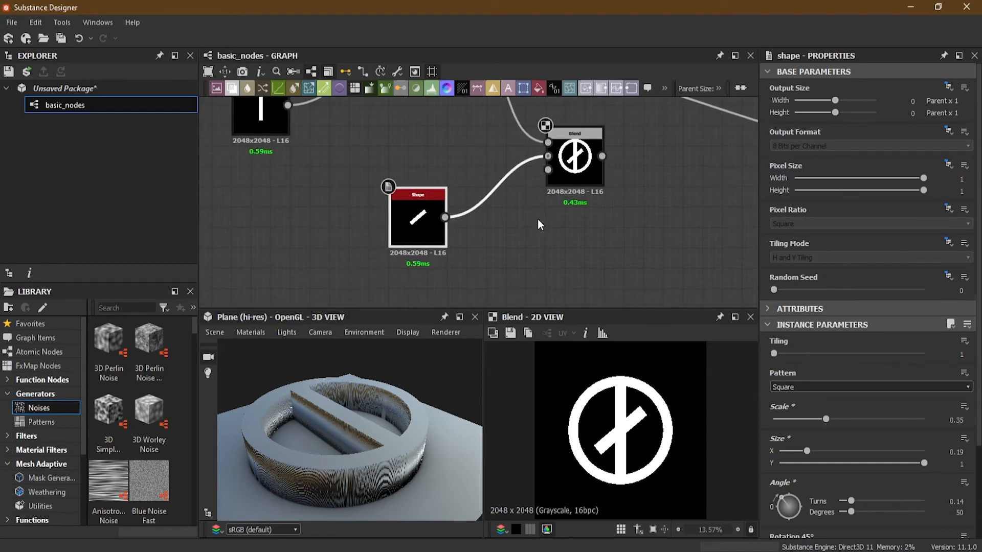
pyautogui.hotkey('alt', 'Tab')
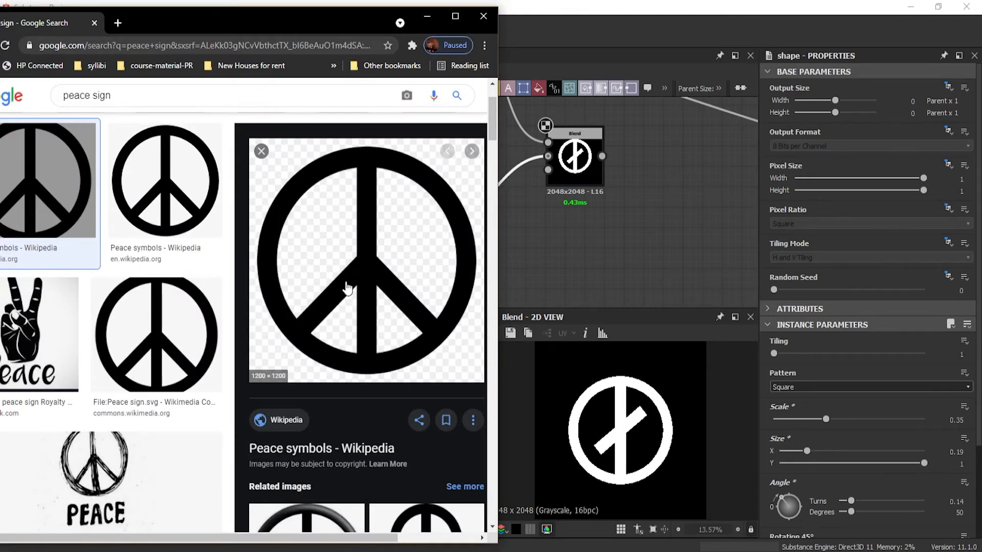
pyautogui.click(479, 18)
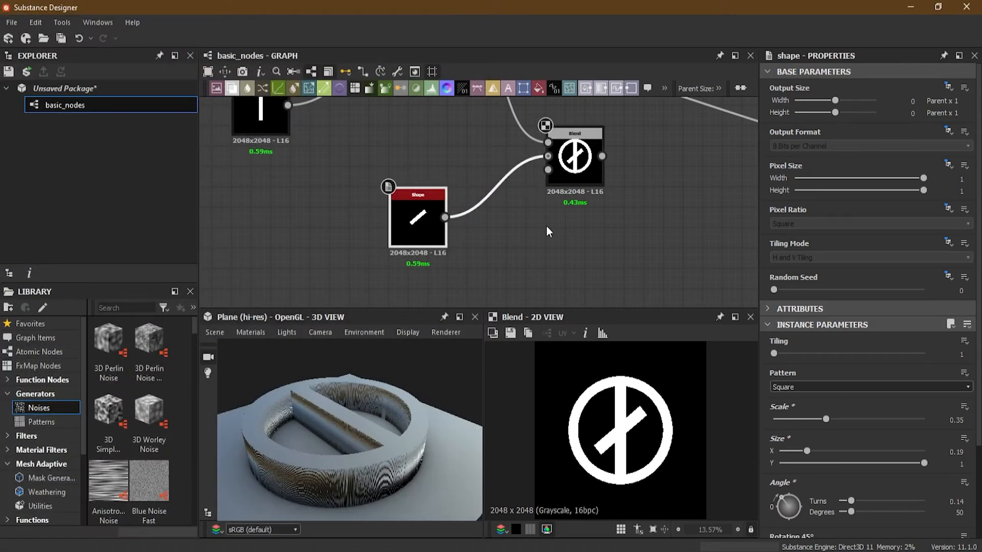
# - Move the diagonal bar's Shape node under the other Shape and insert a Transformation 2D node between it and the third Blend, aligned in a row
pyautogui.moveTo(412, 234); pyautogui.dragTo(256, 252)
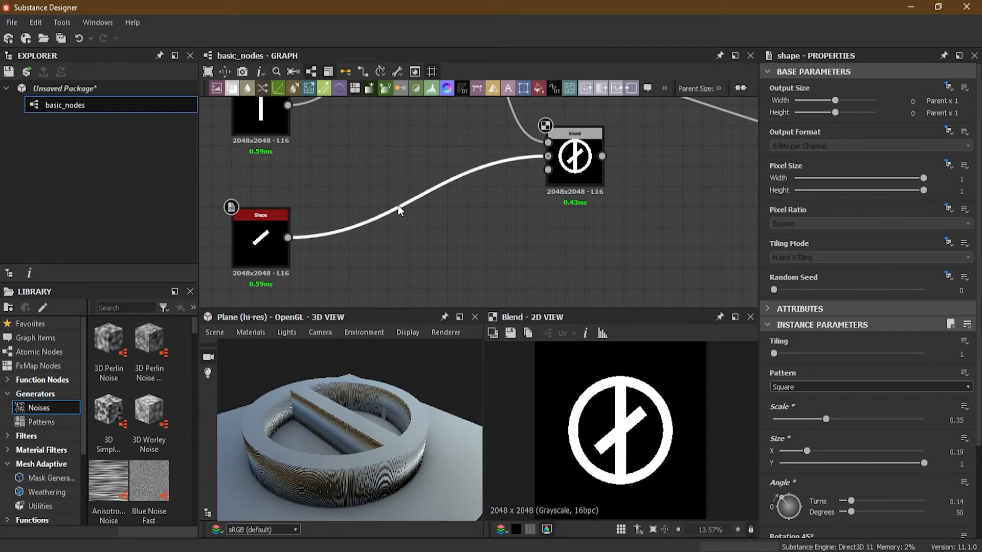
pyautogui.press('space')
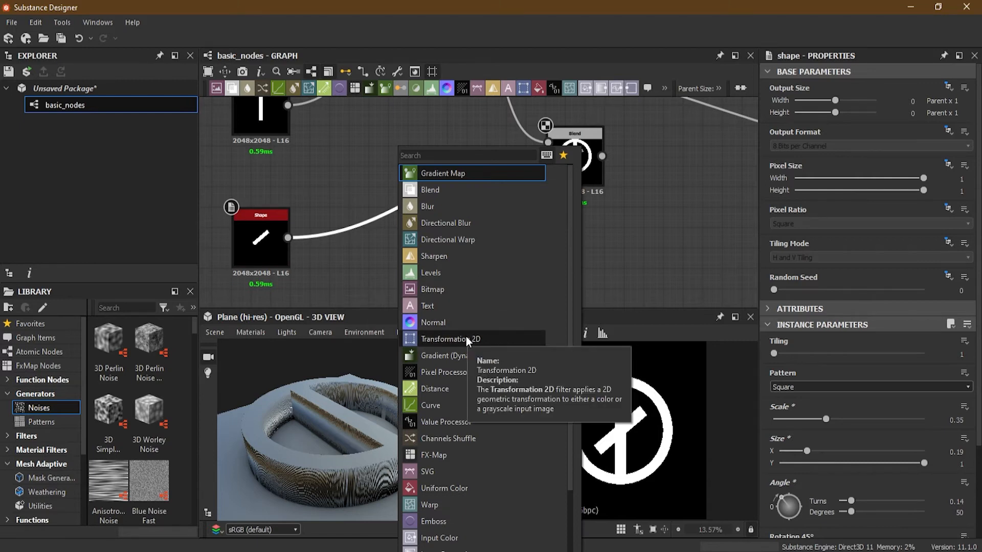
pyautogui.click(522, 88)
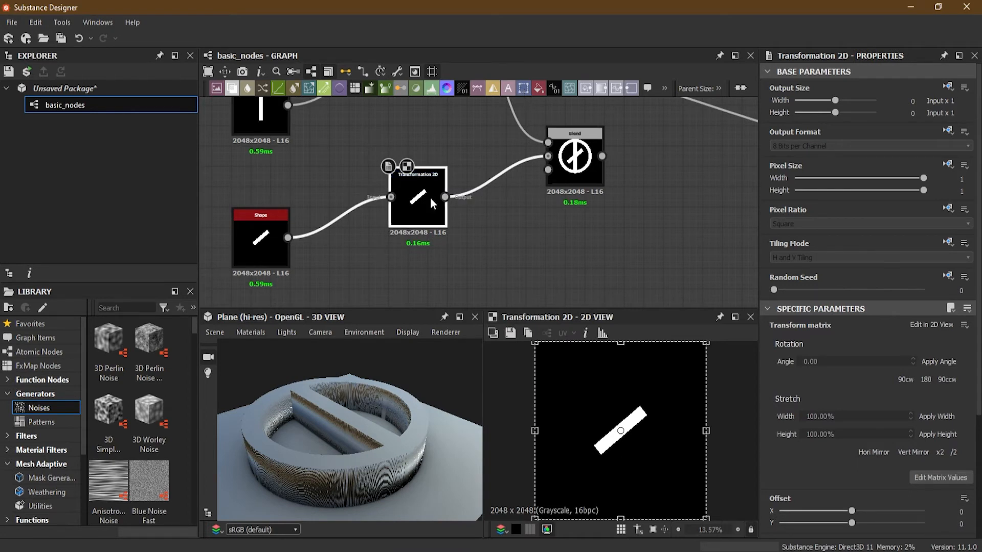
pyautogui.moveTo(423, 200); pyautogui.dragTo(422, 235)
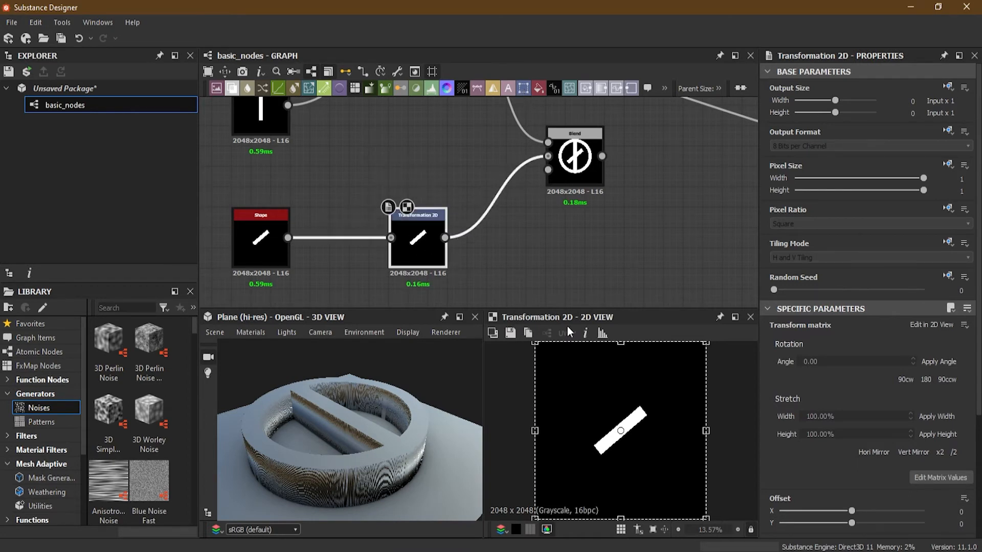
# - Preview the third Blend while editing the Transformation 2D node, and shift the diagonal bar down-left to an offset of about X 0.08, Y -0.07
pyautogui.click(583, 151)
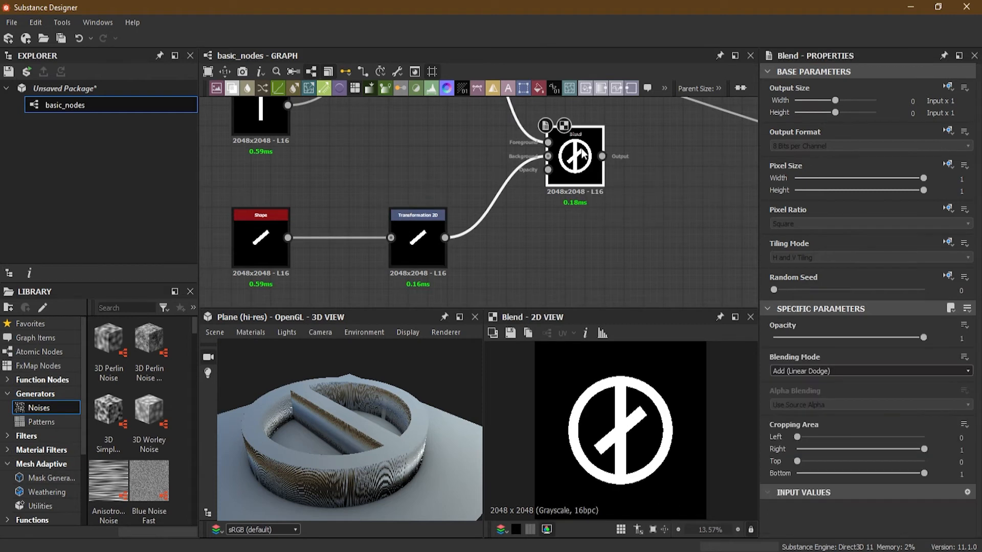
pyautogui.click(414, 235)
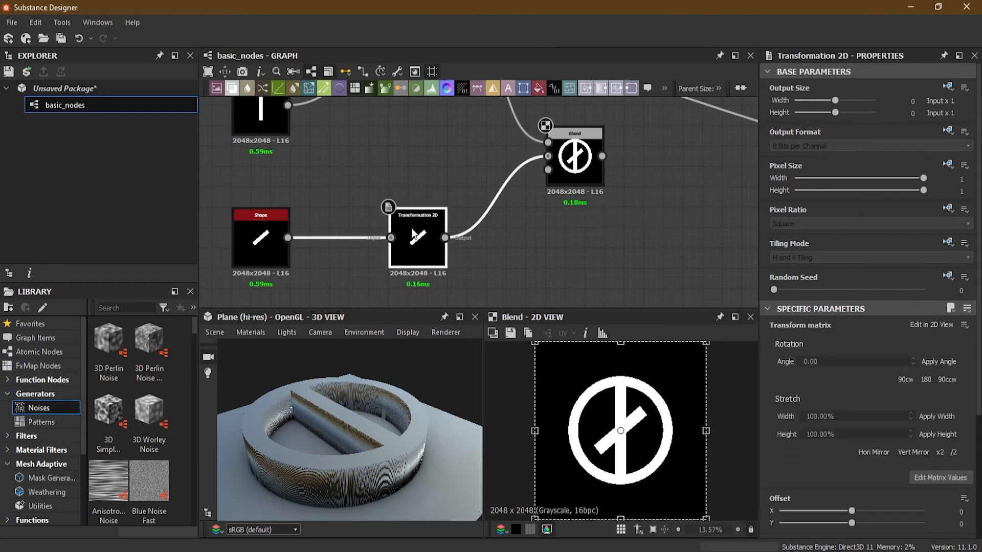
pyautogui.scroll(-3, 786, 422)
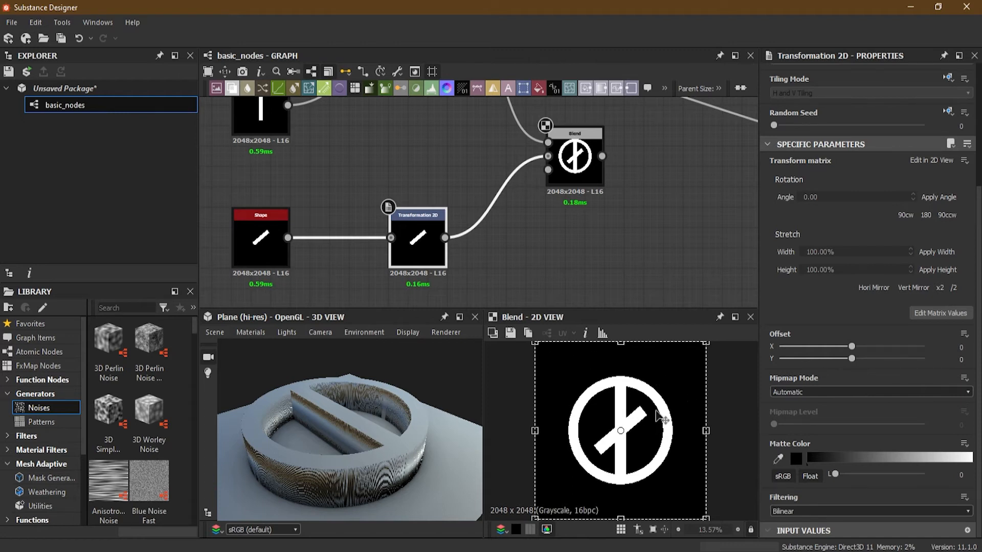
pyautogui.moveTo(656, 422)
pyautogui.mouseDown()
pyautogui.moveTo(640, 412)
pyautogui.moveTo(657, 435)
pyautogui.moveTo(630, 403)
pyautogui.moveTo(642, 435)
pyautogui.mouseUp()
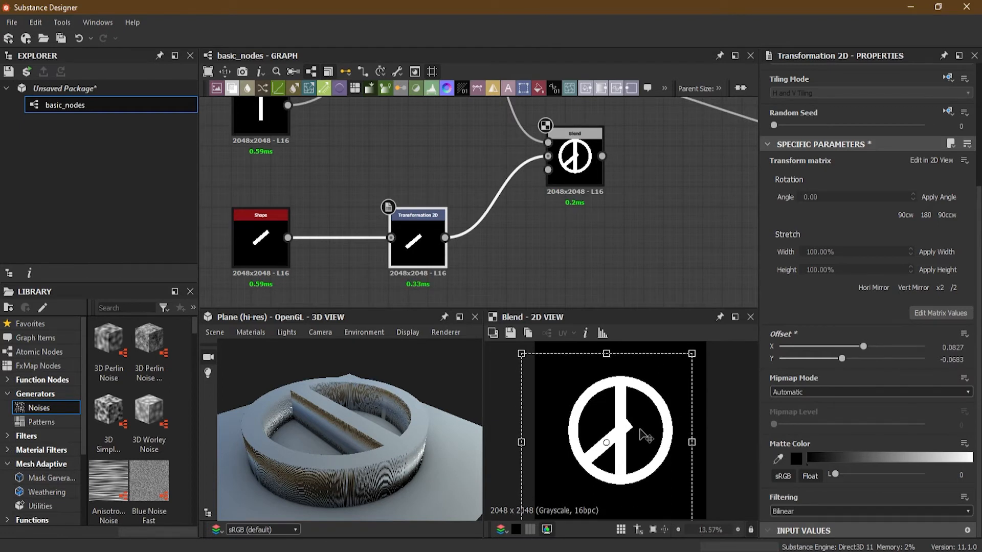
# - Scale the diagonal bar down slightly and fine-tune its rotation and position within the ring, with offset about X 0.1175, Y -0.0718
pyautogui.moveTo(692, 354); pyautogui.dragTo(679, 361)
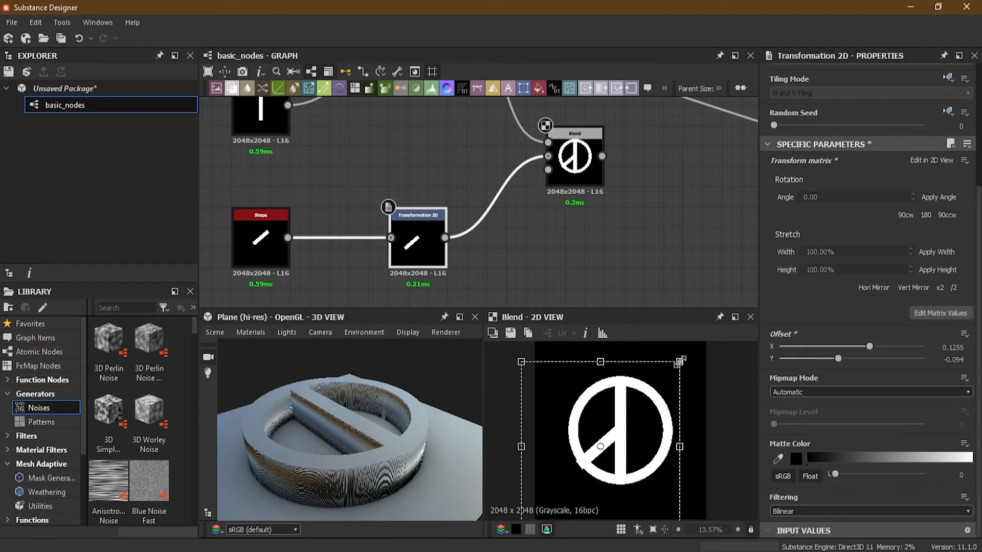
pyautogui.moveTo(636, 423); pyautogui.dragTo(638, 417)
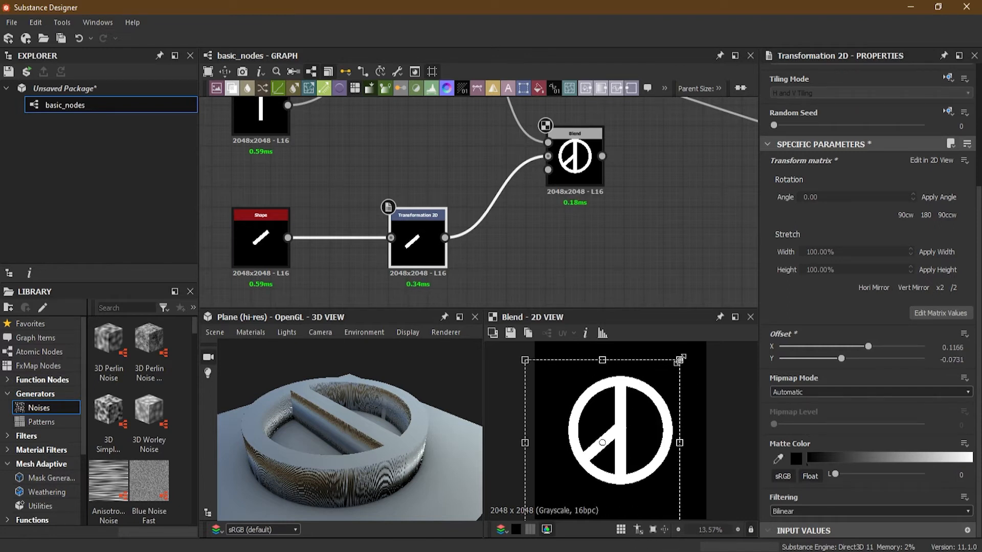
pyautogui.moveTo(711, 370); pyautogui.dragTo(705, 467)
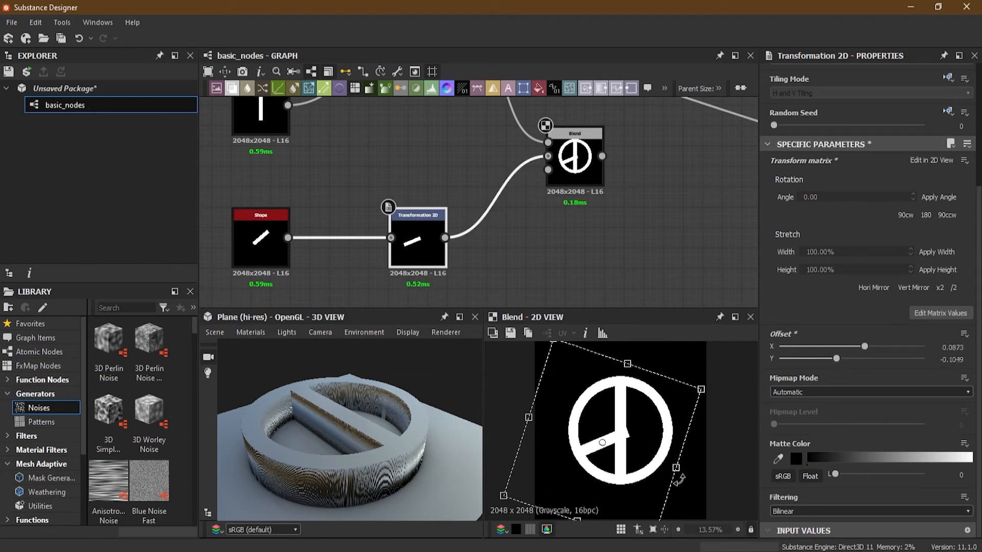
pyautogui.moveTo(720, 390); pyautogui.dragTo(710, 342)
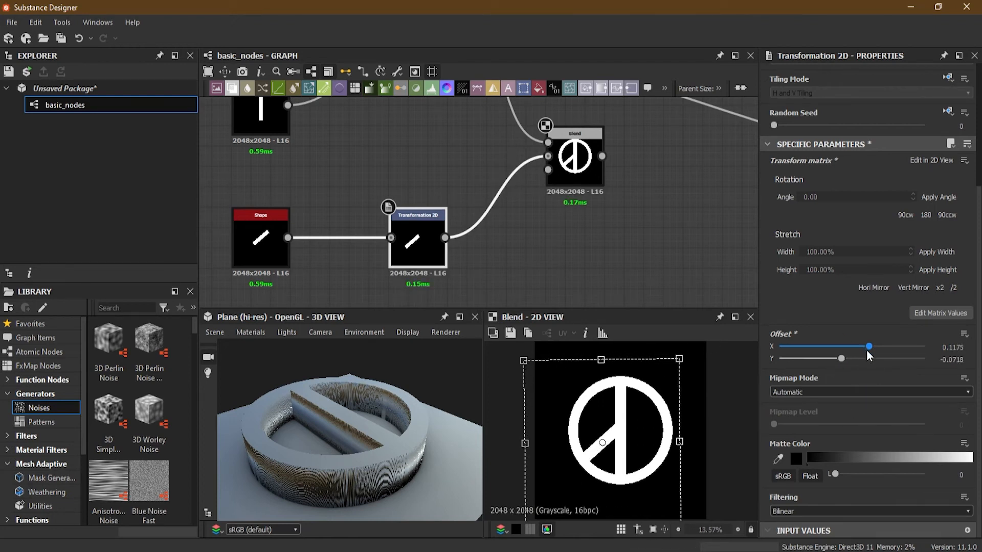
pyautogui.scroll(5, 823, 426)
pyautogui.scroll(-5, 823, 426)
pyautogui.scroll(6, 823, 433)
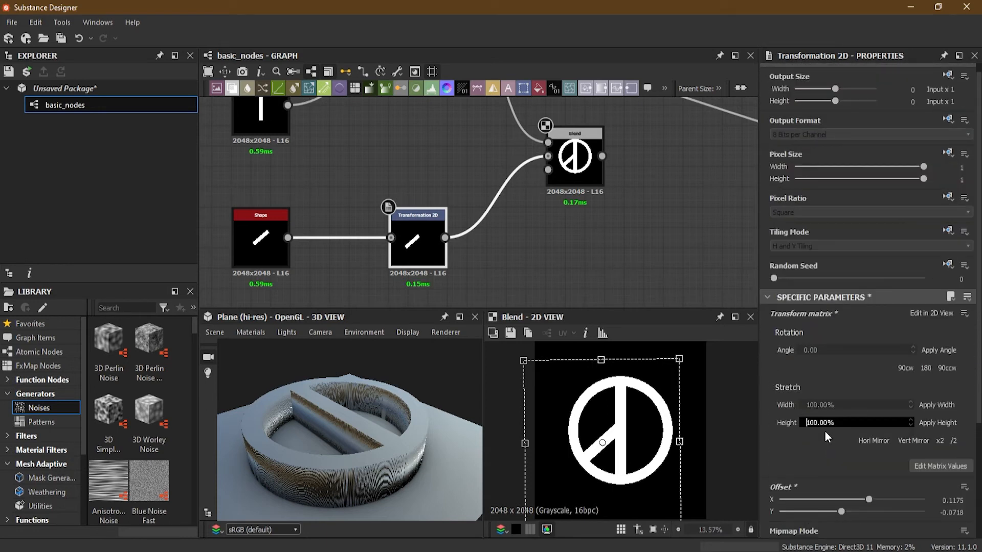
pyautogui.scroll(-6, 824, 432)
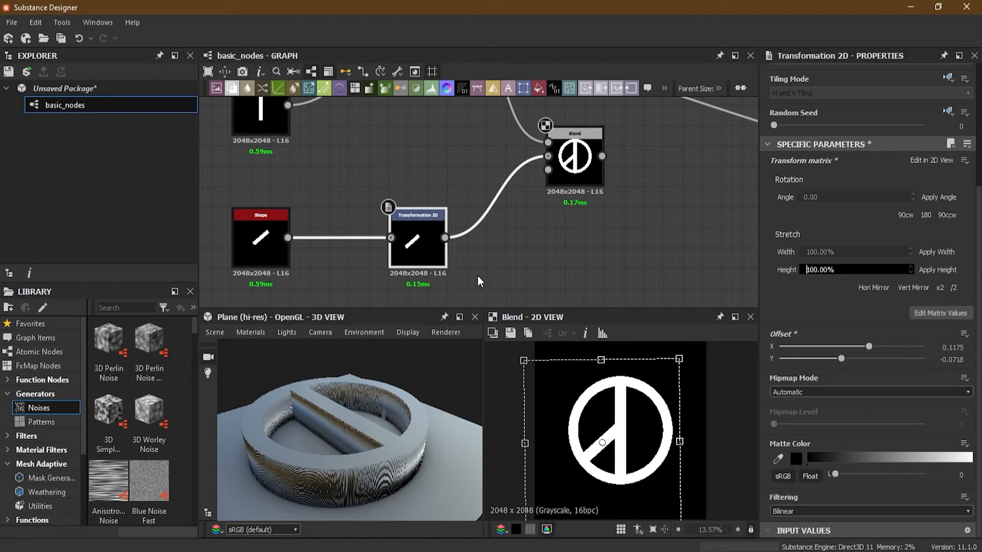
# - Shrink the diagonal bar's transformation frame from its corner until tiled copies show, with offset about X 0.9035, Y -0.4519
pyautogui.scroll(2, 477, 275)
pyautogui.scroll(-3, 477, 274)
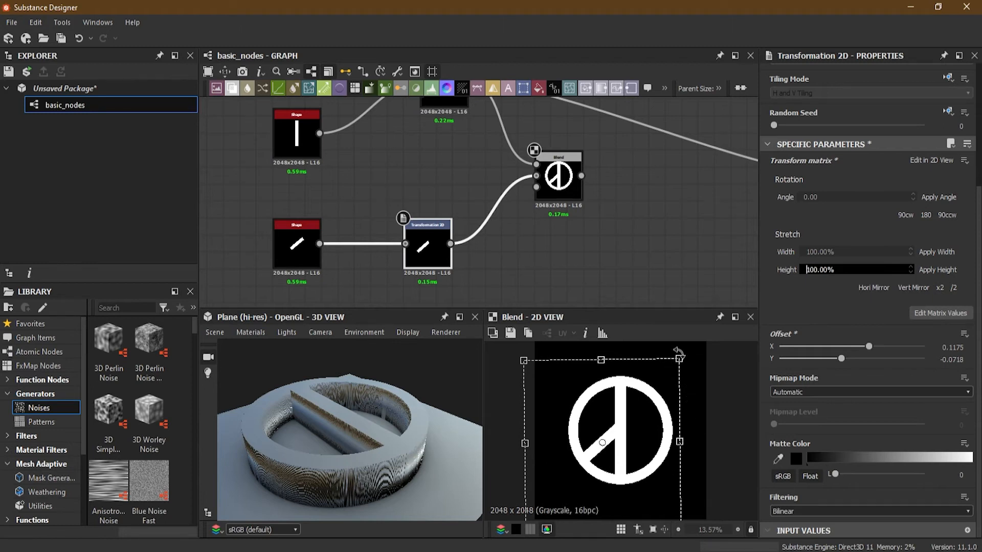
pyautogui.moveTo(680, 359)
pyautogui.mouseDown()
pyautogui.moveTo(693, 353)
pyautogui.moveTo(675, 368)
pyautogui.mouseUp()
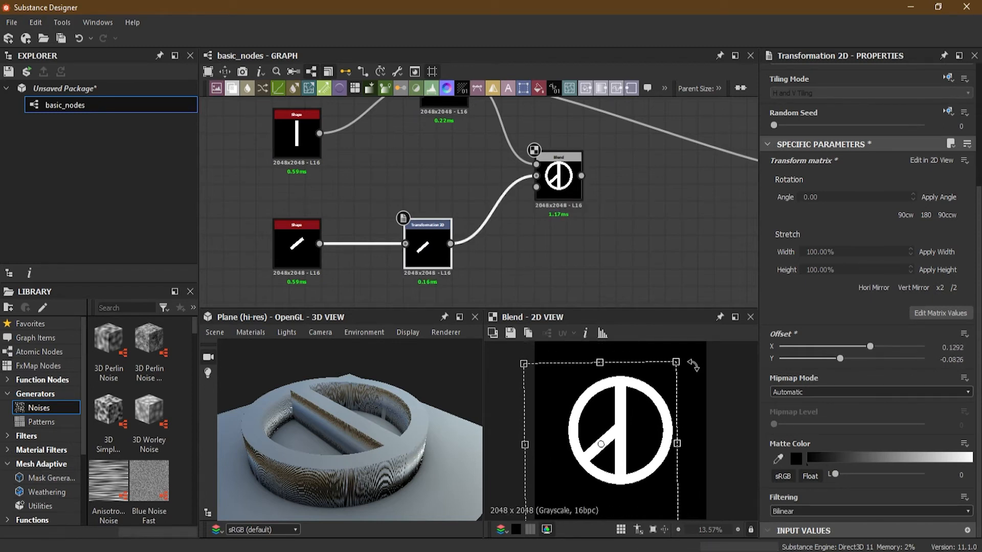
pyautogui.moveTo(692, 364); pyautogui.dragTo(560, 341)
pyautogui.hotkey('ctrl', 'z')
pyautogui.hotkey('ctrl', 'z')
pyautogui.moveTo(675, 361); pyautogui.dragTo(571, 445)
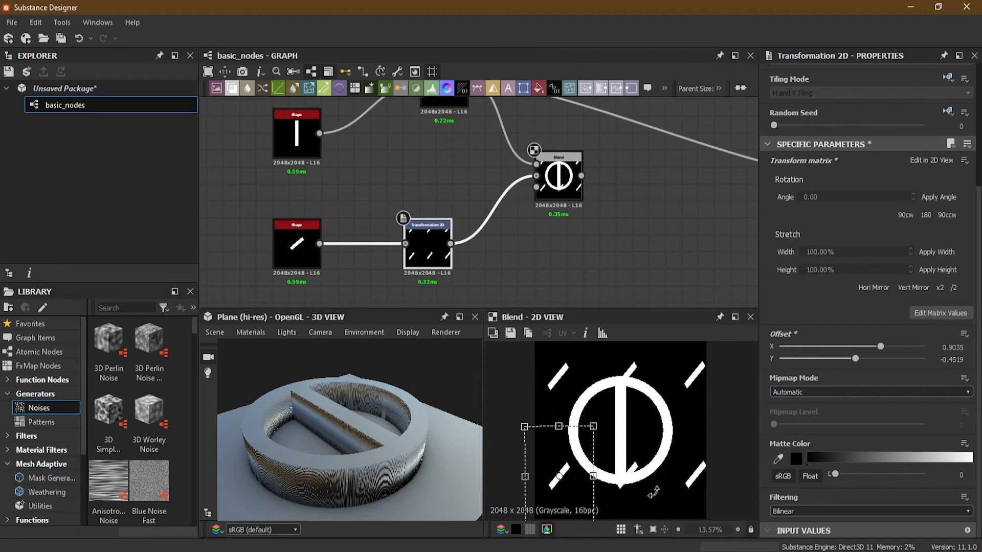
# - Make the tiling mode of the diagonal bar's Shape node absolute and set it to No Tiling
pyautogui.click(297, 248)
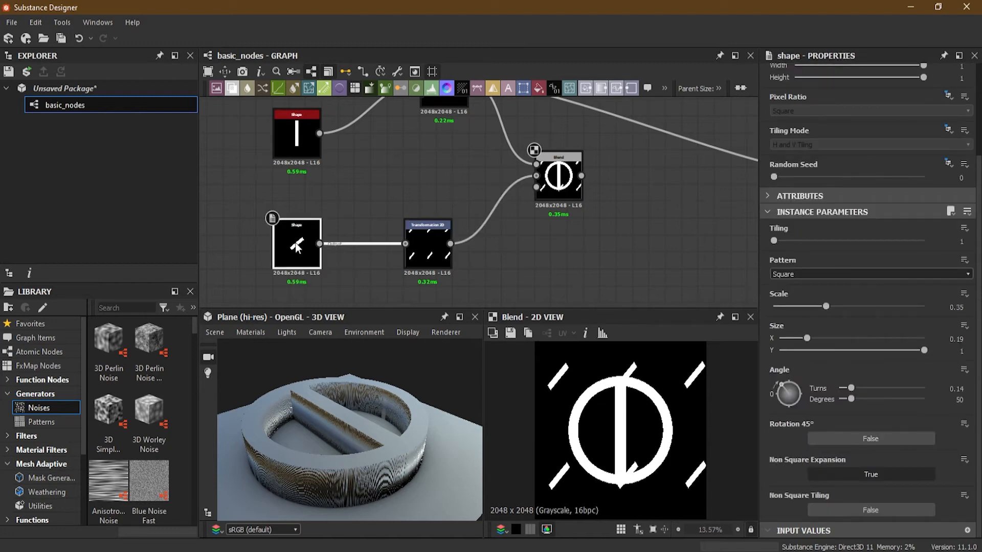
pyautogui.scroll(3, 833, 259)
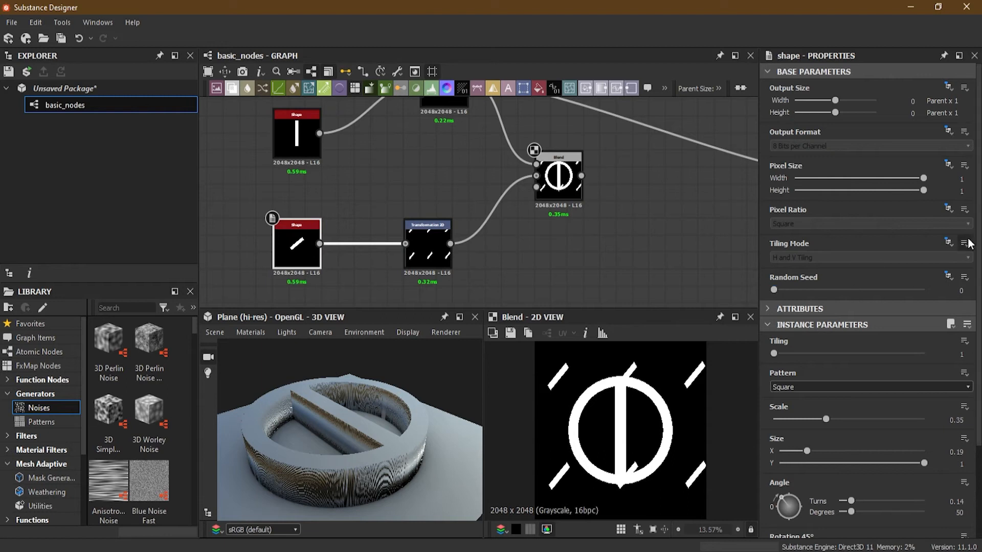
pyautogui.click(948, 242)
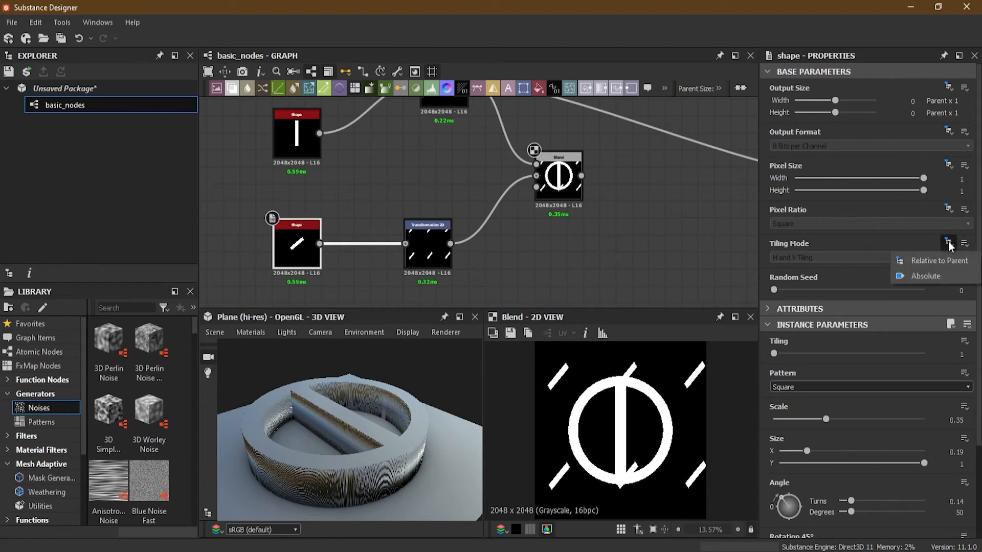
pyautogui.click(941, 276)
pyautogui.click(830, 257)
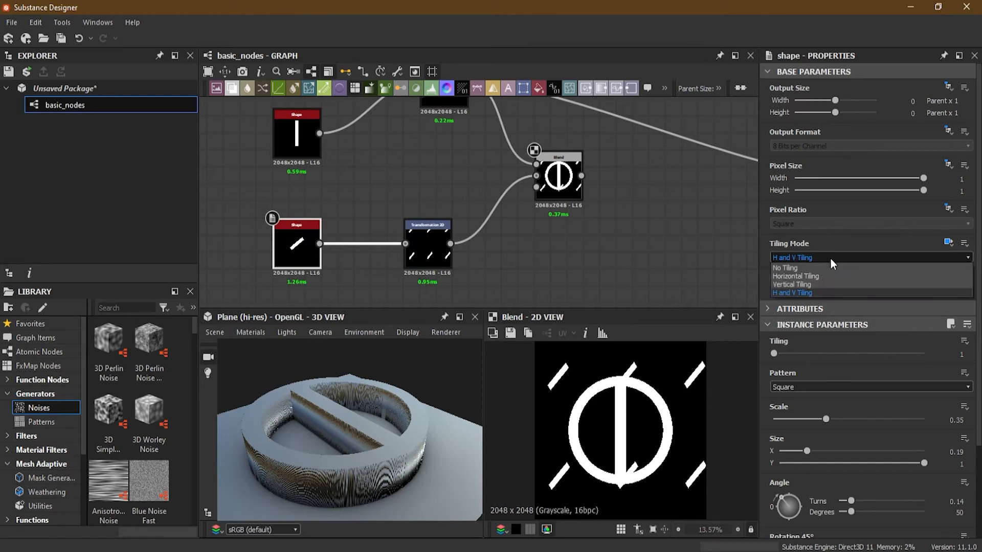
pyautogui.click(826, 267)
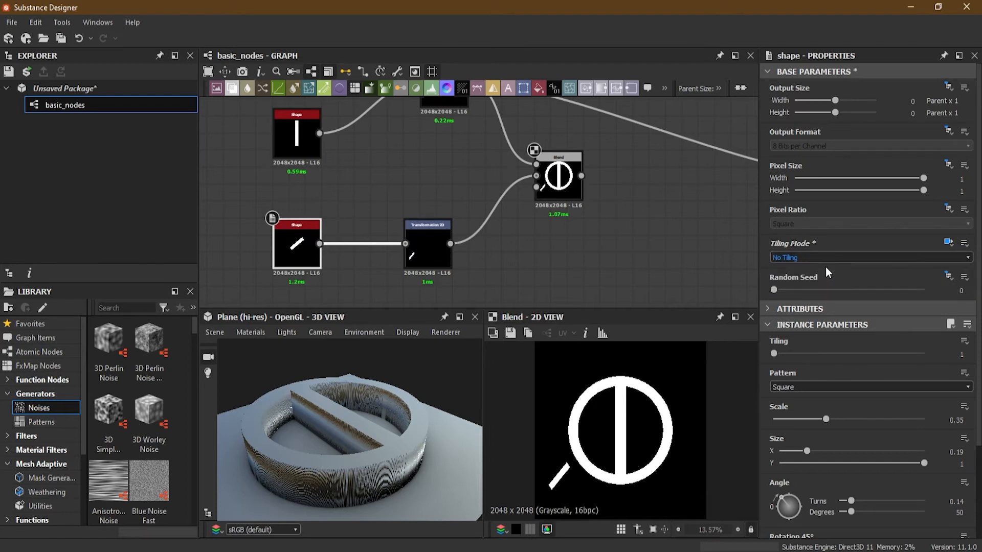
# - Scale the diagonal bar's transformation back up to offset about X 0.1262, Y -0.0817, and move the Transformation 2D node closer to its Shape
pyautogui.click(431, 250)
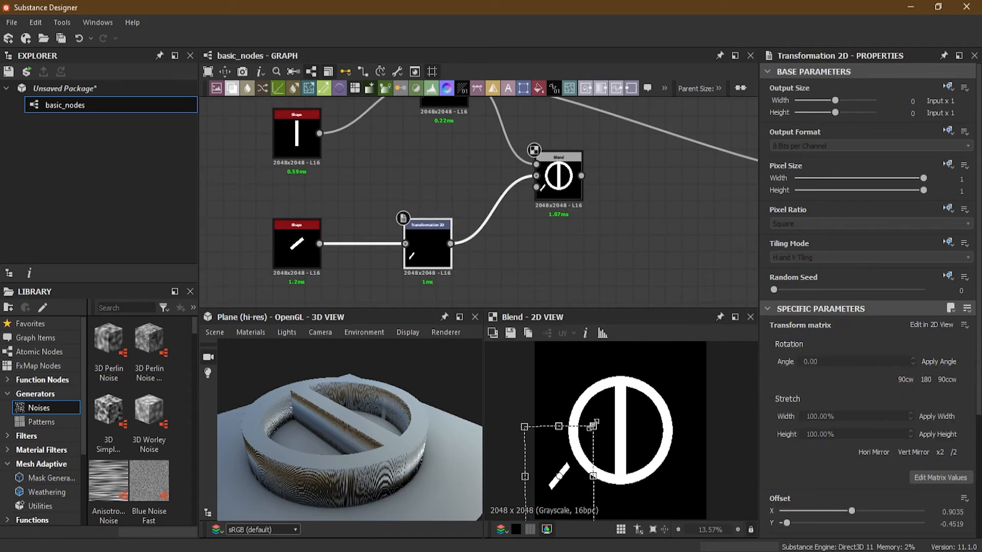
pyautogui.moveTo(621, 419); pyautogui.dragTo(677, 361)
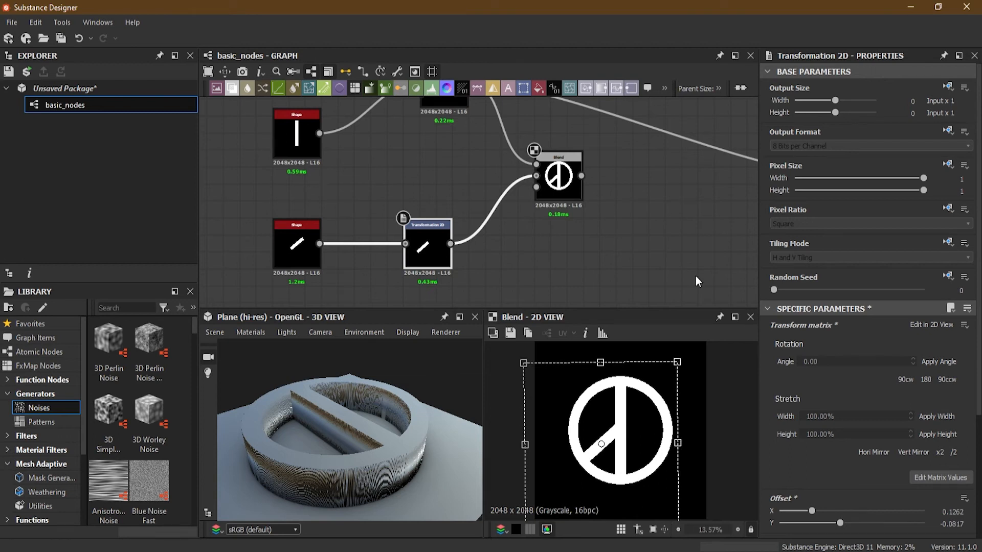
pyautogui.moveTo(429, 250); pyautogui.dragTo(383, 249)
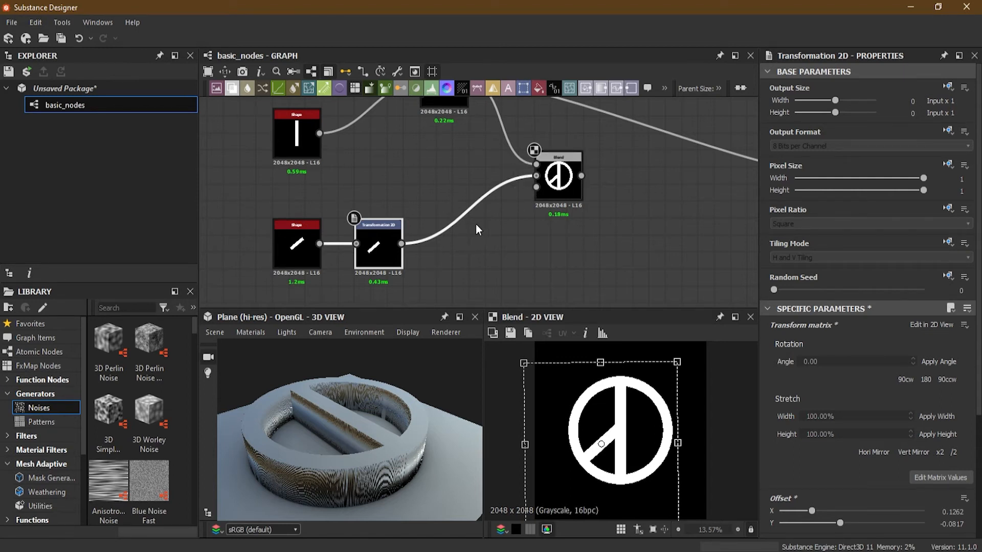
# - Insert a Mirror Grayscale node between the Transformation 2D and the third Blend, align it with the row, and preview the Blend
pyautogui.click(466, 211)
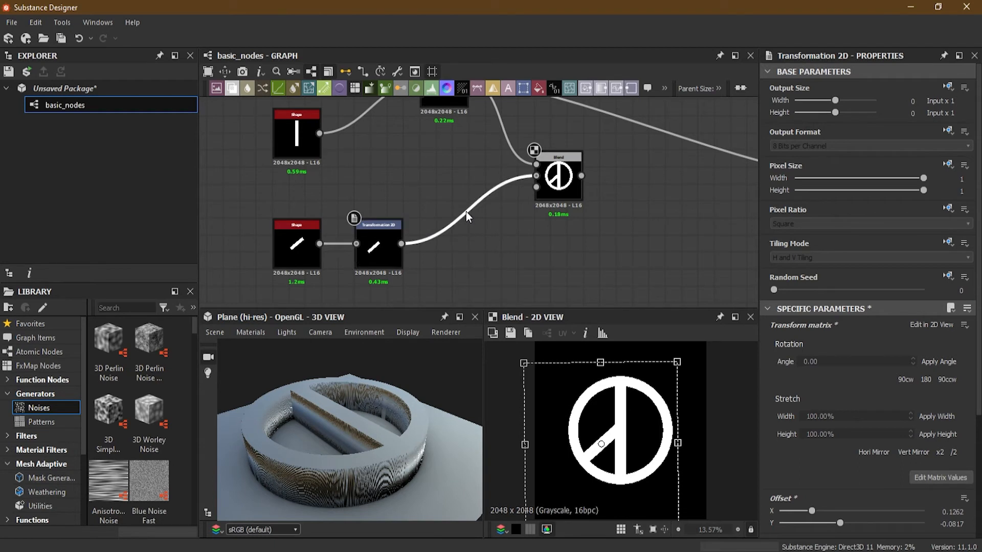
pyautogui.press('space')
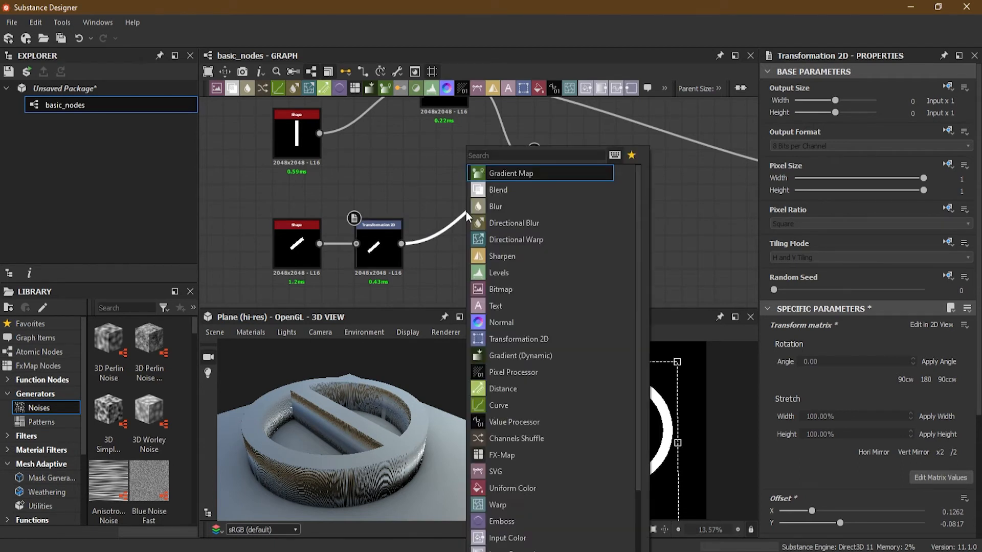
pyautogui.write('mirro')
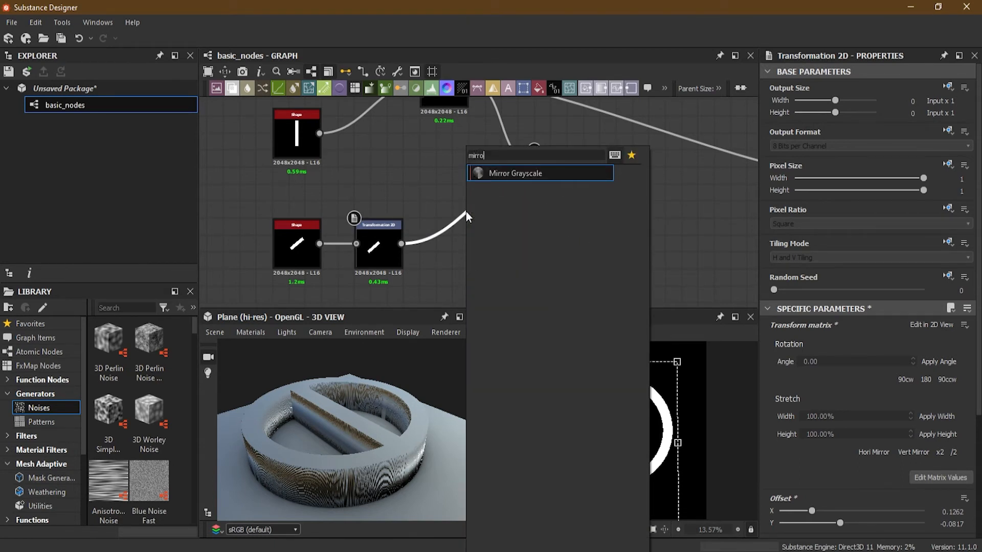
pyautogui.click(502, 174)
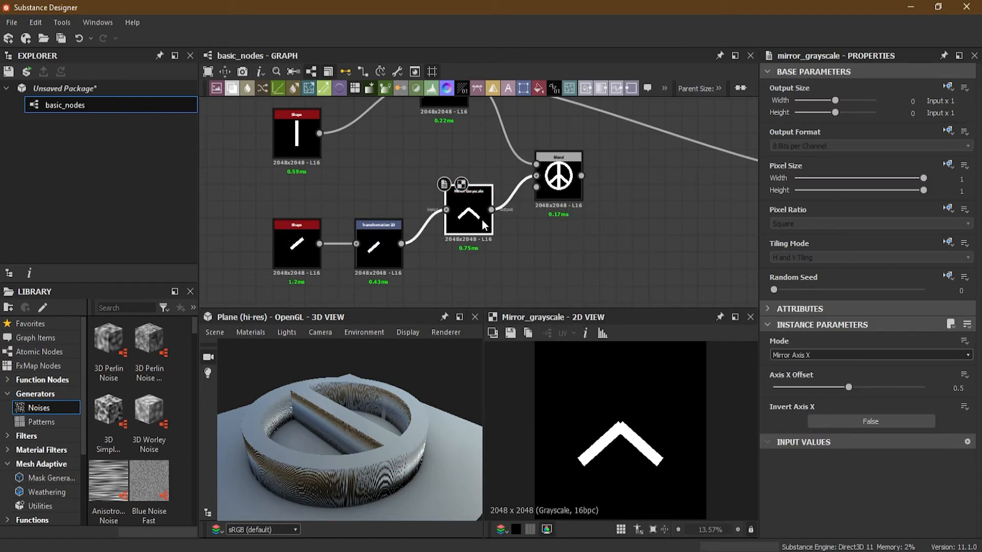
pyautogui.moveTo(474, 247); pyautogui.dragTo(476, 251)
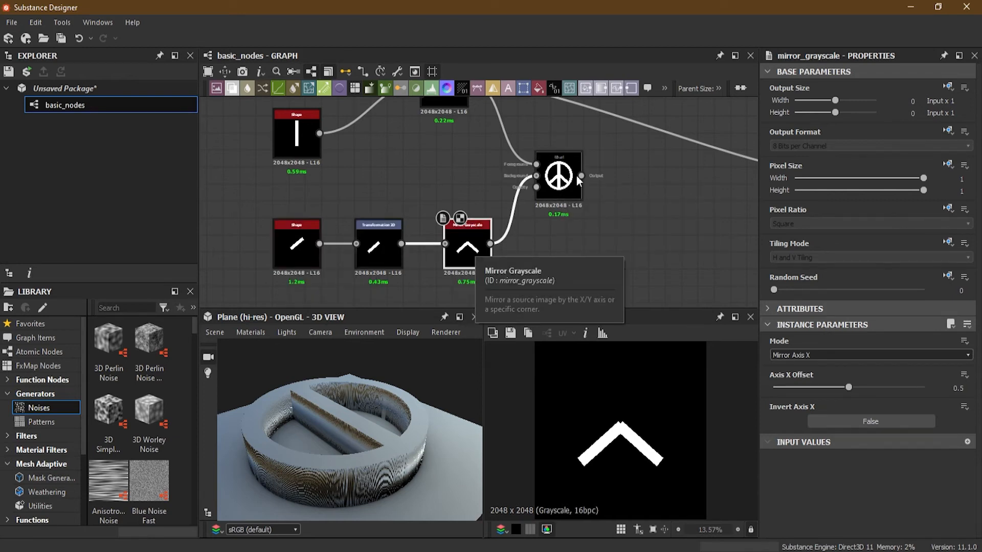
pyautogui.doubleClick(559, 177)
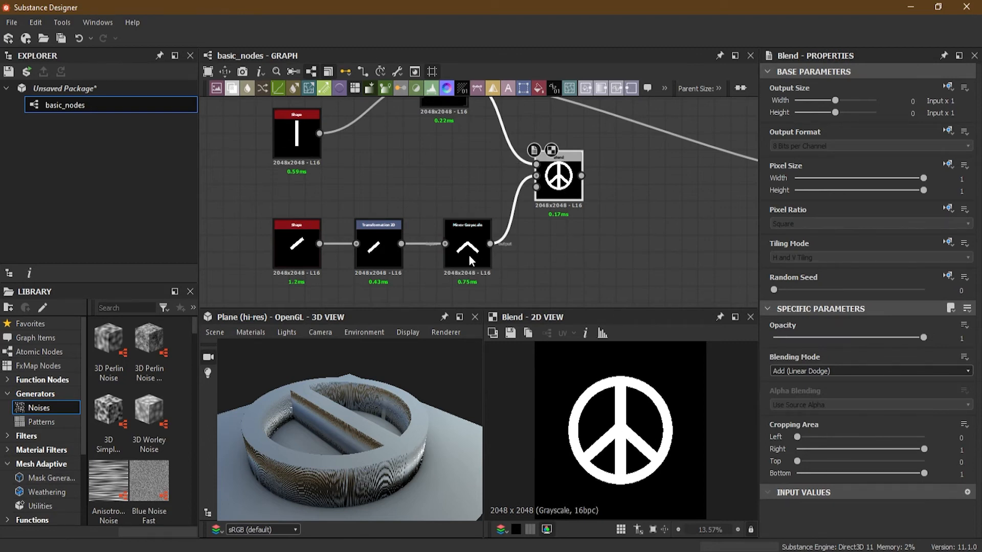
# - Preview the Mirror Grayscale node and try Mirror Axis Y mode with an axis Y offset of 0.25
pyautogui.scroll(3, 468, 256)
pyautogui.scroll(1, 468, 255)
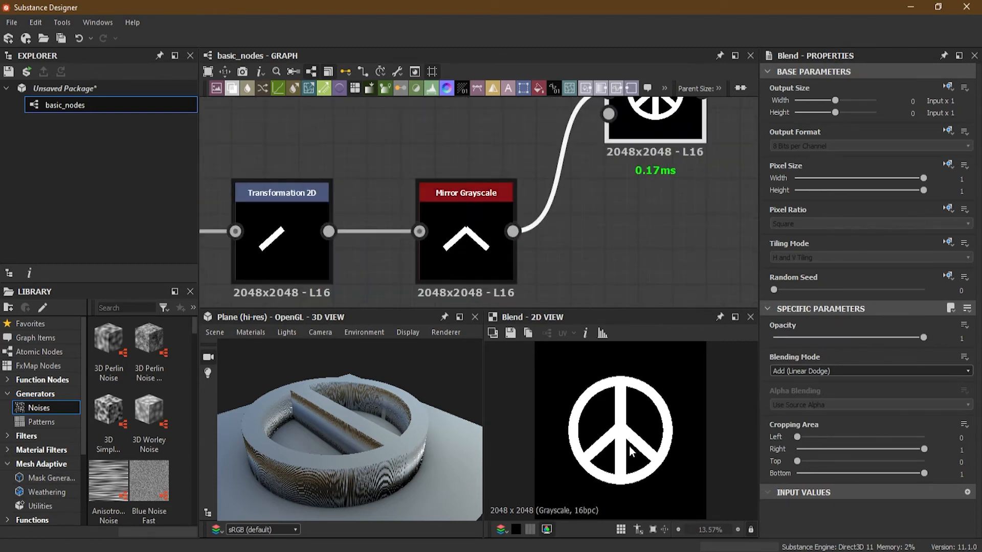
pyautogui.doubleClick(475, 238)
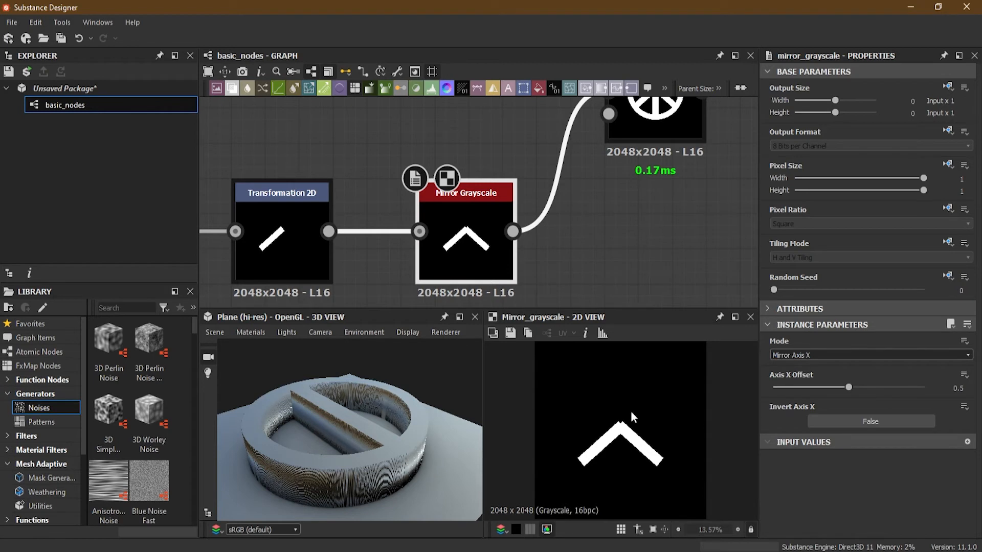
pyautogui.scroll(-1, 630, 410)
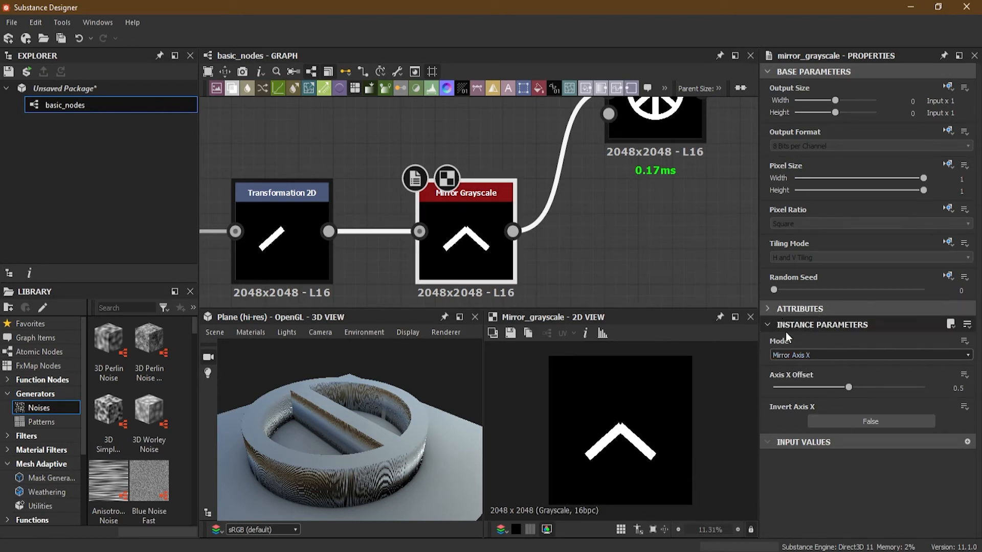
pyautogui.click(808, 355)
pyautogui.click(820, 373)
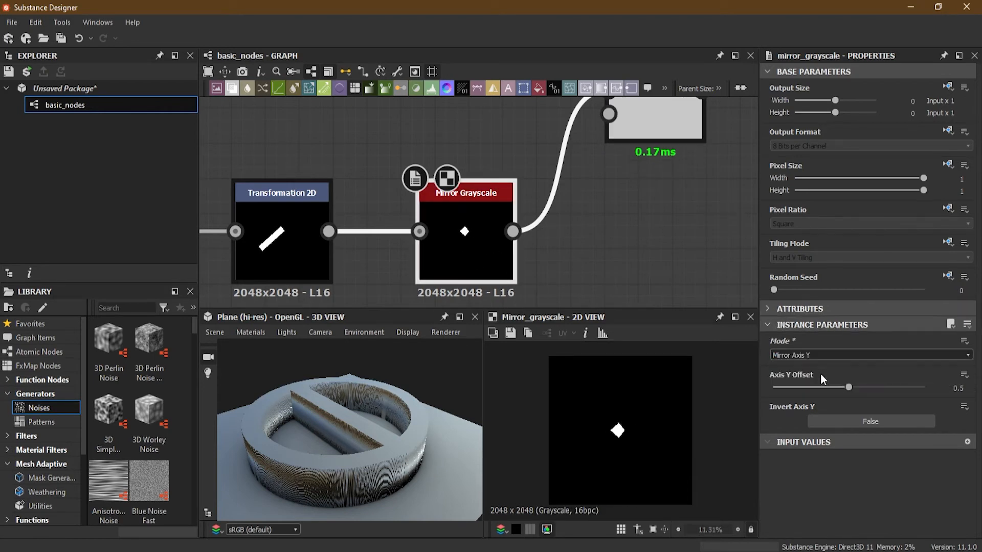
pyautogui.moveTo(856, 386); pyautogui.dragTo(811, 392)
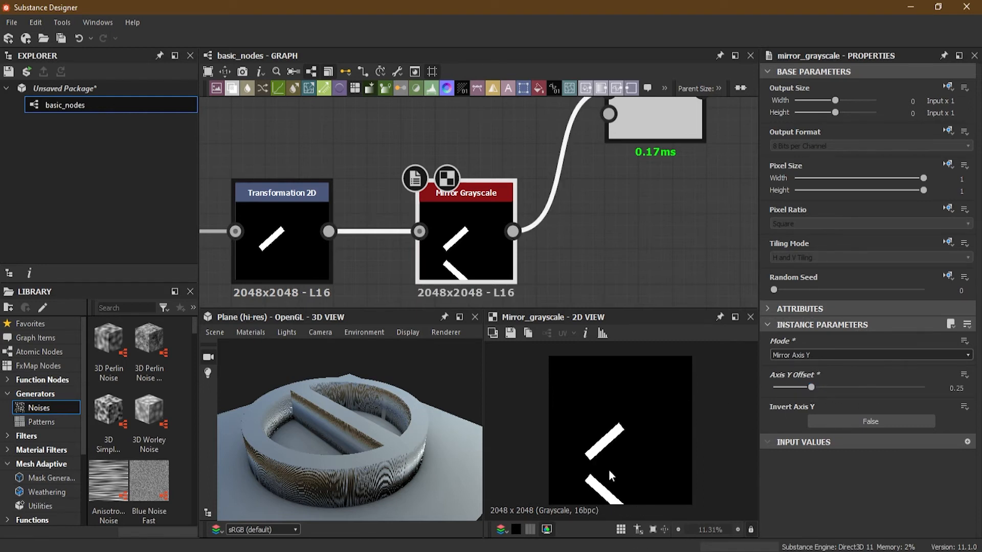
# - Try the Mirror Corner mode with the corner types Top Right, Bottom Left, Bottom Right and Top Left
pyautogui.click(833, 354)
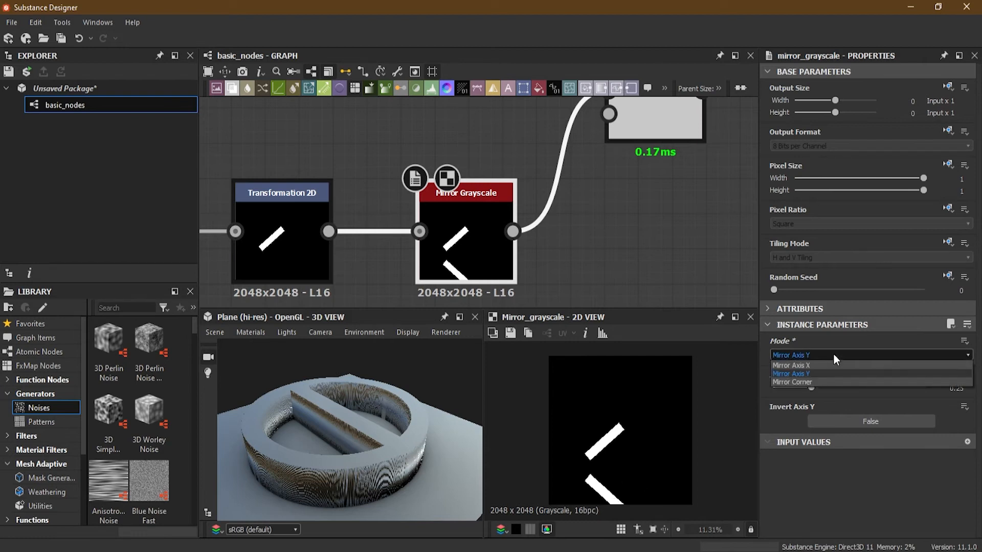
pyautogui.click(824, 382)
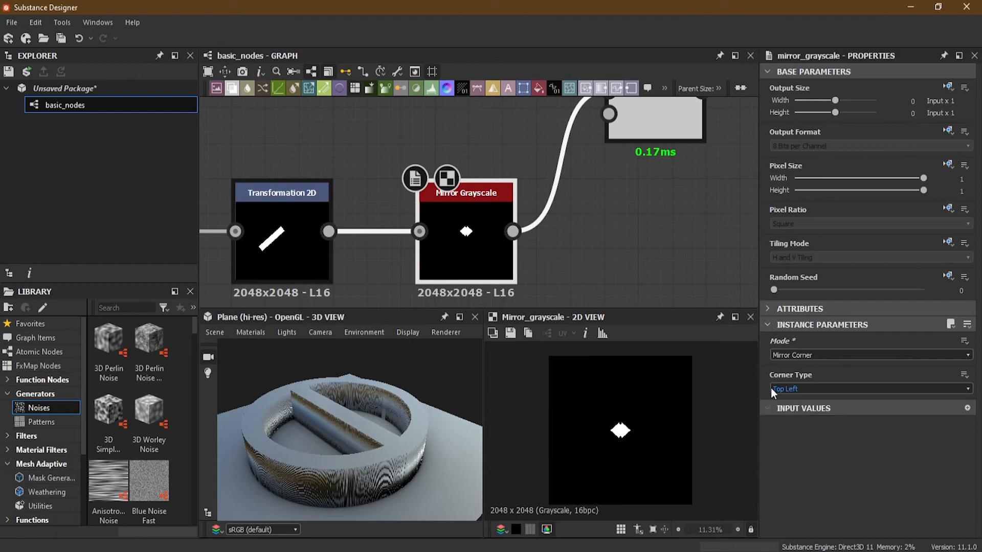
pyautogui.click(803, 388)
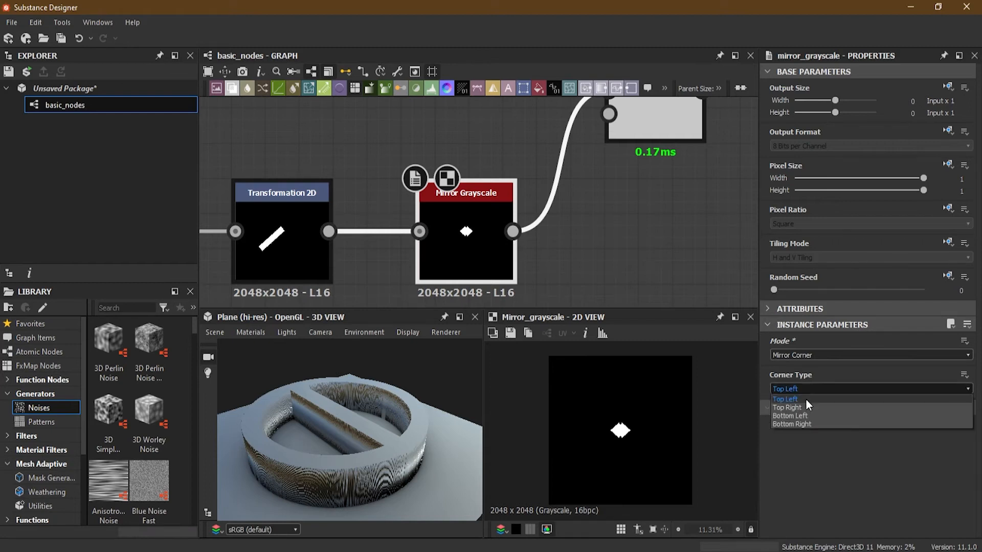
pyautogui.click(805, 407)
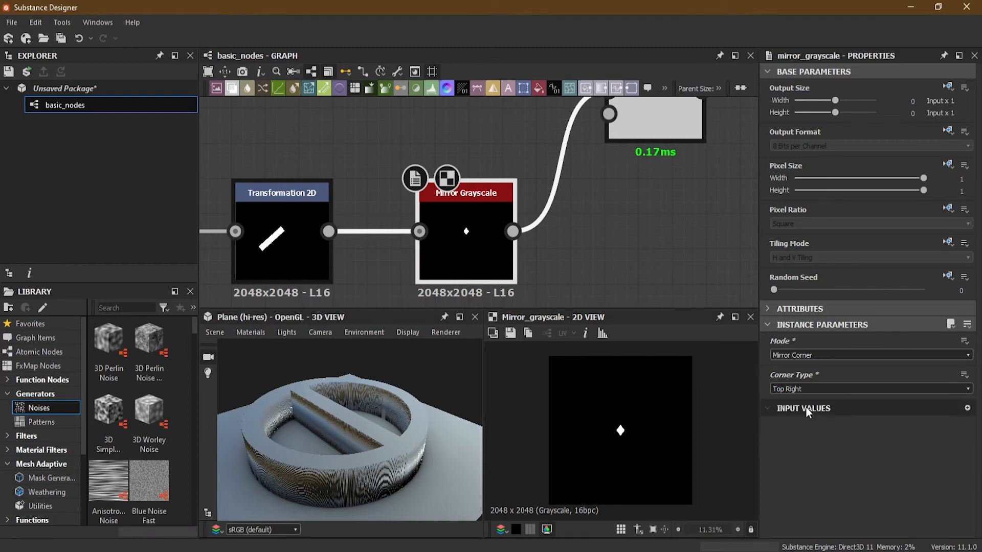
pyautogui.click(807, 389)
pyautogui.click(811, 417)
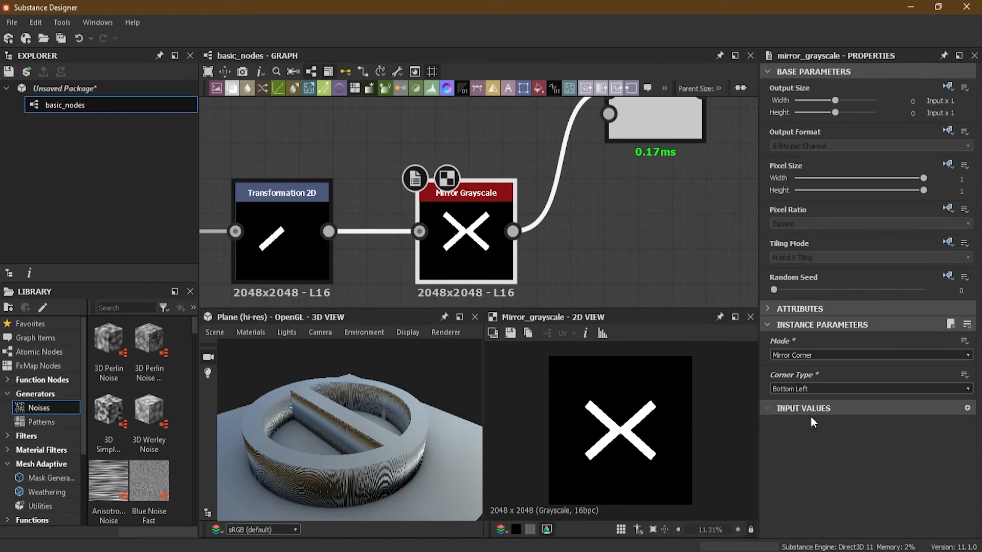
pyautogui.click(804, 389)
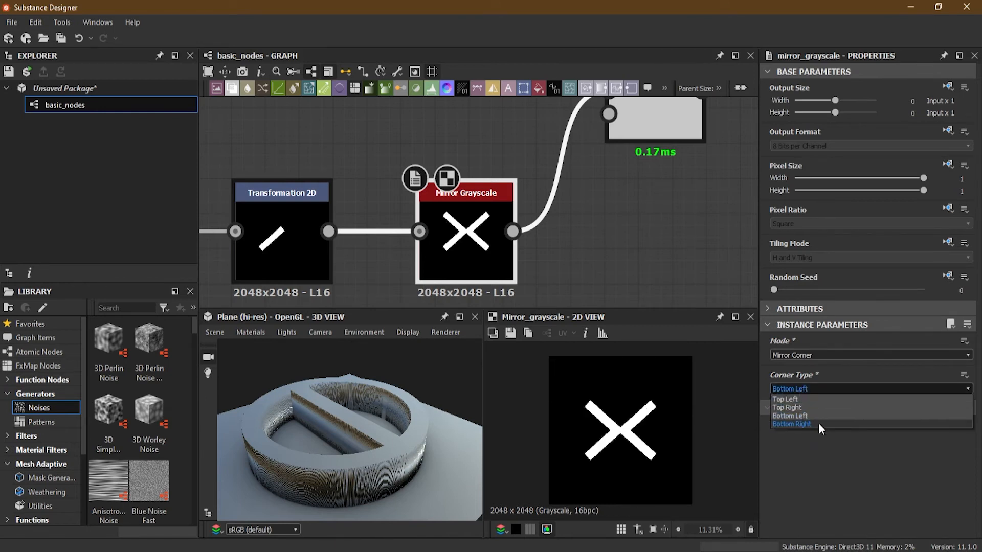
pyautogui.click(818, 423)
pyautogui.click(806, 389)
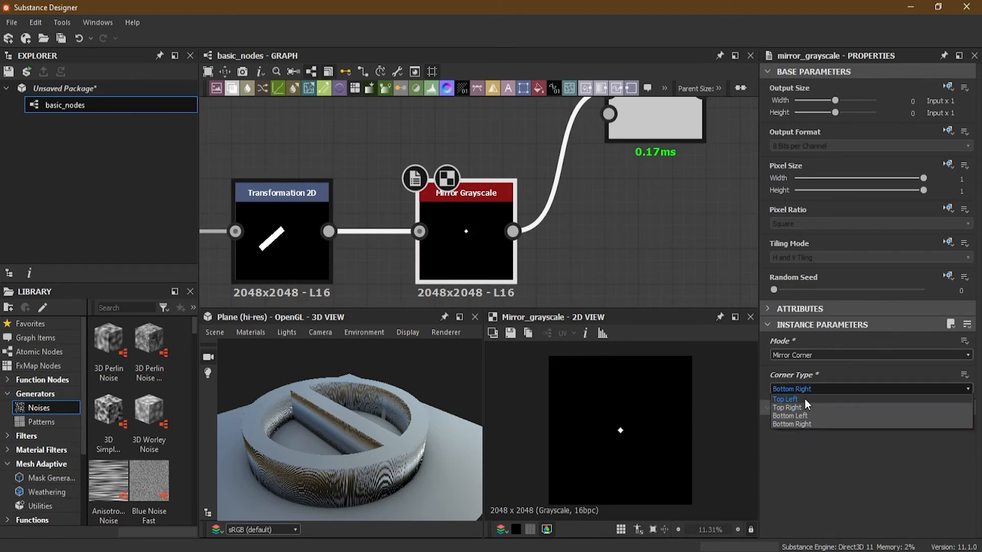
pyautogui.click(804, 398)
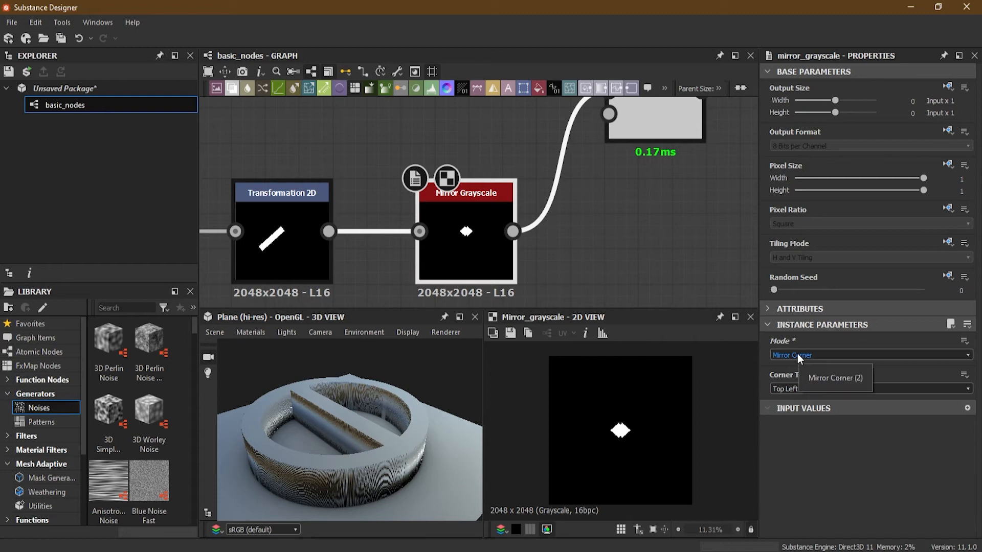
# - Undo the Mirror Grayscale changes back to Mirror Axis X mode and preview the third Blend
pyautogui.hotkey('ctrl', 'z')
pyautogui.hotkey('ctrl', 'z')
pyautogui.hotkey('ctrl', 'z')
pyautogui.hotkey('ctrl', 'z')
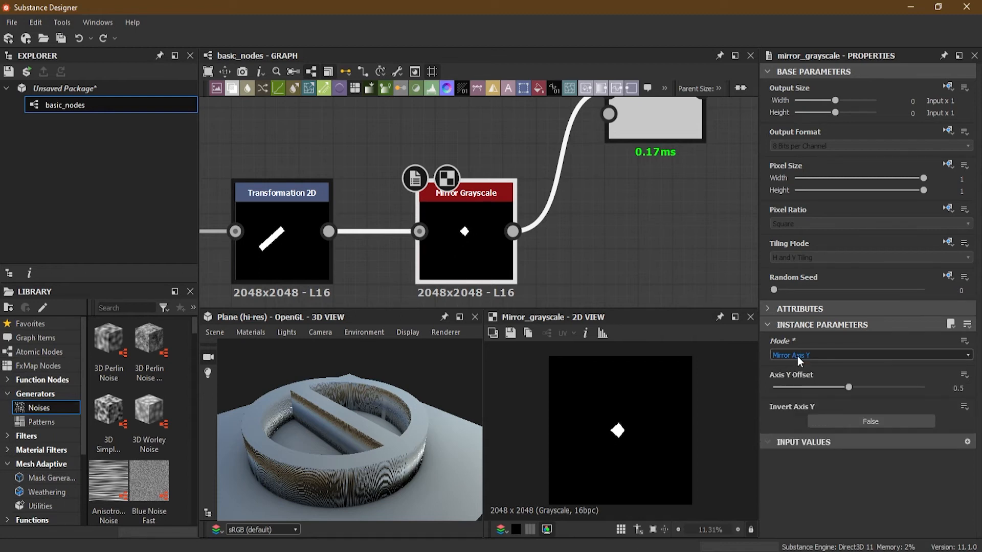
pyautogui.moveTo(482, 185); pyautogui.dragTo(464, 247)
pyautogui.moveTo(649, 154); pyautogui.dragTo(603, 207, button='middle')
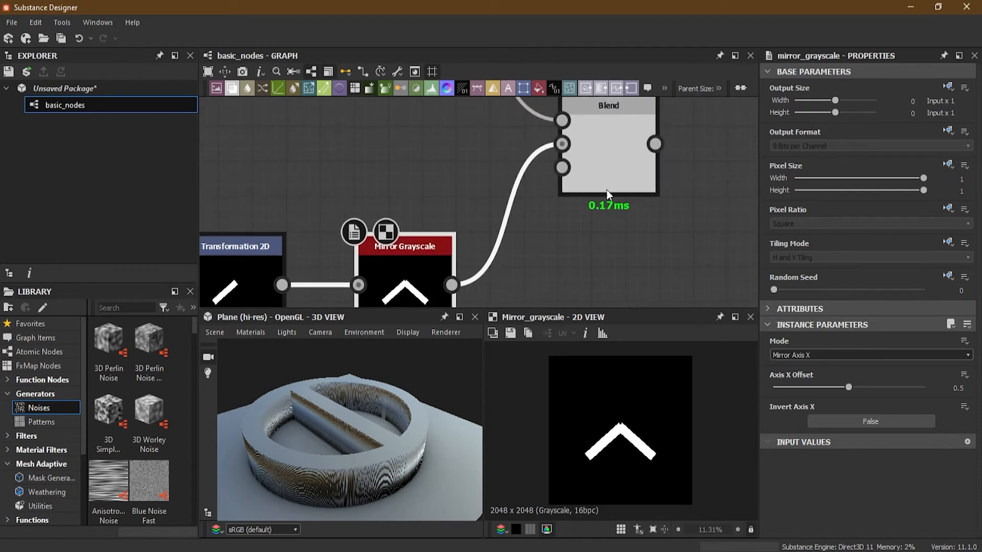
pyautogui.click(606, 176)
# - Add a Shape node in the empty graph area below the peace sign row, with the Disc pattern and a scale of 0.25
pyautogui.scroll(-5, 521, 274)
pyautogui.moveTo(607, 268); pyautogui.dragTo(587, 177, button='middle')
pyautogui.scroll(1, 497, 191)
pyautogui.scroll(-2, 498, 192)
pyautogui.scroll(4, 523, 205)
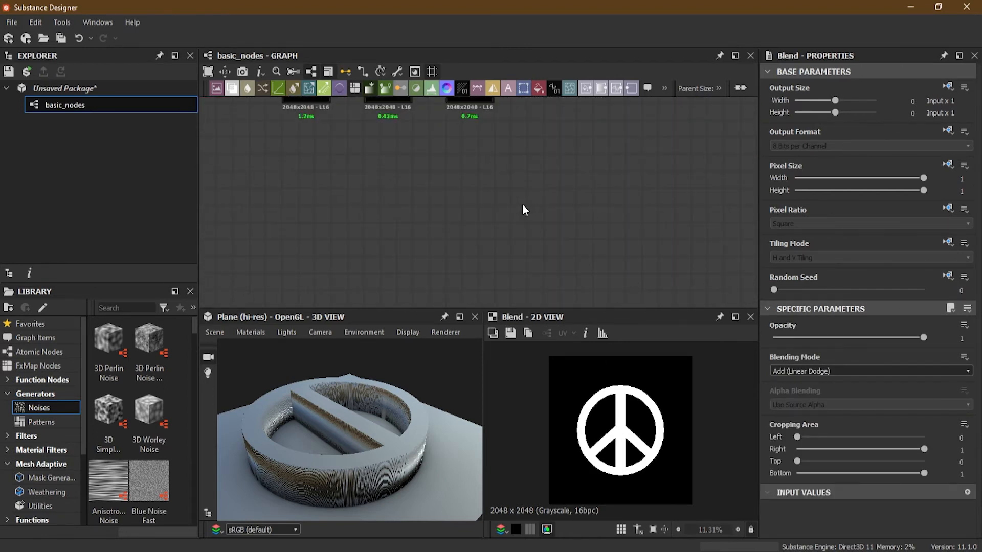
pyautogui.press('space')
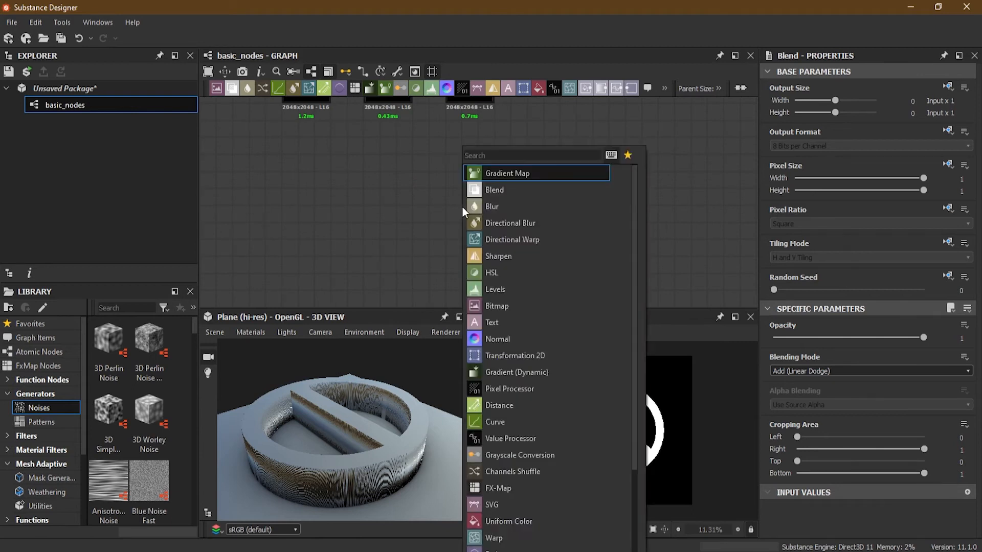
pyautogui.write('sh')
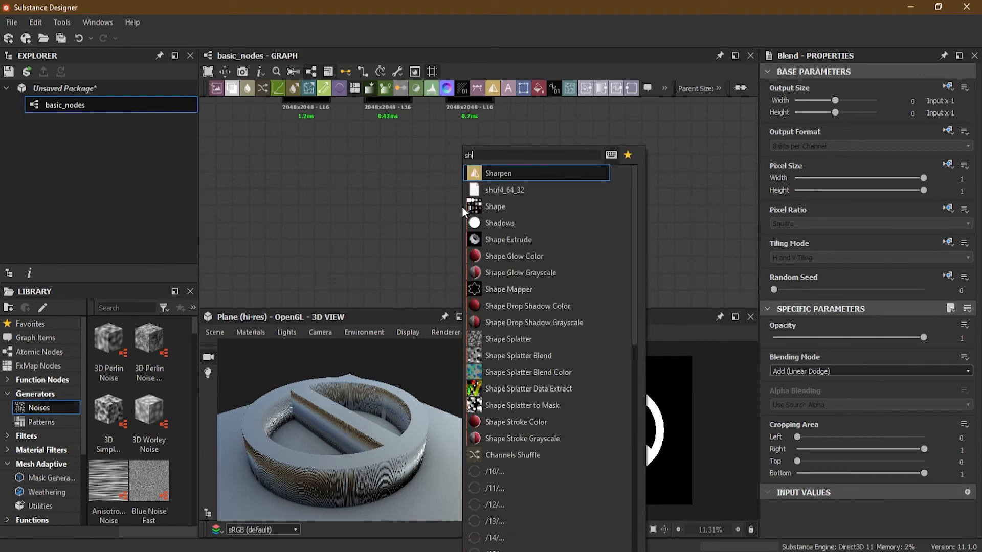
pyautogui.write('ap')
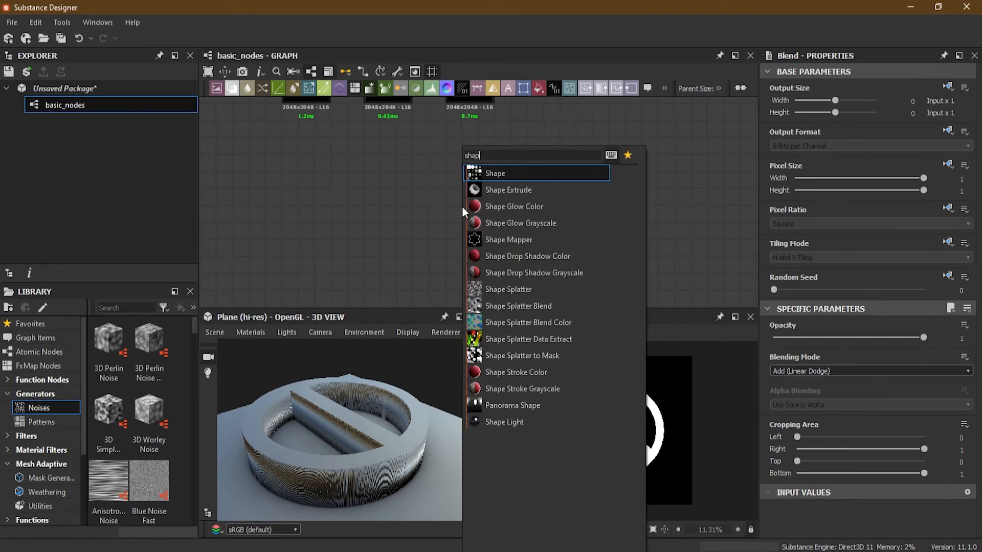
pyautogui.click(496, 174)
pyautogui.moveTo(465, 222); pyautogui.dragTo(399, 222)
pyautogui.click(814, 389)
pyautogui.click(833, 406)
pyautogui.moveTo(920, 419); pyautogui.dragTo(811, 420)
# - Add a Mirror Grayscale node beside the disc Shape, feed the Shape's output into it, and keep its Mirror Axis X mode
pyautogui.press('space')
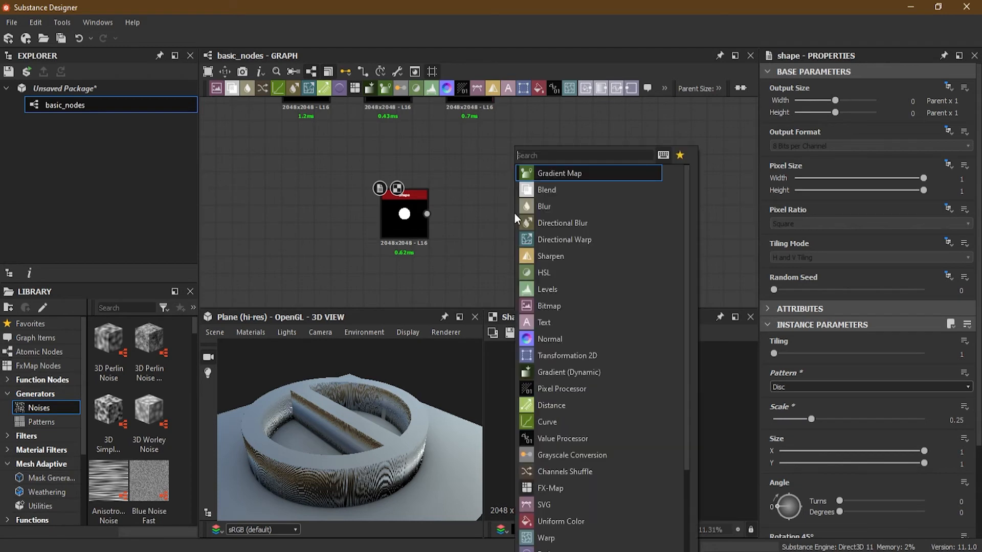
pyautogui.write('mirro')
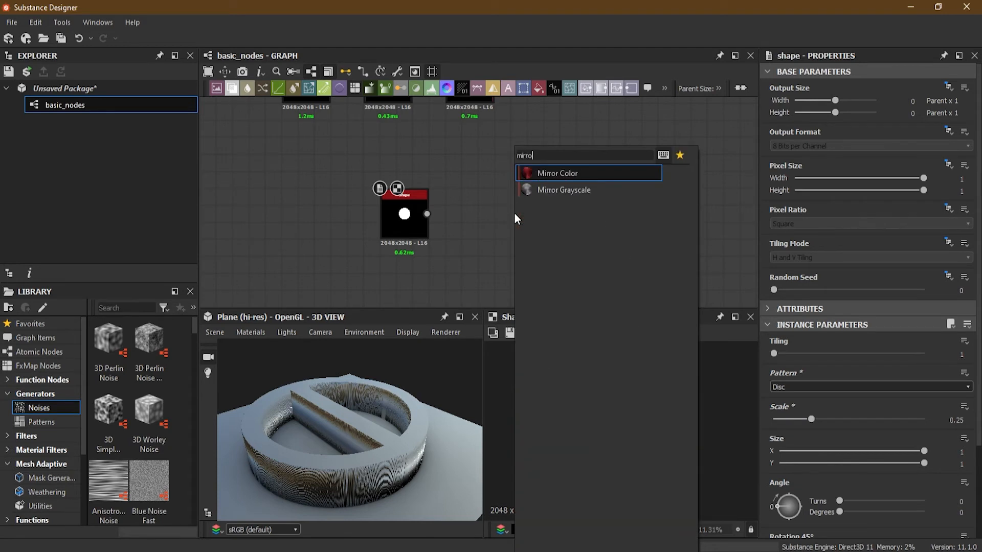
pyautogui.click(560, 191)
pyautogui.moveTo(427, 214); pyautogui.dragTo(497, 213)
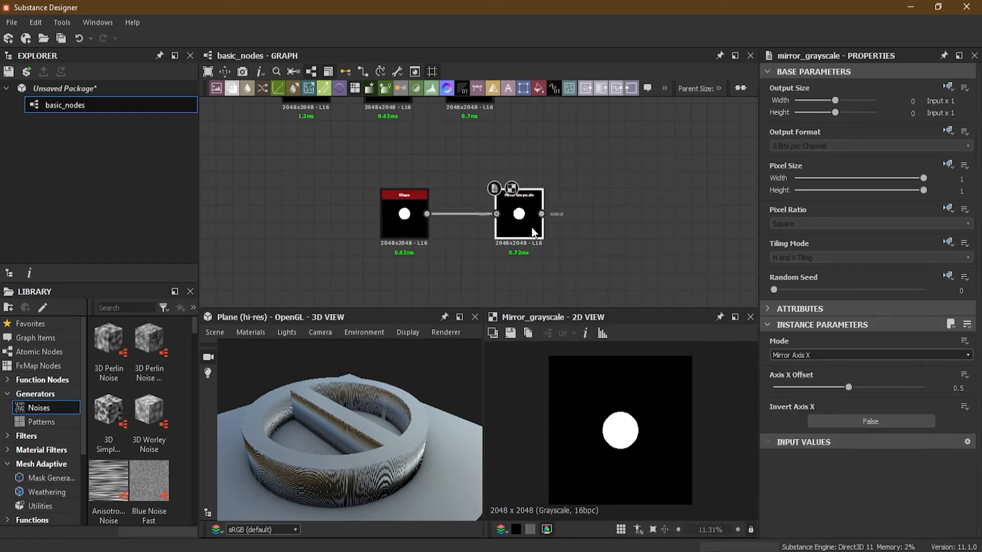
pyautogui.scroll(1, 511, 233)
pyautogui.scroll(1, 510, 232)
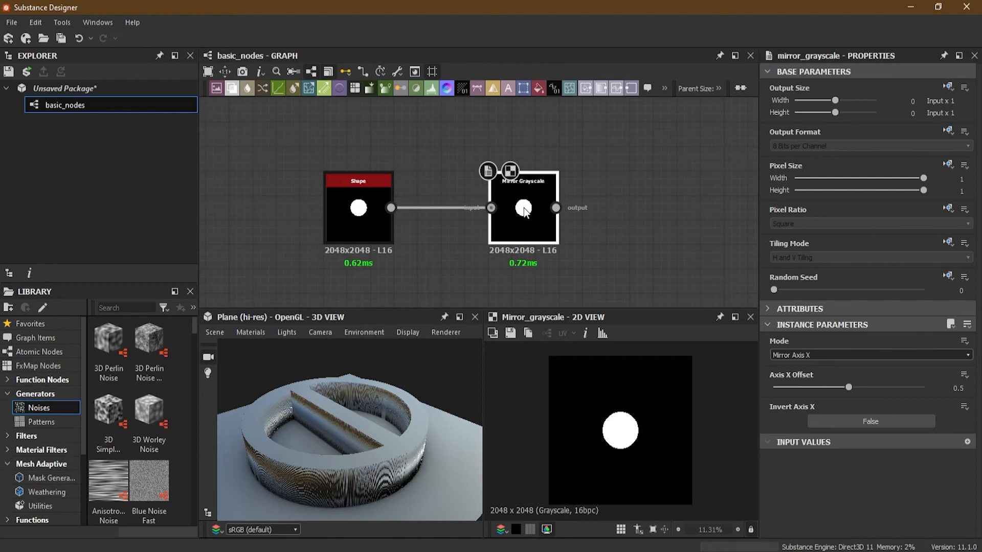
pyautogui.click(817, 352)
pyautogui.click(823, 339)
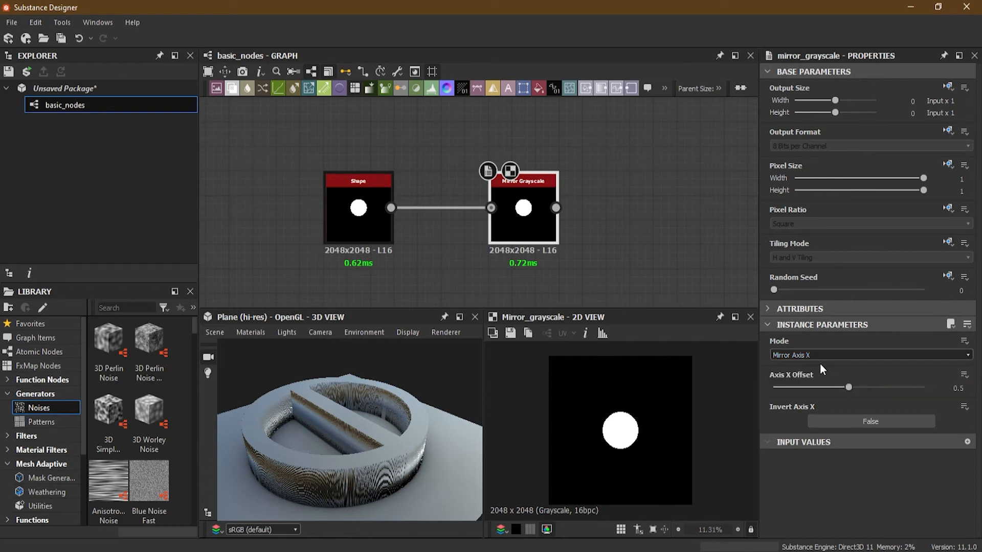
# - Insert a Transformation 2D node between the disc Shape and the Mirror Grayscale node
pyautogui.moveTo(340, 223); pyautogui.dragTo(246, 221)
pyautogui.click(381, 208)
pyautogui.press('space')
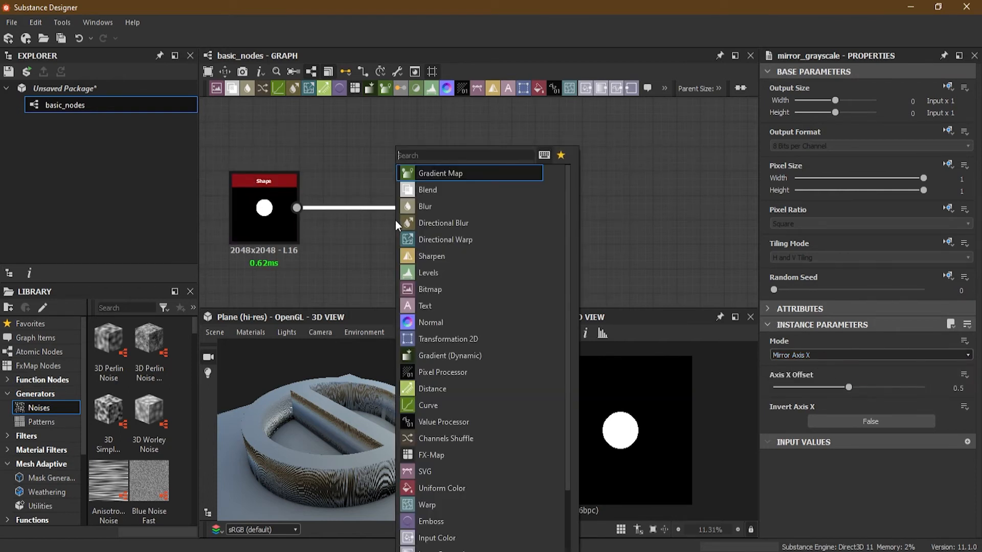
pyautogui.click(449, 340)
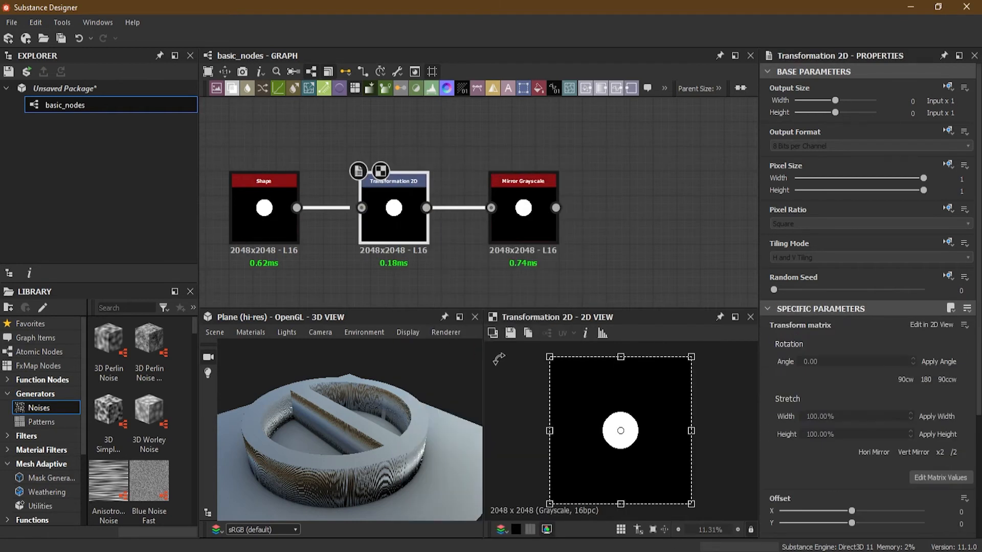
# - Preview the Mirror Grayscale node, try shifting its axis X offset, and set the offset back to 0.5
pyautogui.click(523, 225)
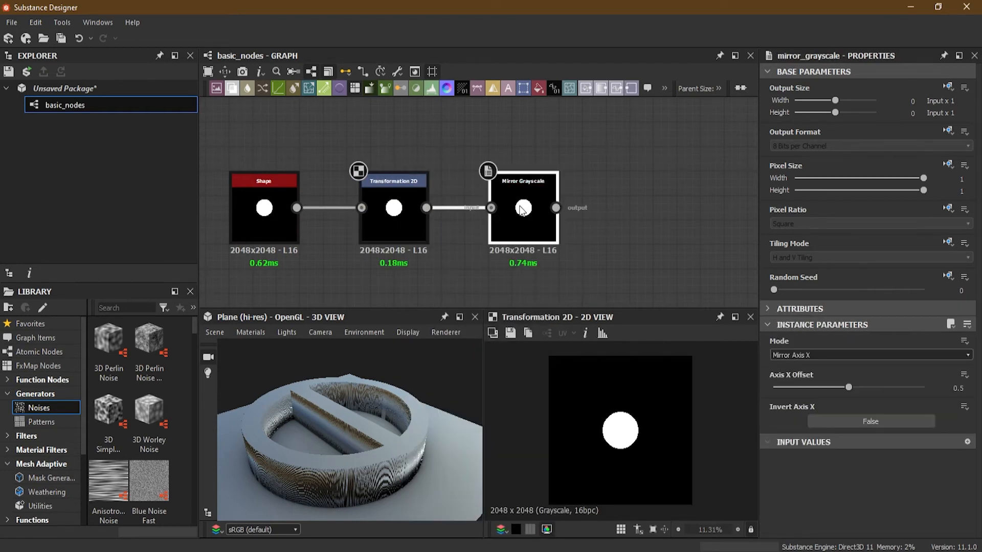
pyautogui.click(822, 355)
pyautogui.click(822, 364)
pyautogui.click(823, 327)
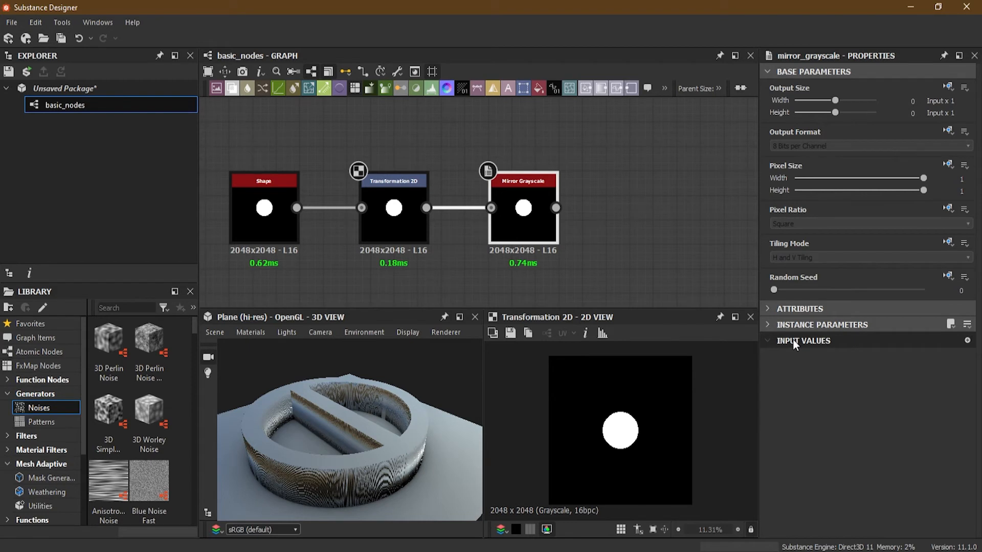
pyautogui.doubleClick(513, 221)
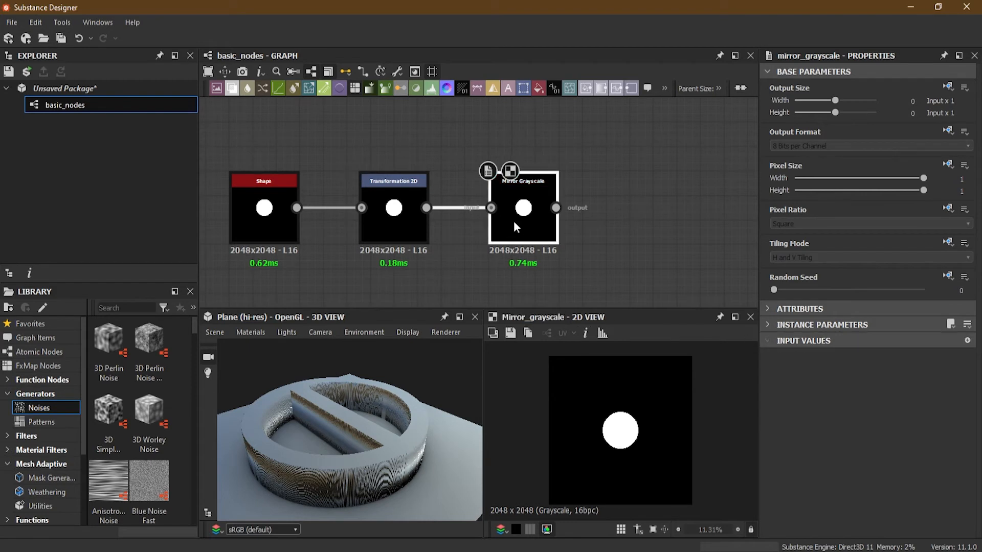
pyautogui.click(767, 327)
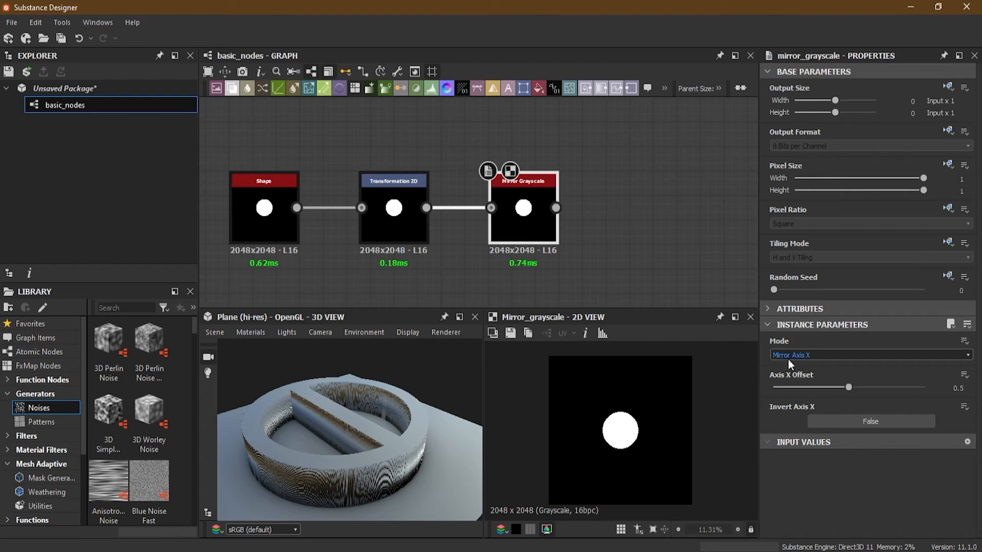
pyautogui.moveTo(848, 387)
pyautogui.mouseDown()
pyautogui.moveTo(875, 387)
pyautogui.moveTo(815, 389)
pyautogui.moveTo(858, 388)
pyautogui.mouseUp()
pyautogui.click(956, 388)
pyautogui.write('0.5')
pyautogui.press('Return')
# - Shift the disc left in the Transformation 2D to an X offset of about 0.28, and set the mirror's axis X offset to 0.48
pyautogui.click(395, 203)
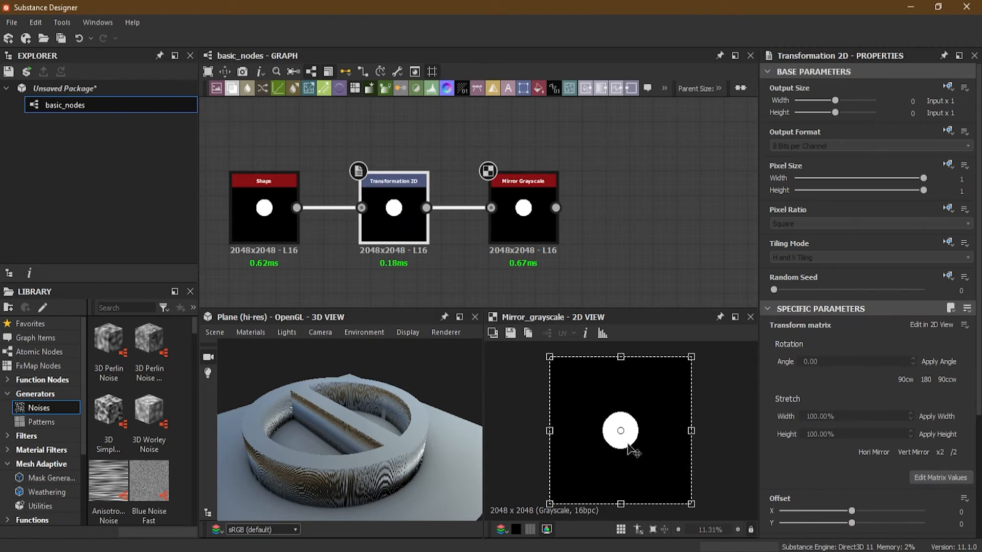
pyautogui.moveTo(625, 453); pyautogui.dragTo(588, 445)
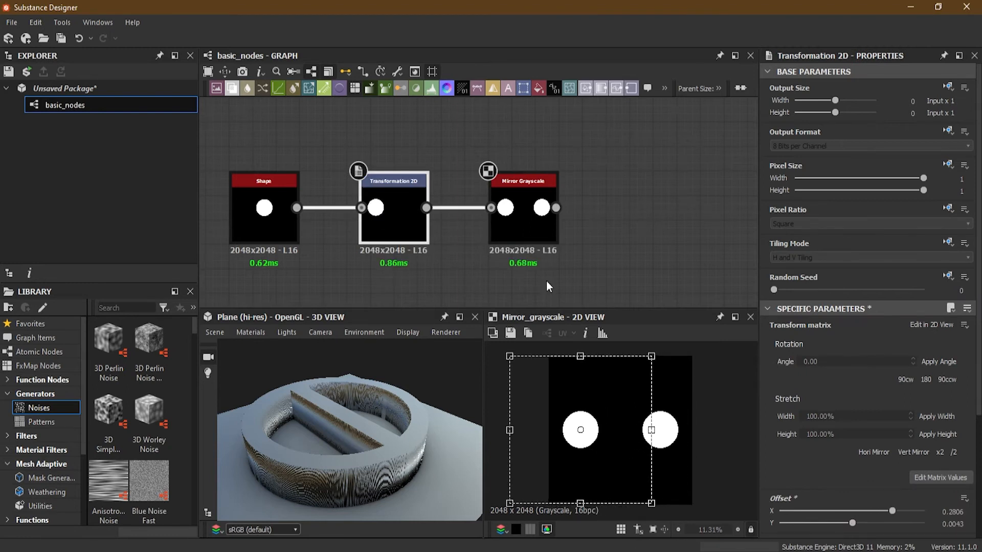
pyautogui.click(516, 224)
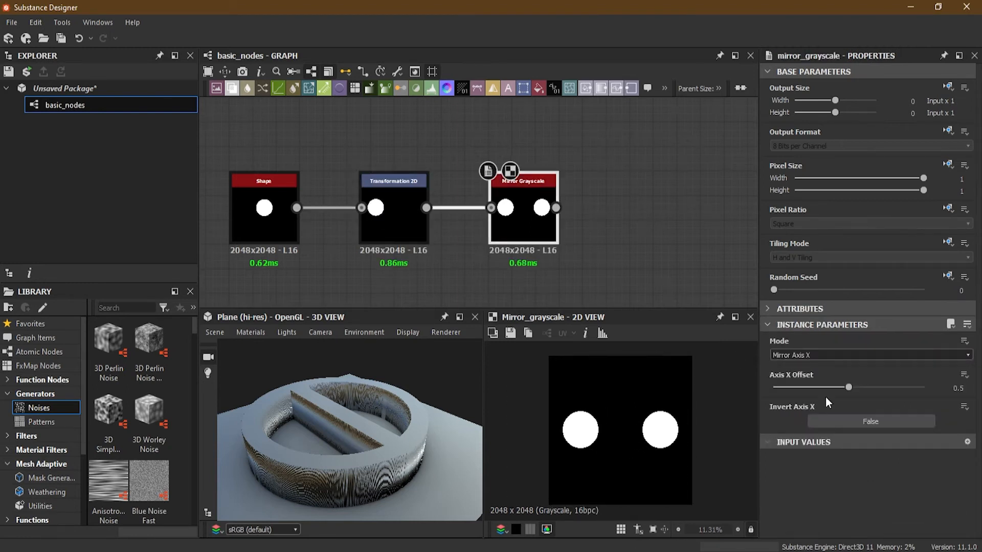
pyautogui.moveTo(842, 387)
pyautogui.mouseDown()
pyautogui.moveTo(832, 388)
pyautogui.moveTo(845, 388)
pyautogui.mouseUp()
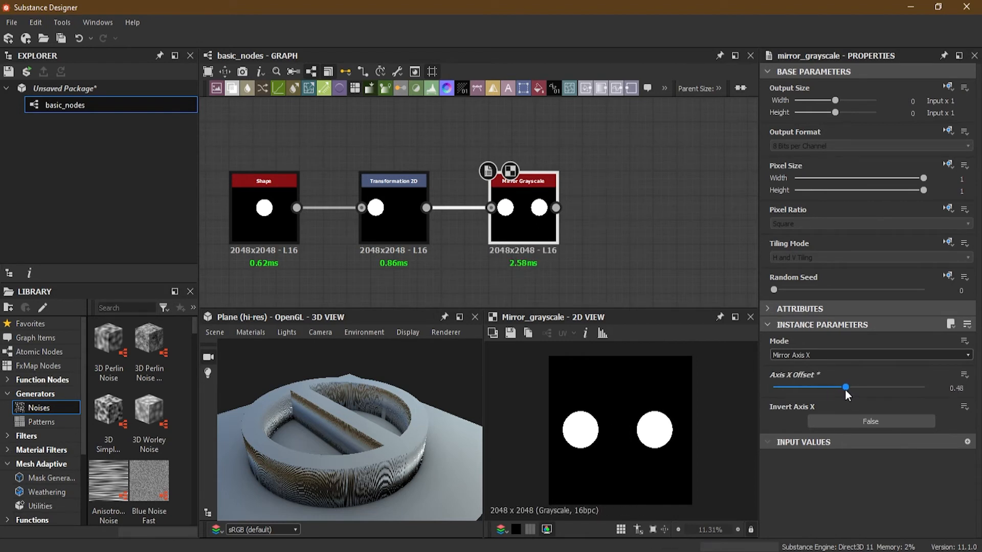
# - Switch the mirror to Mirror Axis Y, raise the disc to offsets of about 0.32 and 0.28, and set the axis Y offset to 0.47
pyautogui.click(823, 355)
pyautogui.click(818, 373)
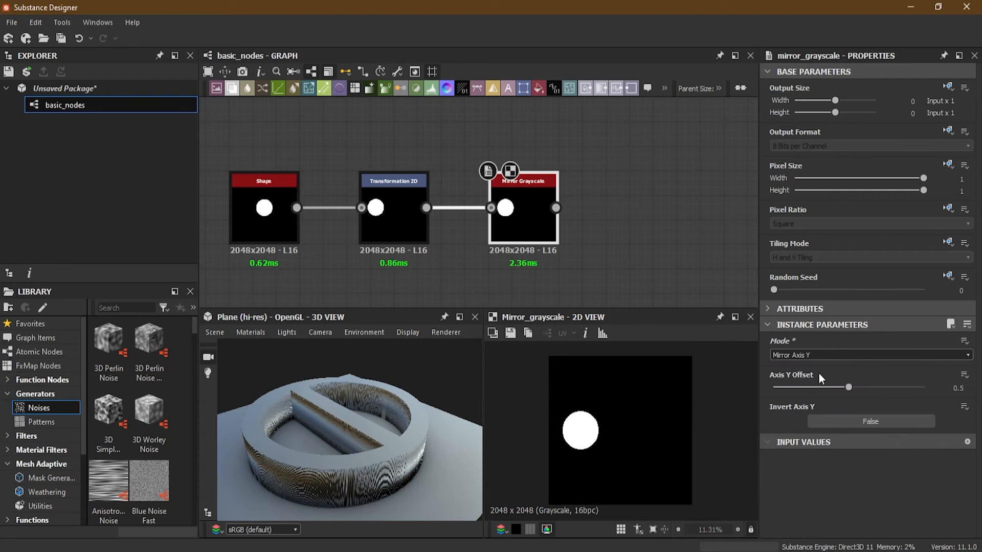
pyautogui.click(404, 225)
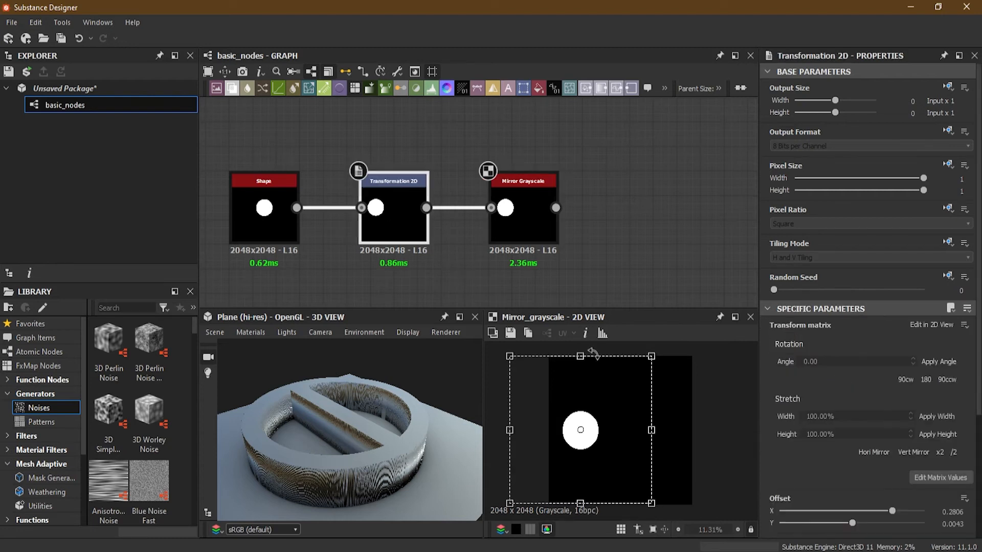
pyautogui.moveTo(583, 430); pyautogui.dragTo(584, 395)
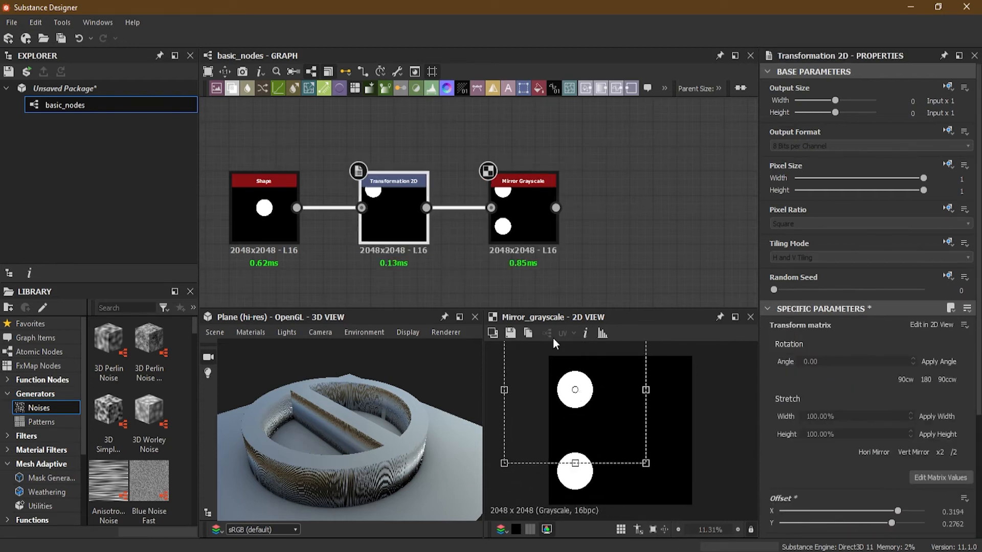
pyautogui.click(522, 214)
pyautogui.moveTo(848, 387)
pyautogui.mouseDown()
pyautogui.moveTo(833, 386)
pyautogui.moveTo(884, 379)
pyautogui.moveTo(845, 386)
pyautogui.mouseUp()
# - Switch the mirror to Mirror Corner with corner type Top Right, and move the disc into the upper right quadrant at offsets of about -0.35 and 0.30
pyautogui.click(848, 355)
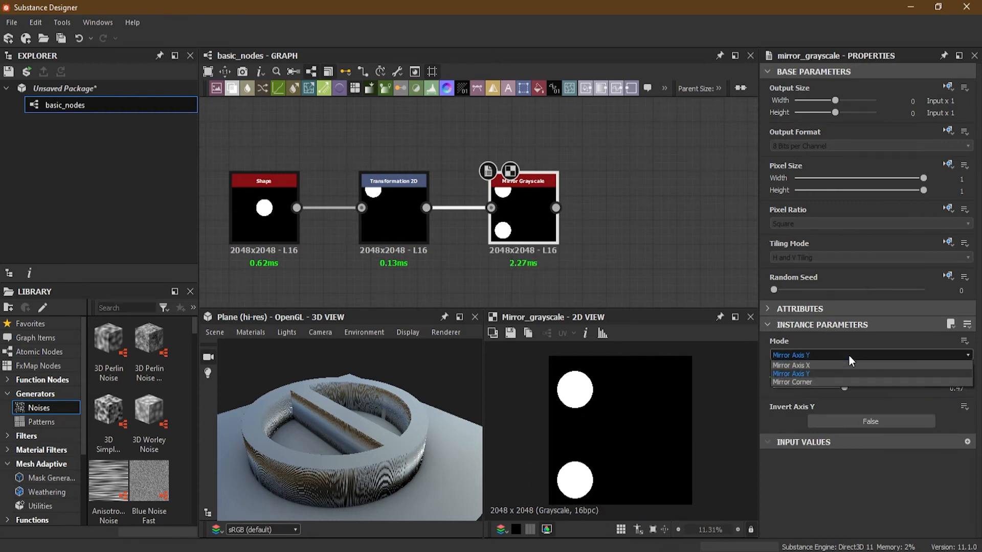
pyautogui.click(827, 379)
pyautogui.click(815, 389)
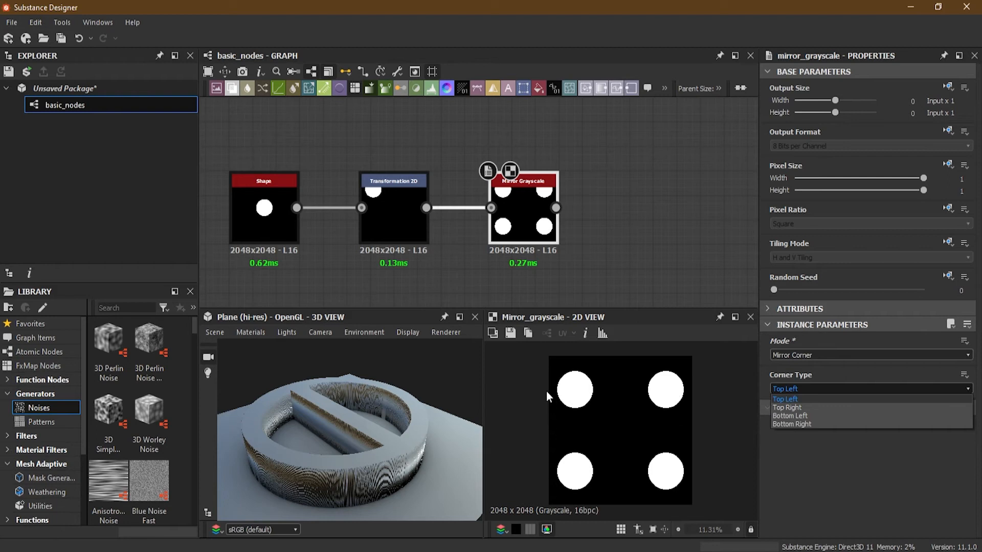
pyautogui.click(834, 407)
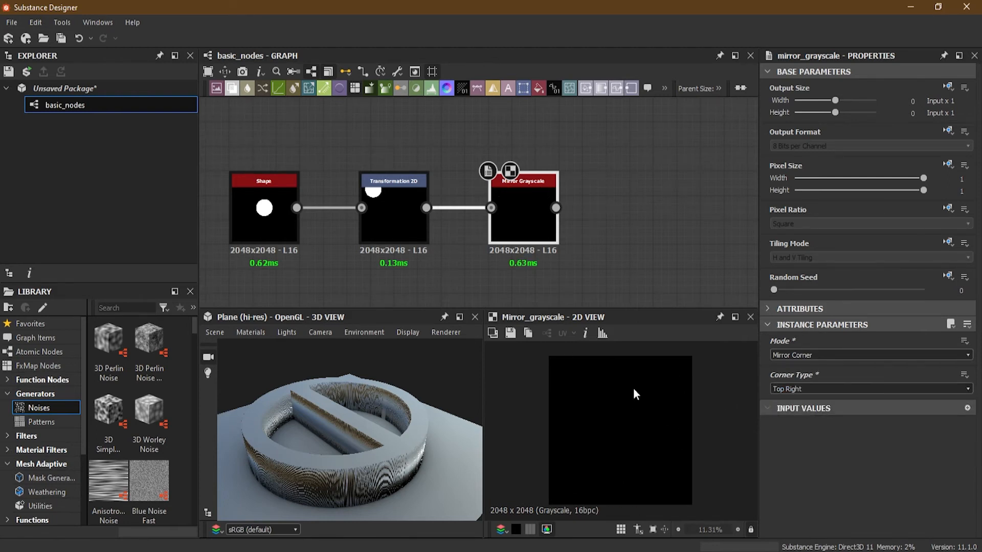
pyautogui.click(402, 223)
pyautogui.moveTo(588, 378); pyautogui.dragTo(683, 373)
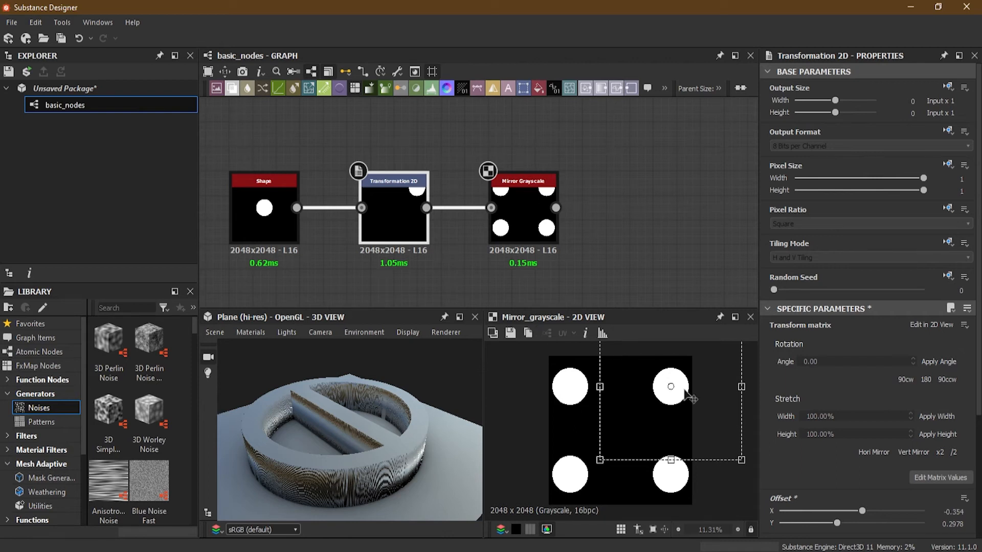
# - Change the mirror's corner type to Top Left and move the disc back into the upper left quadrant with the Transformation 2D
pyautogui.click(526, 216)
pyautogui.click(815, 389)
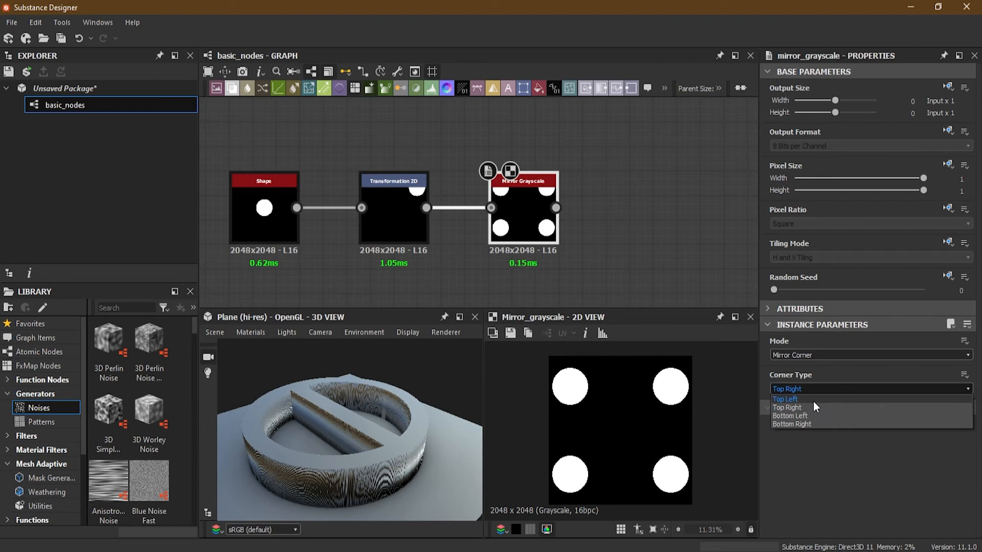
pyautogui.click(812, 399)
pyautogui.click(370, 225)
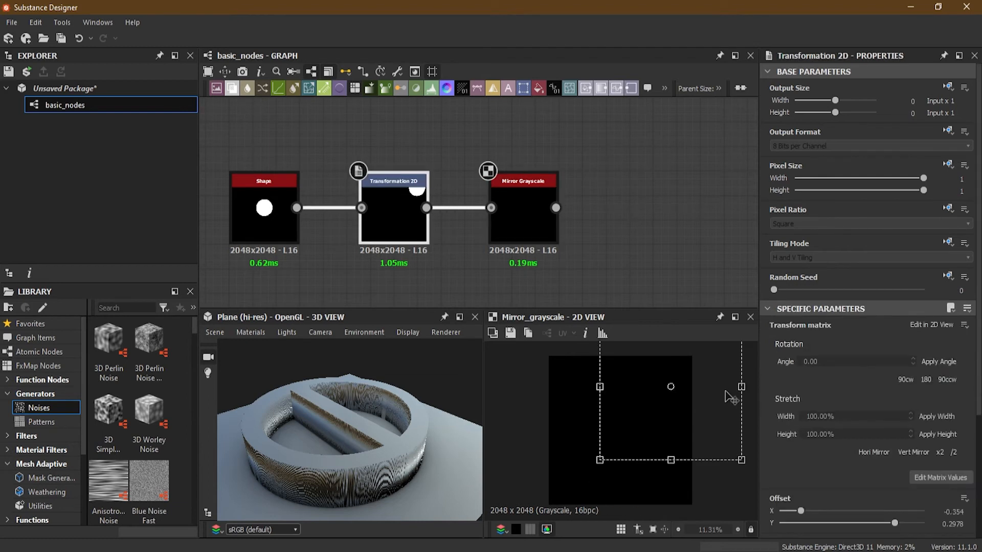
pyautogui.moveTo(690, 401); pyautogui.dragTo(591, 397)
# - Change the corner type to Bottom Left and move the disc into the lower left quadrant, at offsets of about 0.32 and -0.33
pyautogui.click(542, 225)
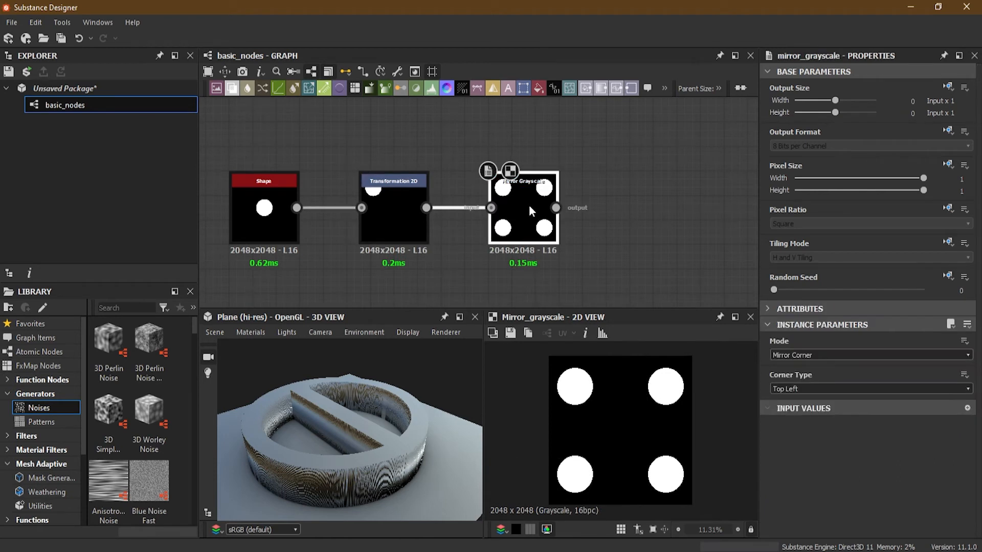
pyautogui.click(800, 388)
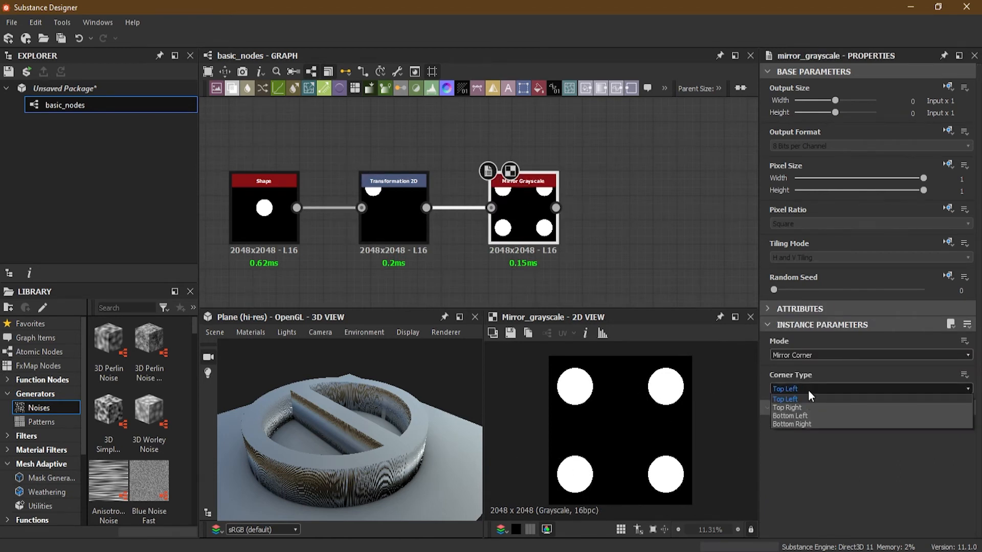
pyautogui.click(811, 414)
pyautogui.click(391, 213)
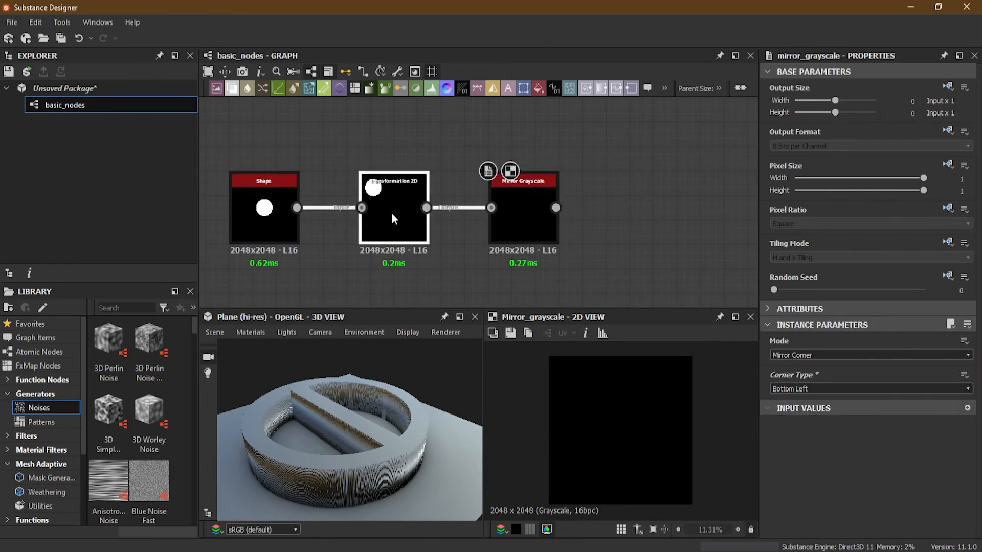
pyautogui.moveTo(596, 377); pyautogui.dragTo(601, 472)
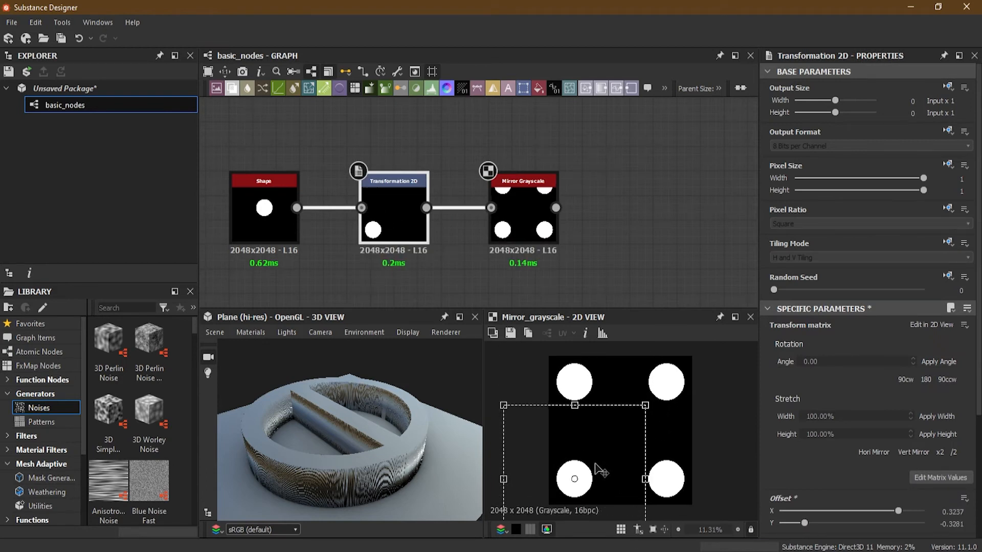
# - Change the corner type to Bottom Right, move the disc into the lower right quadrant, and reselect the Mirror Grayscale node
pyautogui.click(519, 183)
pyautogui.click(839, 388)
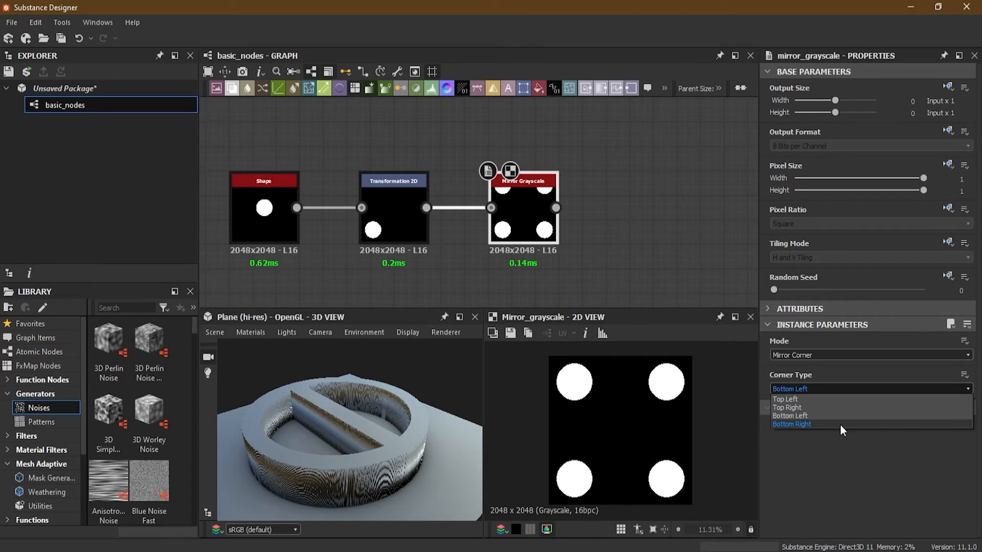
pyautogui.click(839, 423)
pyautogui.click(398, 204)
pyautogui.moveTo(622, 496); pyautogui.dragTo(713, 492)
pyautogui.click(531, 235)
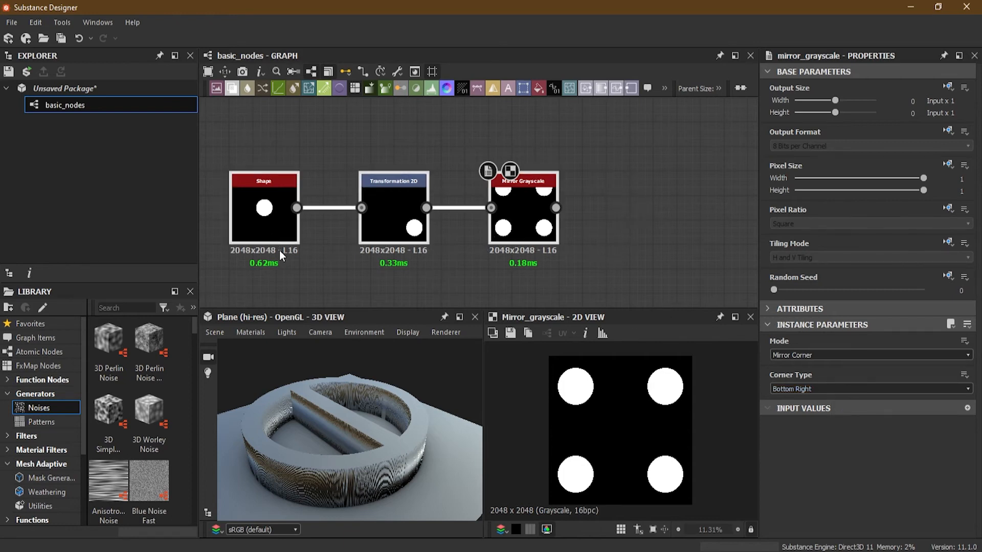
# - Delete the disc Shape, Transformation 2D and Mirror Grayscale test nodes, keeping the peace sign nodes
pyautogui.hotkey('ctrl', 'a')
pyautogui.press('Delete')
pyautogui.hotkey('ctrl', 'z')
pyautogui.moveTo(515, 193); pyautogui.dragTo(514, 285, button='middle')
pyautogui.scroll(2, 517, 233)
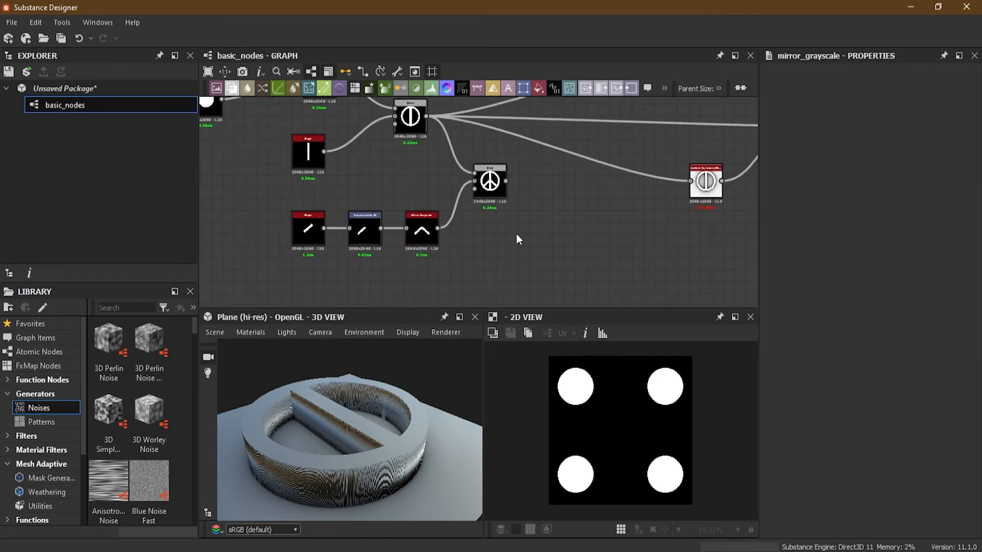
# - Transfer all outgoing connections from the ring-and-bar Blend node to the output of the peace sign Blend node
pyautogui.click(497, 187)
pyautogui.moveTo(546, 211); pyautogui.dragTo(546, 238, button='middle')
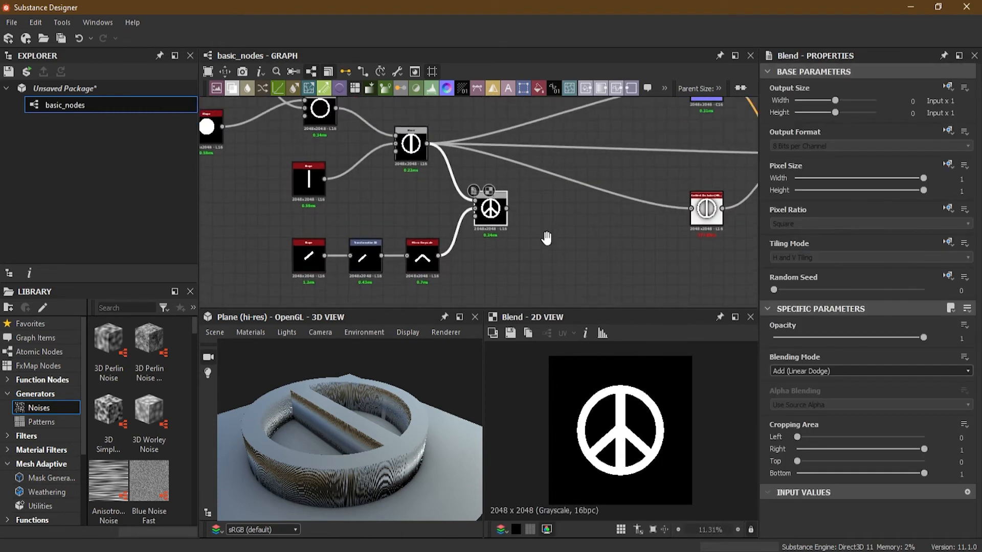
pyautogui.scroll(2, 480, 171)
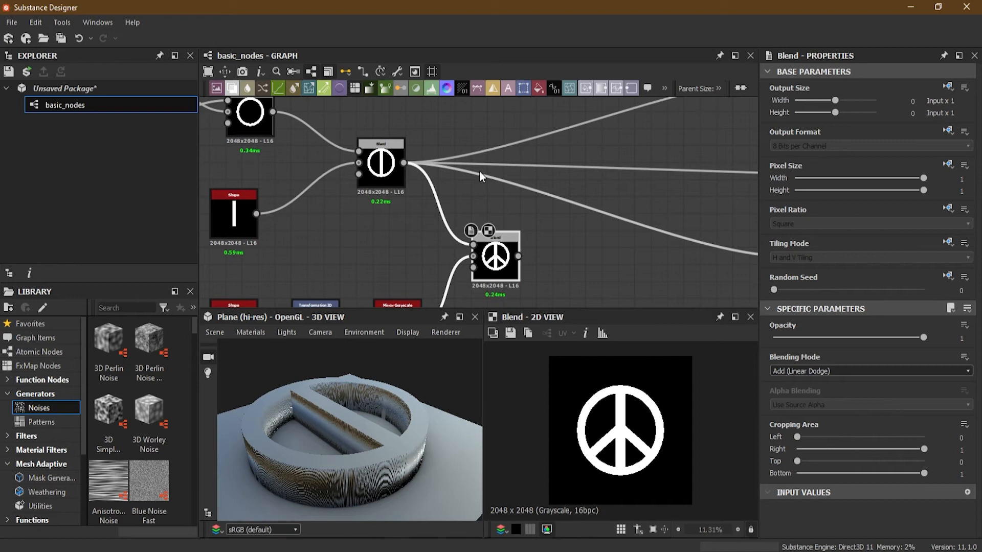
pyautogui.keyDown('shift'); pyautogui.moveTo(404, 162); pyautogui.dragTo(517, 256); pyautogui.keyUp('shift')
# - Examine the extruded peace sign on the 3D plane from several angles, along with the complete node graph
pyautogui.moveTo(419, 431); pyautogui.dragTo(372, 408)
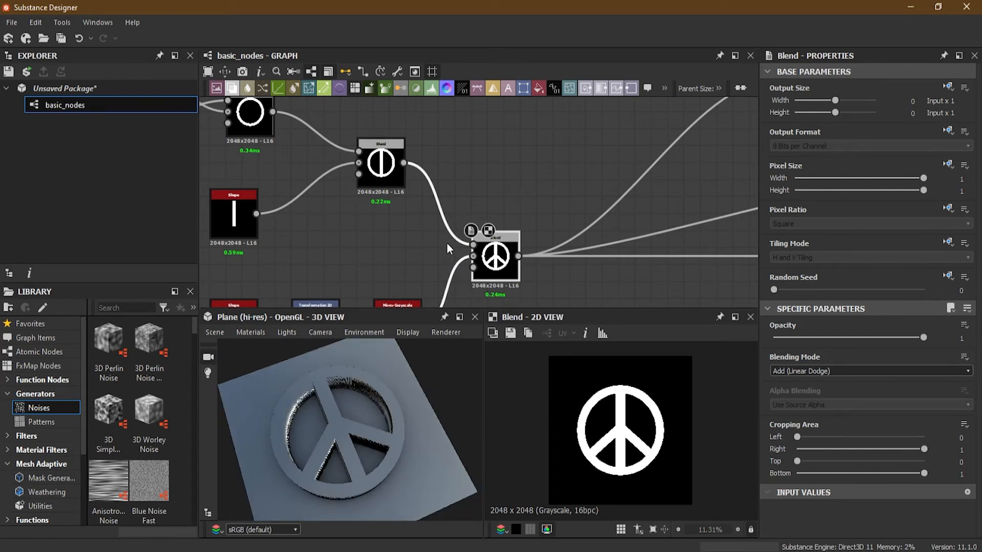
pyautogui.scroll(-4, 460, 225)
pyautogui.moveTo(568, 244); pyautogui.dragTo(522, 253, button='middle')
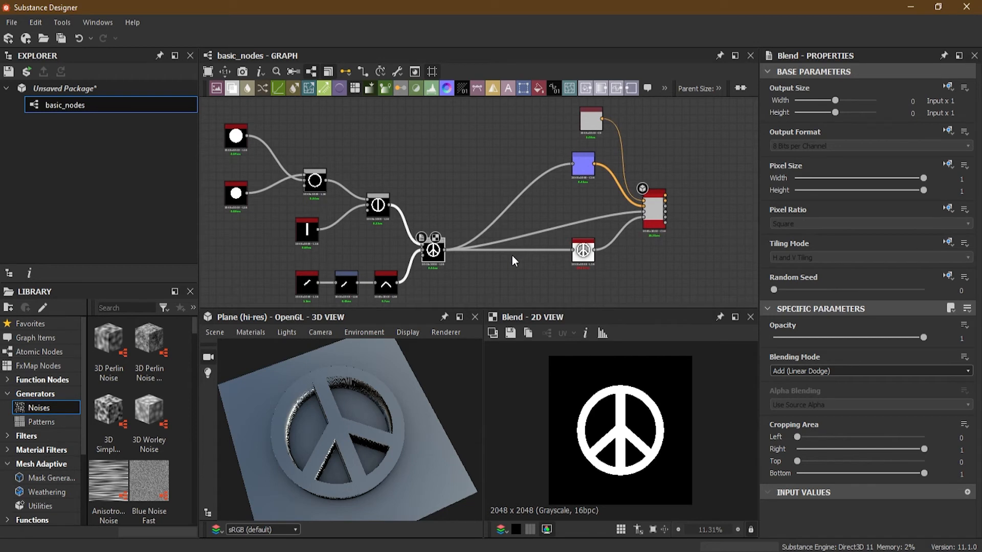
pyautogui.moveTo(326, 496); pyautogui.dragTo(357, 424)
pyautogui.moveTo(416, 448); pyautogui.dragTo(332, 457)
pyautogui.moveTo(436, 430); pyautogui.dragTo(367, 443)
pyautogui.moveTo(272, 449); pyautogui.dragTo(370, 438)
pyautogui.moveTo(369, 404); pyautogui.dragTo(375, 478)
pyautogui.moveTo(432, 447); pyautogui.dragTo(384, 472)
pyautogui.scroll(-3, 511, 273)
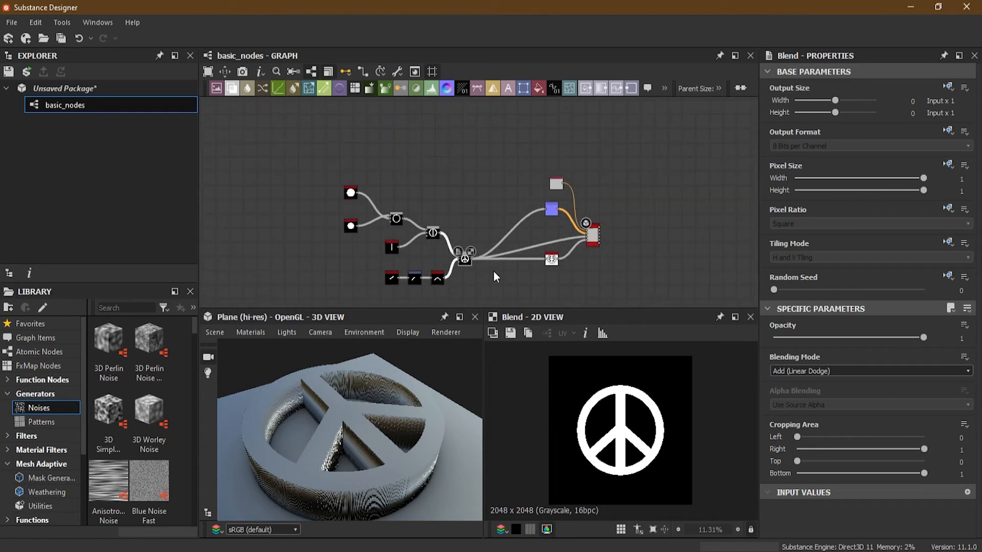
# - Select all the peace sign nodes and move them together away from the normal, ambient occlusion and material nodes
pyautogui.moveTo(493, 271); pyautogui.dragTo(510, 257, button='middle')
pyautogui.moveTo(315, 153); pyautogui.dragTo(479, 289)
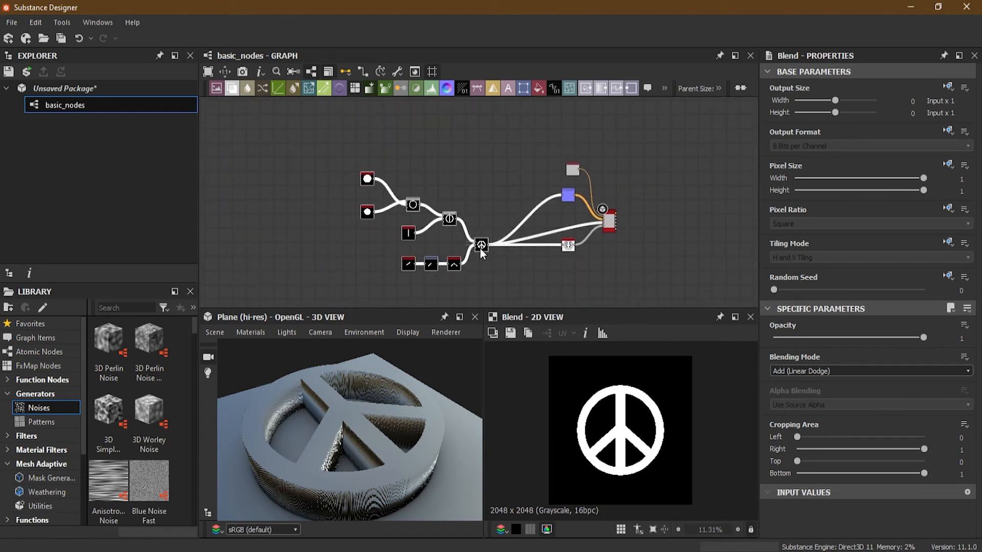
pyautogui.moveTo(479, 248); pyautogui.dragTo(423, 244)
pyautogui.scroll(3, 438, 258)
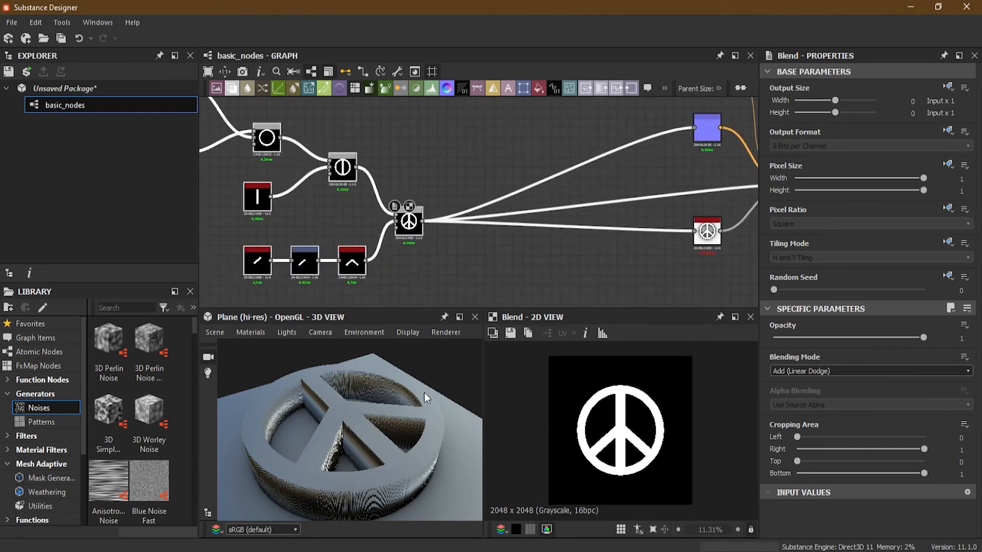
pyautogui.moveTo(359, 420); pyautogui.dragTo(338, 415)
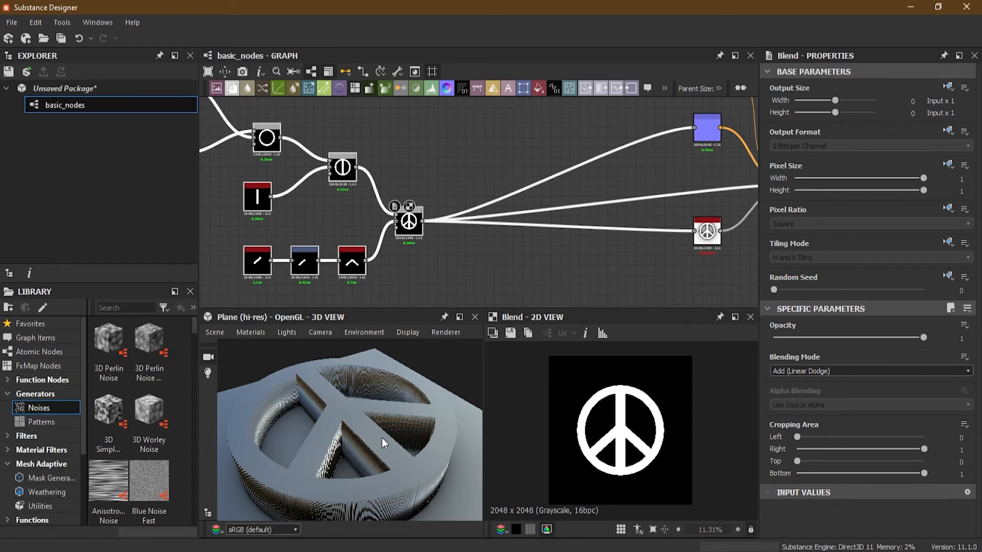
pyautogui.moveTo(381, 437); pyautogui.dragTo(357, 472)
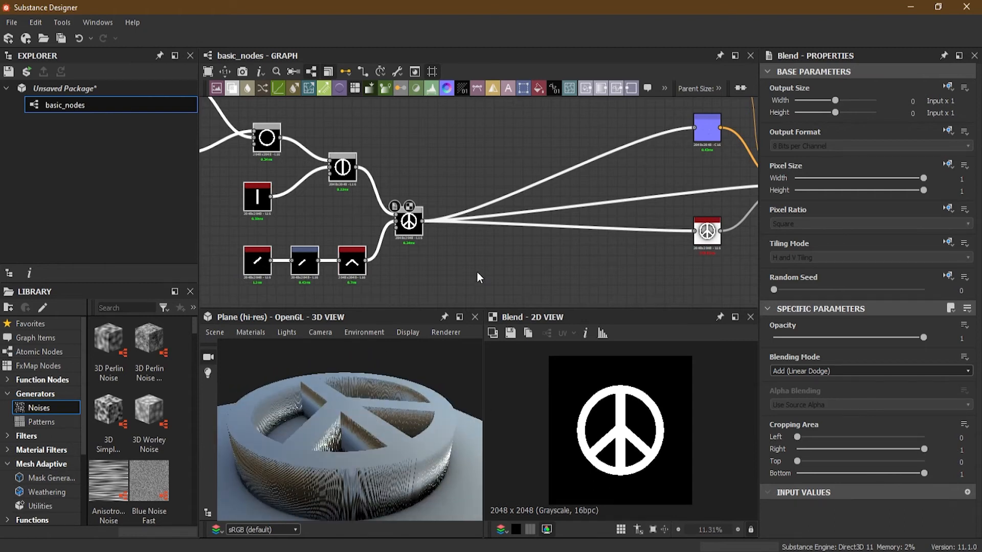
# - Open the node creation list in the empty graph area below the peace sign Blend's outgoing connections
pyautogui.scroll(3, 463, 253)
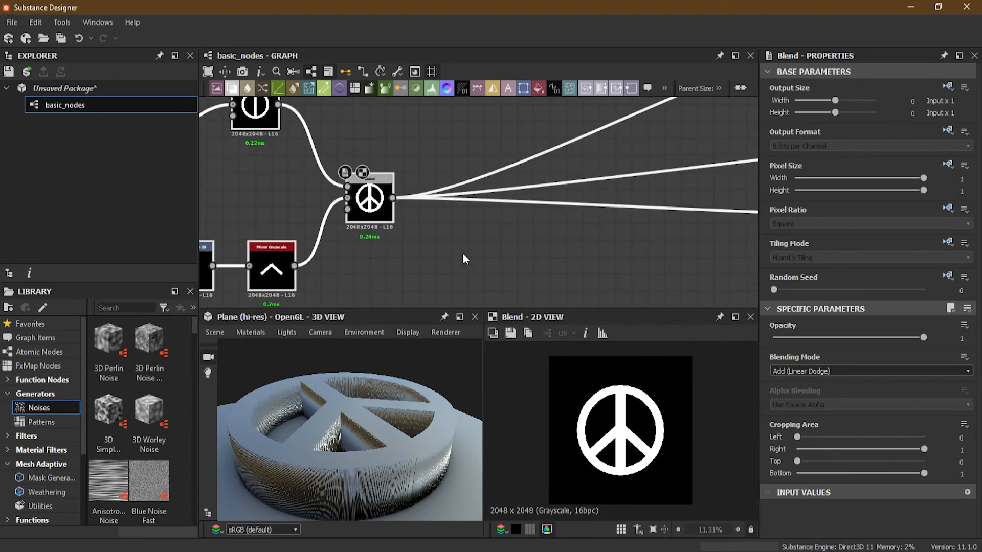
pyautogui.moveTo(471, 246); pyautogui.dragTo(445, 206, button='middle')
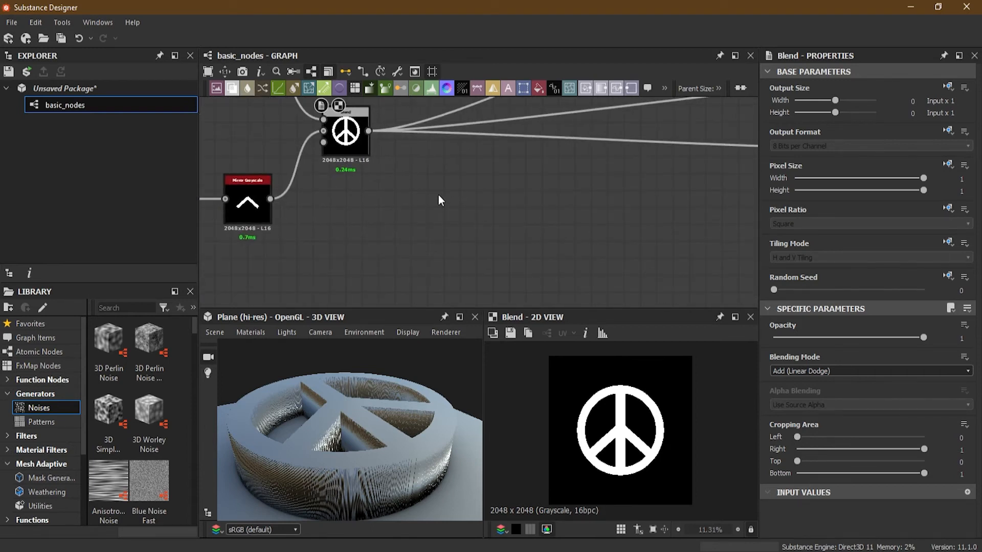
pyautogui.press('space')
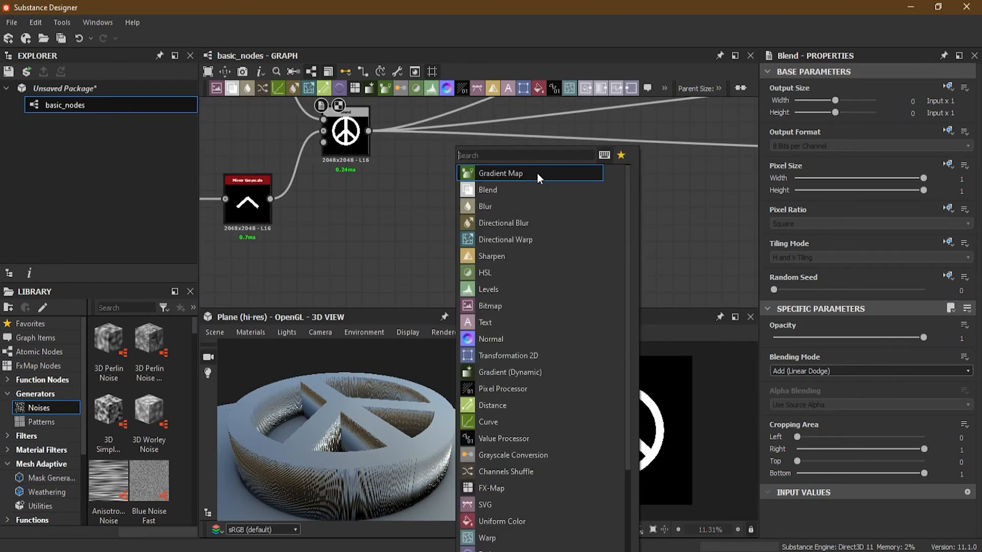
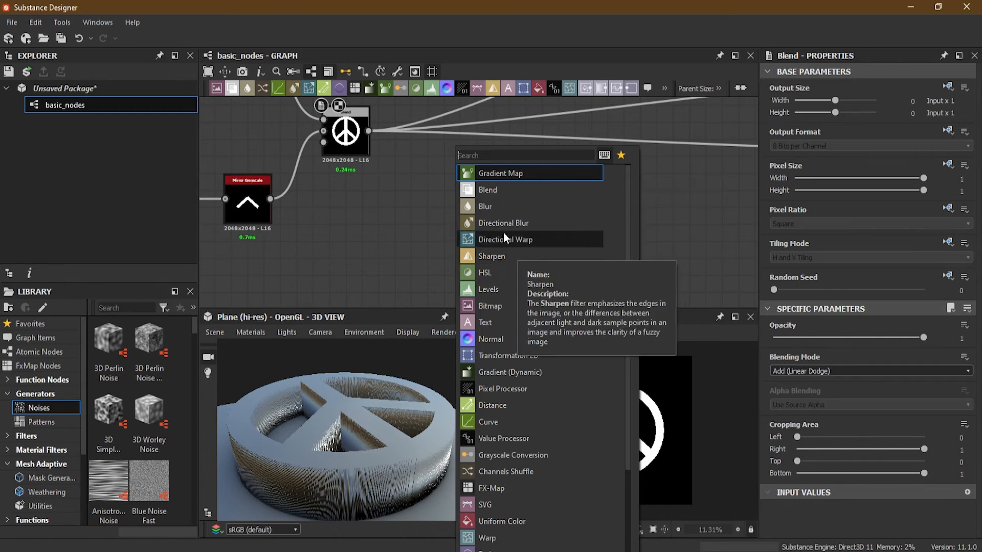
# - Add a Blur node and a Blur HQ Grayscale node side by side in the empty area below the peace sign Blend
pyautogui.click(489, 205)
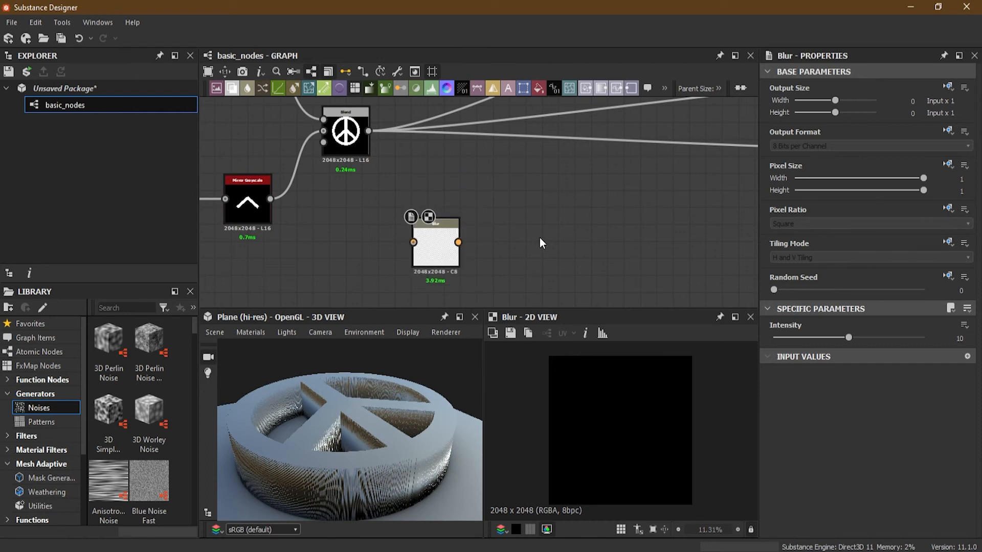
pyautogui.press('space')
pyautogui.write('blu')
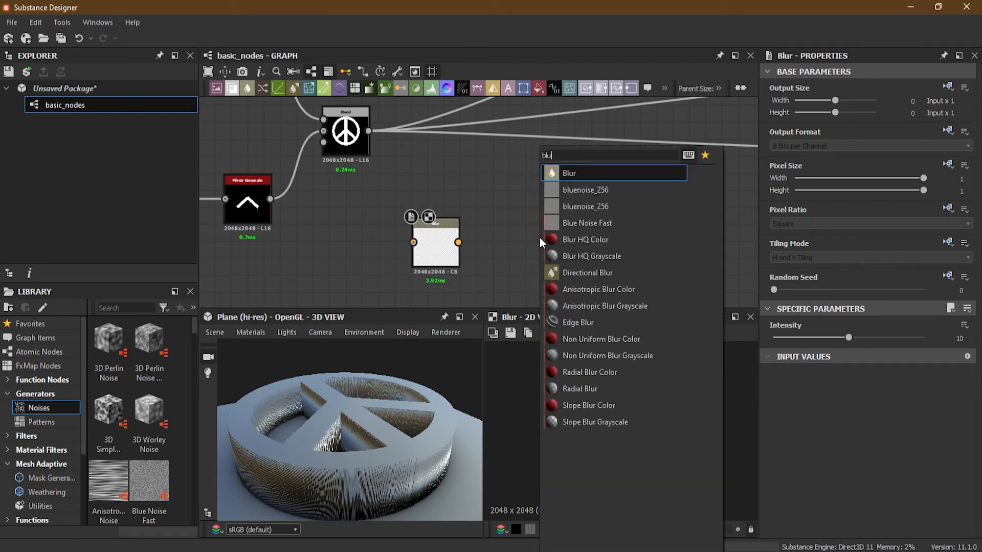
pyautogui.write('r h')
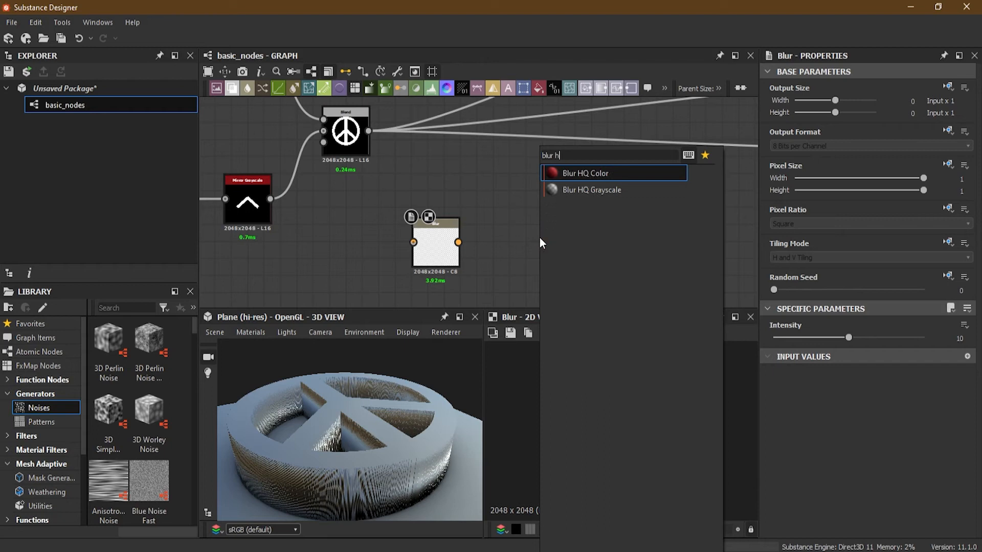
pyautogui.click(589, 189)
pyautogui.moveTo(546, 239); pyautogui.dragTo(538, 240)
# - Connect the peace sign Blend output to the Blur node and inspect the blurred result in the 2D view
pyautogui.doubleClick(444, 248)
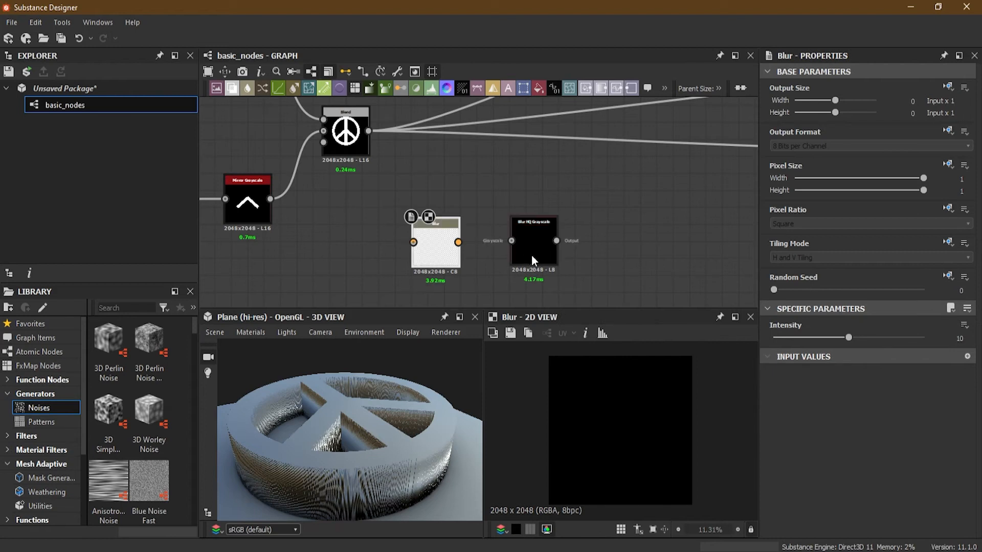
pyautogui.moveTo(368, 131); pyautogui.dragTo(413, 242)
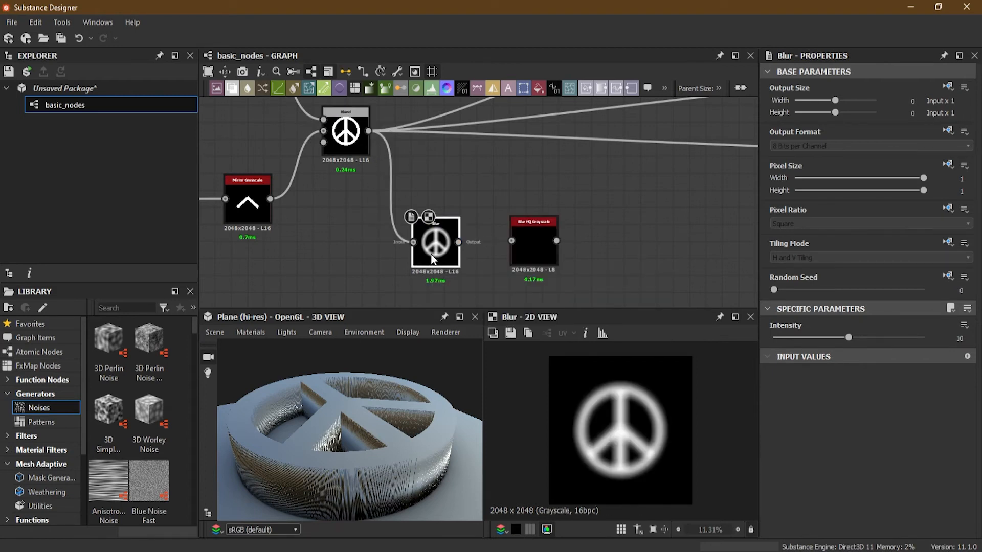
pyautogui.scroll(2, 648, 403)
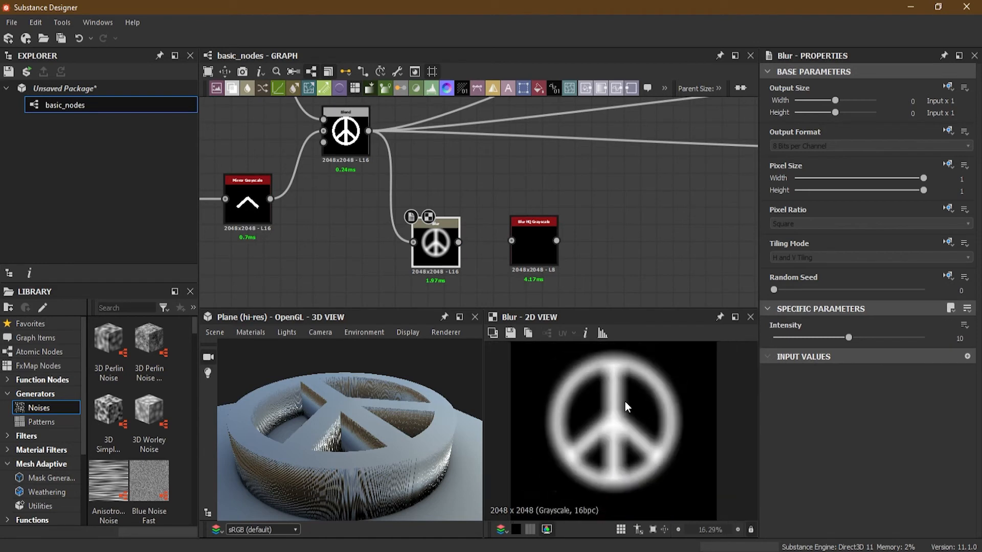
pyautogui.scroll(-1, 624, 400)
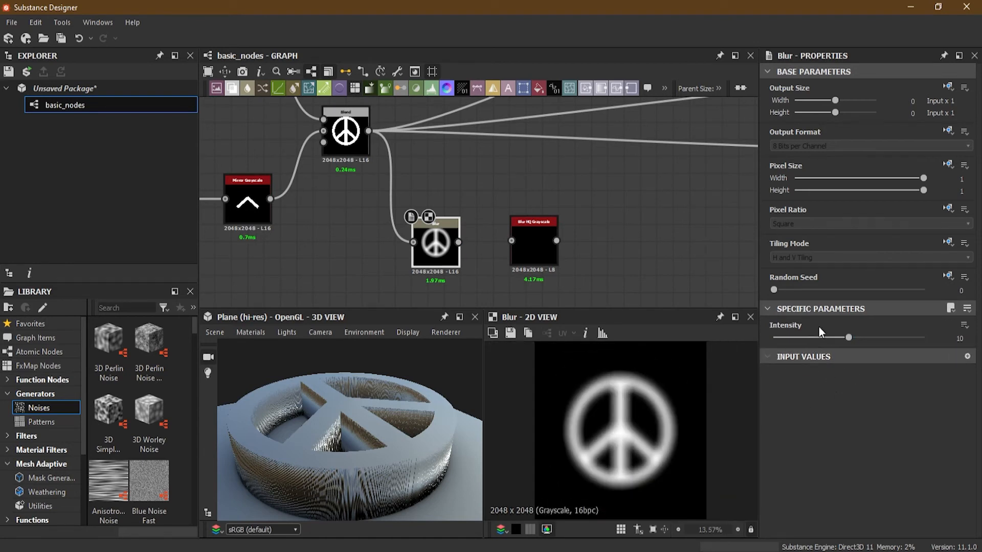
# - Connect the peace sign Blend output to the Blur HQ Grayscale node and show its result in the 2D view
pyautogui.click(533, 244)
pyautogui.doubleClick(532, 245)
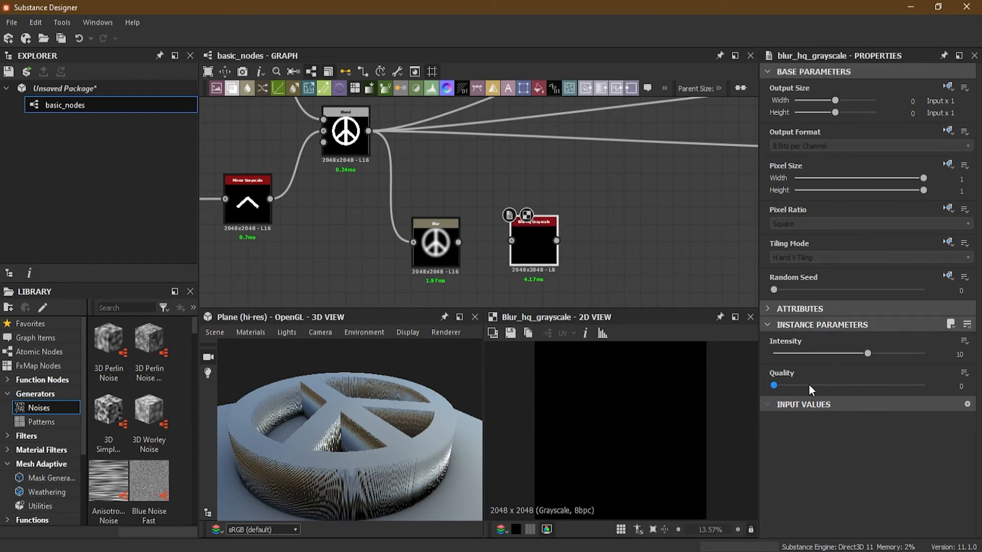
pyautogui.moveTo(369, 131); pyautogui.dragTo(557, 265)
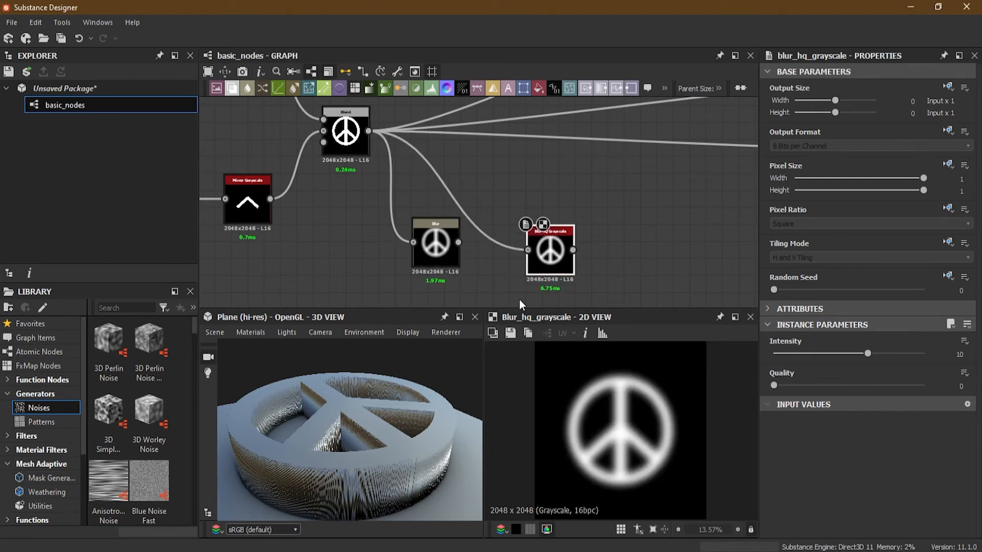
pyautogui.scroll(5, 619, 402)
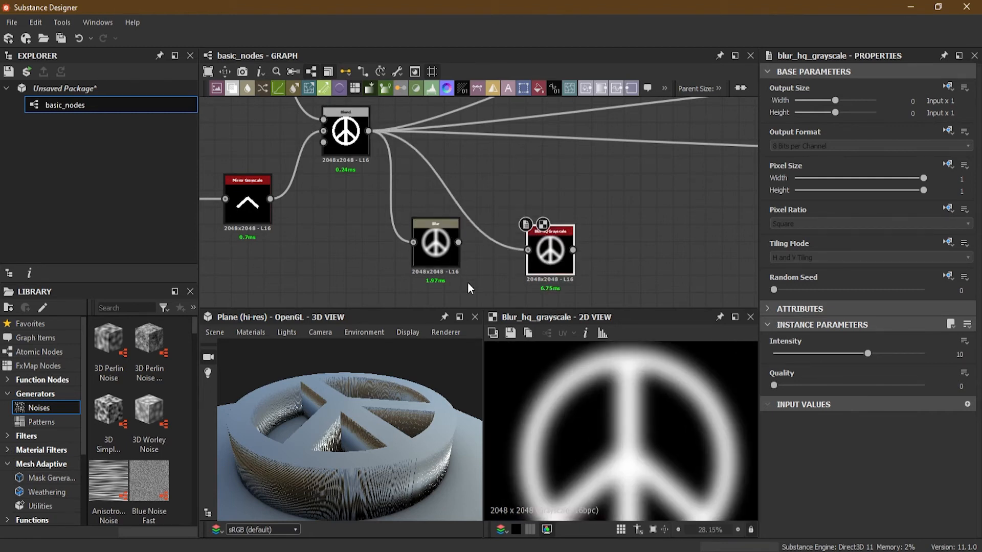
# - Compare close-ups of the Blur and Blur HQ Grayscale results and set the Blur HQ Grayscale node's Quality to 1
pyautogui.click(438, 252)
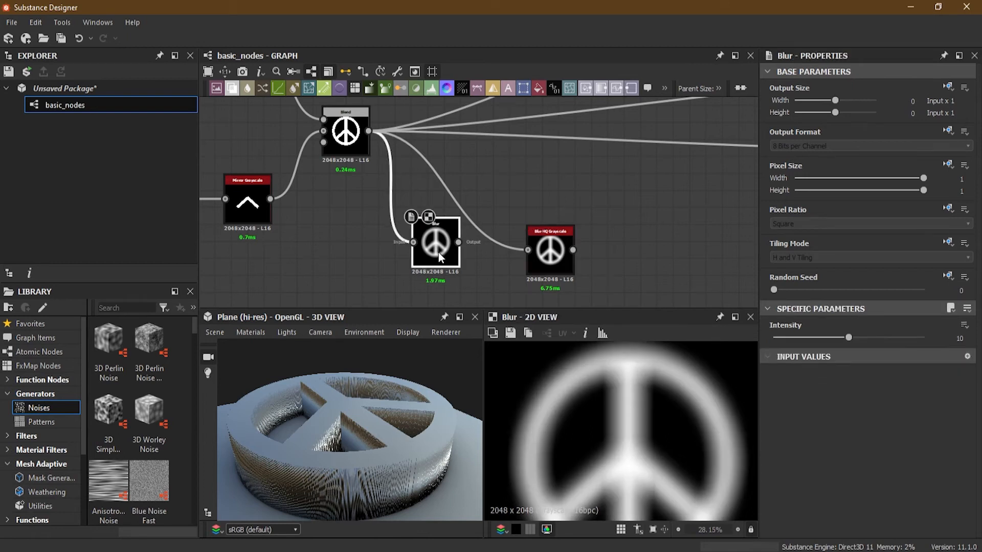
pyautogui.scroll(2, 639, 415)
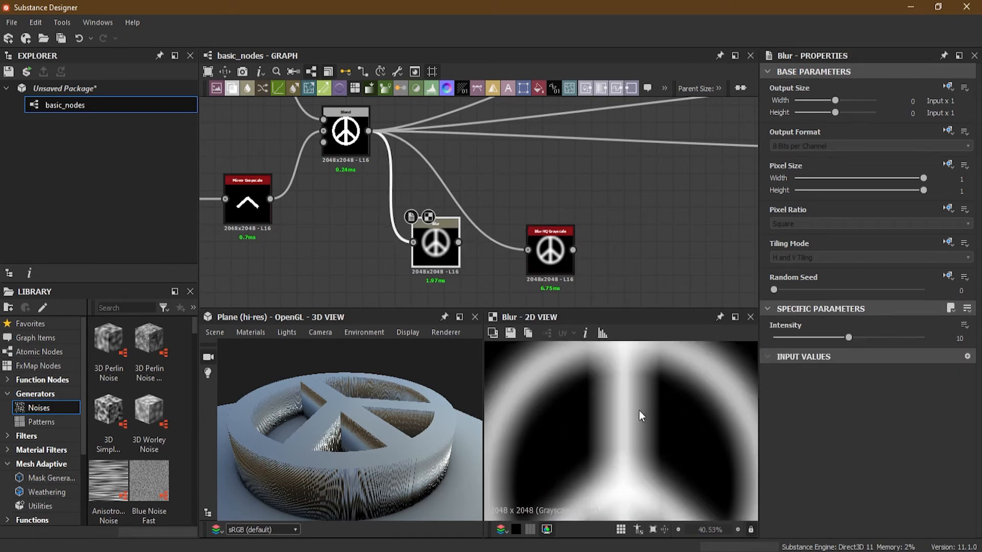
pyautogui.click(550, 259)
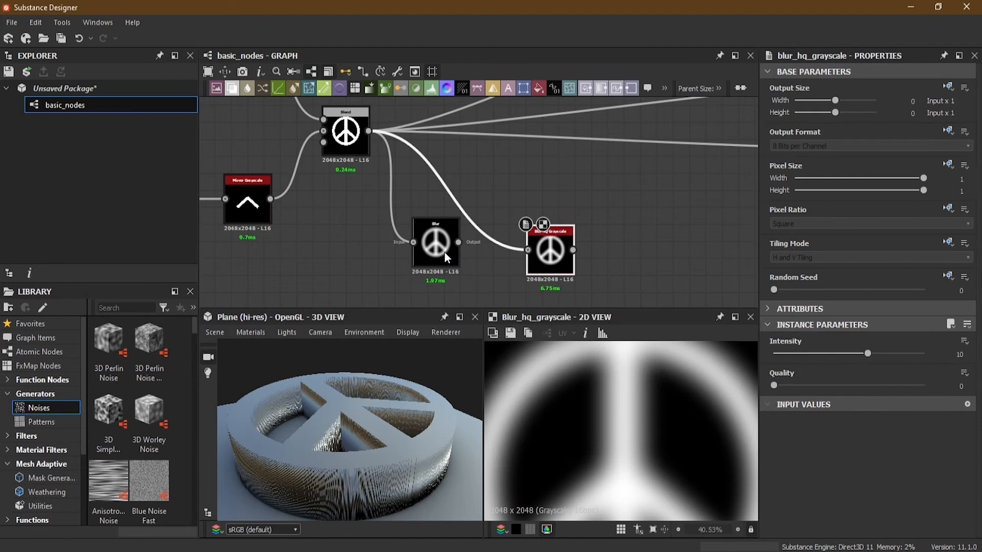
pyautogui.click(445, 251)
pyautogui.click(542, 256)
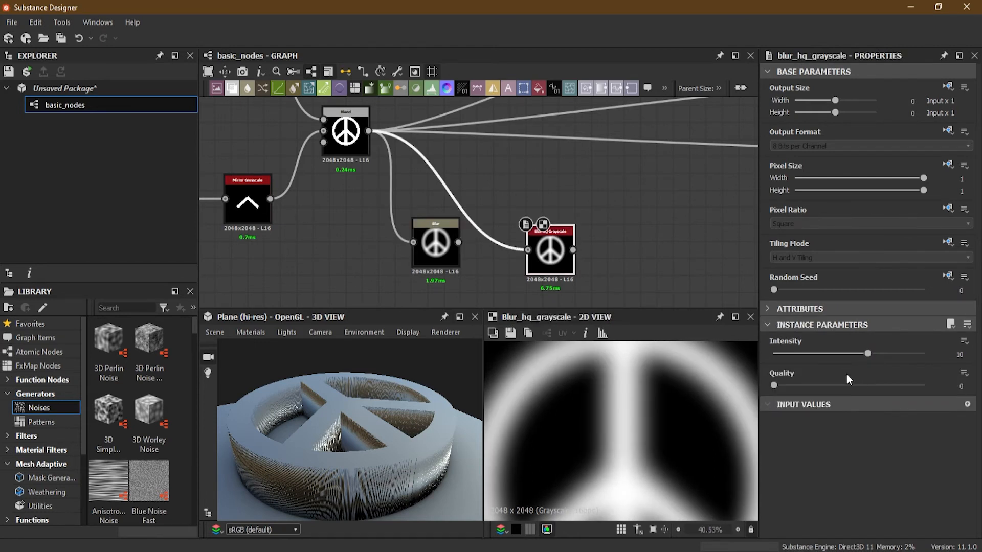
pyautogui.moveTo(775, 387); pyautogui.dragTo(879, 388)
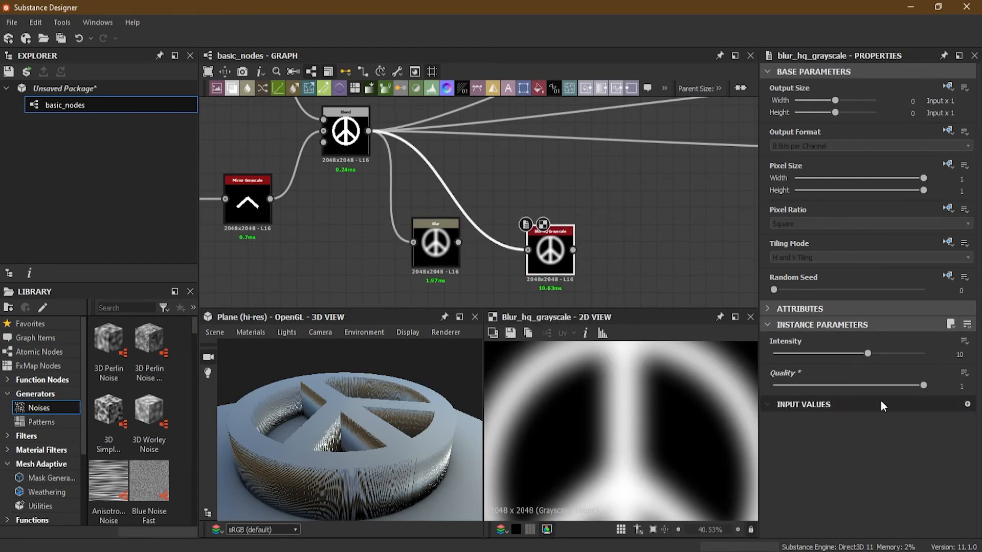
# - Compare the plain Blur node with the Blur HQ Grayscale node once more and delete the plain Blur node
pyautogui.click(450, 253)
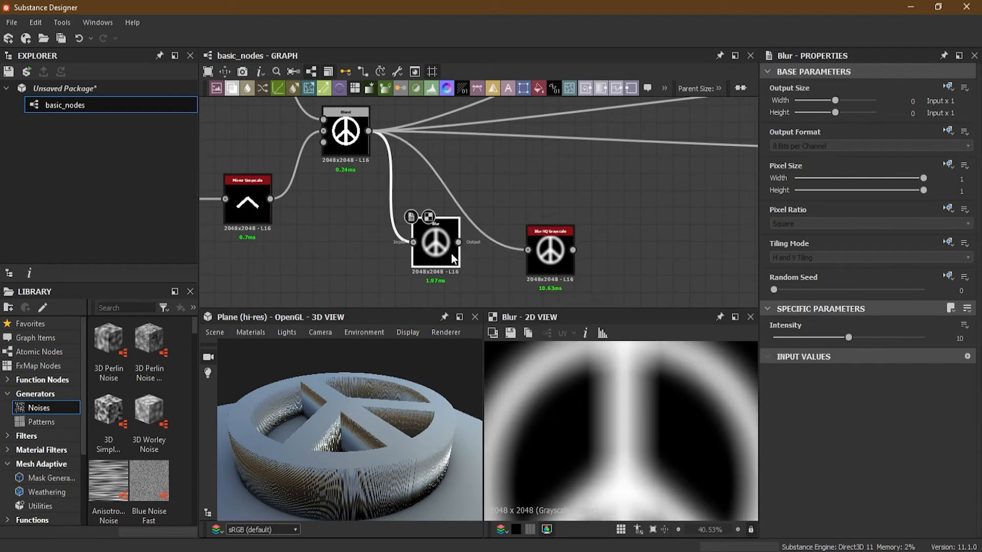
pyautogui.moveTo(841, 336)
pyautogui.mouseDown()
pyautogui.moveTo(897, 335)
pyautogui.moveTo(847, 336)
pyautogui.mouseUp()
pyautogui.click(535, 249)
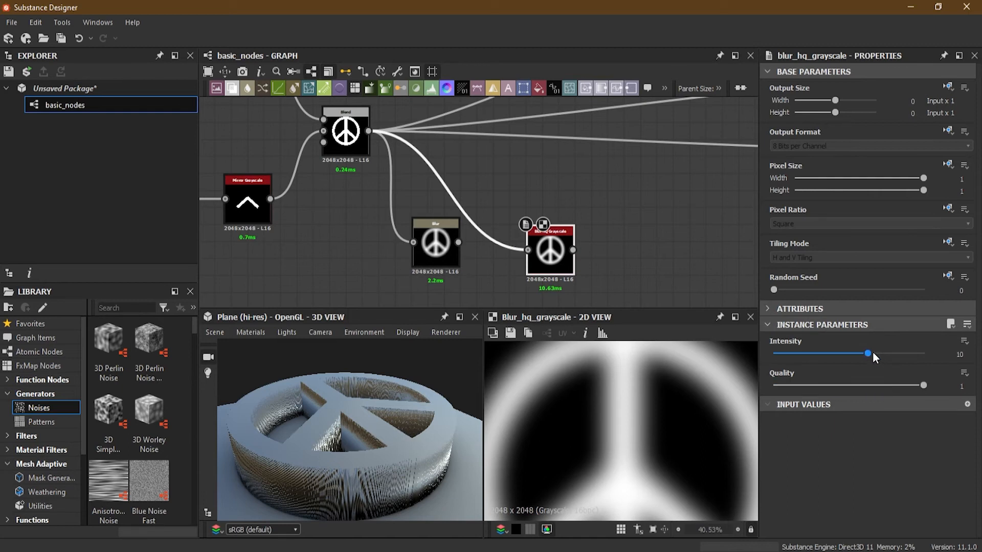
pyautogui.click(438, 252)
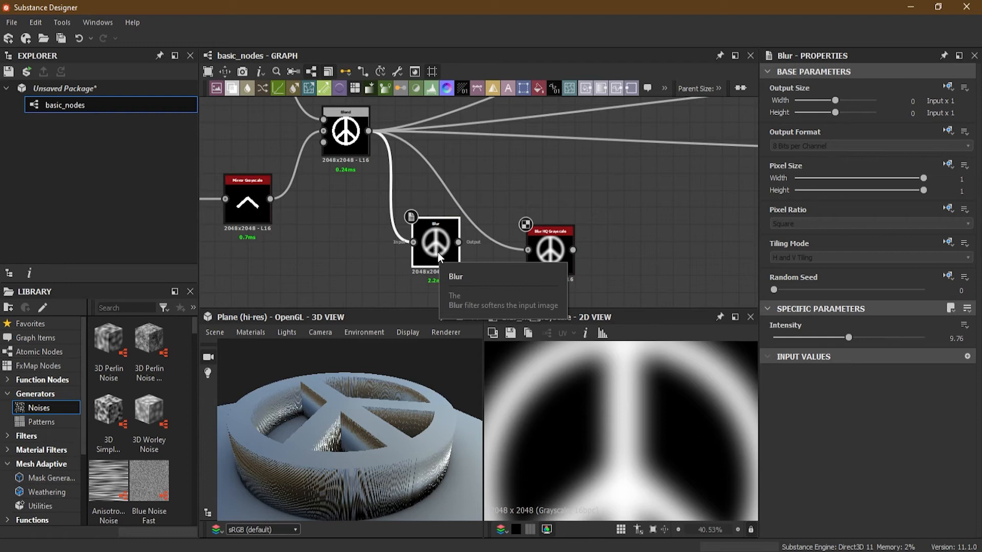
pyautogui.press('Delete')
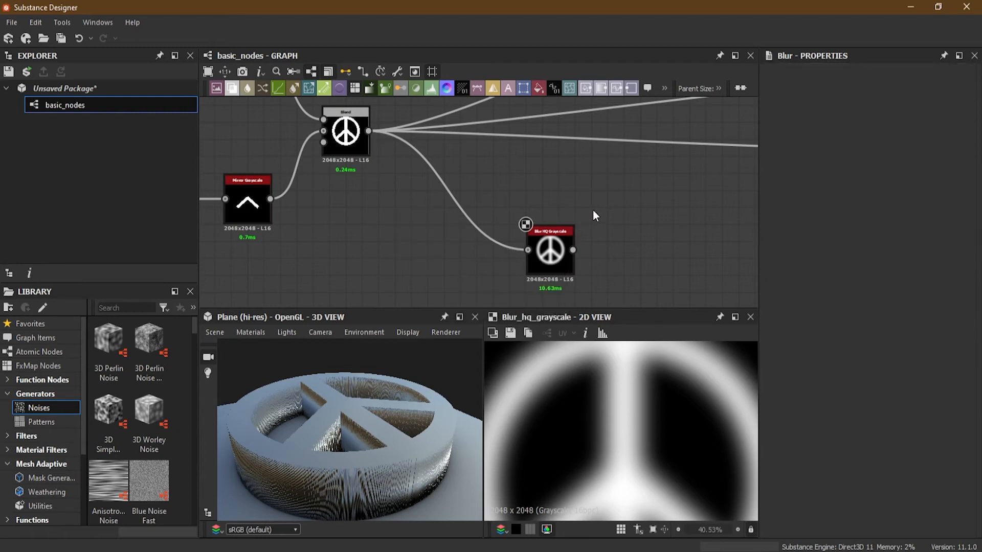
# - Transfer all outgoing connections from the peace sign Blend node to the output of the Blur HQ Grayscale node
pyautogui.scroll(-2, 630, 223)
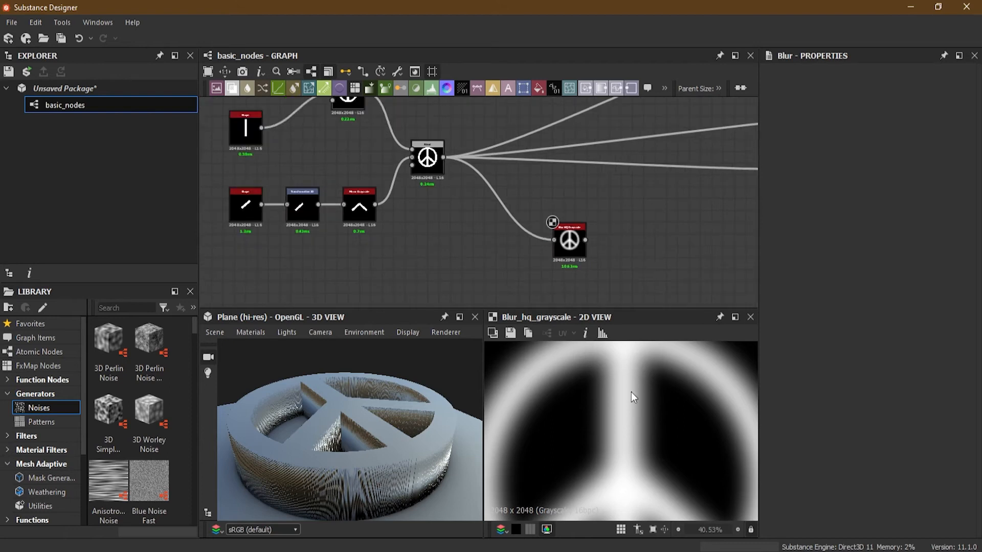
pyautogui.scroll(-2, 631, 391)
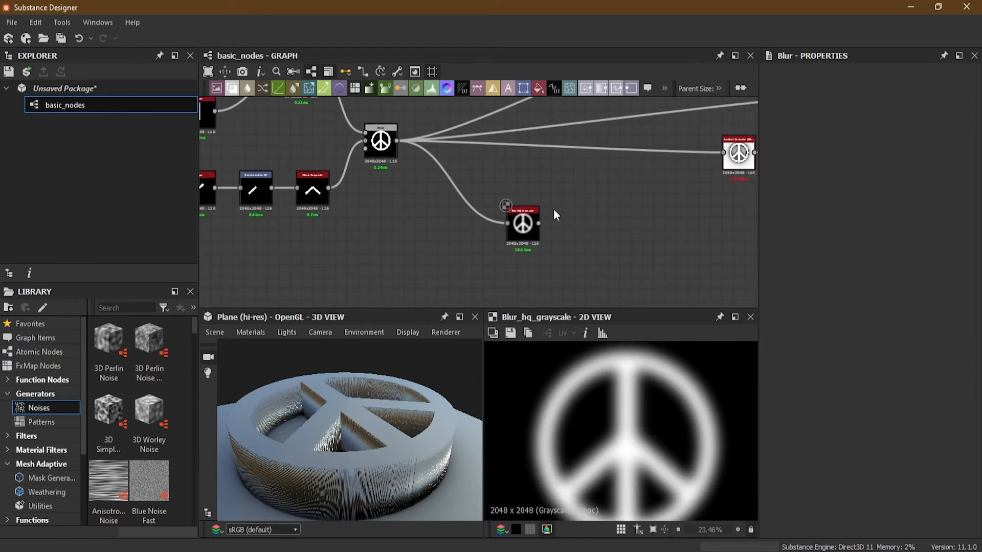
pyautogui.moveTo(522, 192); pyautogui.dragTo(555, 207, button='middle')
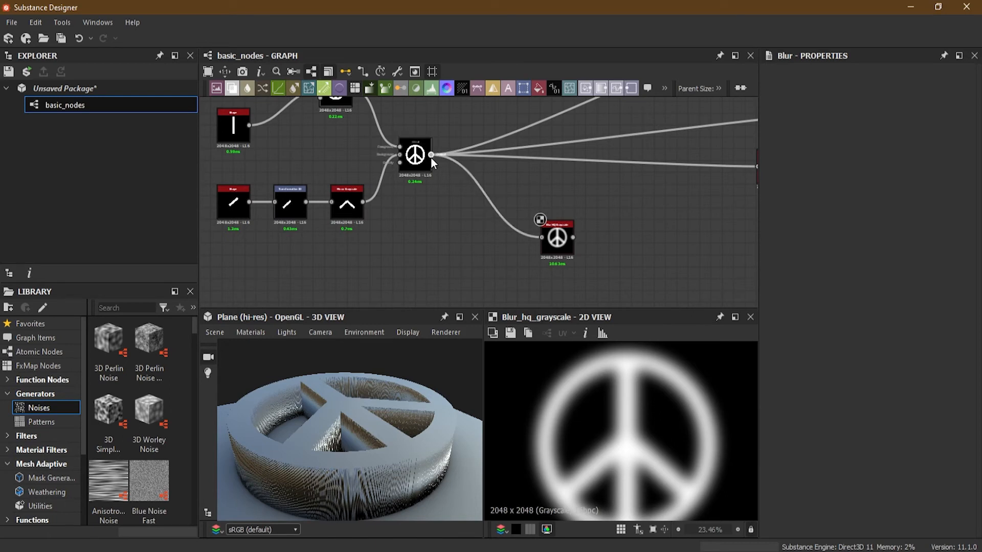
pyautogui.keyDown('shift'); pyautogui.moveTo(431, 155); pyautogui.dragTo(574, 237); pyautogui.keyUp('shift')
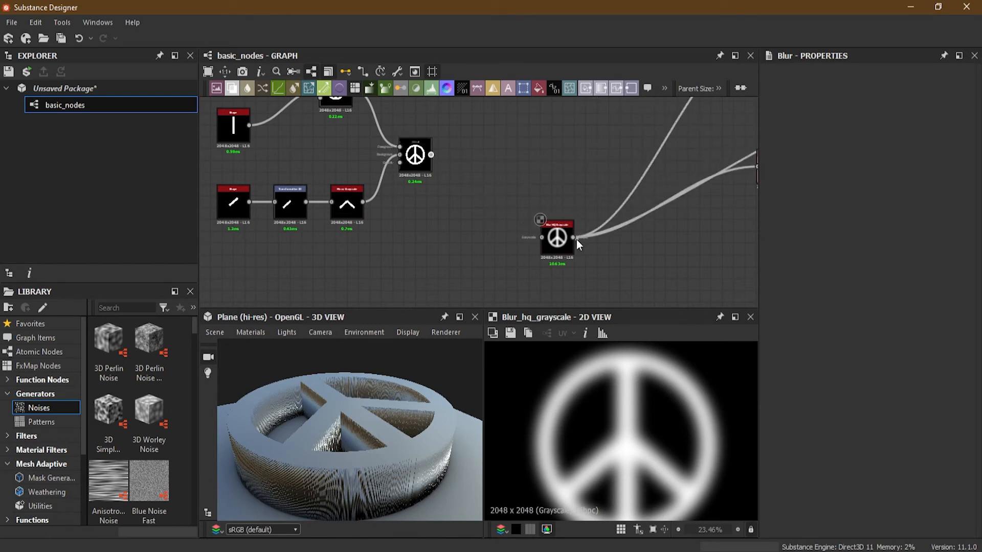
# - Place the Blur HQ Grayscale node in line right after the peace sign Blend, with the Blend output feeding its Grayscale input
pyautogui.click(558, 245)
pyautogui.moveTo(558, 246); pyautogui.dragTo(492, 165)
pyautogui.moveTo(416, 358); pyautogui.dragTo(373, 482)
pyautogui.scroll(3, 513, 203)
pyautogui.moveTo(512, 204); pyautogui.dragTo(553, 266, button='middle')
pyautogui.moveTo(511, 198); pyautogui.dragTo(489, 191)
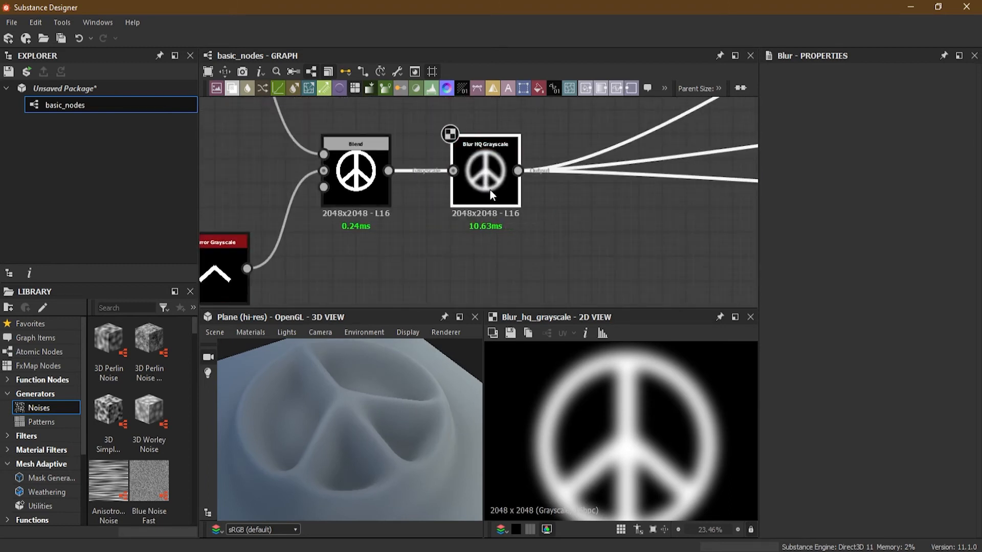
# - Lower the Blur HQ Grayscale node's Intensity to 1.82 while checking the softened edges of the peace sign in 3D
pyautogui.click(490, 185)
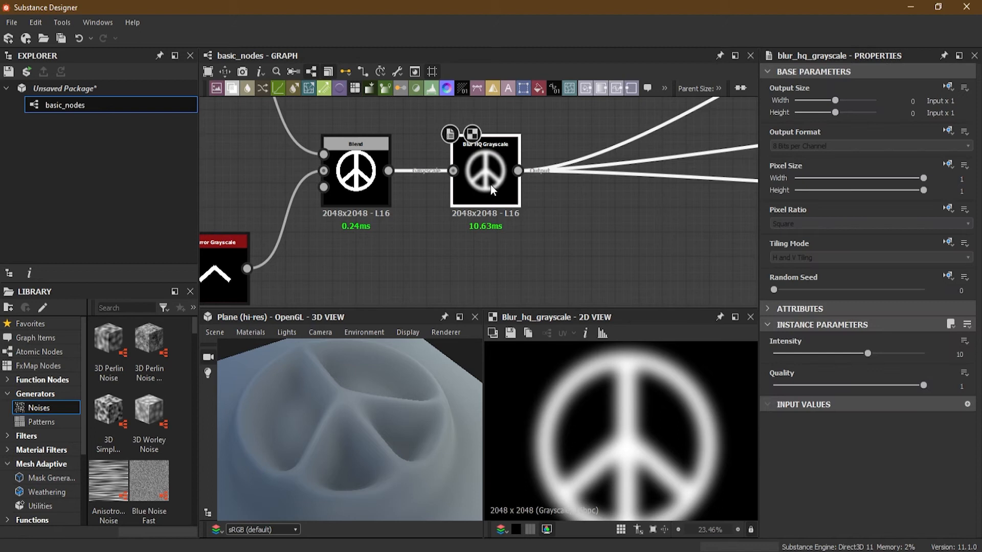
pyautogui.moveTo(875, 354); pyautogui.dragTo(830, 354)
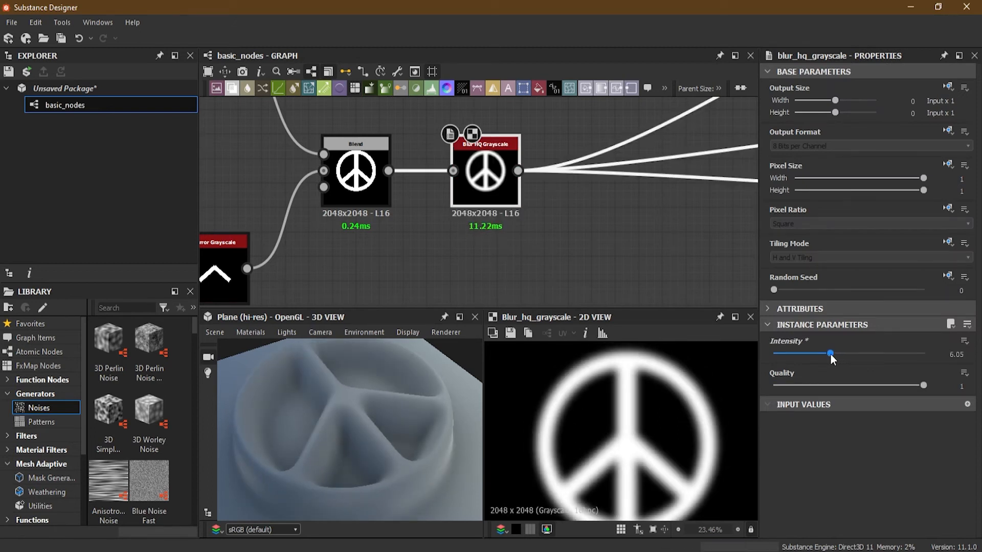
pyautogui.moveTo(830, 354); pyautogui.dragTo(786, 353)
pyautogui.moveTo(307, 477); pyautogui.dragTo(314, 436)
pyautogui.scroll(2, 336, 434)
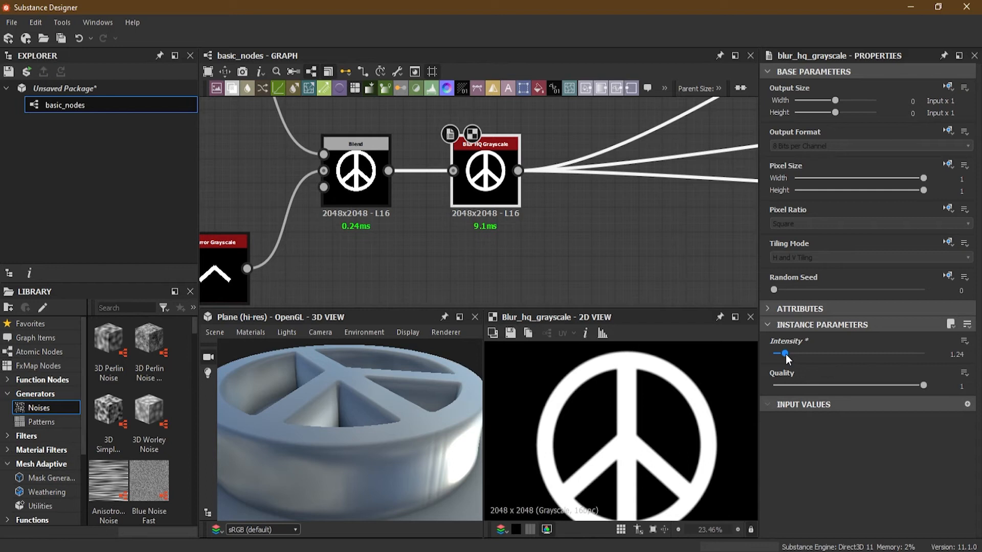
pyautogui.moveTo(786, 356); pyautogui.dragTo(790, 357)
pyautogui.moveTo(427, 433); pyautogui.dragTo(424, 358)
pyautogui.scroll(-2, 448, 284)
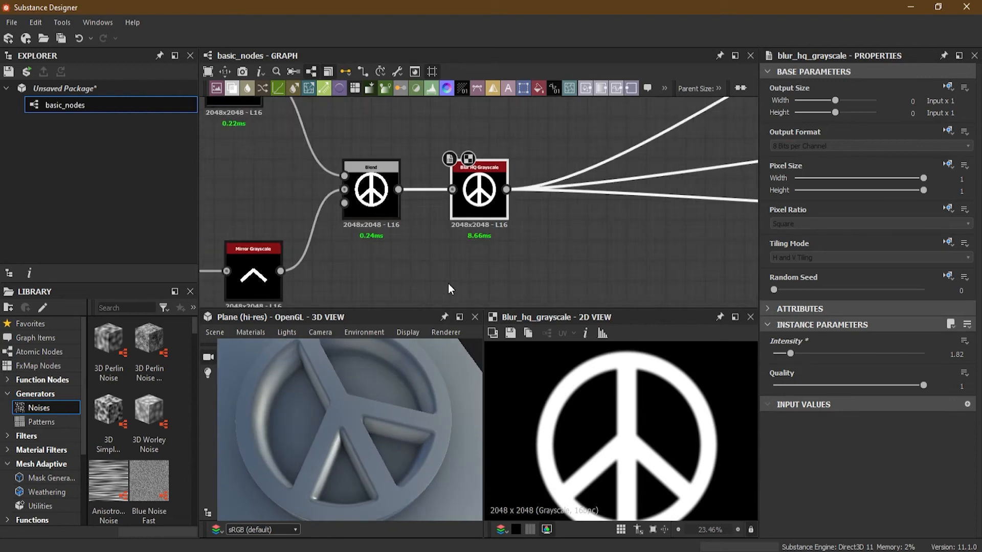
# - Add a Levels node below the Blur HQ Grayscale node's outgoing connections and connect the Blur HQ Grayscale output to its input
pyautogui.scroll(-1, 448, 283)
pyautogui.moveTo(552, 257); pyautogui.dragTo(533, 221, button='middle')
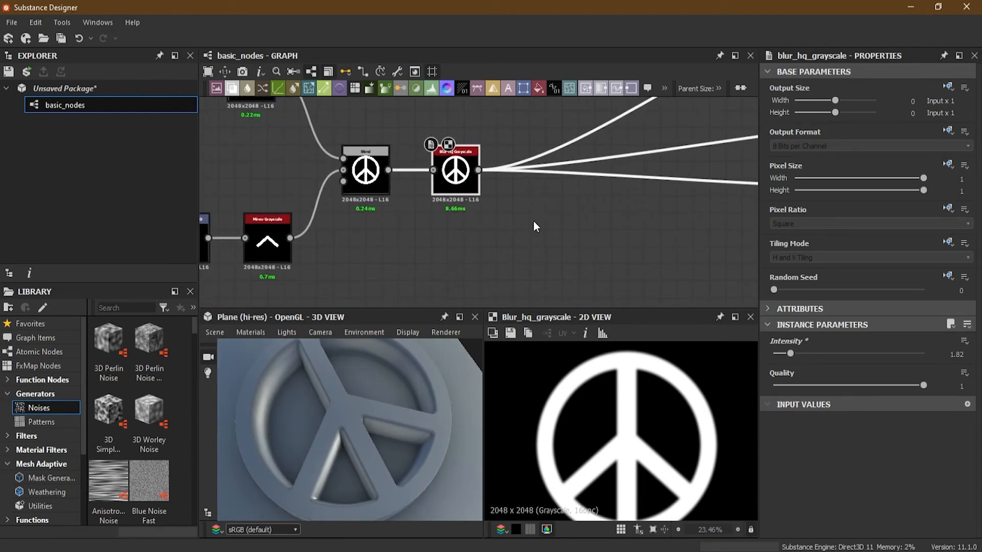
pyautogui.click(529, 235)
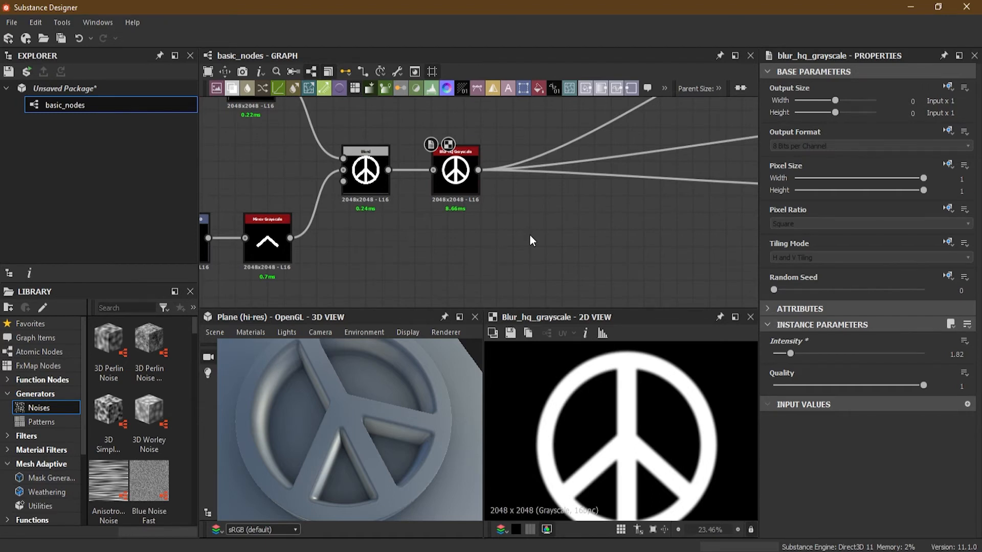
pyautogui.press('space')
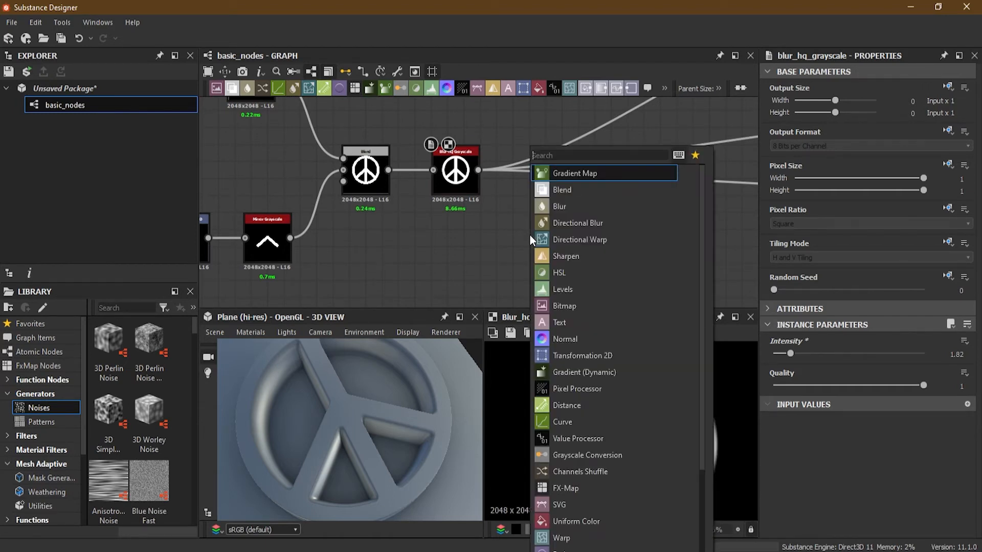
pyautogui.click(596, 290)
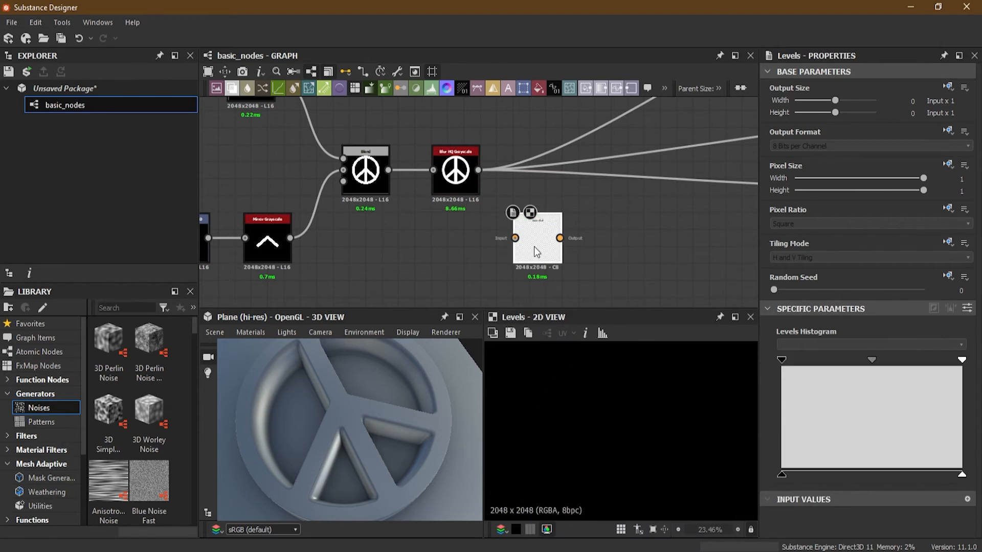
pyautogui.moveTo(478, 170); pyautogui.dragTo(513, 244)
# - Set the Blur HQ Grayscale Intensity to 6.37 and route its outgoing connections through the Levels node, placed in line after it
pyautogui.click(463, 187)
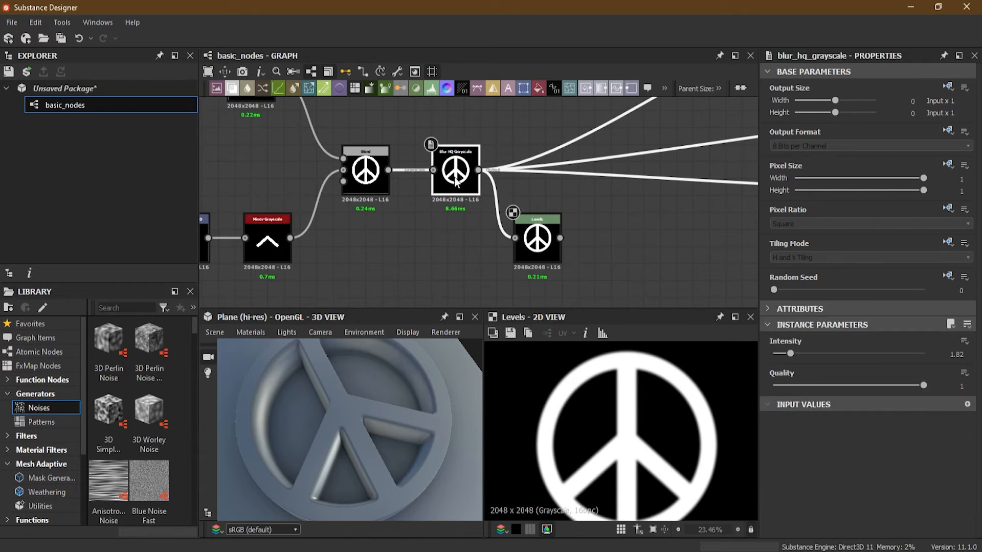
pyautogui.moveTo(790, 354); pyautogui.dragTo(833, 354)
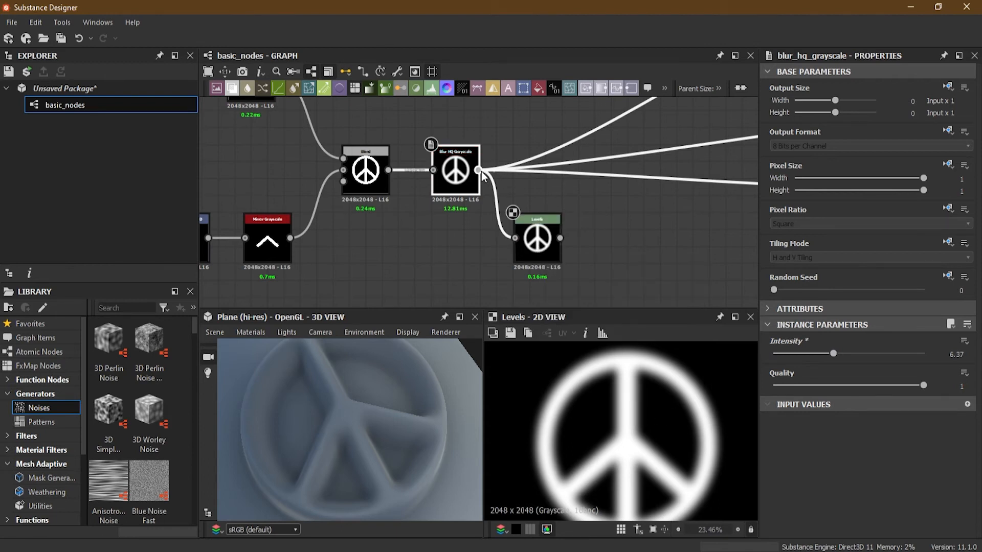
pyautogui.keyDown('shift'); pyautogui.moveTo(478, 170); pyautogui.dragTo(533, 185); pyautogui.keyUp('shift')
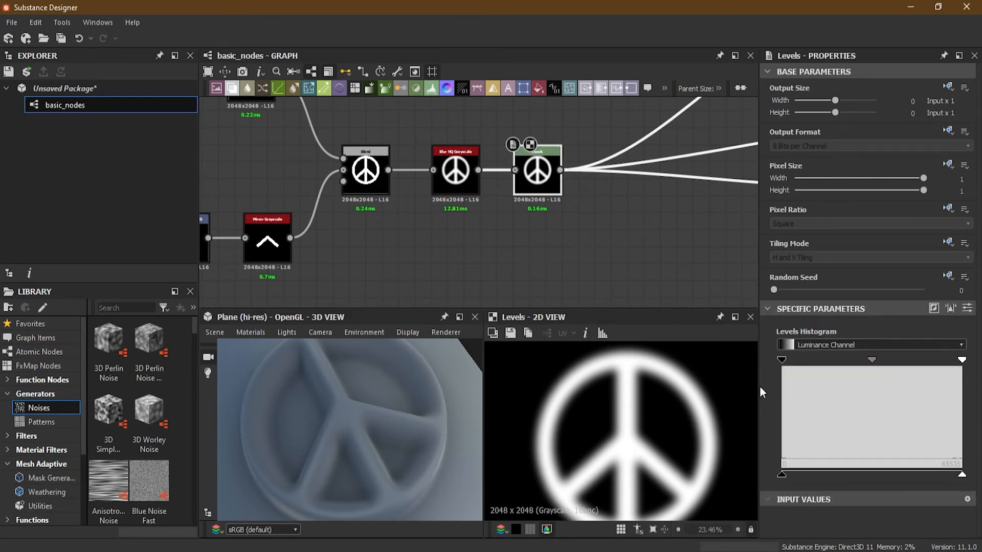
# - Examine the blurred edges of the peace sign in the 3D view and up close in the Levels node's 2D output
pyautogui.moveTo(394, 440); pyautogui.dragTo(382, 419)
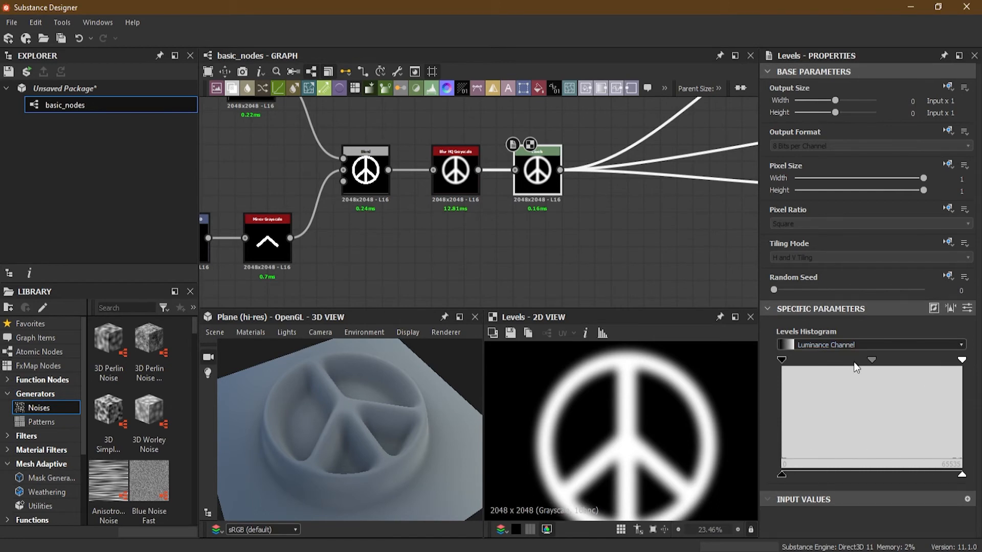
pyautogui.scroll(5, 605, 417)
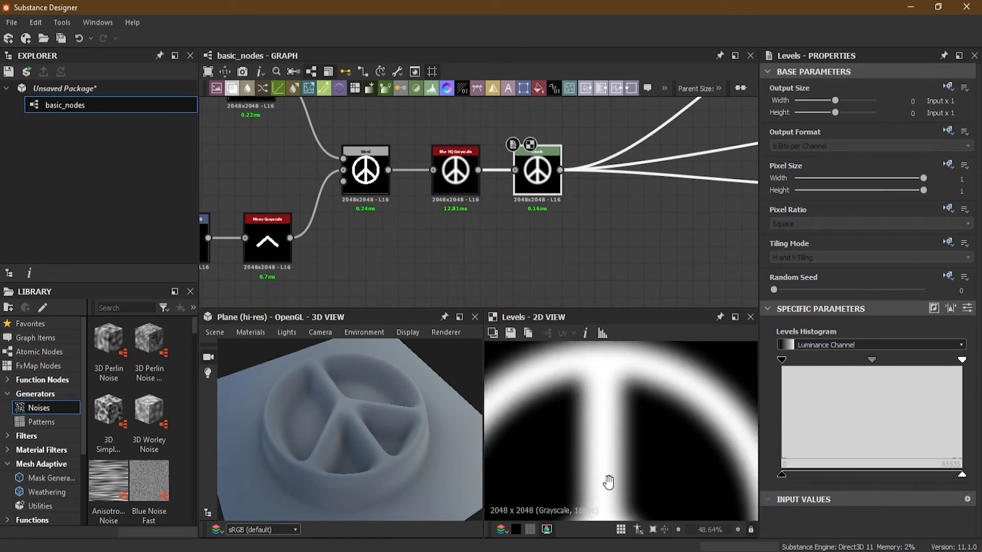
pyautogui.scroll(-7, 600, 465)
pyautogui.scroll(6, 615, 416)
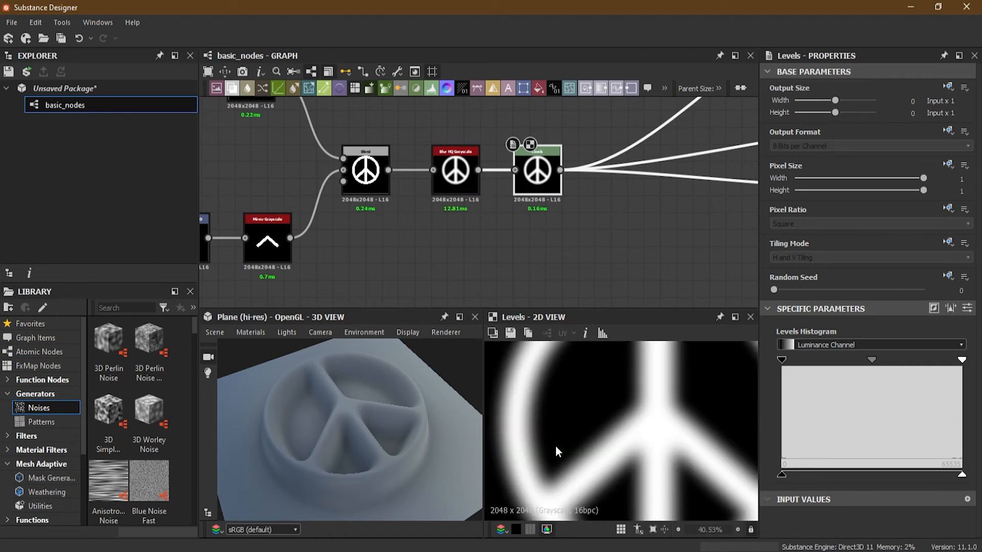
pyautogui.scroll(3, 555, 449)
pyautogui.moveTo(555, 449); pyautogui.dragTo(561, 440, button='middle')
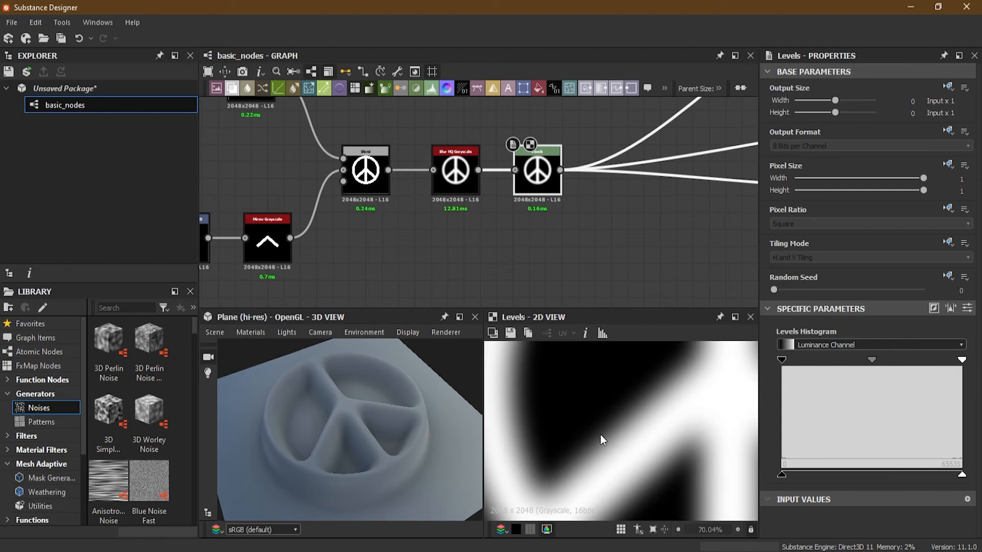
pyautogui.moveTo(665, 382); pyautogui.dragTo(604, 477, button='middle')
pyautogui.moveTo(630, 429); pyautogui.dragTo(714, 309, button='middle')
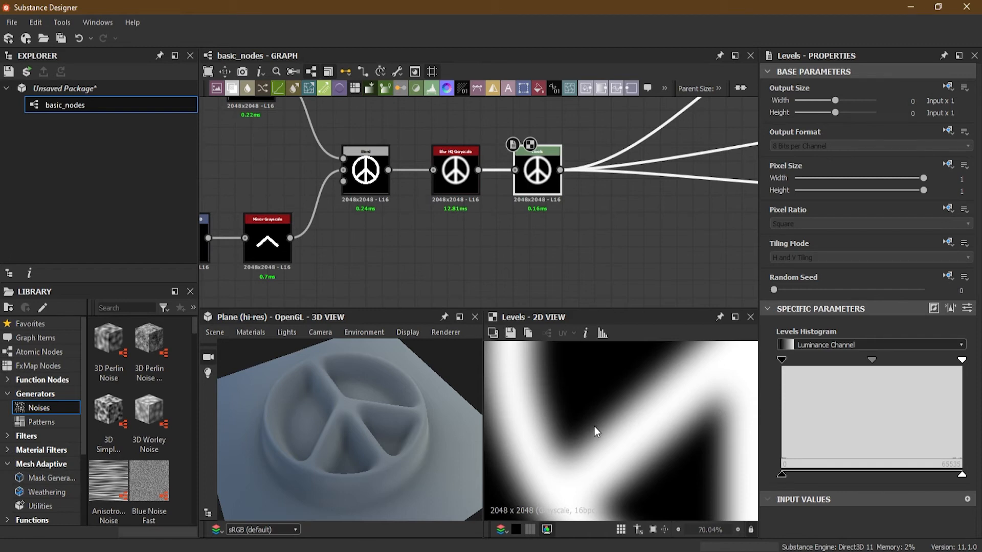
# - Compare the peace sign's edges and inner corners up close in the Blend output and the Blur HQ Grayscale output
pyautogui.doubleClick(365, 174)
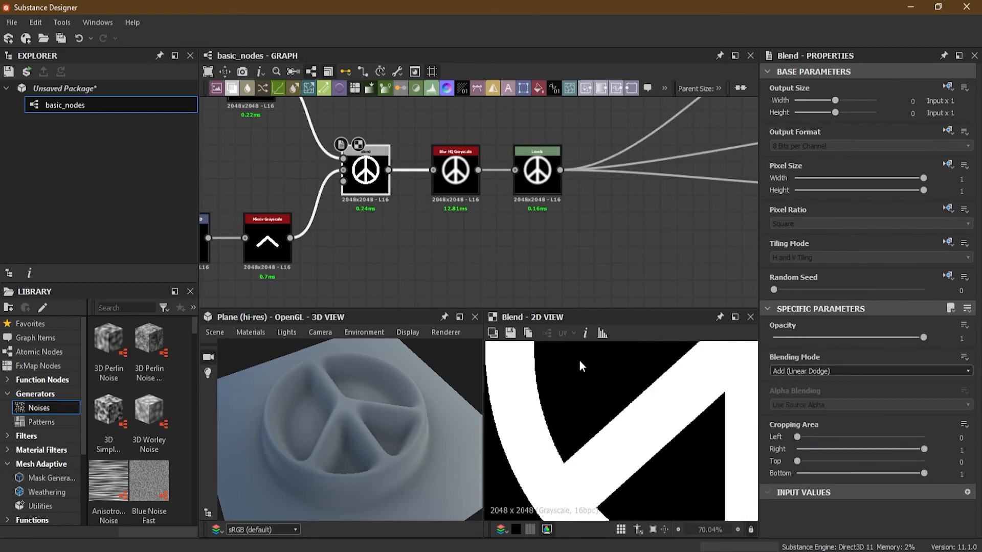
pyautogui.scroll(3, 568, 464)
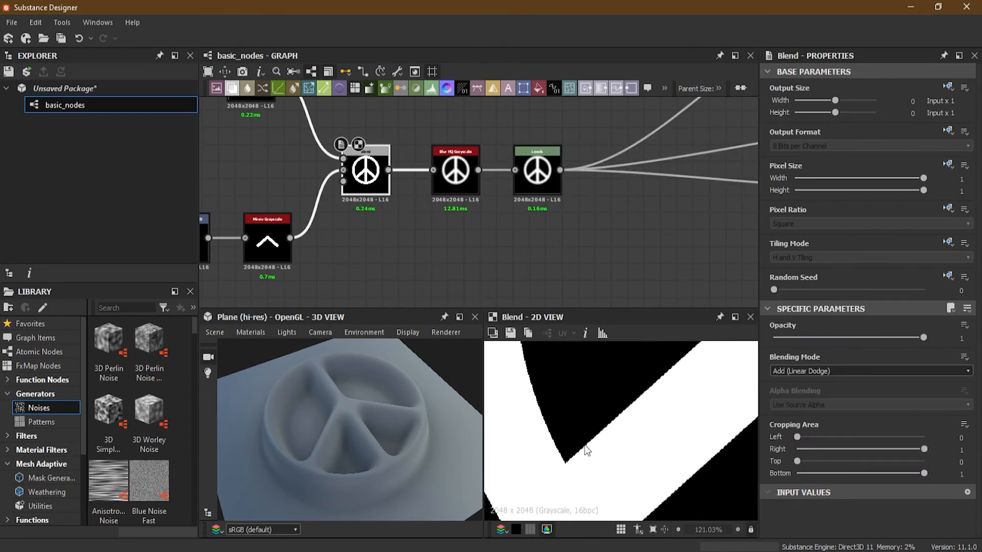
pyautogui.doubleClick(460, 177)
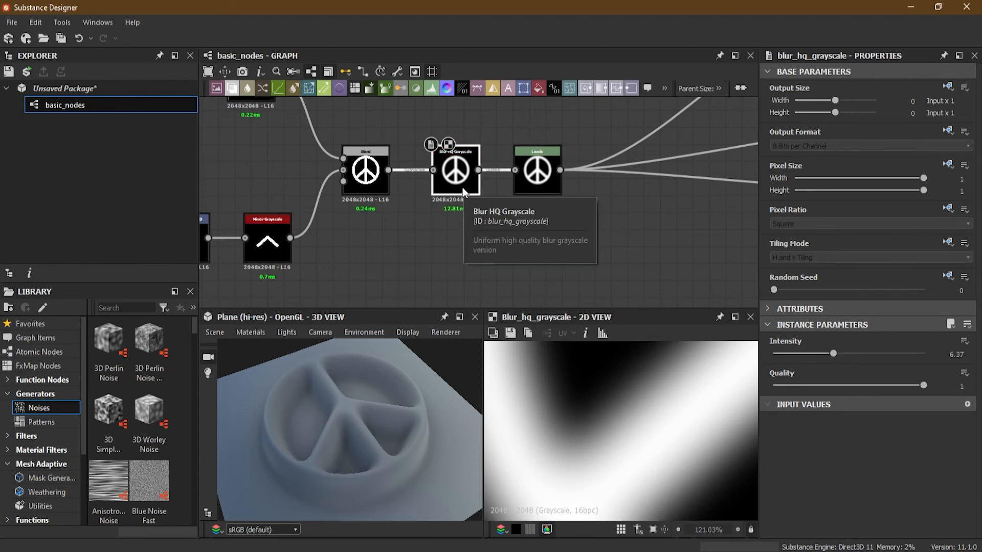
pyautogui.scroll(-3, 635, 433)
pyautogui.scroll(-1, 634, 434)
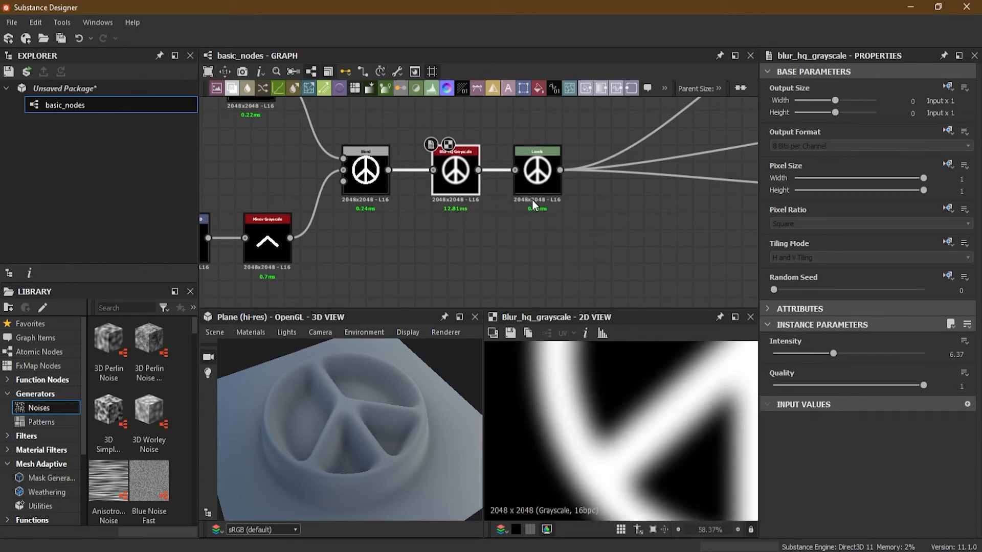
# - Bring the Levels node's input black and white points close together to sharpen the blurred peace sign while keeping its corners rounded
pyautogui.click(541, 182)
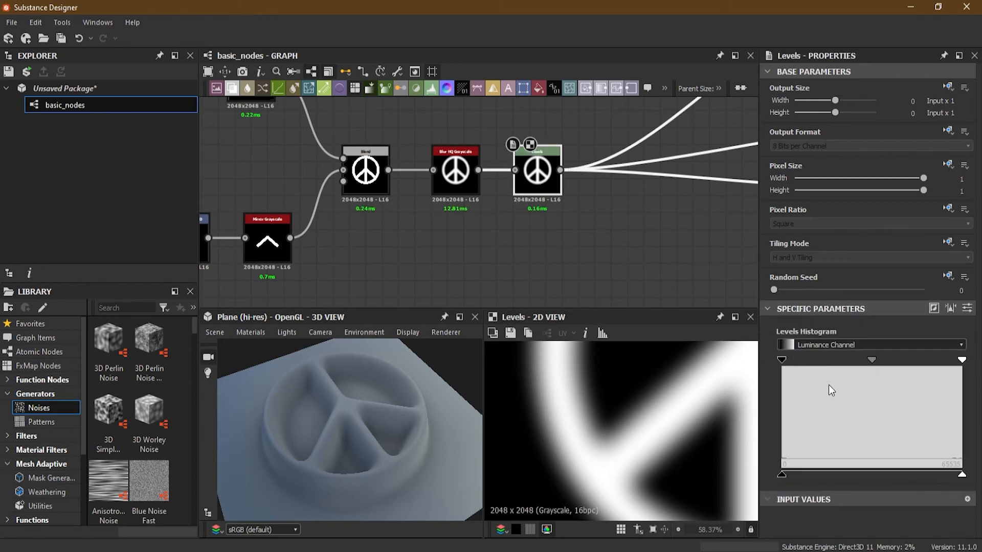
pyautogui.scroll(2, 605, 451)
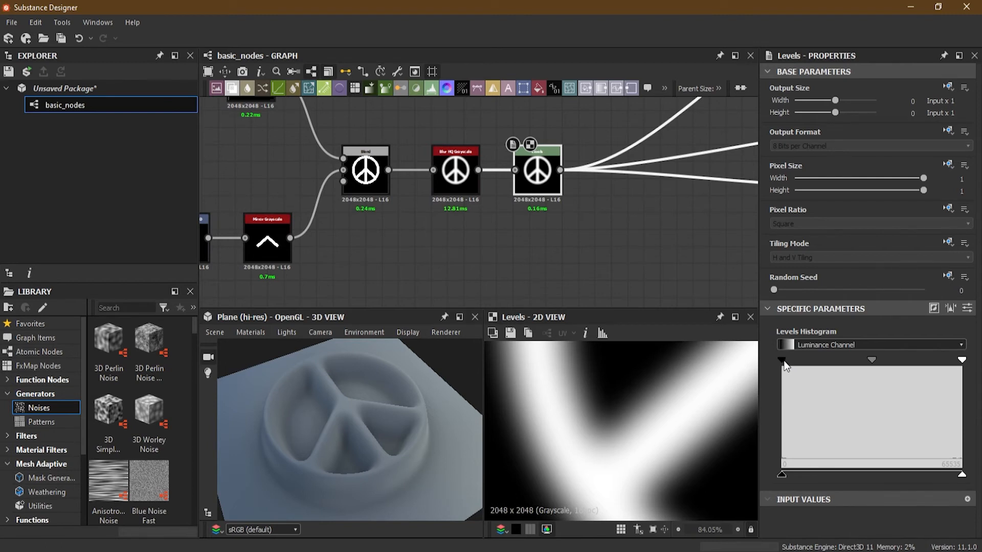
pyautogui.moveTo(787, 362); pyautogui.dragTo(828, 363)
pyautogui.moveTo(962, 360); pyautogui.dragTo(895, 360)
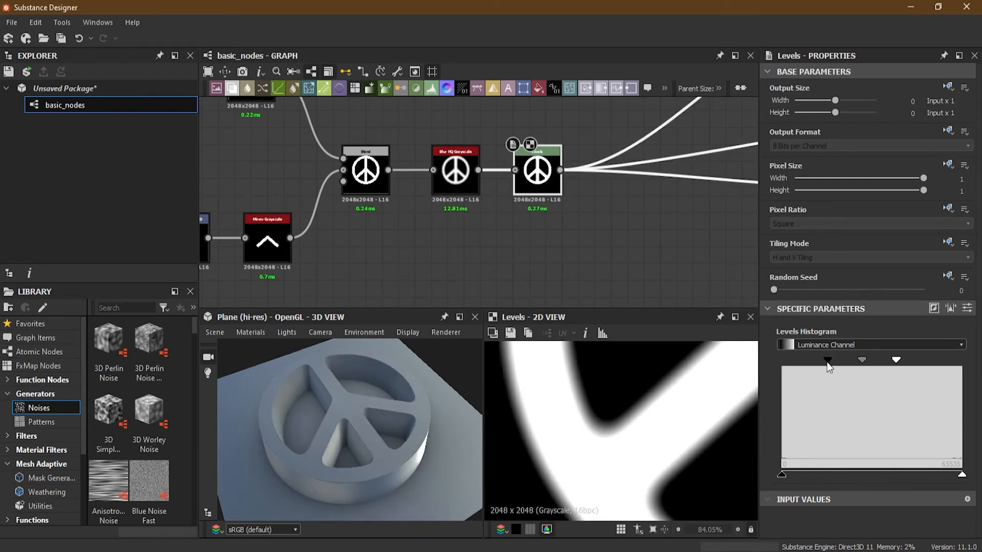
pyautogui.moveTo(827, 362)
pyautogui.mouseDown()
pyautogui.moveTo(861, 364)
pyautogui.moveTo(813, 364)
pyautogui.moveTo(849, 358)
pyautogui.moveTo(814, 361)
pyautogui.moveTo(836, 365)
pyautogui.mouseUp()
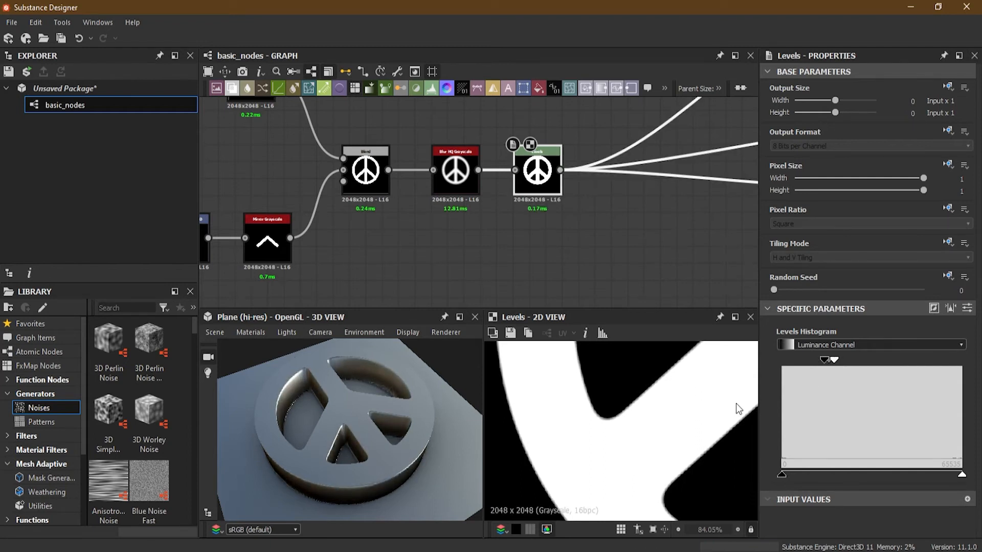
# - Inspect the rounded corners of the peace sign in the 2D view and its side walls up close in the 3D view
pyautogui.scroll(-4, 603, 420)
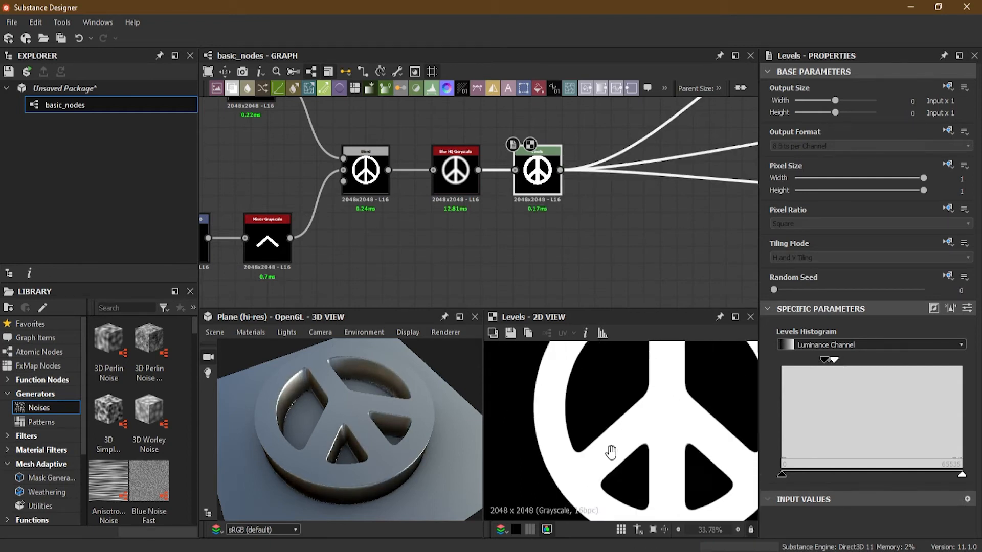
pyautogui.scroll(3, 605, 356)
pyautogui.moveTo(621, 374); pyautogui.dragTo(631, 394, button='middle')
pyautogui.scroll(-4, 639, 409)
pyautogui.scroll(2, 357, 401)
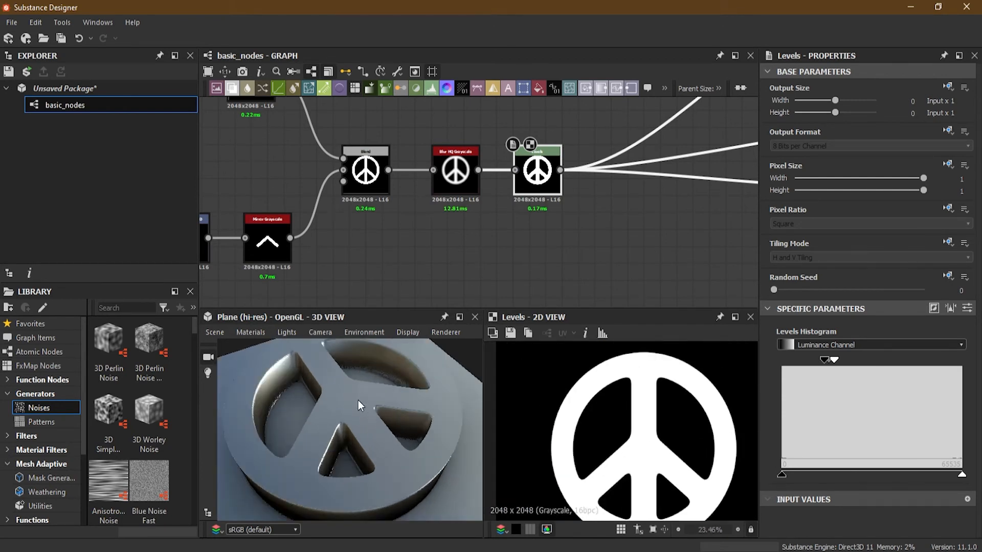
pyautogui.scroll(2, 358, 401)
pyautogui.moveTo(354, 458); pyautogui.dragTo(365, 430)
pyautogui.moveTo(412, 404); pyautogui.dragTo(340, 363)
pyautogui.moveTo(418, 372); pyautogui.dragTo(384, 399)
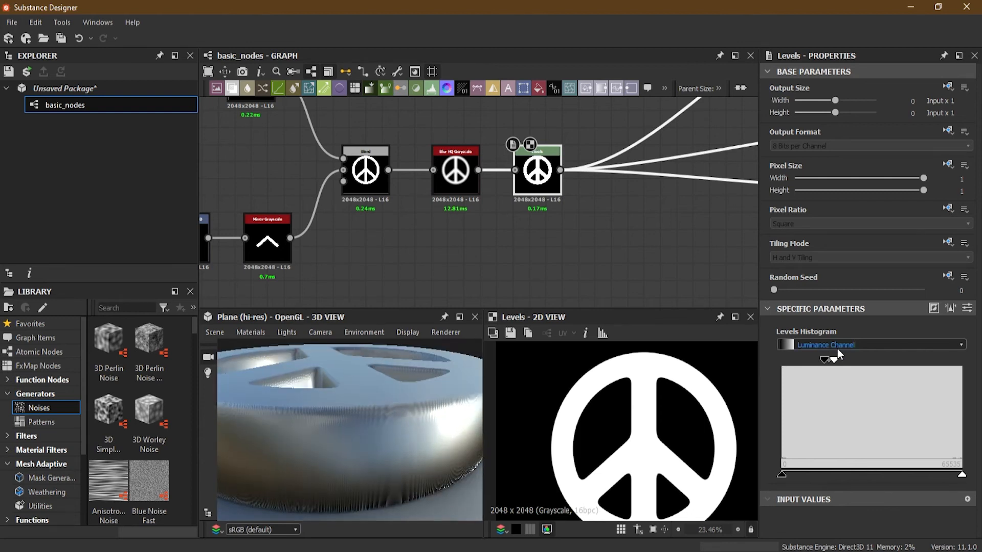
# - Spread the Levels input black and white points slightly apart, leaving a narrow gradient that smooths the peace sign's side walls
pyautogui.moveTo(825, 360)
pyautogui.mouseDown()
pyautogui.moveTo(846, 360)
pyautogui.moveTo(834, 360)
pyautogui.mouseUp()
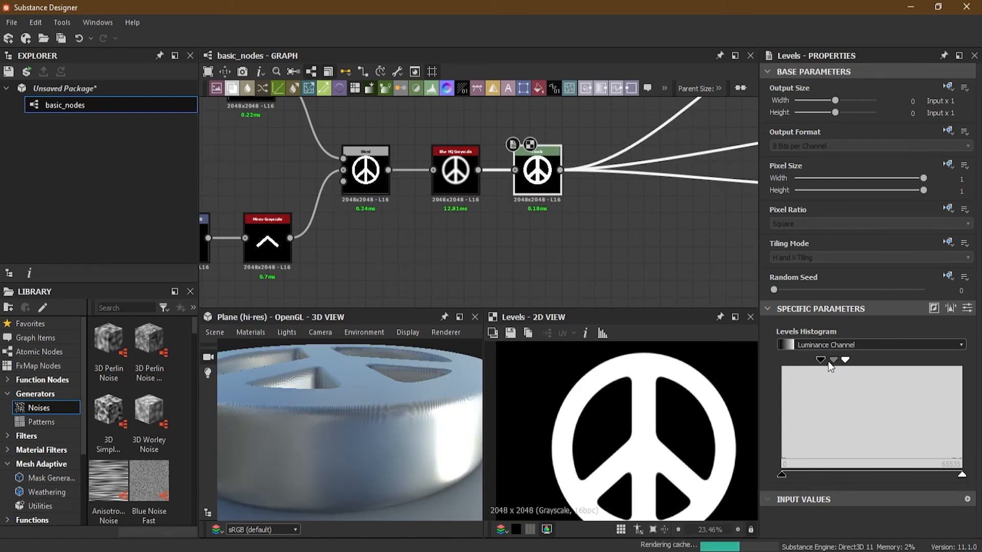
pyautogui.scroll(5, 742, 399)
pyautogui.moveTo(819, 360)
pyautogui.mouseDown()
pyautogui.moveTo(811, 360)
pyautogui.moveTo(826, 360)
pyautogui.mouseUp()
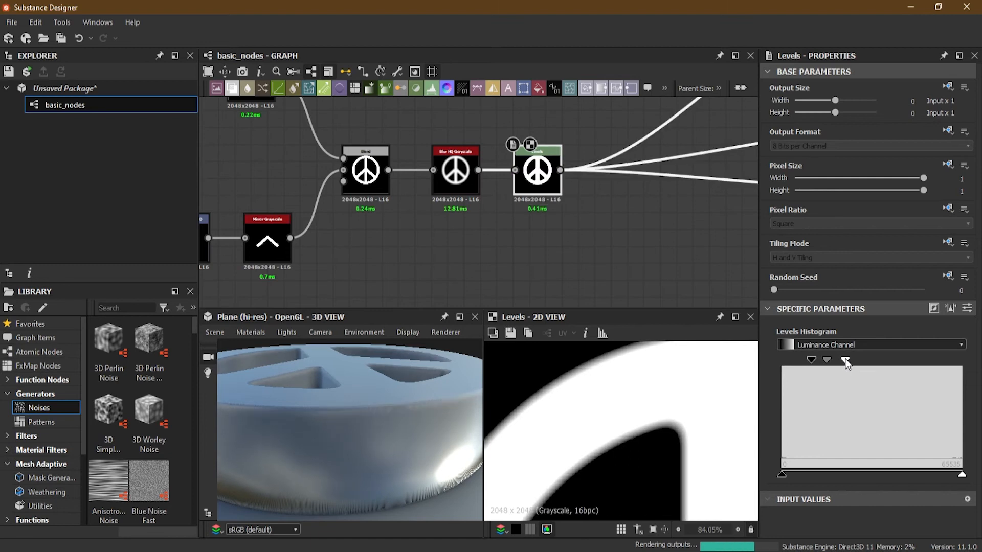
pyautogui.moveTo(810, 359); pyautogui.dragTo(808, 359)
# - Check the smoothed peace sign from several angles in 3D and as a whole in the 2D view
pyautogui.scroll(-5, 395, 426)
pyautogui.moveTo(394, 425); pyautogui.dragTo(422, 489)
pyautogui.moveTo(387, 459); pyautogui.dragTo(385, 454)
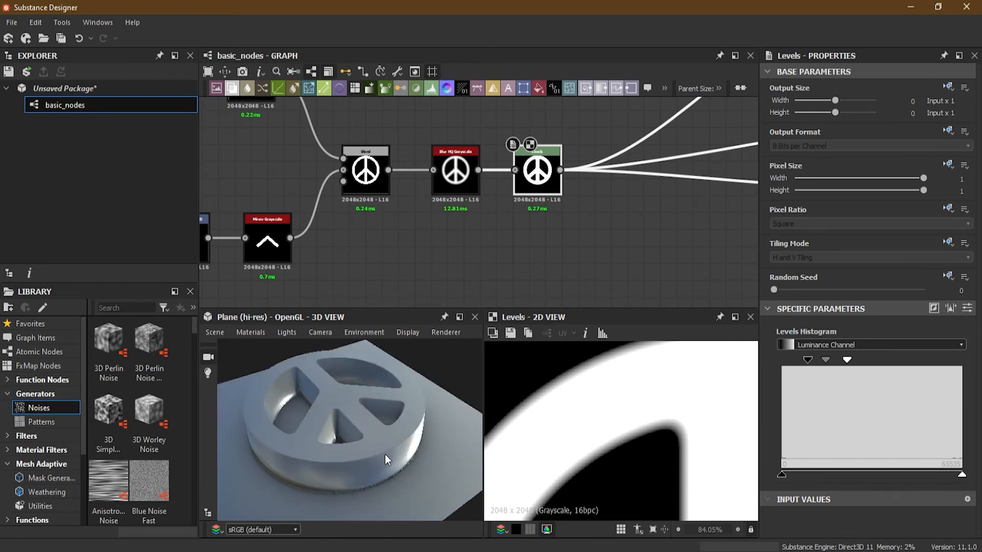
pyautogui.scroll(-6, 566, 441)
pyautogui.moveTo(580, 447); pyautogui.dragTo(613, 409, button='middle')
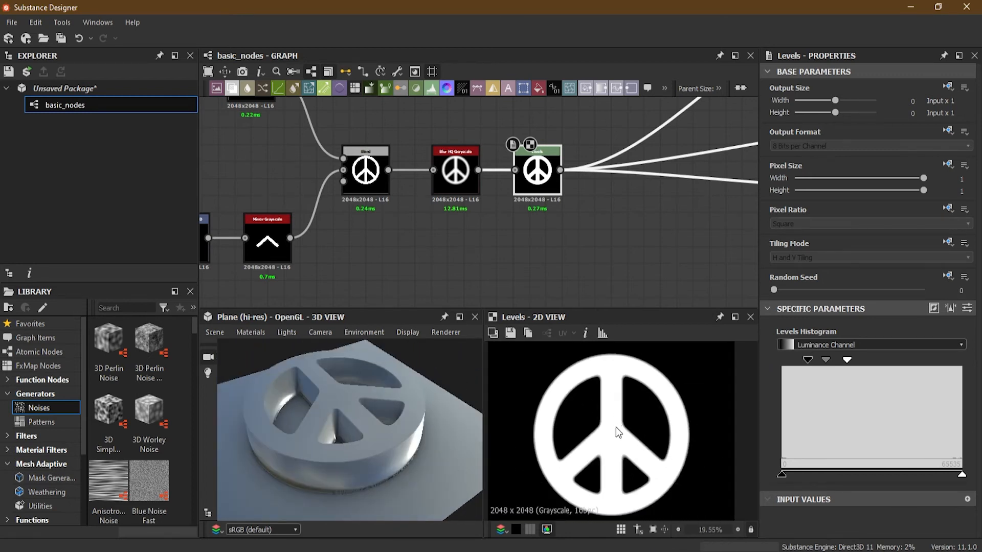
pyautogui.moveTo(616, 453); pyautogui.dragTo(618, 440, button='middle')
pyautogui.moveTo(401, 450); pyautogui.dragTo(366, 423)
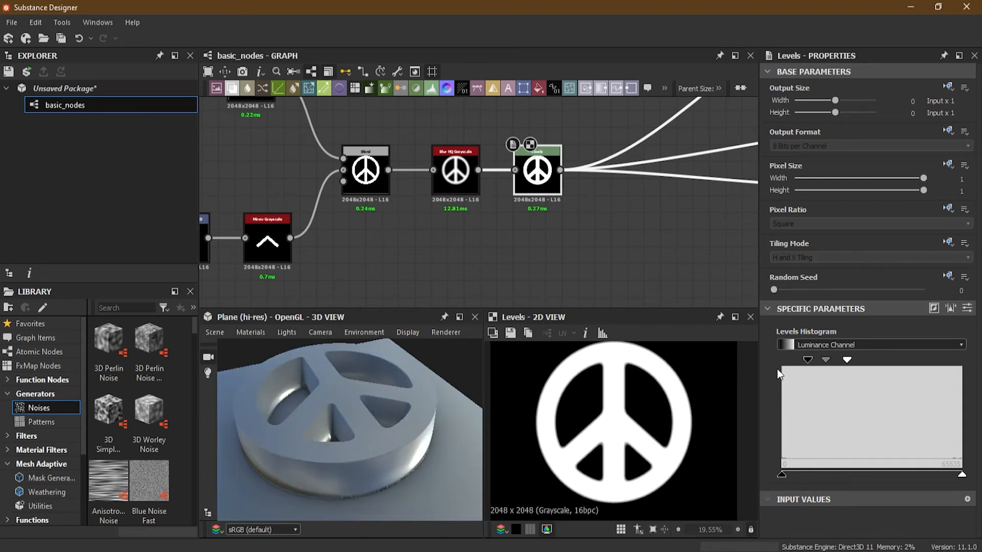
pyautogui.keyDown('alt'); pyautogui.moveTo(407, 403); pyautogui.dragTo(414, 493); pyautogui.keyUp('alt')
# - Review the node chain from the peace sign's shape nodes through Blur HQ Grayscale and Levels to the Base Material
pyautogui.scroll(-4, 424, 442)
pyautogui.scroll(-3, 463, 289)
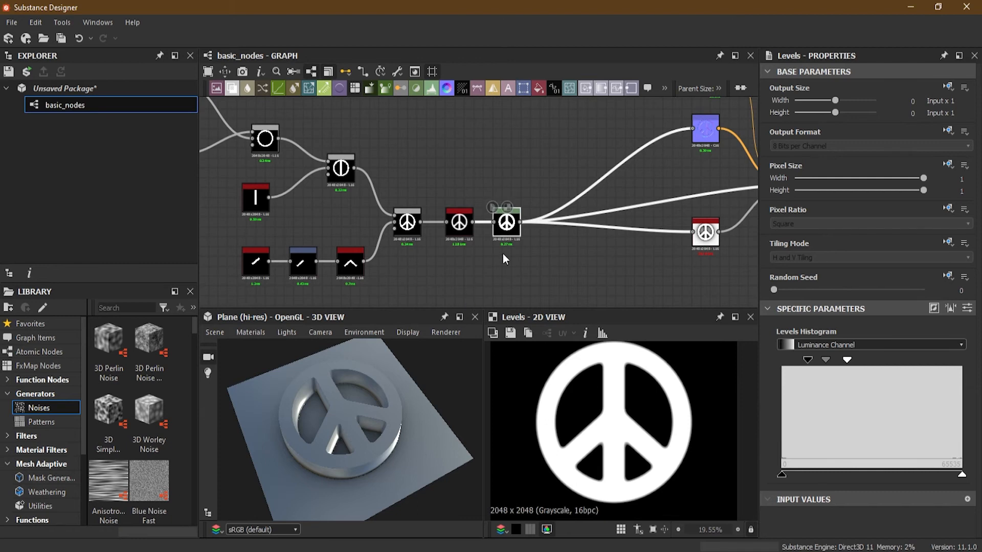
pyautogui.moveTo(638, 255); pyautogui.dragTo(465, 250, button='middle')
pyautogui.scroll(5, 661, 160)
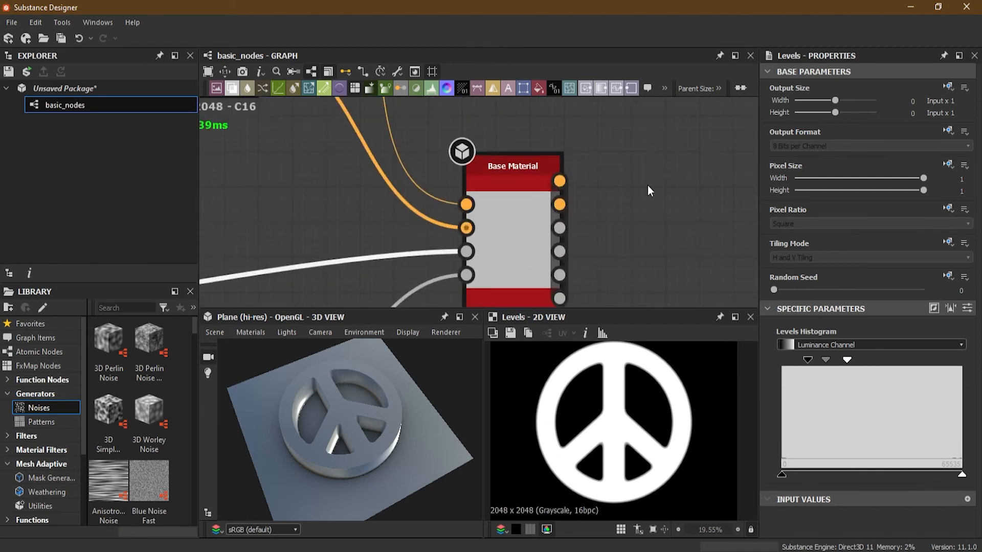
pyautogui.scroll(-6, 311, 218)
pyautogui.moveTo(281, 234); pyautogui.dragTo(589, 210, button='middle')
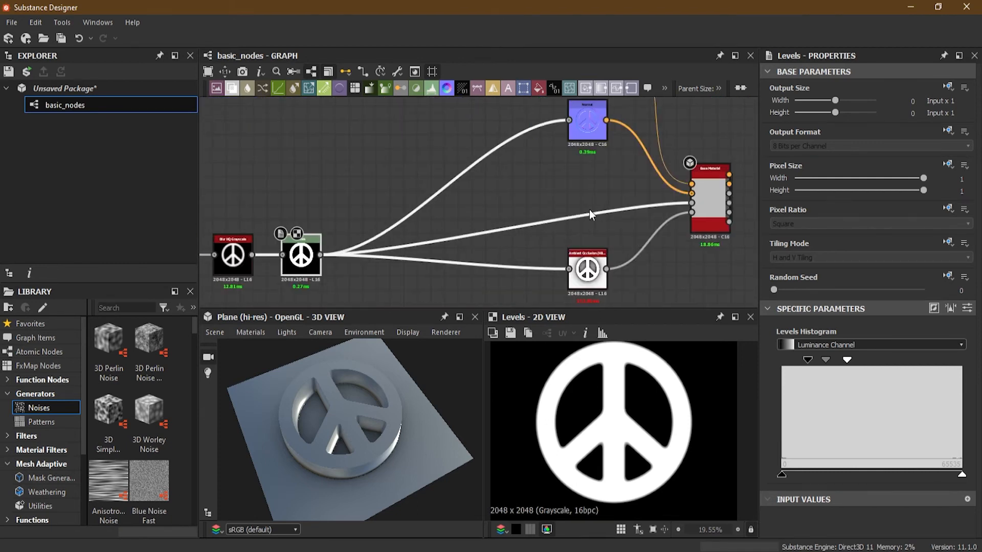
pyautogui.moveTo(314, 227); pyautogui.dragTo(567, 172, button='middle')
pyautogui.scroll(-2, 412, 177)
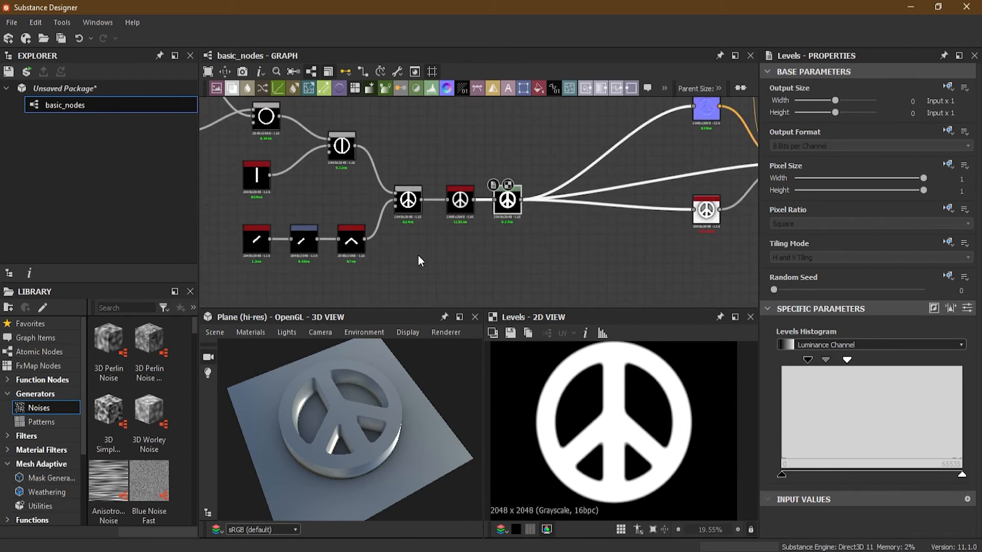
pyautogui.moveTo(418, 256); pyautogui.dragTo(495, 285)
pyautogui.moveTo(500, 248)
pyautogui.mouseDown(button='middle')
pyautogui.moveTo(495, 276)
pyautogui.moveTo(482, 254)
pyautogui.mouseUp(button='middle')
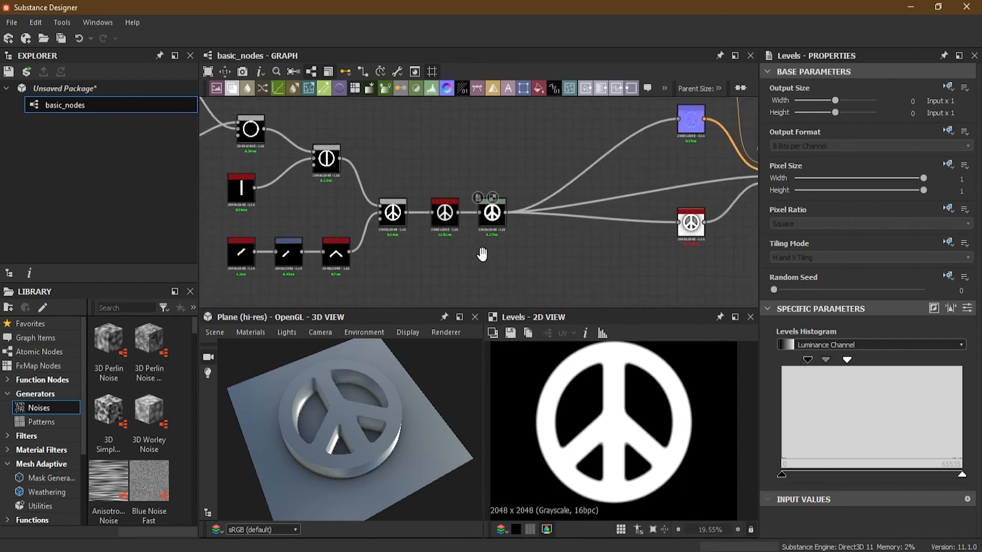
pyautogui.scroll(2, 510, 253)
pyautogui.moveTo(548, 253); pyautogui.dragTo(477, 285, button='middle')
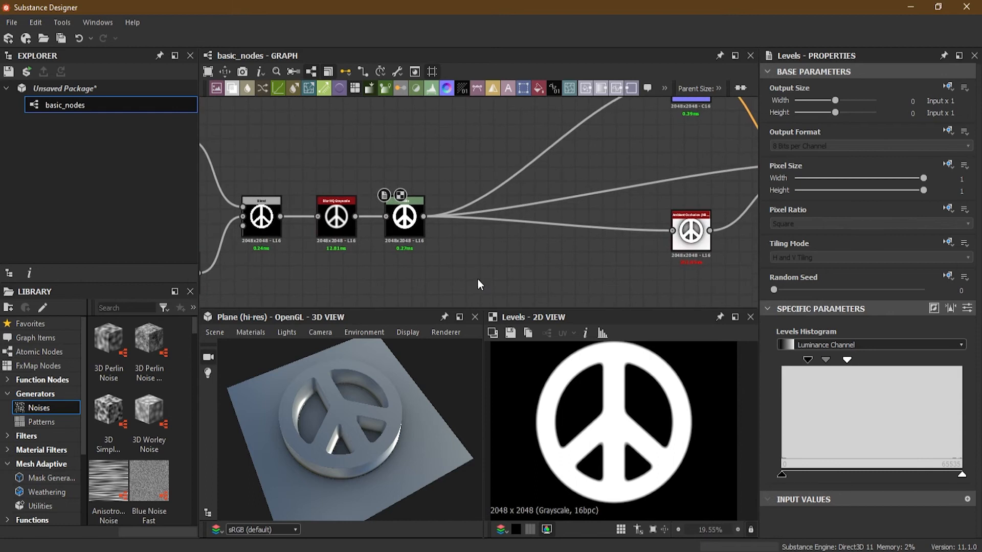
pyautogui.press('space')
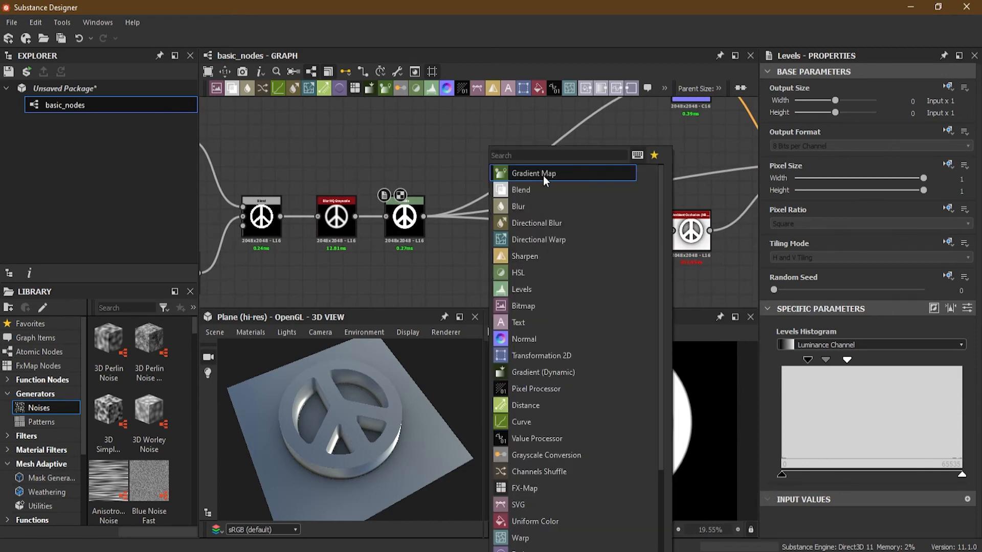
pyautogui.write('sh')
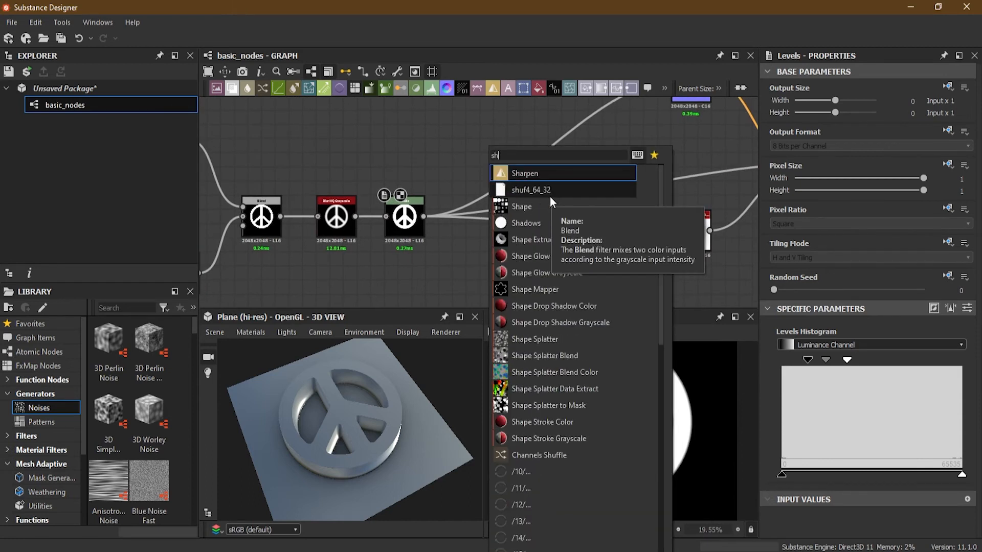
pyautogui.click(533, 206)
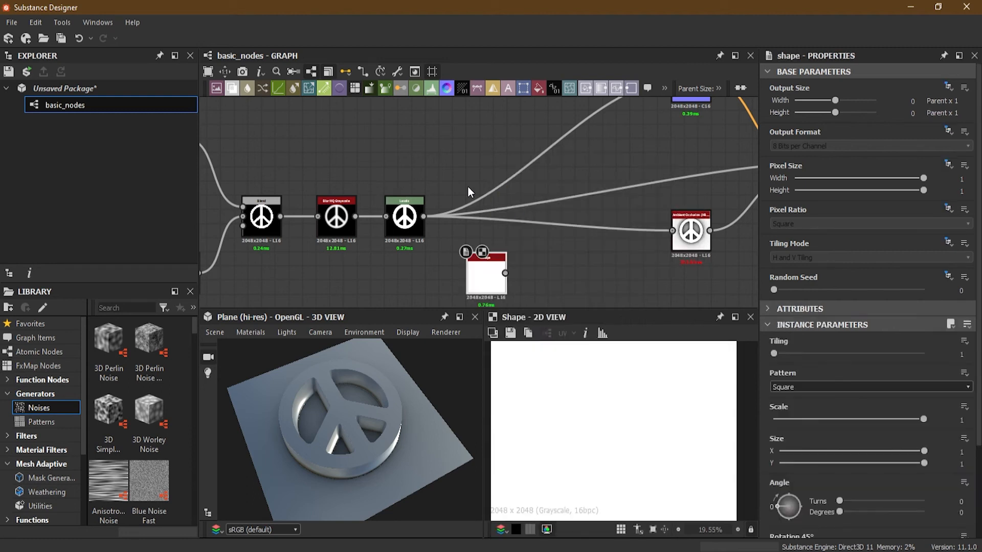
pyautogui.moveTo(496, 279); pyautogui.dragTo(405, 158)
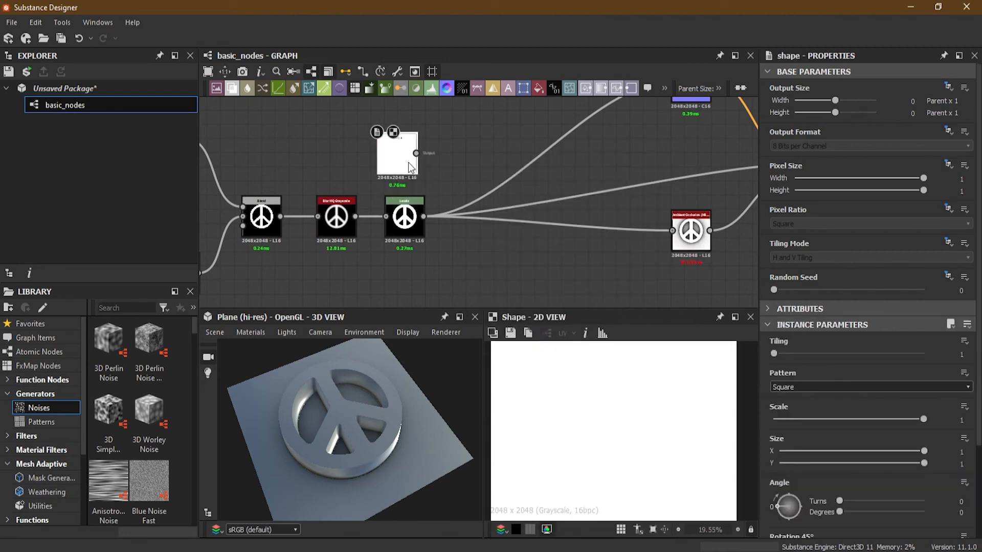
pyautogui.press('Delete')
# - Add a Star node and place it above the Blur HQ Grayscale node
pyautogui.press('space')
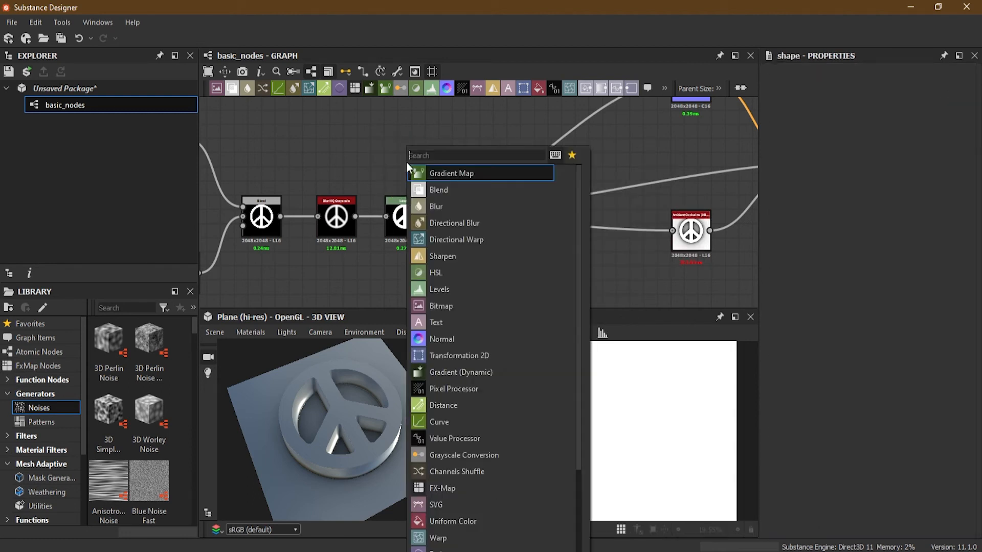
pyautogui.write('star')
pyautogui.click(431, 172)
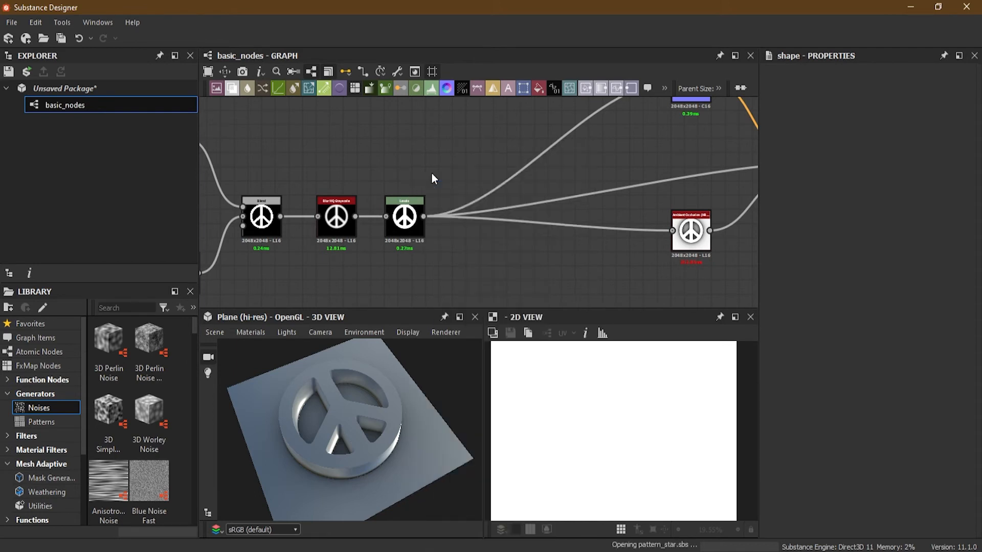
pyautogui.moveTo(402, 161); pyautogui.dragTo(337, 135)
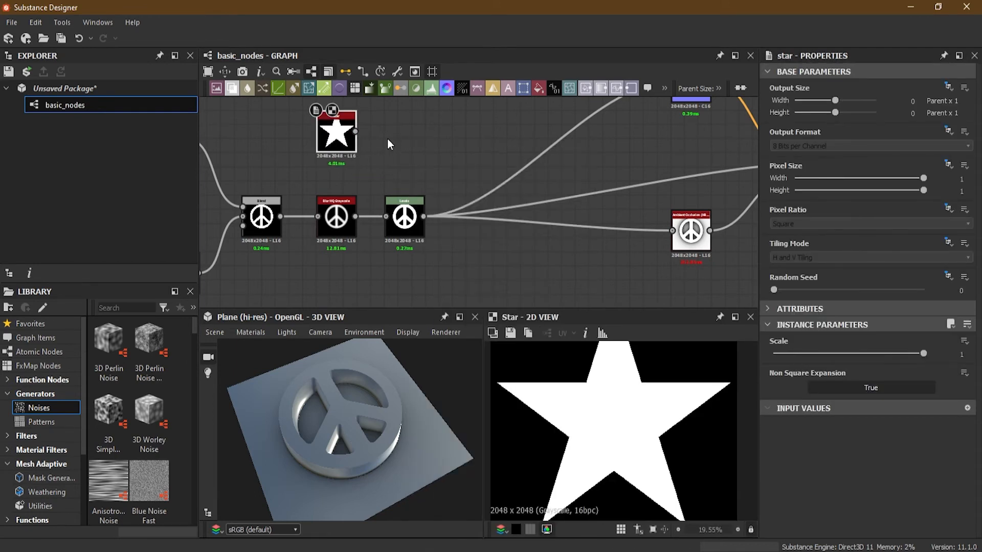
pyautogui.scroll(-2, 387, 139)
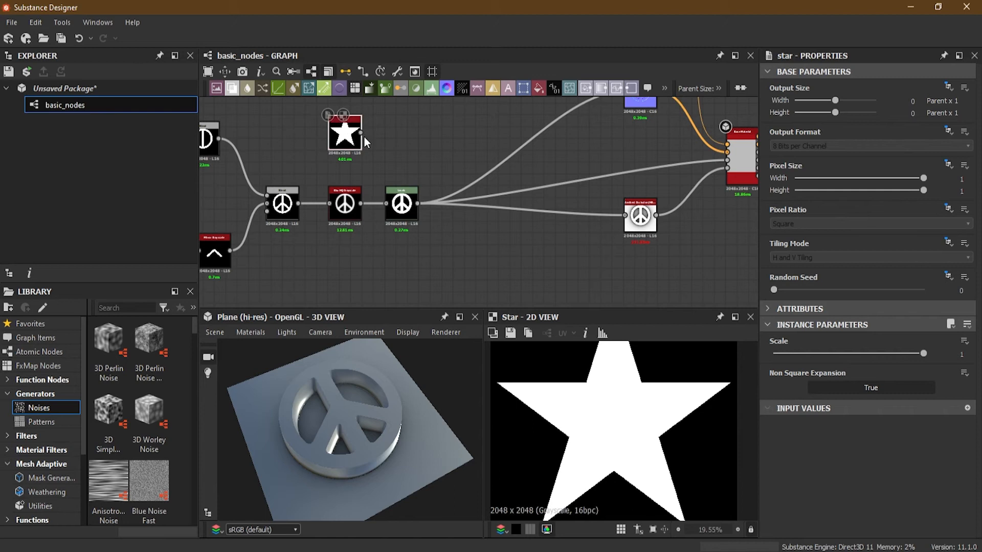
# - Add a Transformation 2D node fed by the Star node's output
pyautogui.moveTo(361, 132); pyautogui.dragTo(422, 124)
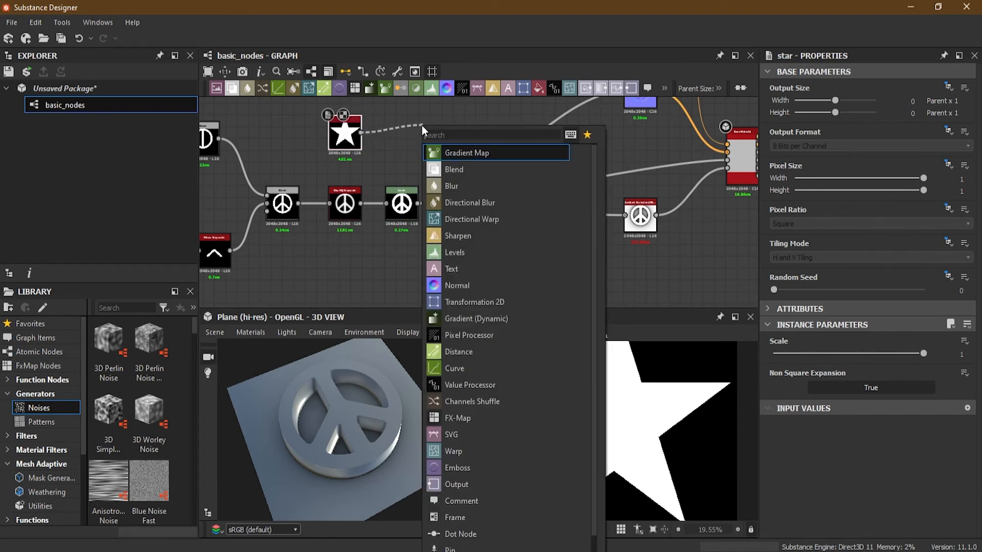
pyautogui.click(468, 298)
pyautogui.scroll(-2, 613, 435)
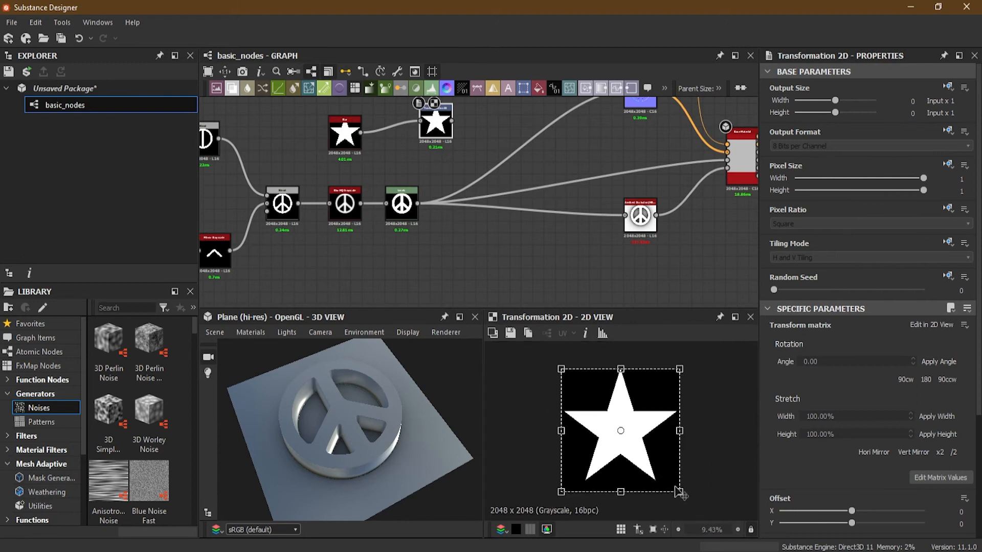
# - Scale the star down to a small shape anchored at the image's upper-left corner with the Transformation 2D node
pyautogui.moveTo(680, 492); pyautogui.dragTo(583, 391)
pyautogui.hotkey('ctrl', 'z')
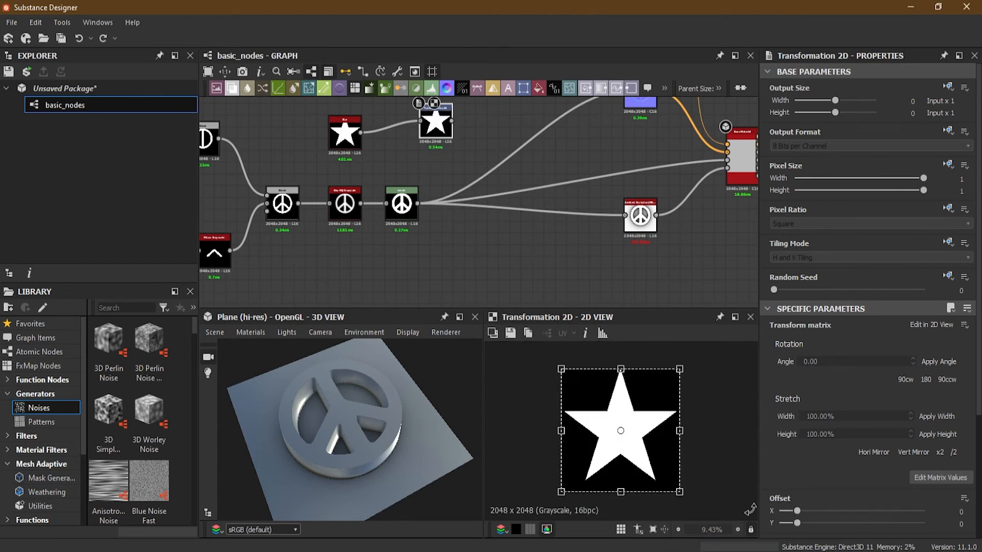
pyautogui.moveTo(680, 492); pyautogui.dragTo(584, 392)
pyautogui.scroll(3, 557, 376)
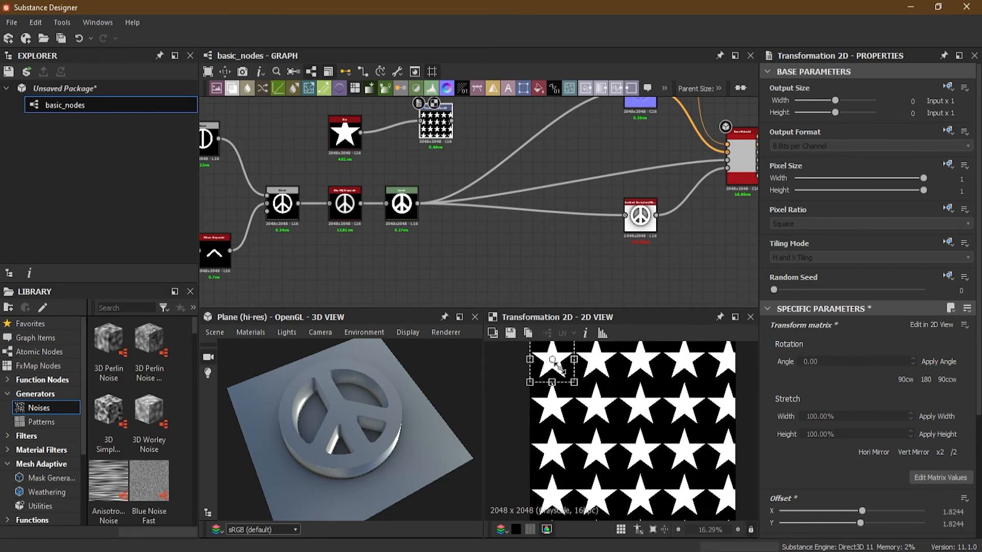
pyautogui.moveTo(640, 383); pyautogui.dragTo(670, 437, button='middle')
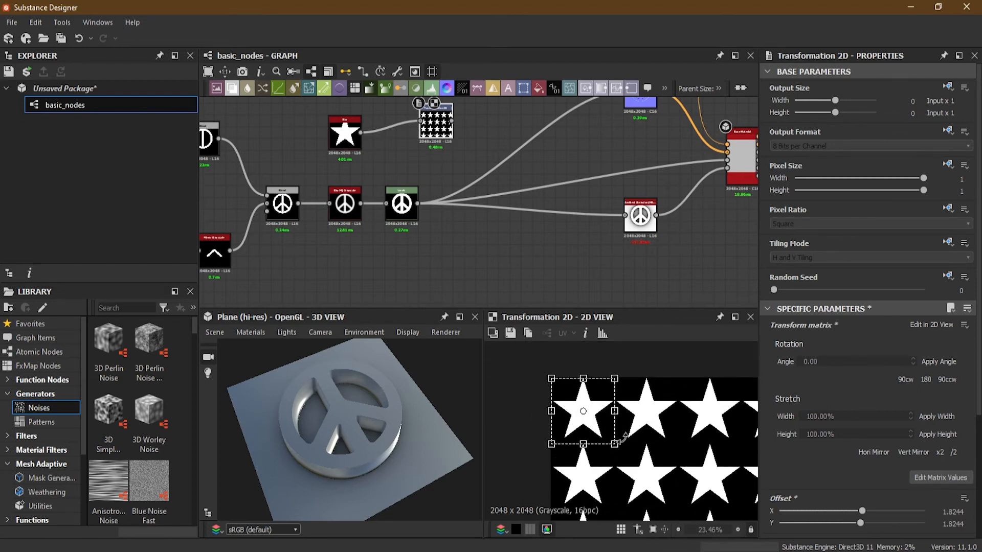
pyautogui.moveTo(617, 444); pyautogui.dragTo(584, 411)
# - Set the Transformation 2D tiling mode to absolute No Tiling, and nudge the small star inward to an offset of about X 4.03, Y 3.95
pyautogui.click(949, 242)
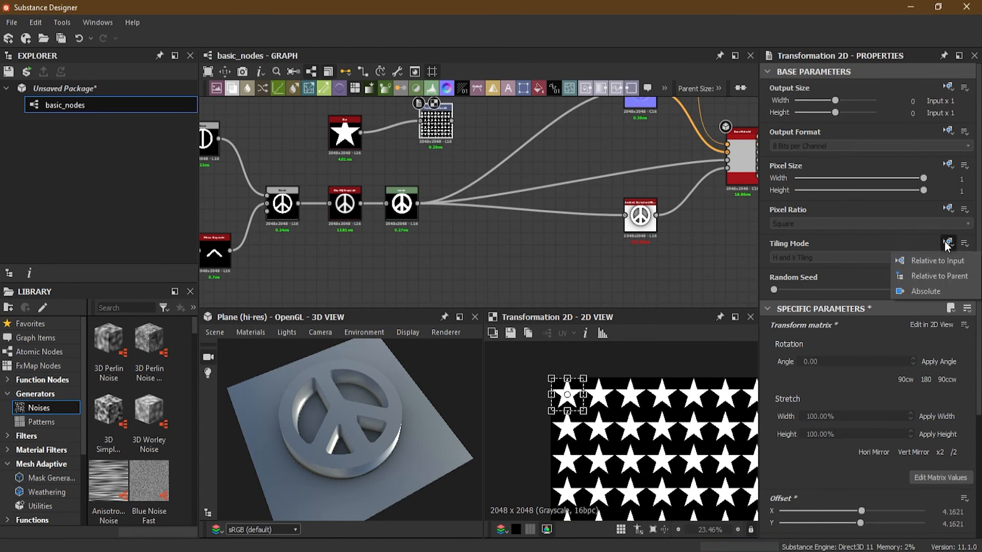
pyautogui.click(915, 289)
pyautogui.click(845, 259)
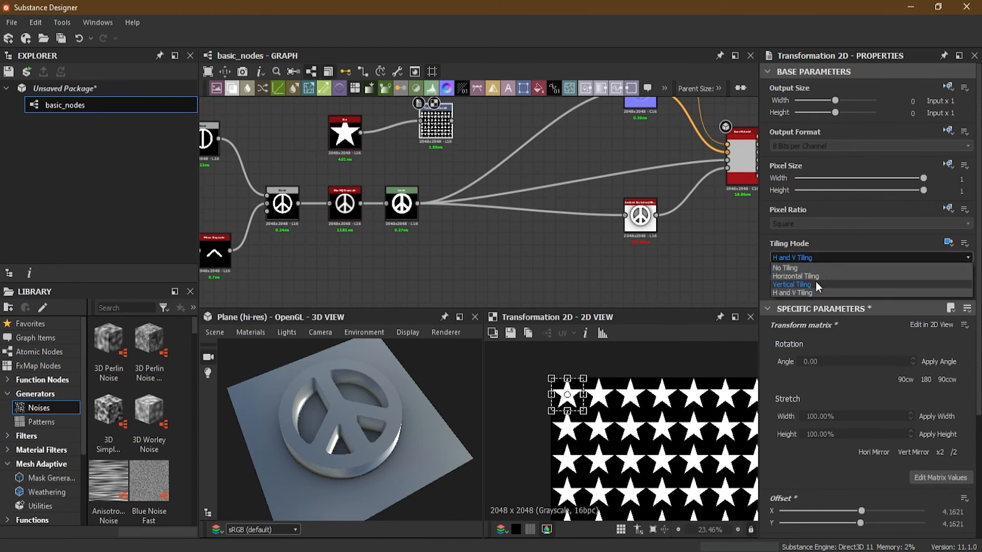
pyautogui.click(805, 267)
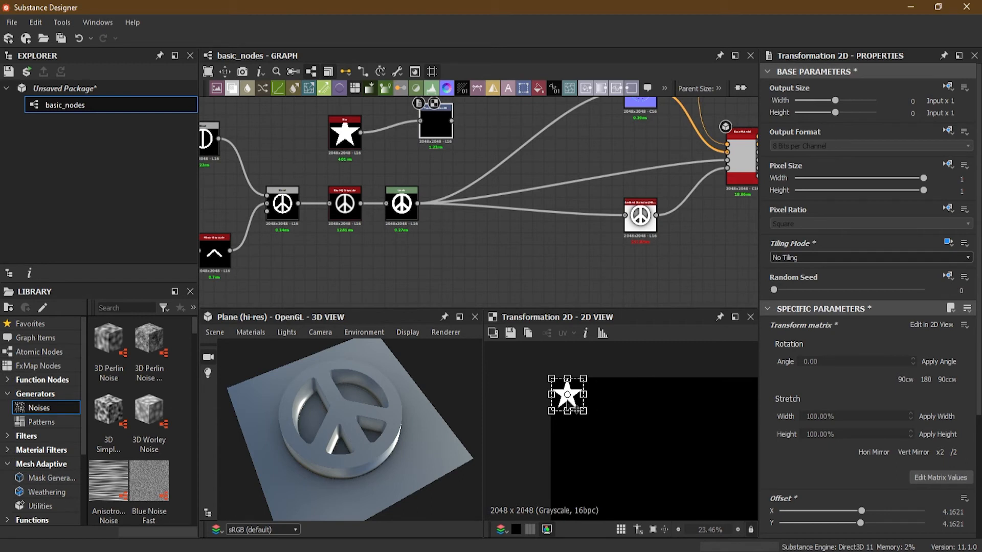
pyautogui.moveTo(572, 402); pyautogui.dragTo(577, 409)
# - Move the Star and Transformation 2D nodes together into the free space above the peace sign's node chain
pyautogui.scroll(-3, 415, 146)
pyautogui.moveTo(416, 147); pyautogui.dragTo(462, 199, button='middle')
pyautogui.moveTo(393, 158); pyautogui.dragTo(437, 175)
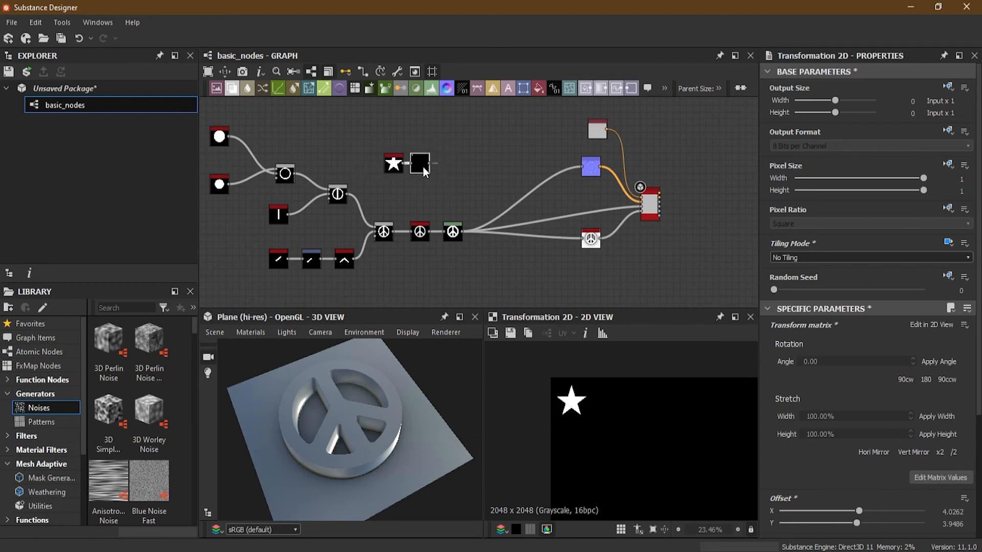
# - Add a Mirror Grayscale node after Transformation 2D and set its mode to Mirror Corner
pyautogui.scroll(4, 407, 161)
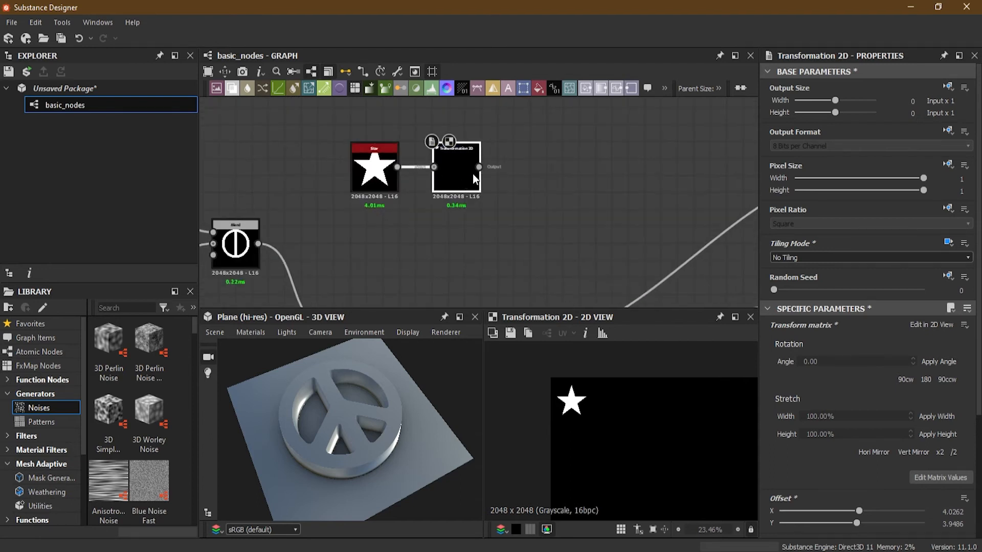
pyautogui.moveTo(479, 167); pyautogui.dragTo(568, 172)
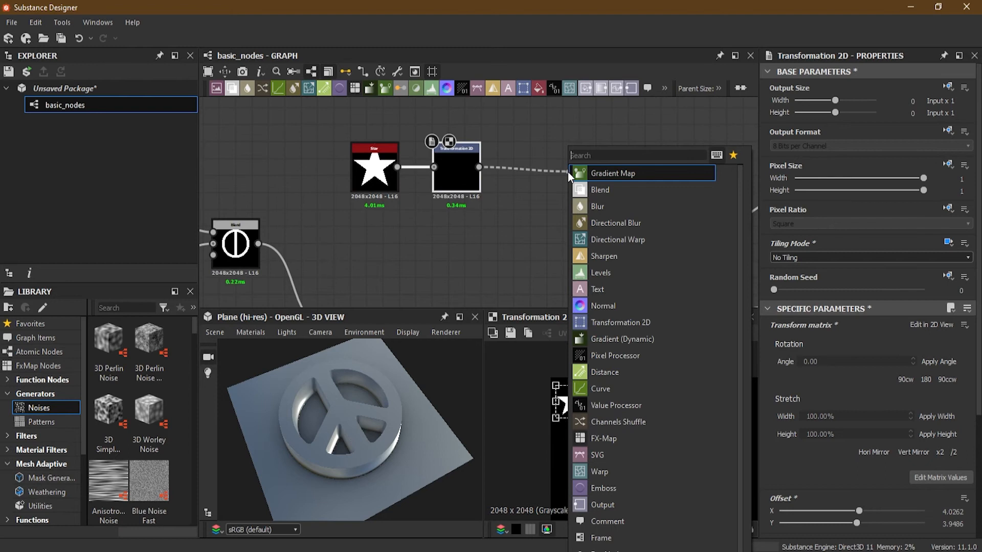
pyautogui.write('mirr')
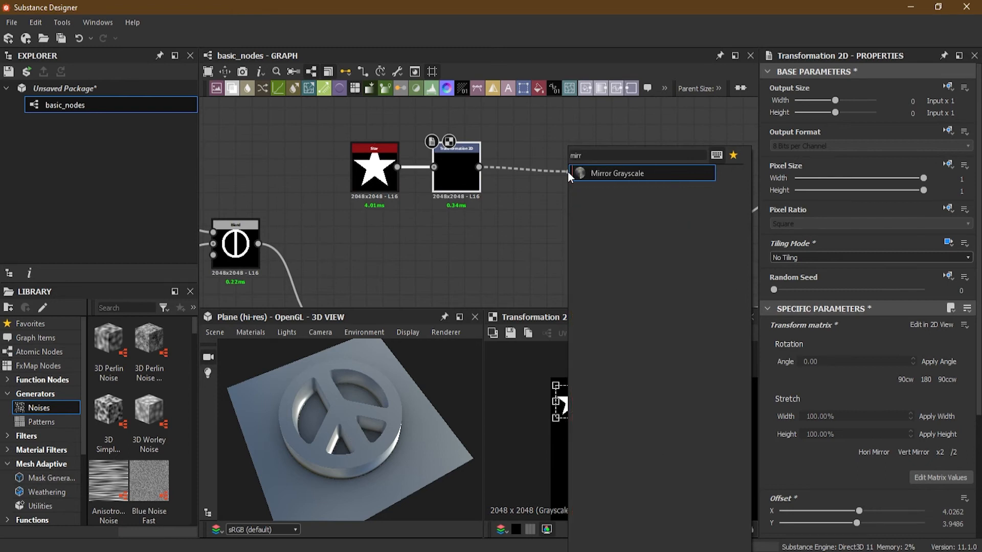
pyautogui.click(600, 174)
pyautogui.moveTo(593, 179); pyautogui.dragTo(547, 173)
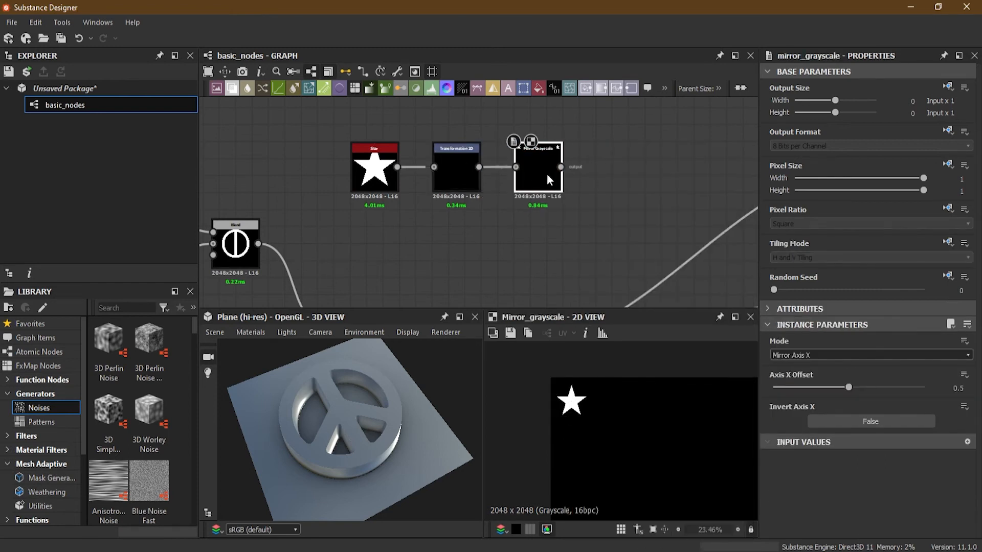
pyautogui.click(825, 356)
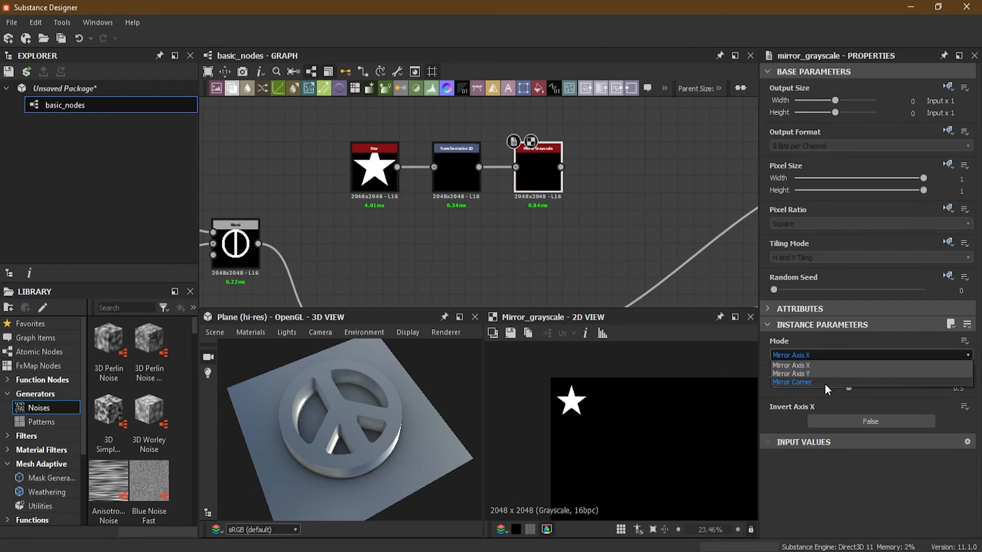
pyautogui.click(824, 384)
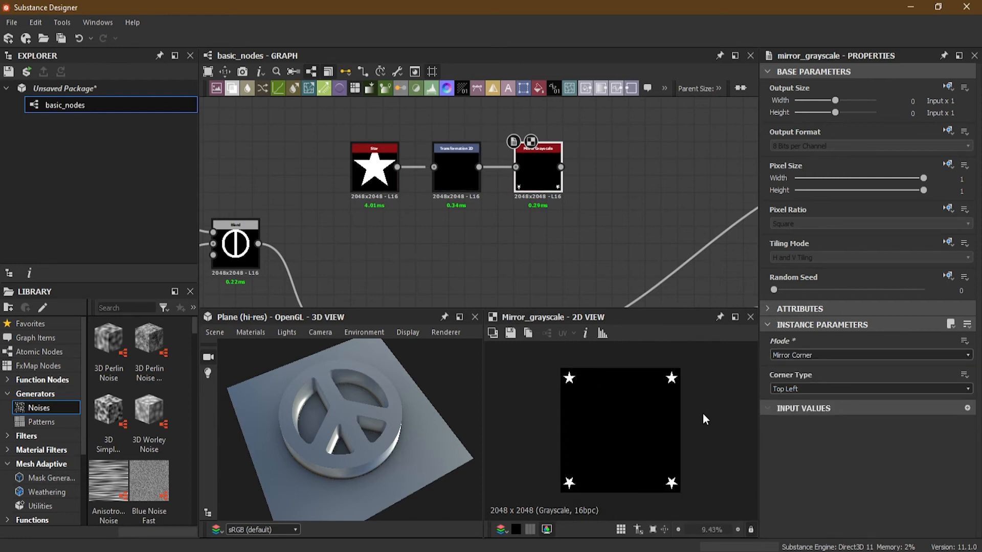
# - Move the Star, Transformation 2D and Mirror Grayscale nodes directly above the peace sign's Blend, Blur HQ Grayscale and Levels nodes
pyautogui.scroll(-5, 534, 198)
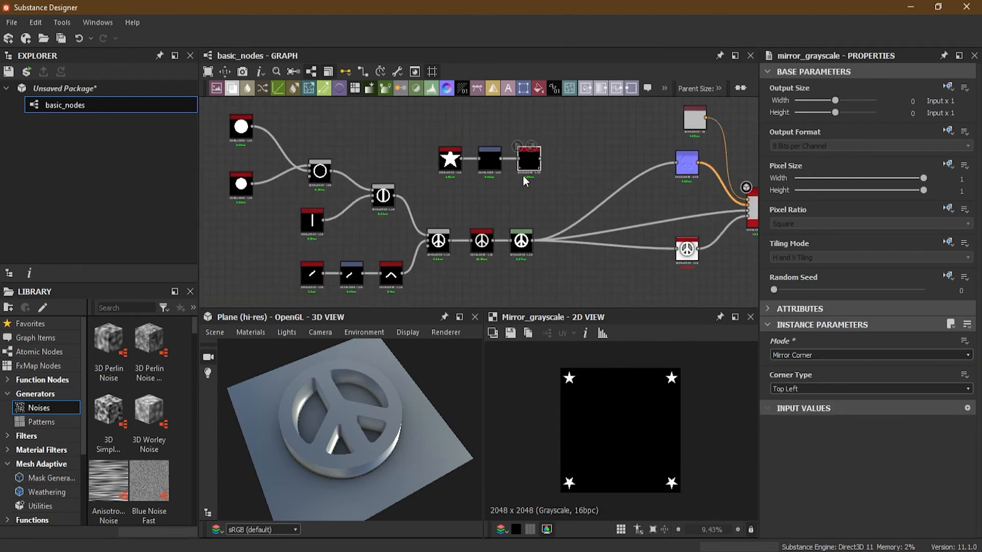
pyautogui.moveTo(434, 143); pyautogui.dragTo(524, 201)
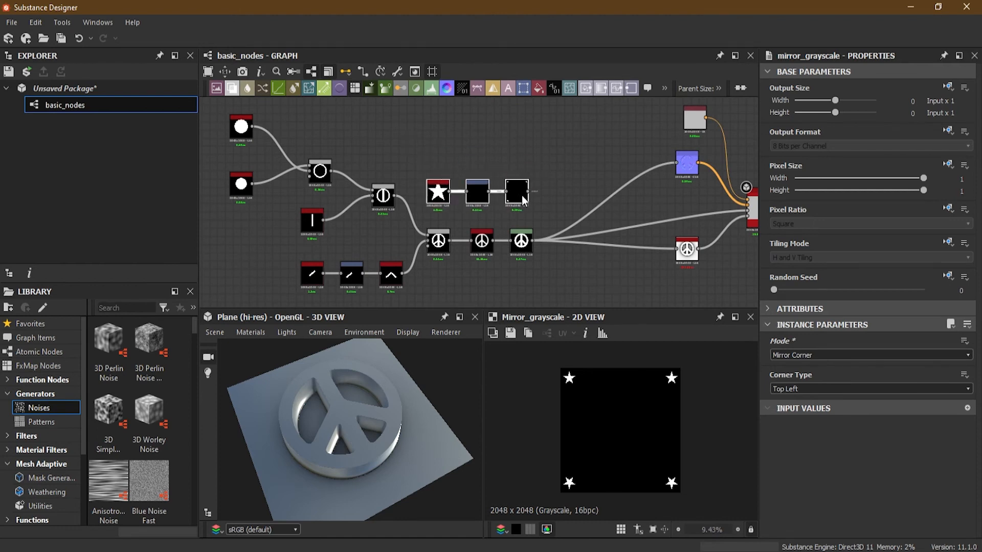
pyautogui.scroll(2, 536, 150)
# - Add a Blend node with Mirror Grayscale as its foreground and the peace sign's Levels output as its background
pyautogui.click(539, 159)
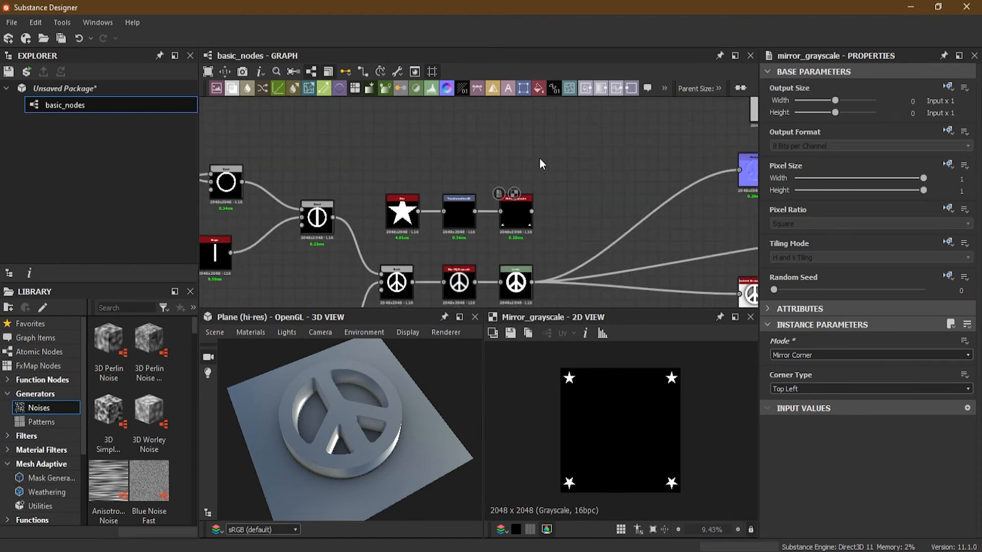
pyautogui.press('space')
pyautogui.click(600, 173)
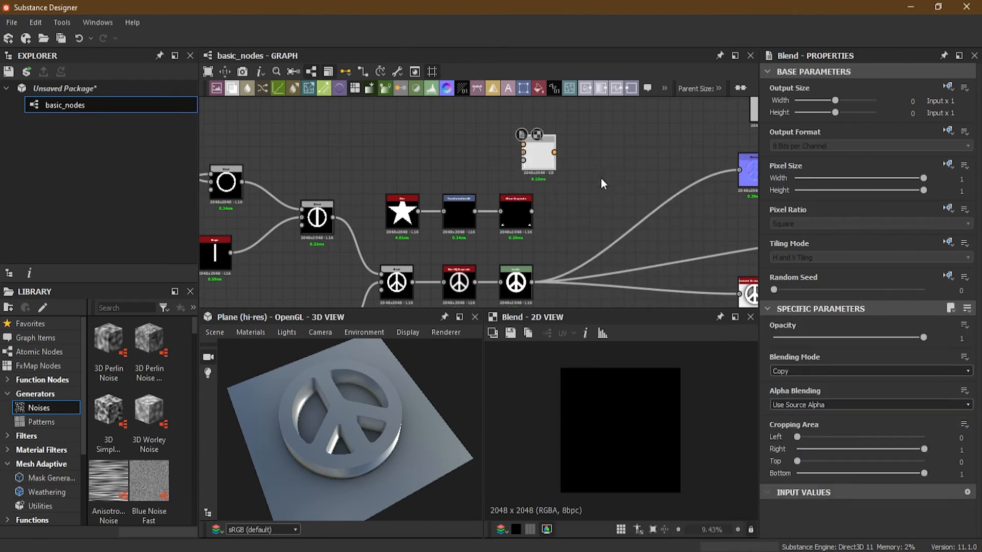
pyautogui.moveTo(546, 162); pyautogui.dragTo(569, 180)
pyautogui.moveTo(532, 283); pyautogui.dragTo(567, 188)
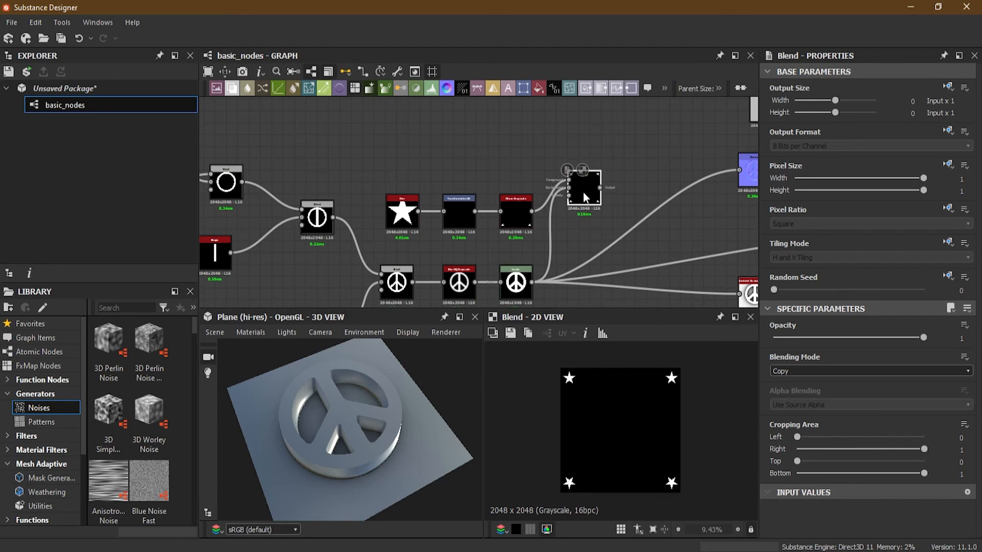
# - Set the new Blend node's blending mode to Add (Linear Dodge)
pyautogui.scroll(2, 584, 197)
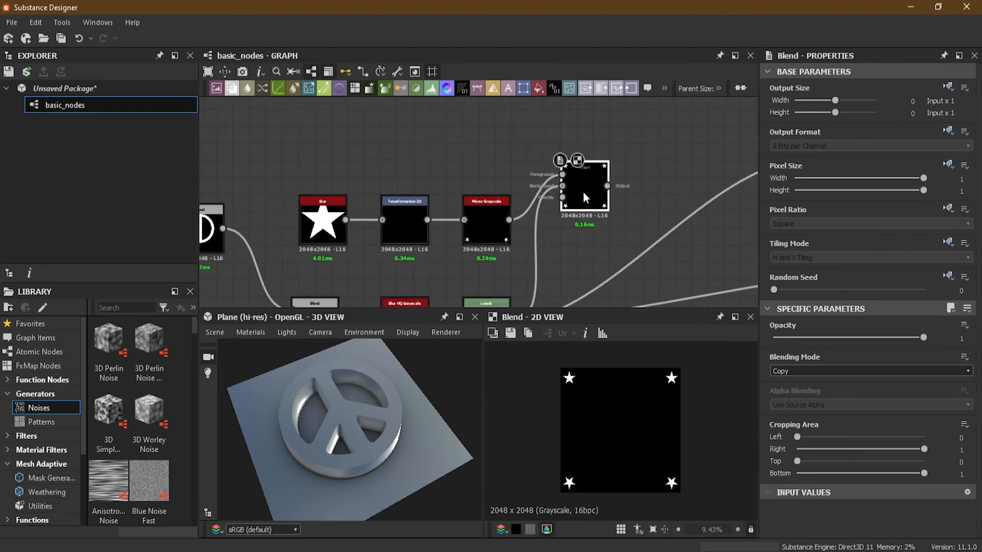
pyautogui.click(808, 370)
pyautogui.click(811, 390)
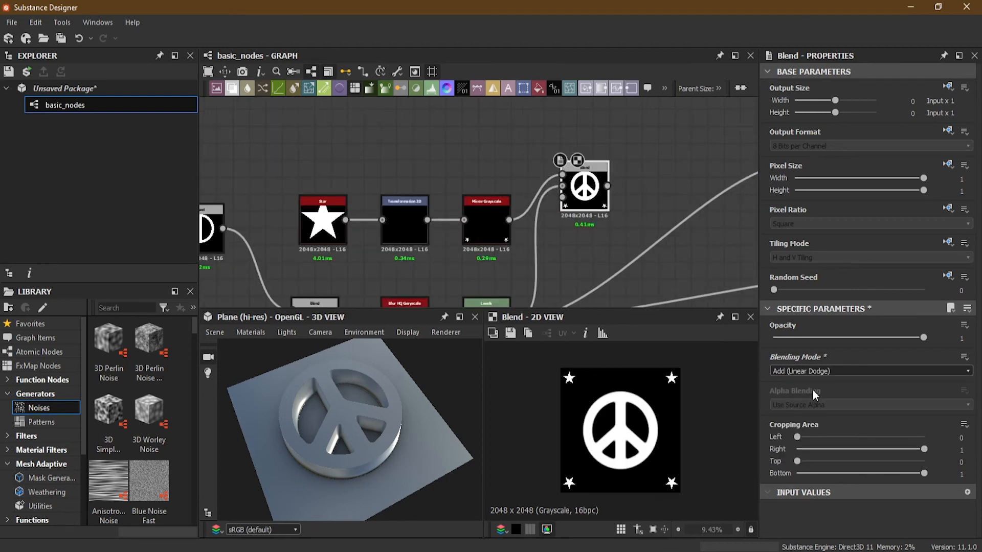
# - Reroute the Levels connections to the Normal, Ambient Occlusion and Base Material nodes so they come from the new Blend node
pyautogui.scroll(-2, 517, 231)
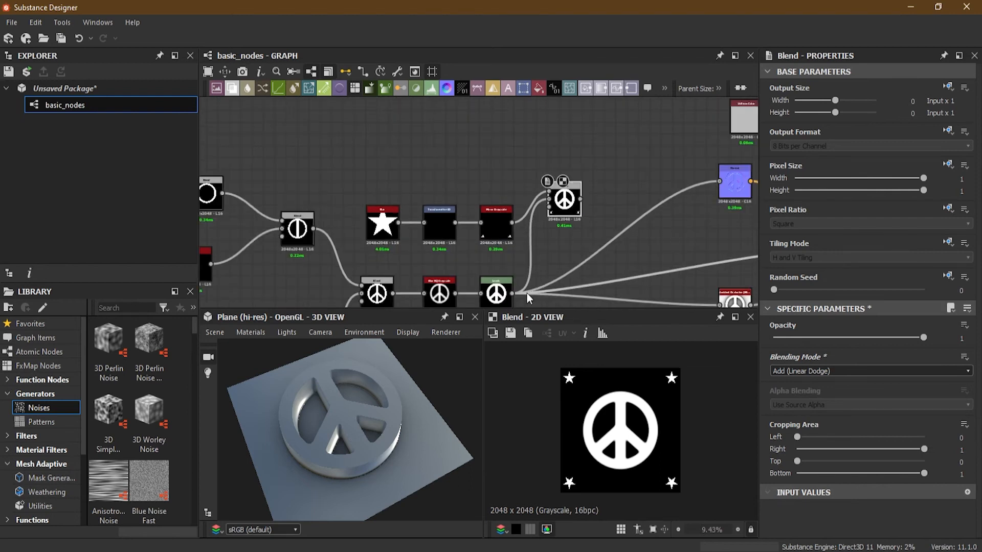
pyautogui.keyDown('shift'); pyautogui.moveTo(512, 293); pyautogui.dragTo(588, 281); pyautogui.keyUp('shift')
pyautogui.moveTo(358, 431)
pyautogui.mouseDown()
pyautogui.moveTo(377, 375)
pyautogui.moveTo(346, 409)
pyautogui.moveTo(387, 384)
pyautogui.moveTo(362, 388)
pyautogui.moveTo(347, 422)
pyautogui.moveTo(323, 404)
pyautogui.moveTo(391, 410)
pyautogui.moveTo(340, 430)
pyautogui.moveTo(370, 420)
pyautogui.moveTo(361, 422)
pyautogui.mouseUp()
# - Place the new Blend node closer to the output nodes, and reposition the shape nodes feeding it to leave space between them
pyautogui.scroll(-2, 463, 244)
pyautogui.moveTo(486, 274); pyautogui.dragTo(578, 237, button='middle')
pyautogui.scroll(-2, 579, 237)
pyautogui.moveTo(318, 149); pyautogui.dragTo(509, 241)
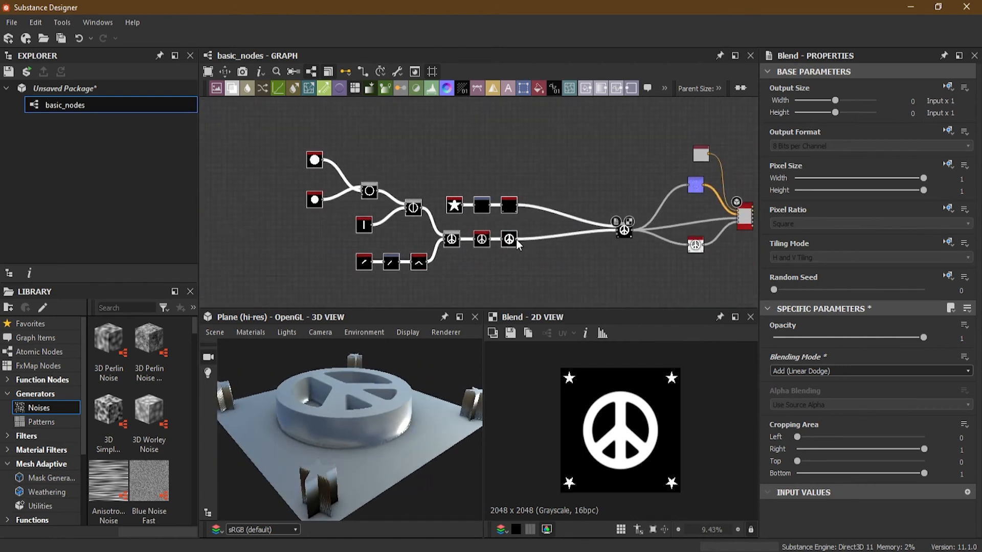
# - Inspect the corner stars and the peace sign from several angles in the 3D view
pyautogui.scroll(4, 548, 219)
pyautogui.moveTo(384, 439)
pyautogui.mouseDown()
pyautogui.moveTo(366, 449)
pyautogui.moveTo(393, 451)
pyautogui.mouseUp()
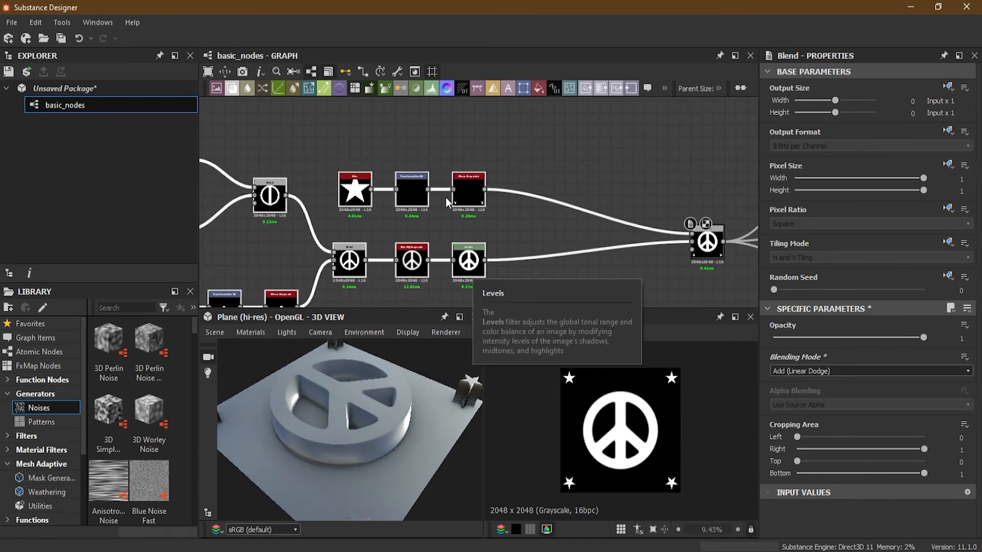
pyautogui.moveTo(320, 394); pyautogui.dragTo(363, 439)
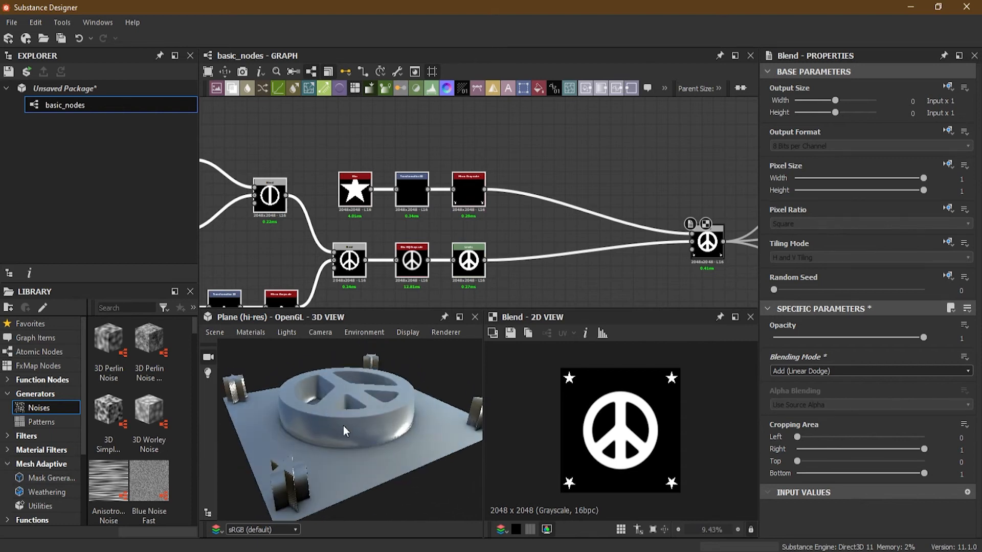
# - Open the 3D view's Default material properties and check the height scale and tessellation settings
pyautogui.click(250, 333)
pyautogui.moveTo(271, 350)
pyautogui.click(348, 349)
pyautogui.scroll(-1, 920, 397)
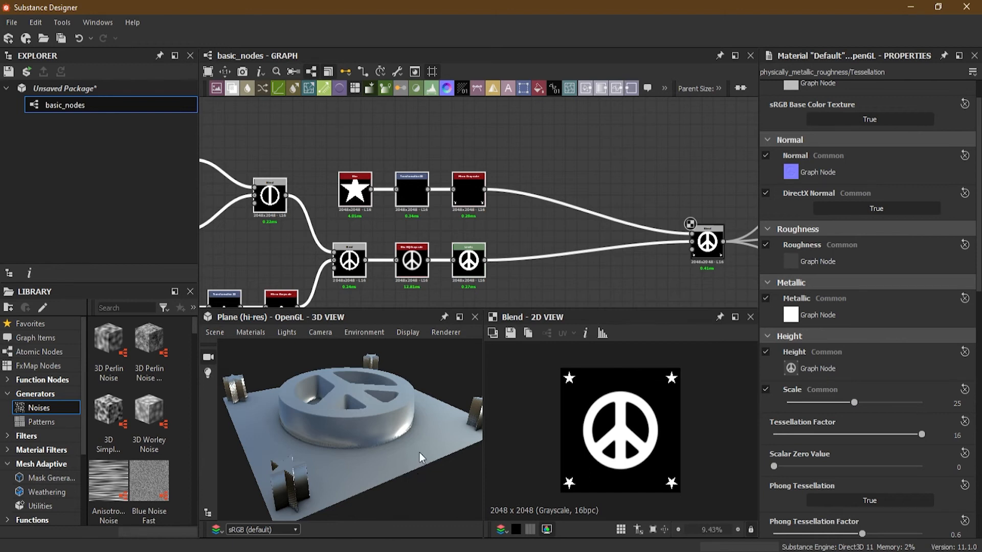
# - Review the Mirror Grayscale and final Blend settings, and compare the heights of the stars and peace sign in 3D
pyautogui.click(456, 201)
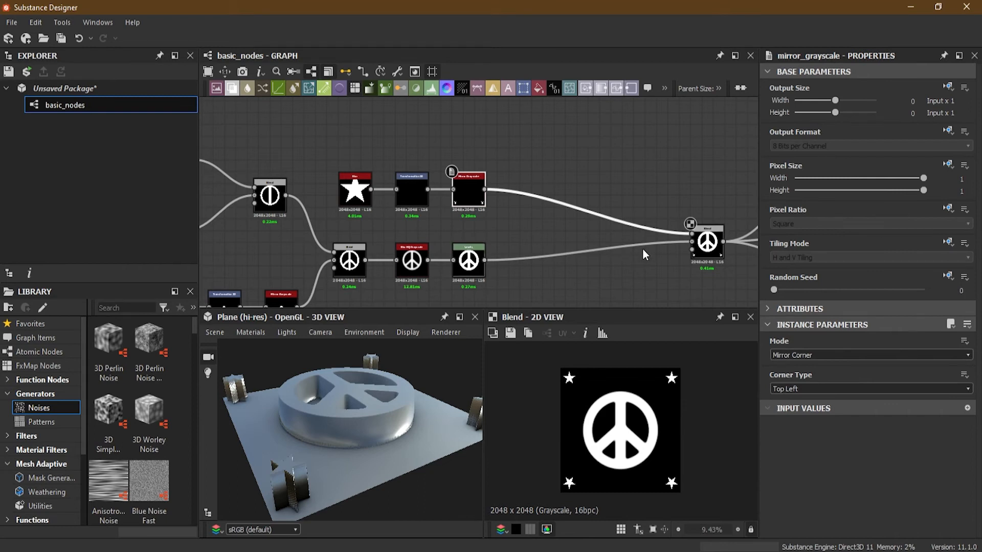
pyautogui.click(701, 243)
pyautogui.scroll(1, 538, 255)
pyautogui.moveTo(366, 444); pyautogui.dragTo(394, 434)
pyautogui.moveTo(463, 424); pyautogui.dragTo(433, 450)
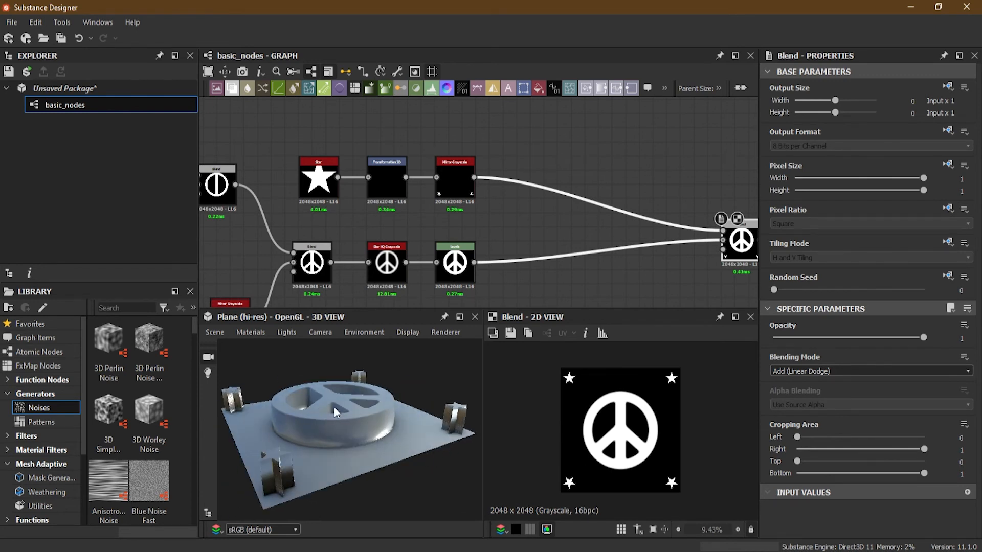
pyautogui.moveTo(352, 450); pyautogui.dragTo(332, 473)
pyautogui.scroll(2, 532, 198)
pyautogui.moveTo(518, 219); pyautogui.dragTo(493, 204, button='middle')
# - Insert a Levels node between Mirror Grayscale and the final Blend, and place it beside Mirror Grayscale
pyautogui.click(440, 253)
pyautogui.moveTo(441, 253); pyautogui.dragTo(548, 282, button='middle')
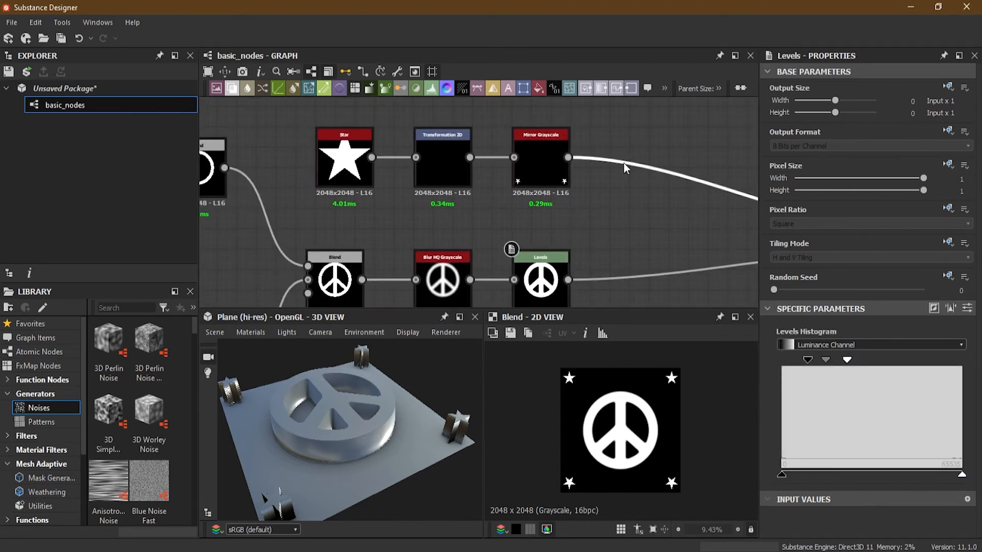
pyautogui.press('space')
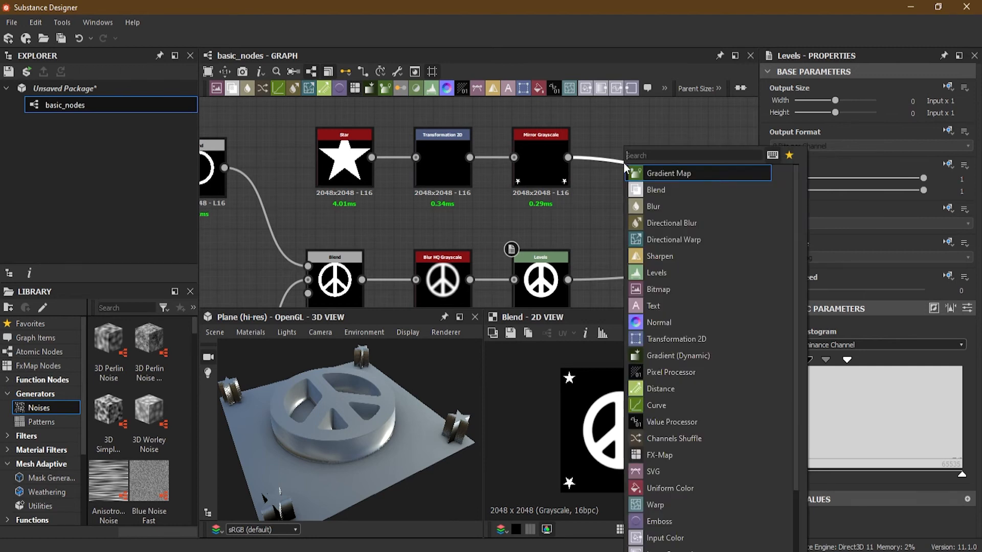
pyautogui.click(669, 273)
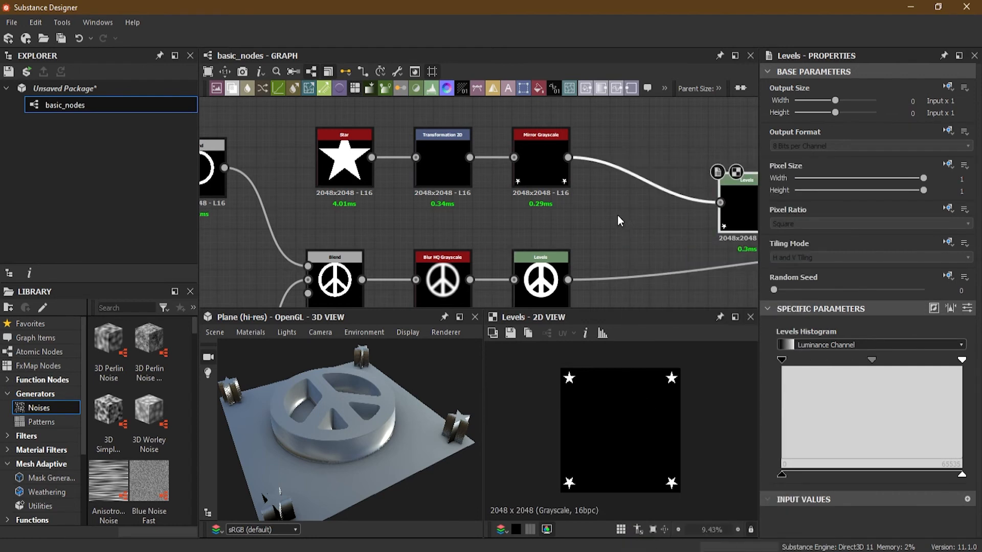
pyautogui.scroll(-3, 617, 215)
pyautogui.moveTo(674, 219); pyautogui.dragTo(606, 188)
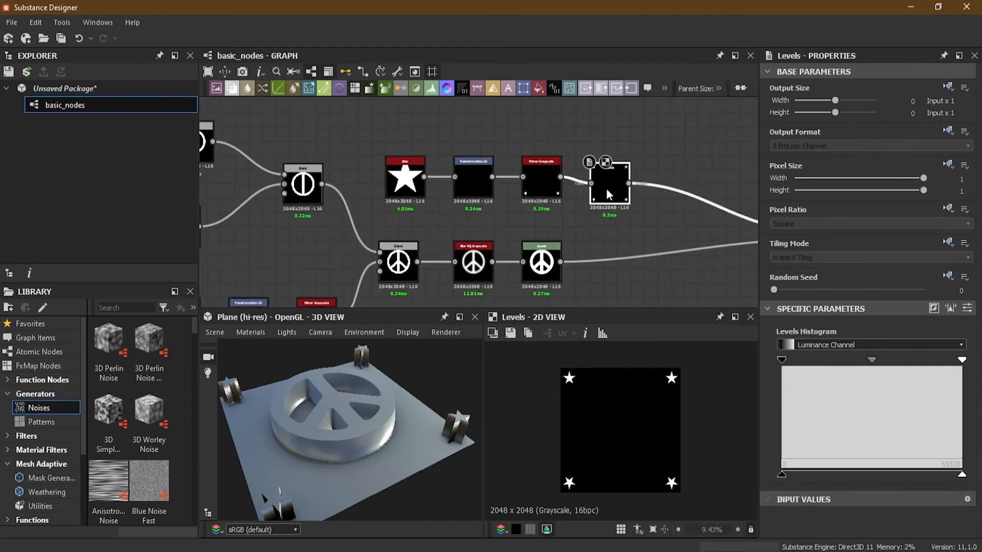
# - Shift the peace sign's Blend, Blur HQ Grayscale and Levels nodes together so both Levels nodes line up vertically
pyautogui.moveTo(394, 226); pyautogui.dragTo(542, 277)
pyautogui.moveTo(542, 277); pyautogui.dragTo(612, 272)
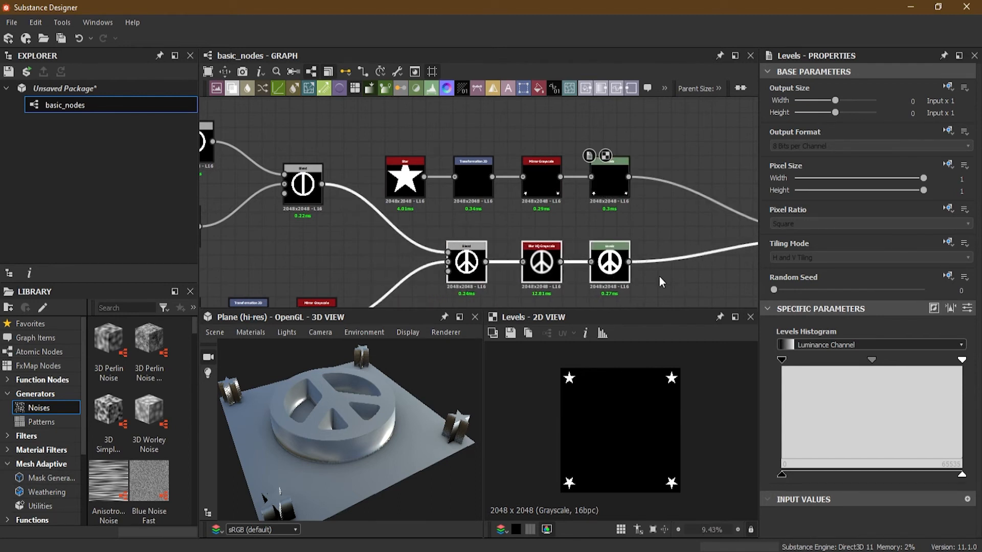
pyautogui.moveTo(658, 276); pyautogui.dragTo(558, 251, button='middle')
pyautogui.scroll(2, 555, 249)
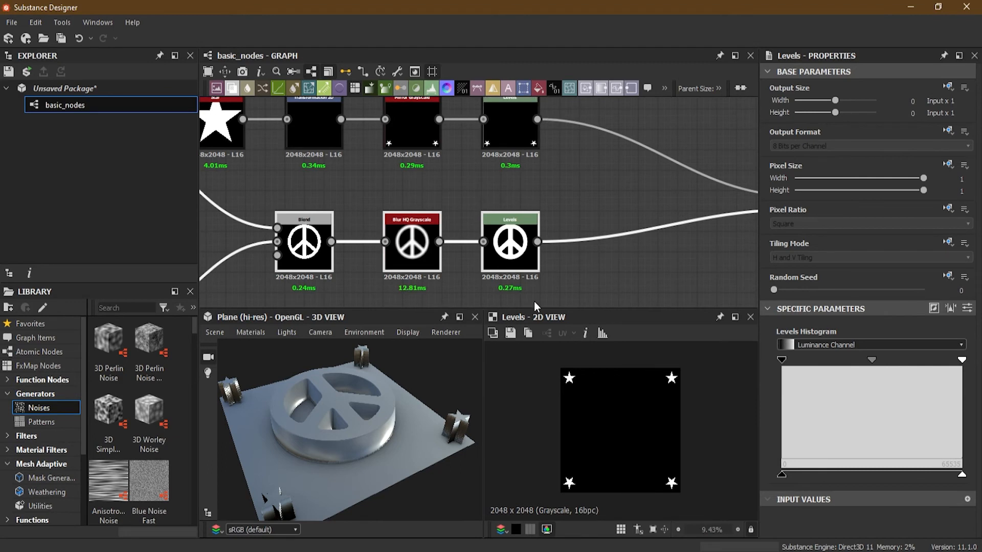
# - Lower the white output level of the peace sign's Levels node to about a quarter of the range and inspect the relief in 3D
pyautogui.doubleClick(516, 258)
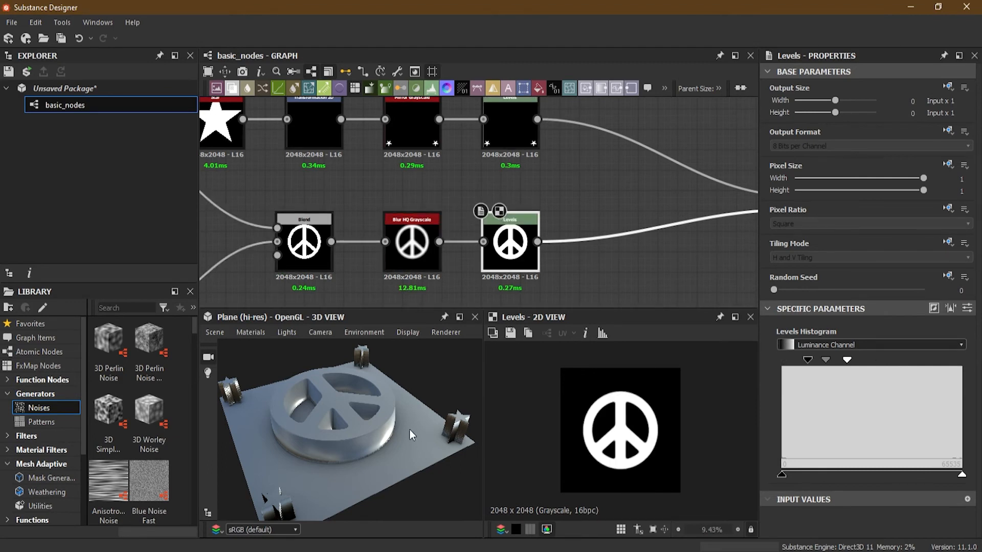
pyautogui.moveTo(408, 432); pyautogui.dragTo(407, 413)
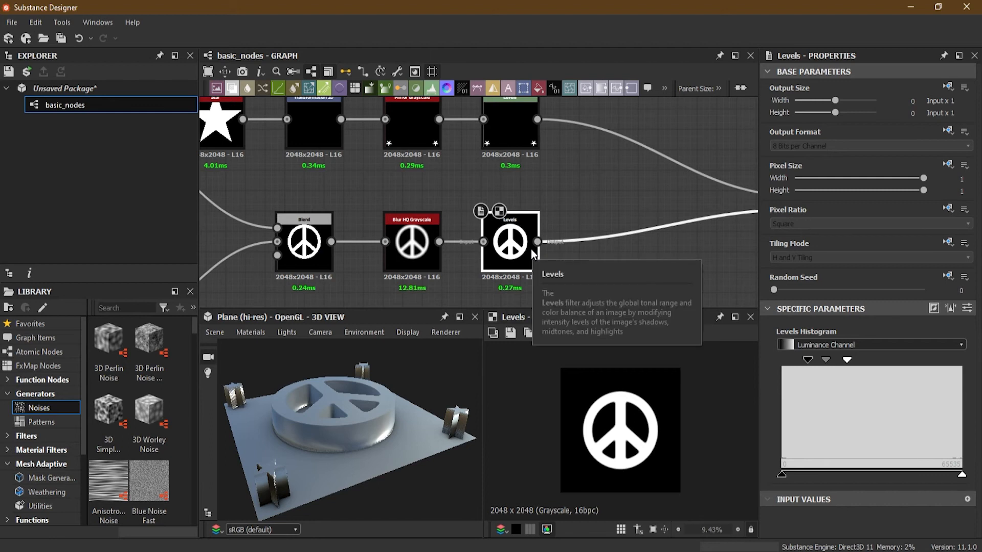
pyautogui.scroll(2, 327, 428)
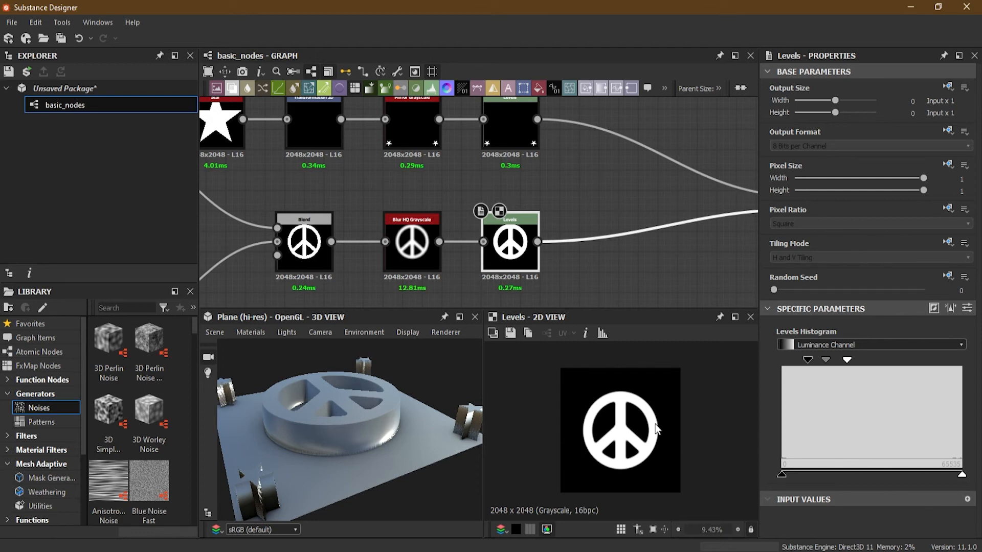
pyautogui.scroll(1, 310, 414)
pyautogui.moveTo(334, 408); pyautogui.dragTo(353, 428, button='middle')
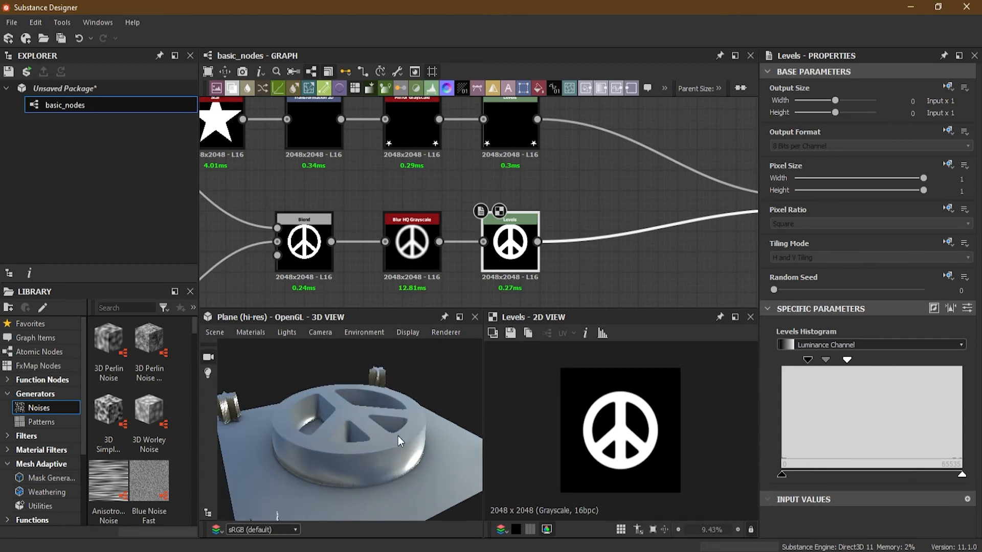
pyautogui.moveTo(399, 438); pyautogui.dragTo(375, 428)
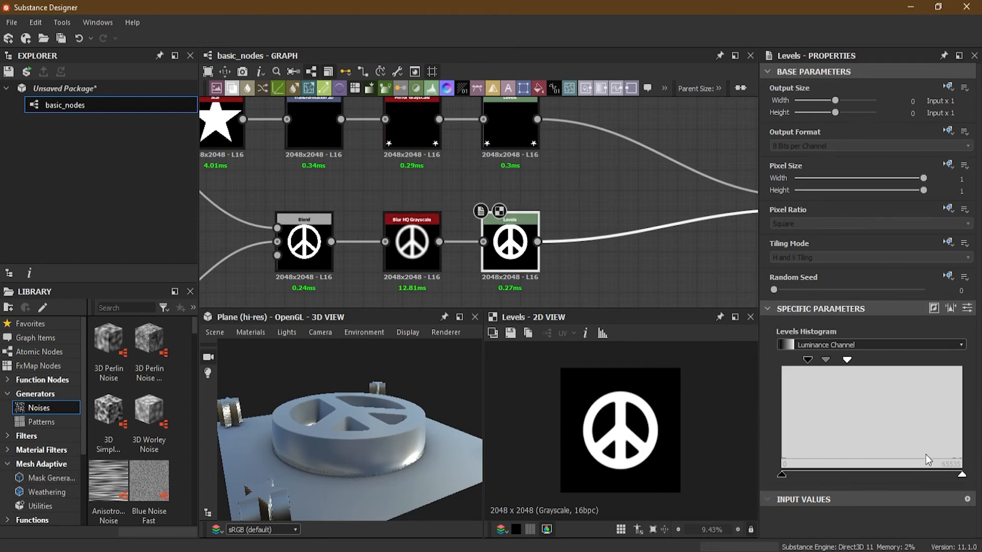
pyautogui.moveTo(961, 477); pyautogui.dragTo(866, 477)
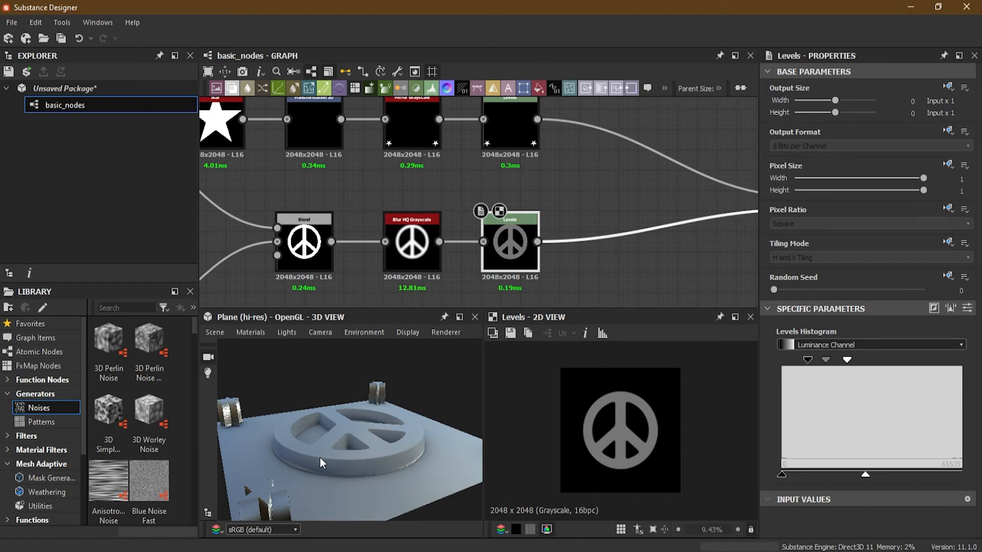
pyautogui.moveTo(866, 477); pyautogui.dragTo(826, 481)
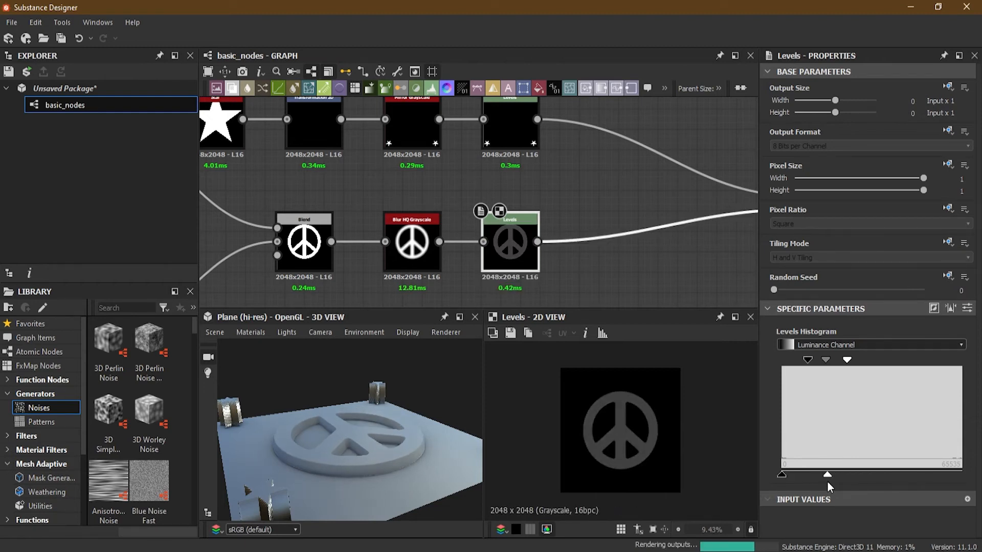
pyautogui.moveTo(370, 421); pyautogui.dragTo(431, 397)
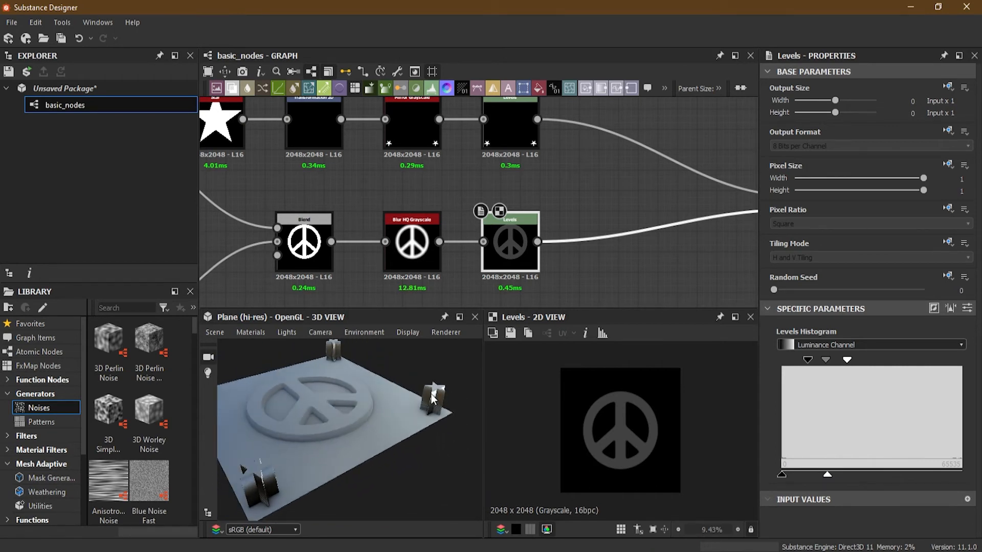
# - Raise the peace sign's Levels white output to about 60 percent of the range to give the sign more height
pyautogui.moveTo(827, 474); pyautogui.dragTo(883, 474)
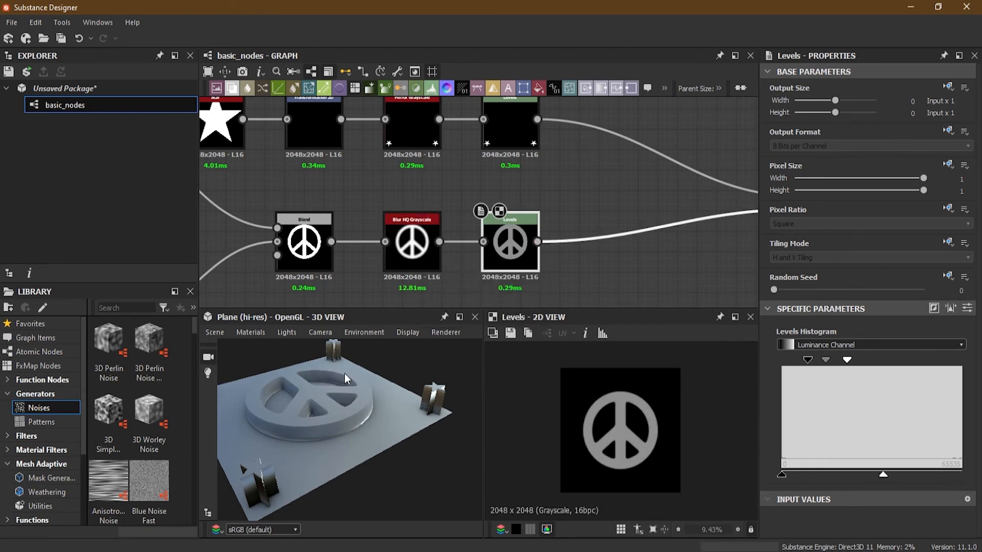
pyautogui.moveTo(344, 373); pyautogui.dragTo(368, 378)
pyautogui.moveTo(888, 474); pyautogui.dragTo(892, 475)
# - Lower the white output of the stars' Levels node to about one sixth of the range to shrink the corner stars' height
pyautogui.scroll(2, 419, 205)
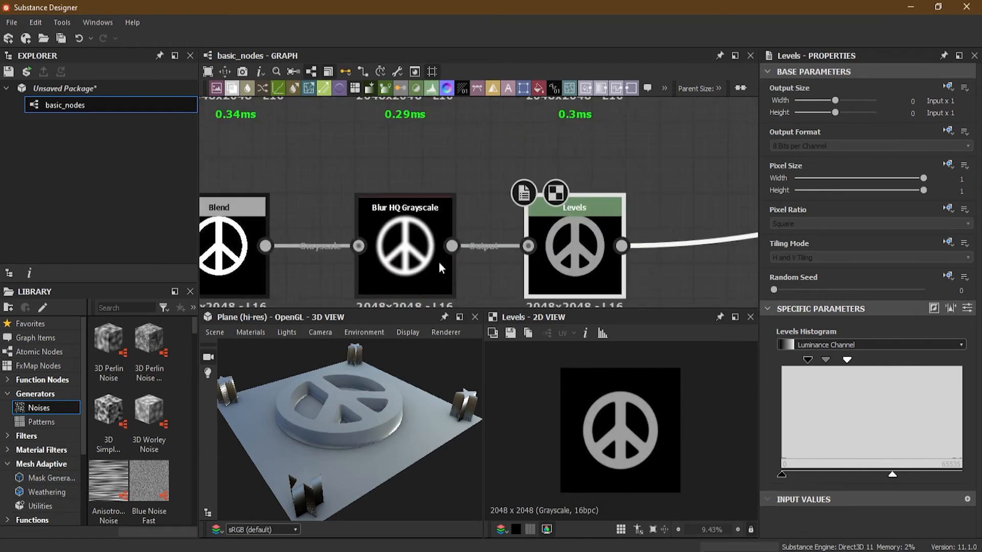
pyautogui.moveTo(439, 262); pyautogui.dragTo(434, 244, button='middle')
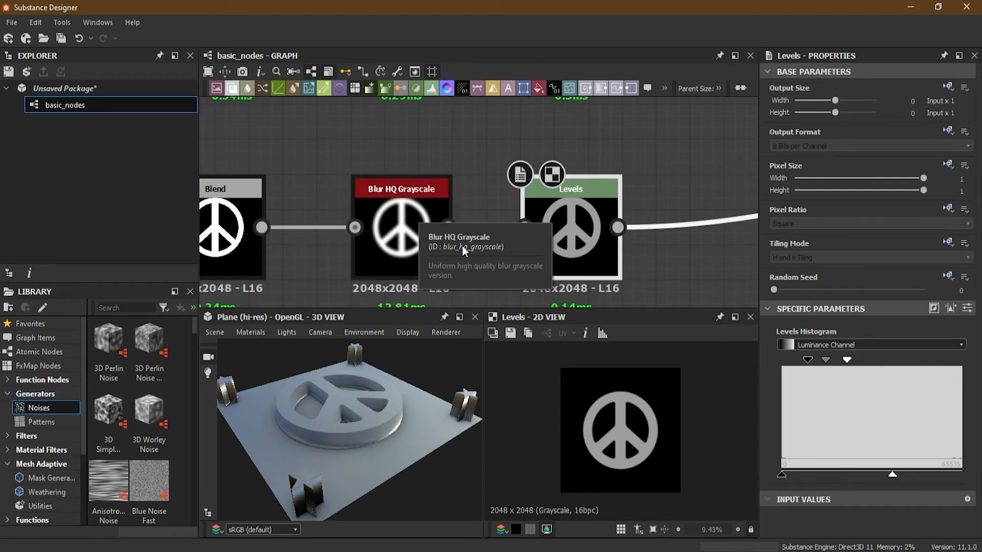
pyautogui.scroll(-2, 451, 249)
pyautogui.moveTo(465, 200); pyautogui.dragTo(469, 276, button='middle')
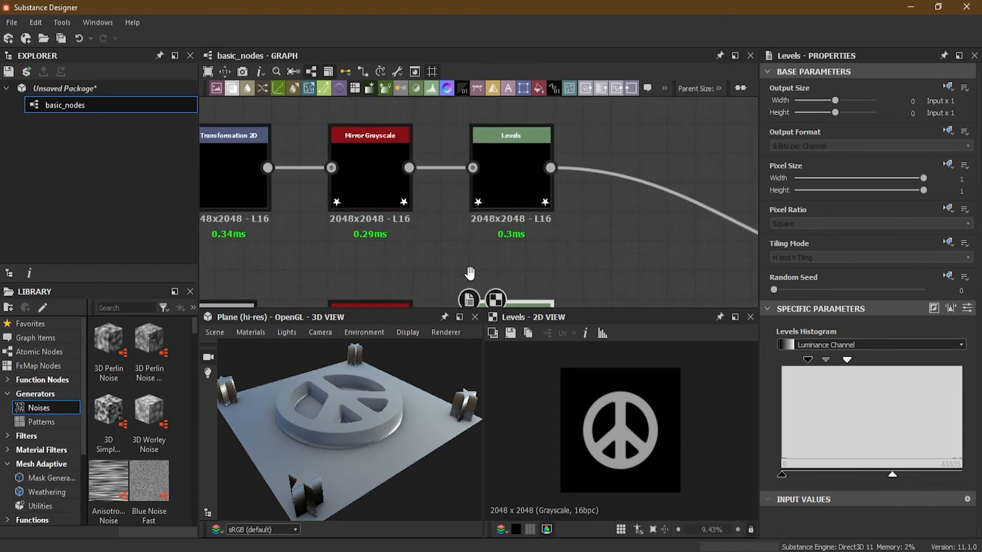
pyautogui.click(505, 174)
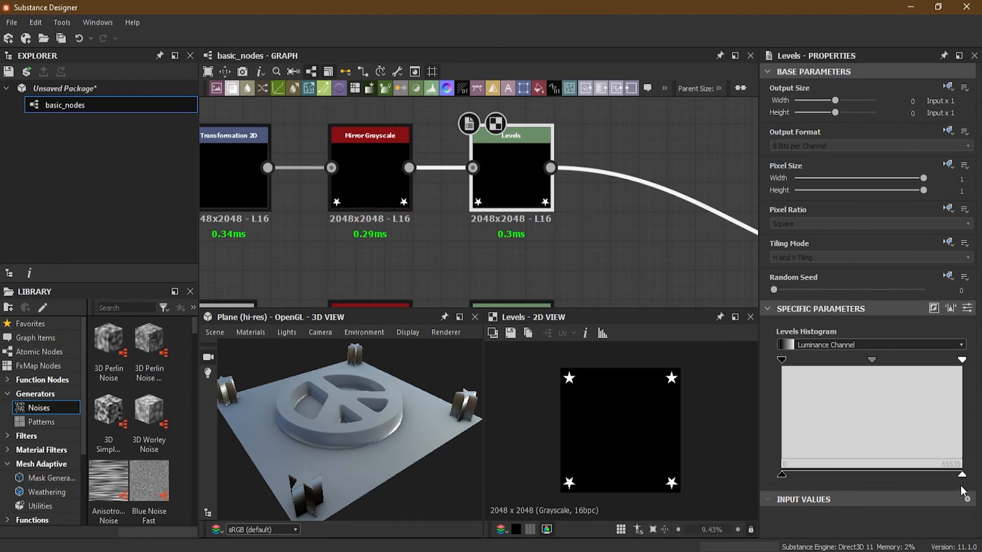
pyautogui.moveTo(961, 475); pyautogui.dragTo(859, 483)
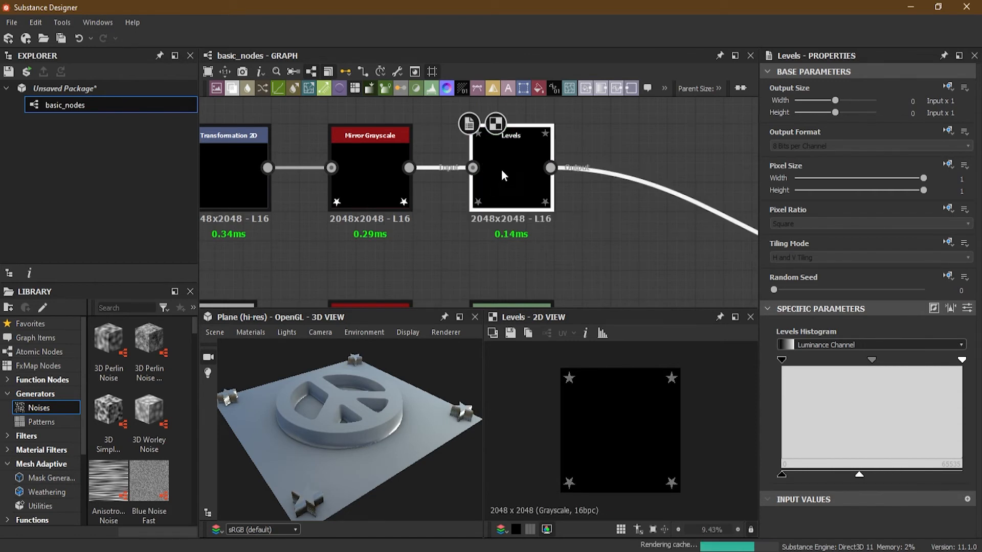
pyautogui.moveTo(859, 475); pyautogui.dragTo(813, 480)
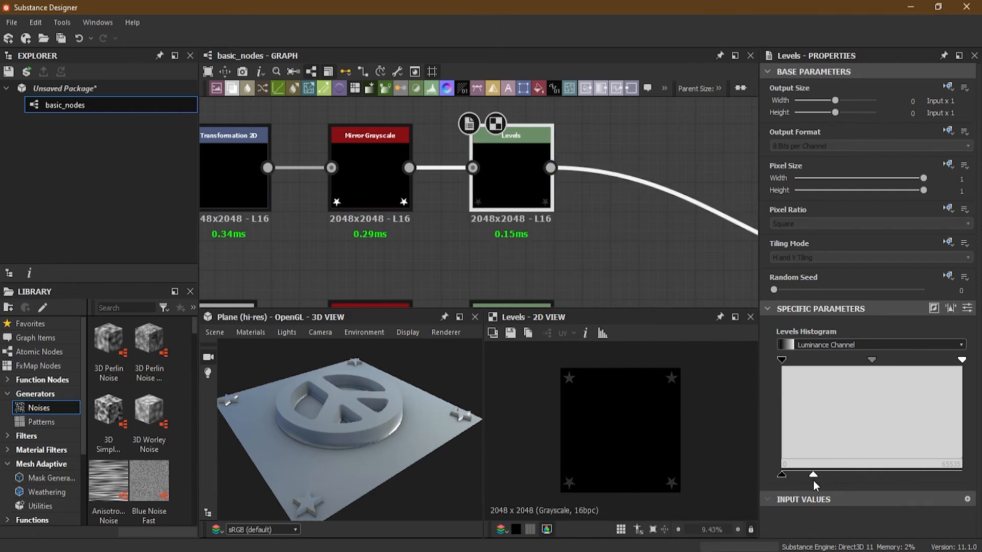
pyautogui.moveTo(347, 403); pyautogui.dragTo(382, 410)
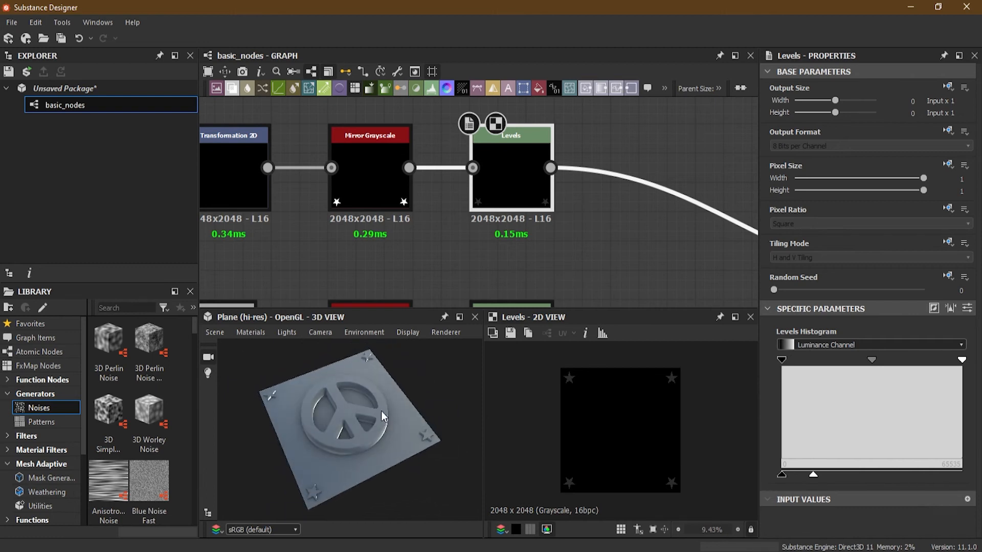
# - Compare the grey values of the star and peace sign Levels nodes with their heights in the 3D view
pyautogui.scroll(-5, 587, 221)
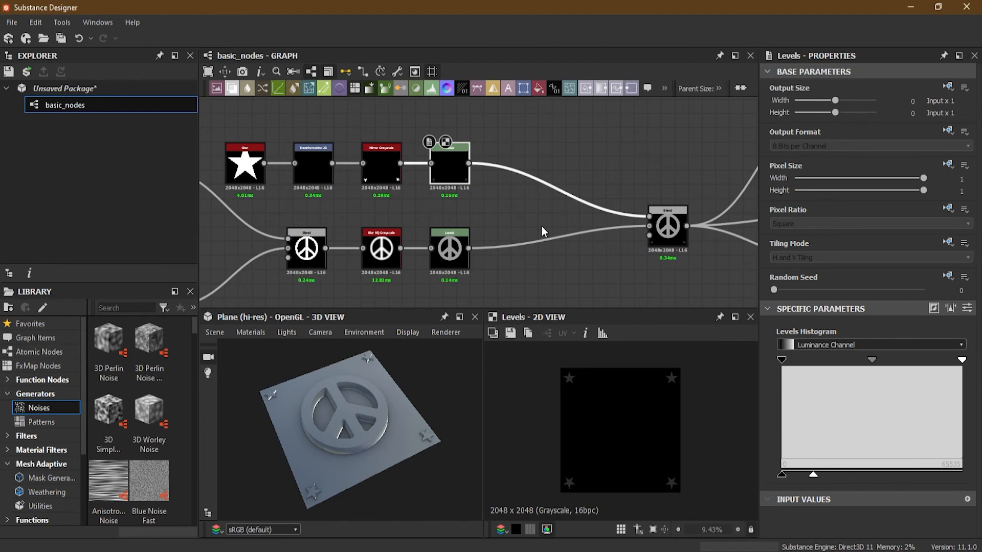
pyautogui.scroll(8, 465, 246)
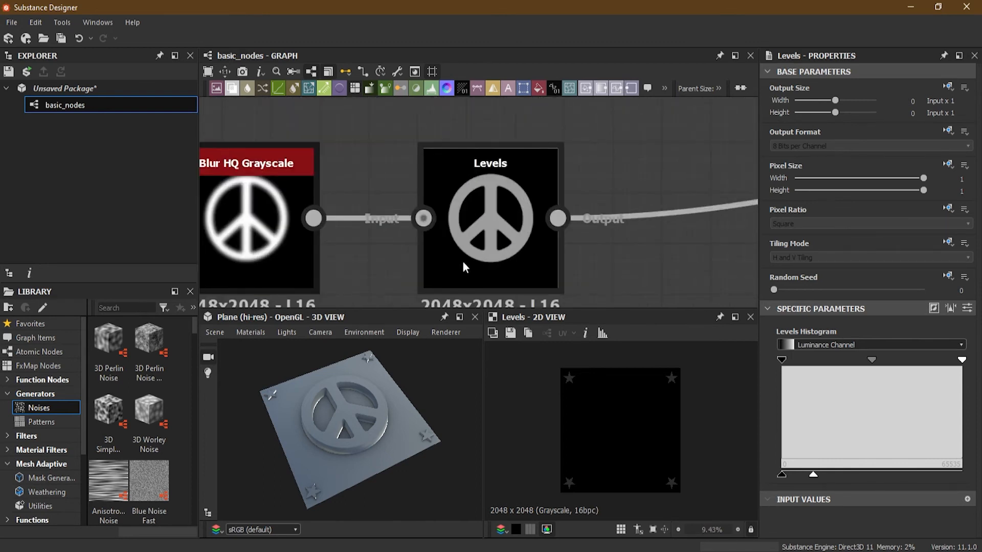
pyautogui.scroll(1, 465, 245)
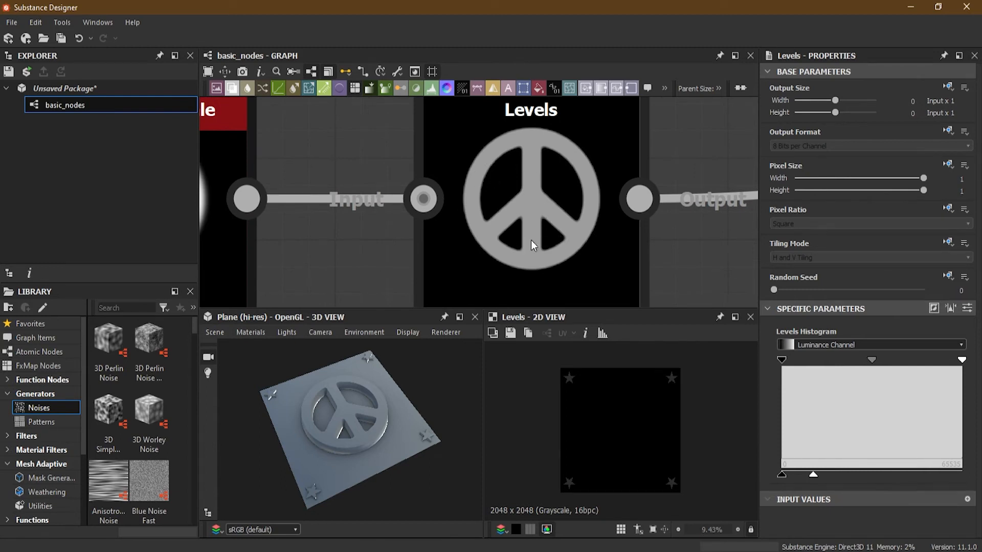
pyautogui.scroll(-5, 515, 226)
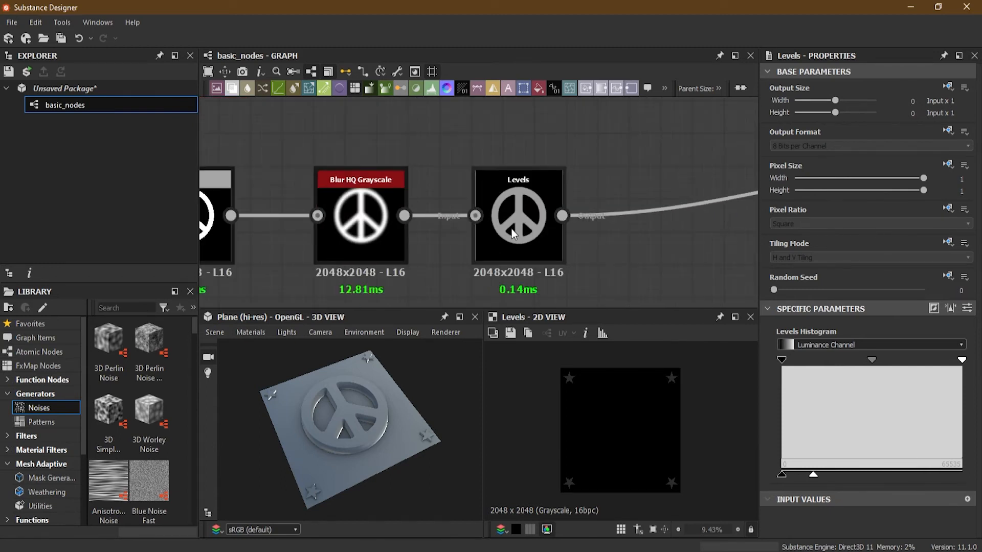
pyautogui.scroll(1, 337, 224)
pyautogui.moveTo(598, 173); pyautogui.dragTo(516, 224, button='middle')
pyautogui.scroll(-4, 517, 223)
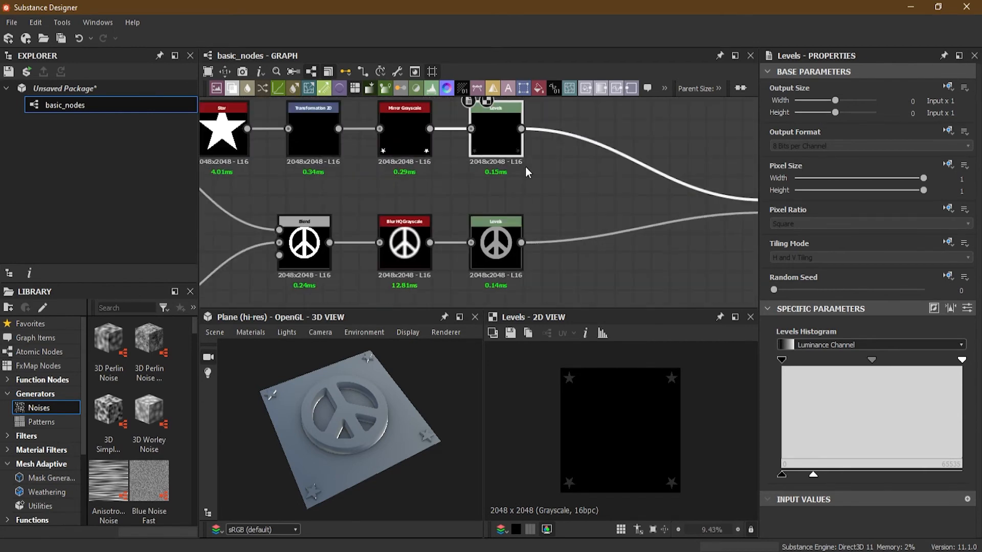
pyautogui.scroll(5, 526, 166)
pyautogui.scroll(-4, 513, 225)
pyautogui.scroll(3, 504, 214)
pyautogui.moveTo(382, 458); pyautogui.dragTo(393, 409)
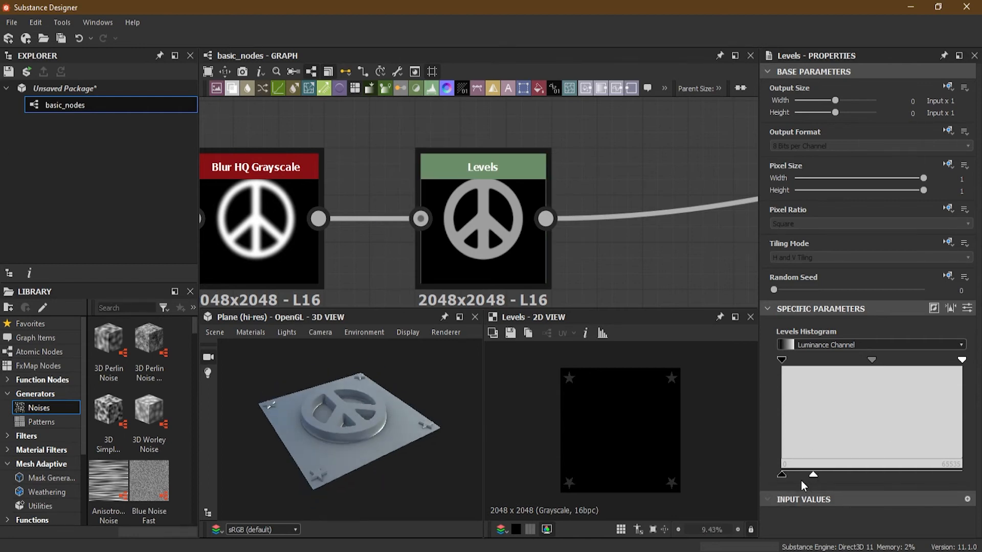
# - Invert the stars' Levels output, moving black to about 90 percent and white to about 8 percent of the range
pyautogui.moveTo(814, 475); pyautogui.dragTo(879, 475)
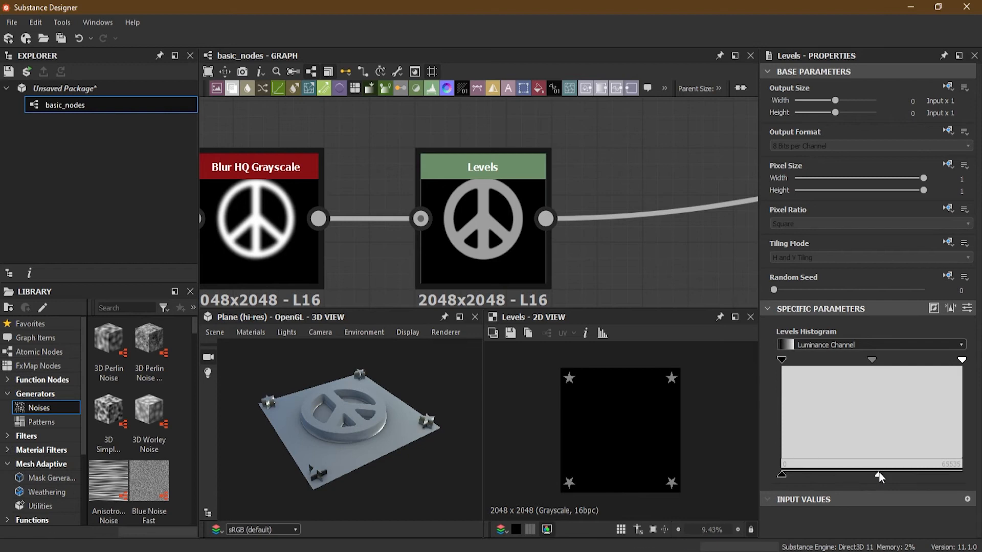
pyautogui.moveTo(781, 475); pyautogui.dragTo(930, 476)
pyautogui.moveTo(854, 475); pyautogui.dragTo(881, 474)
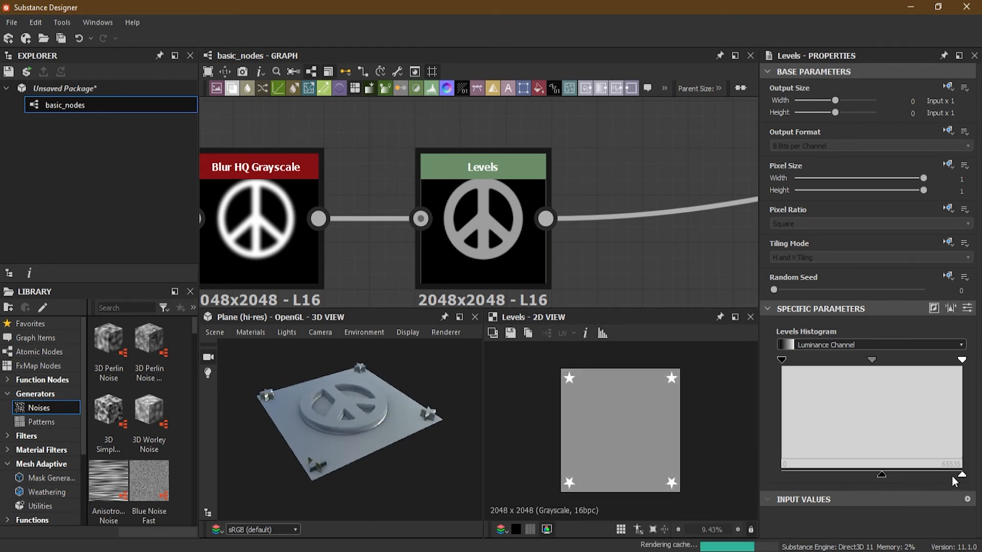
pyautogui.moveTo(961, 475); pyautogui.dragTo(796, 477)
pyautogui.moveTo(882, 475); pyautogui.dragTo(944, 475)
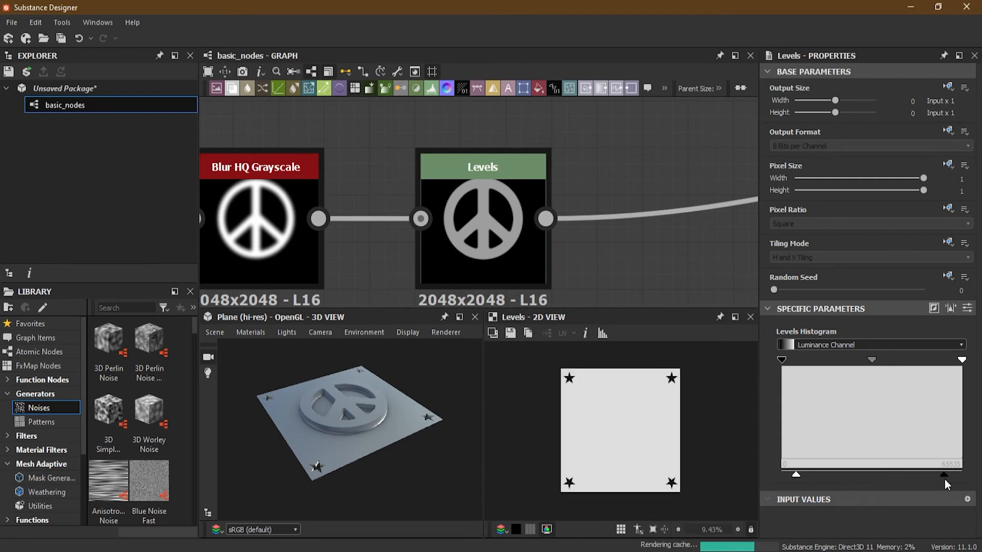
# - Inspect the corner star in 3D and reduce its depth, setting the Levels white output to about one third and black to about two thirds
pyautogui.scroll(5, 328, 426)
pyautogui.scroll(2, 349, 475)
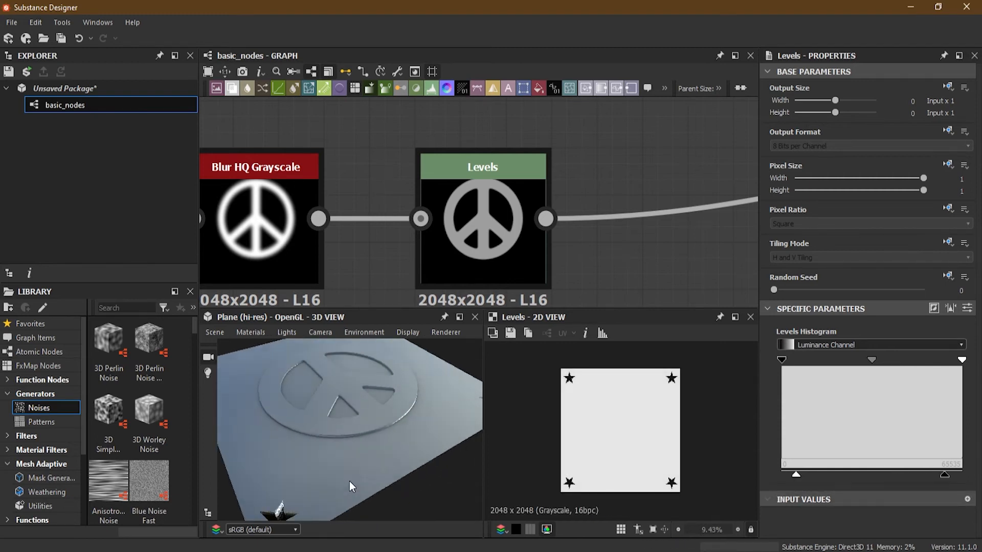
pyautogui.moveTo(349, 480); pyautogui.dragTo(406, 402, button='middle')
pyautogui.moveTo(406, 401); pyautogui.dragTo(398, 441)
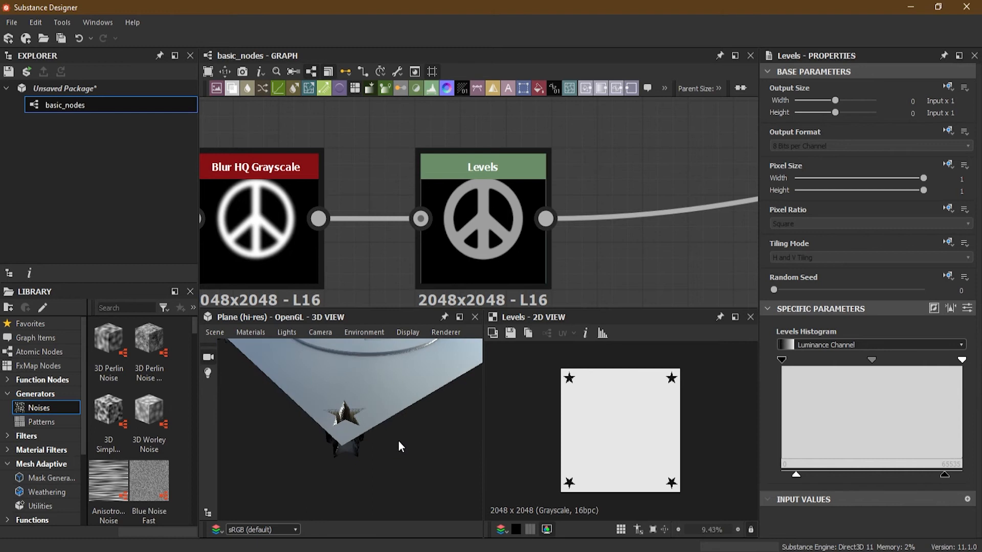
pyautogui.moveTo(796, 477); pyautogui.dragTo(844, 474)
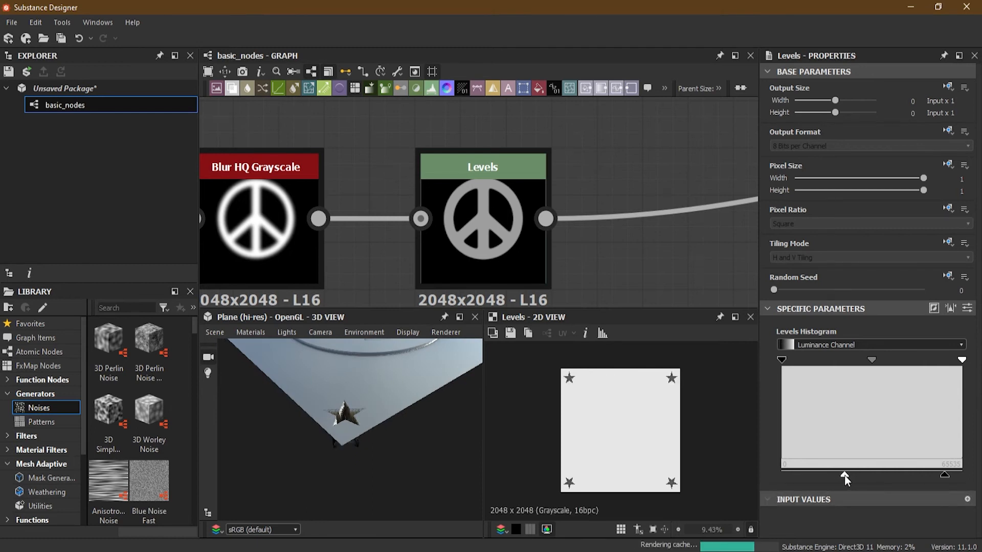
pyautogui.moveTo(950, 480); pyautogui.dragTo(903, 481)
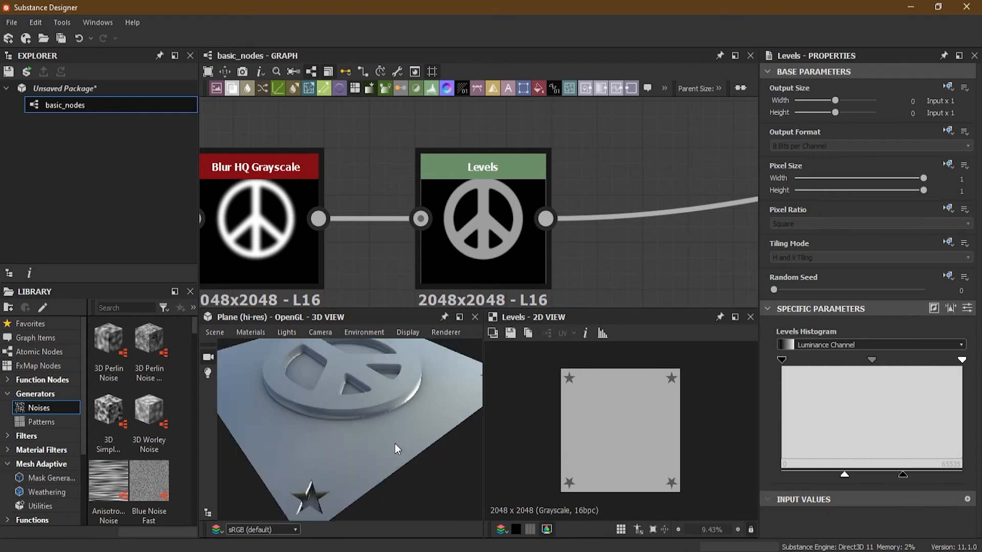
# - Raise the white output of the peace sign's Levels node to the maximum
pyautogui.scroll(-4, 475, 223)
pyautogui.click(483, 229)
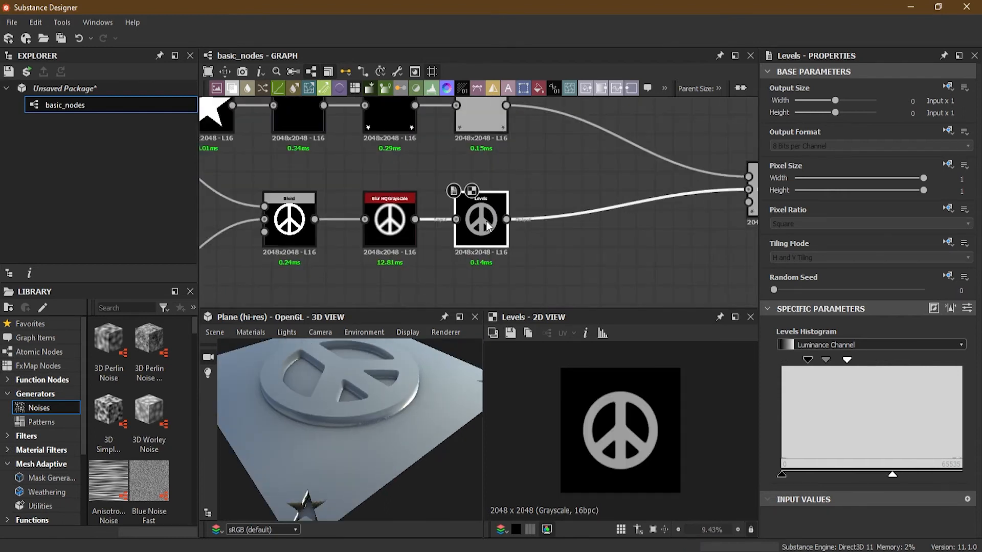
pyautogui.moveTo(891, 477); pyautogui.dragTo(968, 484)
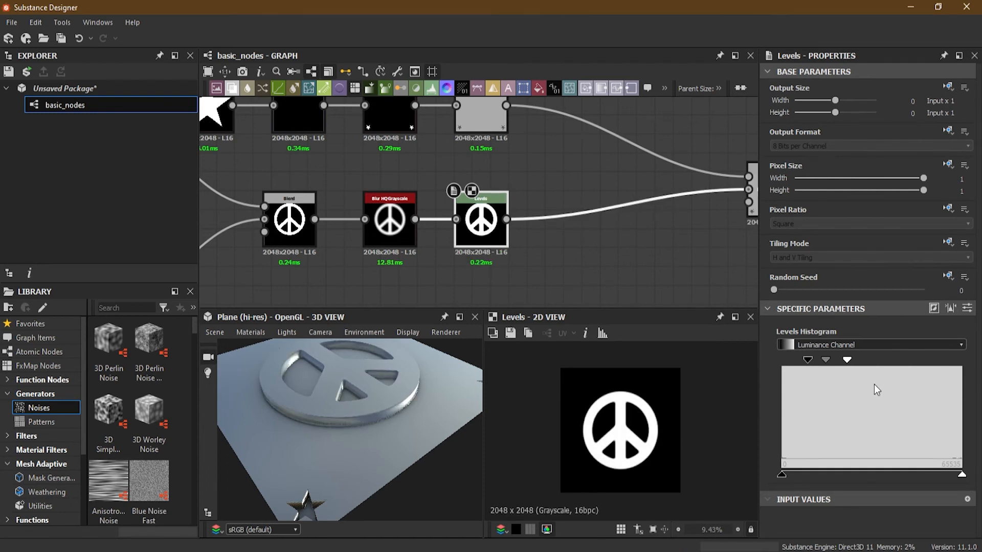
pyautogui.moveTo(963, 477)
pyautogui.mouseDown()
pyautogui.moveTo(863, 475)
pyautogui.moveTo(979, 478)
pyautogui.mouseUp()
# - Invert the peace sign's Levels output with black at about 30 percent and white at the minimum, and restore the full output range
pyautogui.moveTo(781, 475); pyautogui.dragTo(878, 475)
pyautogui.moveTo(960, 474); pyautogui.dragTo(785, 473)
pyautogui.moveTo(878, 475); pyautogui.dragTo(836, 480)
pyautogui.moveTo(406, 385)
pyautogui.mouseDown()
pyautogui.moveTo(398, 479)
pyautogui.moveTo(395, 407)
pyautogui.moveTo(462, 361)
pyautogui.moveTo(370, 389)
pyautogui.moveTo(340, 439)
pyautogui.moveTo(332, 397)
pyautogui.moveTo(361, 391)
pyautogui.moveTo(418, 434)
pyautogui.moveTo(437, 477)
pyautogui.moveTo(436, 427)
pyautogui.moveTo(367, 420)
pyautogui.moveTo(395, 402)
pyautogui.mouseUp()
pyautogui.moveTo(398, 455); pyautogui.dragTo(440, 462)
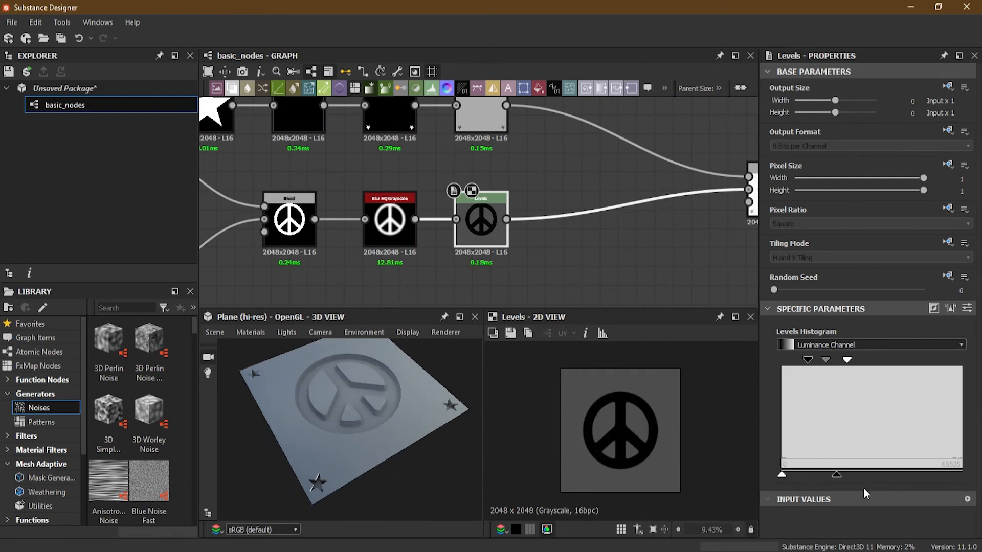
pyautogui.moveTo(782, 476); pyautogui.dragTo(963, 473)
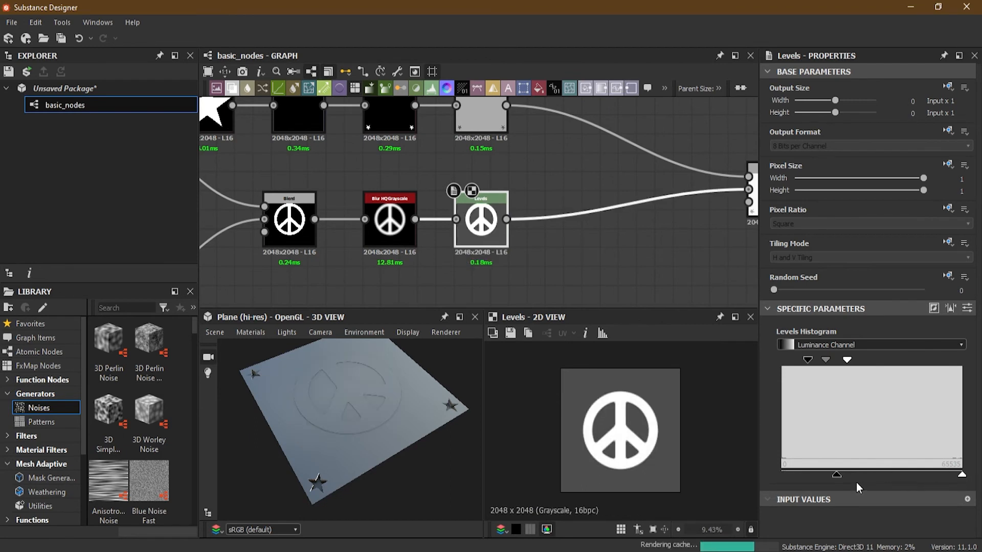
pyautogui.moveTo(836, 474); pyautogui.dragTo(759, 470)
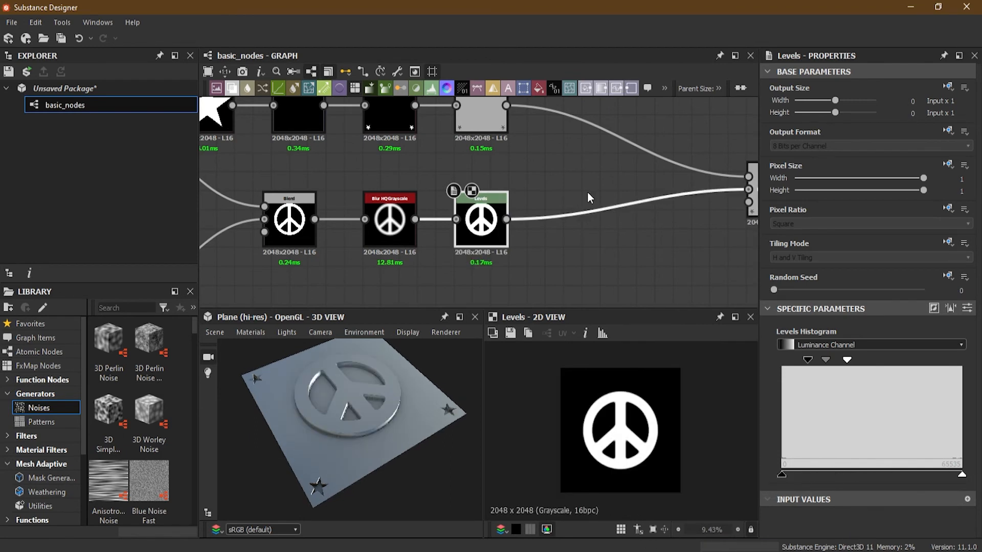
# - Set the stars' Levels output black to the minimum, keeping white at about 35 percent of the range
pyautogui.moveTo(551, 167); pyautogui.dragTo(554, 197, button='middle')
pyautogui.doubleClick(491, 142)
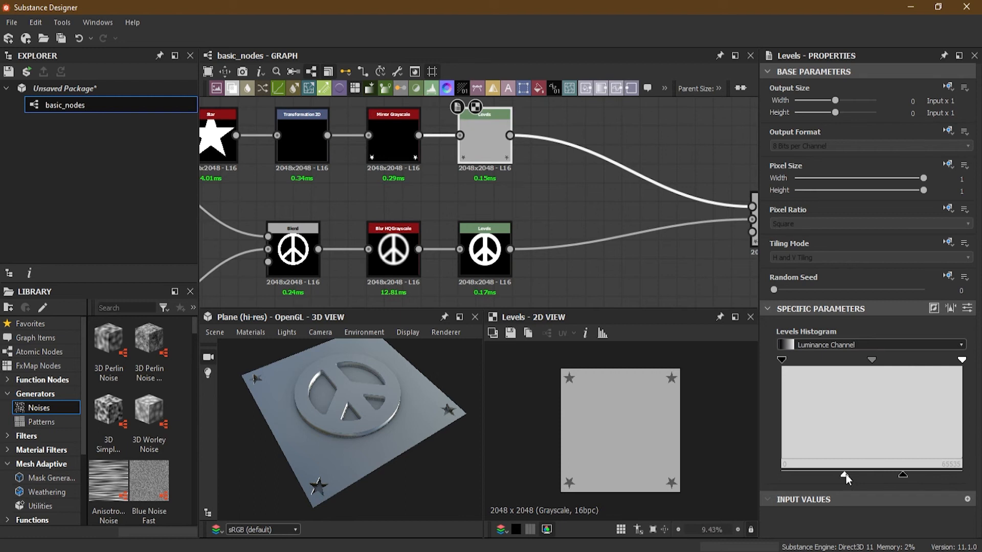
pyautogui.moveTo(903, 474); pyautogui.dragTo(775, 474)
pyautogui.moveTo(845, 474)
pyautogui.mouseDown()
pyautogui.moveTo(827, 476)
pyautogui.moveTo(843, 476)
pyautogui.mouseUp()
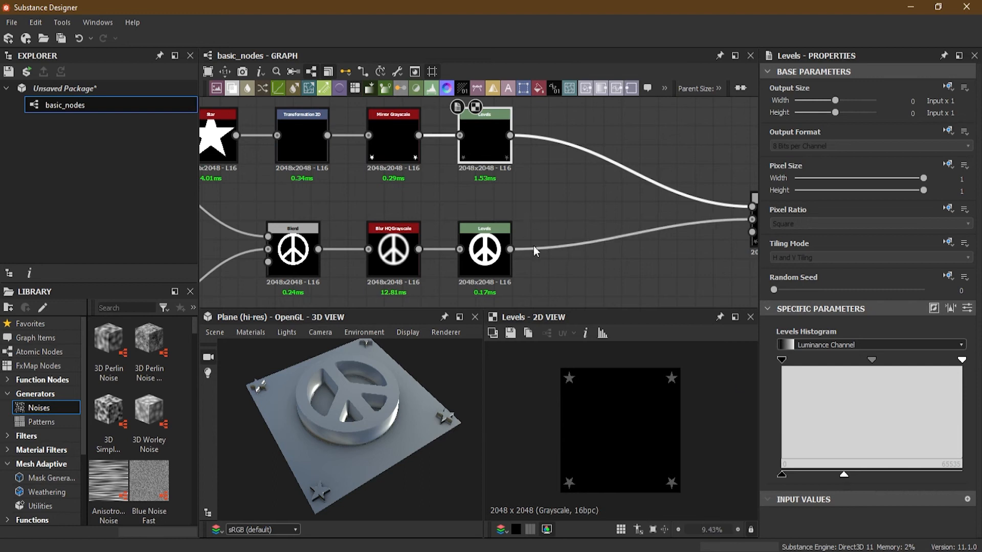
# - Lower the white output of the peace sign's Levels node to about 45 percent of the range
pyautogui.click(484, 256)
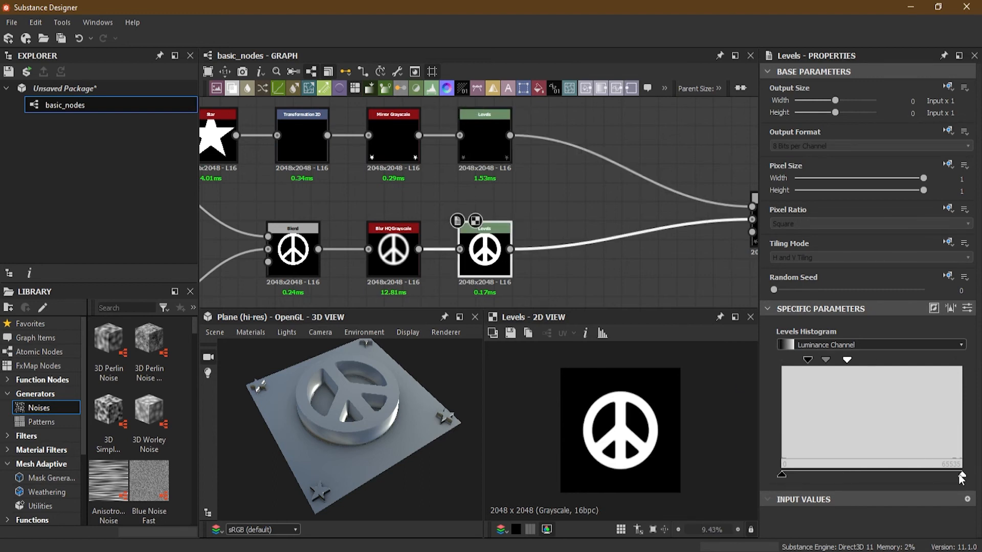
pyautogui.moveTo(962, 475); pyautogui.dragTo(862, 475)
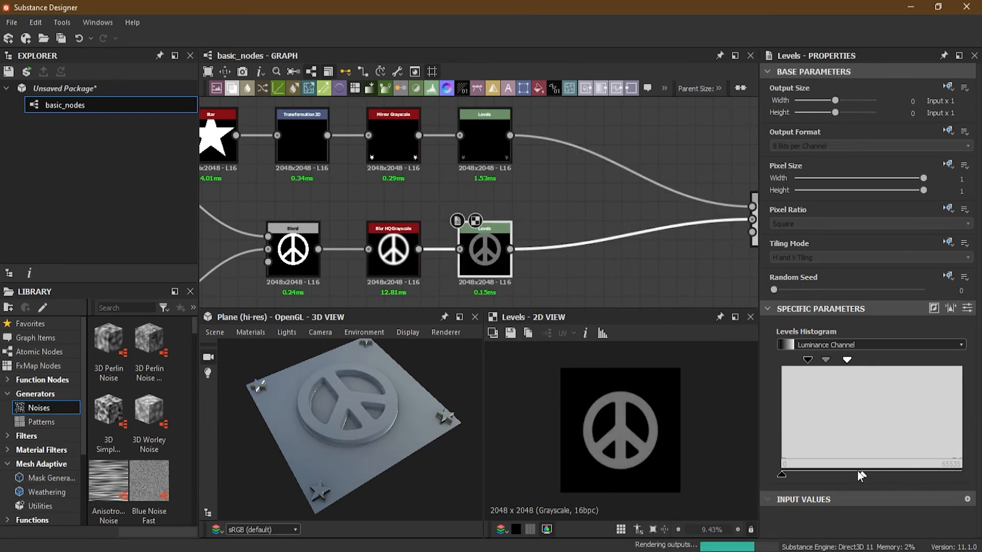
pyautogui.moveTo(507, 239); pyautogui.dragTo(503, 214, button='middle')
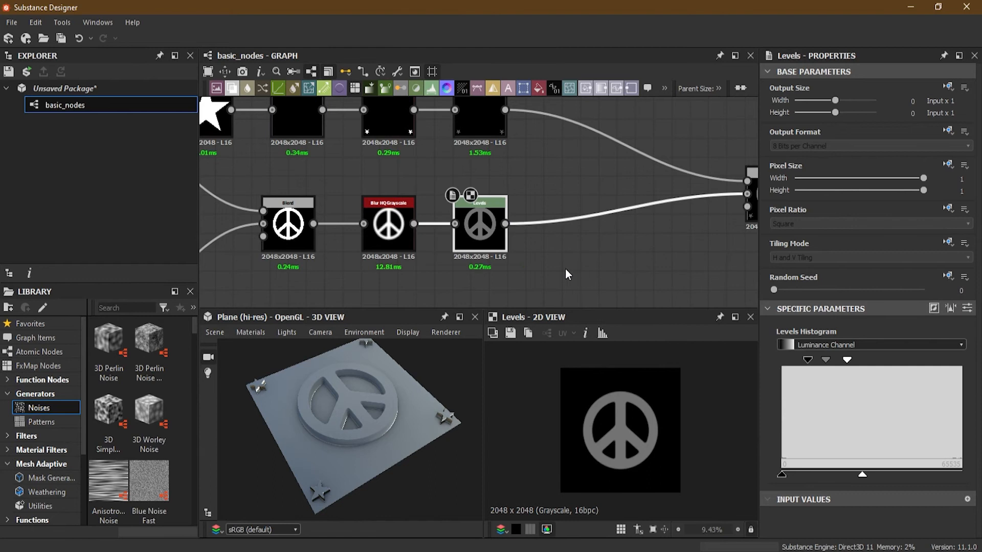
pyautogui.moveTo(546, 268); pyautogui.dragTo(609, 238, button='middle')
pyautogui.scroll(5, 609, 239)
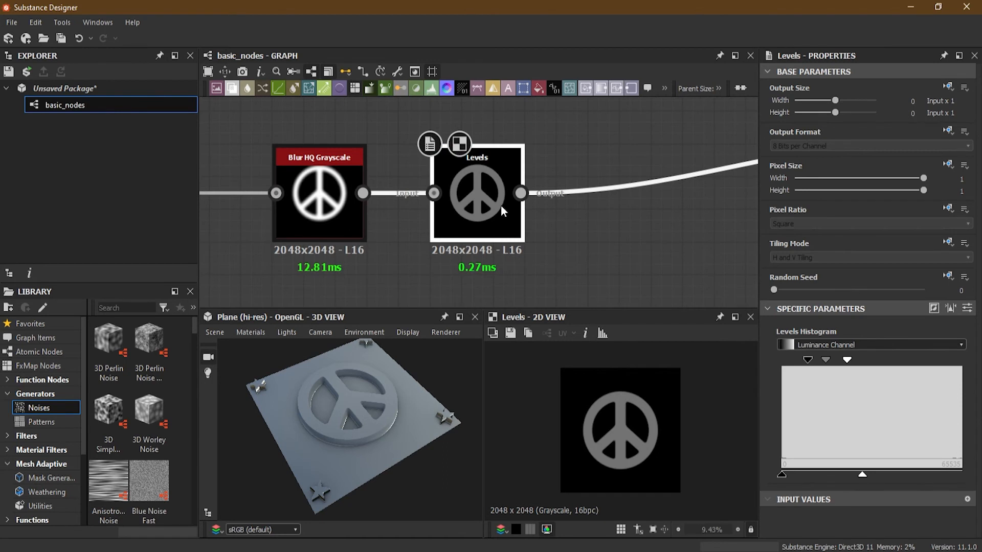
# - Delete the peace sign's Levels node and undo the deletion
pyautogui.press('Delete')
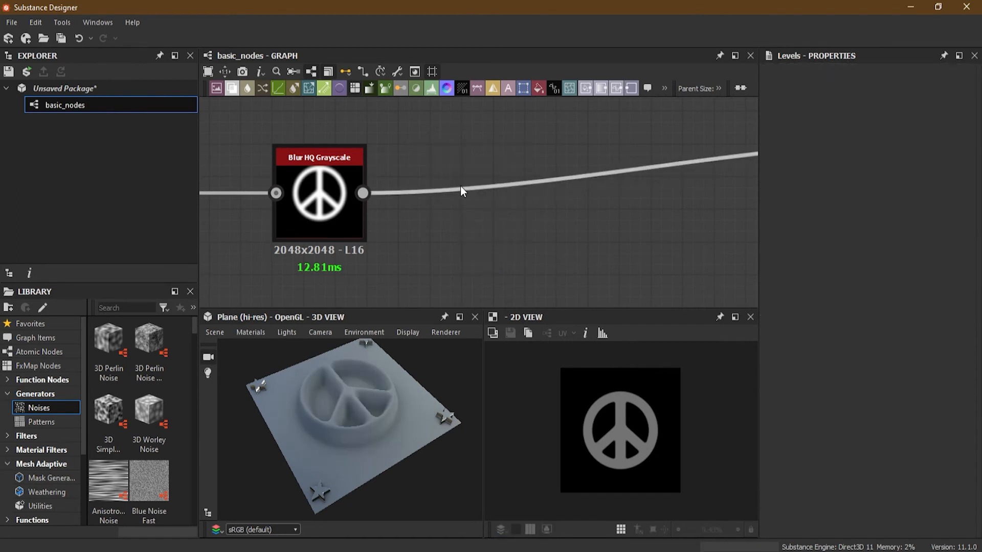
pyautogui.hotkey('ctrl', 'z')
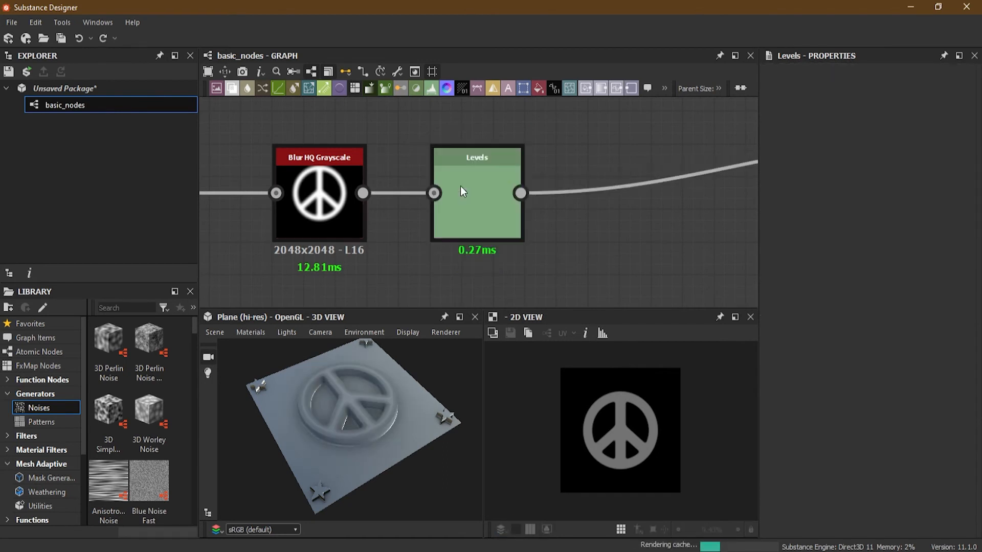
pyautogui.scroll(2, 499, 191)
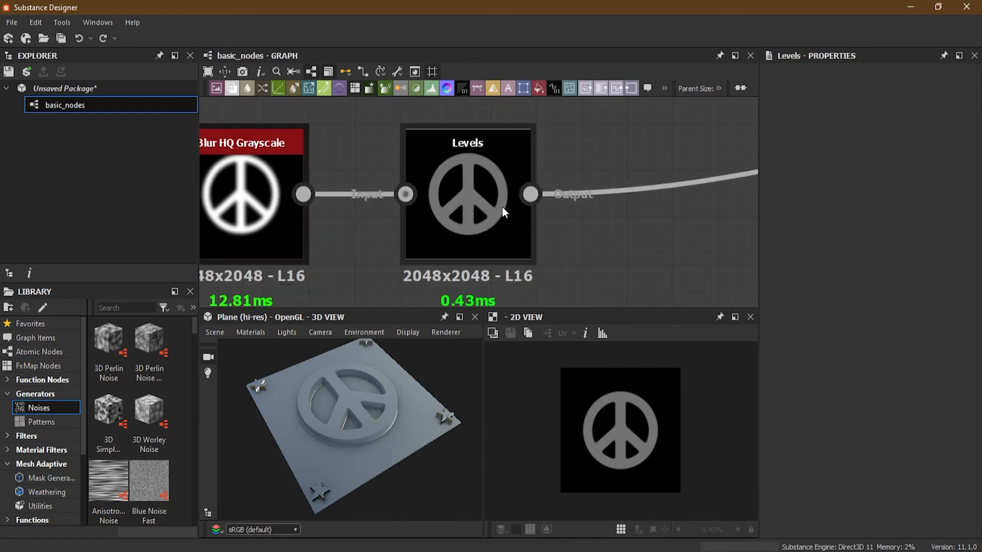
# - Restore the white output of the peace sign's Levels node to the maximum
pyautogui.click(476, 223)
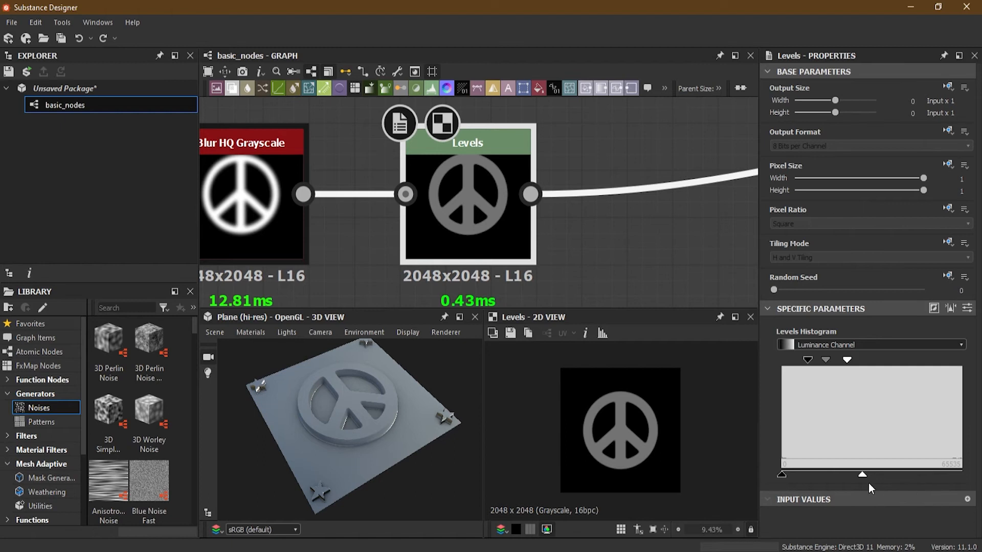
pyautogui.scroll(2, 460, 177)
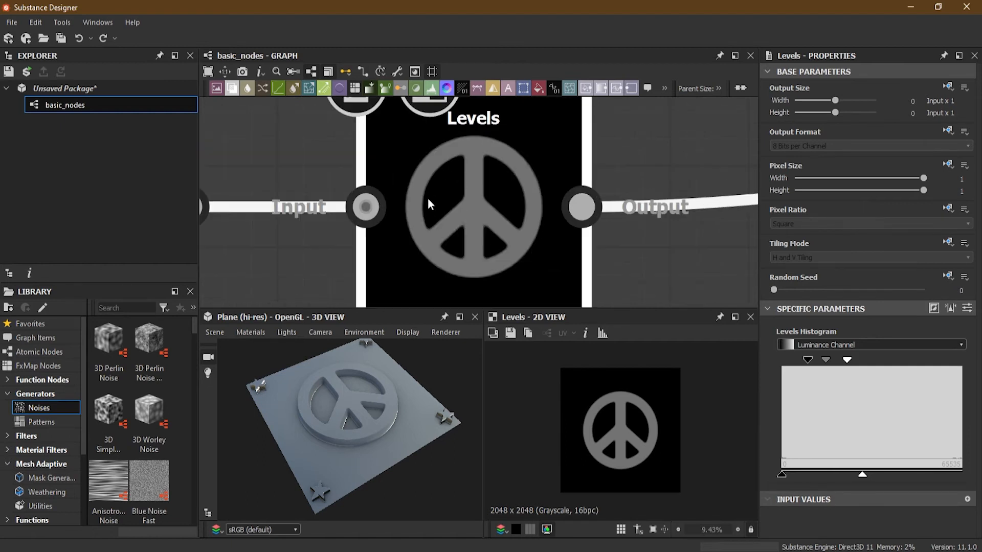
pyautogui.scroll(-3, 470, 201)
pyautogui.moveTo(863, 475); pyautogui.dragTo(961, 475)
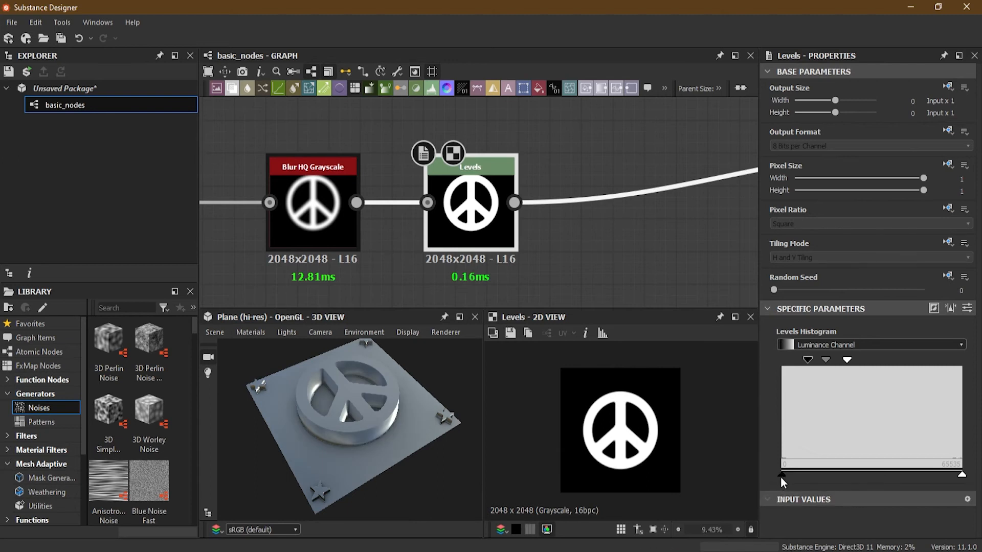
pyautogui.moveTo(567, 190); pyautogui.dragTo(522, 200, button='middle')
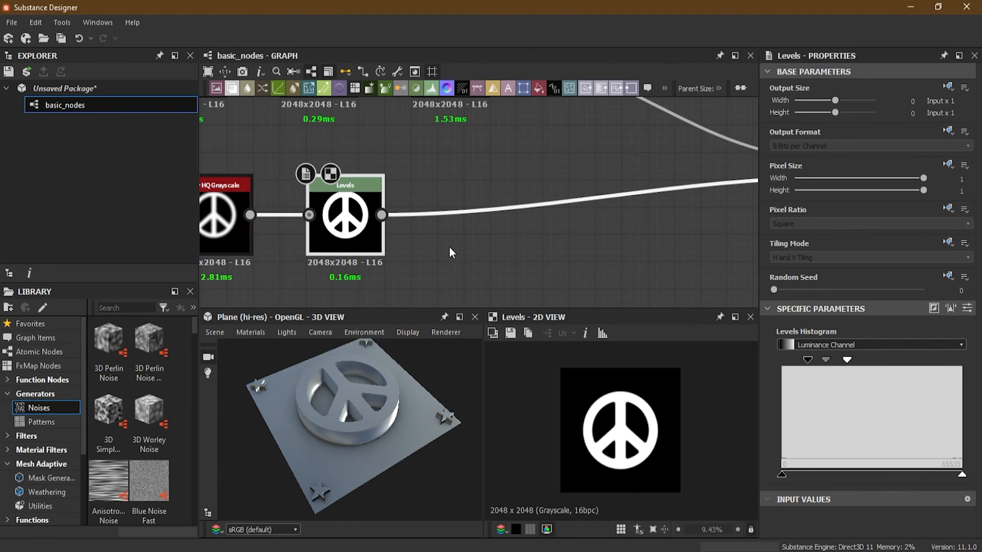
# - Insert a Histogram Range node between the peace sign's Levels node and the final Blend node
pyautogui.scroll(-2, 447, 240)
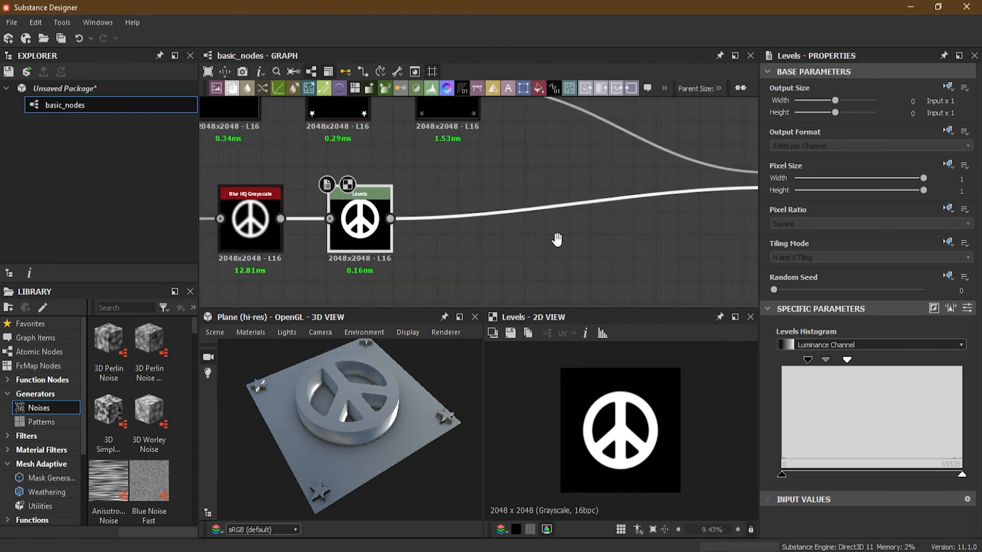
pyautogui.moveTo(559, 236); pyautogui.dragTo(456, 237, button='middle')
pyautogui.moveTo(366, 227); pyautogui.dragTo(437, 227, button='middle')
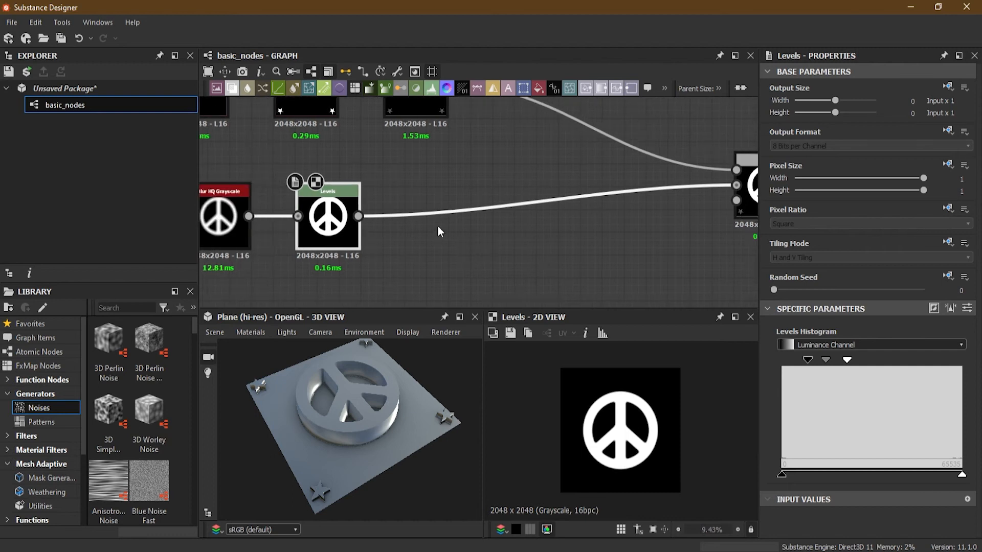
pyautogui.scroll(2, 438, 227)
pyautogui.press('space')
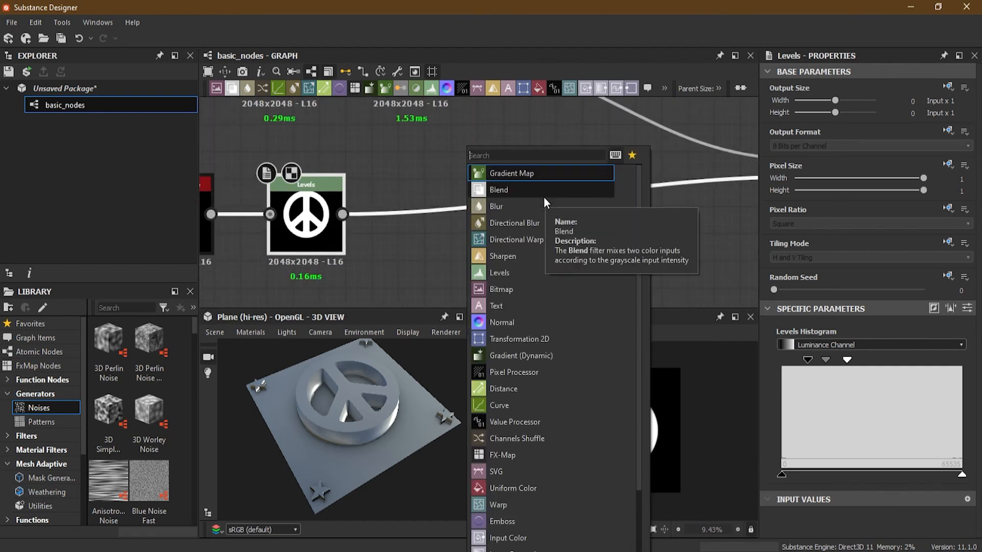
pyautogui.write('his')
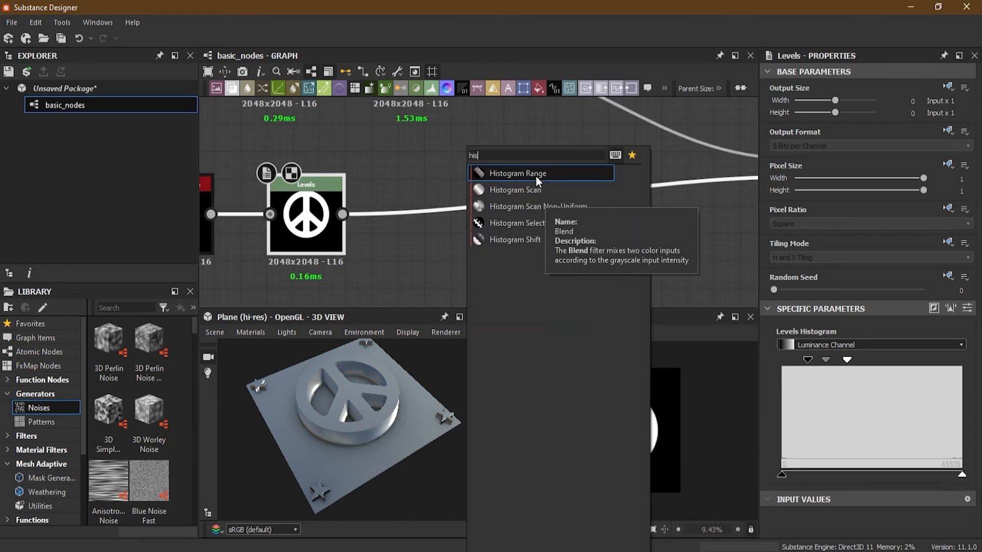
pyautogui.click(536, 176)
pyautogui.moveTo(465, 231); pyautogui.dragTo(480, 229)
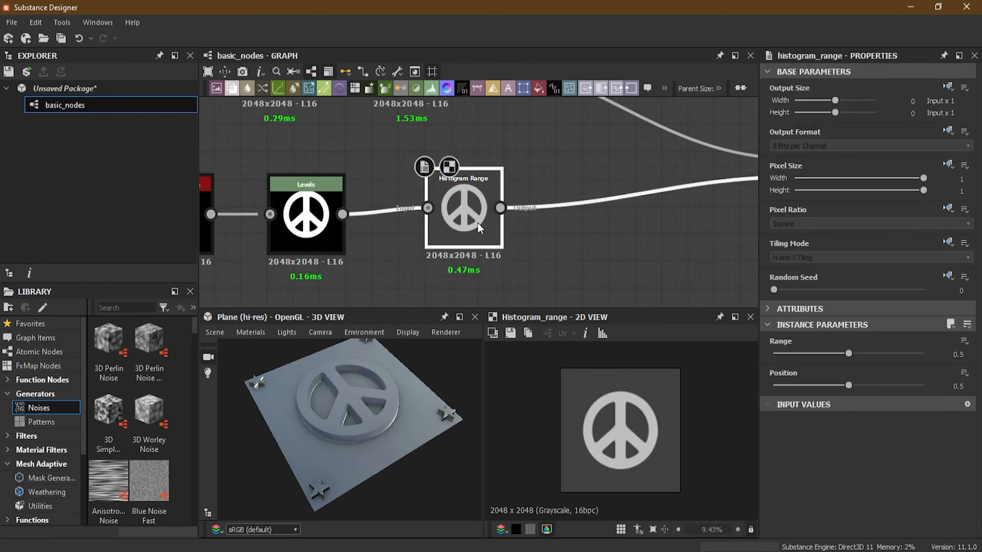
pyautogui.moveTo(478, 225); pyautogui.dragTo(478, 236)
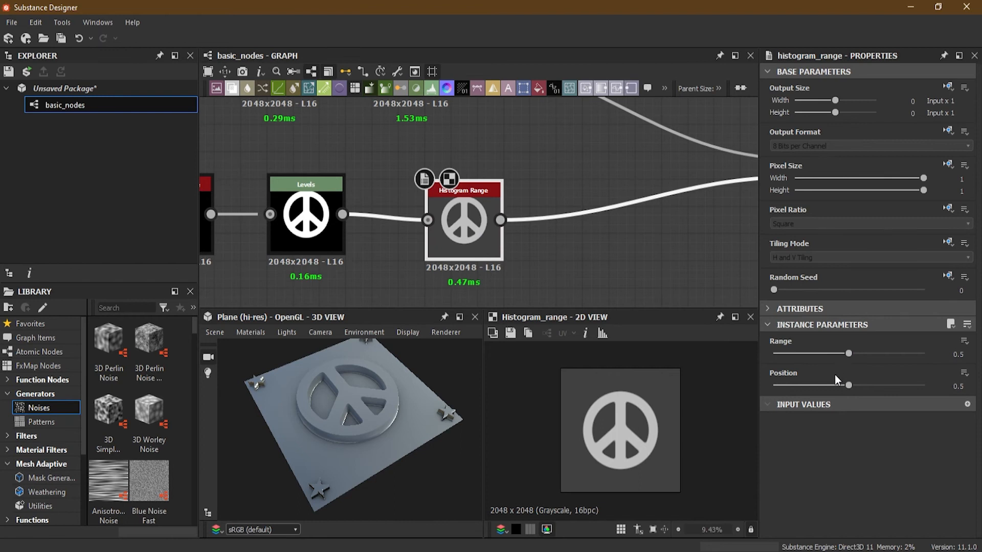
# - Try Histogram Range settings of Range 0.34 with Position 0.21, and set them to Range 0.85 and Position 0.35
pyautogui.moveTo(848, 385); pyautogui.dragTo(804, 386)
pyautogui.moveTo(848, 353); pyautogui.dragTo(824, 354)
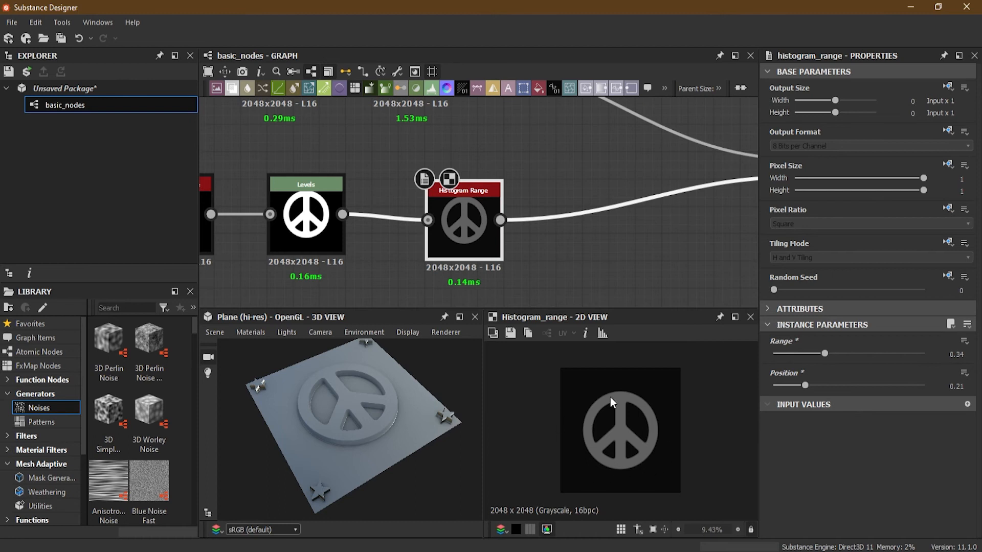
pyautogui.moveTo(805, 384); pyautogui.dragTo(870, 384)
pyautogui.moveTo(824, 353); pyautogui.dragTo(889, 352)
pyautogui.moveTo(870, 385); pyautogui.dragTo(830, 388)
pyautogui.moveTo(890, 355)
pyautogui.mouseDown()
pyautogui.moveTo(904, 354)
pyautogui.moveTo(826, 354)
pyautogui.moveTo(894, 358)
pyautogui.mouseUp()
pyautogui.moveTo(827, 385)
pyautogui.mouseDown()
pyautogui.moveTo(795, 387)
pyautogui.moveTo(885, 385)
pyautogui.moveTo(894, 354)
pyautogui.moveTo(903, 359)
pyautogui.moveTo(827, 387)
pyautogui.mouseUp()
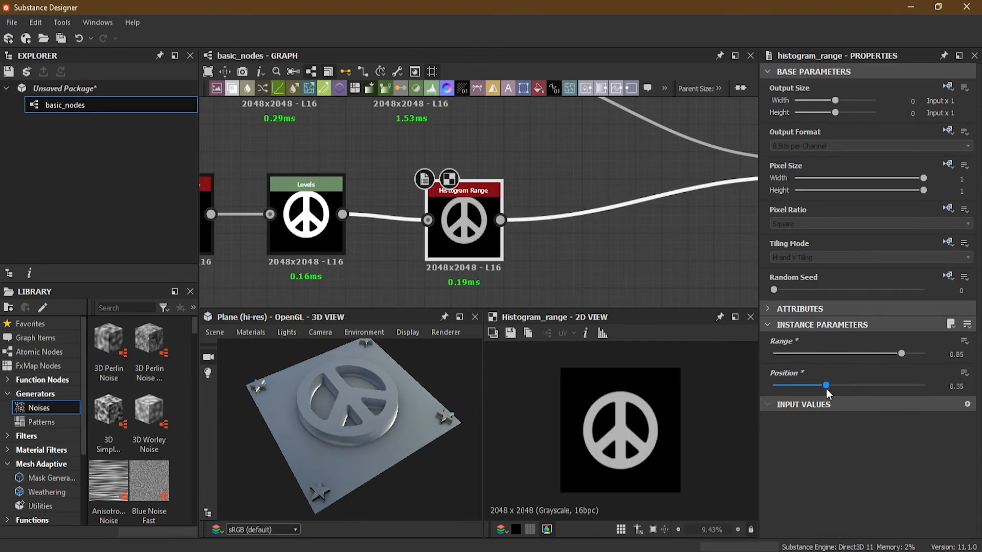
# - Delete the Histogram Range node from the peace sign branch
pyautogui.scroll(2, 345, 222)
pyautogui.scroll(-1, 463, 259)
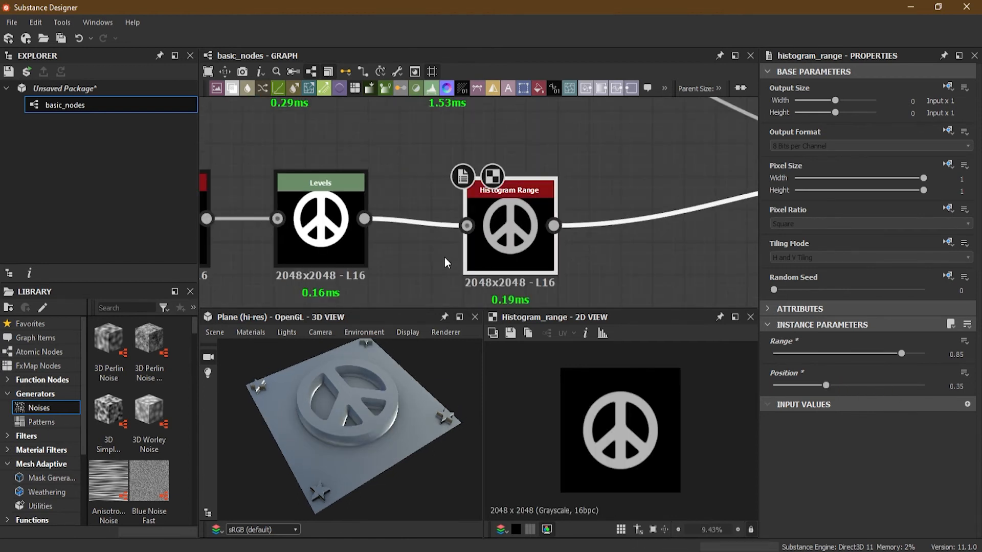
pyautogui.moveTo(449, 261); pyautogui.dragTo(526, 226, button='middle')
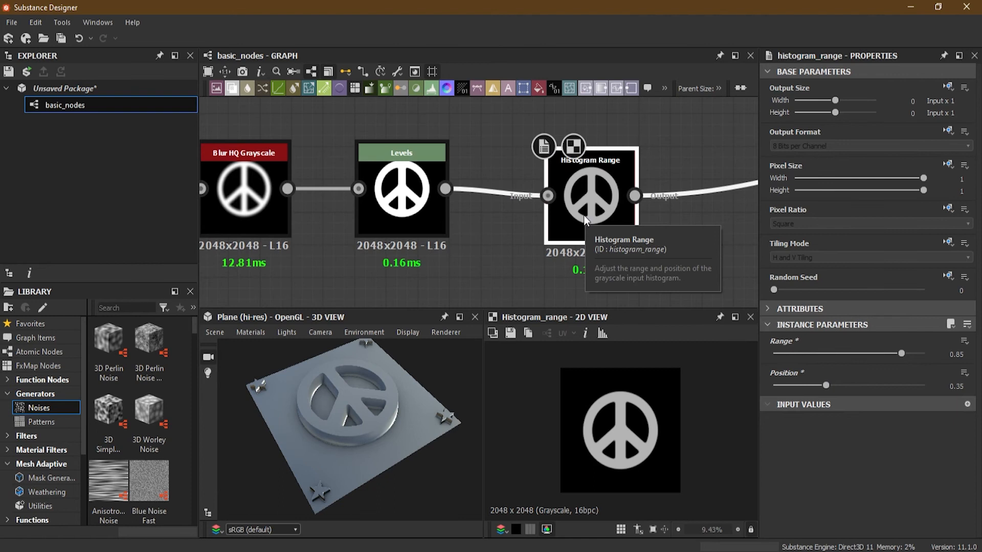
pyautogui.press('Delete')
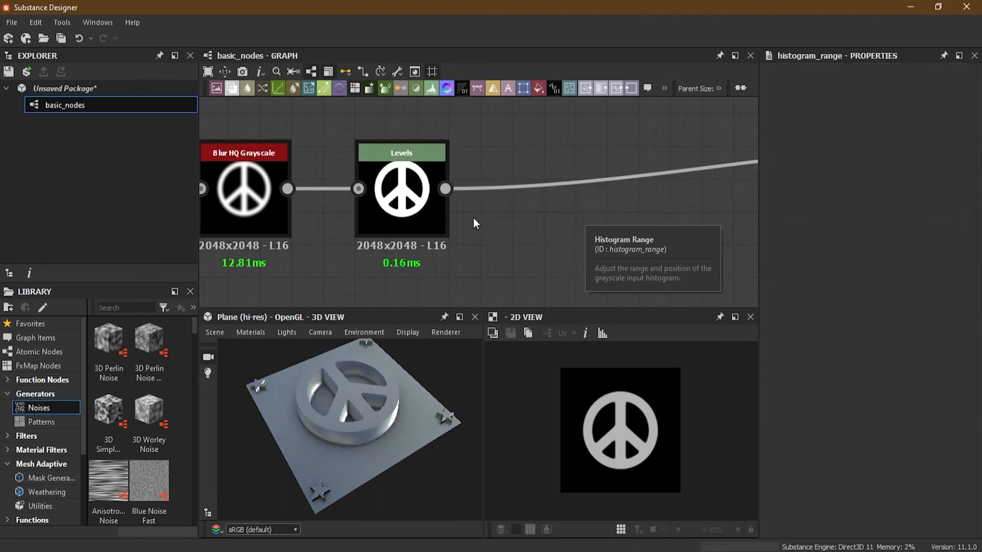
# - Examine the raised peace sign's surface and edges in the 3D view and compare them with its Levels node's thumbnail
pyautogui.scroll(1, 471, 185)
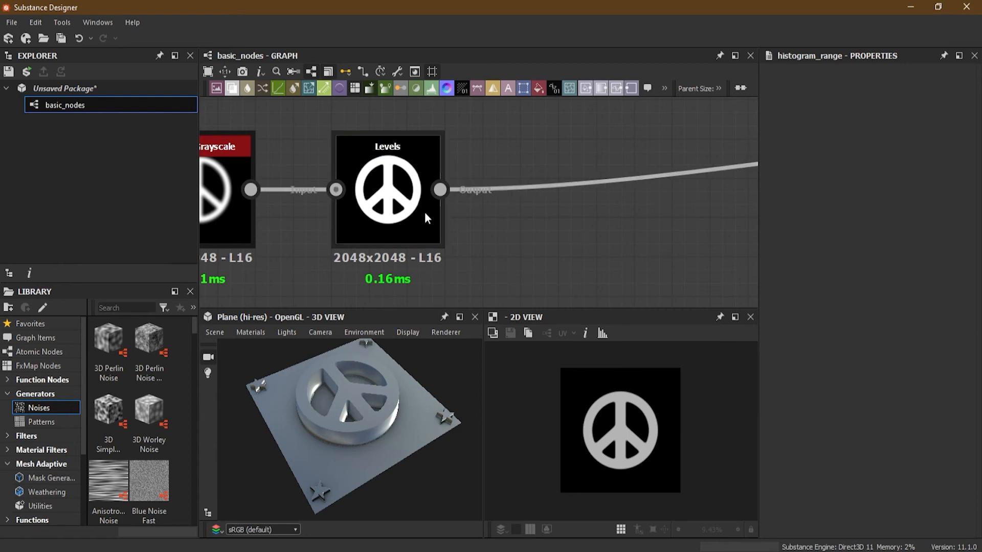
pyautogui.moveTo(372, 395); pyautogui.dragTo(334, 376)
pyautogui.moveTo(376, 175); pyautogui.dragTo(418, 178, button='middle')
pyautogui.scroll(3, 400, 171)
pyautogui.scroll(3, 436, 149)
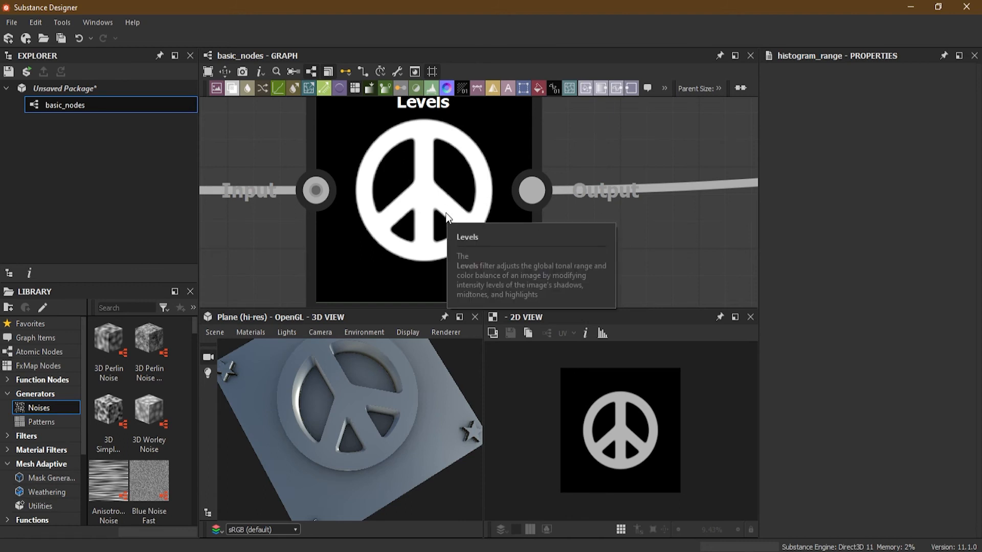
pyautogui.scroll(-3, 558, 222)
pyautogui.moveTo(556, 232); pyautogui.dragTo(471, 240, button='middle')
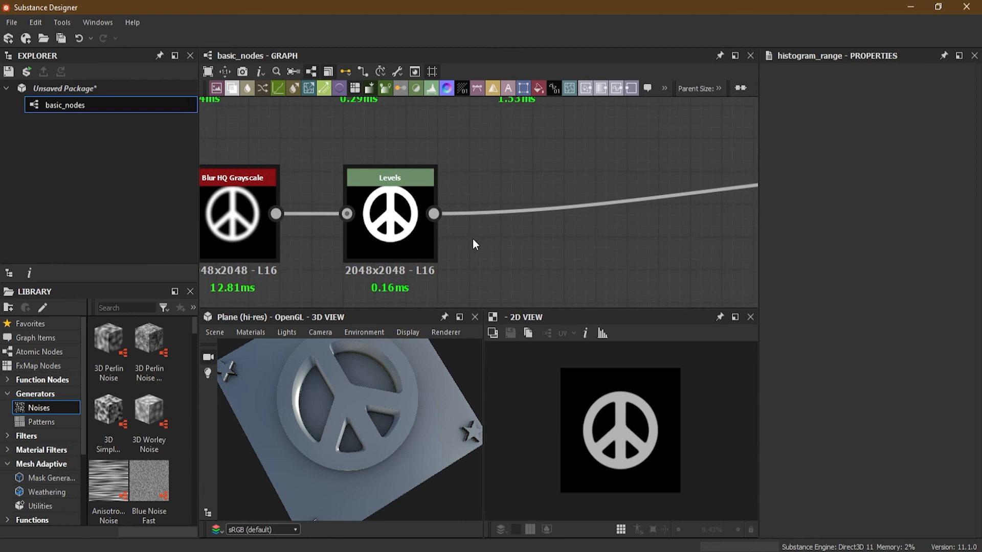
pyautogui.scroll(1, 474, 245)
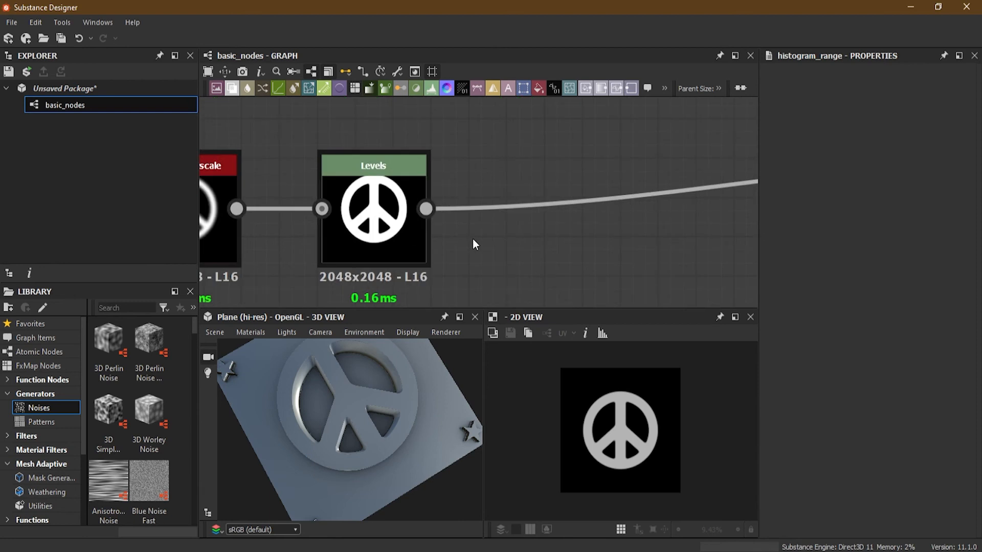
# - Insert a Histogram Scan node between the peace sign's Levels node and the Blend node, and inspect the plane in 3D
pyautogui.moveTo(471, 155); pyautogui.dragTo(535, 247)
pyautogui.moveTo(534, 248); pyautogui.dragTo(348, 269, button='middle')
pyautogui.scroll(-3, 419, 256)
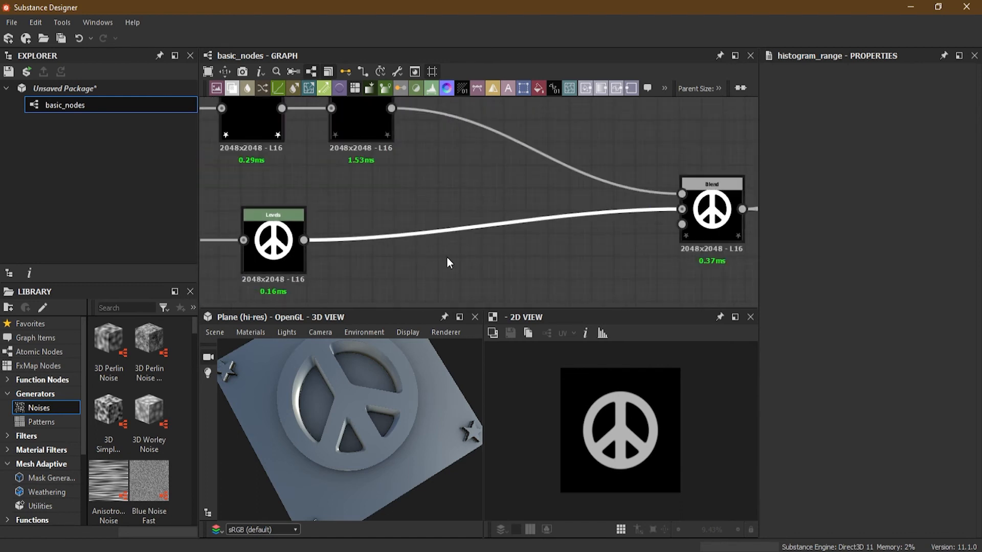
pyautogui.press('space')
pyautogui.write('his')
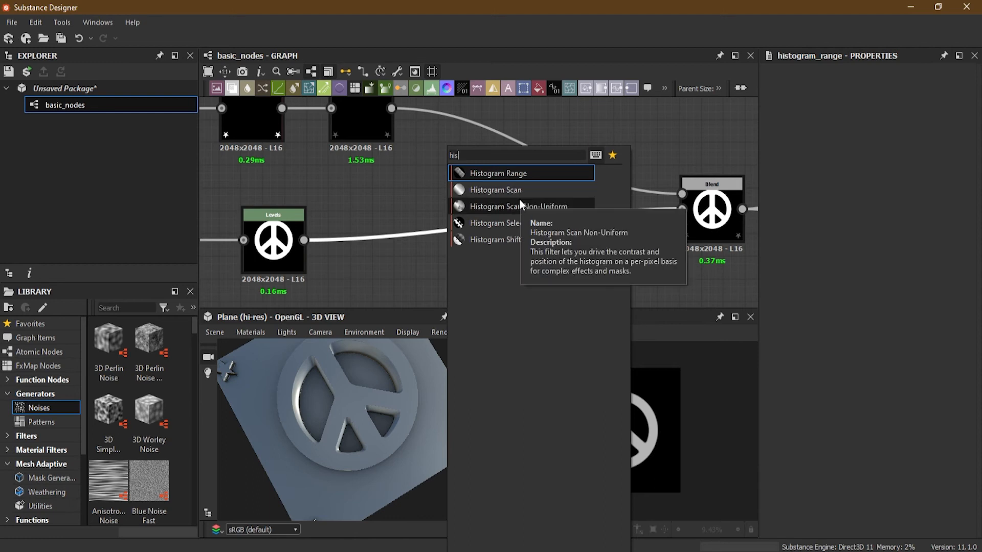
pyautogui.press('Escape')
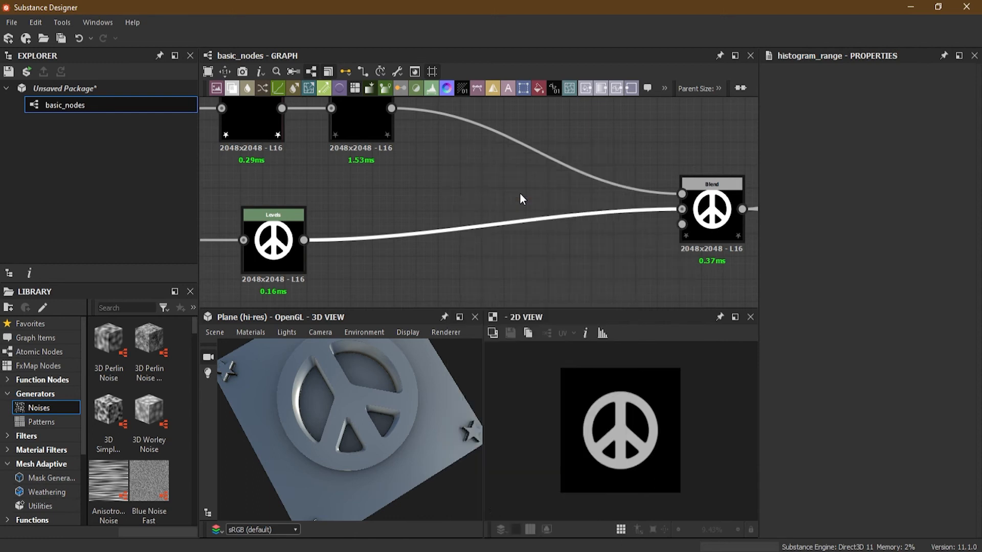
pyautogui.moveTo(489, 243); pyautogui.dragTo(448, 262)
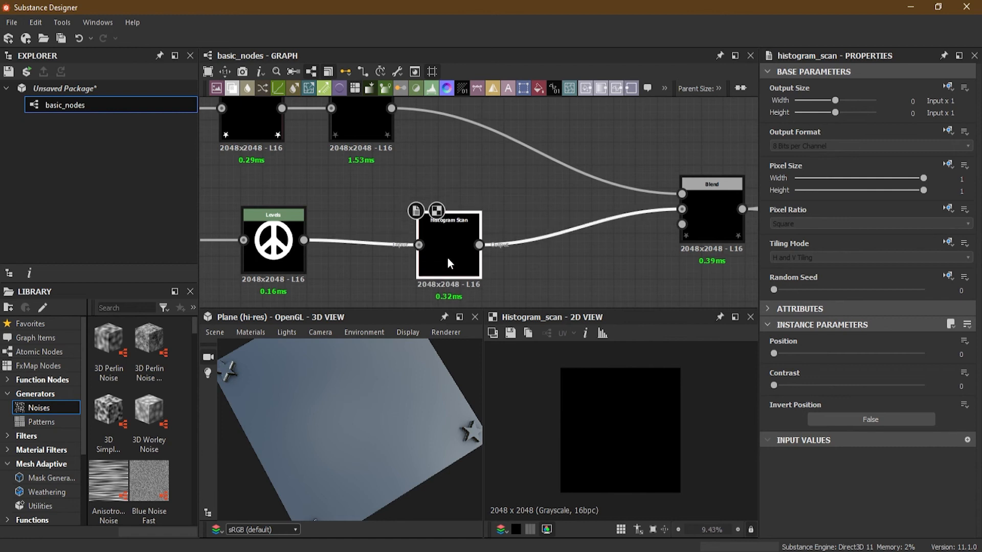
pyautogui.scroll(4, 447, 257)
pyautogui.moveTo(501, 219); pyautogui.dragTo(497, 217)
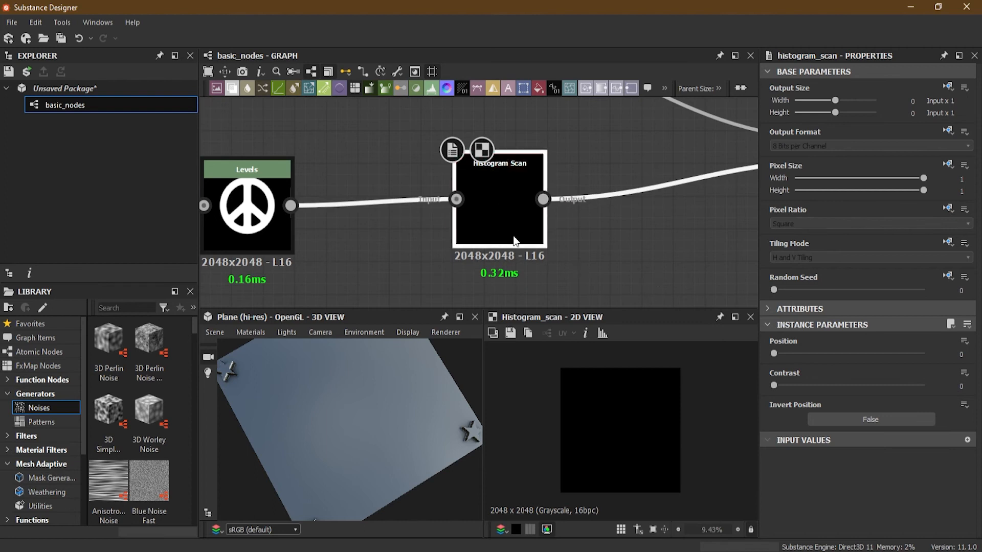
pyautogui.hotkey('ctrl', 'z')
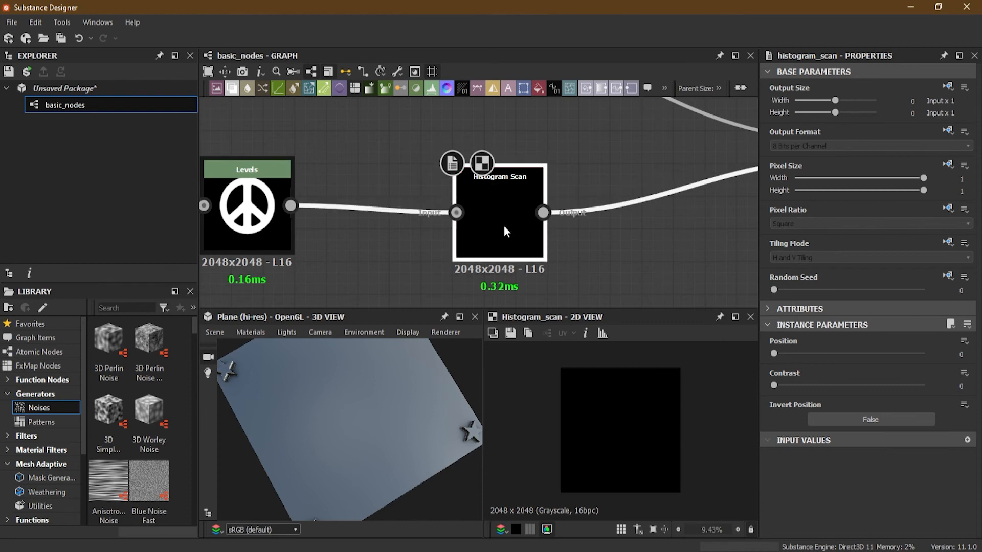
pyautogui.moveTo(358, 453); pyautogui.dragTo(379, 389)
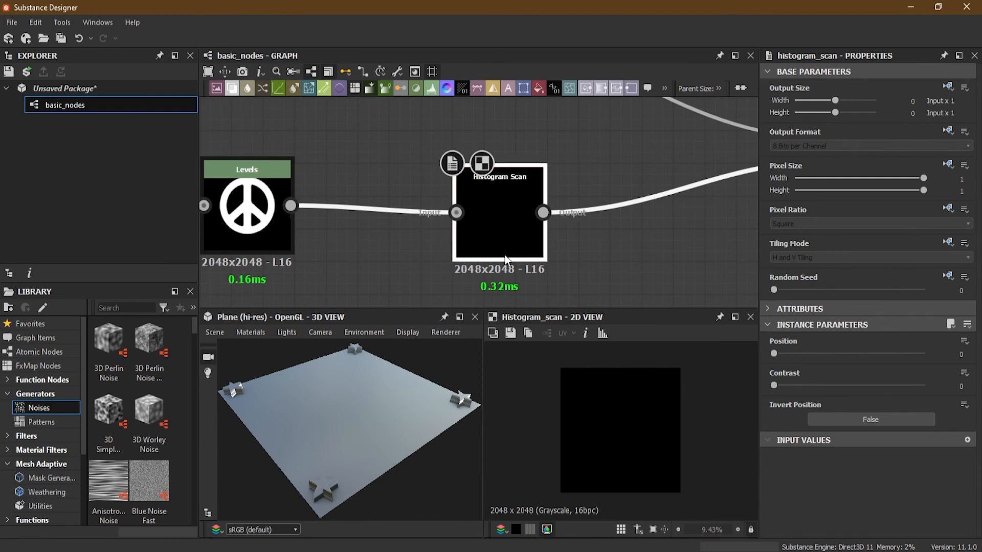
# - Try the Histogram Scan with Contrast 1 at Position 0.6 and 1, comparing its output with the Levels node
pyautogui.moveTo(774, 385); pyautogui.dragTo(891, 384)
pyautogui.moveTo(776, 355); pyautogui.dragTo(928, 354)
pyautogui.scroll(1, 622, 439)
pyautogui.scroll(4, 622, 439)
pyautogui.moveTo(892, 385); pyautogui.dragTo(933, 388)
pyautogui.moveTo(923, 353); pyautogui.dragTo(866, 354)
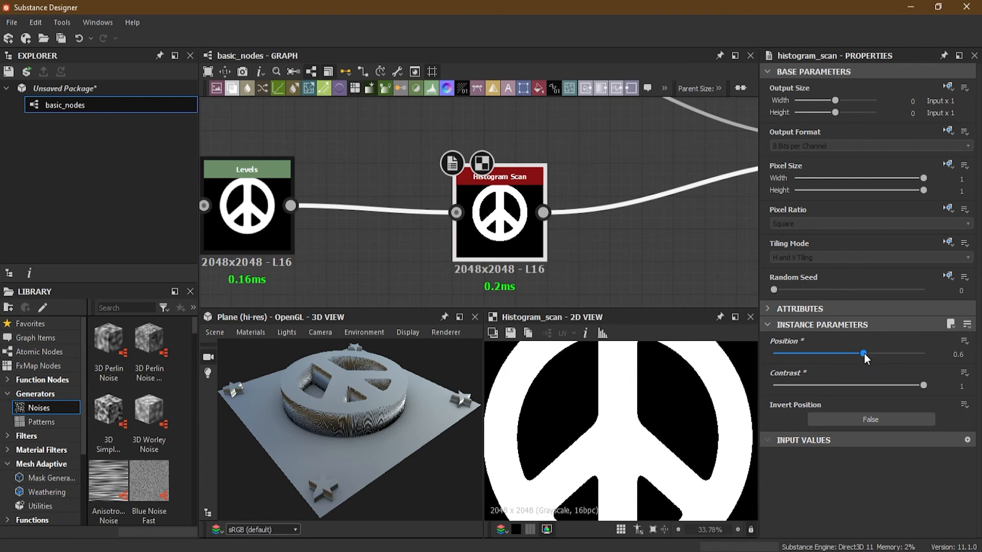
pyautogui.moveTo(864, 352); pyautogui.dragTo(928, 354)
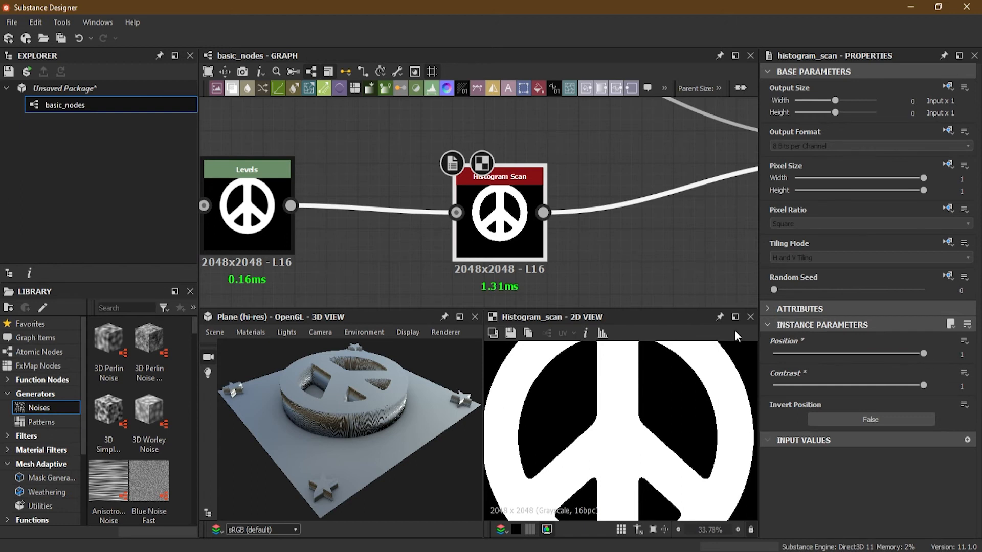
pyautogui.click(245, 225)
pyautogui.click(498, 225)
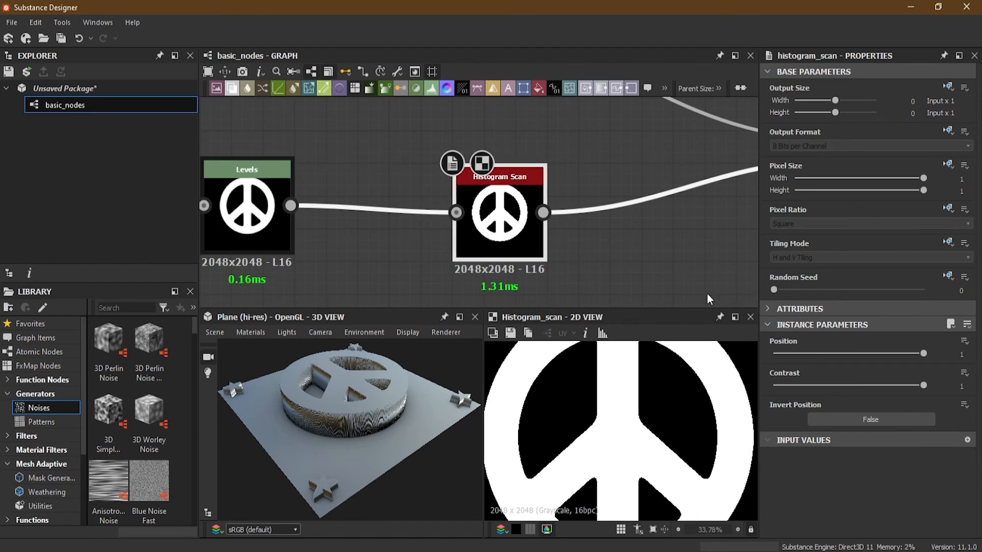
# - Try the Histogram Scan with Invert Position set to True and Contrast 1, at Position 0.03, 1 and 0.31
pyautogui.moveTo(924, 353); pyautogui.dragTo(779, 355)
pyautogui.moveTo(924, 385); pyautogui.dragTo(946, 393)
pyautogui.click(874, 417)
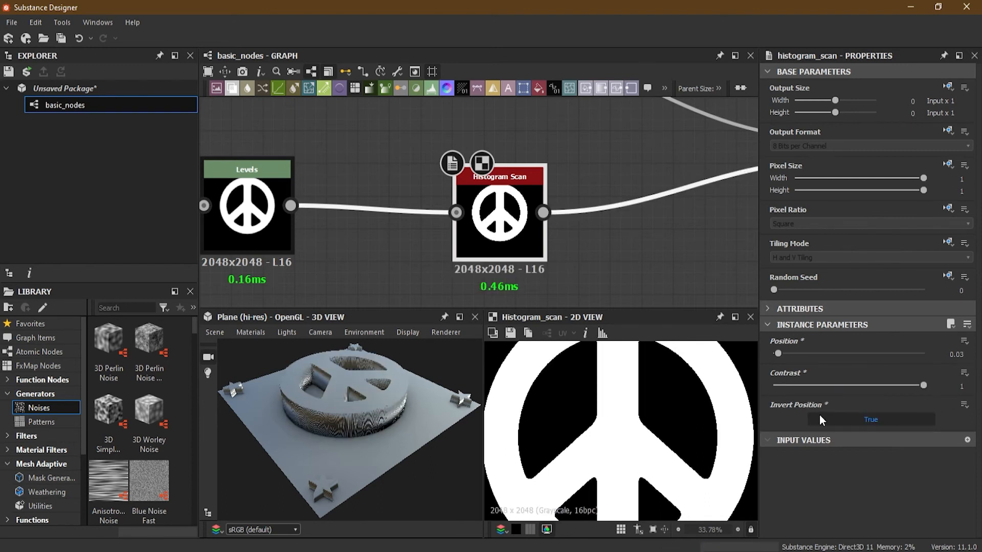
pyautogui.moveTo(783, 353); pyautogui.dragTo(923, 361)
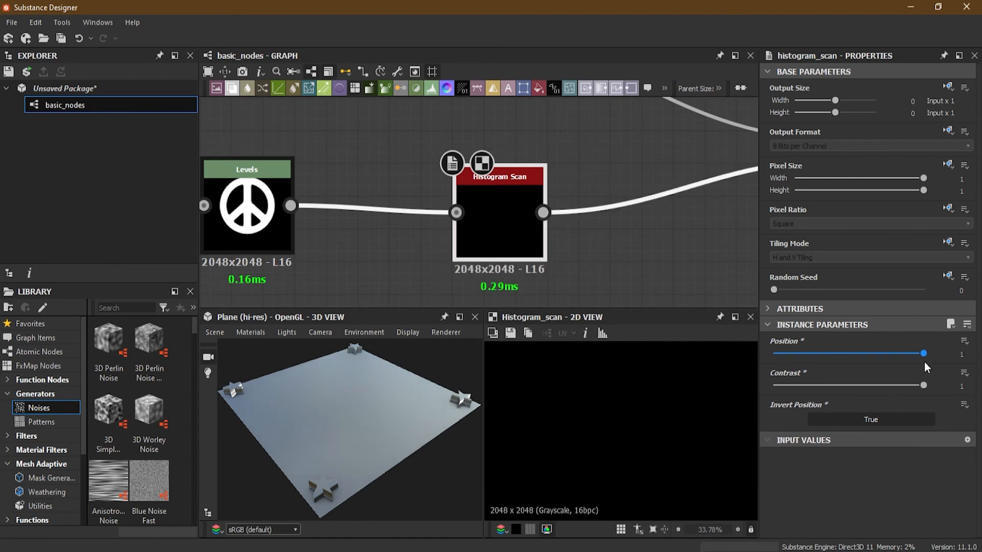
pyautogui.moveTo(925, 362); pyautogui.dragTo(820, 364)
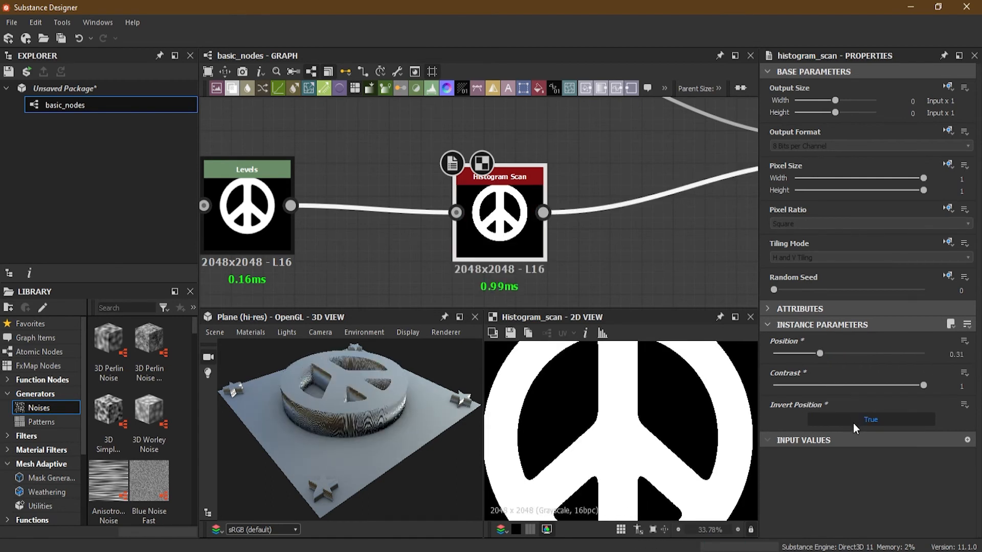
pyautogui.moveTo(928, 386); pyautogui.dragTo(958, 387)
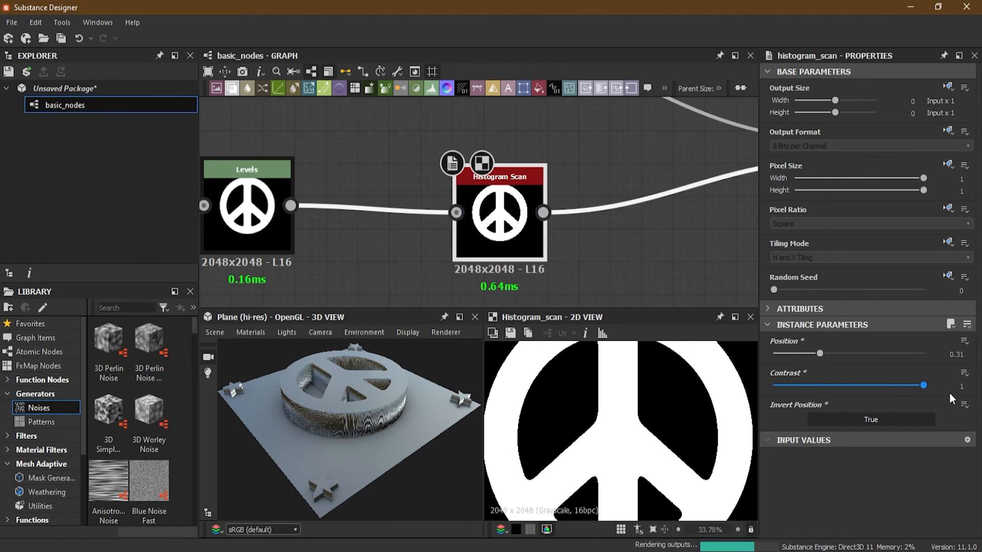
# - Replace the Histogram Scan node with a Threshold node on the link after the peace sign's Levels node
pyautogui.press('Delete')
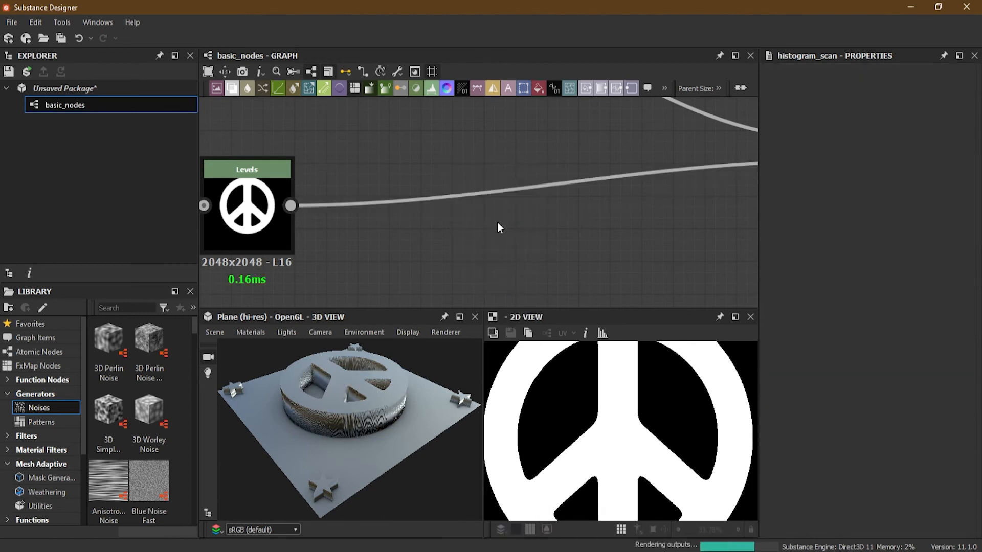
pyautogui.click(448, 195)
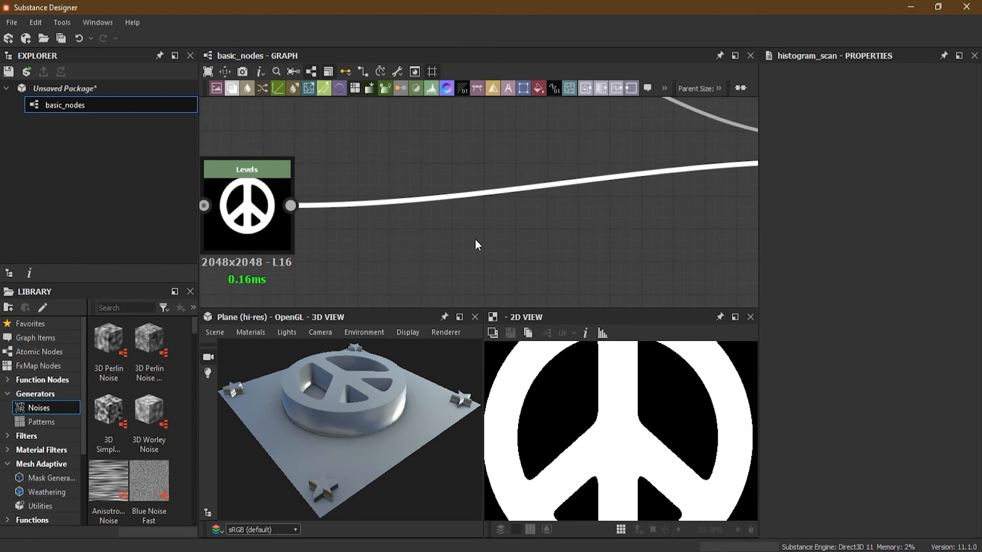
pyautogui.press('space')
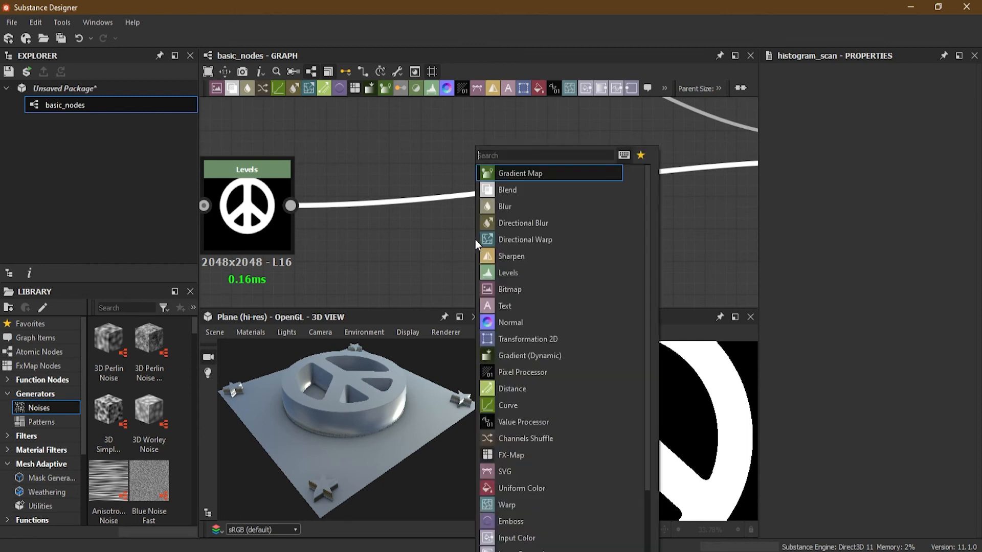
pyautogui.write('th')
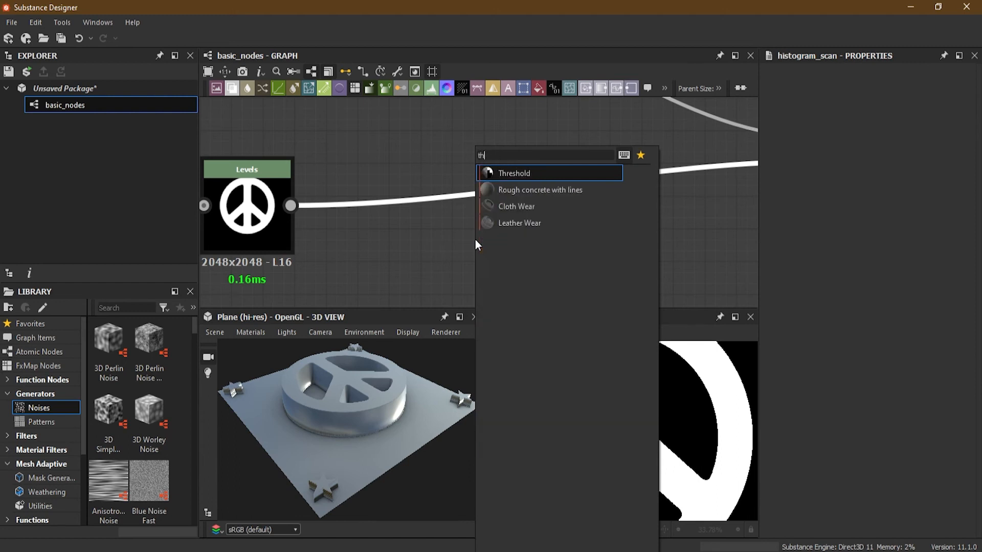
pyautogui.click(528, 174)
pyautogui.moveTo(479, 219); pyautogui.dragTo(472, 202)
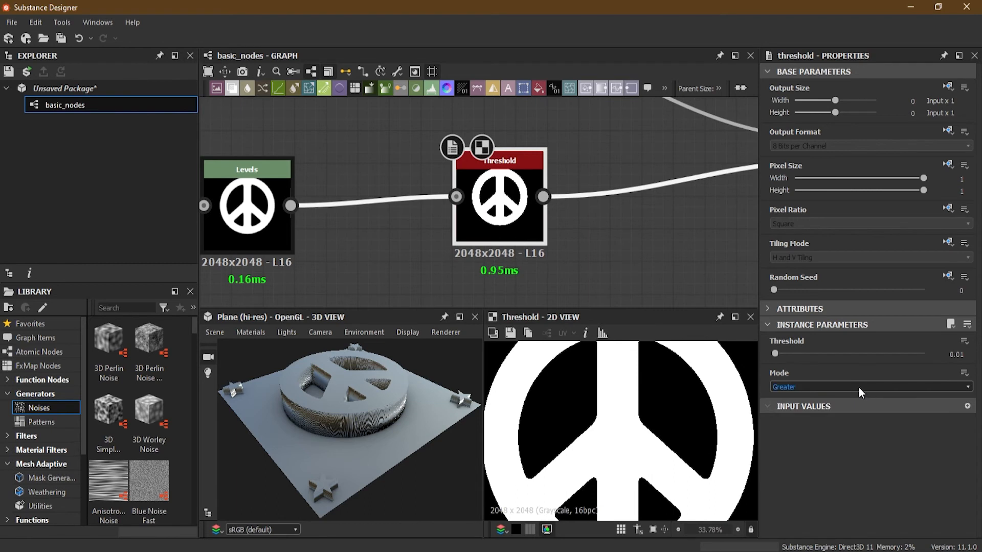
# - Try the Threshold node at 0.96 and 1 with its mode set to Greater or equal
pyautogui.moveTo(785, 354); pyautogui.dragTo(919, 363)
pyautogui.click(829, 387)
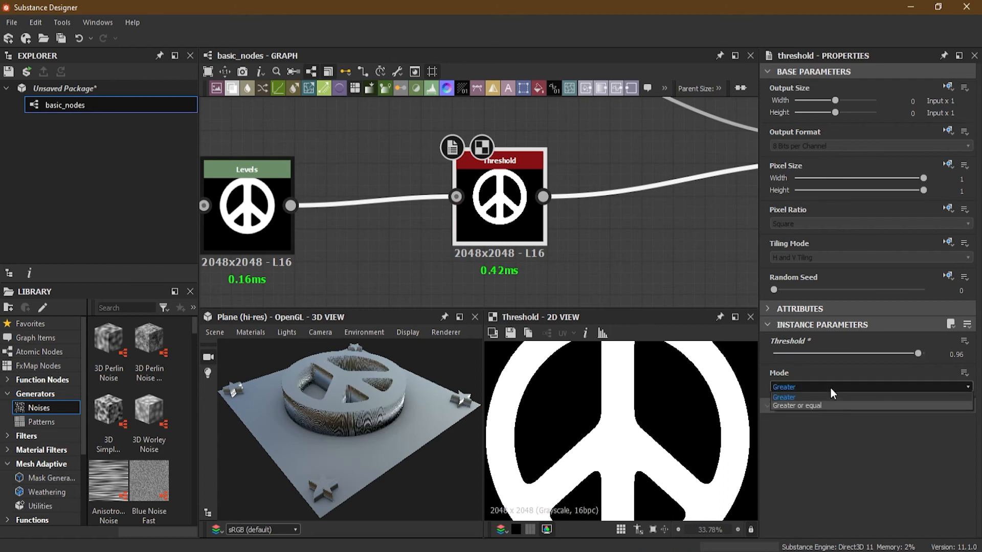
pyautogui.click(824, 404)
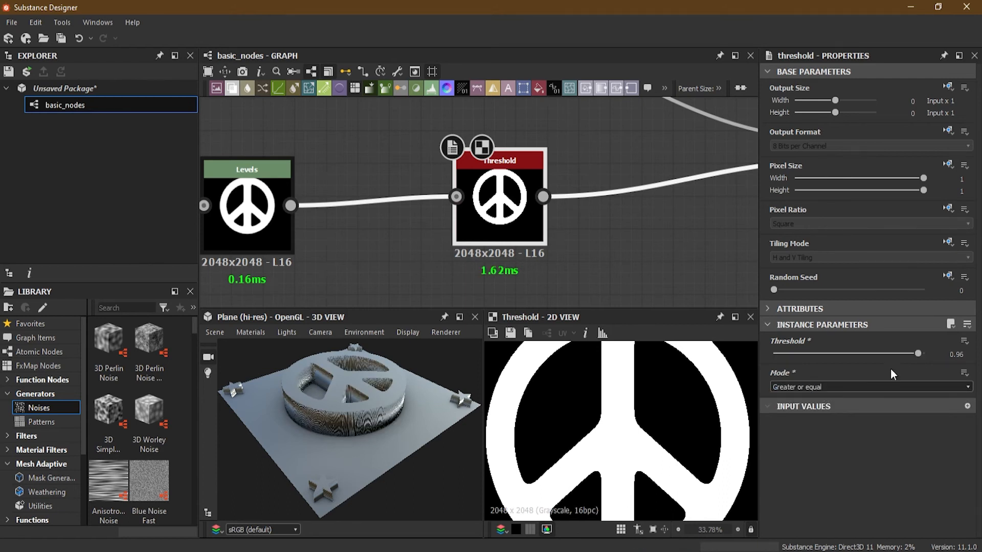
pyautogui.moveTo(916, 357)
pyautogui.mouseDown()
pyautogui.moveTo(931, 357)
pyautogui.moveTo(873, 360)
pyautogui.moveTo(928, 361)
pyautogui.mouseUp()
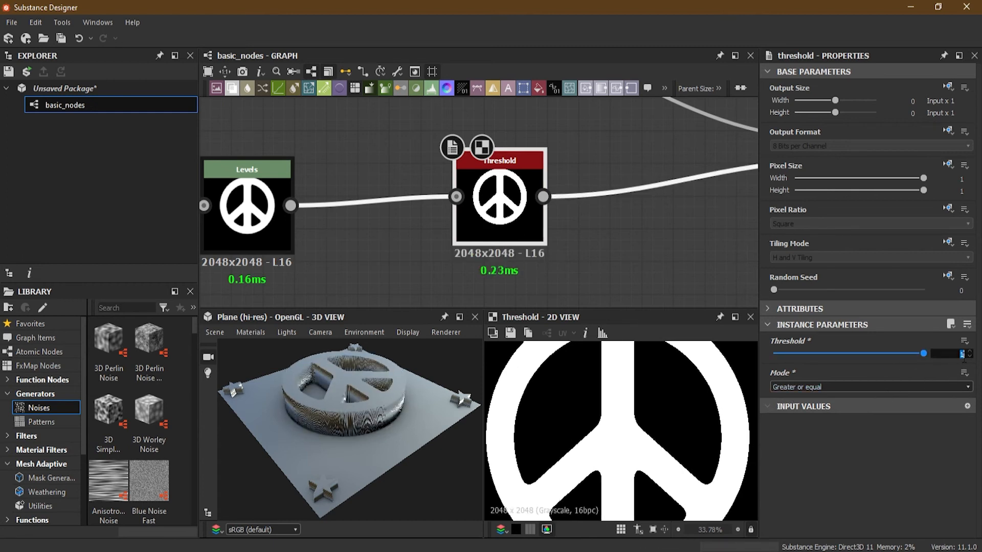
pyautogui.press('Return')
# - Try Threshold values of 1.46, 1, 0.81 and 0.98 in Greater or equal mode
pyautogui.moveTo(849, 353); pyautogui.dragTo(784, 353)
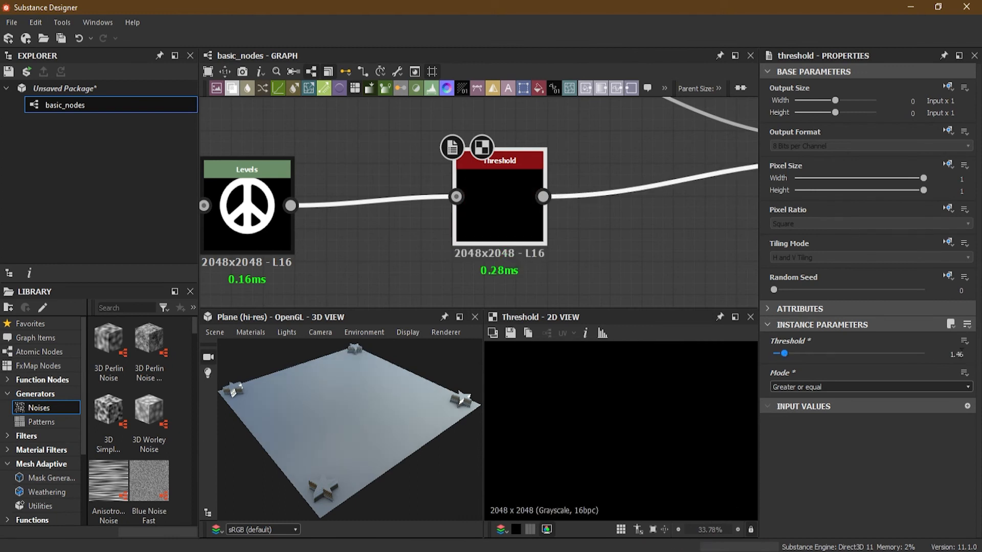
pyautogui.doubleClick(950, 354)
pyautogui.write('1')
pyautogui.press('Return')
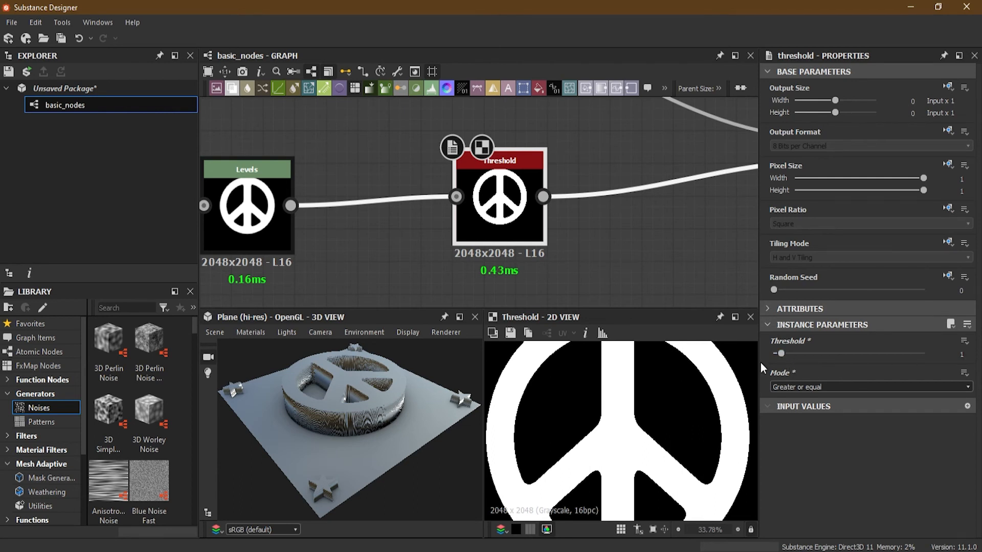
pyautogui.click(782, 356)
pyautogui.moveTo(781, 356); pyautogui.dragTo(777, 355)
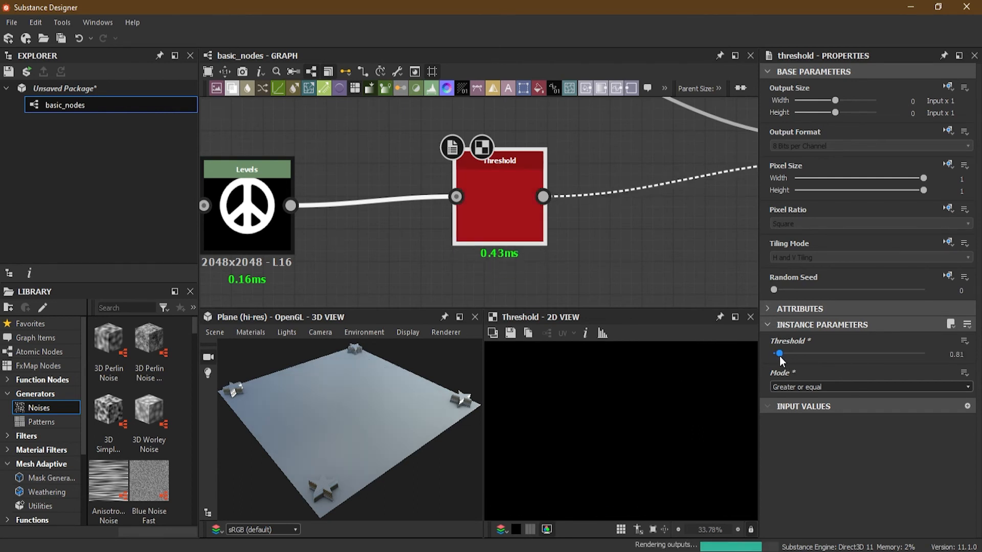
pyautogui.moveTo(778, 355); pyautogui.dragTo(781, 353)
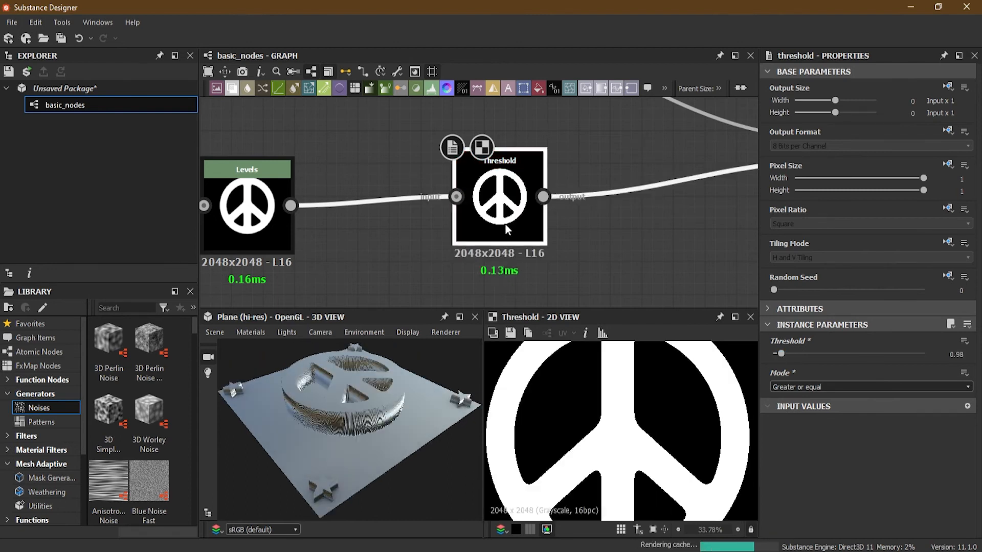
# - Delete the Threshold node after Levels and widen the gap between the Blur HQ Grayscale and Levels nodes
pyautogui.press('Delete')
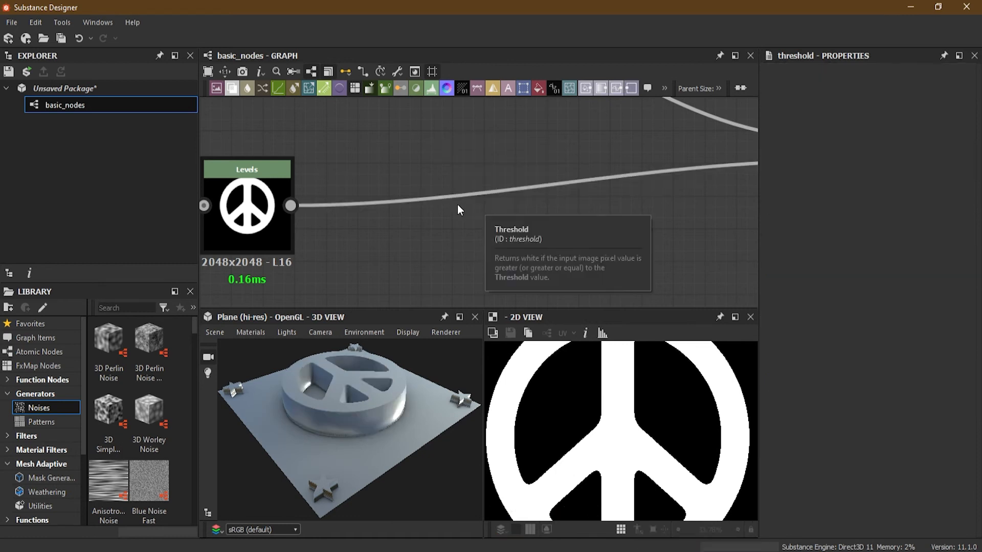
pyautogui.moveTo(464, 195); pyautogui.dragTo(660, 191, button='middle')
pyautogui.click(285, 209)
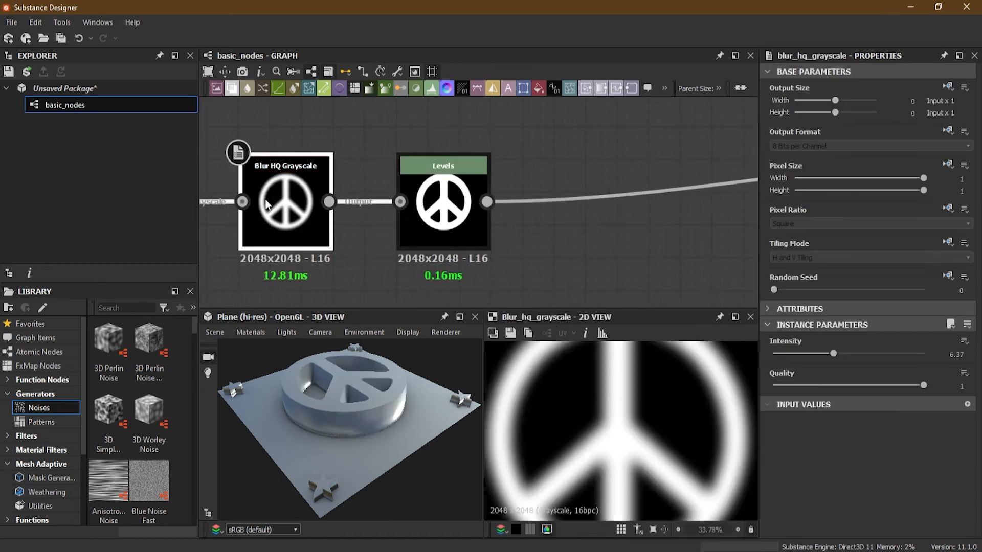
pyautogui.moveTo(428, 225); pyautogui.dragTo(583, 218)
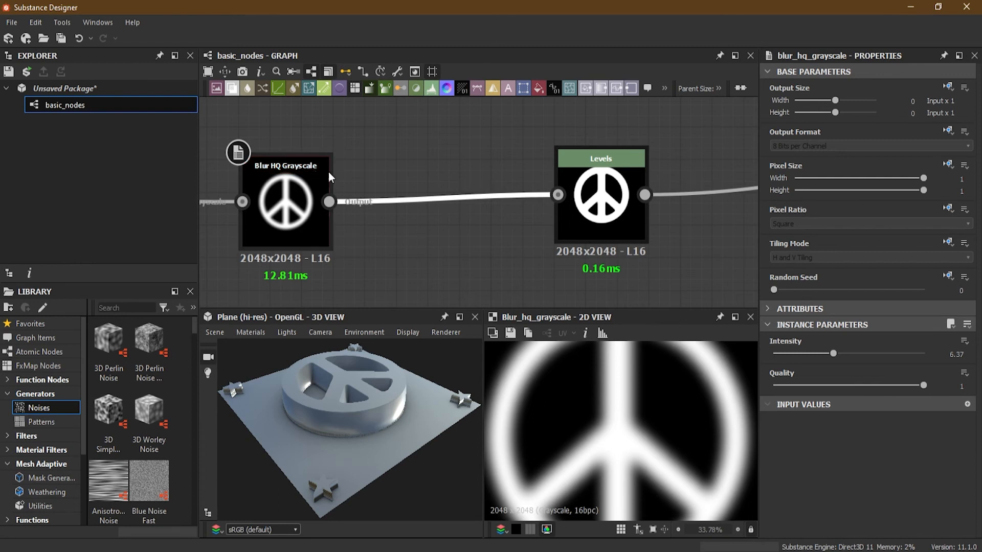
# - Insert a Threshold node on the link between the peace sign's Blur HQ Grayscale and Levels nodes
pyautogui.moveTo(418, 162); pyautogui.dragTo(447, 224)
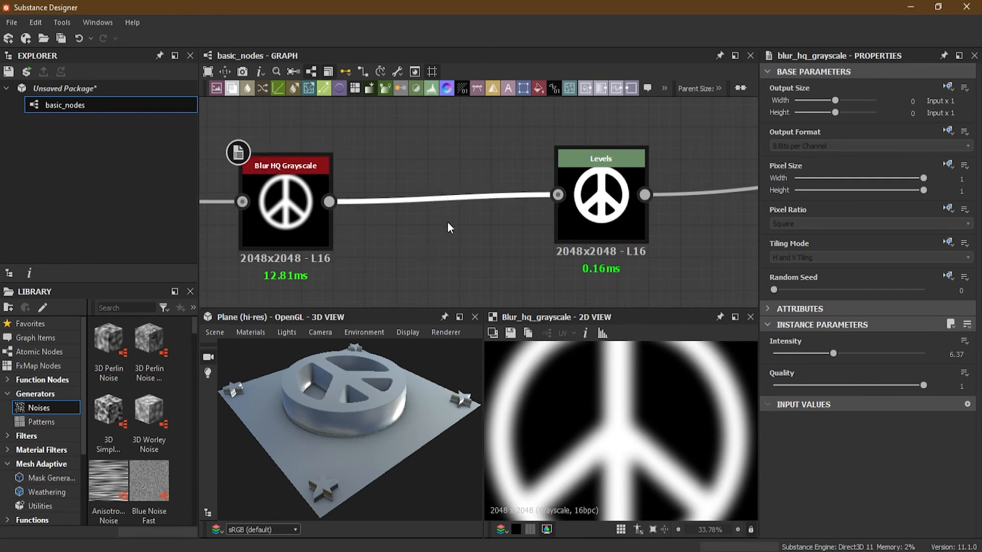
pyautogui.press('space')
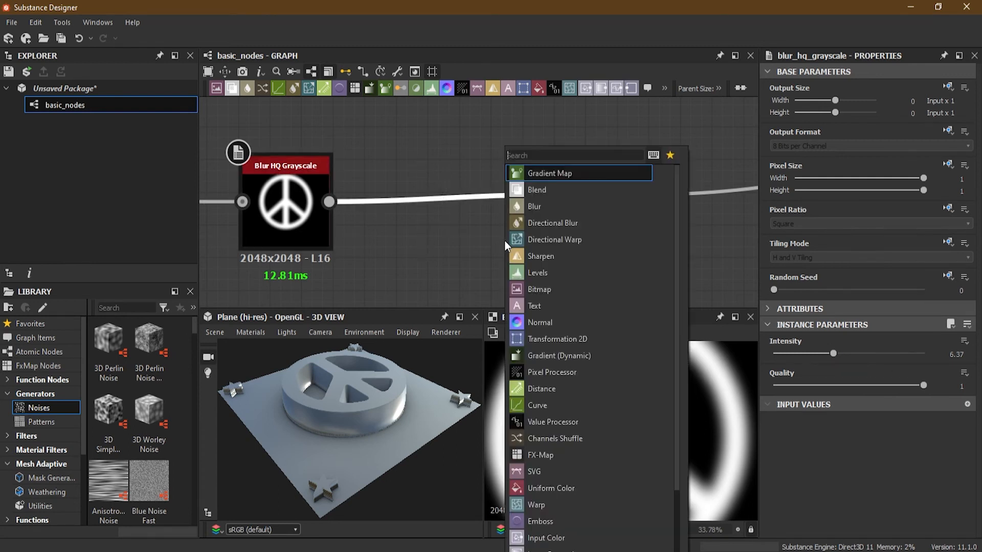
pyautogui.write('th')
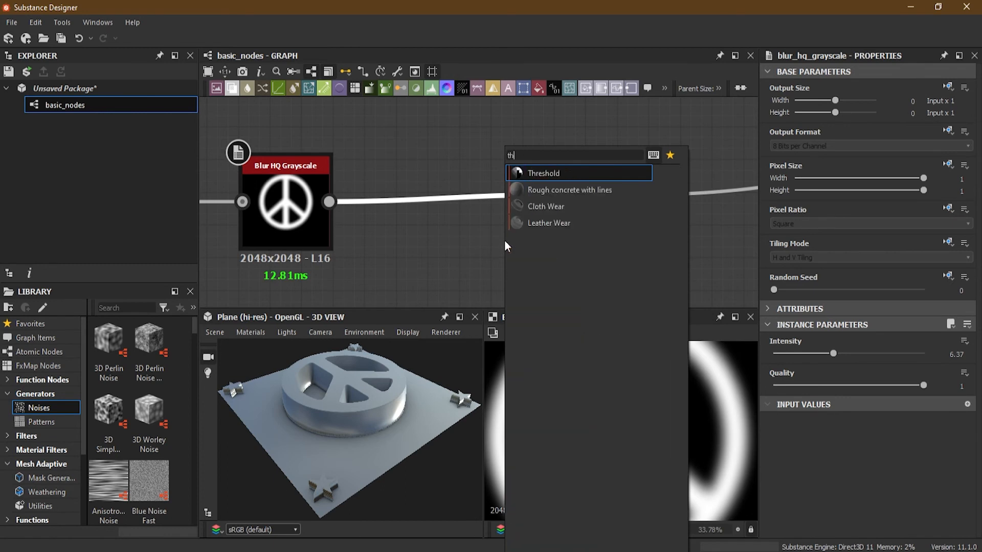
pyautogui.click(545, 173)
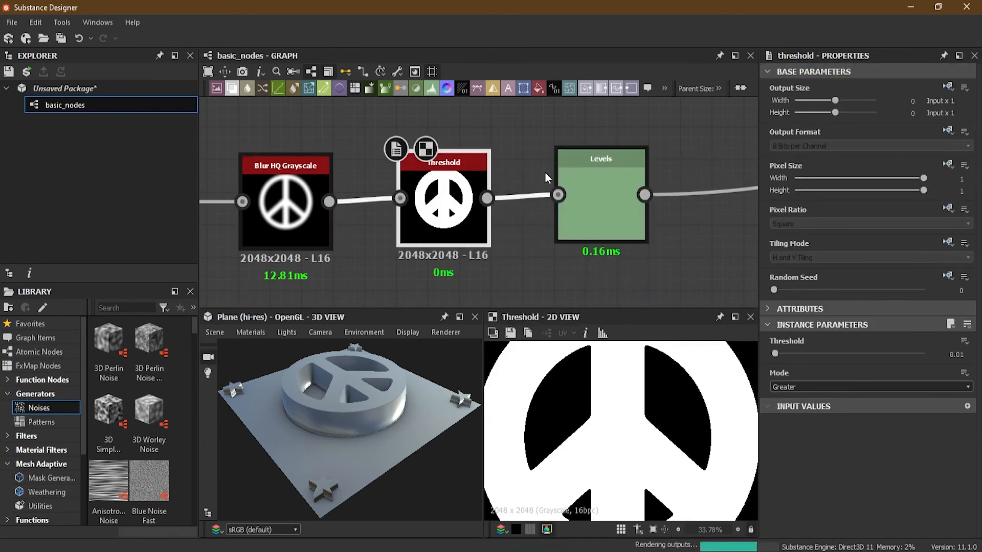
pyautogui.moveTo(449, 227); pyautogui.dragTo(449, 237)
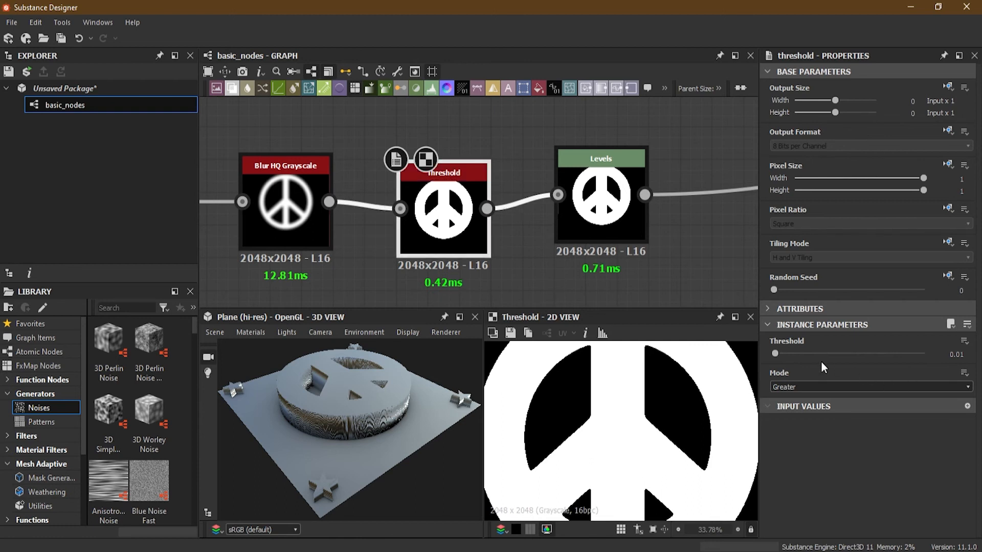
# - Set the new Threshold node to Greater or equal mode with a threshold of 0.87, and inspect the peace sign in 3D
pyautogui.click(804, 386)
pyautogui.click(808, 406)
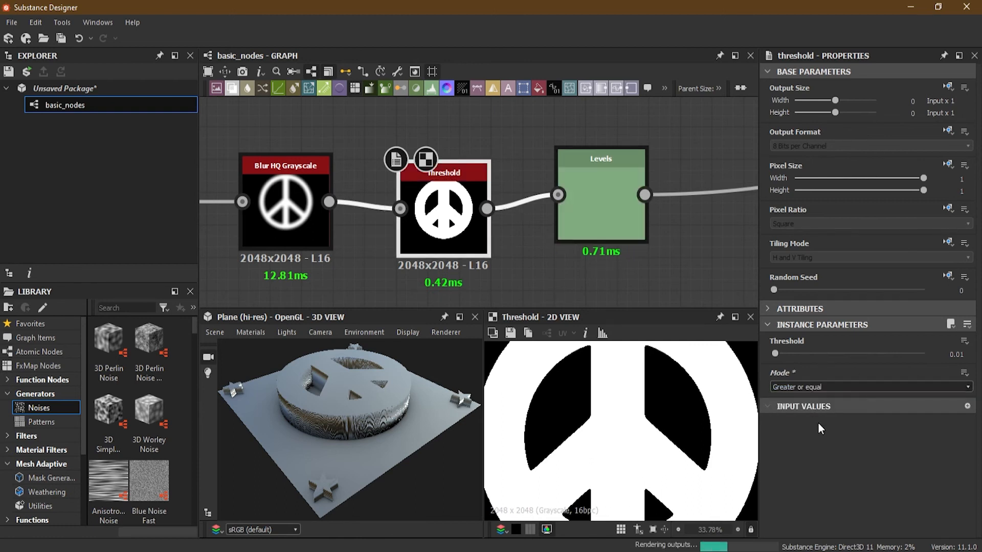
pyautogui.moveTo(775, 354); pyautogui.dragTo(904, 355)
pyautogui.moveTo(479, 408); pyautogui.dragTo(359, 372)
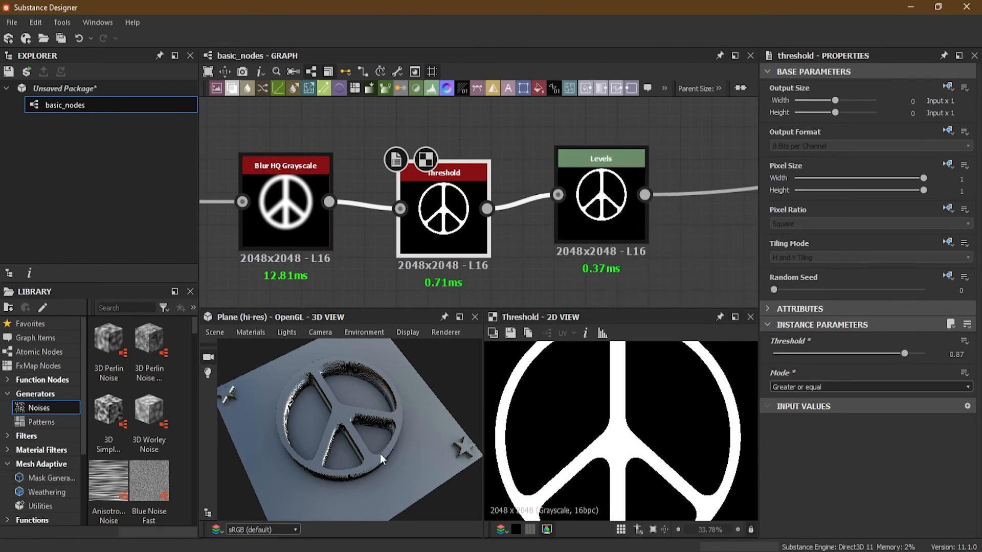
# - Align the Levels node with the Threshold node and widen its input range by lowering the black point and raising the white point
pyautogui.moveTo(605, 200); pyautogui.dragTo(606, 214)
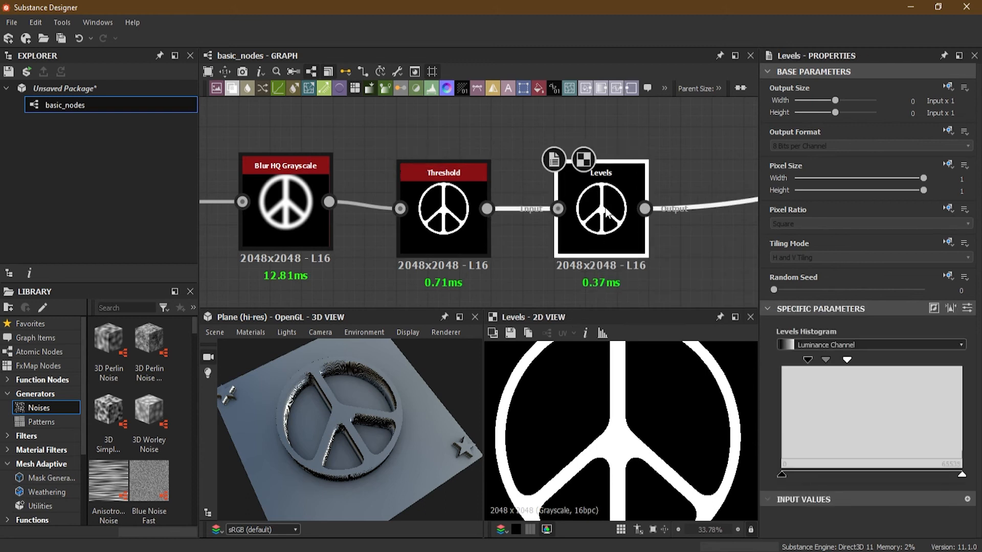
pyautogui.scroll(5, 523, 430)
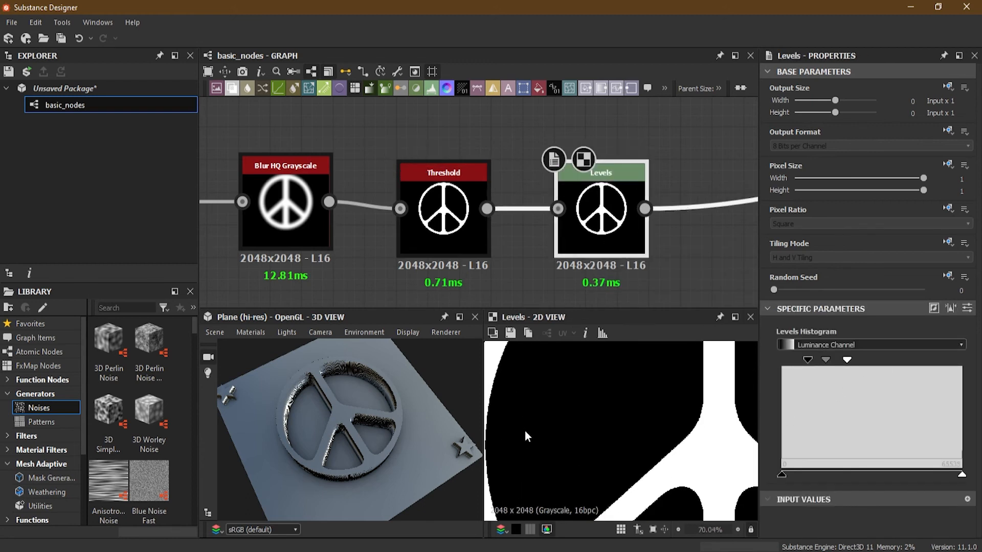
pyautogui.scroll(3, 697, 431)
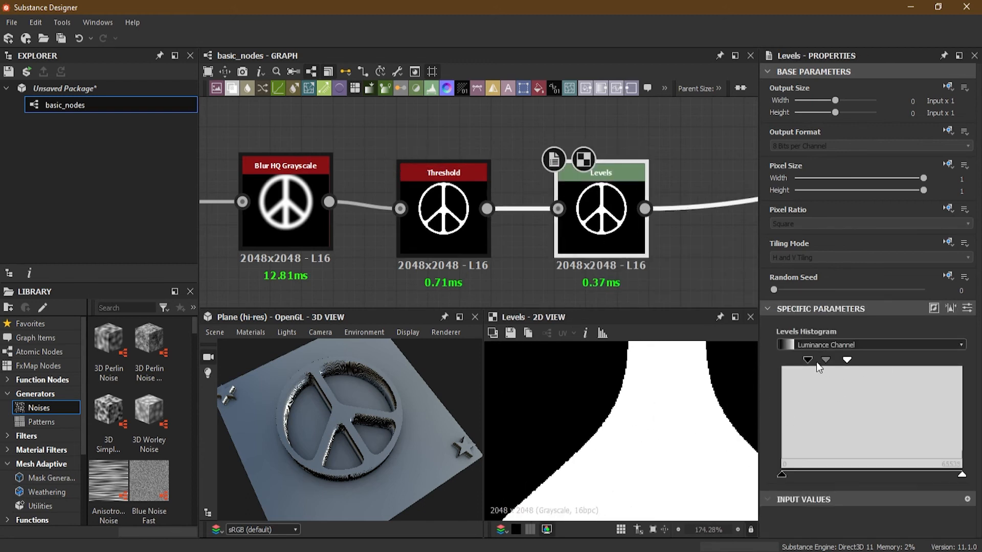
pyautogui.moveTo(808, 360)
pyautogui.mouseDown()
pyautogui.moveTo(795, 361)
pyautogui.moveTo(898, 360)
pyautogui.moveTo(833, 361)
pyautogui.mouseUp()
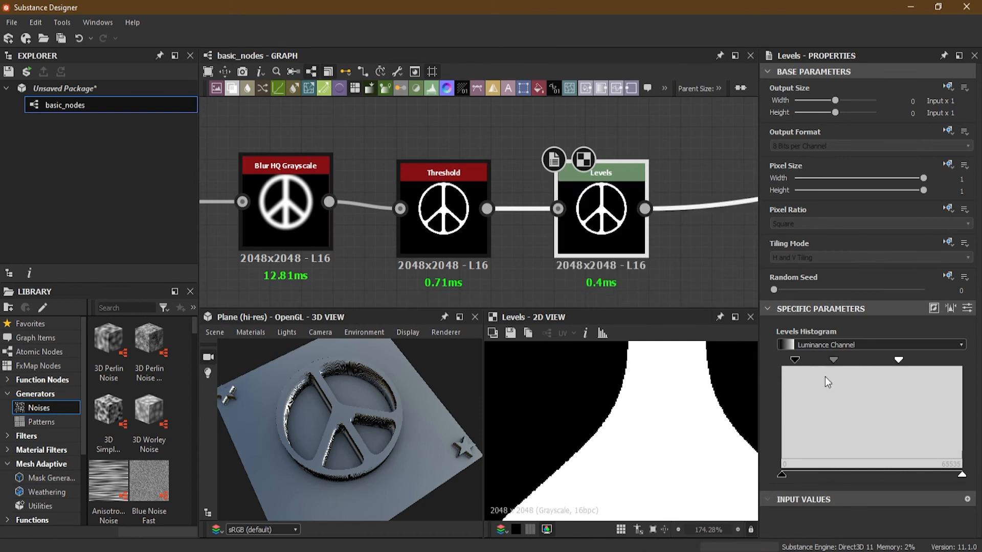
# - Insert a Blur HQ Grayscale node on the link after the peace sign's Levels node and align it with the chain
pyautogui.scroll(-5, 616, 251)
pyautogui.moveTo(695, 250); pyautogui.dragTo(627, 248, button='middle')
pyautogui.scroll(3, 626, 243)
pyautogui.moveTo(559, 203); pyautogui.dragTo(587, 245)
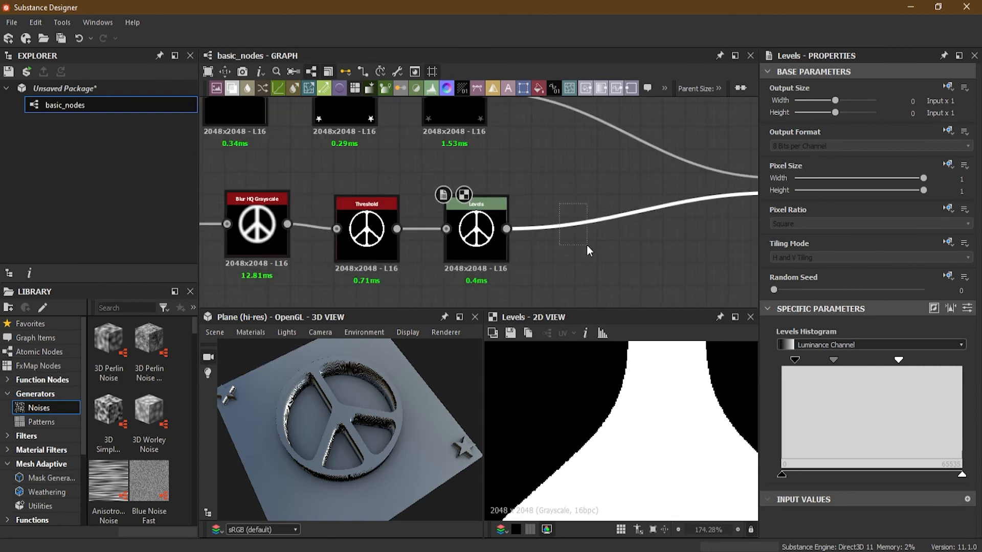
pyautogui.press('space')
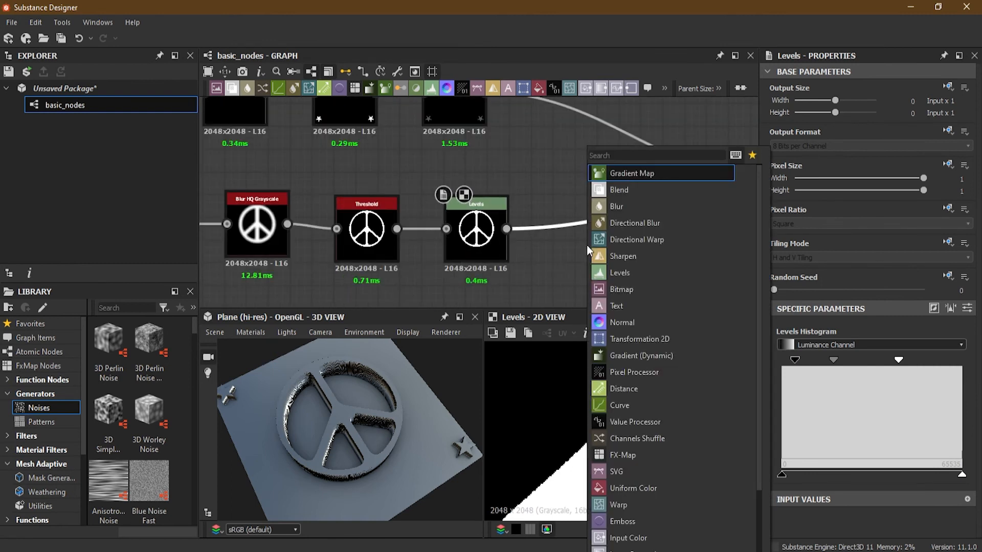
pyautogui.write('blu')
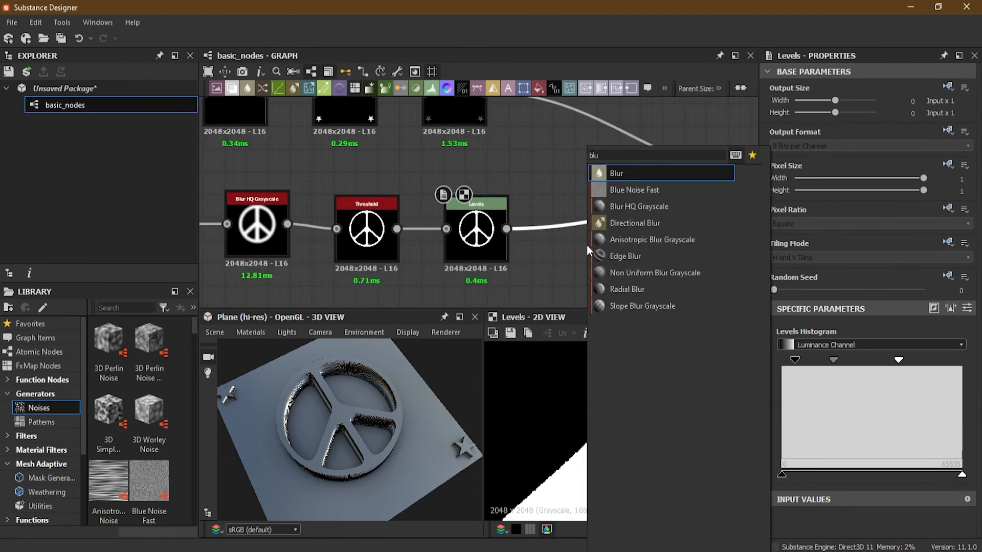
pyautogui.click(640, 206)
pyautogui.moveTo(630, 230); pyautogui.dragTo(569, 236)
# - Raise the new Blur HQ Grayscale node's quality, lower its intensity to soften the edges slightly, and inspect the sign in 3D
pyautogui.moveTo(773, 386); pyautogui.dragTo(953, 392)
pyautogui.moveTo(867, 353); pyautogui.dragTo(781, 353)
pyautogui.moveTo(404, 450); pyautogui.dragTo(367, 394)
# - Lower the output white point of the Levels node to about a fifth of the range to flatten the peace sign
pyautogui.click(476, 230)
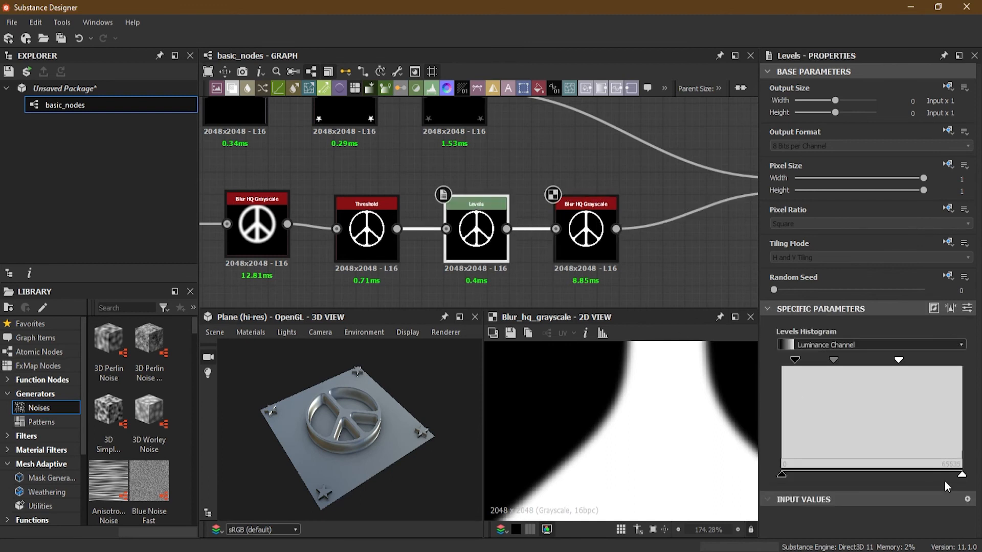
pyautogui.moveTo(962, 475); pyautogui.dragTo(863, 480)
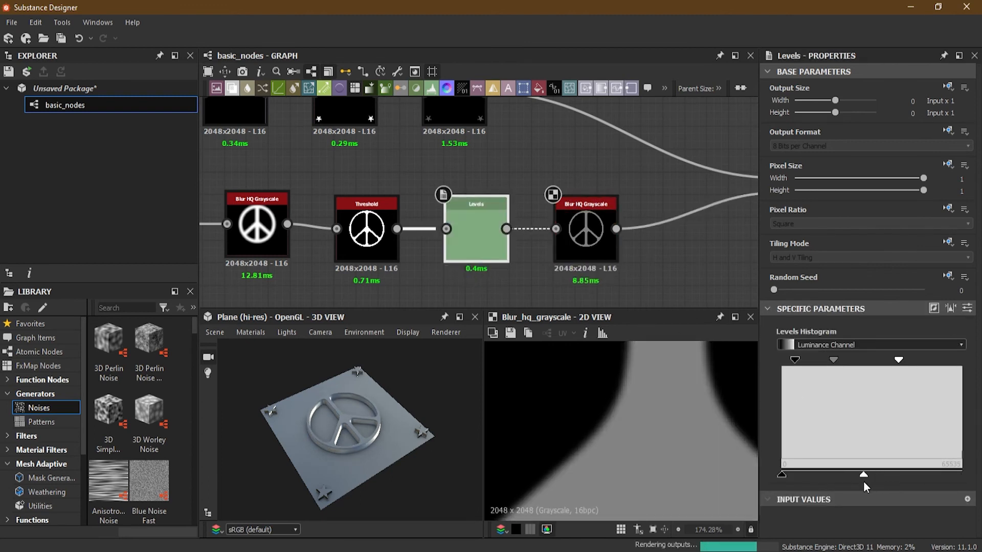
pyautogui.scroll(5, 329, 428)
pyautogui.moveTo(857, 478); pyautogui.dragTo(820, 482)
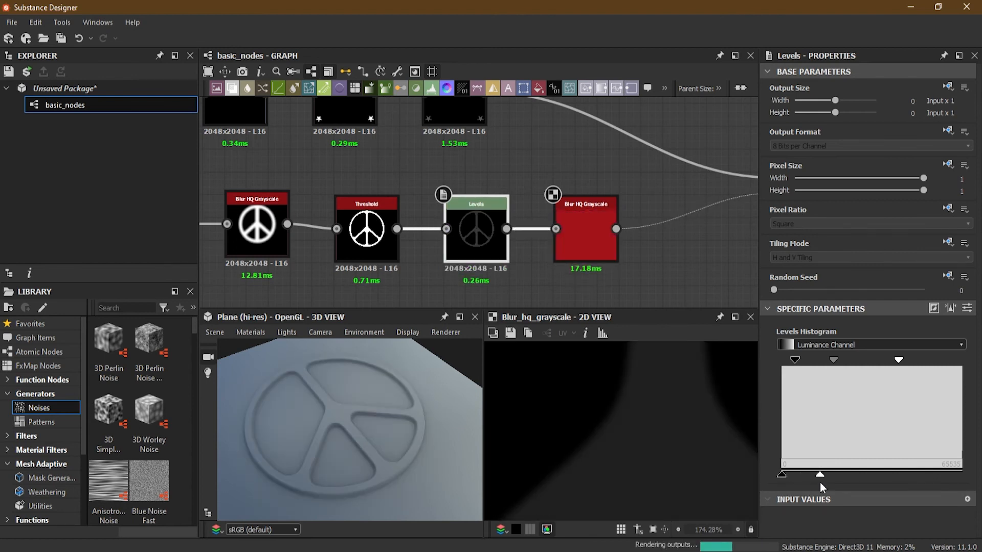
pyautogui.scroll(-4, 357, 470)
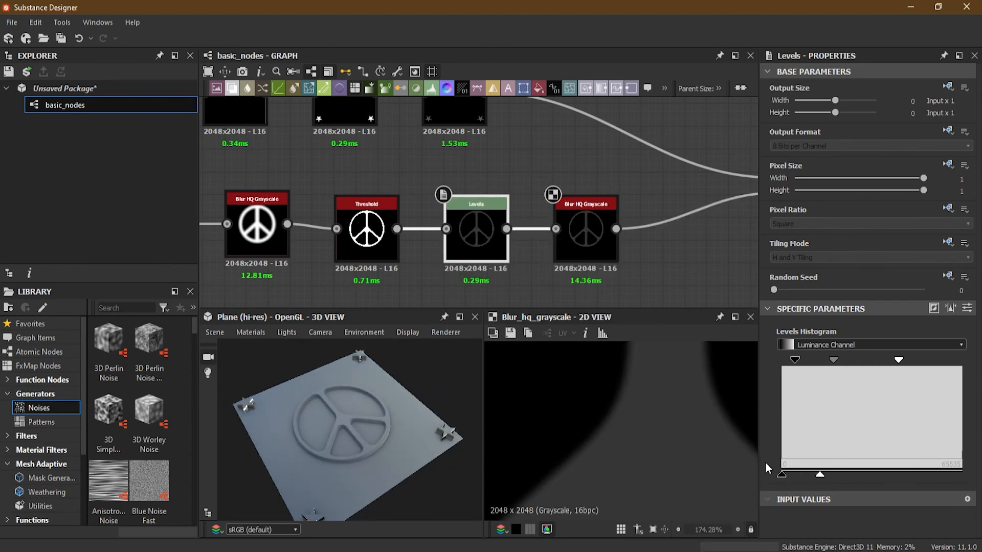
# - Raise the Levels output black point above the white point to engrave the sign, then raise the white point slightly for a shallower engraving
pyautogui.moveTo(781, 473); pyautogui.dragTo(884, 474)
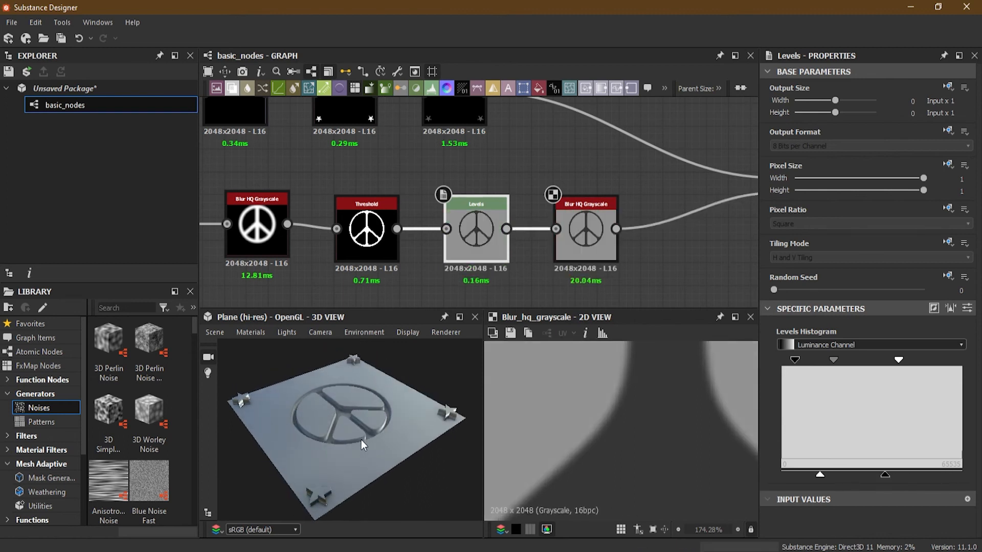
pyautogui.scroll(5, 344, 431)
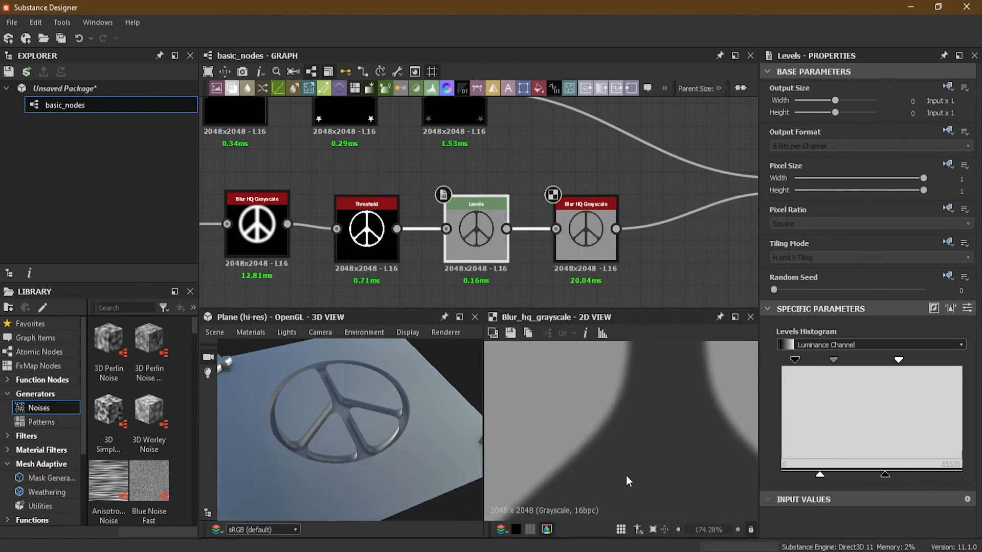
pyautogui.moveTo(822, 475)
pyautogui.mouseDown()
pyautogui.moveTo(801, 476)
pyautogui.moveTo(860, 474)
pyautogui.moveTo(840, 476)
pyautogui.mouseUp()
pyautogui.moveTo(333, 398); pyautogui.dragTo(372, 448)
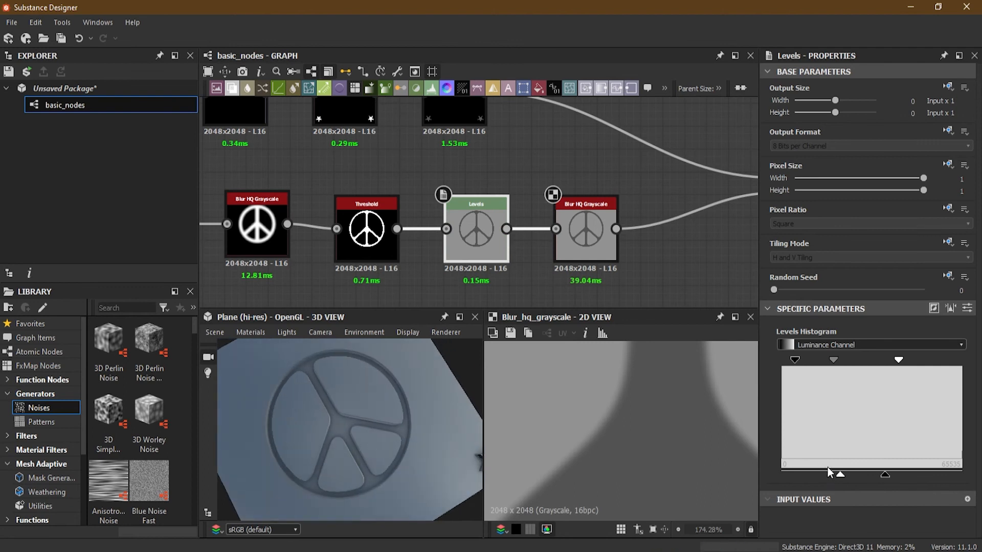
# - Restore the Levels node's full output range by moving the white point to maximum and the black point to minimum
pyautogui.moveTo(844, 474); pyautogui.dragTo(963, 474)
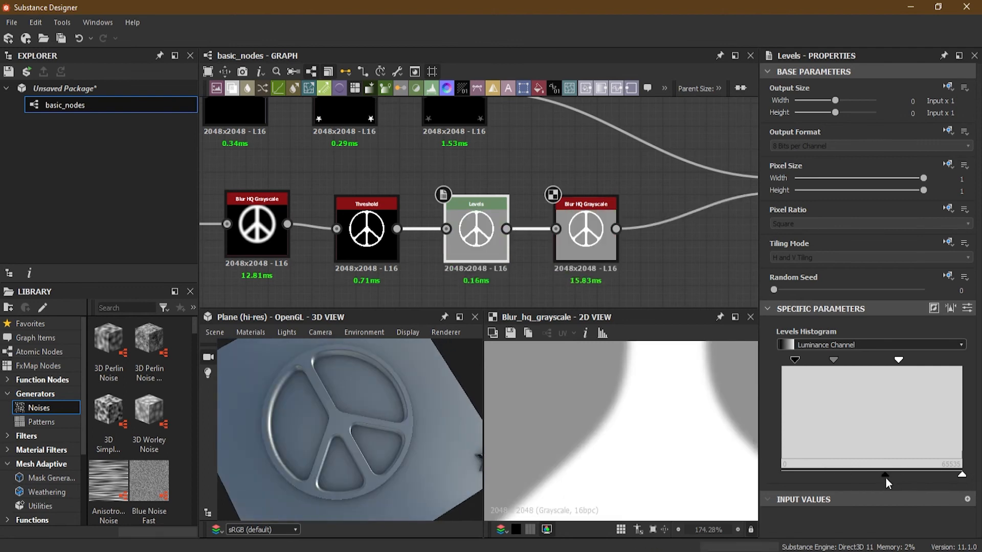
pyautogui.moveTo(885, 477); pyautogui.dragTo(752, 481)
pyautogui.scroll(-5, 385, 413)
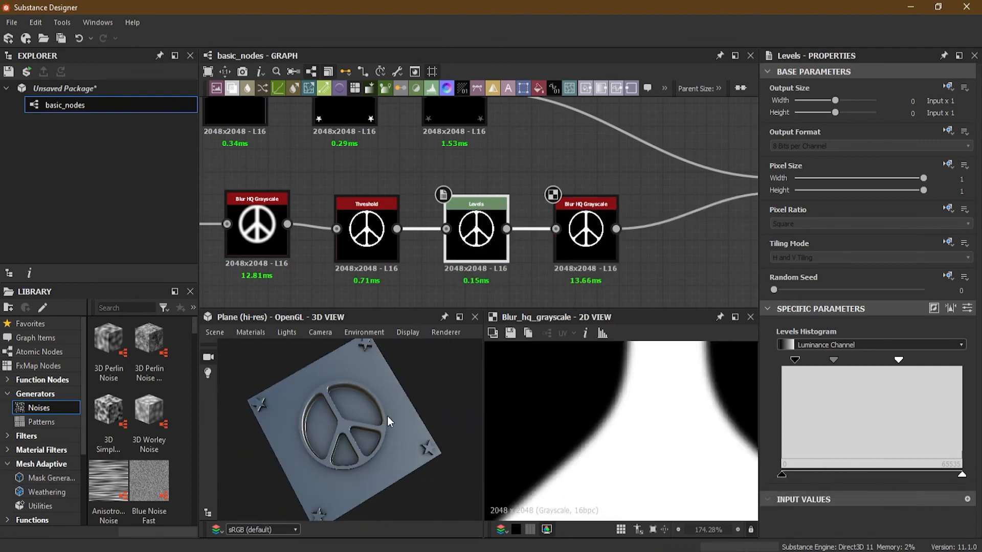
pyautogui.scroll(1, 531, 191)
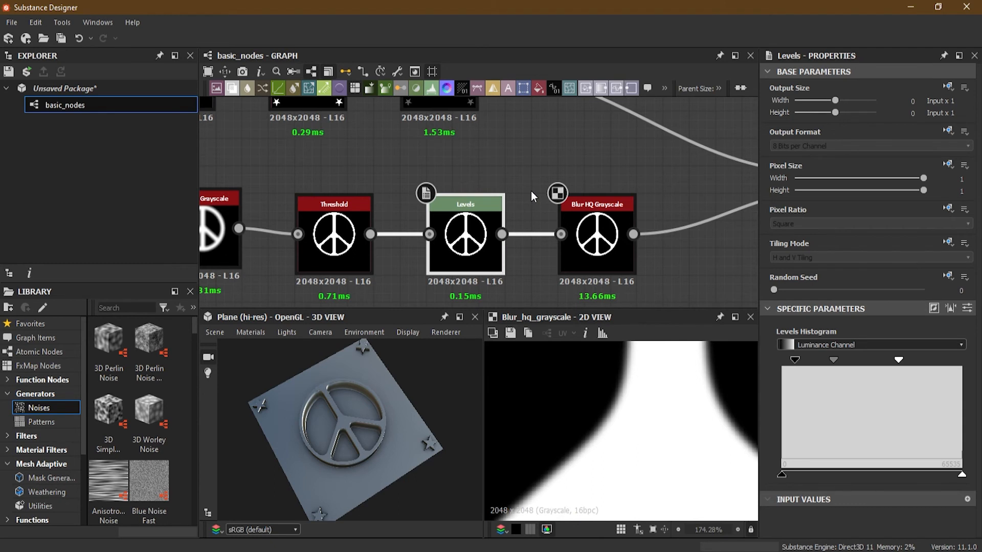
pyautogui.scroll(-3, 521, 169)
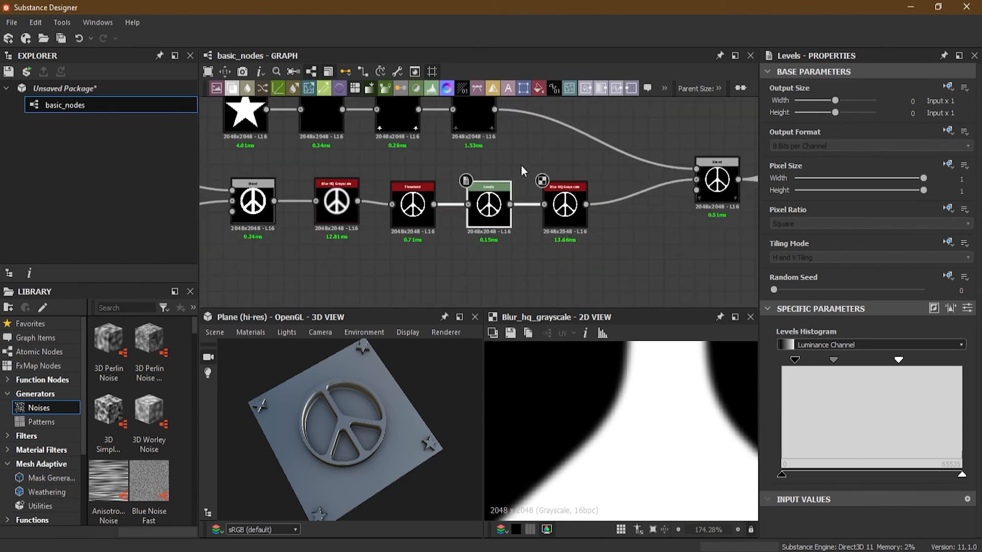
pyautogui.scroll(-3, 520, 165)
pyautogui.moveTo(521, 164); pyautogui.dragTo(545, 194, button='middle')
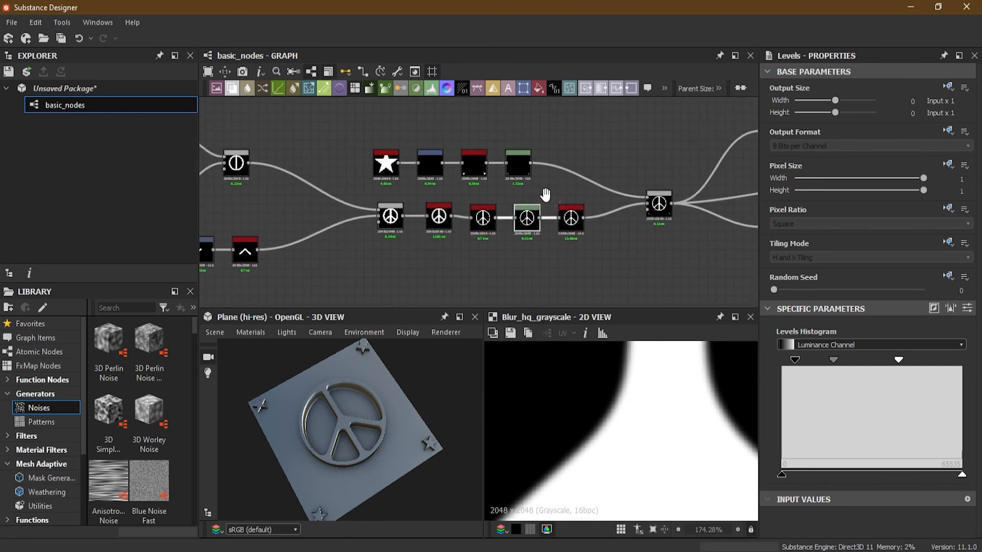
pyautogui.moveTo(483, 192); pyautogui.dragTo(687, 224, button='middle')
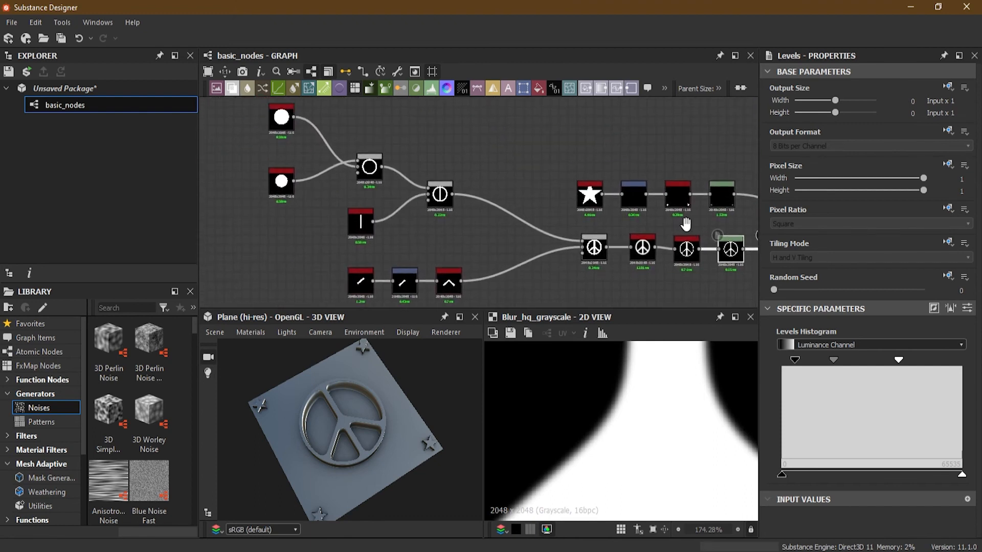
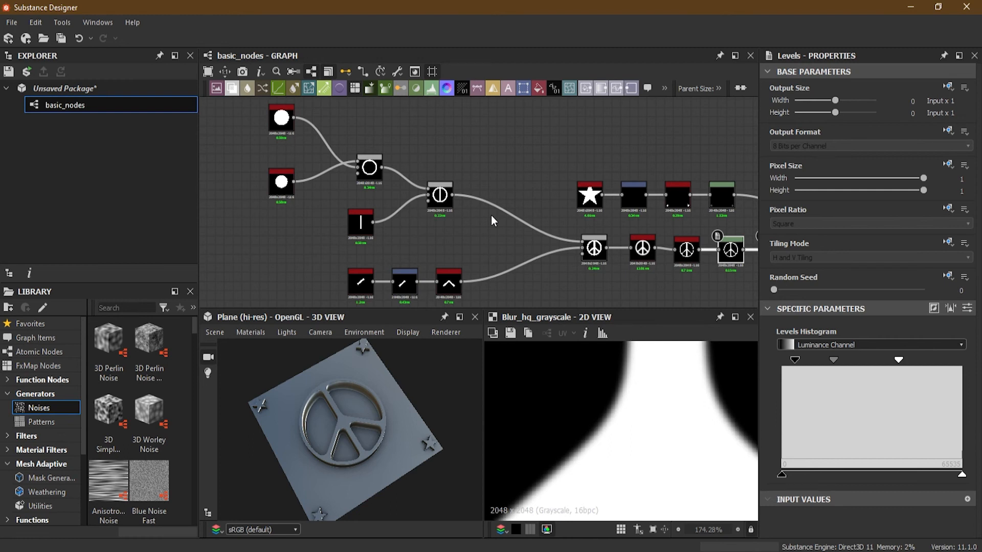
# - Delete the Uniform Color node that feeds the Base Material
pyautogui.moveTo(687, 244); pyautogui.dragTo(528, 238, button='middle')
pyautogui.scroll(-2, 527, 233)
pyautogui.moveTo(599, 235); pyautogui.dragTo(476, 240, button='middle')
pyautogui.scroll(4, 594, 154)
pyautogui.scroll(2, 612, 160)
pyautogui.moveTo(655, 168); pyautogui.dragTo(528, 182, button='middle')
pyautogui.scroll(2, 528, 182)
pyautogui.scroll(-4, 528, 182)
pyautogui.moveTo(592, 278); pyautogui.dragTo(572, 202, button='middle')
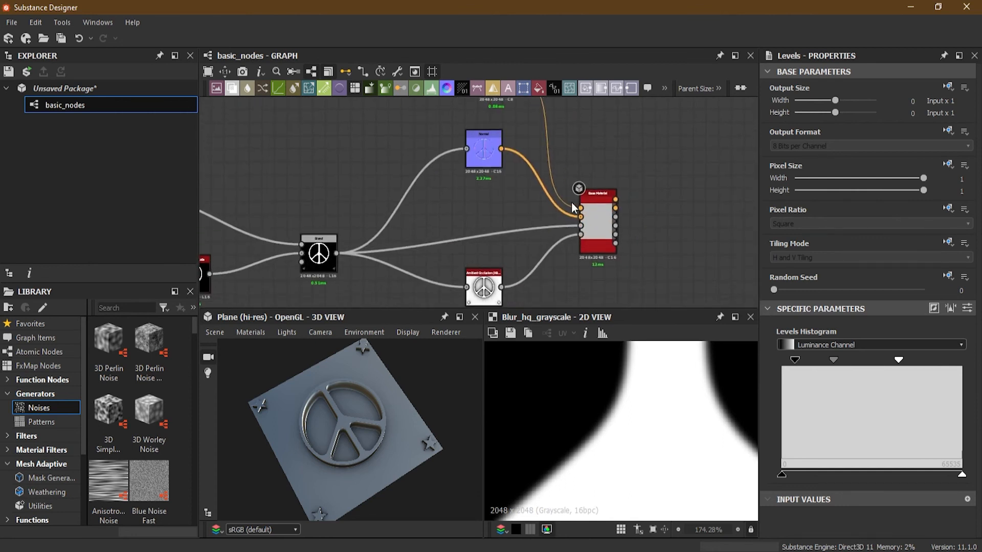
pyautogui.scroll(5, 572, 203)
pyautogui.moveTo(415, 168); pyautogui.dragTo(529, 308, button='middle')
pyautogui.moveTo(437, 146); pyautogui.dragTo(424, 256, button='middle')
pyautogui.scroll(1, 427, 237)
pyautogui.scroll(2, 427, 236)
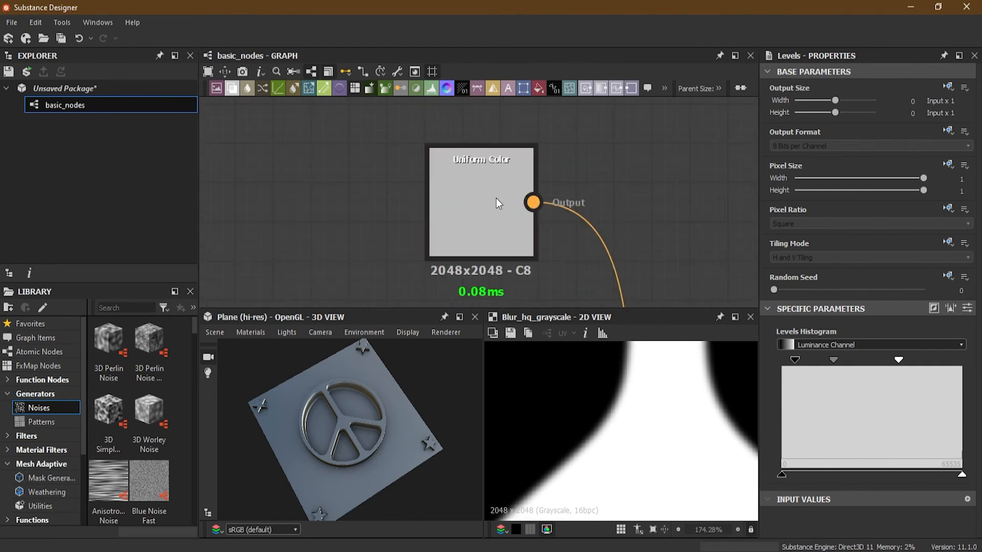
pyautogui.click(495, 198)
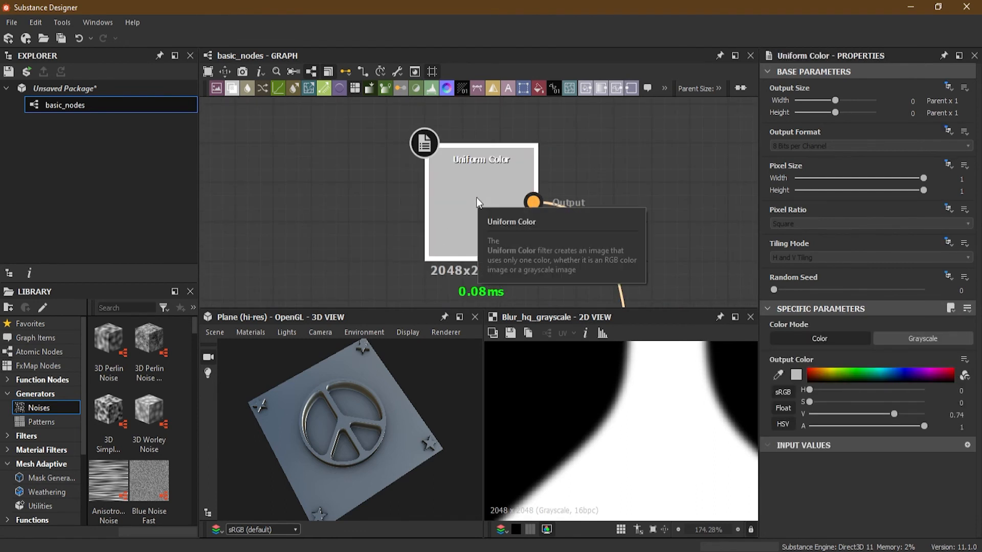
pyautogui.press('Delete')
# - Add a Gradient Map node above the Normal node and connect its output to the Base Material's color input
pyautogui.press('space')
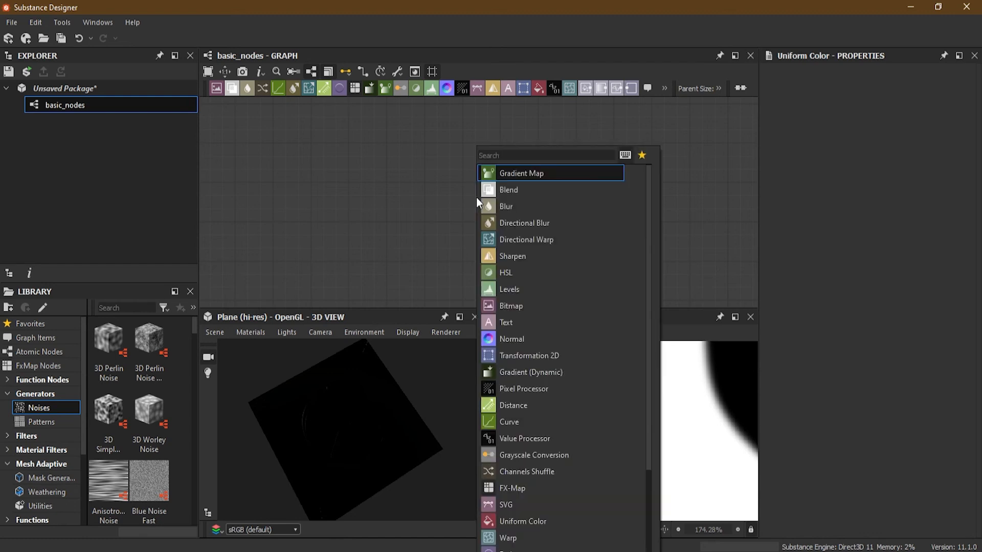
pyautogui.click(513, 173)
pyautogui.scroll(-2, 591, 220)
pyautogui.moveTo(591, 220); pyautogui.dragTo(508, 151, button='middle')
pyautogui.scroll(-2, 535, 182)
pyautogui.moveTo(453, 124); pyautogui.dragTo(520, 253)
pyautogui.moveTo(436, 124); pyautogui.dragTo(422, 141)
pyautogui.scroll(3, 422, 140)
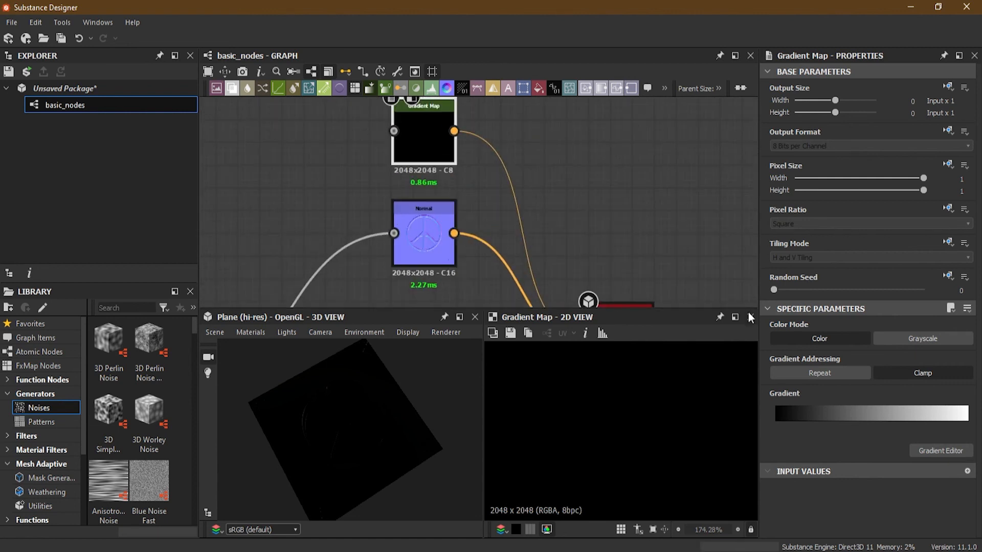
# - Open the Gradient Map's gradient for editing and remove the extra gray key at position 0.359
pyautogui.click(844, 416)
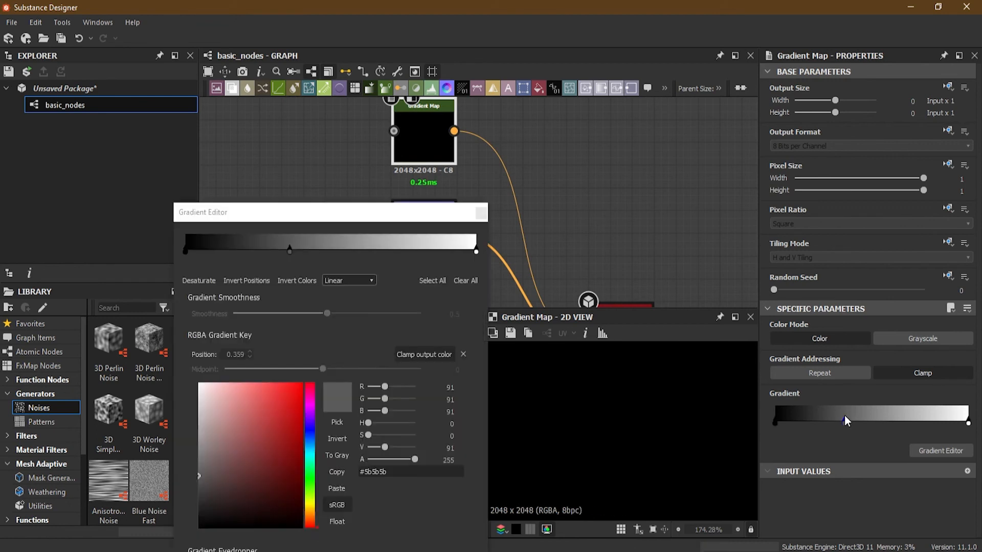
pyautogui.moveTo(379, 212); pyautogui.dragTo(578, 199)
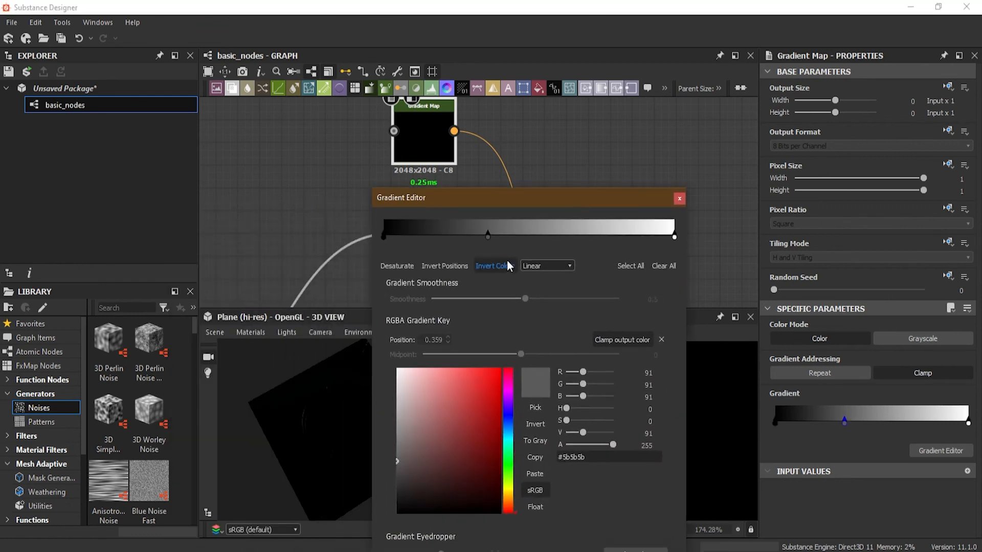
pyautogui.moveTo(486, 238); pyautogui.dragTo(474, 87)
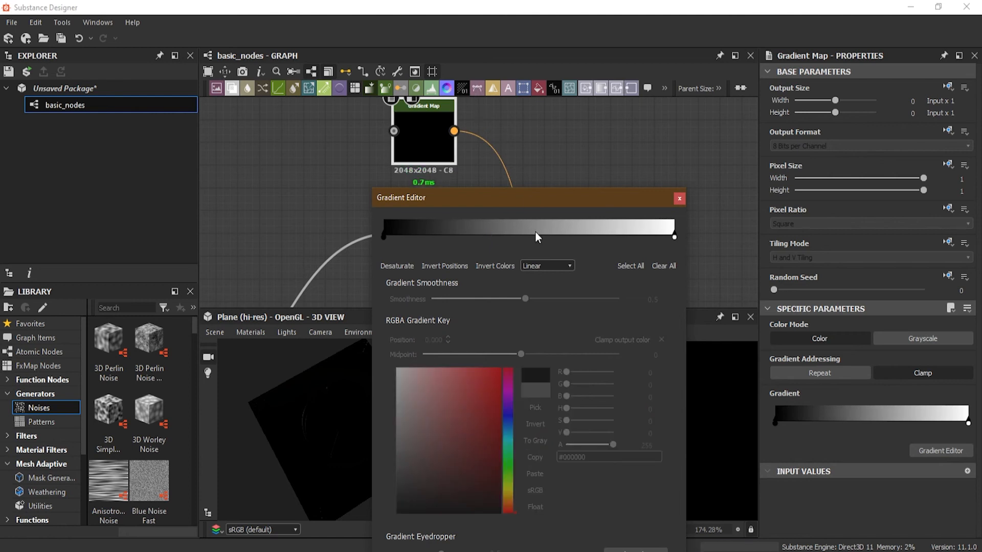
# - Change the gradient's start key at position 0.000 to red (#e81010)
pyautogui.click(383, 239)
pyautogui.click(503, 381)
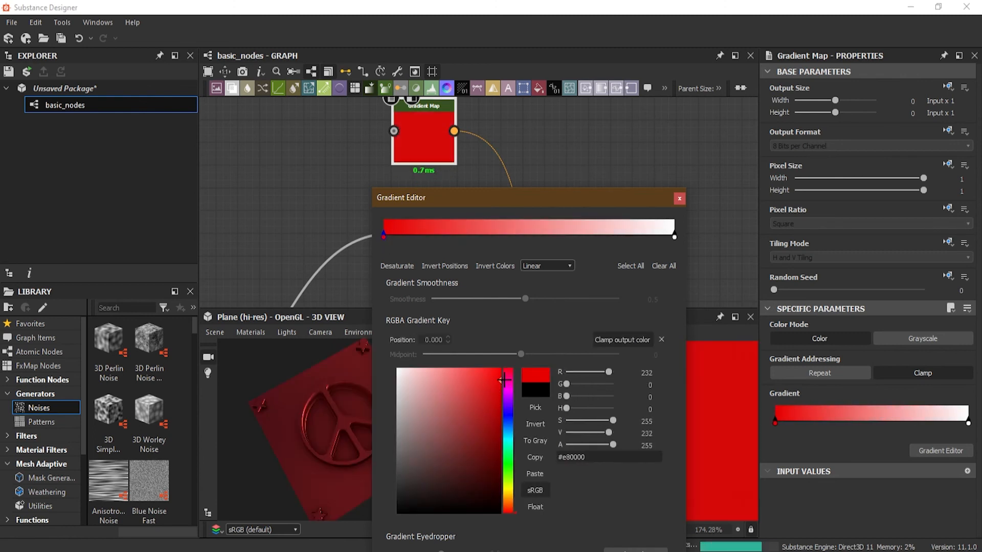
pyautogui.click(494, 380)
pyautogui.moveTo(459, 196)
pyautogui.mouseDown()
pyautogui.moveTo(639, 279)
pyautogui.moveTo(567, 228)
pyautogui.moveTo(444, 205)
pyautogui.mouseUp()
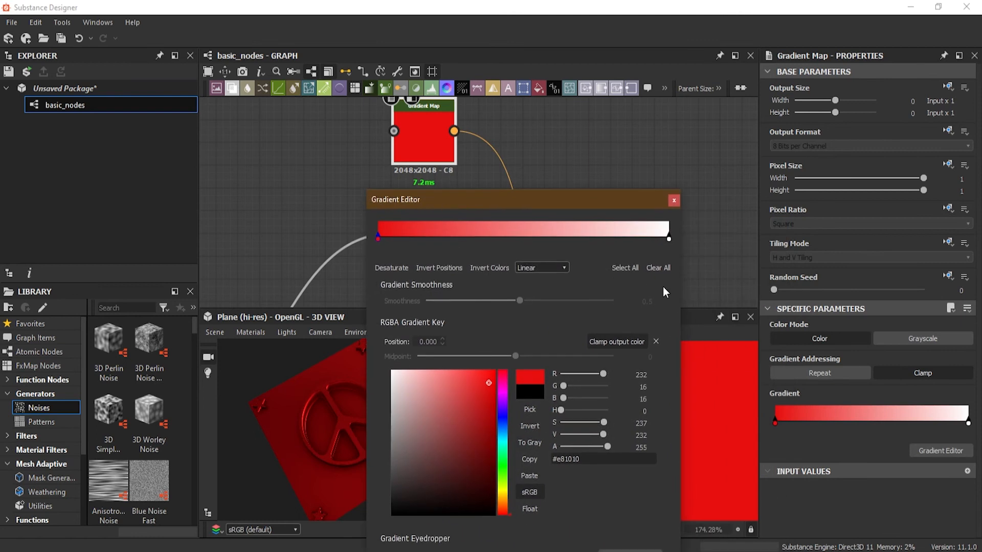
# - Change the gradient's end key at position 1.000 to saturated blue (#002aff)
pyautogui.click(670, 239)
pyautogui.moveTo(482, 390); pyautogui.dragTo(453, 451)
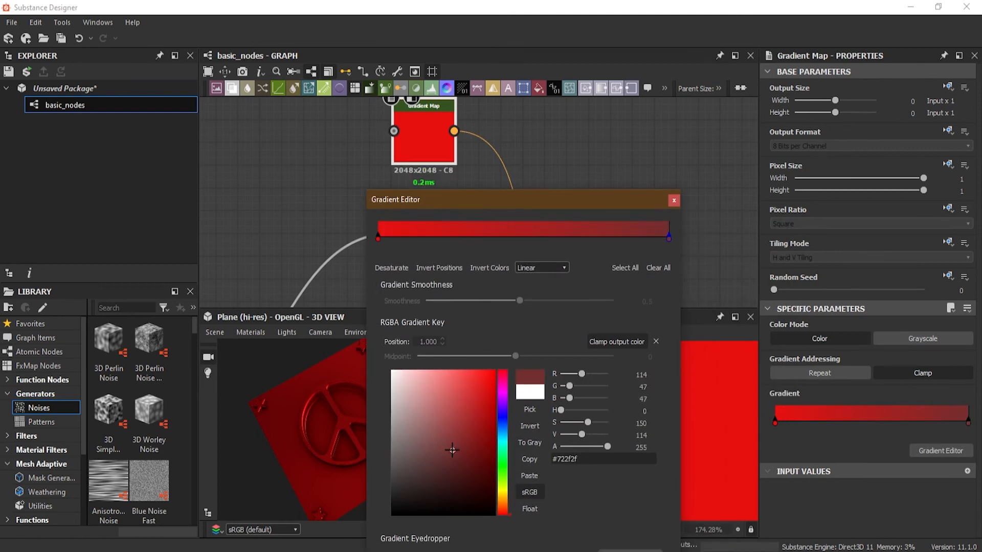
pyautogui.click(507, 423)
pyautogui.moveTo(484, 397); pyautogui.dragTo(498, 368)
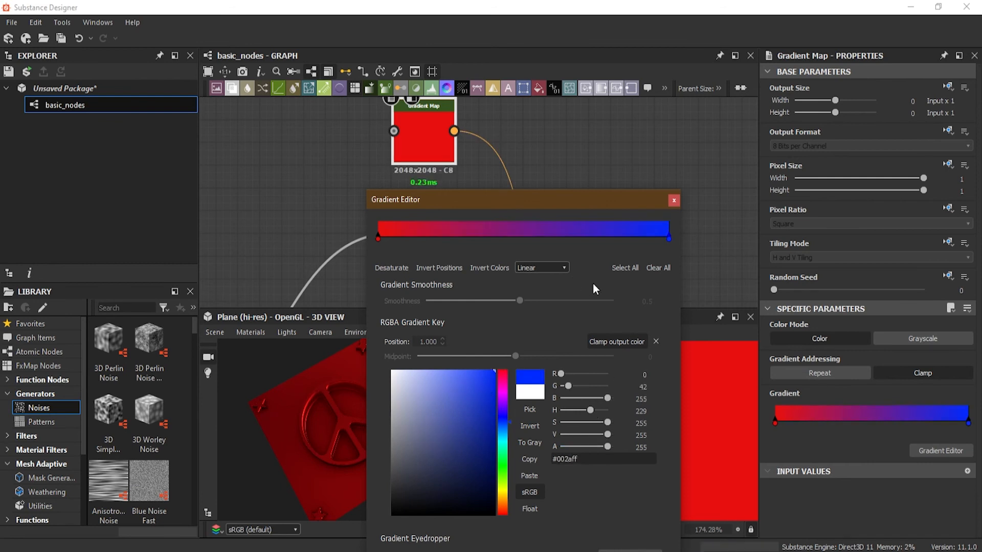
# - Add seven color keys spread along the gradient between the red and blue ends, including positions 0.110 and 0.776
pyautogui.click(428, 233)
pyautogui.click(475, 228)
pyautogui.click(516, 227)
pyautogui.click(569, 227)
pyautogui.click(603, 227)
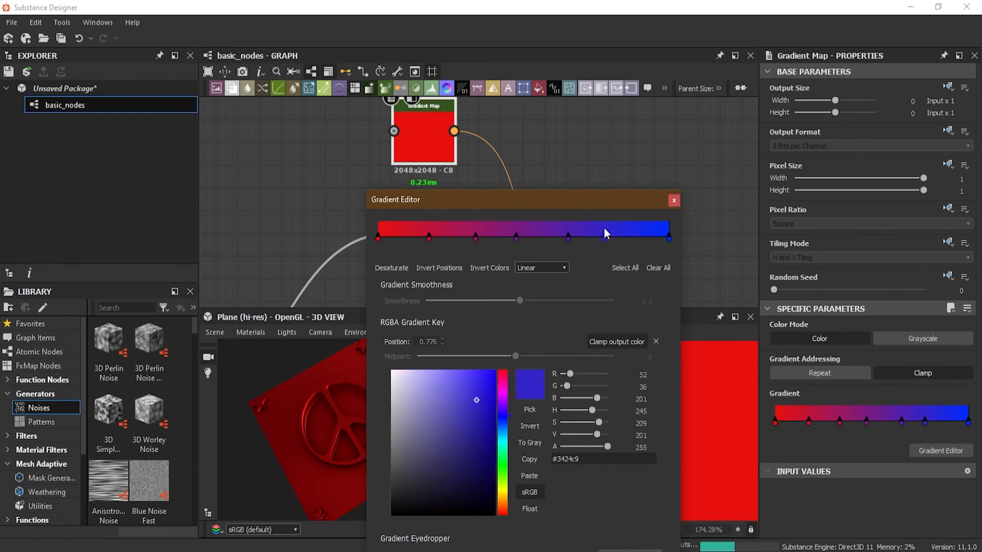
pyautogui.click(410, 228)
pyautogui.click(629, 228)
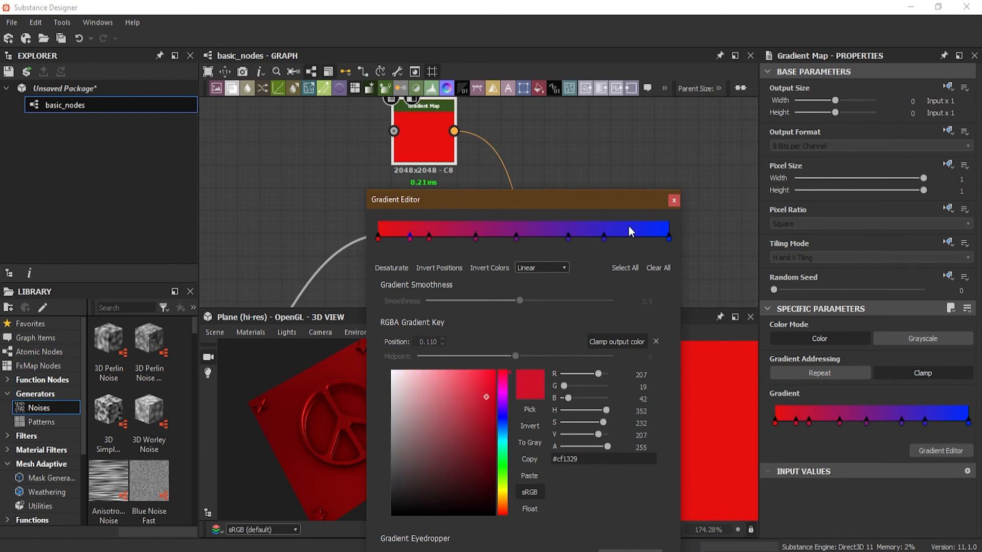
# - Recolor the gradient key at position 0.110 bright green (#31fe0d) and the key at 0.335 blue (#1d72d9)
pyautogui.click(411, 239)
pyautogui.click(504, 470)
pyautogui.click(491, 372)
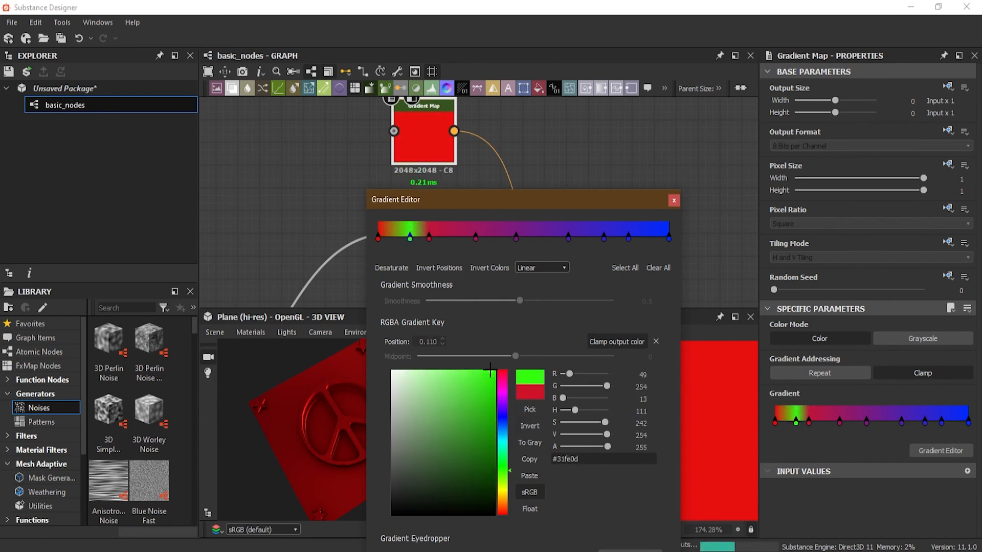
pyautogui.click(474, 238)
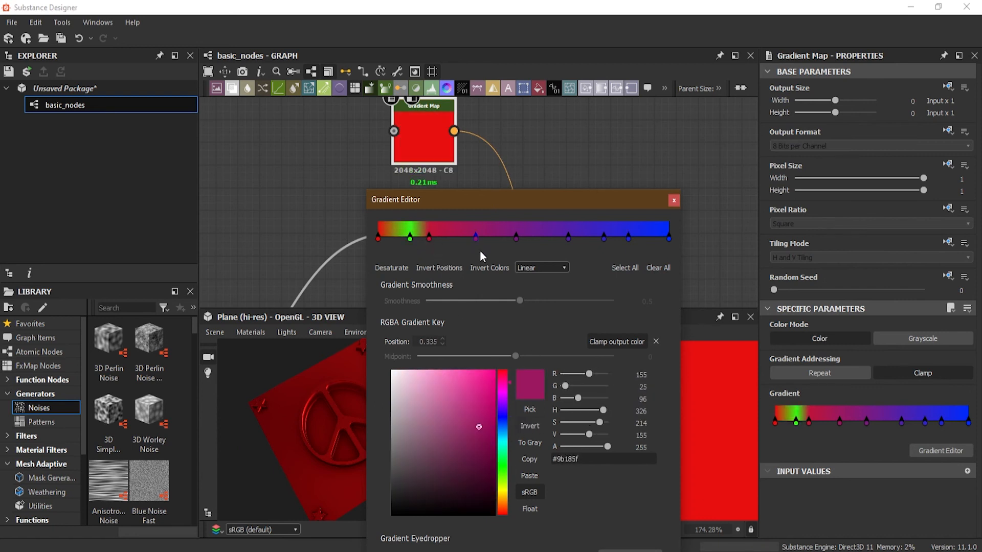
pyautogui.click(500, 431)
pyautogui.moveTo(468, 446); pyautogui.dragTo(481, 392)
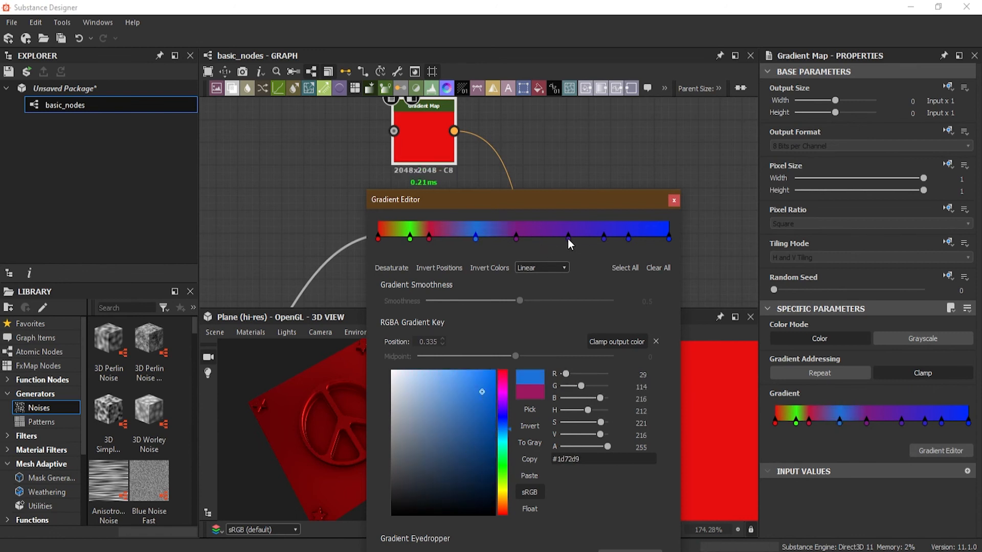
# - Recolor the gradient key at position 0.654, trying green before settling on amber yellow (#ffc100)
pyautogui.click(568, 238)
pyautogui.click(500, 477)
pyautogui.moveTo(476, 467); pyautogui.dragTo(480, 399)
pyautogui.click(629, 239)
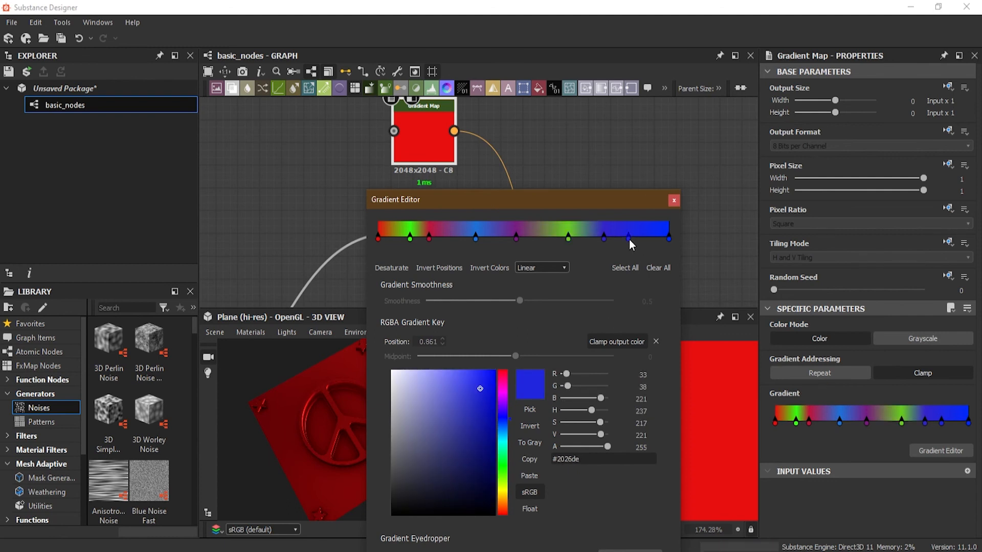
pyautogui.click(568, 239)
pyautogui.click(504, 490)
pyautogui.moveTo(481, 392); pyautogui.dragTo(497, 367)
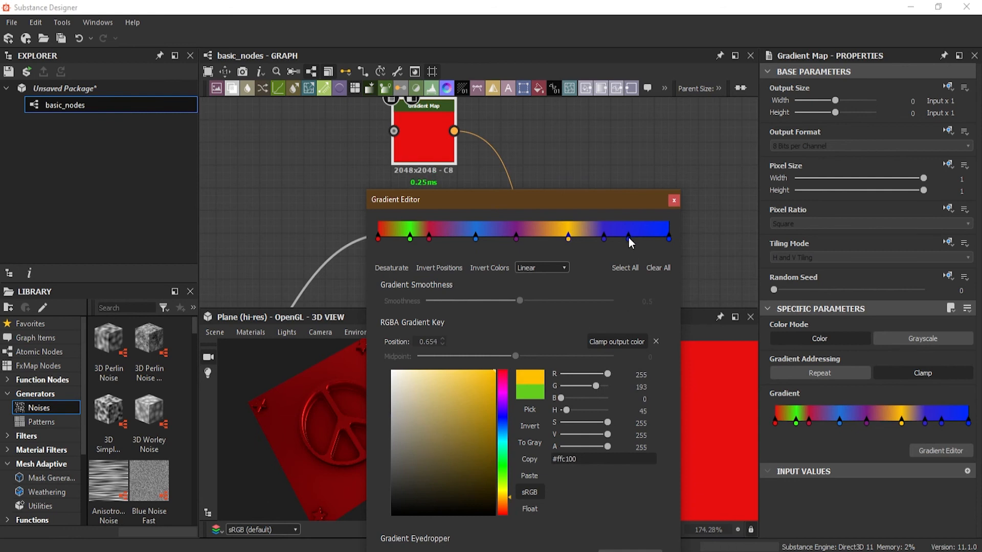
# - Recolor the gradient key at position 0.861 light green (#69de20) and close the Gradient Editor
pyautogui.click(629, 237)
pyautogui.moveTo(505, 504); pyautogui.dragTo(505, 478)
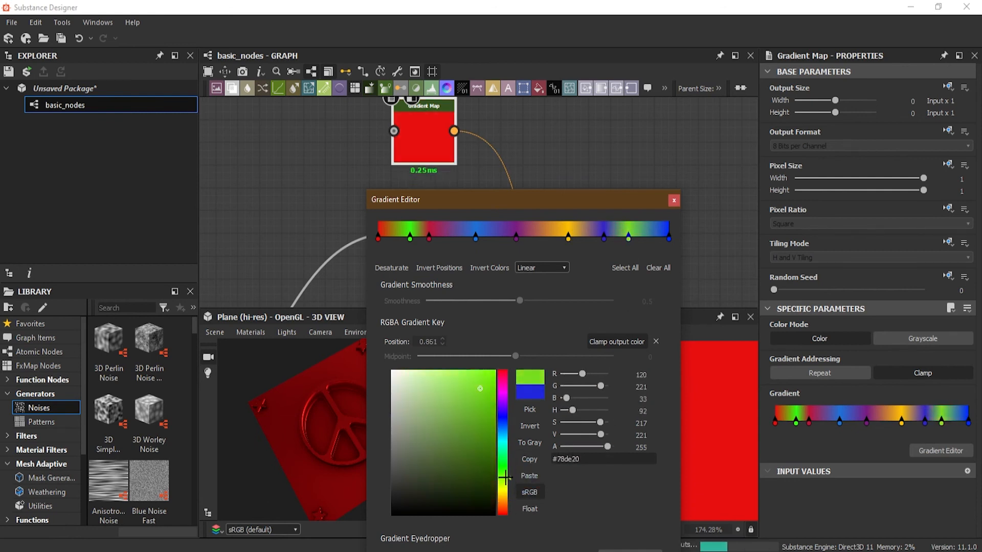
pyautogui.click(674, 201)
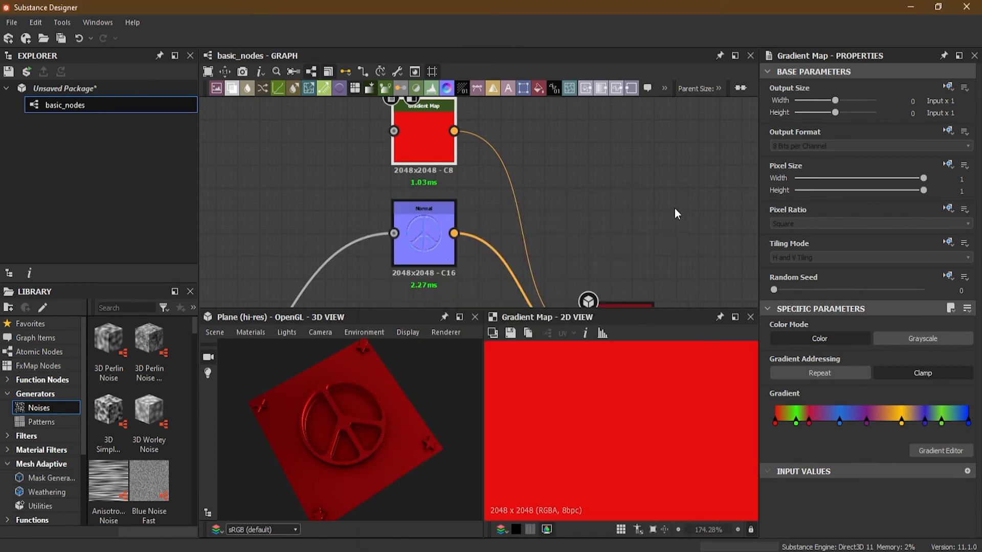
# - Compare the Repeat and Clamp gradient addressing modes on the 3D plane and examine the Gradient Map's full output in 2D
pyautogui.moveTo(373, 441); pyautogui.dragTo(425, 396)
pyautogui.scroll(-3, 592, 412)
pyautogui.moveTo(368, 416); pyautogui.dragTo(354, 404)
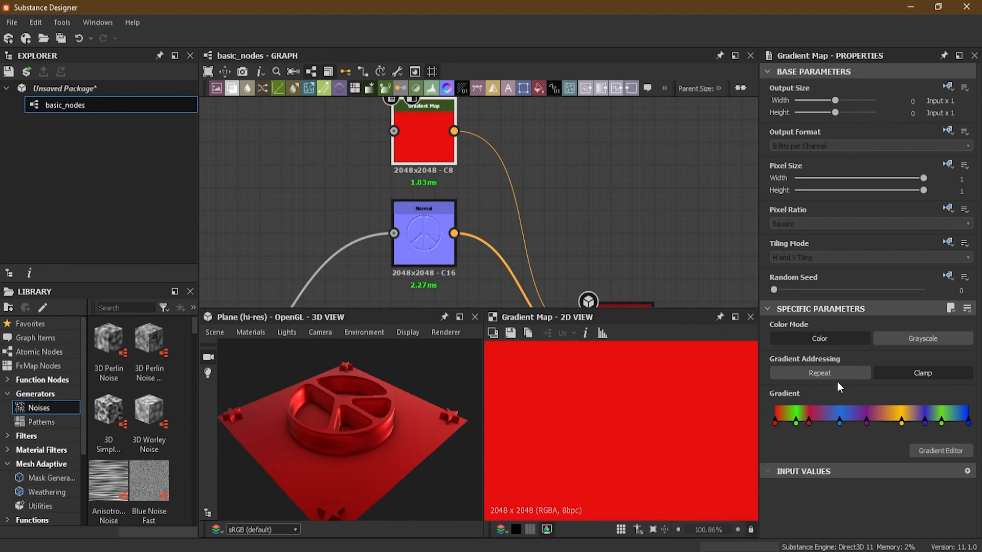
pyautogui.click(836, 374)
pyautogui.click(916, 374)
pyautogui.moveTo(394, 440); pyautogui.dragTo(373, 432)
pyautogui.doubleClick(439, 130)
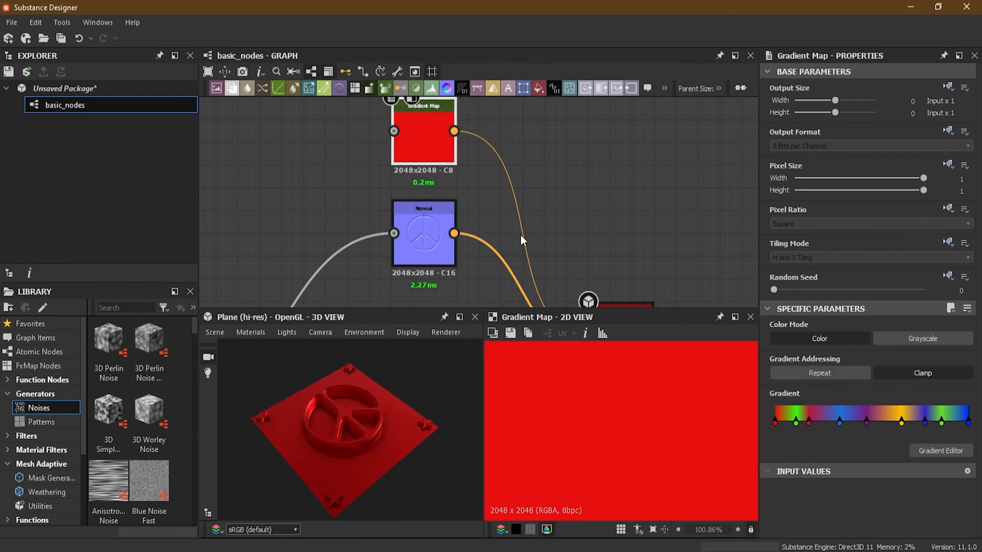
pyautogui.scroll(-5, 614, 402)
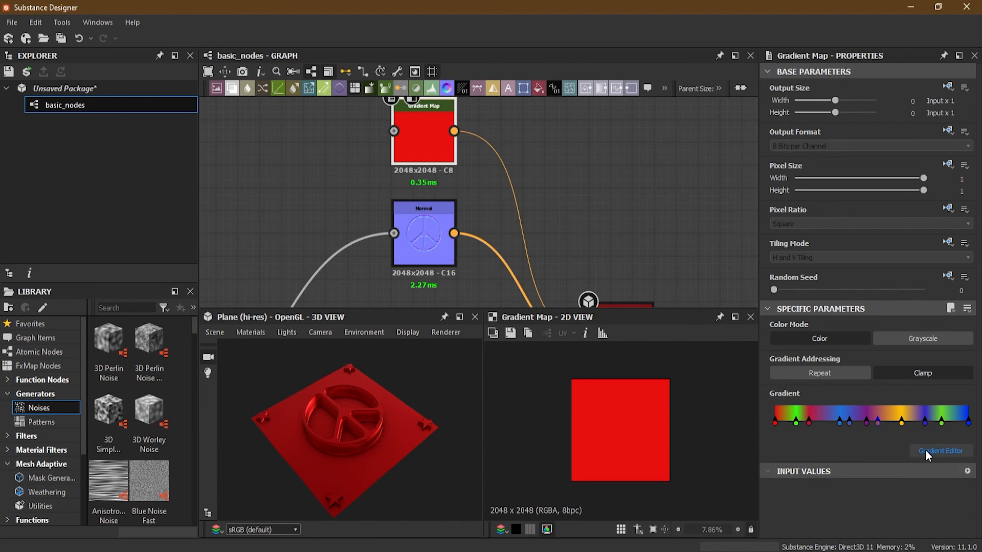
# - Reopen the gradient for editing, shift the red start key inward, and move the bright green key to position 0.093
pyautogui.click(926, 450)
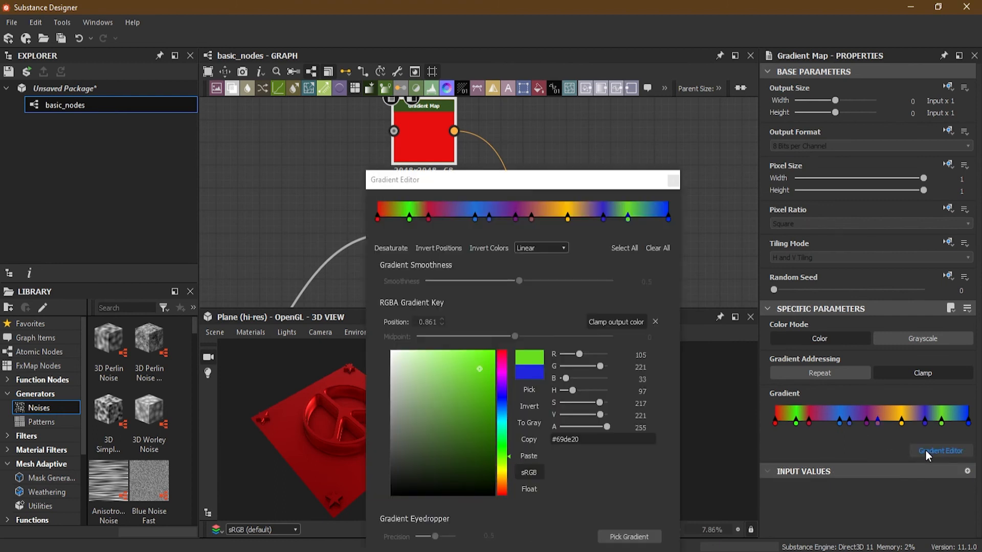
pyautogui.moveTo(377, 222); pyautogui.dragTo(407, 220)
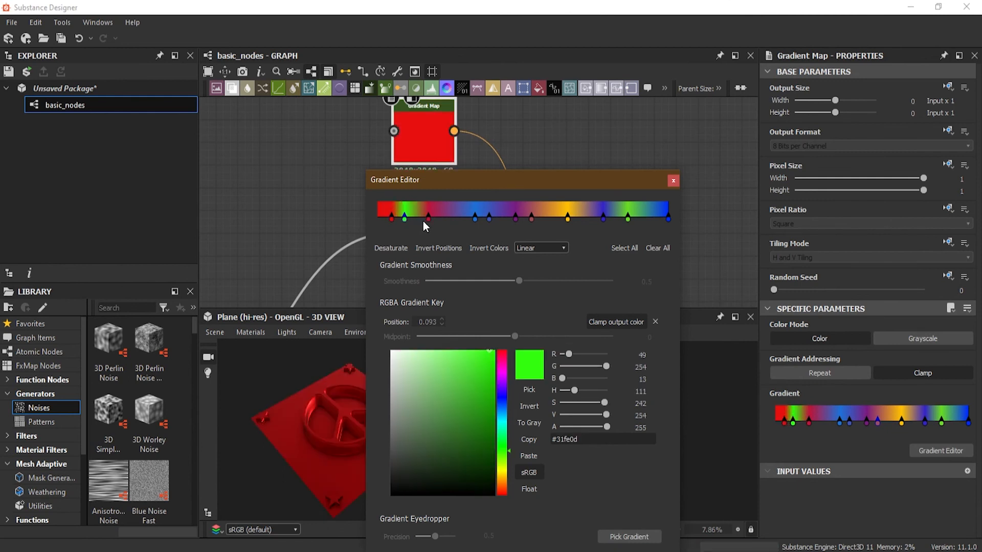
pyautogui.click(429, 219)
# - Try the Flat Tangents interpolation on the gradient, then set it to Smooth
pyautogui.click(542, 250)
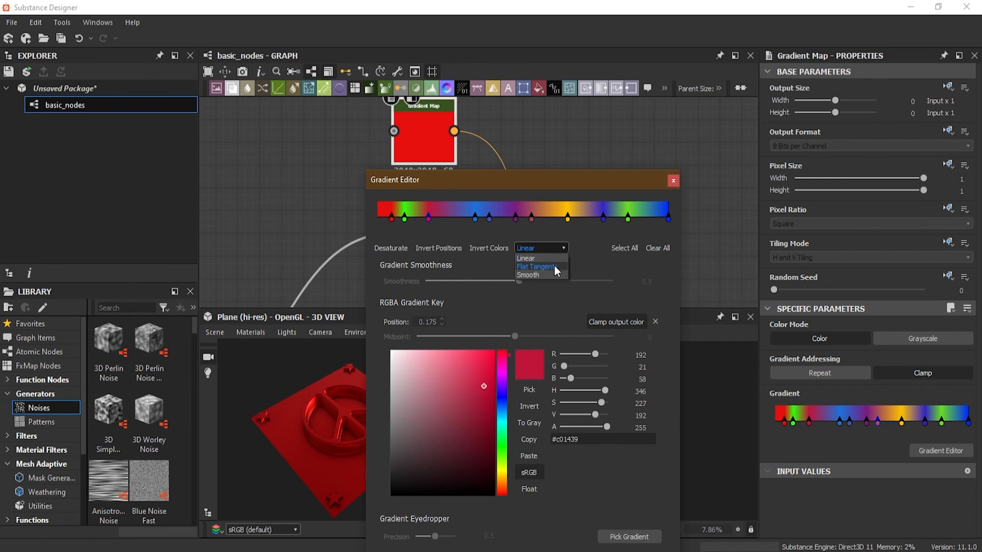
pyautogui.click(556, 268)
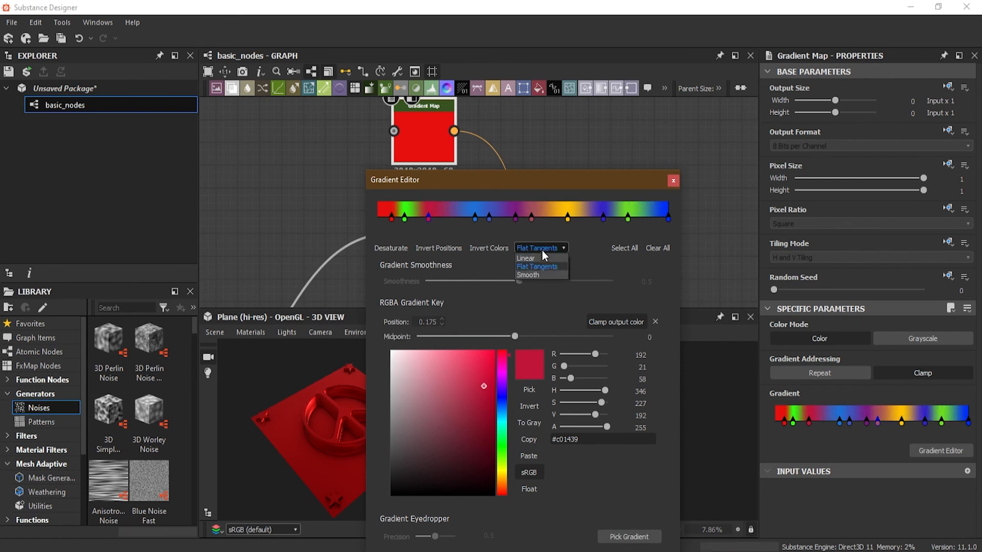
pyautogui.click(546, 275)
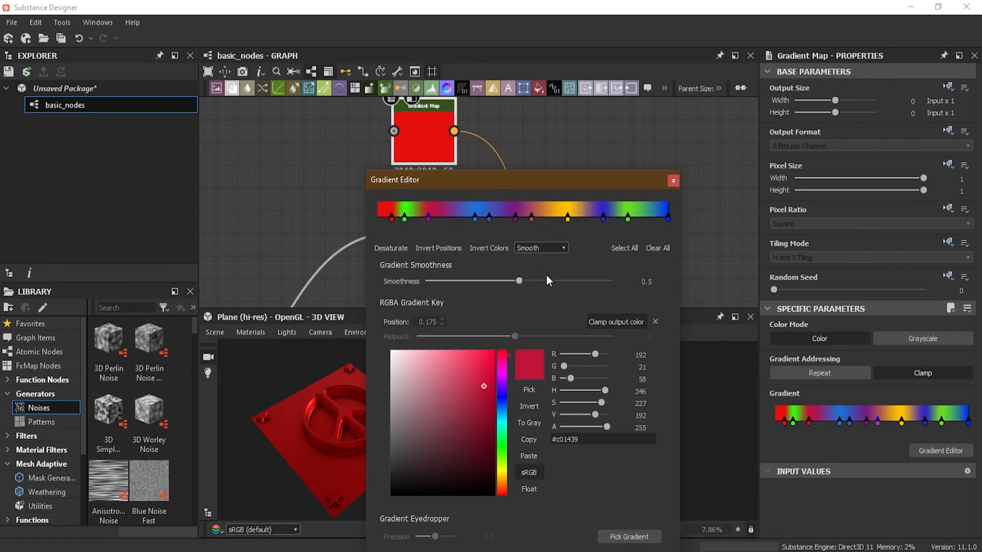
# - Add a blue key at position 0.987, return the red start key to position 0.000, and close the Gradient Editor
pyautogui.moveTo(665, 221); pyautogui.dragTo(646, 223)
pyautogui.click(663, 220)
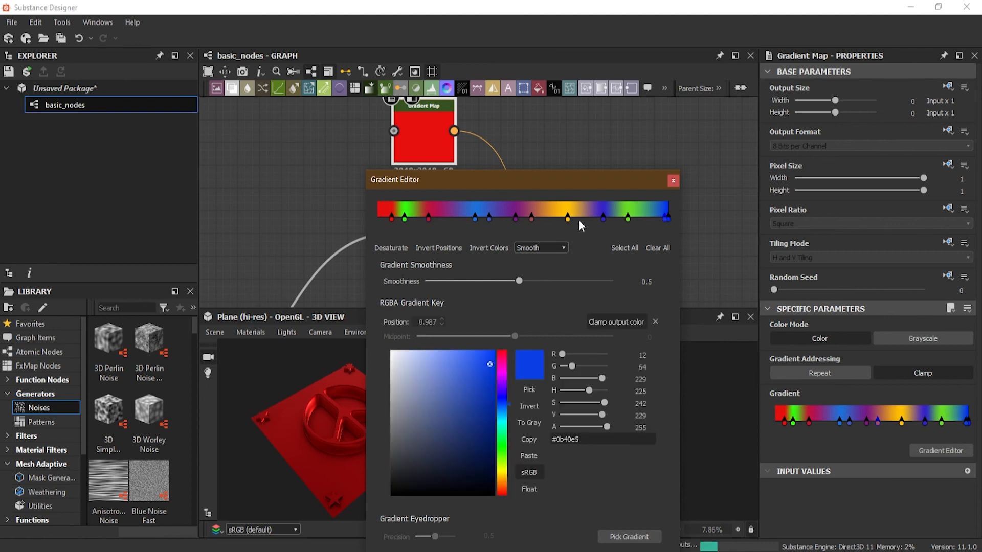
pyautogui.moveTo(392, 220); pyautogui.dragTo(376, 220)
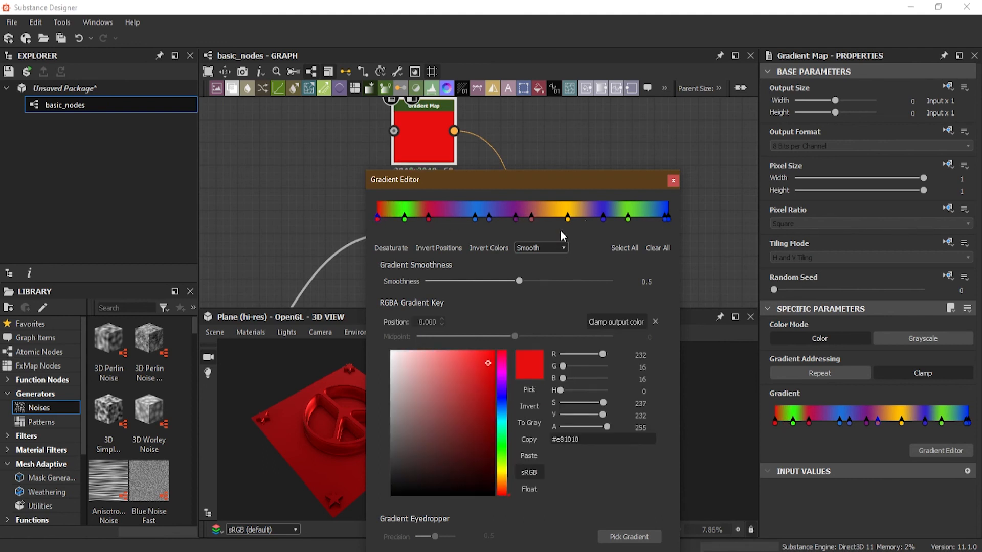
pyautogui.click(673, 181)
# - Switch the 3D preview mesh to Rounded Cube and orbit around it
pyautogui.moveTo(330, 419); pyautogui.dragTo(333, 391)
pyautogui.click(251, 334)
pyautogui.moveTo(219, 330)
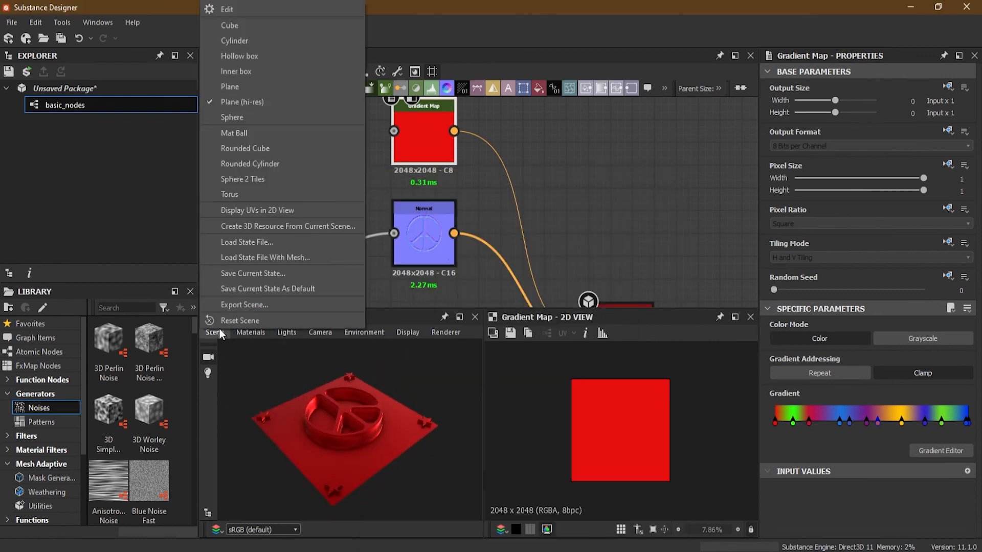
pyautogui.click(289, 152)
pyautogui.moveTo(364, 473); pyautogui.dragTo(391, 449)
pyautogui.moveTo(476, 180); pyautogui.dragTo(449, 120, button='middle')
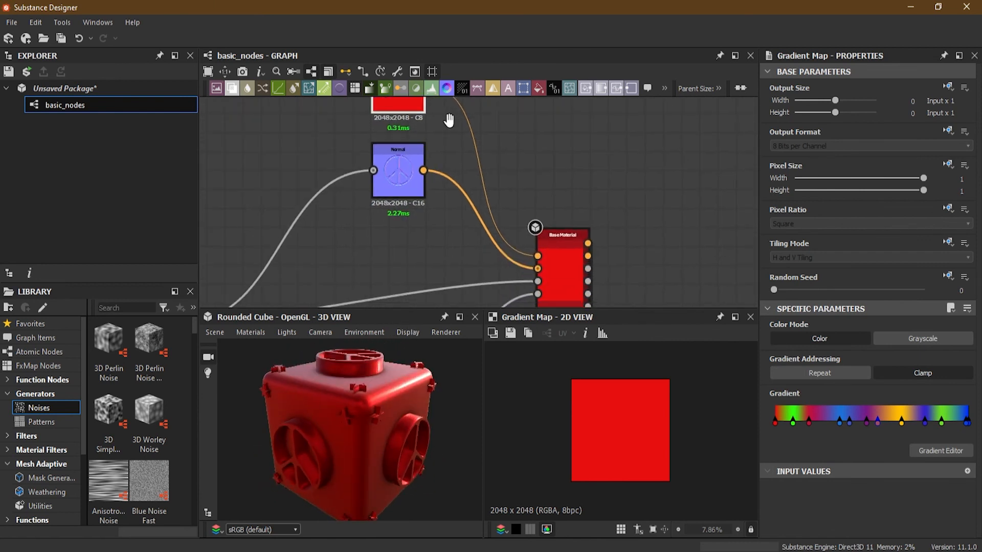
pyautogui.scroll(5, 512, 231)
pyautogui.scroll(-4, 501, 238)
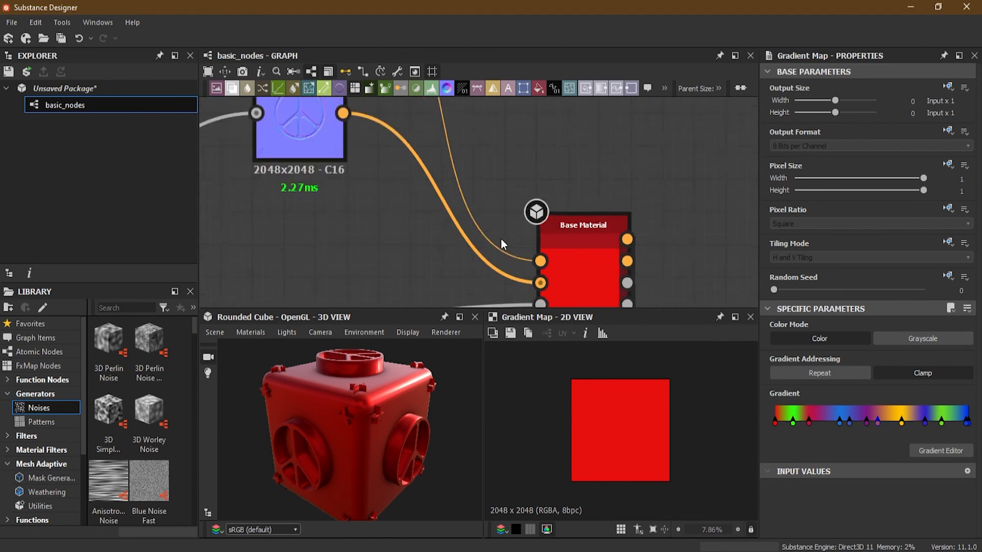
pyautogui.moveTo(423, 198); pyautogui.dragTo(462, 259, button='middle')
pyautogui.moveTo(462, 259); pyautogui.dragTo(535, 322)
pyautogui.moveTo(478, 237); pyautogui.dragTo(415, 235, button='middle')
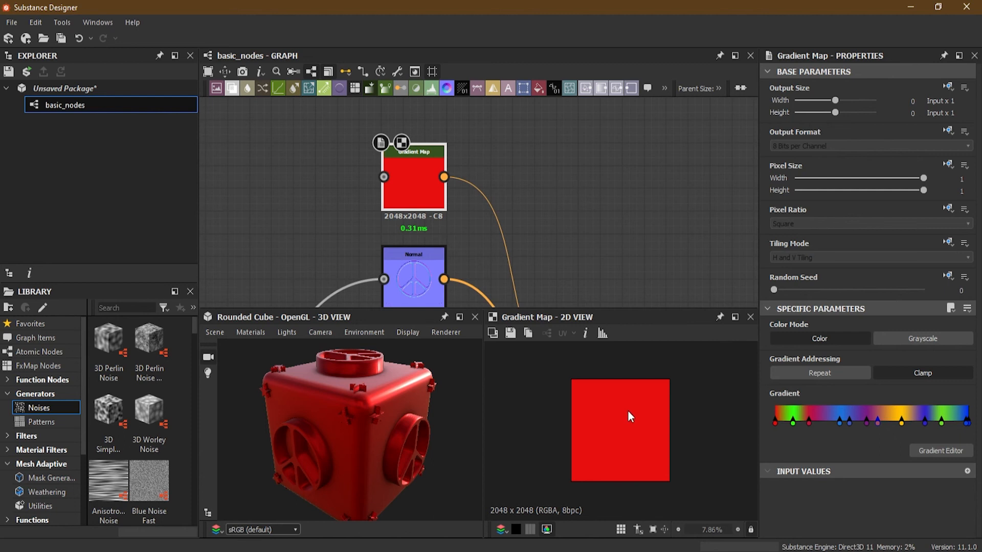
# - Add a Clouds 2 noise node in the empty graph area before the Gradient Map
pyautogui.moveTo(555, 223); pyautogui.dragTo(552, 157, button='middle')
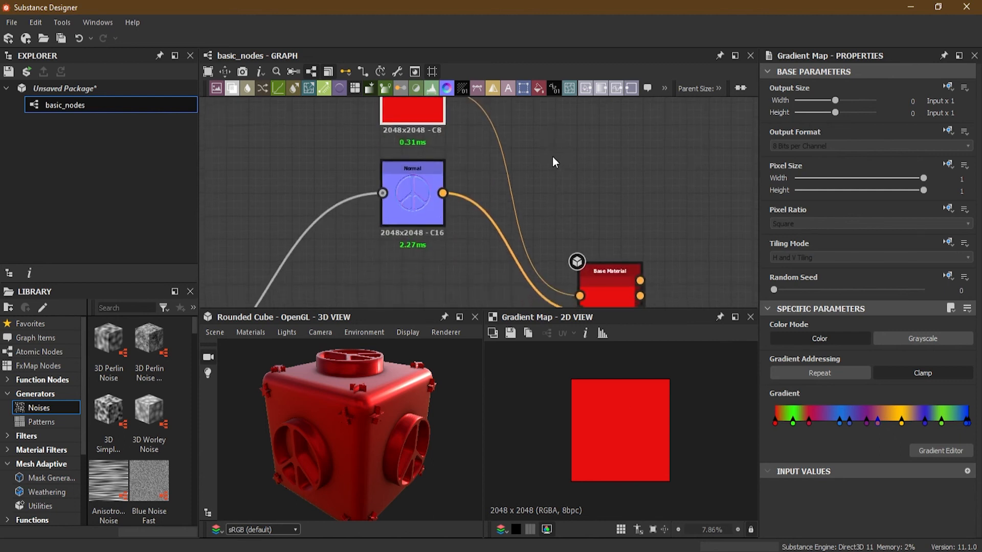
pyautogui.scroll(-3, 561, 178)
pyautogui.scroll(4, 504, 185)
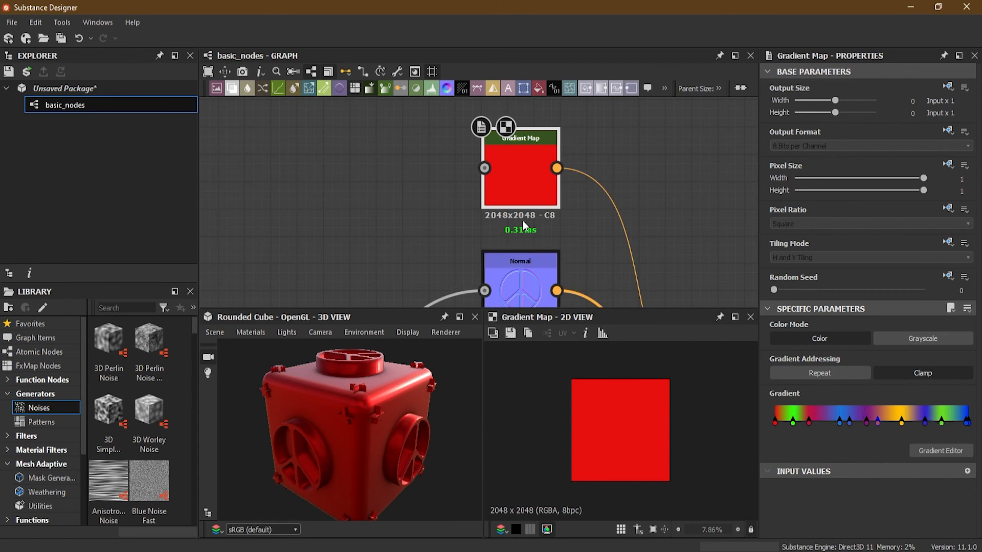
pyautogui.moveTo(194, 330)
pyautogui.mouseDown()
pyautogui.moveTo(191, 511)
pyautogui.moveTo(182, 326)
pyautogui.mouseUp()
pyautogui.click(331, 178)
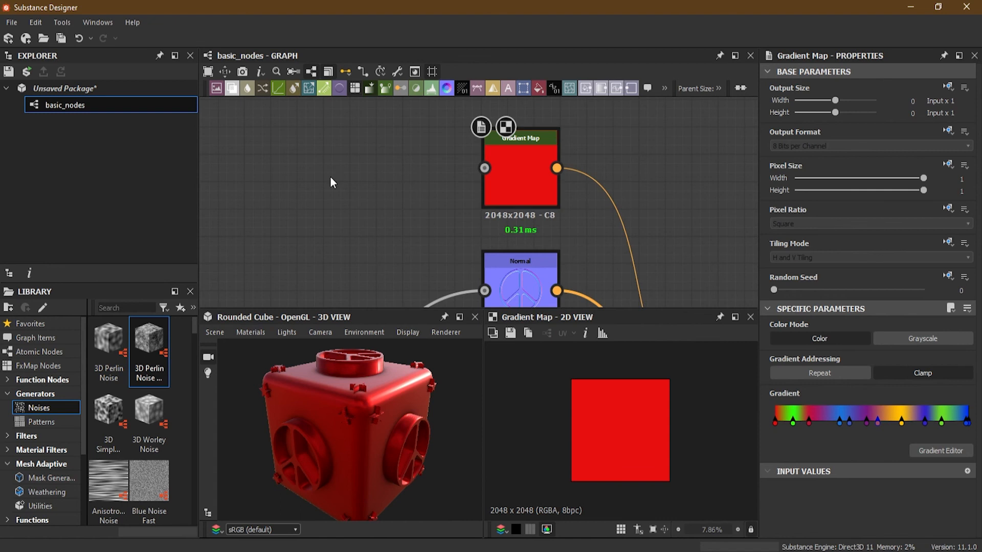
pyautogui.press('space')
pyautogui.write('cloud')
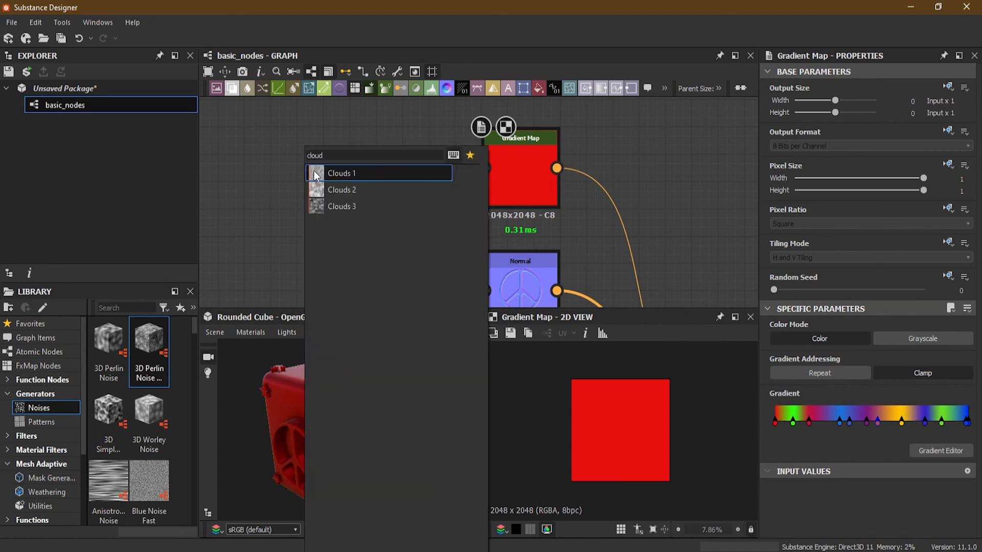
pyautogui.click(338, 190)
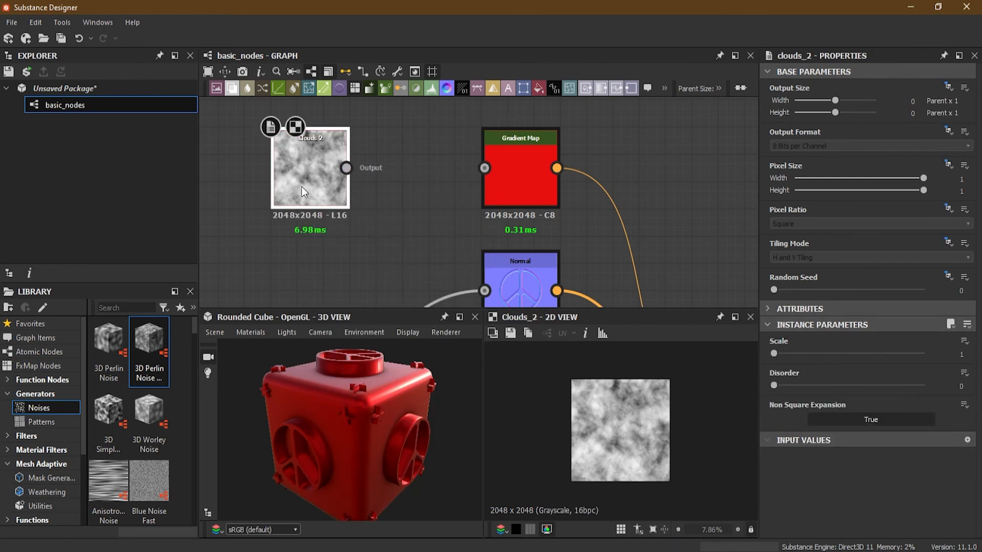
# - Connect the Clouds 2 output to the Gradient Map input and select the Gradient Map node
pyautogui.moveTo(775, 354)
pyautogui.mouseDown()
pyautogui.moveTo(793, 354)
pyautogui.moveTo(771, 355)
pyautogui.mouseUp()
pyautogui.moveTo(346, 168); pyautogui.dragTo(492, 172)
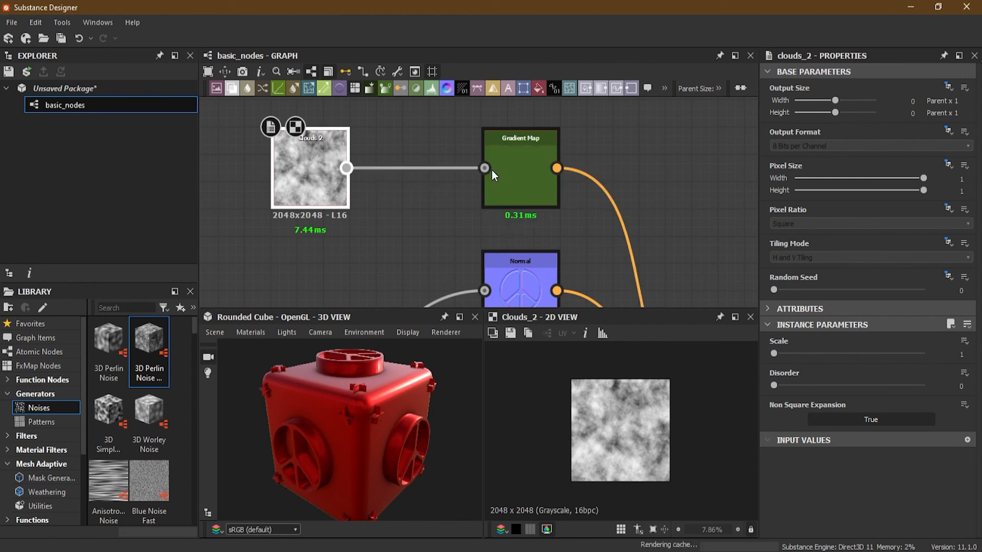
pyautogui.click(517, 171)
pyautogui.scroll(5, 518, 170)
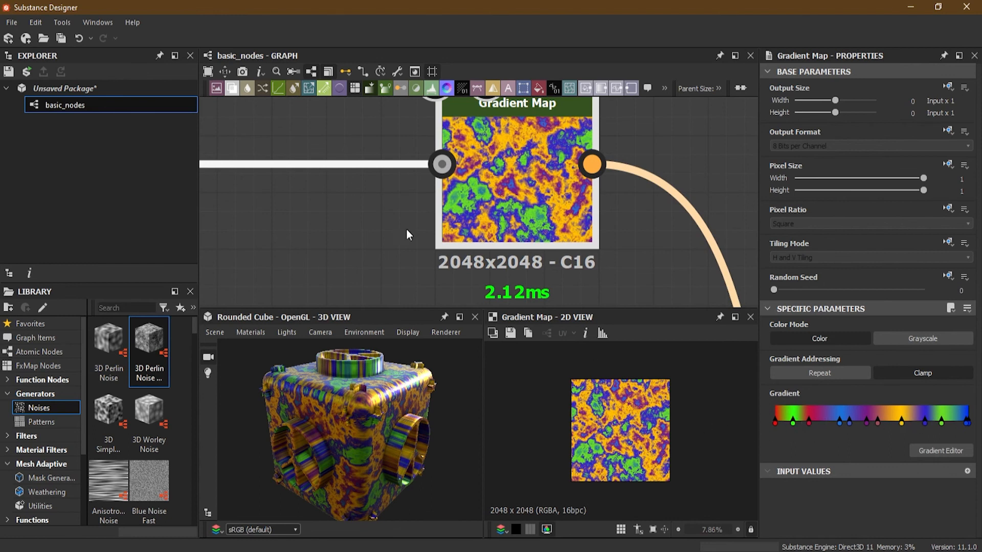
# - Switch the 3D preview mesh to Plane (hi-res) and inspect the colored peace sign up close
pyautogui.click(240, 332)
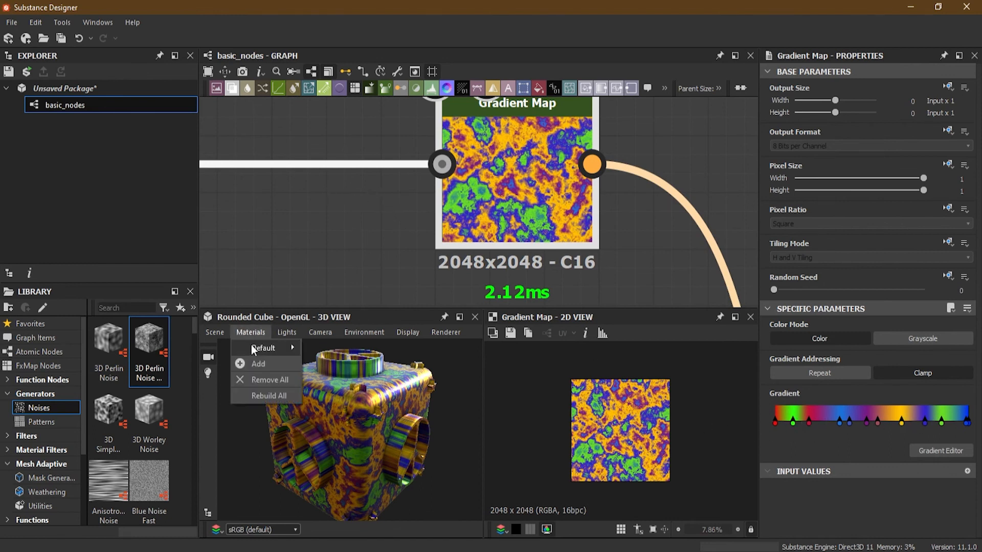
pyautogui.moveTo(221, 333)
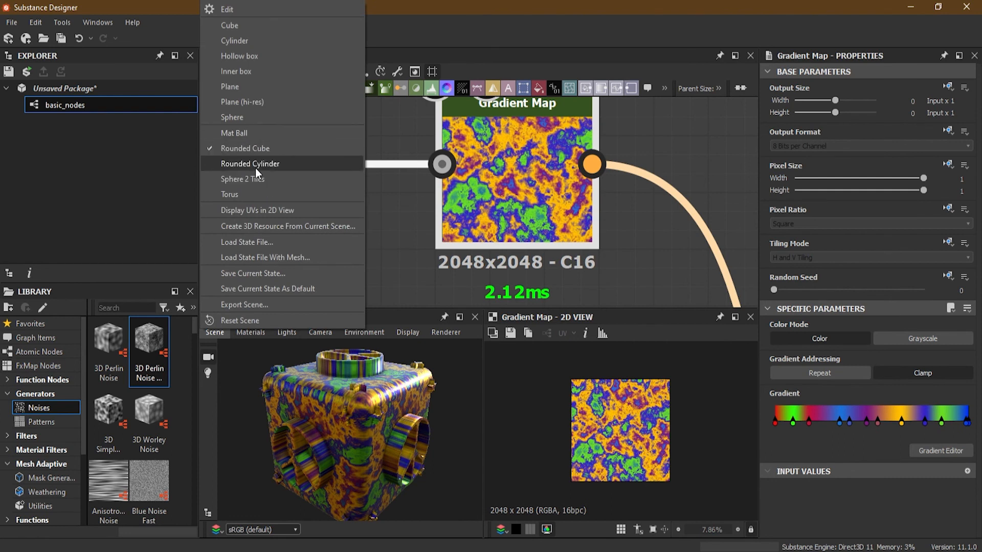
pyautogui.click(257, 102)
pyautogui.moveTo(434, 443); pyautogui.dragTo(359, 449)
pyautogui.scroll(5, 354, 418)
pyautogui.scroll(-5, 314, 235)
# - Insert a Transformation 2D node between Clouds 2 and the Gradient Map, and scale the cloud pattern up well beyond the tile
pyautogui.moveTo(314, 235); pyautogui.dragTo(406, 218, button='middle')
pyautogui.scroll(3, 290, 188)
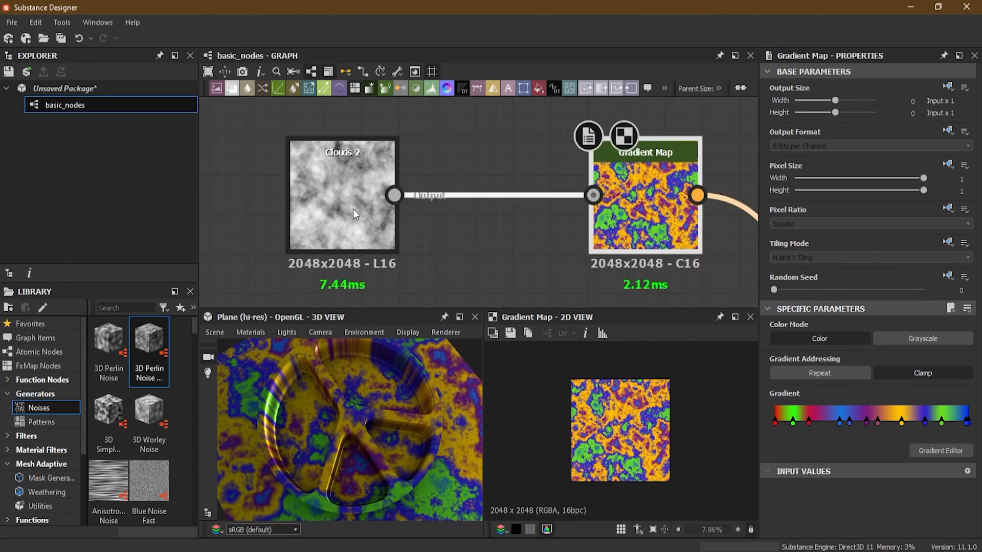
pyautogui.click(353, 208)
pyautogui.scroll(3, 621, 420)
pyautogui.scroll(-1, 604, 388)
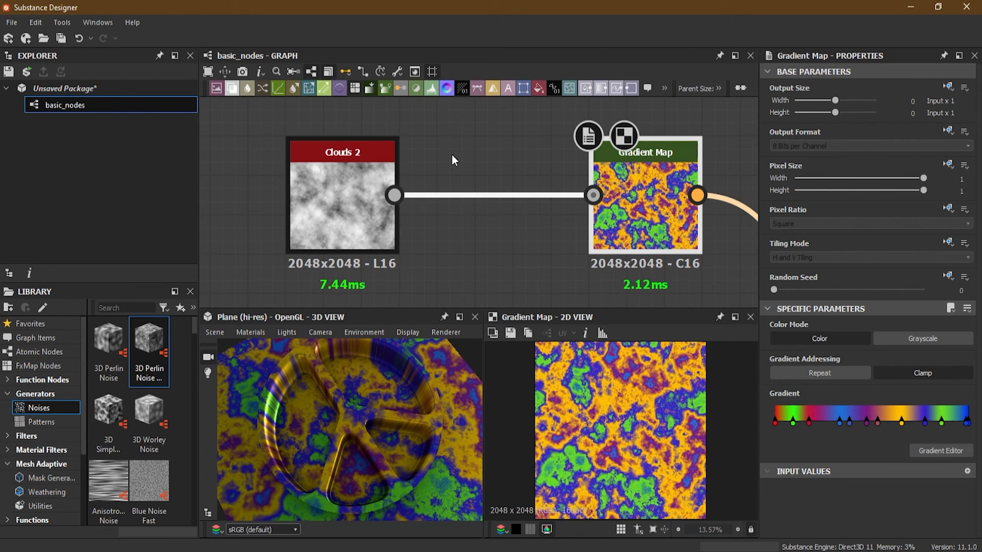
pyautogui.press('space')
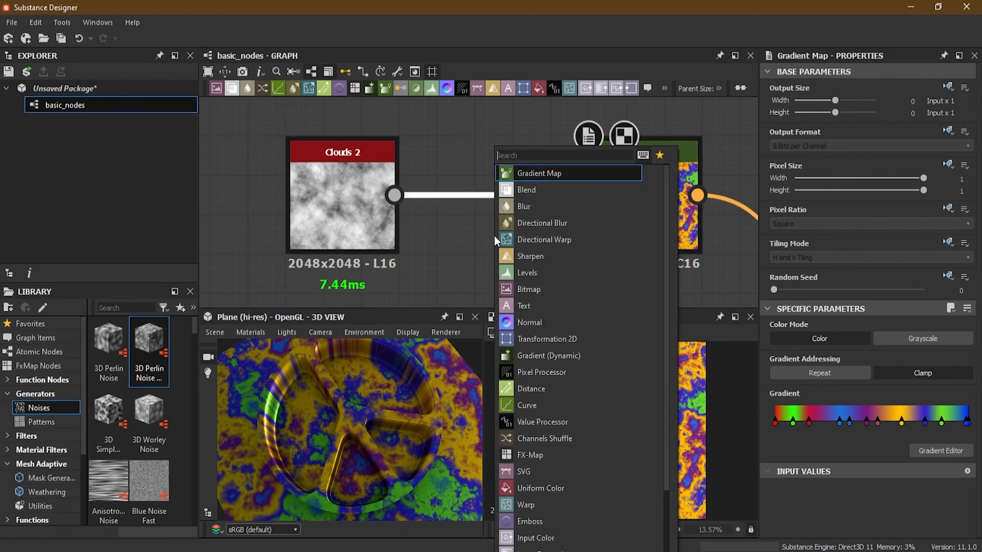
pyautogui.click(547, 335)
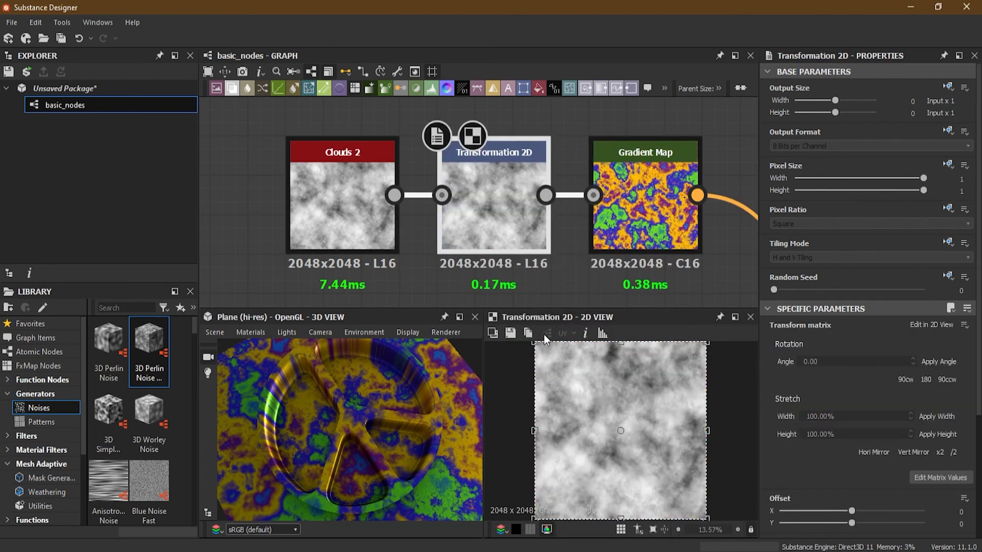
pyautogui.scroll(-4, 572, 373)
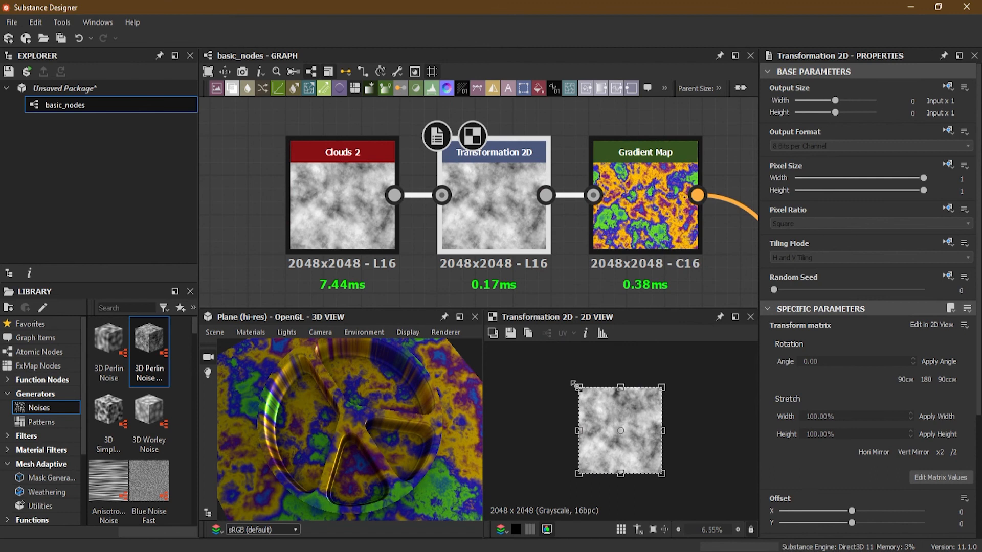
pyautogui.moveTo(576, 385); pyautogui.dragTo(449, 235)
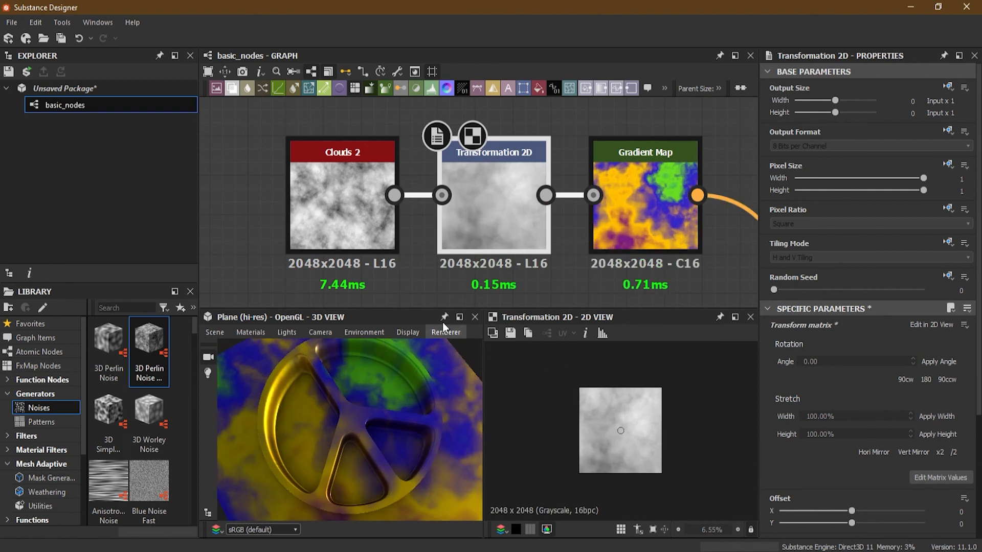
# - Insert a Blur HQ Grayscale node between Transformation 2D and the Gradient Map, with Quality 1 and Intensity 13.01
pyautogui.scroll(-4, 373, 223)
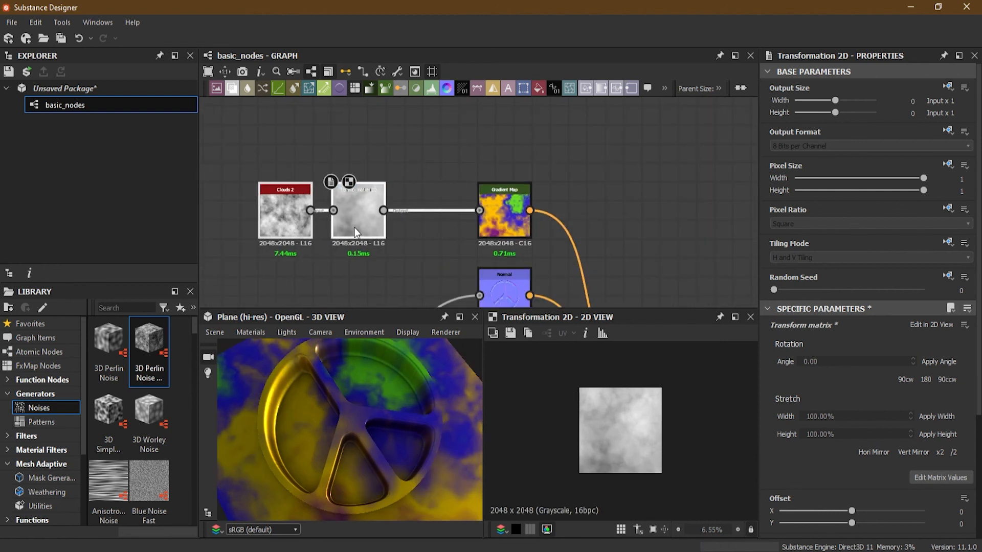
pyautogui.press('space')
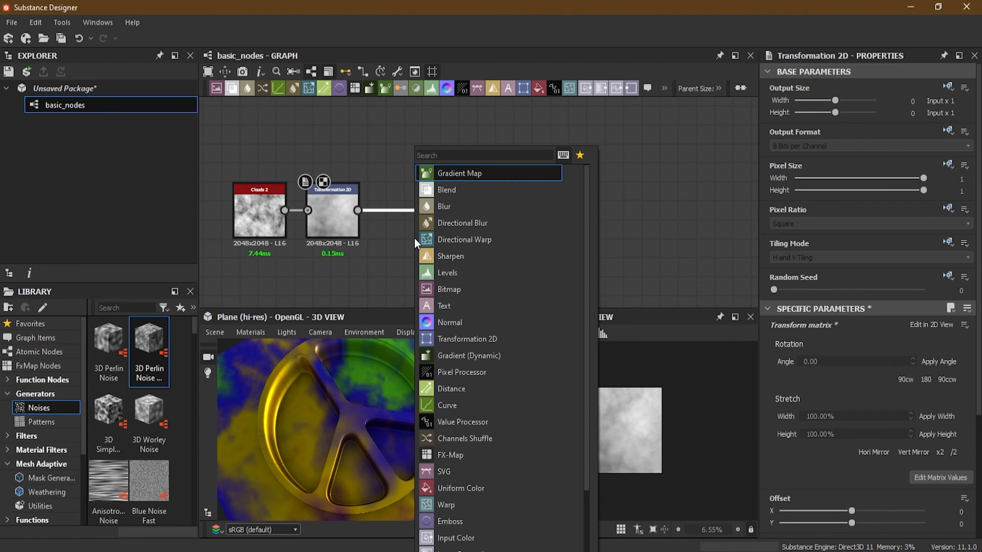
pyautogui.write('blur')
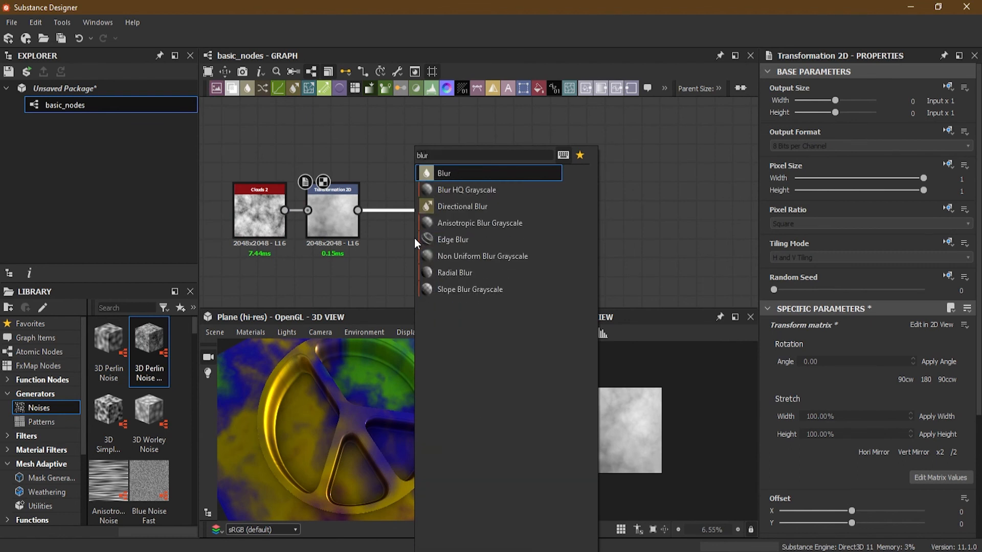
pyautogui.click(499, 190)
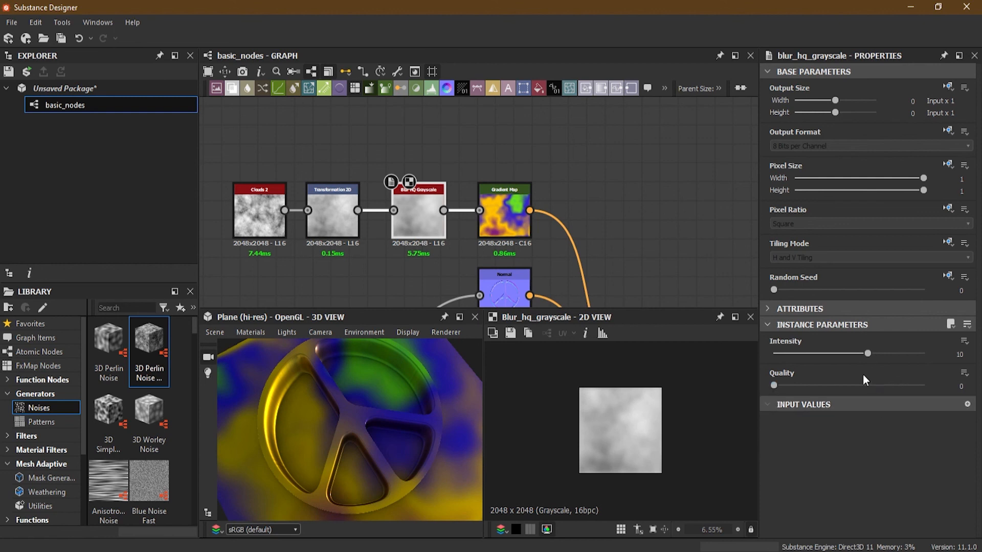
pyautogui.click(879, 385)
pyautogui.moveTo(868, 353); pyautogui.dragTo(895, 354)
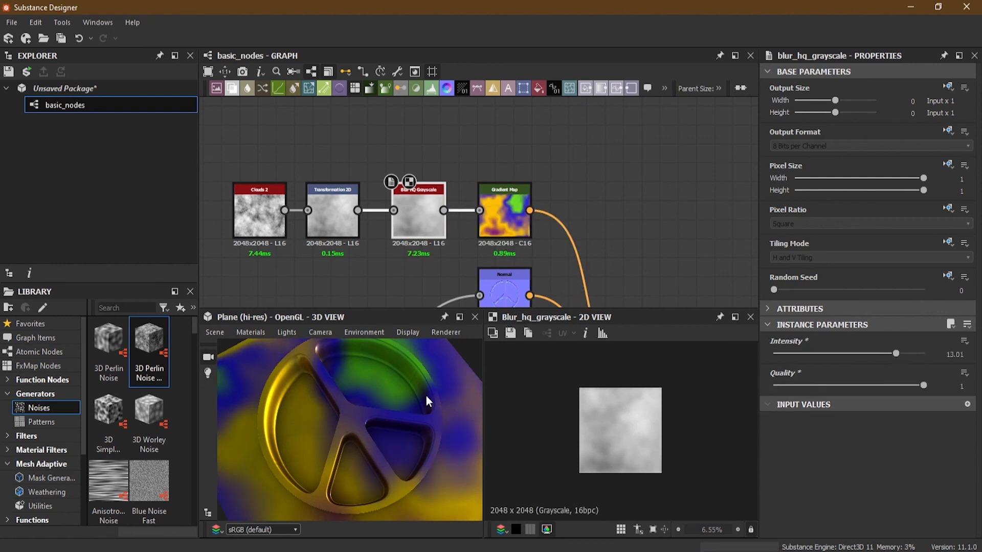
# - Scale the cloud pattern down in the Transformation 2D node and set the Blur HQ Grayscale Intensity to 15.35
pyautogui.click(317, 235)
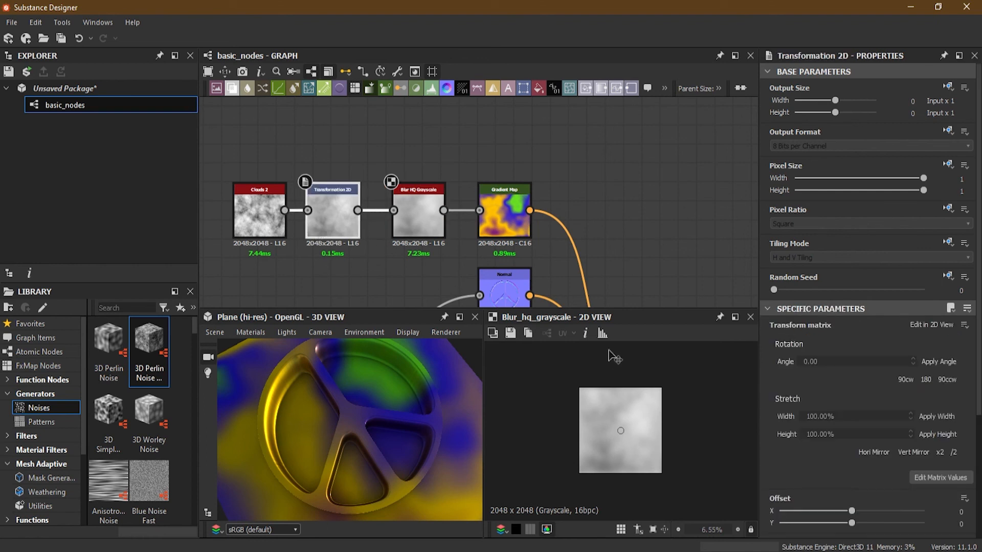
pyautogui.scroll(-5, 612, 401)
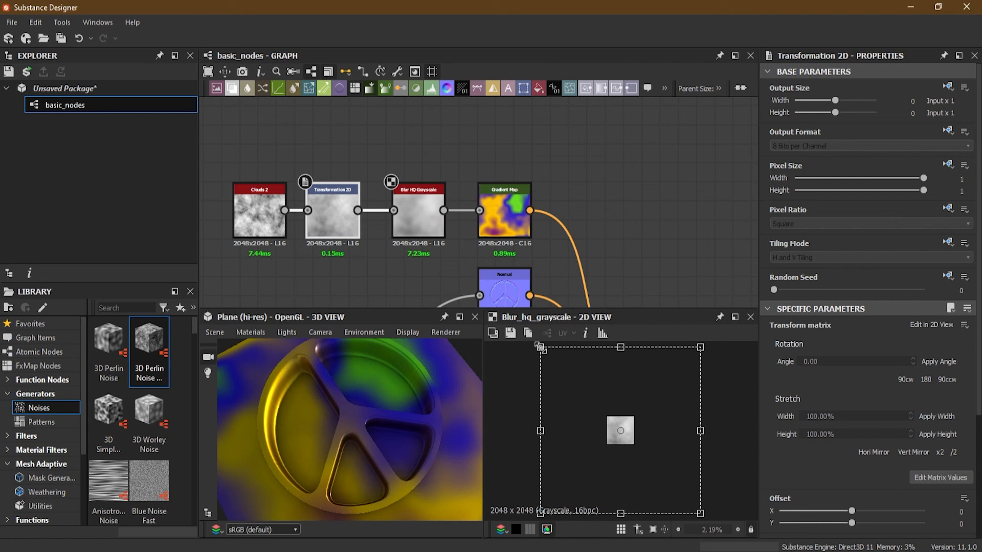
pyautogui.moveTo(540, 349); pyautogui.dragTo(589, 399)
pyautogui.click(404, 209)
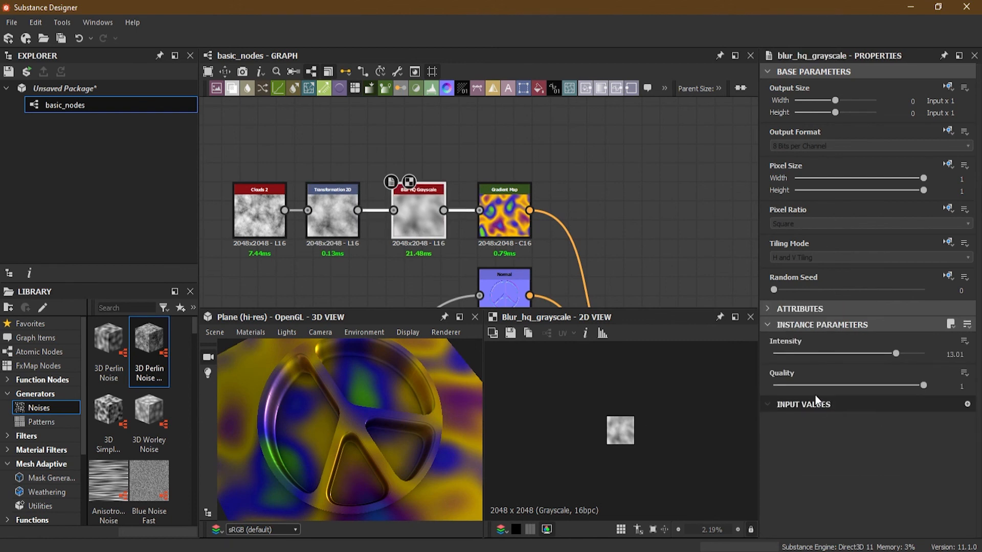
pyautogui.moveTo(896, 354); pyautogui.dragTo(919, 355)
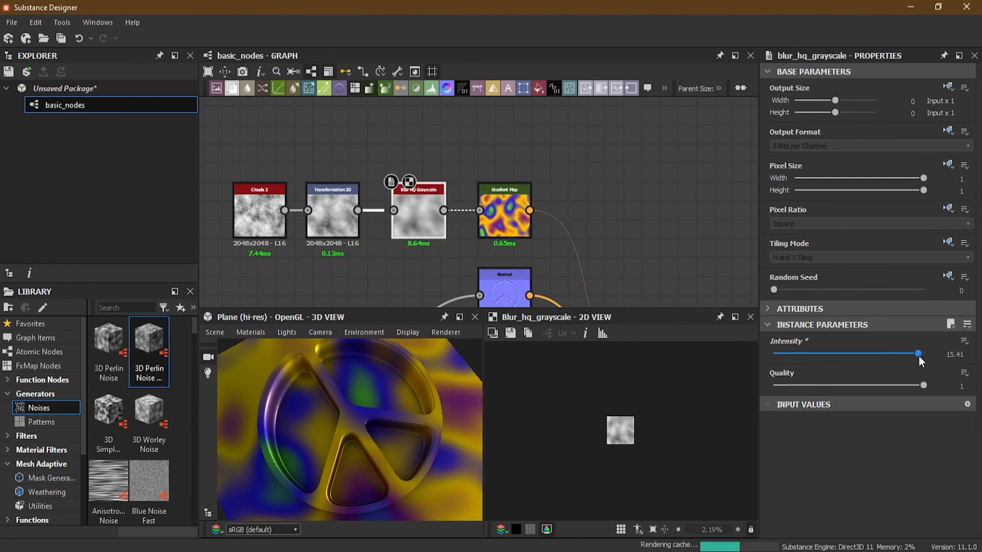
# - Scale the Transformation 2D pattern up again and offset it to about X 0.0054, Y 0.1522
pyautogui.click(341, 220)
pyautogui.moveTo(589, 399); pyautogui.dragTo(563, 373)
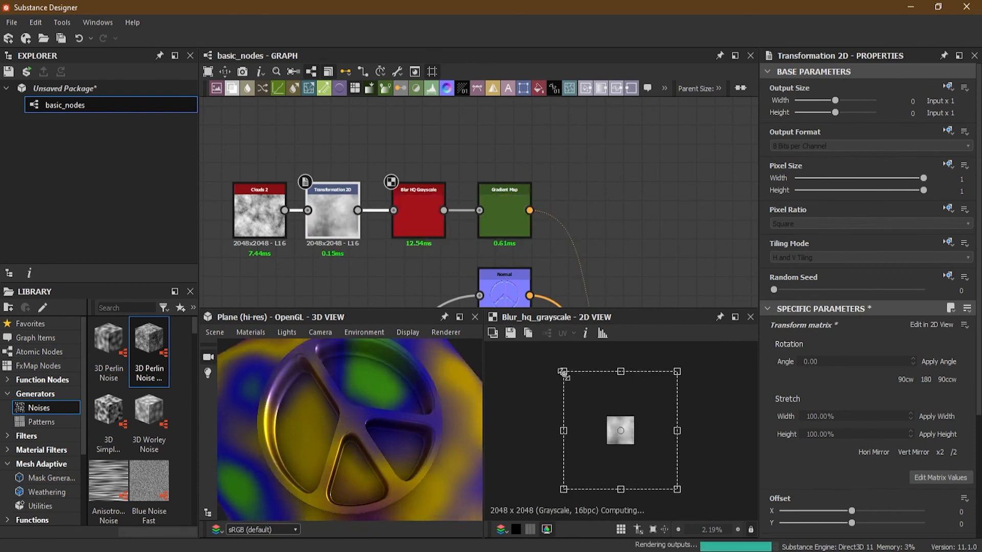
pyautogui.moveTo(646, 454); pyautogui.dragTo(646, 435)
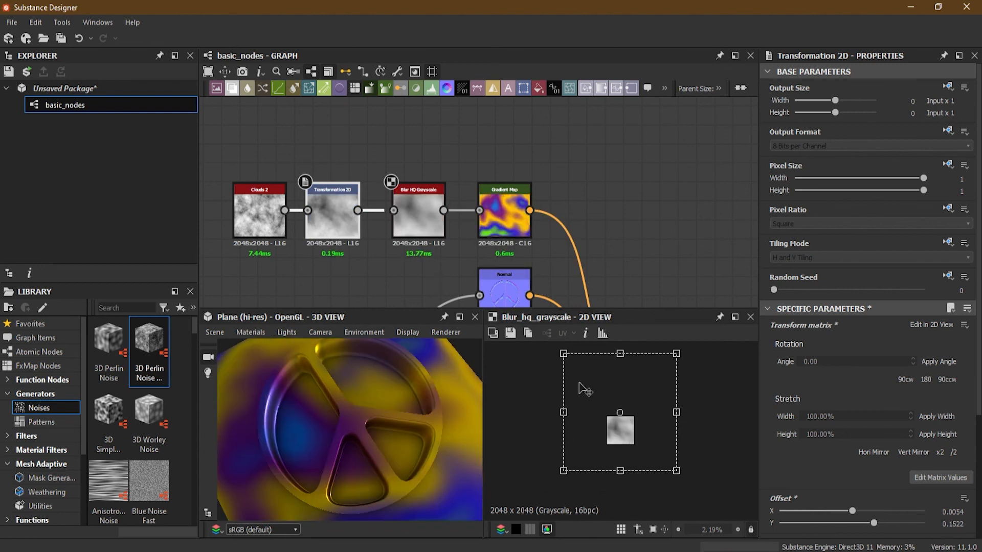
# - Examine the whole plane in the 3D preview, and view the material on the Sphere and Mat Ball meshes
pyautogui.scroll(-5, 403, 444)
pyautogui.moveTo(403, 446); pyautogui.dragTo(384, 411)
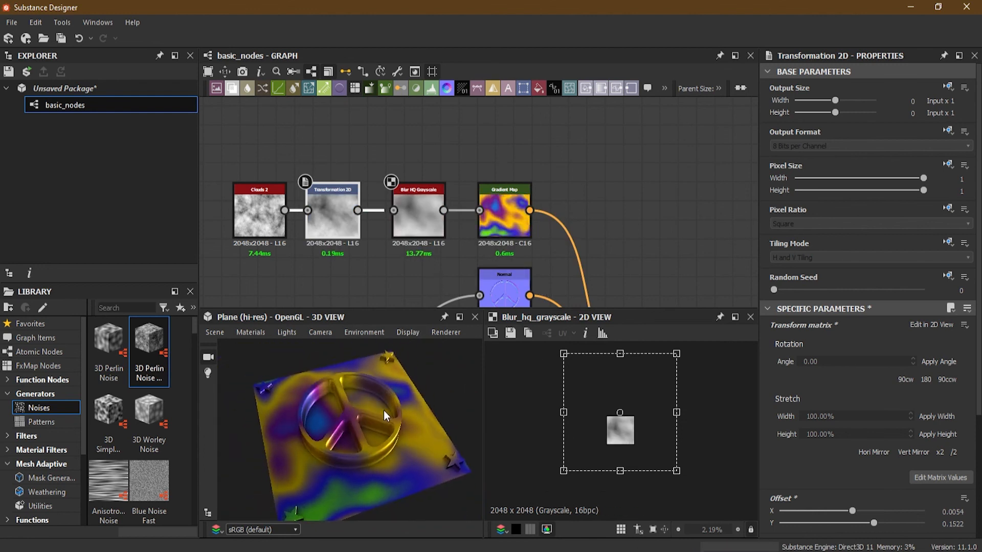
pyautogui.click(246, 333)
pyautogui.moveTo(221, 330)
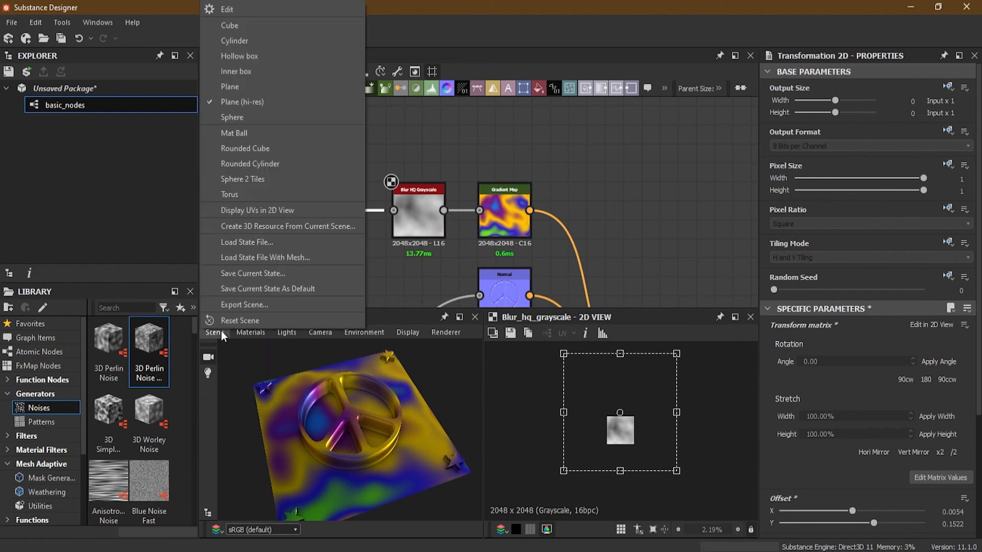
pyautogui.click(238, 119)
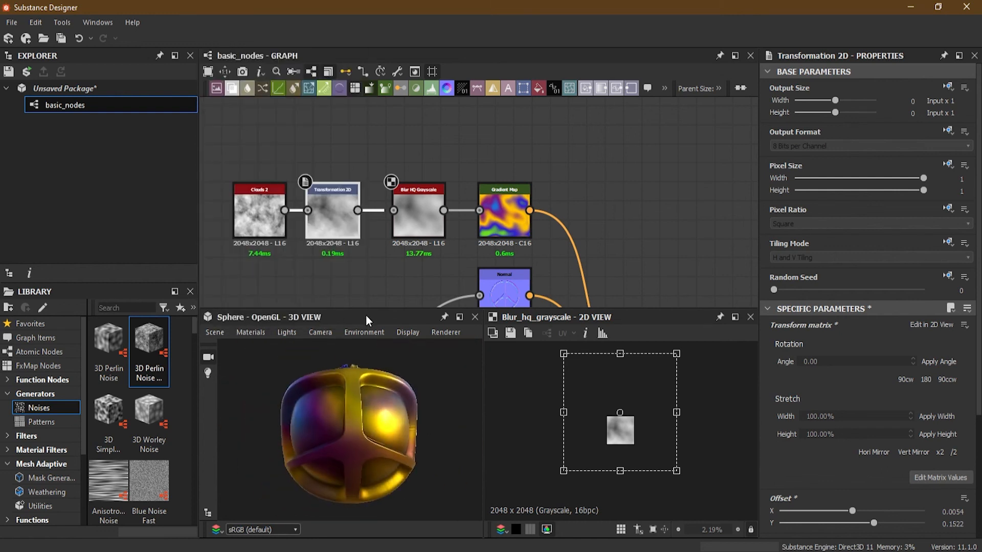
pyautogui.click(213, 333)
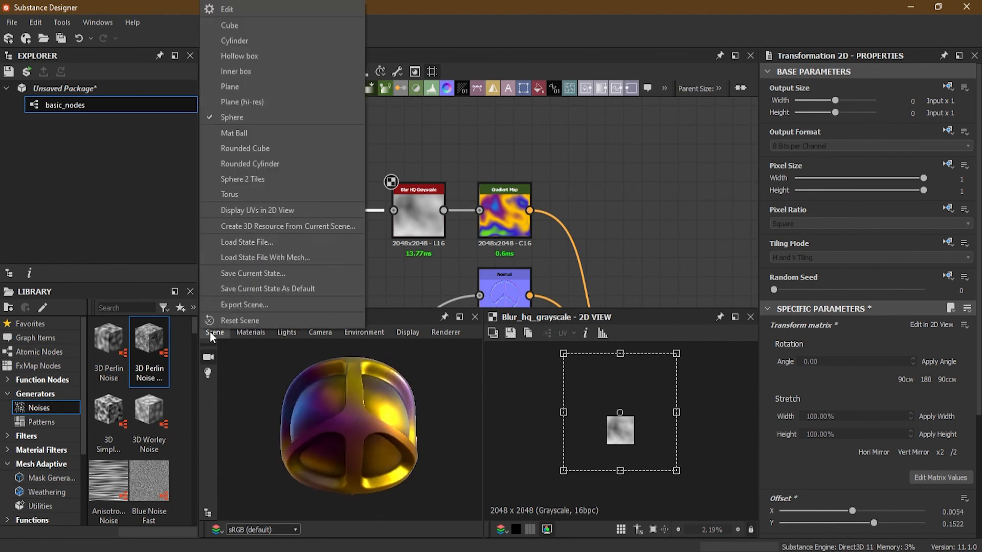
pyautogui.click(250, 134)
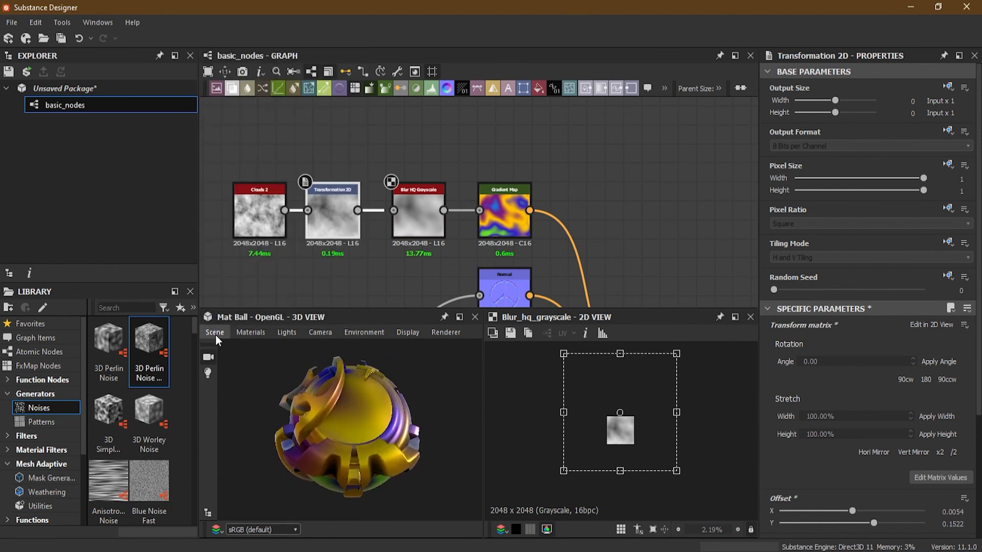
# - Preview the material on the Rounded Cube and Rounded Cylinder meshes, orbiting around each one
pyautogui.click(213, 334)
pyautogui.click(258, 149)
pyautogui.moveTo(368, 427); pyautogui.dragTo(393, 434)
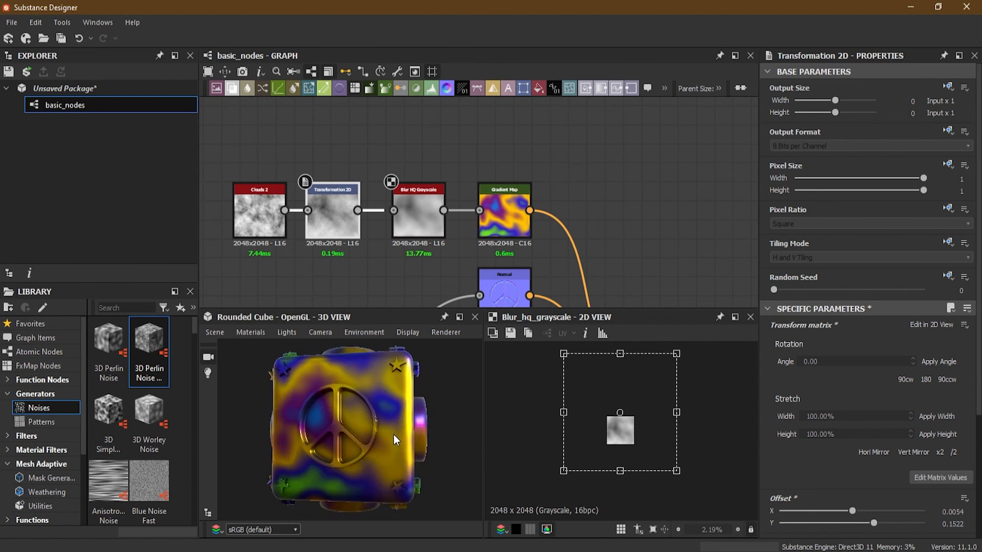
pyautogui.click(214, 333)
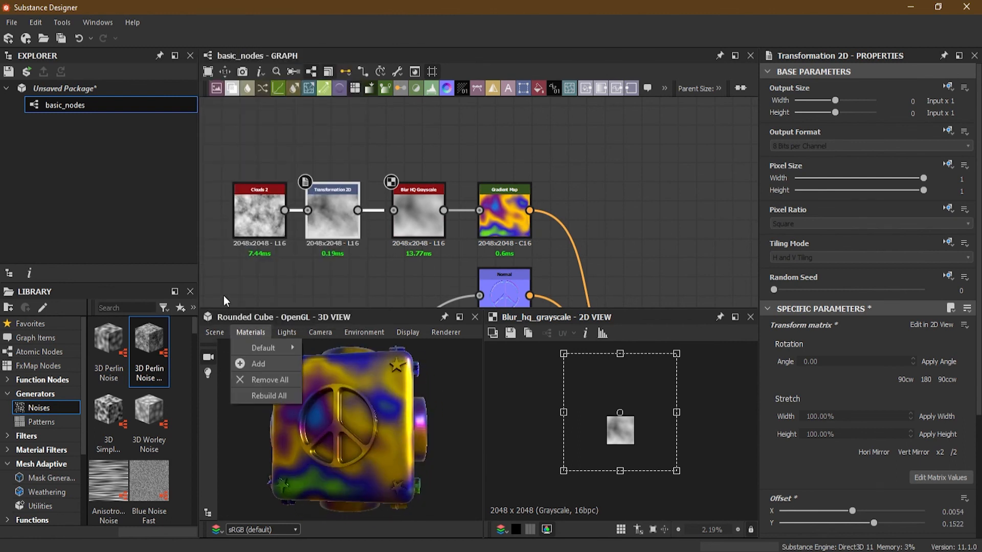
pyautogui.click(256, 165)
pyautogui.moveTo(336, 428); pyautogui.dragTo(358, 443)
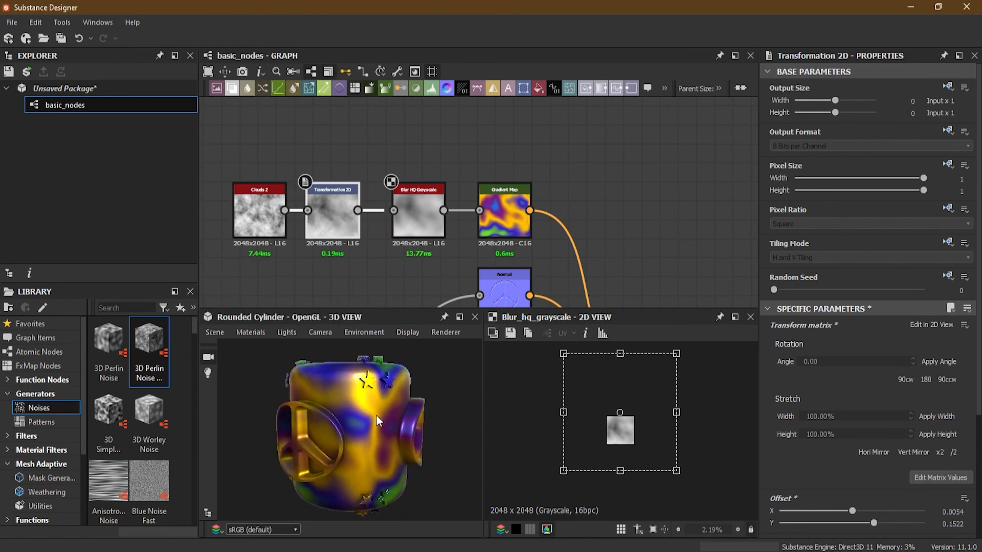
# - Preview the material on the Sphere 2 Tiles and Torus meshes, orbiting around each one
pyautogui.click(218, 331)
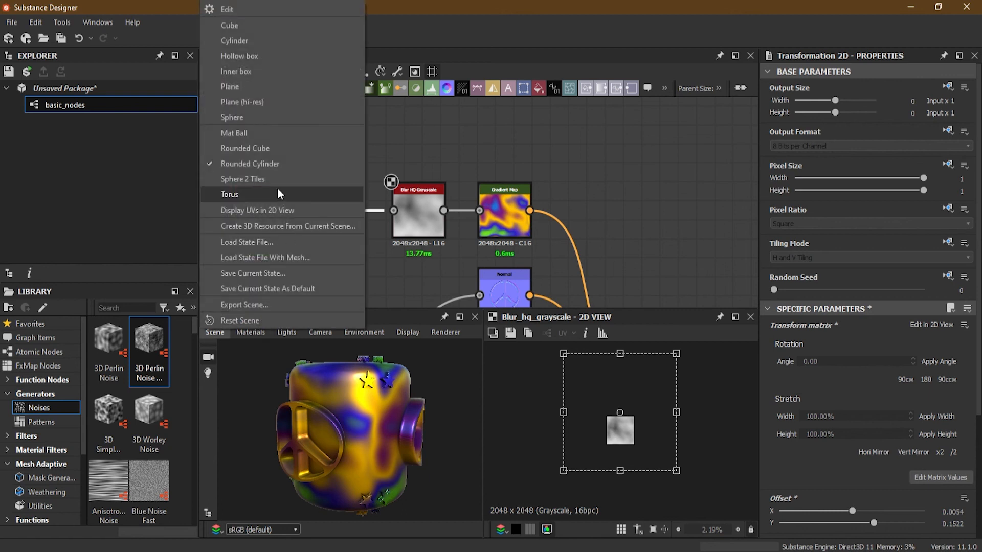
pyautogui.click(272, 178)
pyautogui.moveTo(368, 372); pyautogui.dragTo(213, 391)
pyautogui.moveTo(305, 425); pyautogui.dragTo(291, 391)
pyautogui.click(216, 332)
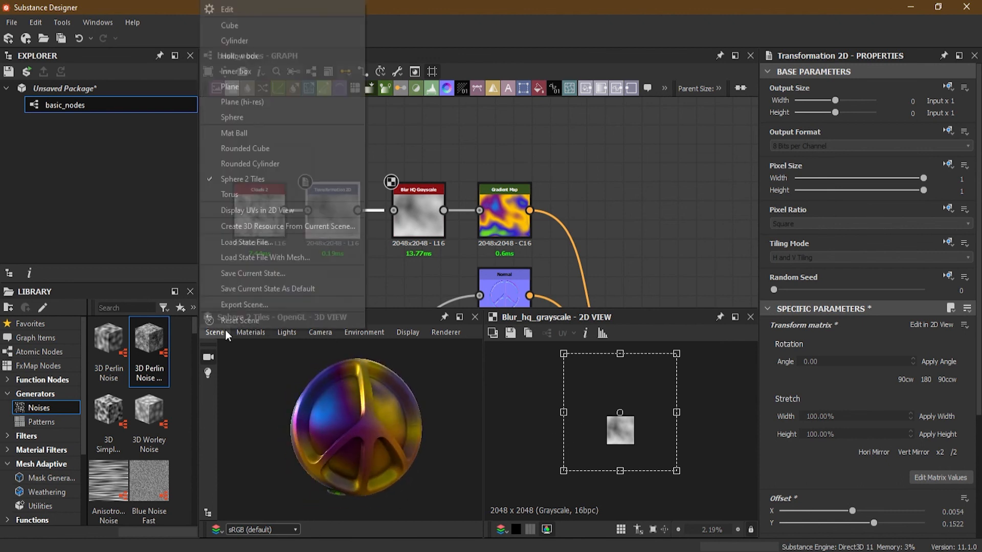
pyautogui.click(230, 194)
pyautogui.moveTo(368, 391); pyautogui.dragTo(388, 439)
# - Preview the material on the Plane (hi-res) mesh and orbit around it
pyautogui.click(215, 332)
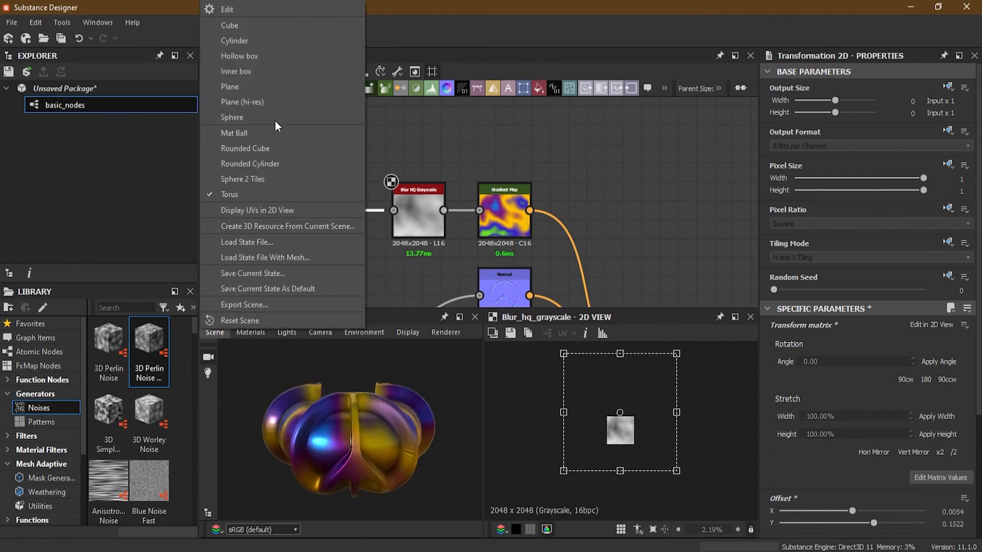
pyautogui.click(268, 101)
pyautogui.moveTo(365, 397); pyautogui.dragTo(348, 431)
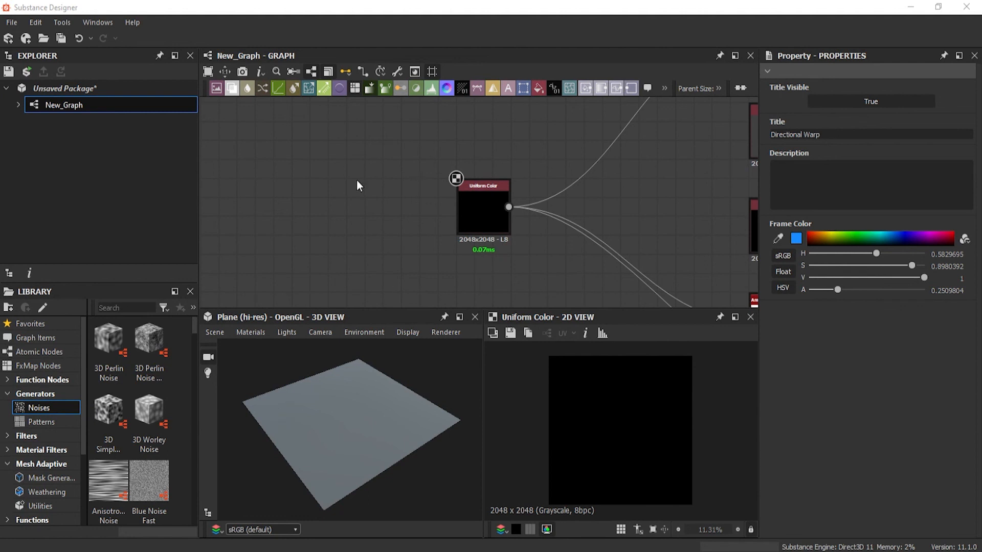
# - Add a Star node in New_Graph, transfer all of the Uniform Color node's output connections to it, and move the Uniform Color node aside
pyautogui.press('space')
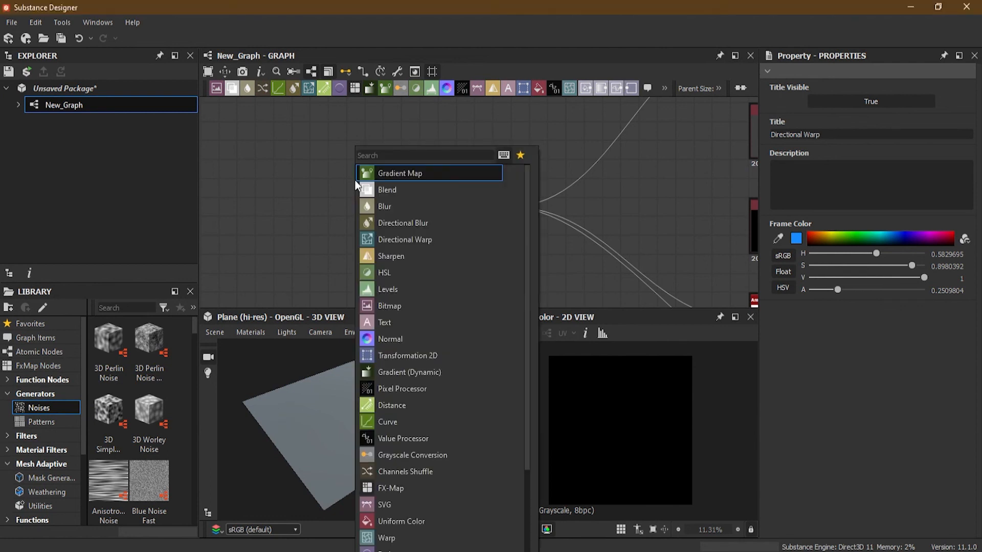
pyautogui.write('star')
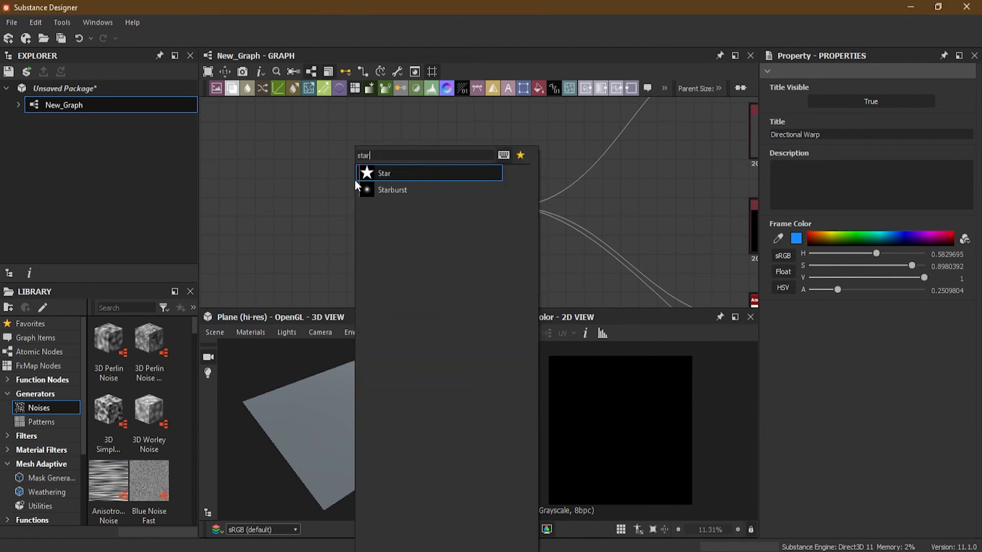
pyautogui.click(408, 173)
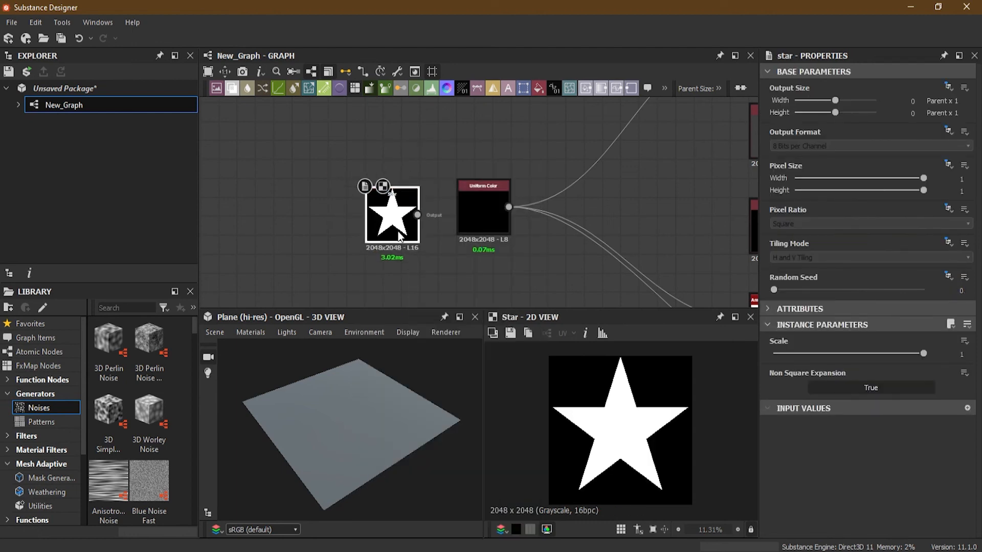
pyautogui.keyDown('shift'); pyautogui.moveTo(508, 207); pyautogui.dragTo(417, 206); pyautogui.keyUp('shift')
pyautogui.moveTo(475, 229); pyautogui.dragTo(219, 190)
# - Set the Star node's Scale to 0.65 and inspect the smaller star on the 3D plane and in the graph
pyautogui.click(388, 225)
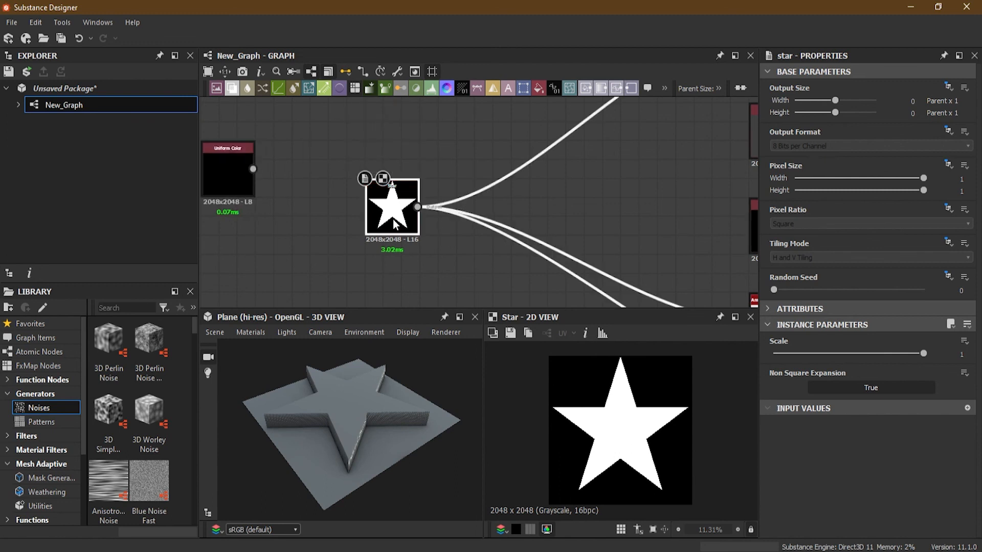
pyautogui.moveTo(922, 353); pyautogui.dragTo(870, 352)
pyautogui.moveTo(461, 167); pyautogui.dragTo(460, 184)
pyautogui.moveTo(407, 365); pyautogui.dragTo(440, 397)
pyautogui.scroll(3, 419, 210)
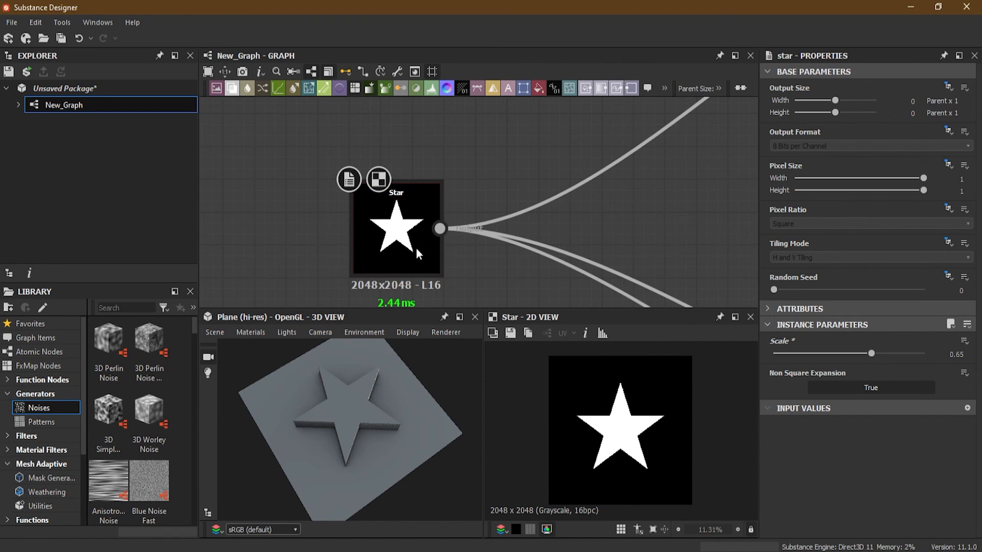
pyautogui.scroll(2, 389, 240)
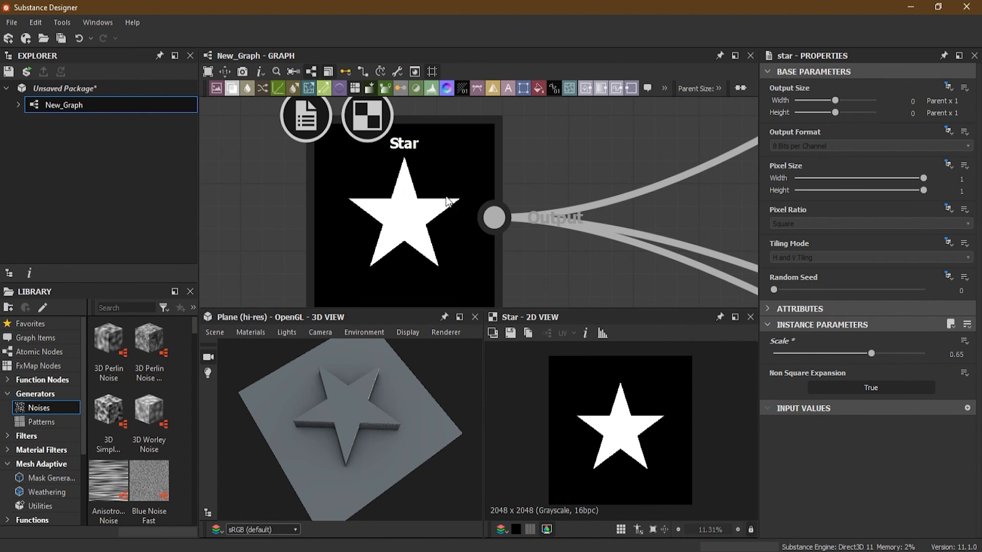
# - Add an Invert Grayscale node above the Star node and feed the Star output into it
pyautogui.scroll(-4, 430, 220)
pyautogui.moveTo(420, 234); pyautogui.dragTo(389, 233)
pyautogui.press('space')
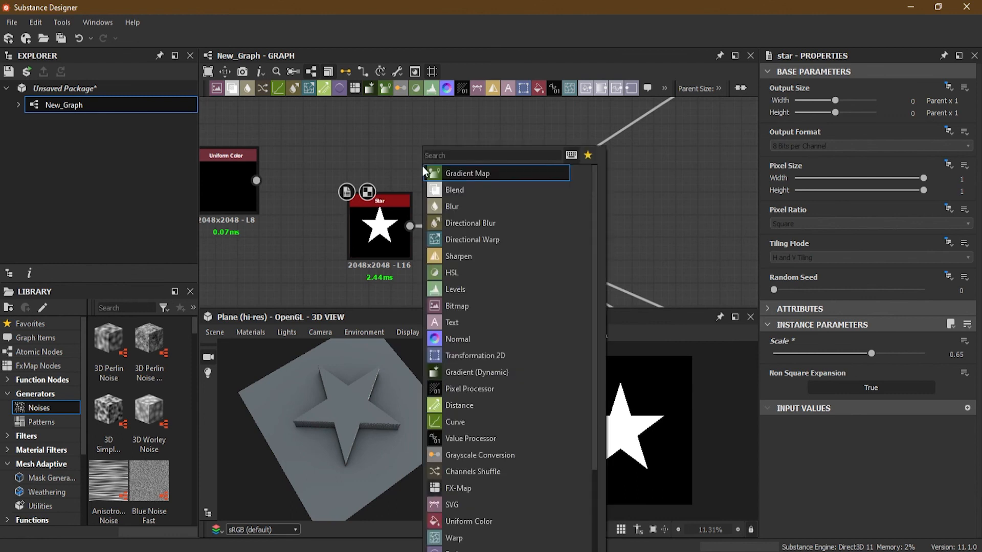
pyautogui.write('invert')
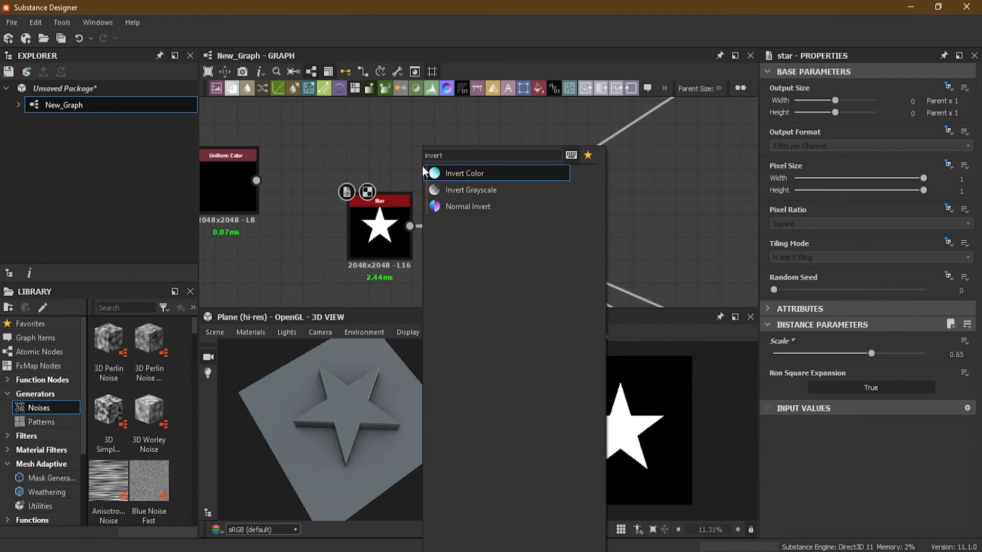
pyautogui.click(457, 190)
pyautogui.moveTo(440, 186); pyautogui.dragTo(460, 186)
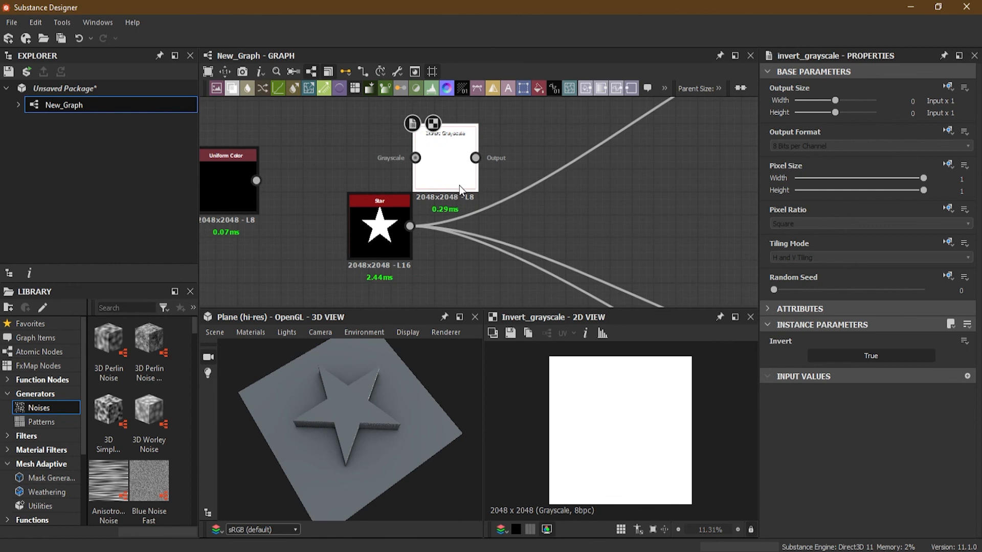
pyautogui.moveTo(409, 226); pyautogui.dragTo(463, 178)
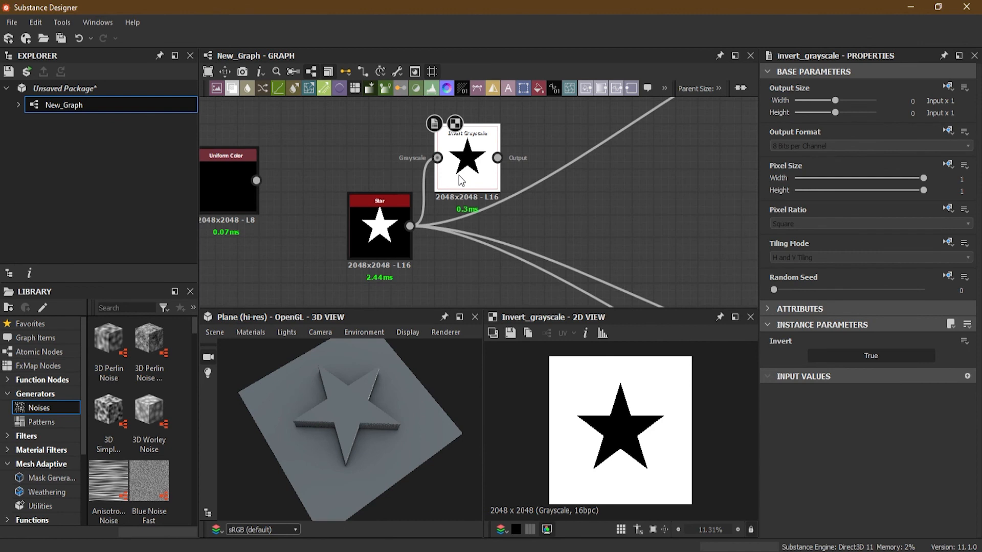
# - Add a Blend node with the Invert Grayscale output as its background and place it beyond that node
pyautogui.press('space')
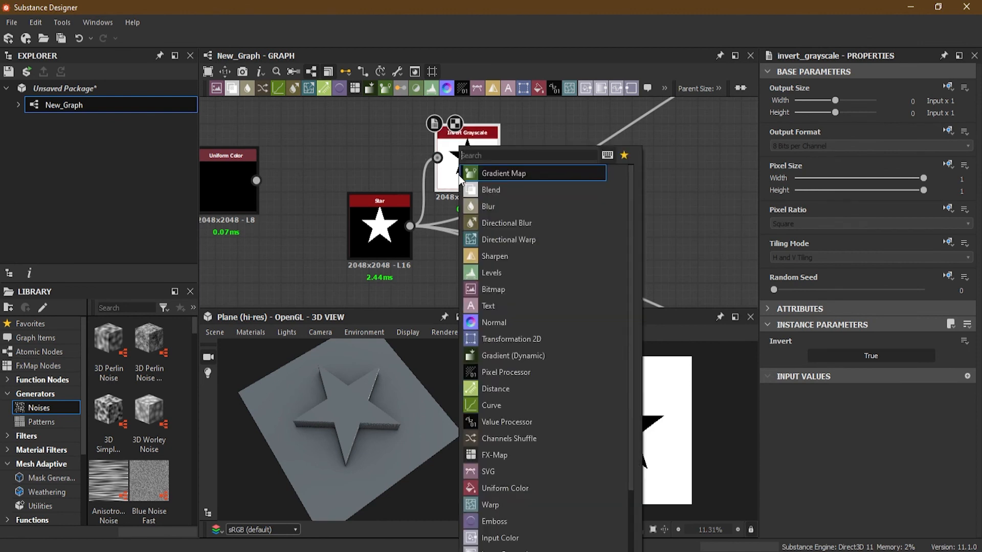
pyautogui.write('ble')
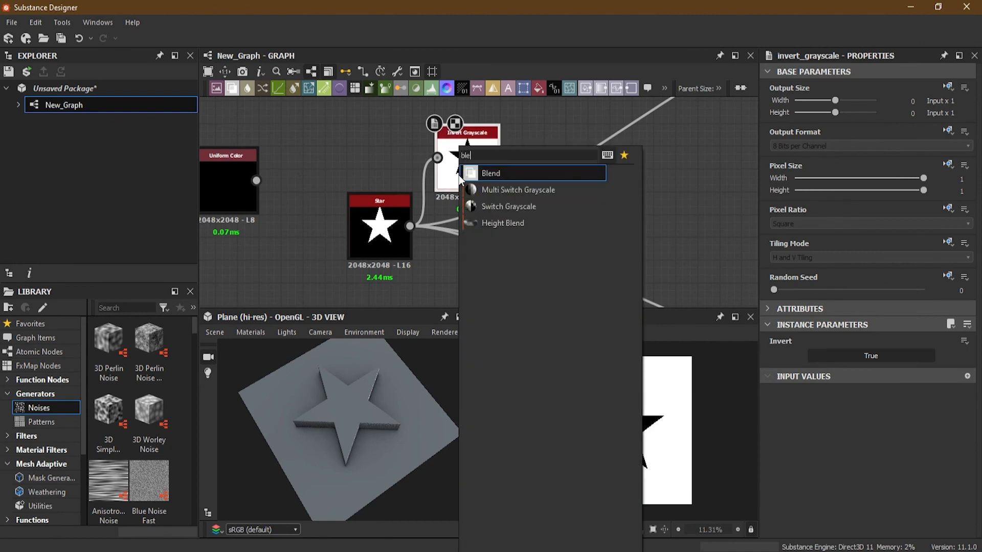
pyautogui.click(506, 174)
pyautogui.moveTo(590, 169); pyautogui.dragTo(633, 214)
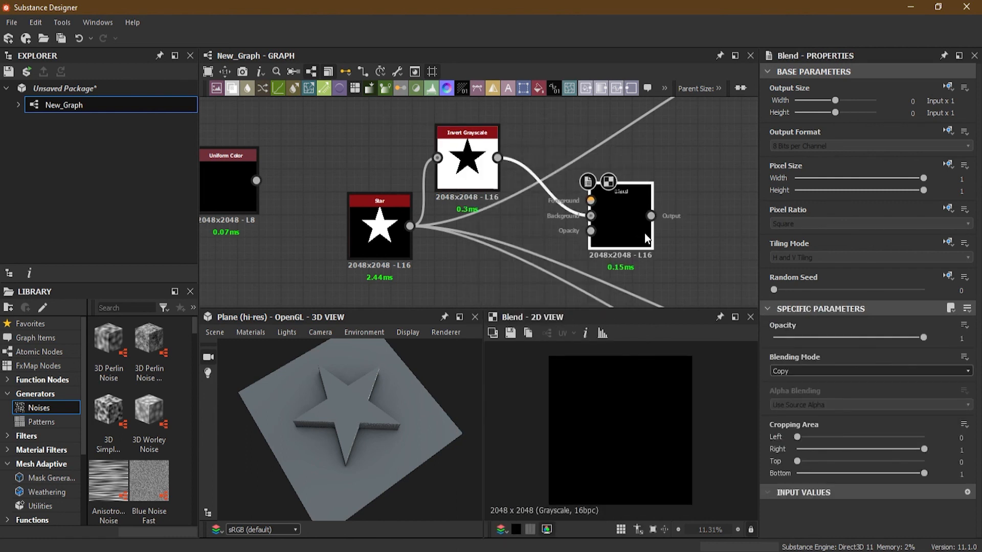
# - Add a Transformation 2D node fed by the Star output and connect it to the Blend node's foreground input
pyautogui.moveTo(539, 232); pyautogui.dragTo(539, 207, button='middle')
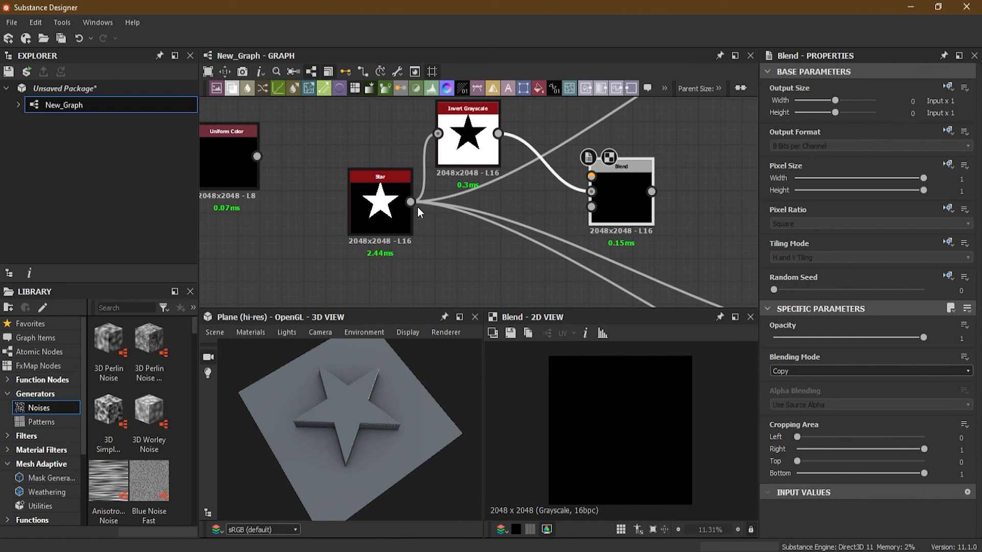
pyautogui.moveTo(410, 202); pyautogui.dragTo(460, 271)
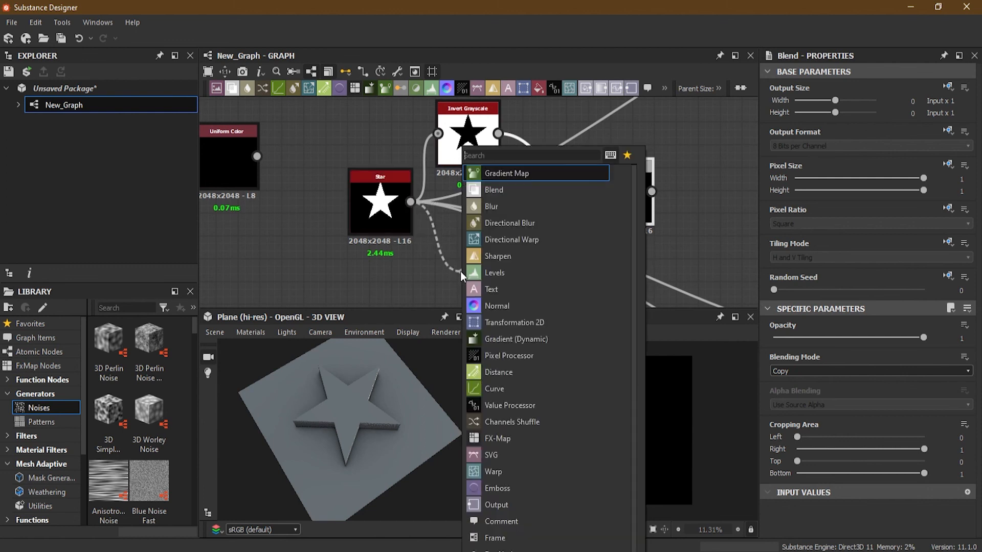
pyautogui.click(514, 322)
pyautogui.moveTo(520, 270); pyautogui.dragTo(592, 176)
# - Set the Blend node's Blending Mode to Subtract and show its output in the 2D view
pyautogui.click(617, 179)
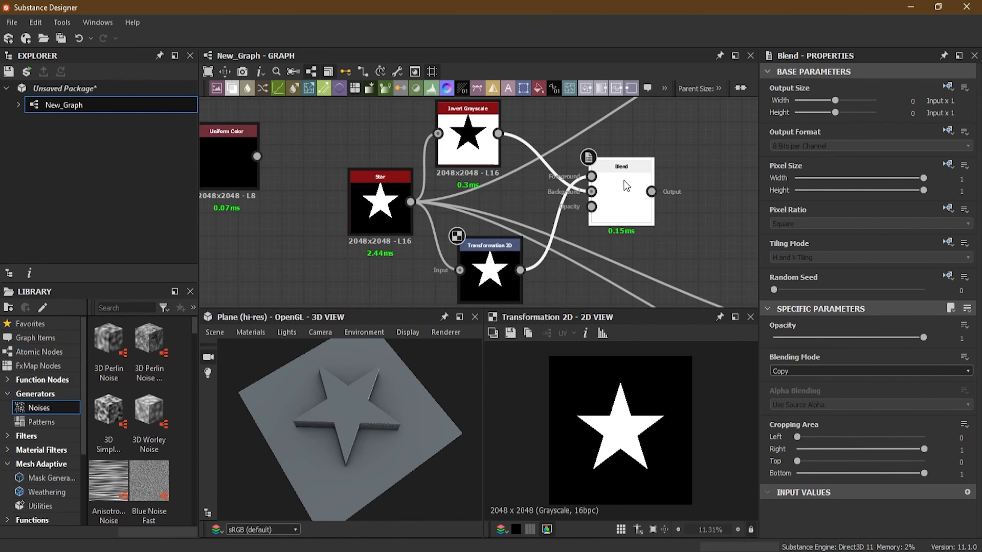
pyautogui.click(830, 372)
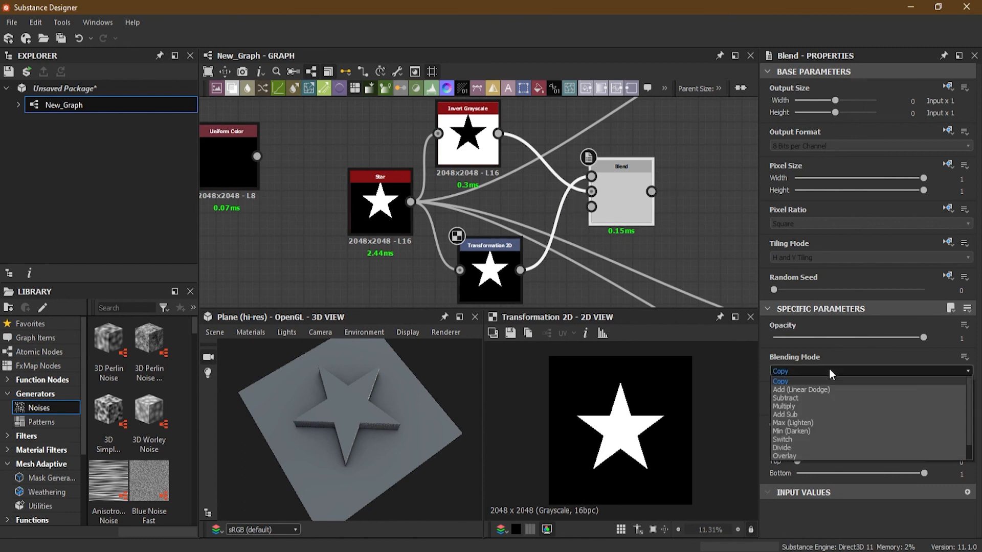
pyautogui.click(820, 399)
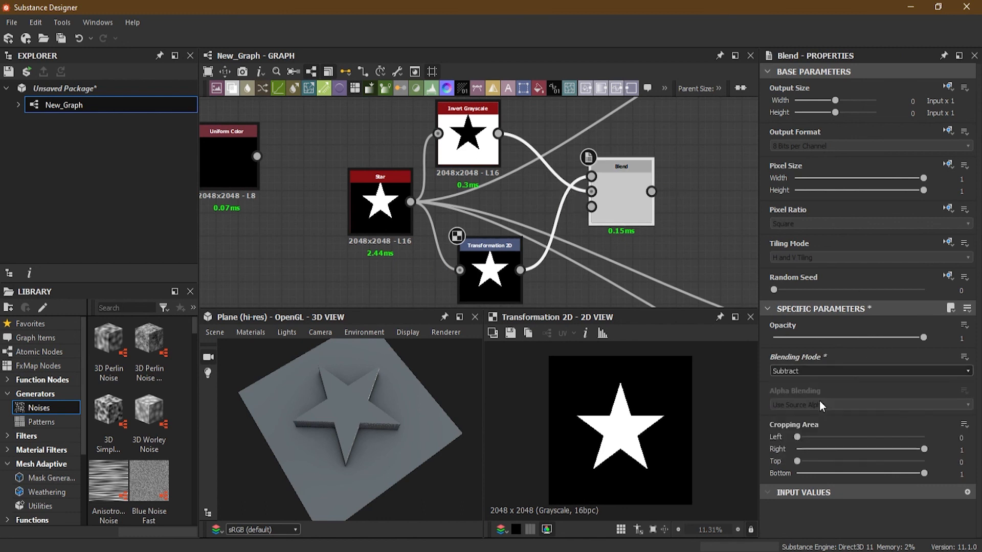
pyautogui.doubleClick(634, 209)
# - Scale the star down with the Transformation 2D node and offset it to about X 0.0058, Y 0.0004
pyautogui.click(487, 280)
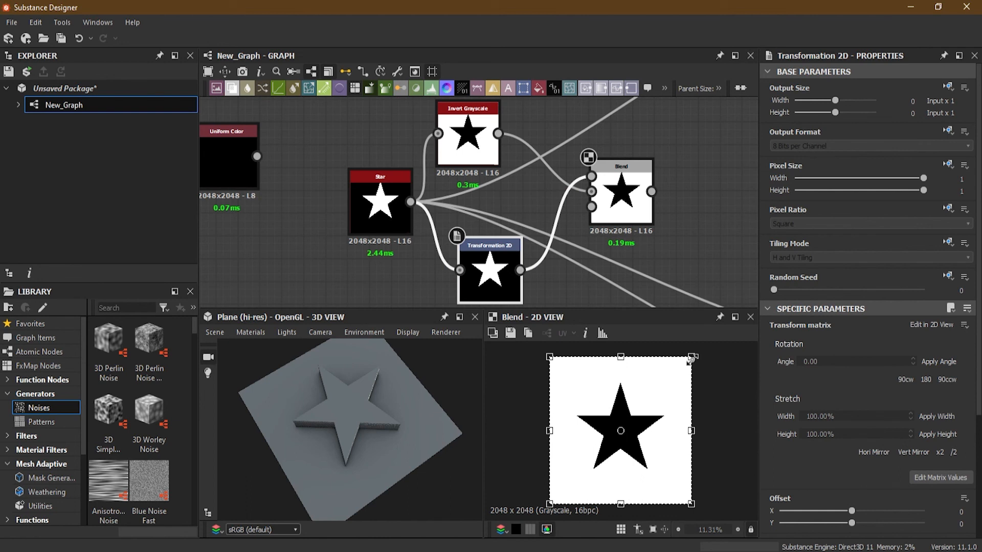
pyautogui.moveTo(691, 356); pyautogui.dragTo(646, 392)
pyautogui.moveTo(609, 469); pyautogui.dragTo(630, 453)
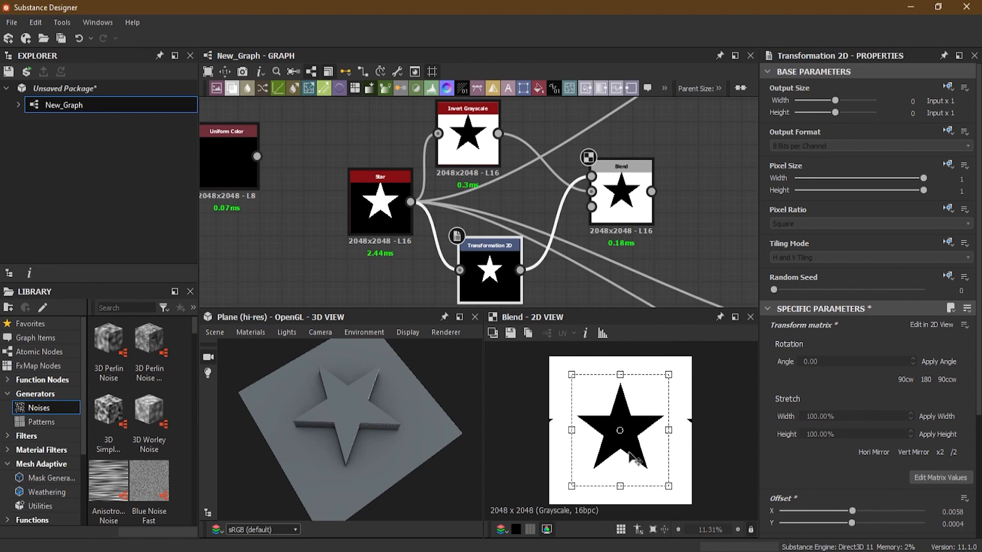
# - Make the Transformation 2D node's Tiling Mode Absolute with No Tiling, and show the Blend output in the 2D view
pyautogui.doubleClick(488, 277)
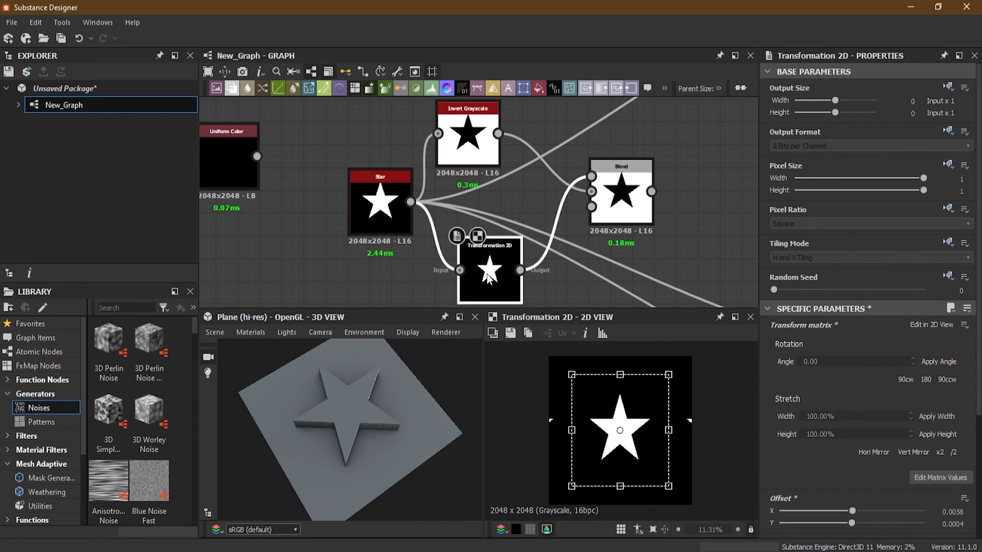
pyautogui.click(949, 208)
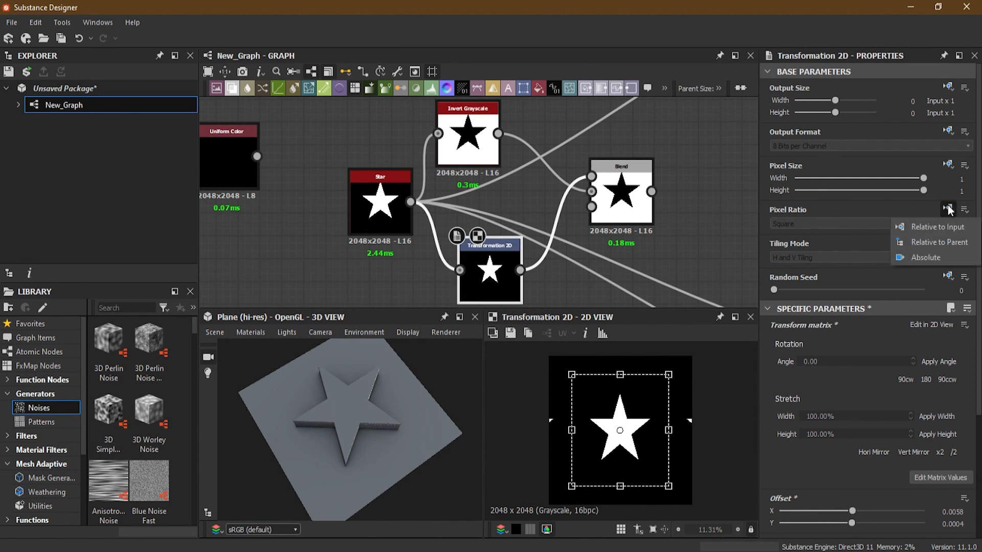
pyautogui.click(853, 212)
pyautogui.click(948, 243)
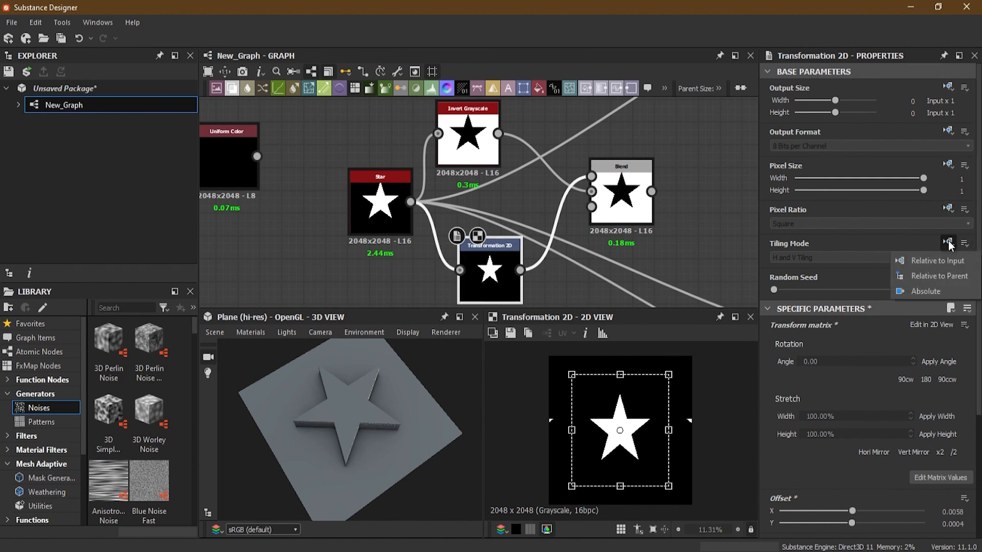
pyautogui.click(942, 290)
pyautogui.click(819, 258)
pyautogui.click(823, 267)
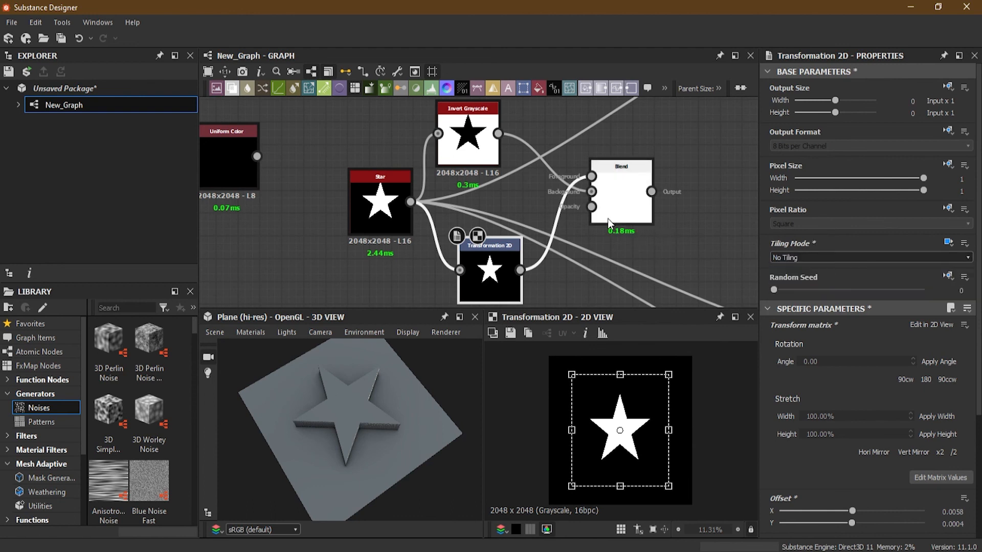
pyautogui.click(622, 205)
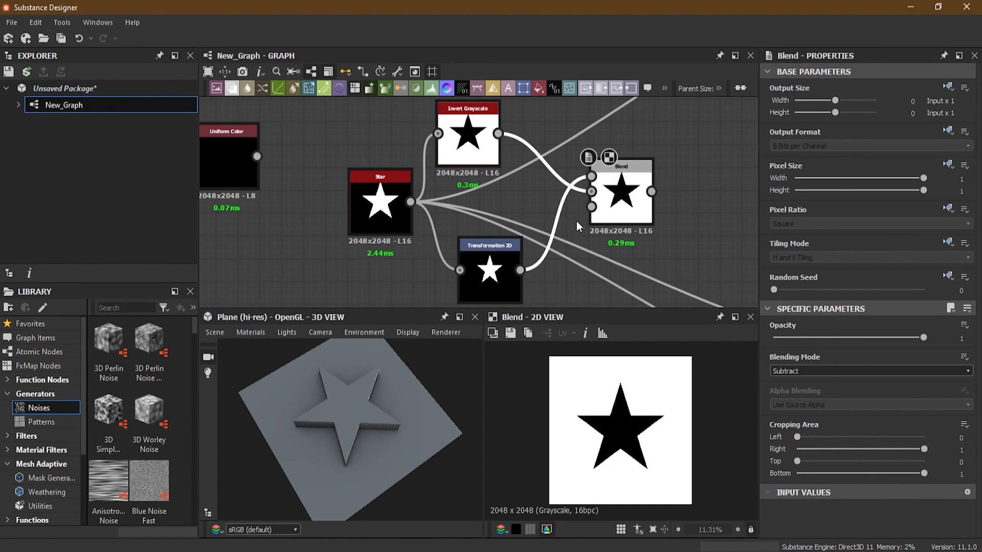
# - Try swapping the Blend node's foreground and background inputs, and swap them back
pyautogui.press('x')
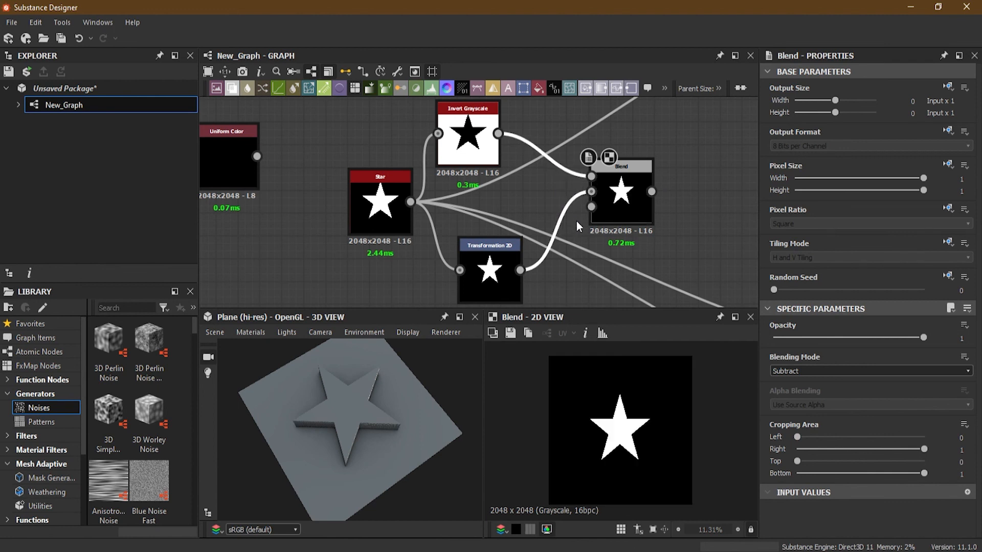
pyautogui.scroll(1, 568, 195)
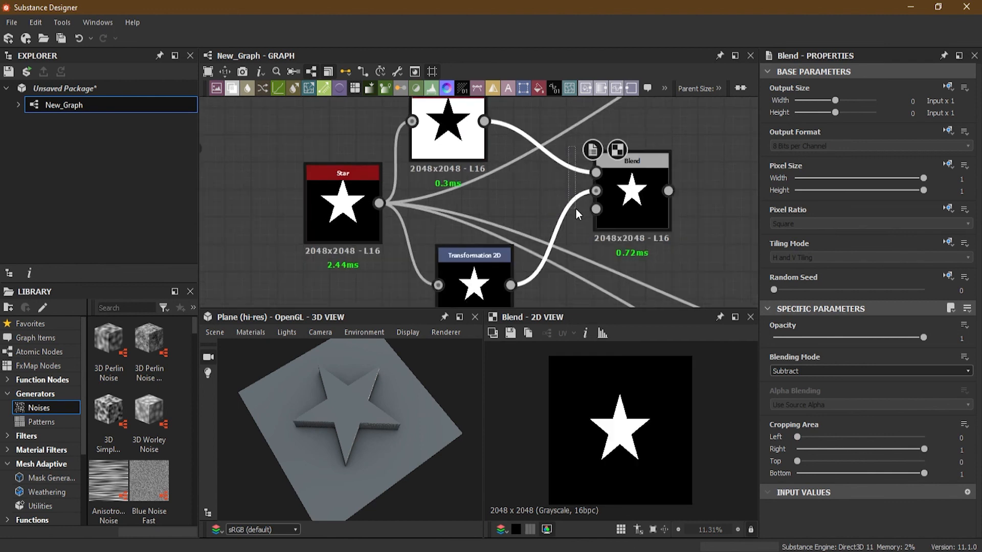
pyautogui.press('x')
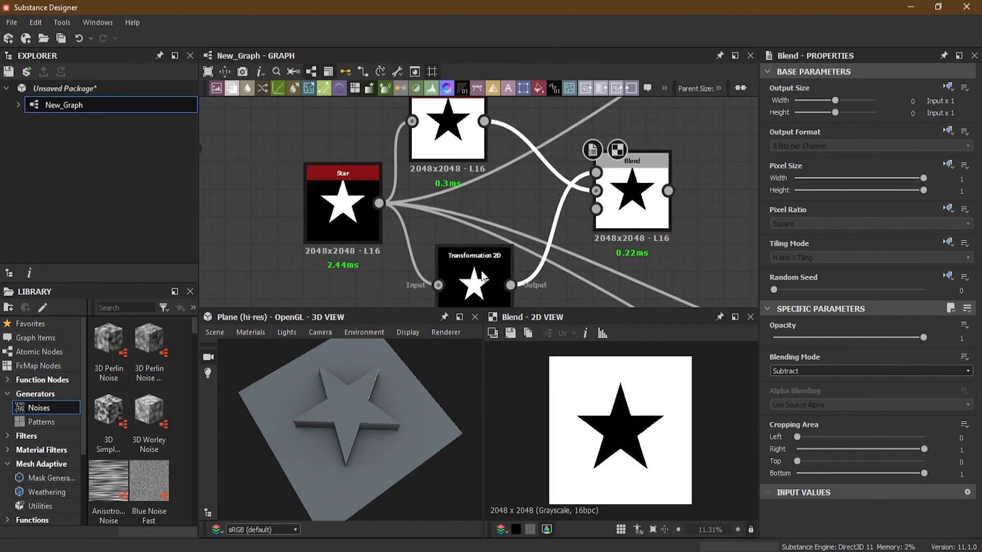
# - Set the Blend node's Blending Mode to Add (Linear Dodge) and select the Transformation 2D node for editing
pyautogui.click(823, 372)
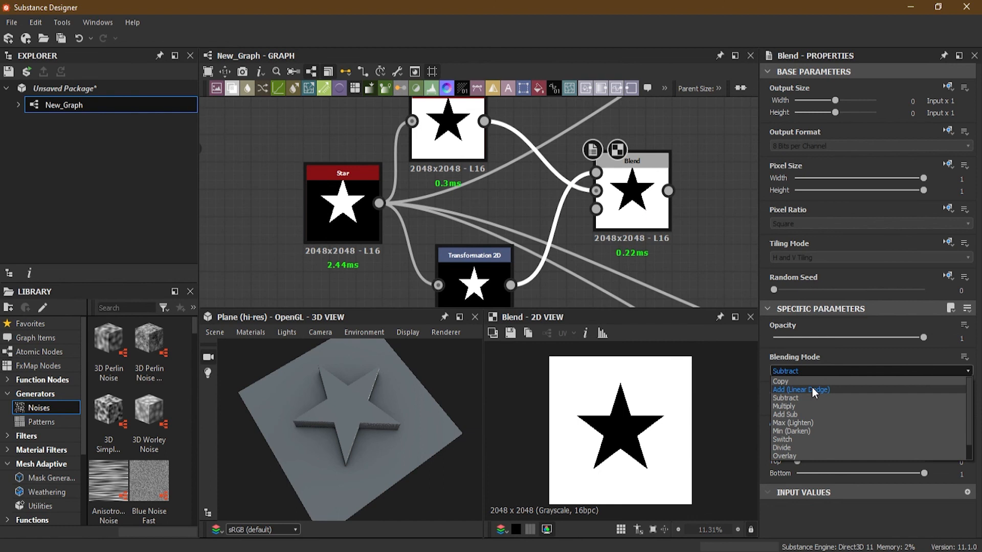
pyautogui.click(812, 388)
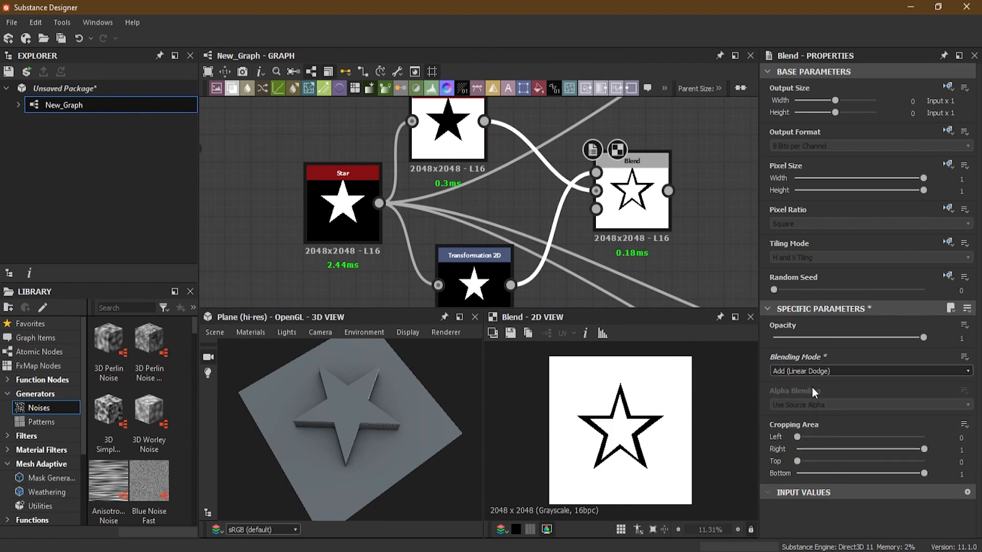
pyautogui.click(485, 281)
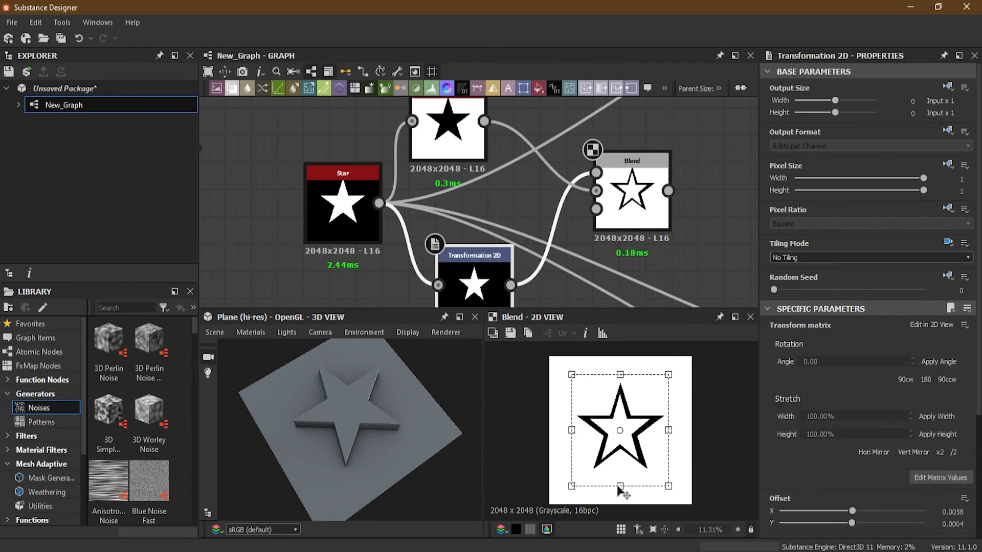
# - Squash the smaller star slightly in height with the Transformation 2D node, bringing its Y offset to about 0.0032
pyautogui.moveTo(620, 486); pyautogui.dragTo(620, 481)
pyautogui.moveTo(620, 374); pyautogui.dragTo(619, 379)
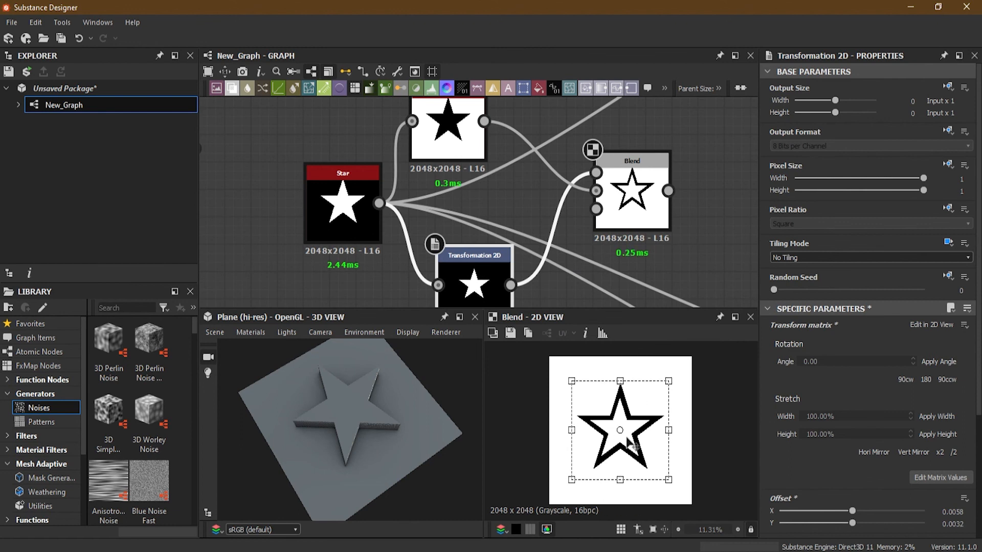
pyautogui.scroll(1, 619, 430)
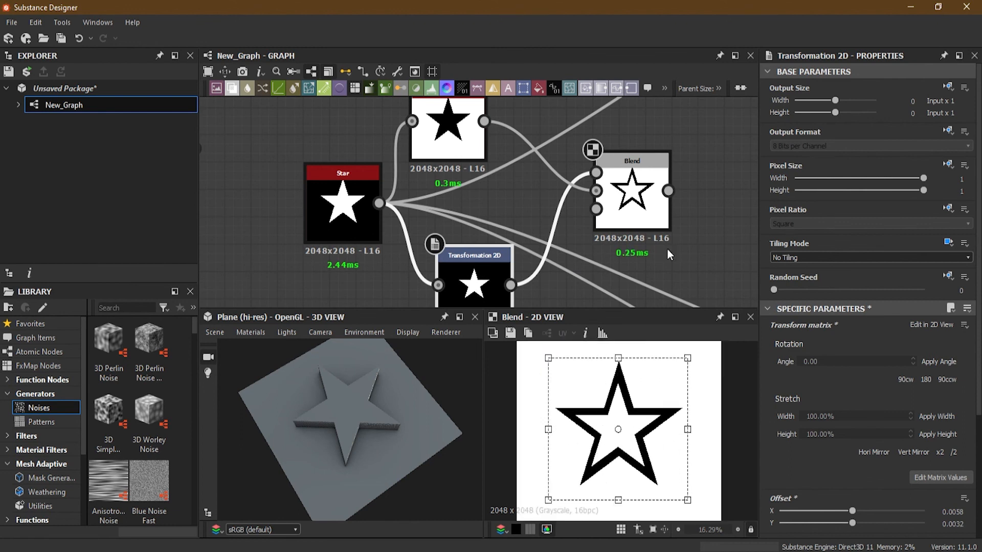
# - Move the Star node's material links onto the Blend output and check the engraved star outline in the 3D view
pyautogui.scroll(-2, 674, 238)
pyautogui.moveTo(678, 239); pyautogui.dragTo(566, 253, button='middle')
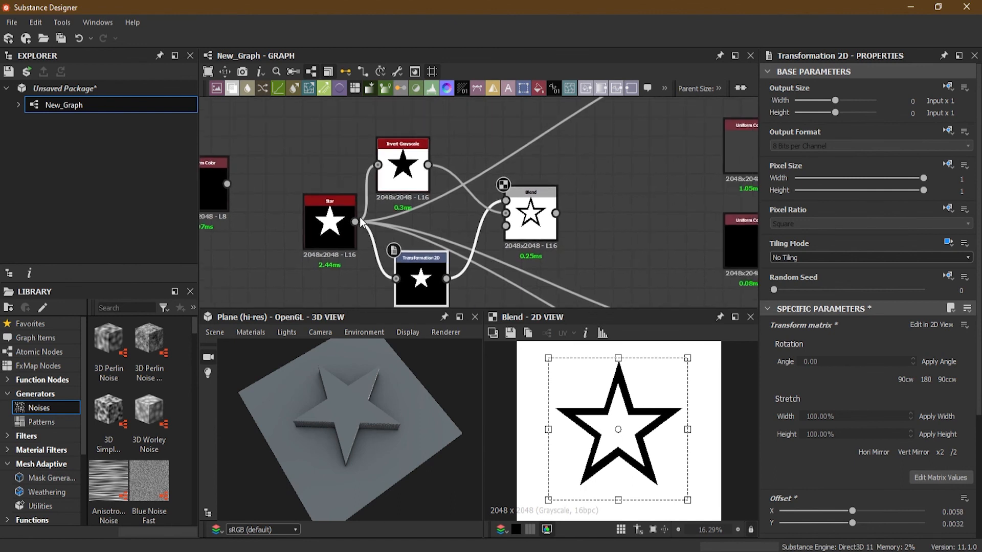
pyautogui.moveTo(355, 221); pyautogui.dragTo(557, 214)
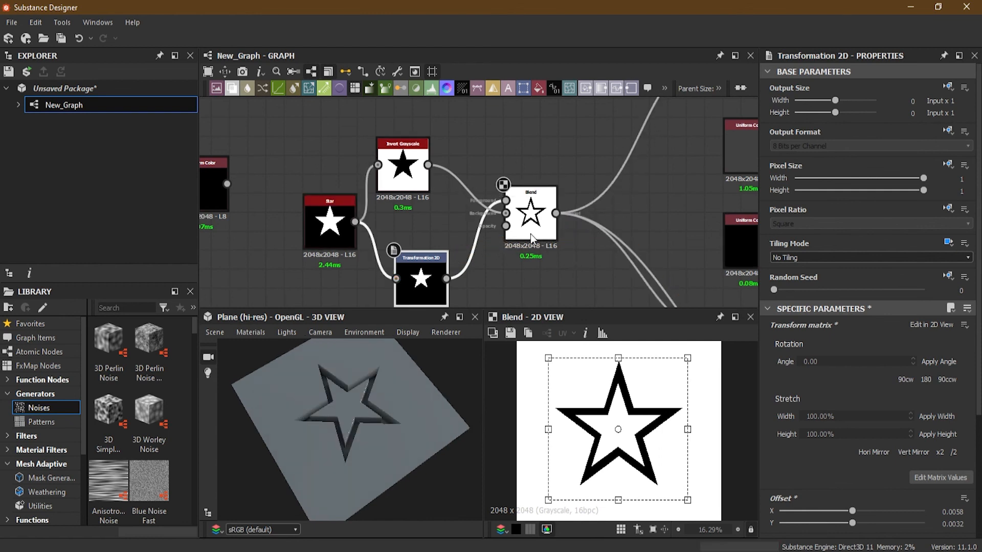
pyautogui.moveTo(395, 428); pyautogui.dragTo(376, 416)
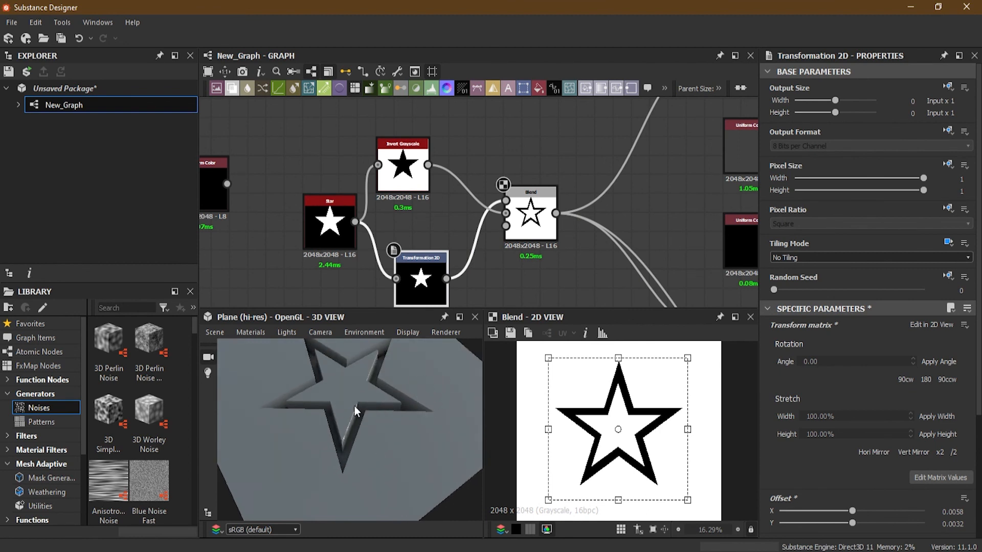
pyautogui.moveTo(371, 427); pyautogui.dragTo(403, 376)
pyautogui.click(588, 172)
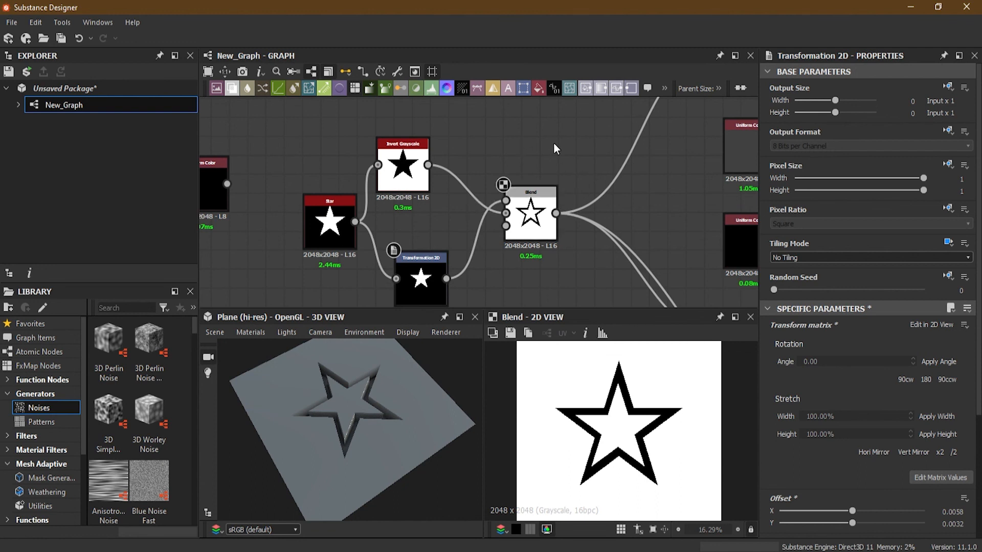
# - Add another Invert Grayscale node and feed it from the Blend output
pyautogui.press('space')
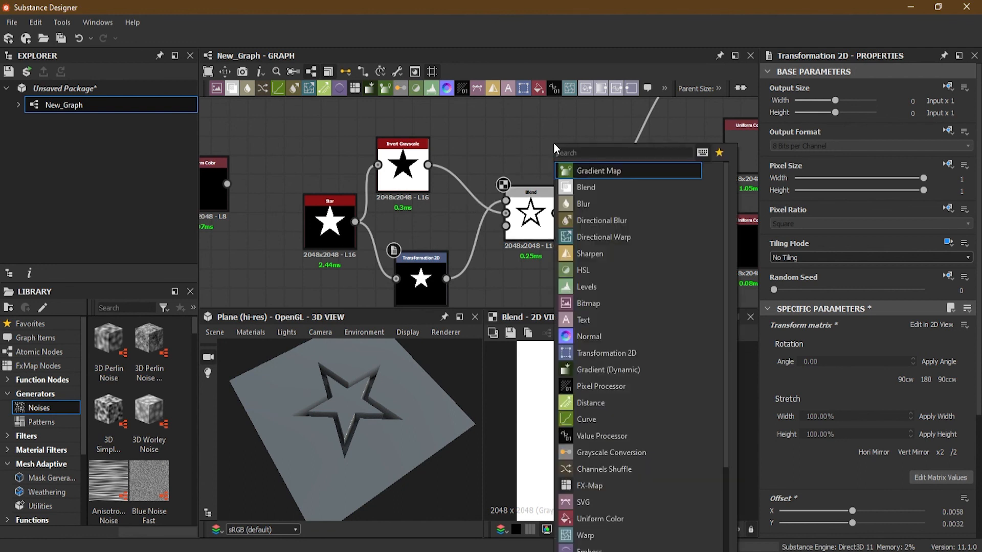
pyautogui.write('inv')
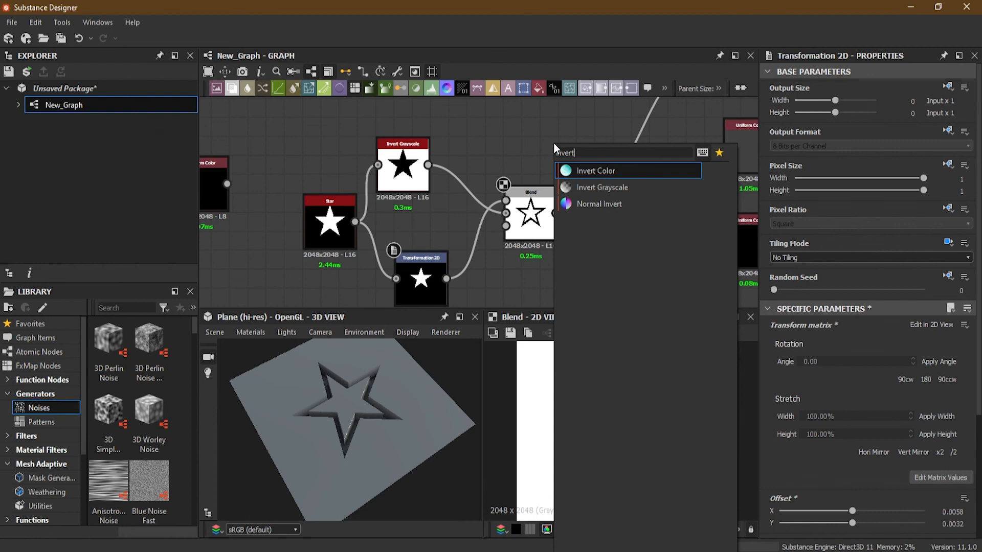
pyautogui.write('ert')
pyautogui.click(612, 189)
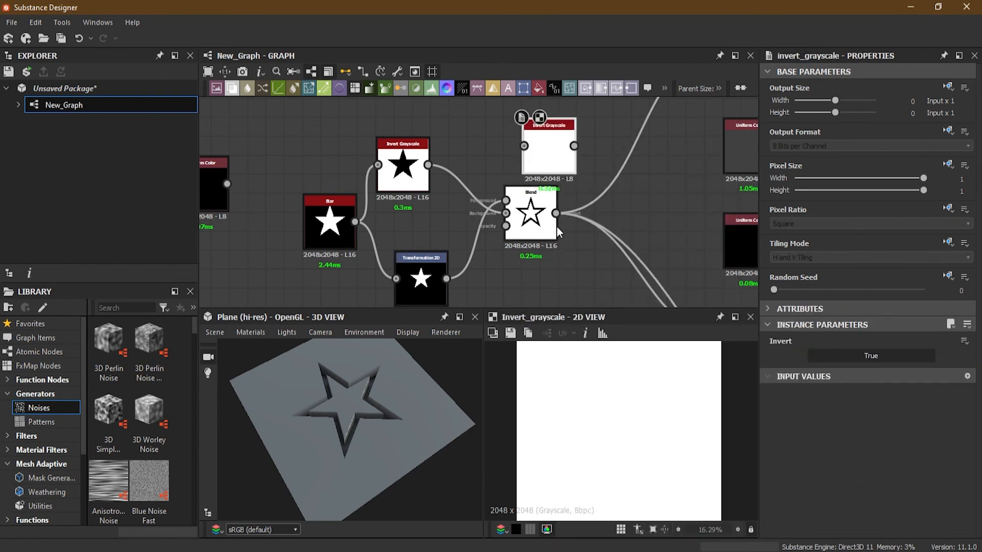
pyautogui.moveTo(556, 213); pyautogui.dragTo(524, 146)
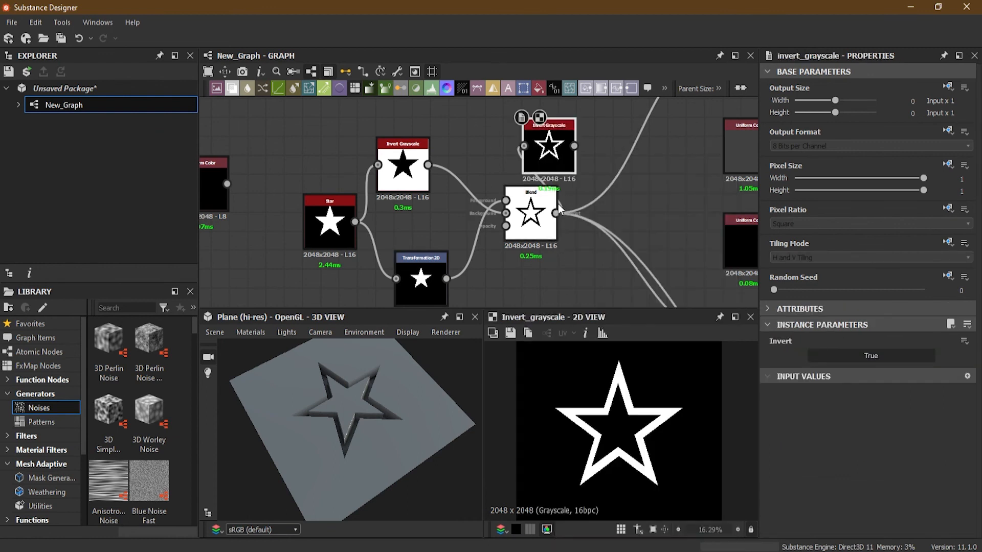
# - Reroute the Blend node's material links through the new Invert Grayscale output, placing that node directly after Blend
pyautogui.keyDown('shift'); pyautogui.moveTo(557, 213); pyautogui.dragTo(601, 226); pyautogui.keyUp('shift')
pyautogui.moveTo(293, 447); pyautogui.dragTo(365, 455)
pyautogui.scroll(-3, 415, 229)
pyautogui.scroll(2, 472, 262)
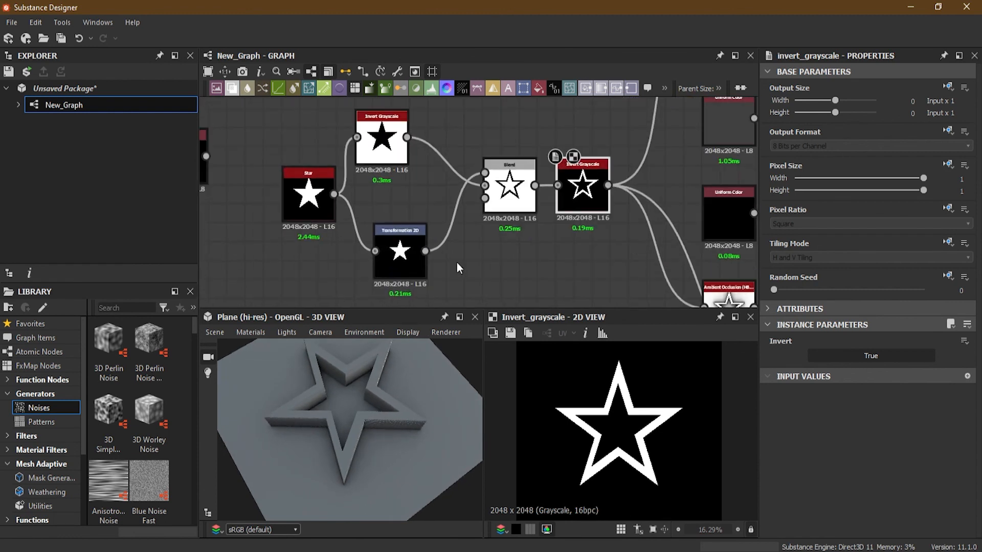
# - Tidy the graph by lining up the Transformation 2D node under the first Invert Grayscale node and closing their vertical gap
pyautogui.moveTo(393, 256); pyautogui.dragTo(384, 257)
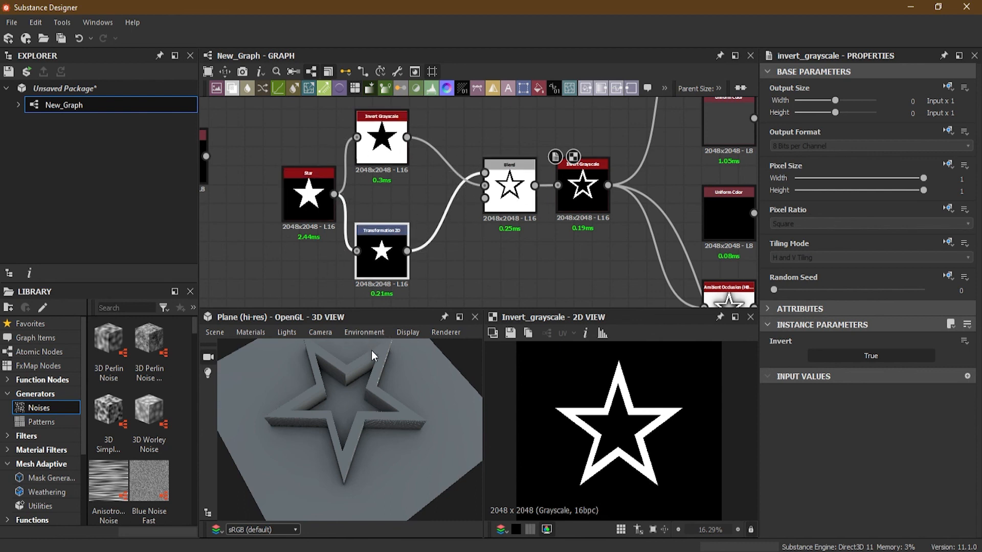
pyautogui.moveTo(353, 380)
pyautogui.mouseDown()
pyautogui.moveTo(360, 372)
pyautogui.moveTo(358, 393)
pyautogui.mouseUp()
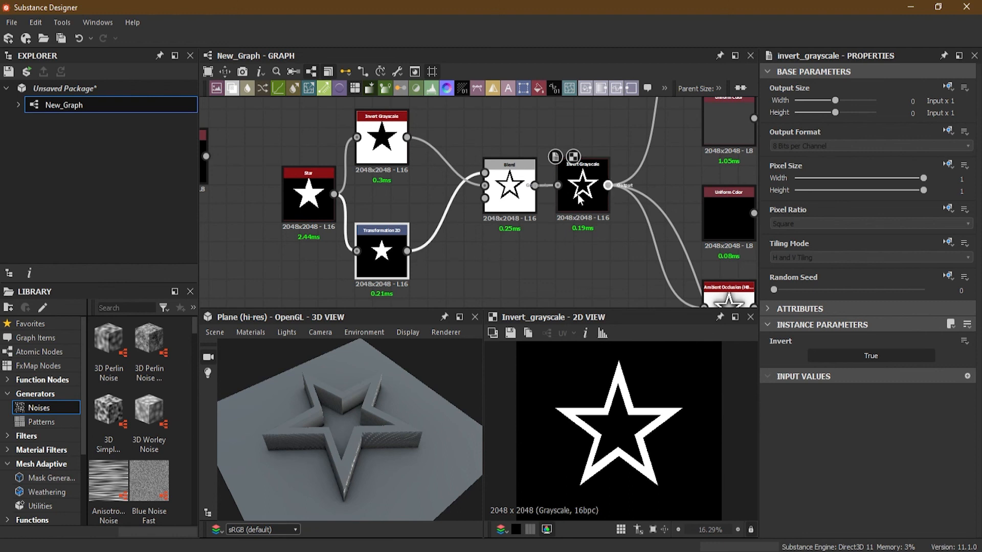
pyautogui.moveTo(379, 116)
pyautogui.mouseDown()
pyautogui.moveTo(396, 144)
pyautogui.moveTo(377, 135)
pyautogui.mouseUp()
pyautogui.moveTo(363, 300); pyautogui.dragTo(567, 159)
pyautogui.press('Delete')
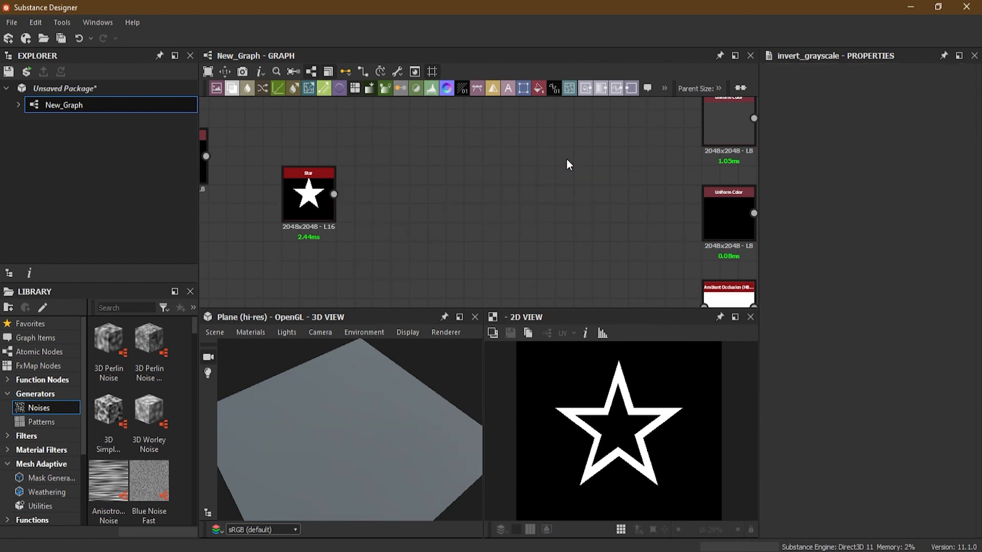
pyautogui.hotkey('ctrl', 'z')
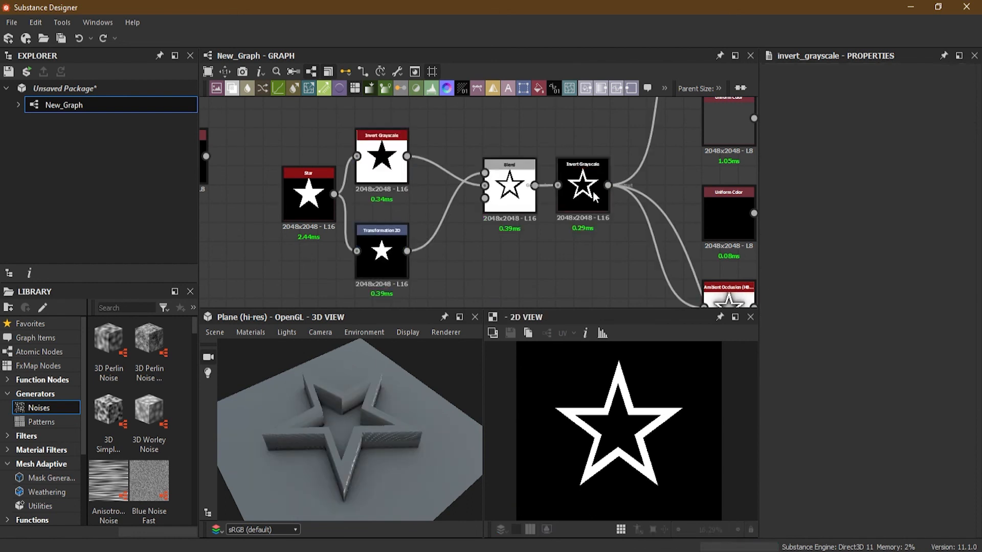
# - Return the material links to the Star output and delete both Invert Grayscale nodes, the Transformation 2D node and the Blend node
pyautogui.keyDown('shift'); pyautogui.moveTo(609, 186); pyautogui.dragTo(334, 194); pyautogui.keyUp('shift')
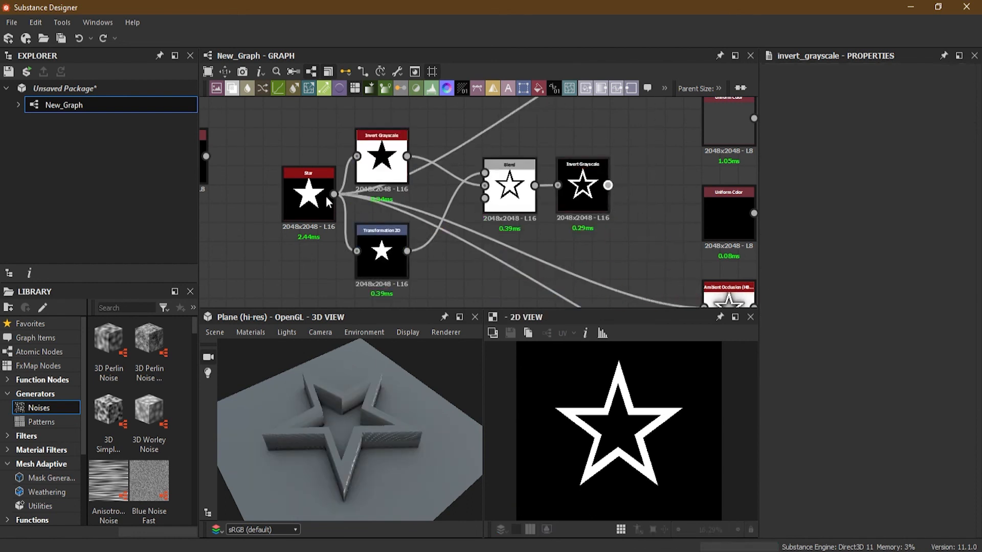
pyautogui.doubleClick(381, 149)
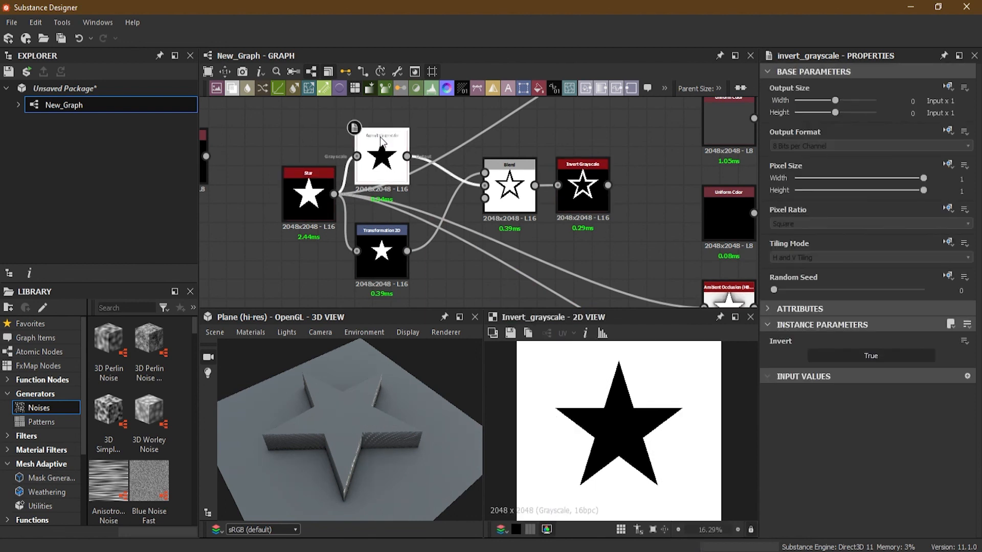
pyautogui.press('Delete')
pyautogui.click(402, 232)
pyautogui.press('Delete')
pyautogui.click(509, 207)
pyautogui.press('Delete')
pyautogui.click(584, 191)
pyautogui.press('Delete')
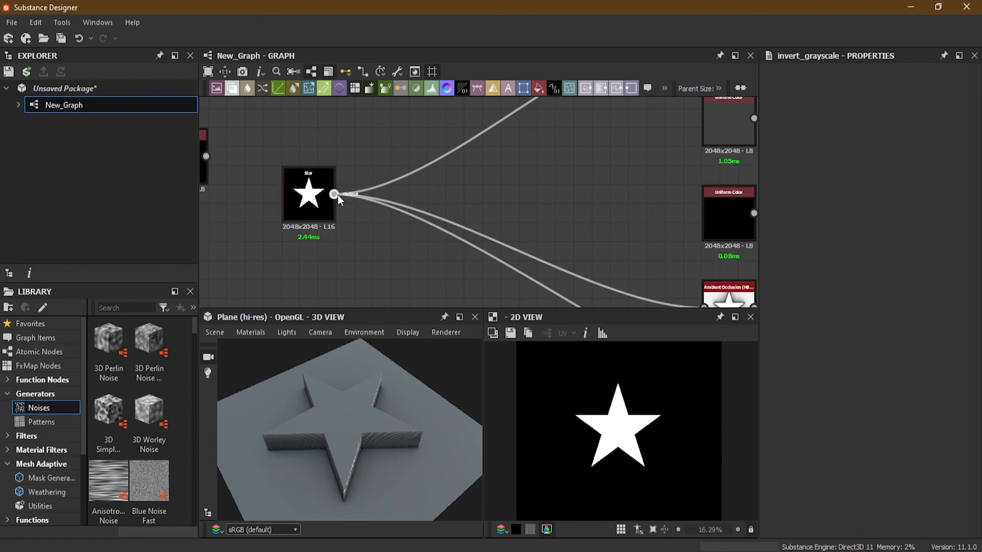
# - Add an Edge Detect node fed by Star and move Star's material links onto the Edge Detect output
pyautogui.moveTo(335, 194); pyautogui.dragTo(377, 244)
pyautogui.write('edge')
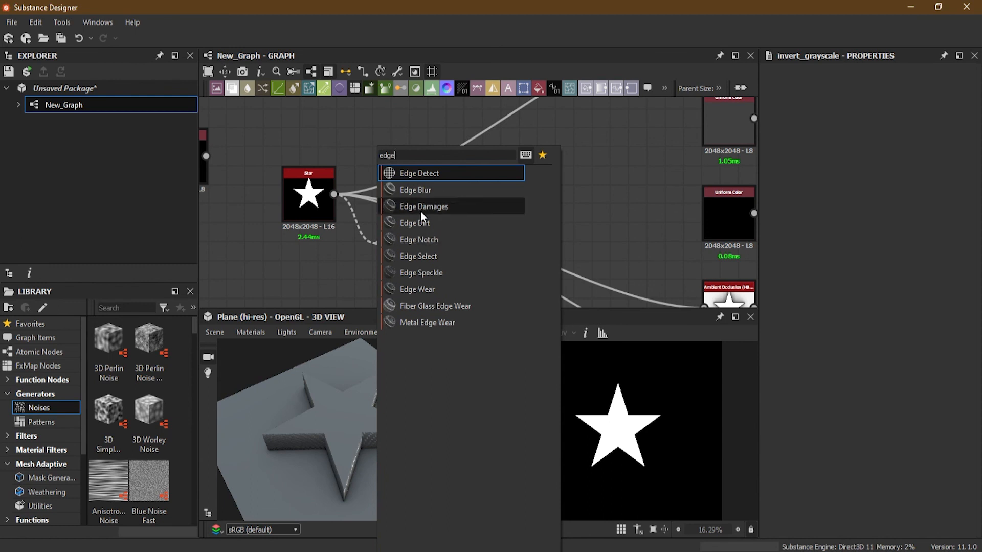
pyautogui.click(422, 173)
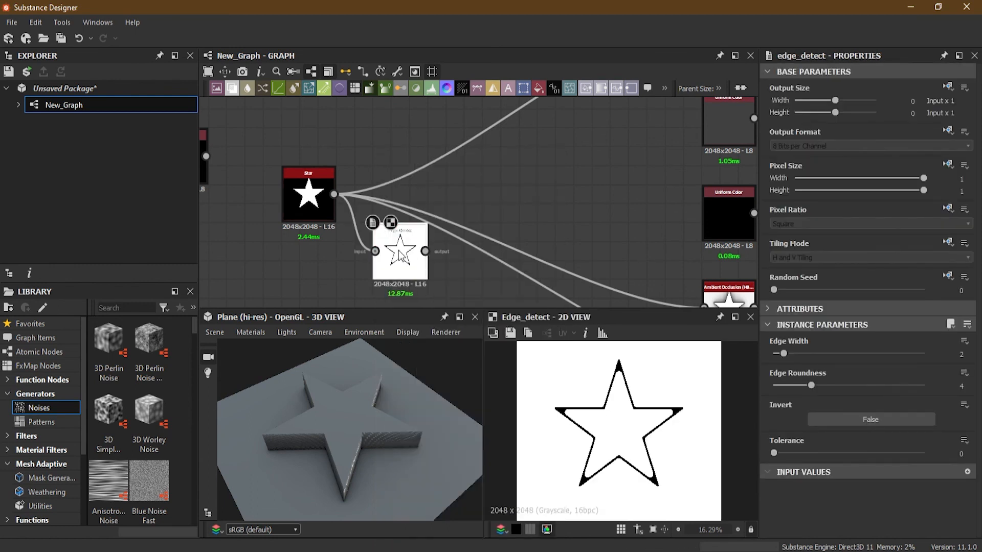
pyautogui.moveTo(396, 255); pyautogui.dragTo(394, 265)
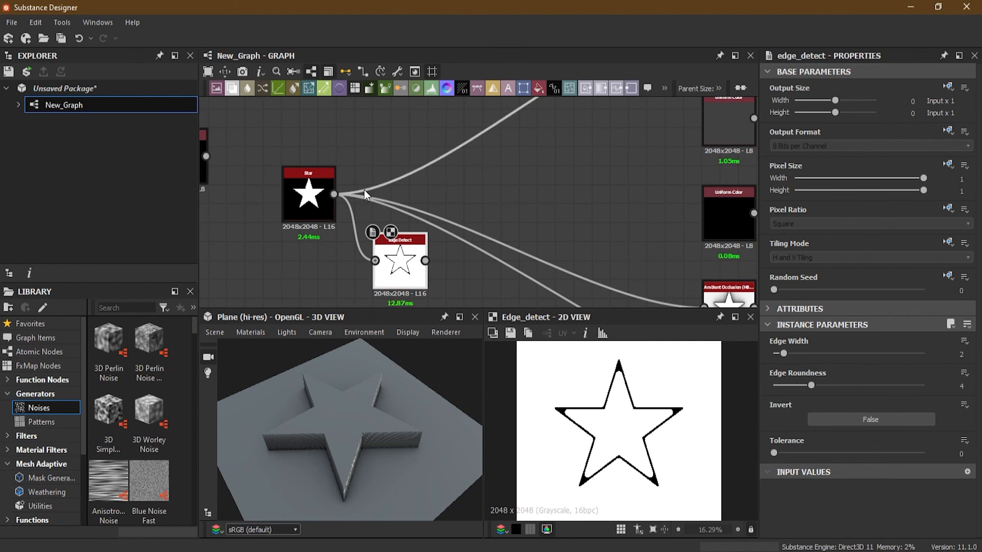
pyautogui.keyDown('shift'); pyautogui.moveTo(334, 195); pyautogui.dragTo(413, 223); pyautogui.keyUp('shift')
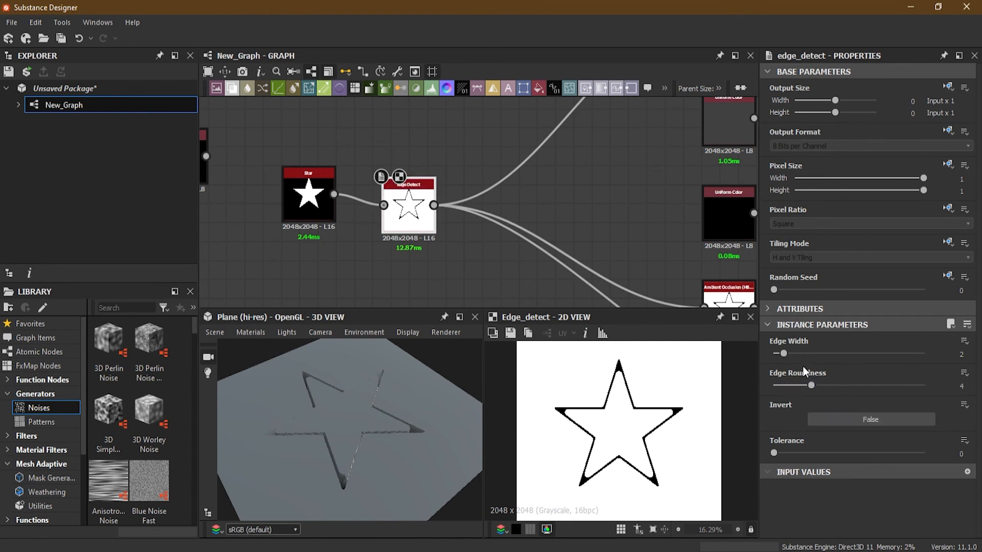
# - Set Edge Detect's Edge Width to about 5.02 and Edge Roundness to about 8.26, keeping the node level with Star
pyautogui.moveTo(783, 352); pyautogui.dragTo(814, 352)
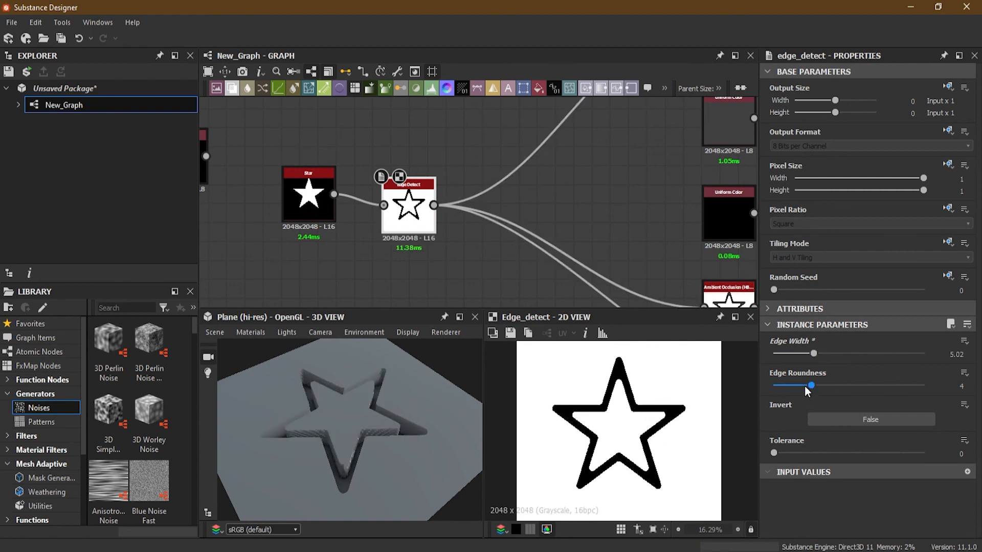
pyautogui.scroll(1, 601, 440)
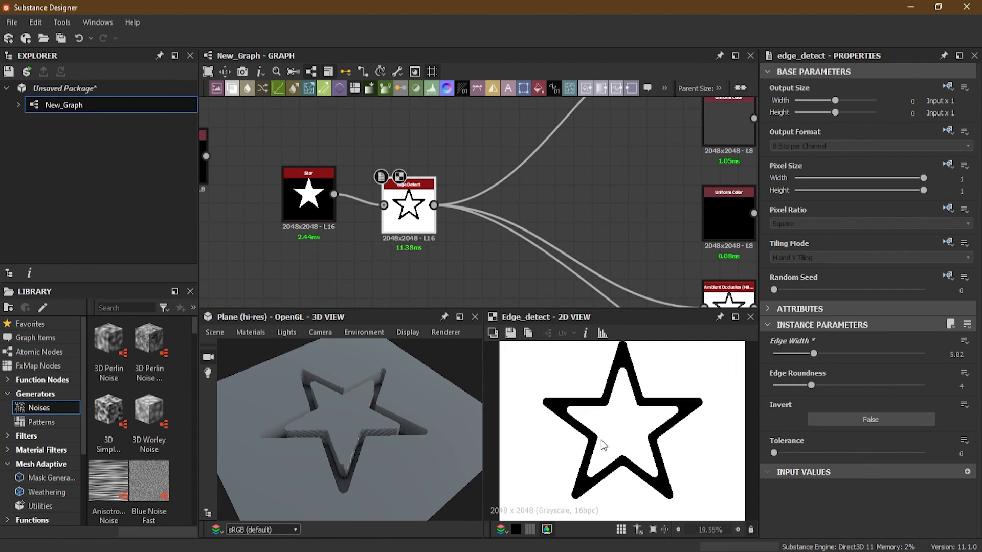
pyautogui.scroll(2, 600, 440)
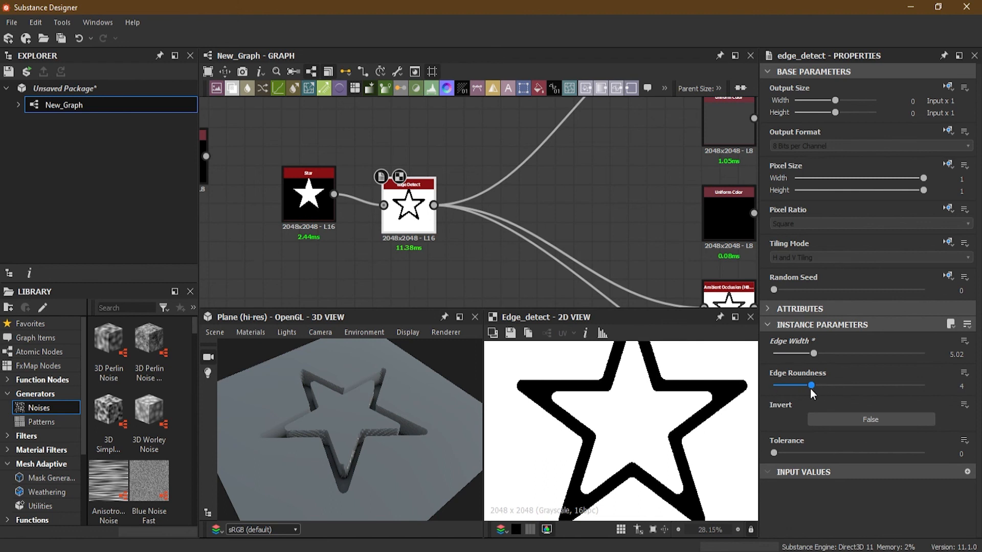
pyautogui.moveTo(809, 385); pyautogui.dragTo(851, 388)
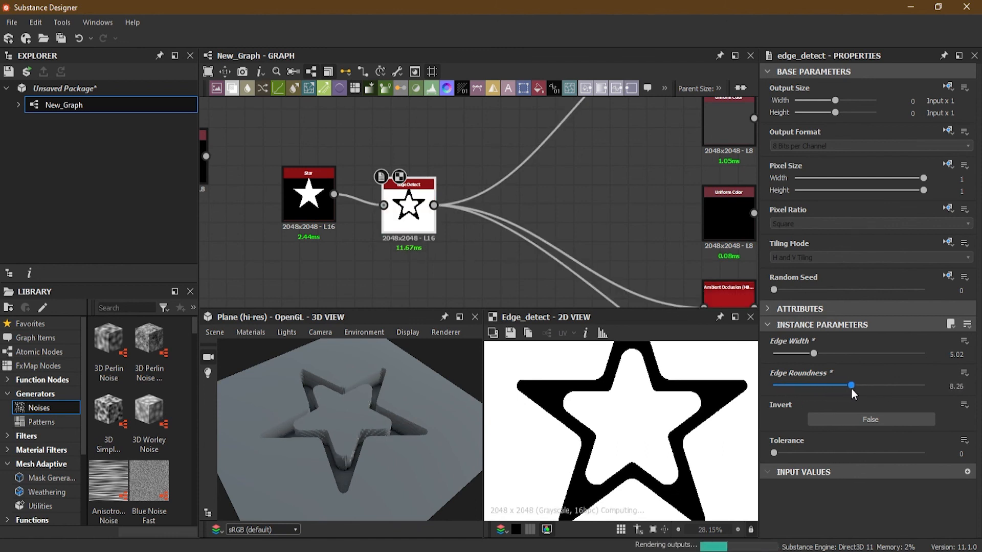
pyautogui.moveTo(407, 230); pyautogui.dragTo(409, 219)
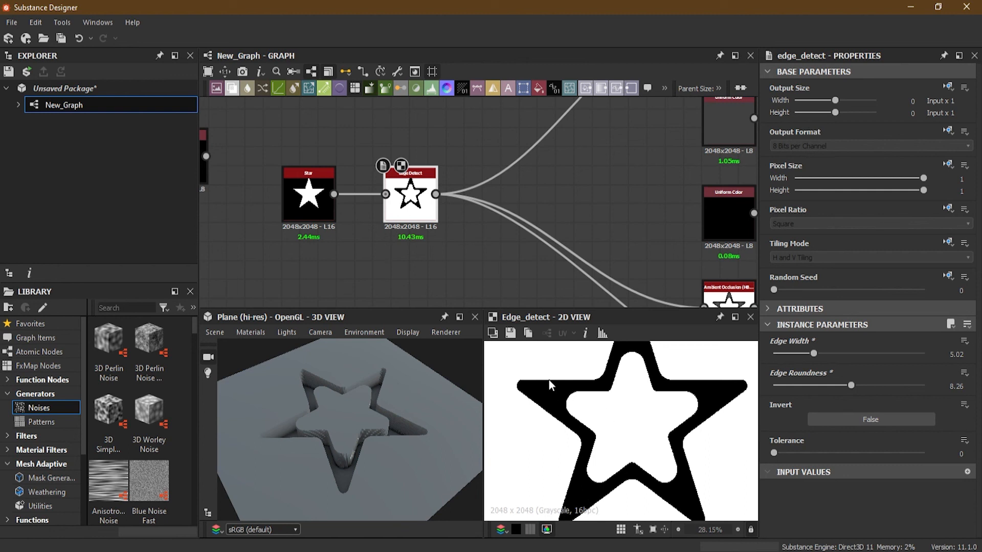
# - Set Edge Detect's Invert option to True and reduce its Edge Roundness to about 6.05
pyautogui.click(855, 420)
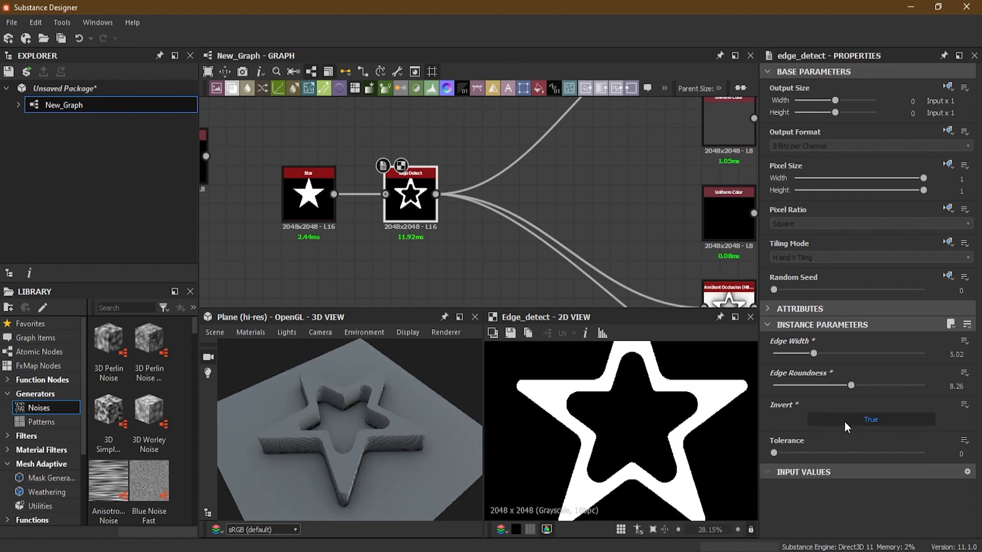
pyautogui.moveTo(338, 412); pyautogui.dragTo(440, 434)
pyautogui.moveTo(852, 384); pyautogui.dragTo(830, 384)
# - Try a Tolerance of about 0.66 on the Edge Detect node, inspect the outline's edge up close, and return Tolerance to 0
pyautogui.moveTo(774, 454); pyautogui.dragTo(873, 453)
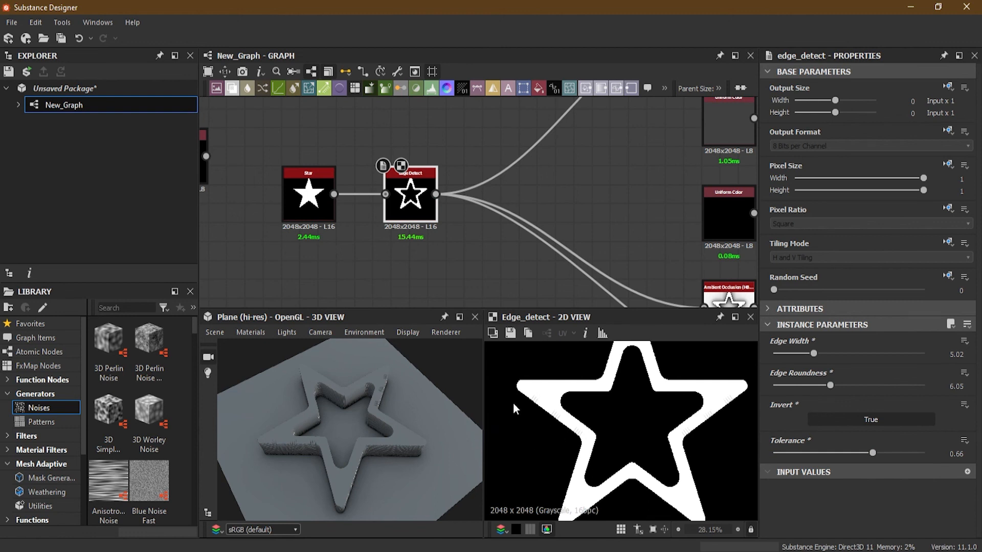
pyautogui.scroll(9, 516, 401)
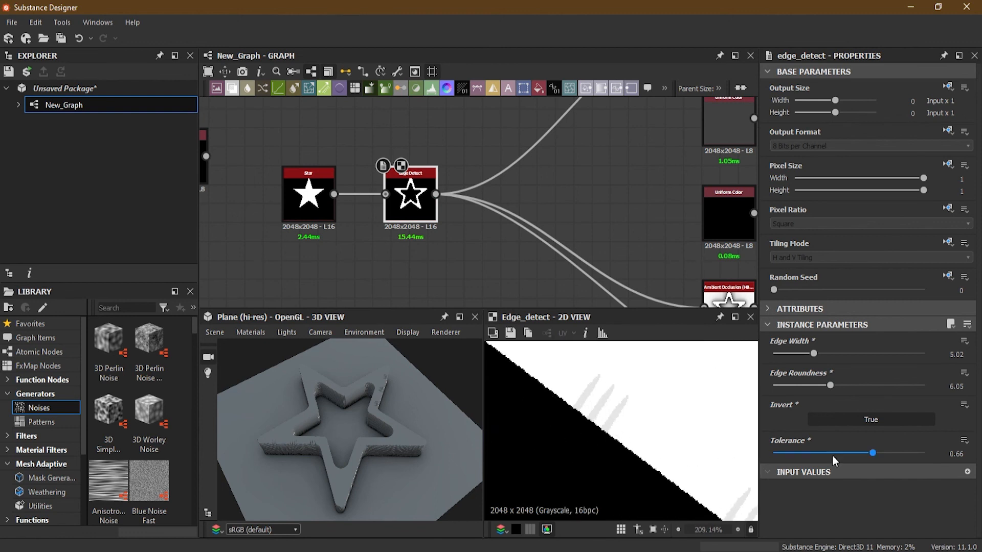
pyautogui.moveTo(873, 453); pyautogui.dragTo(771, 454)
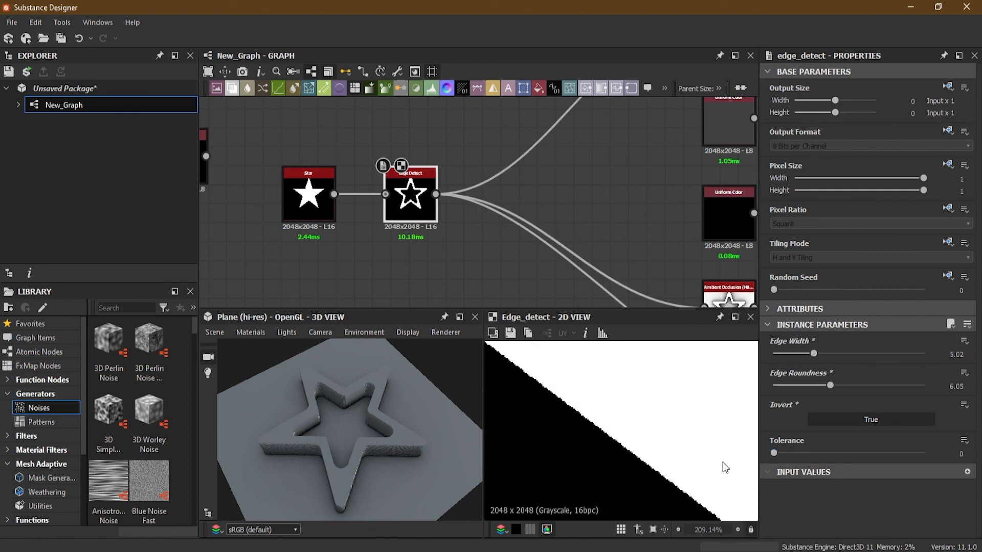
# - Set Edge Detect's Edge Roundness to about 4.1 and check the raised star outline in the 3D view
pyautogui.scroll(-10, 586, 419)
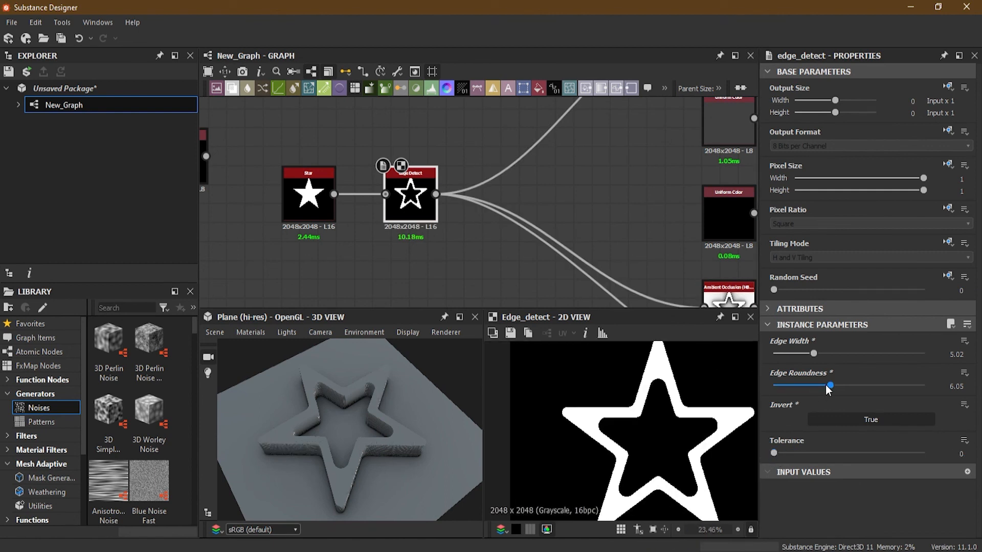
pyautogui.moveTo(827, 384); pyautogui.dragTo(812, 385)
pyautogui.scroll(-4, 430, 226)
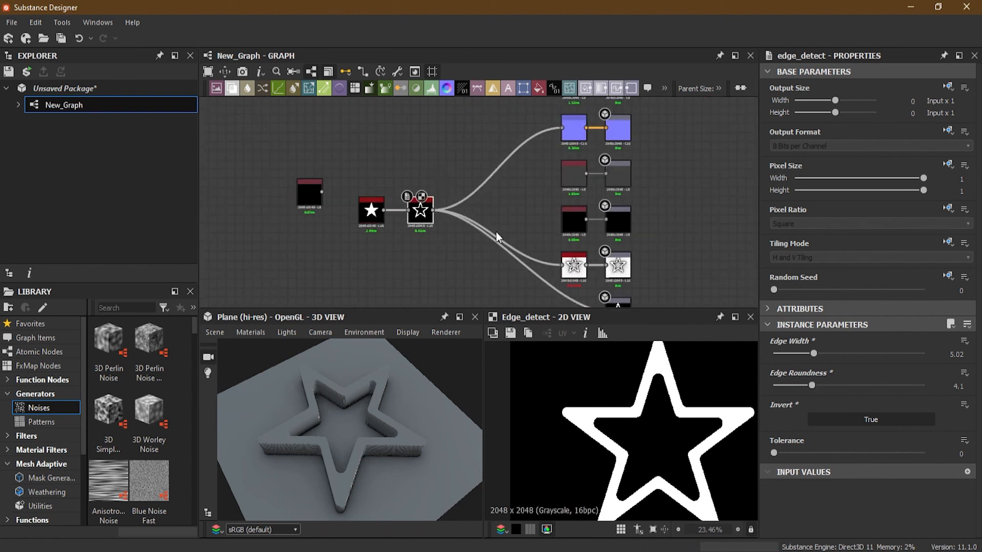
pyautogui.scroll(4, 379, 245)
pyautogui.moveTo(351, 428); pyautogui.dragTo(394, 384)
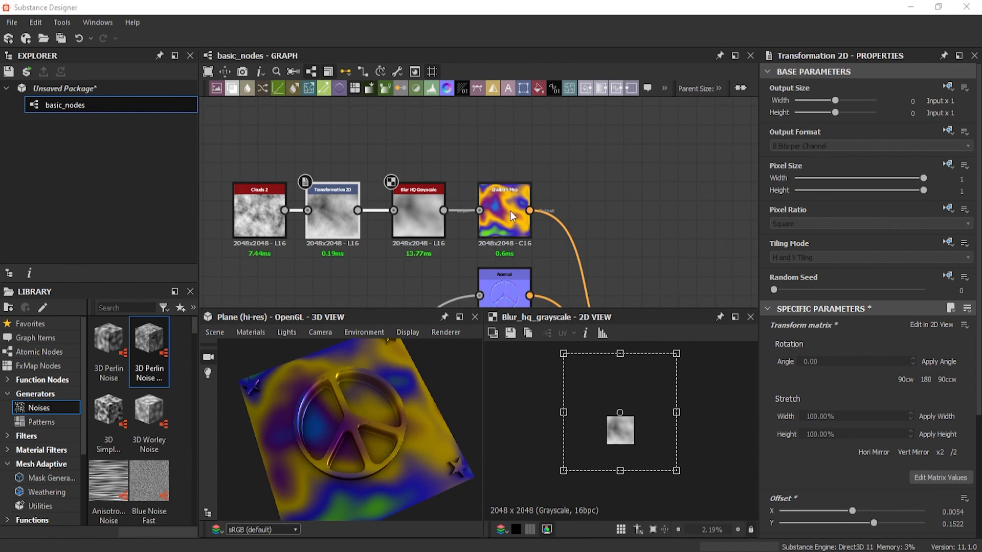
# - Create output nodes for the Base Material node without including its hidden connectors, and check the peace sign material in the 3D view
pyautogui.scroll(-5, 588, 186)
pyautogui.scroll(6, 555, 193)
pyautogui.scroll(2, 599, 196)
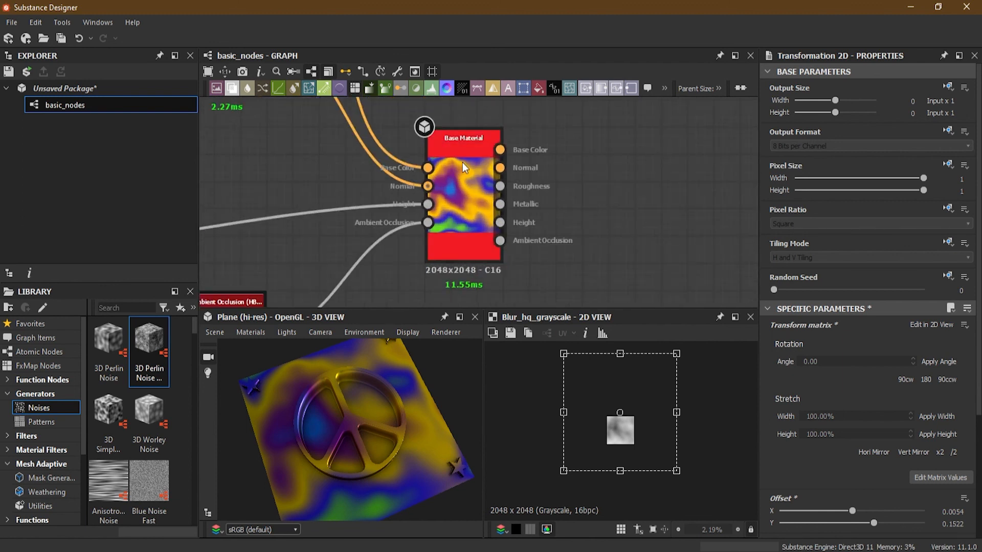
pyautogui.rightClick(462, 161)
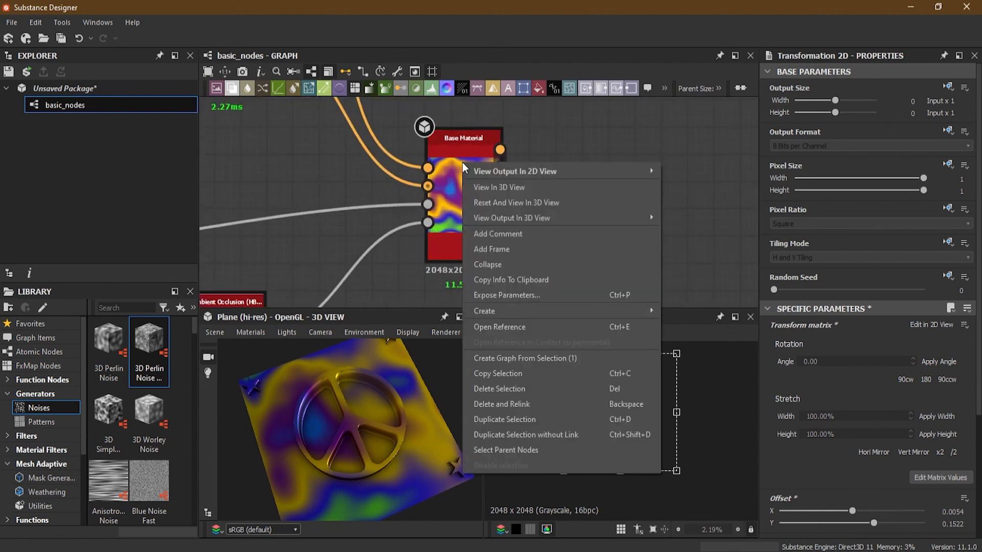
pyautogui.moveTo(555, 315)
pyautogui.click(695, 328)
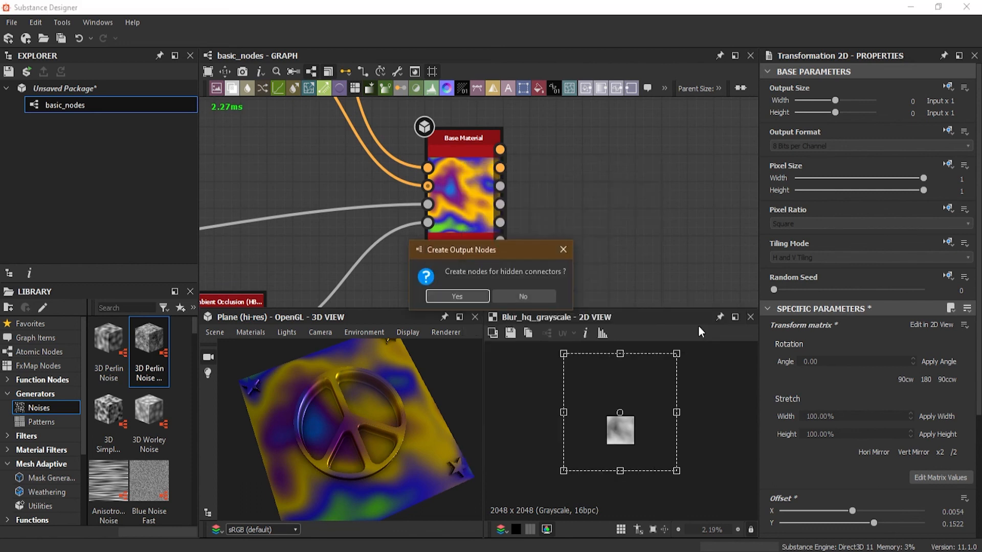
pyautogui.click(532, 297)
pyautogui.scroll(-5, 557, 244)
pyautogui.moveTo(533, 250); pyautogui.dragTo(534, 248, button='middle')
pyautogui.click(543, 273)
pyautogui.moveTo(356, 449); pyautogui.dragTo(366, 410)
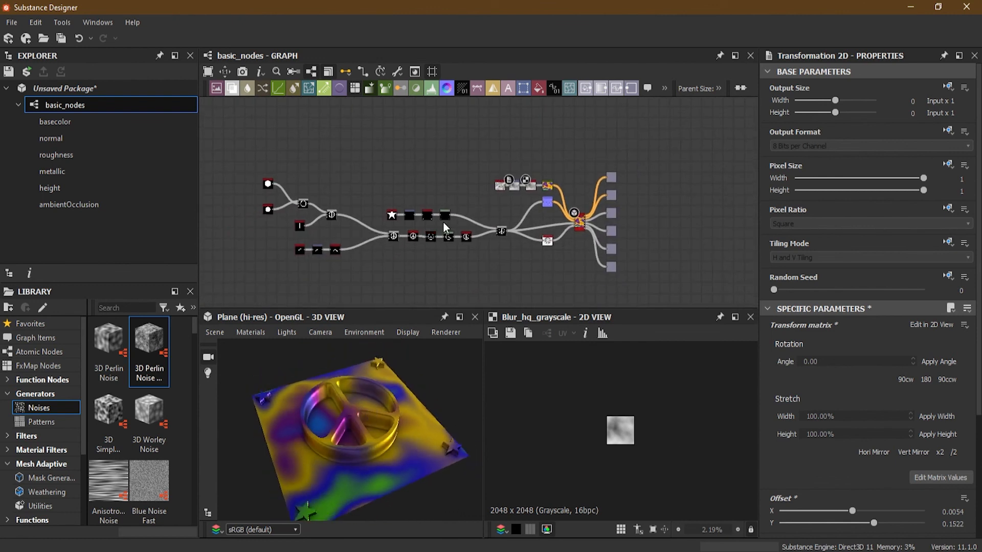
# - Save the basic_nodes package under a new file name as a Substance file in the Substance Designer 2021 - Essential Series folder
pyautogui.click(11, 22)
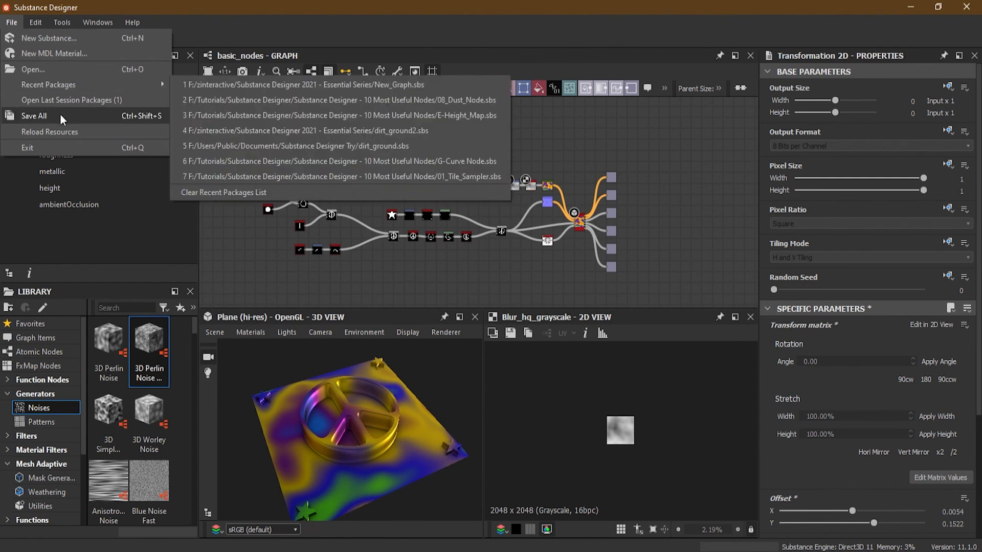
pyautogui.click(34, 116)
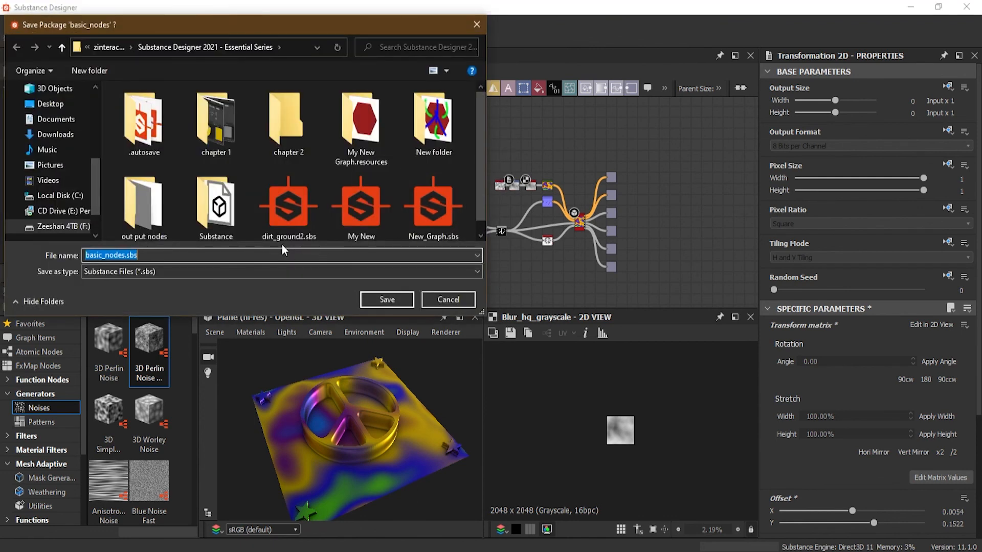
pyautogui.write('pec')
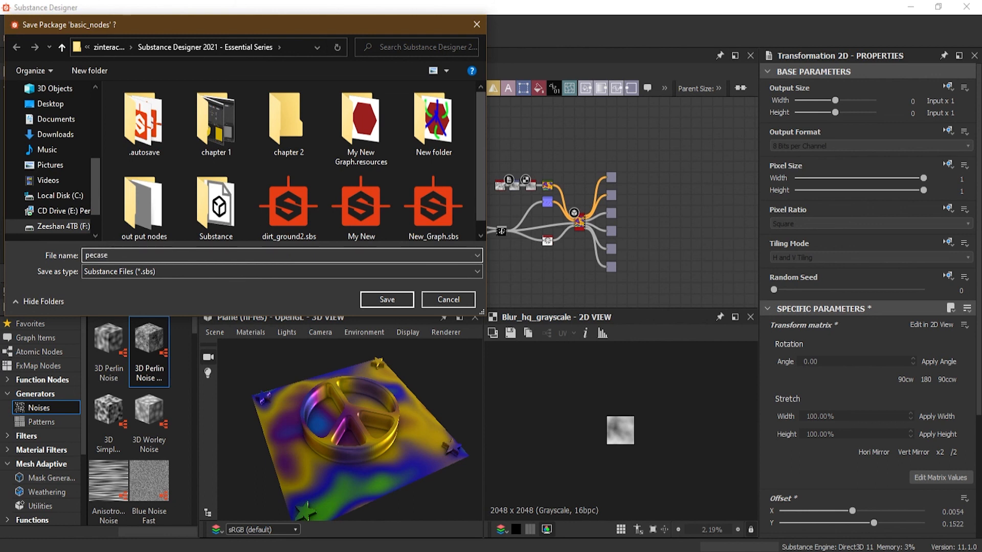
pyautogui.write('ase')
pyautogui.press('BackSpace')
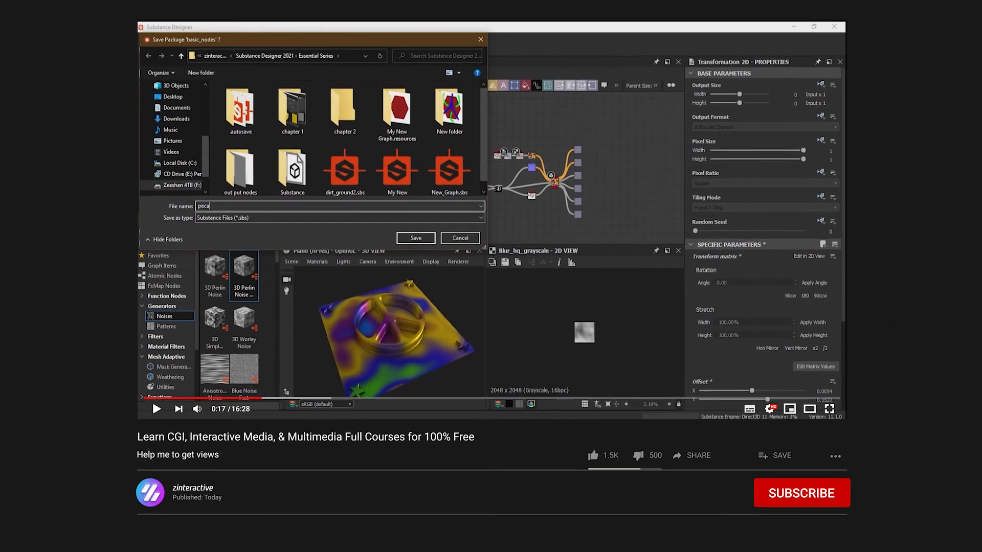
pyautogui.write('ce')
pyautogui.press('Return')
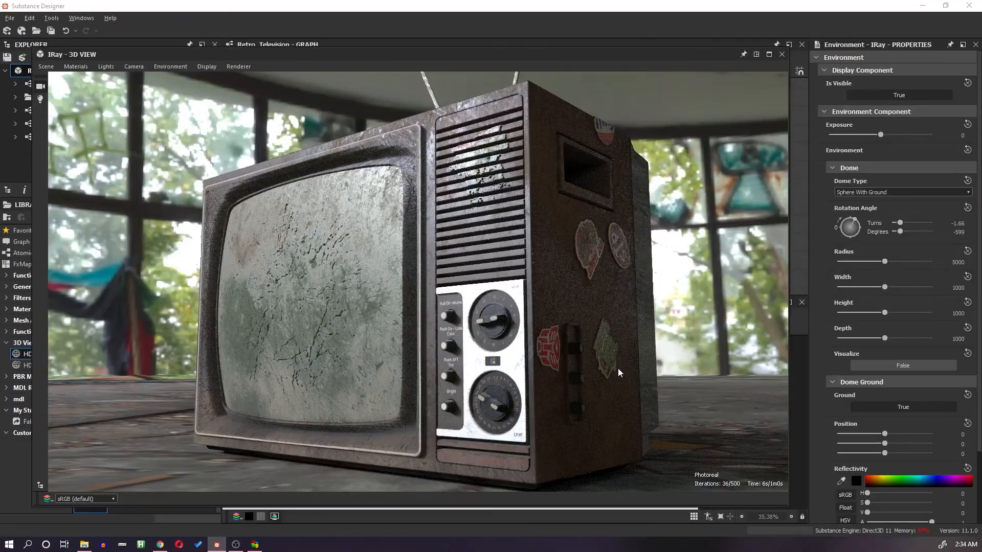
pyautogui.moveTo(618, 368); pyautogui.dragTo(617, 346)
pyautogui.moveTo(447, 322); pyautogui.dragTo(520, 379, button='right')
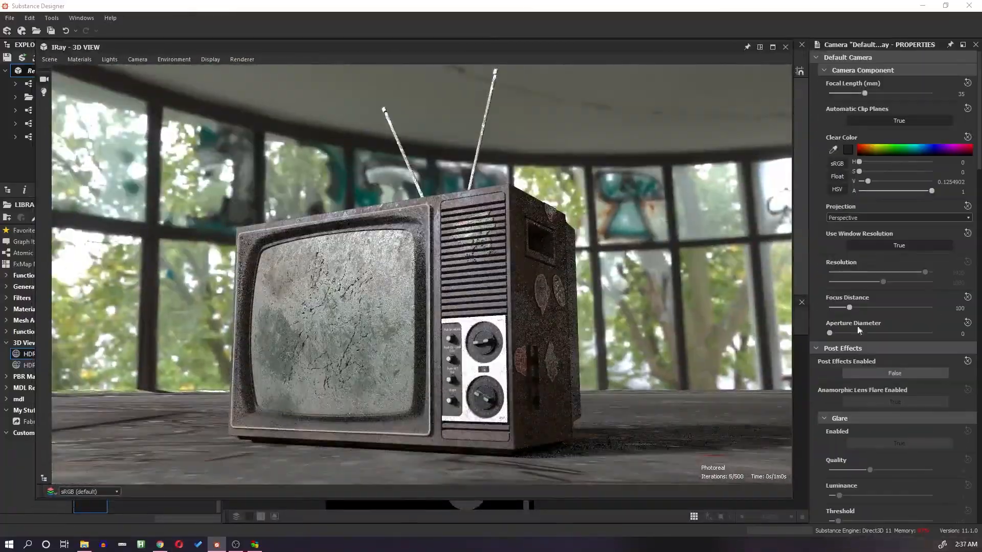
# - Set the default camera's Focus Distance to about 225.6 and Aperture Diameter to about 3.53, and open the Glare Shape options
pyautogui.moveTo(869, 307); pyautogui.dragTo(867, 334)
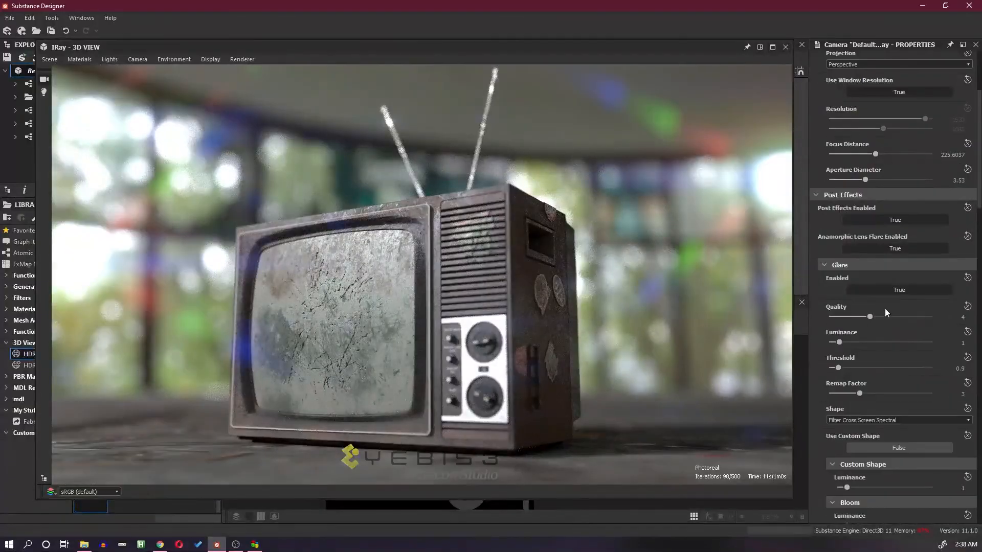
pyautogui.scroll(-1, 885, 308)
pyautogui.click(895, 359)
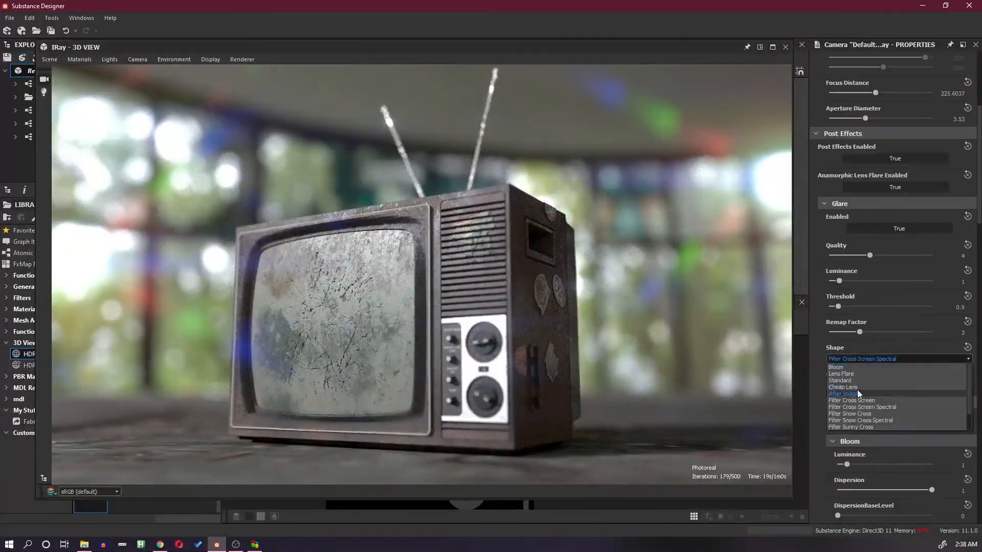